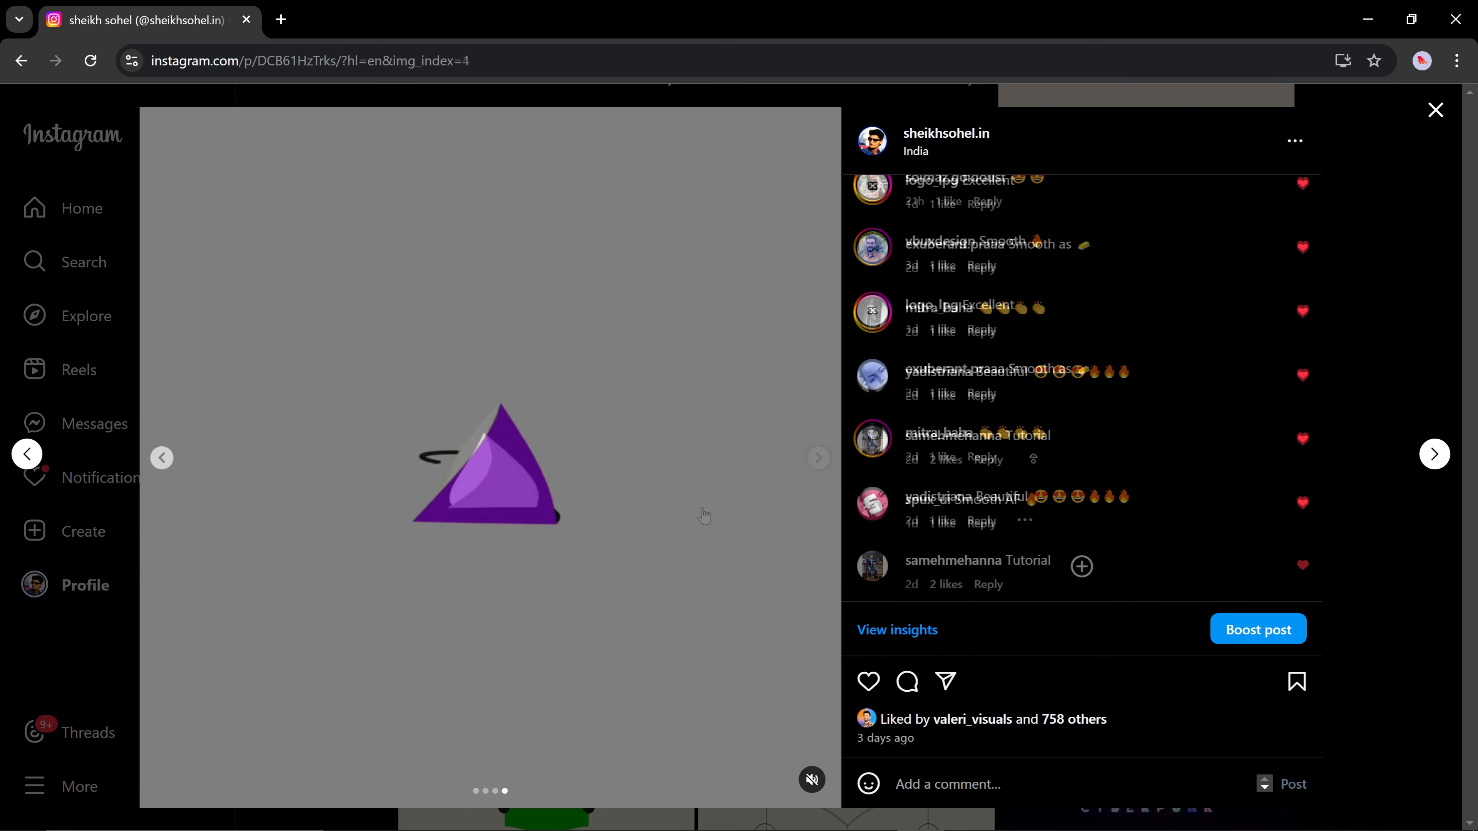
# Close the open post, open the Mobius ring reel from the profile grid and look through its caption and comments
pyautogui.click(1435, 111)
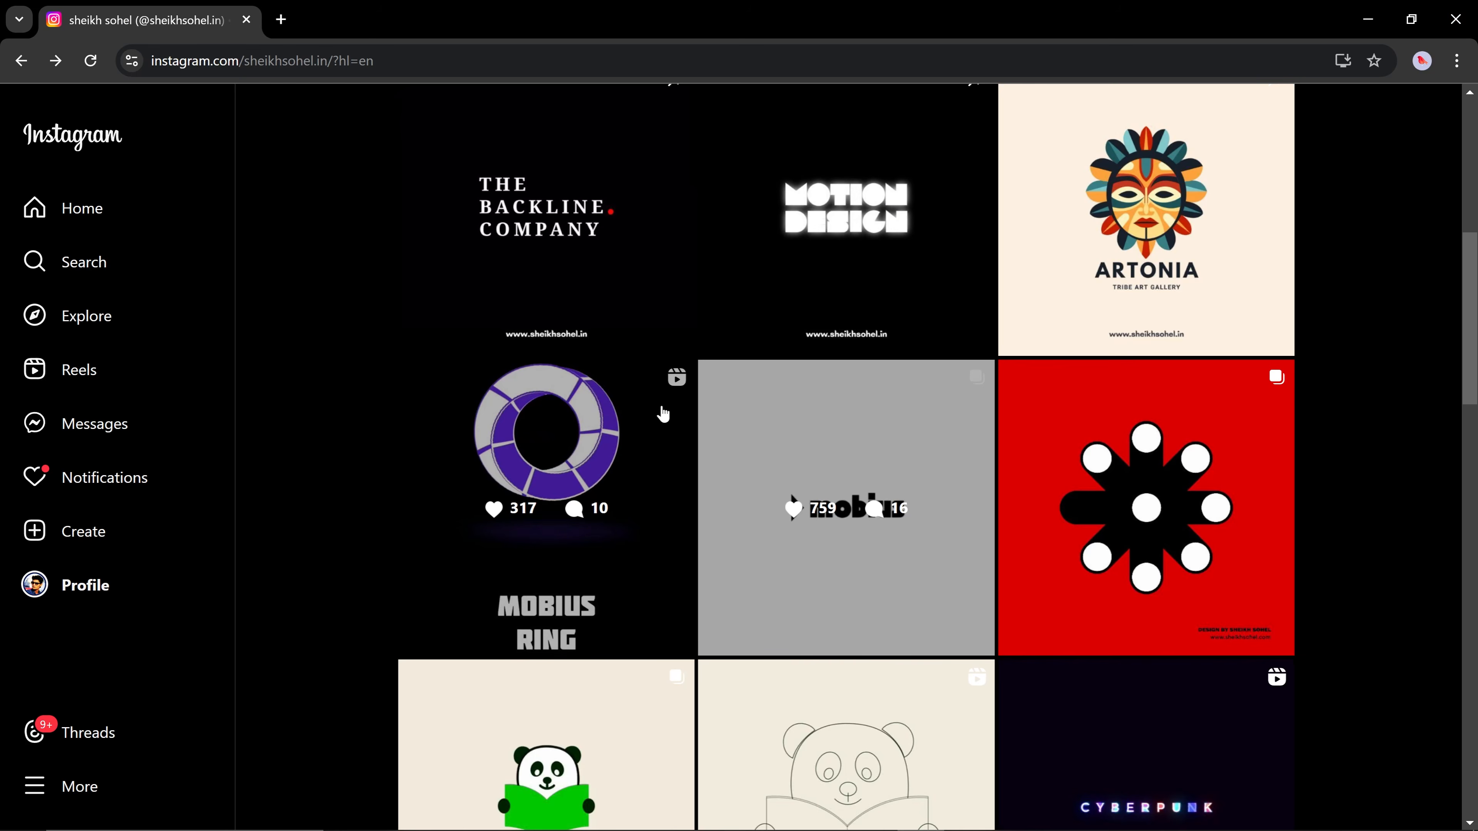
pyautogui.click(654, 429)
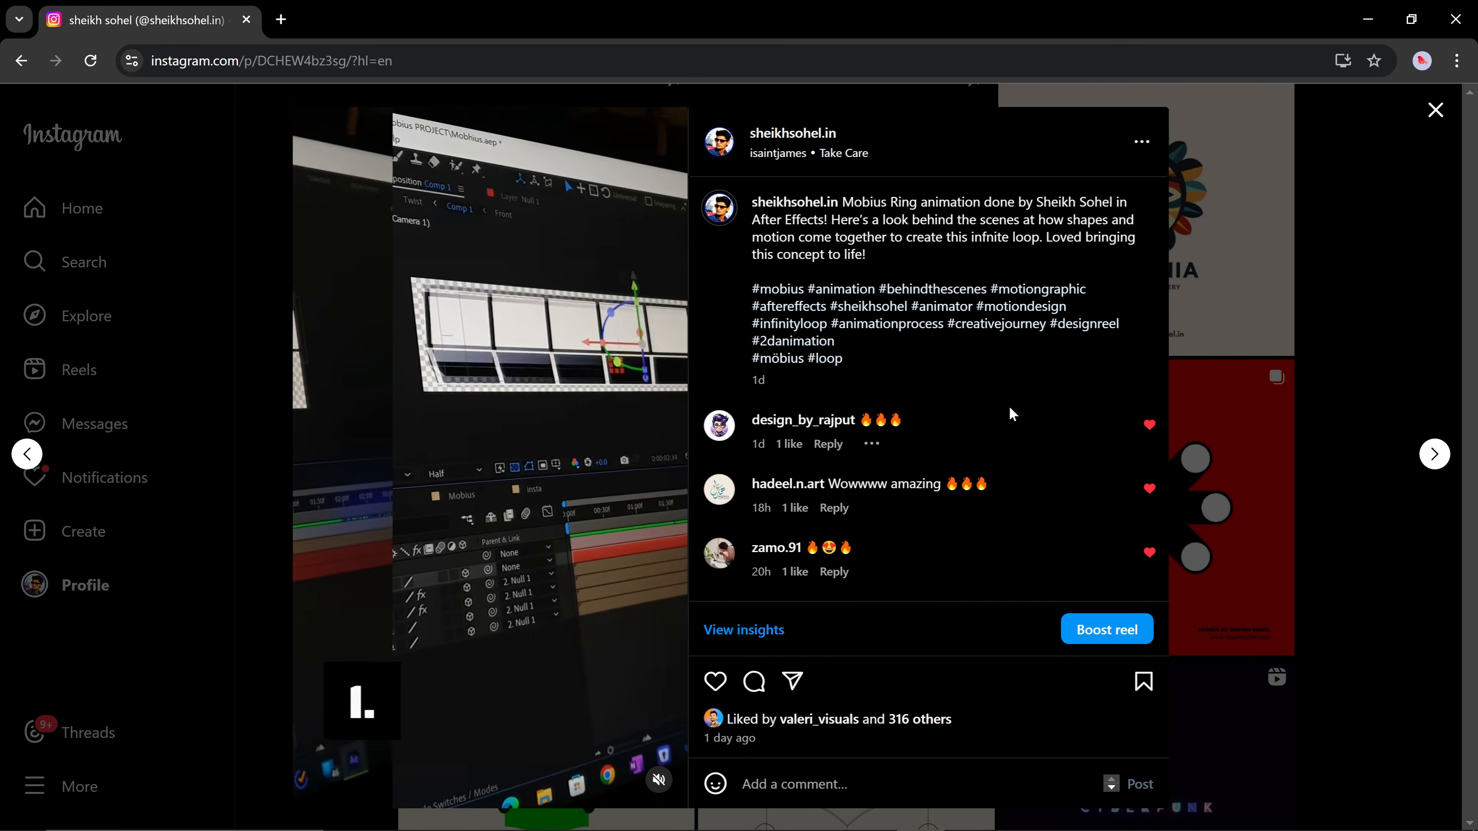
pyautogui.scroll(-3, 1011, 413)
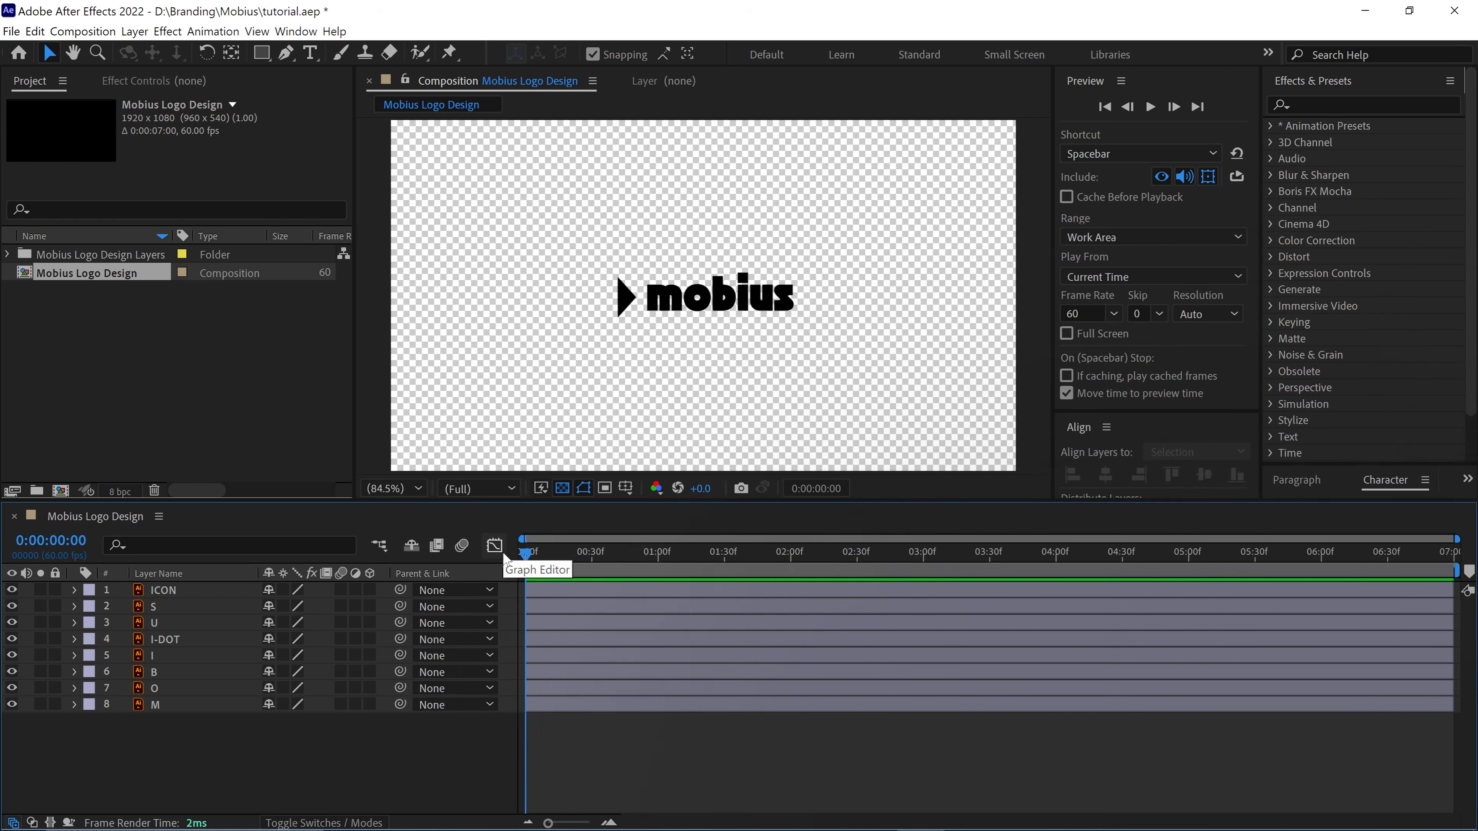
# Review the size, frame rate and duration settings of the Mobius Logo Design composition
pyautogui.click(82, 30)
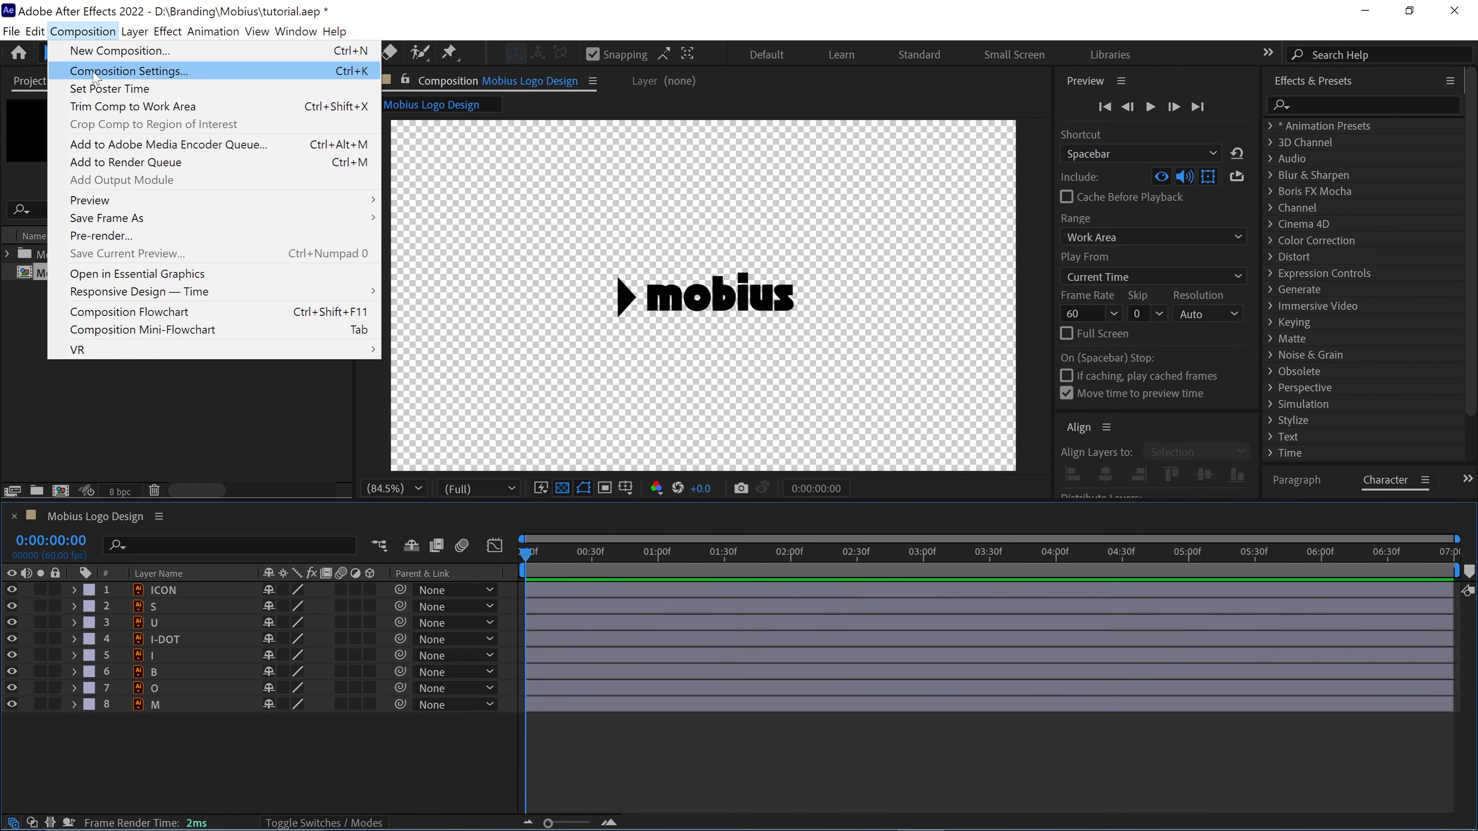
pyautogui.click(95, 80)
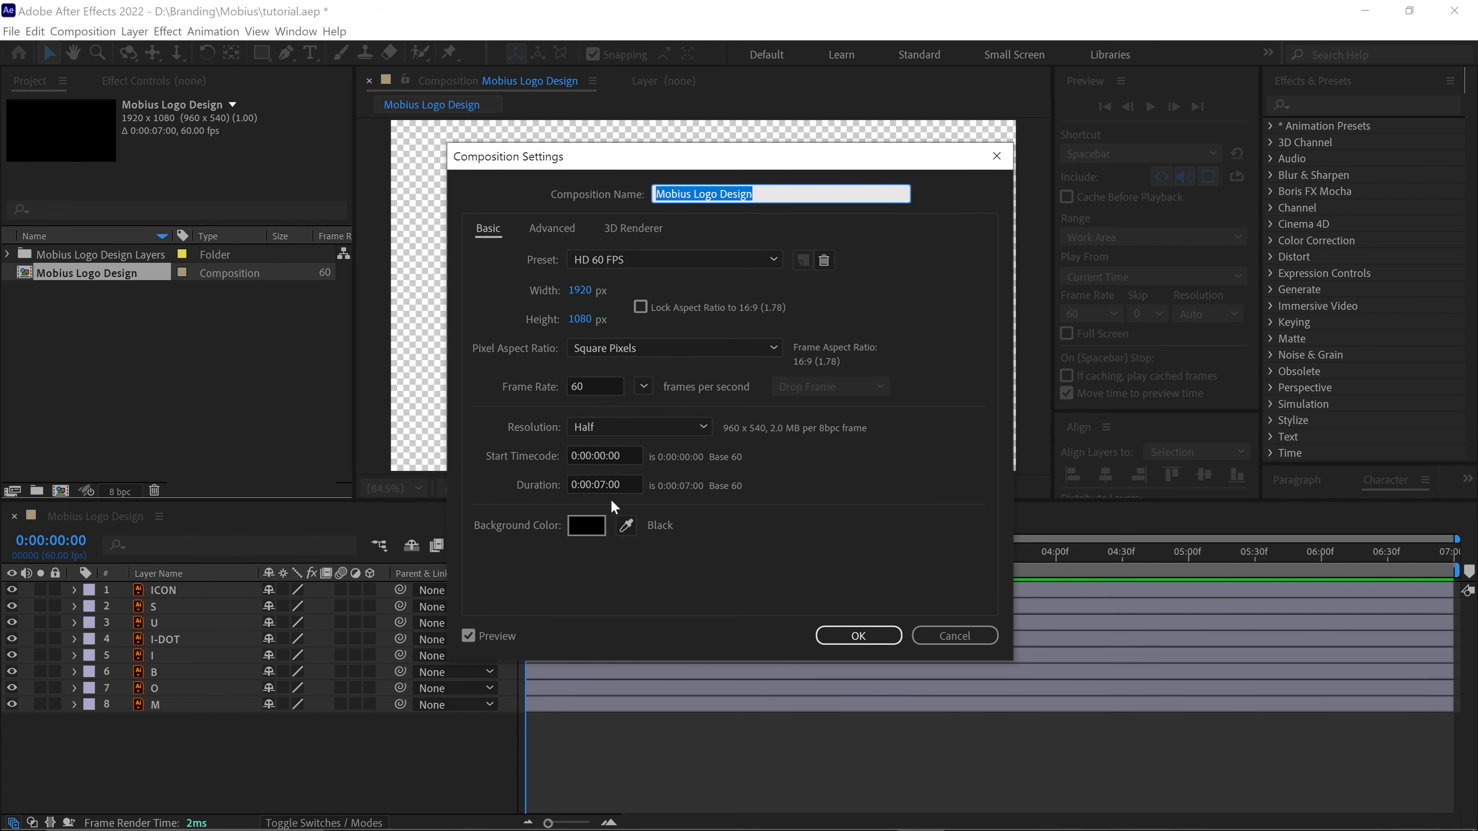
pyautogui.click(860, 636)
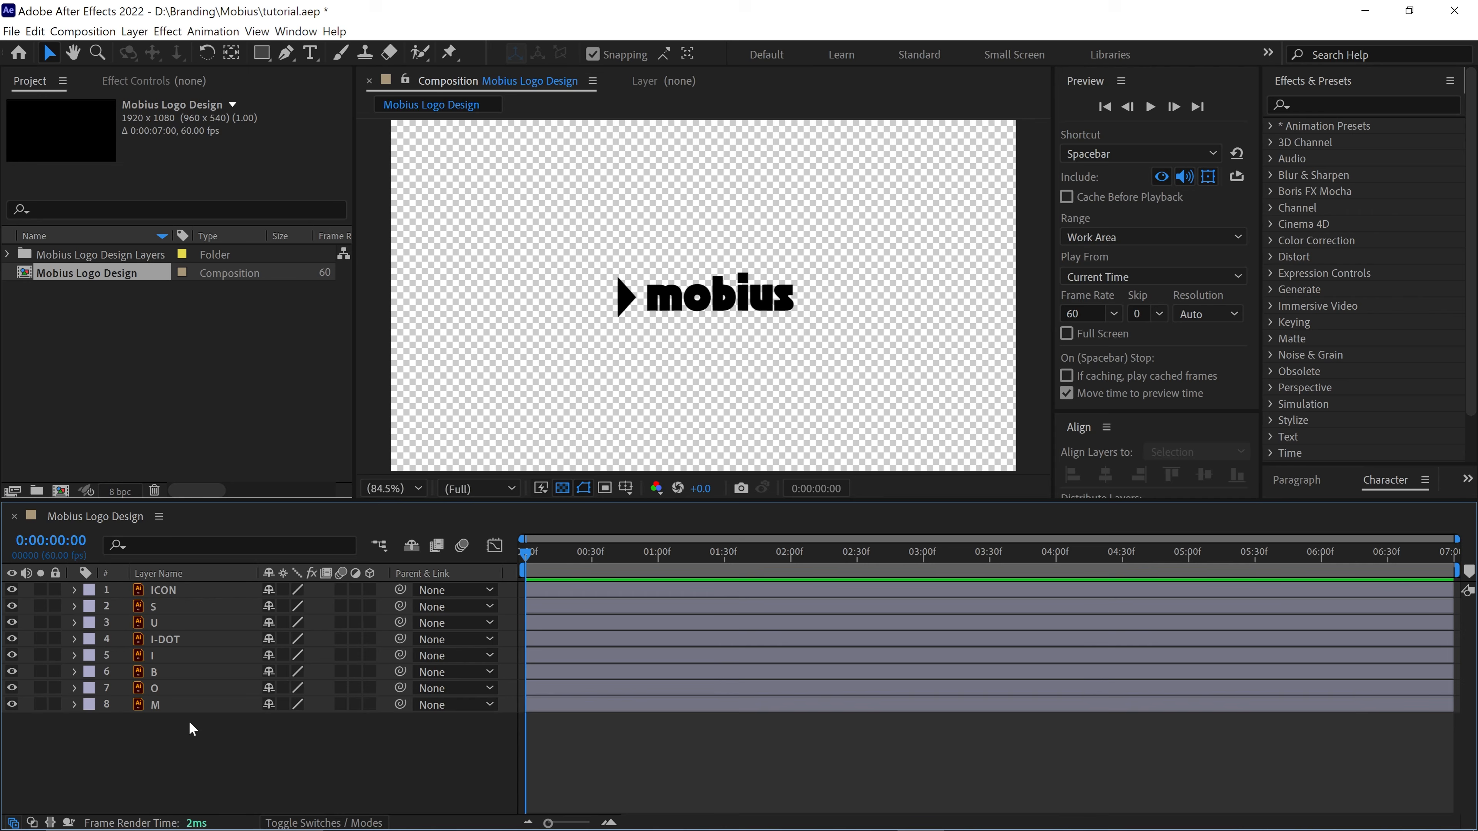
# Pre-compose the letter layers S through M as TEXT with all attributes moved into it, and hide and lock the resulting layer
pyautogui.moveTo(192, 729); pyautogui.dragTo(200, 614)
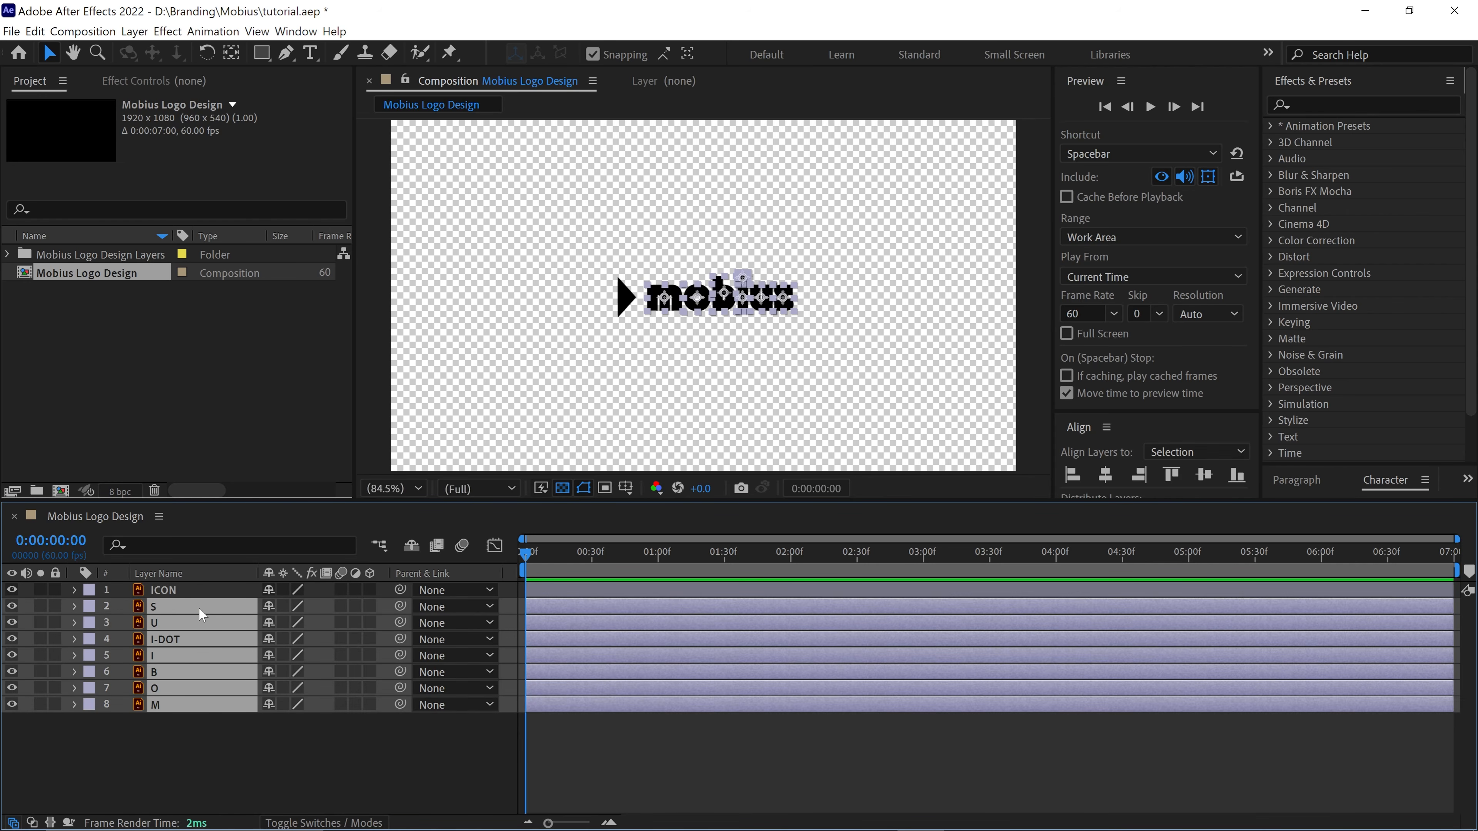
pyautogui.rightClick(200, 611)
pyautogui.click(233, 528)
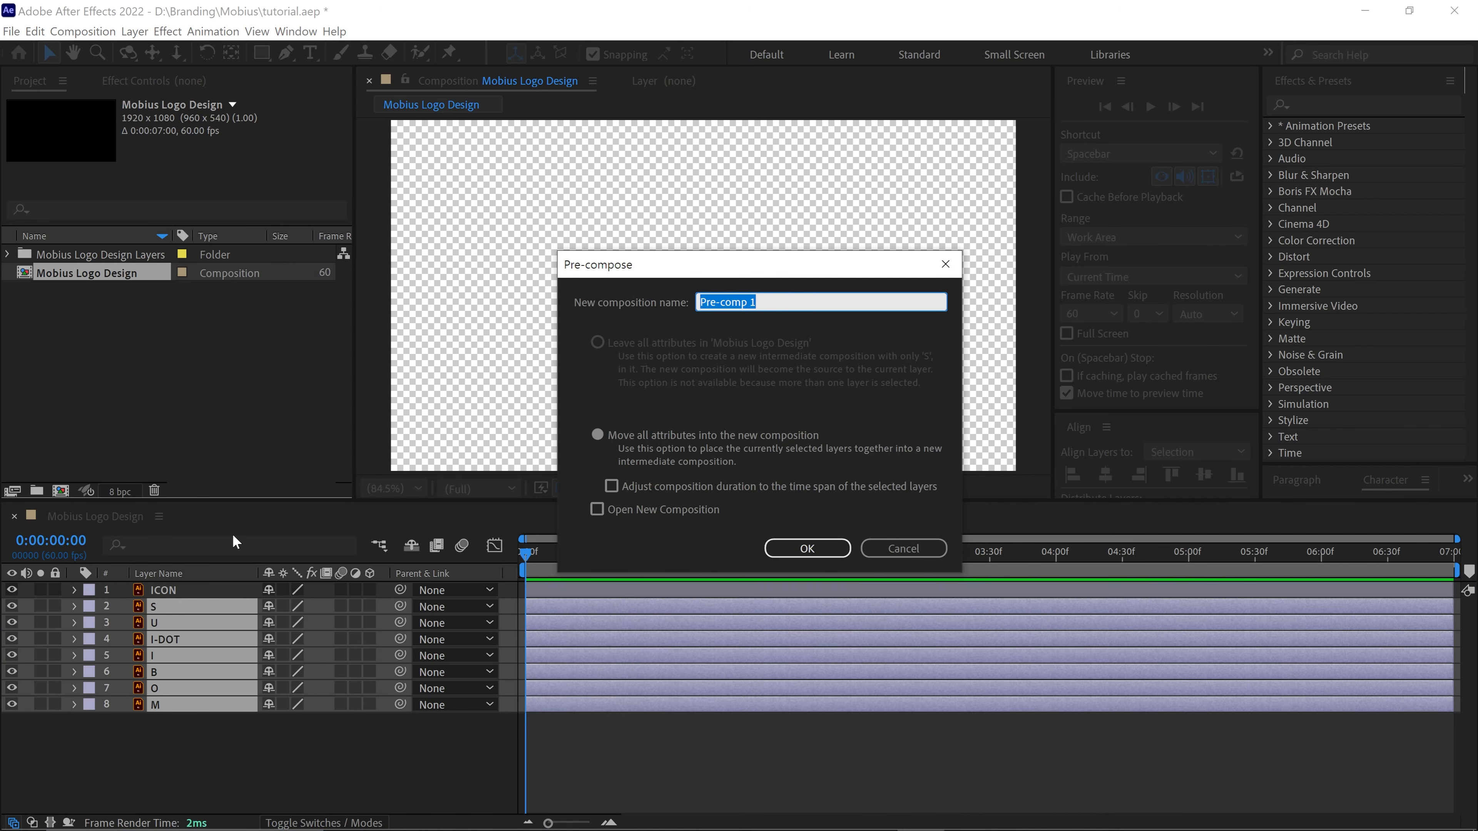
pyautogui.write('TEXT')
pyautogui.click(596, 434)
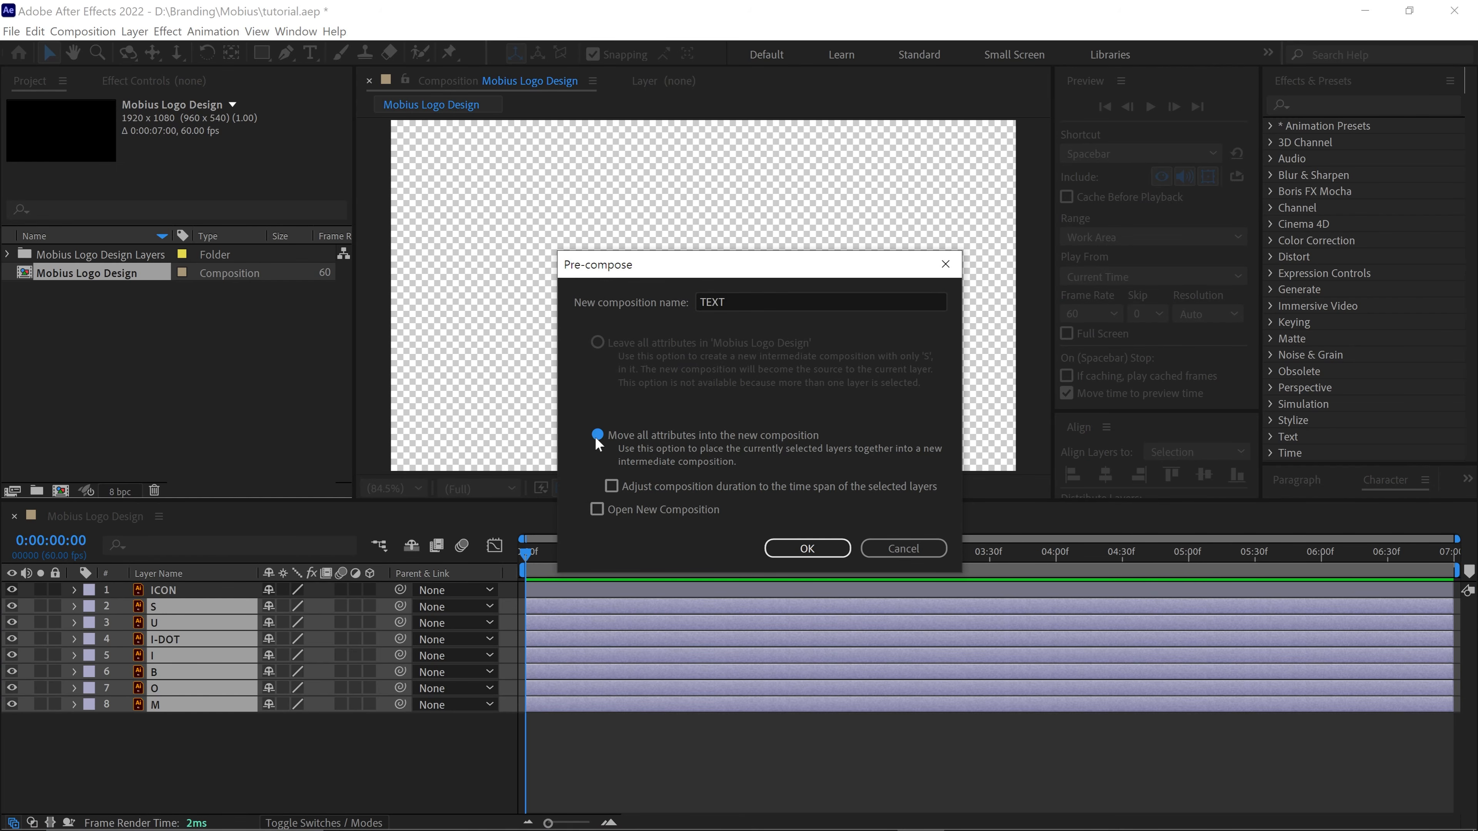
pyautogui.click(814, 544)
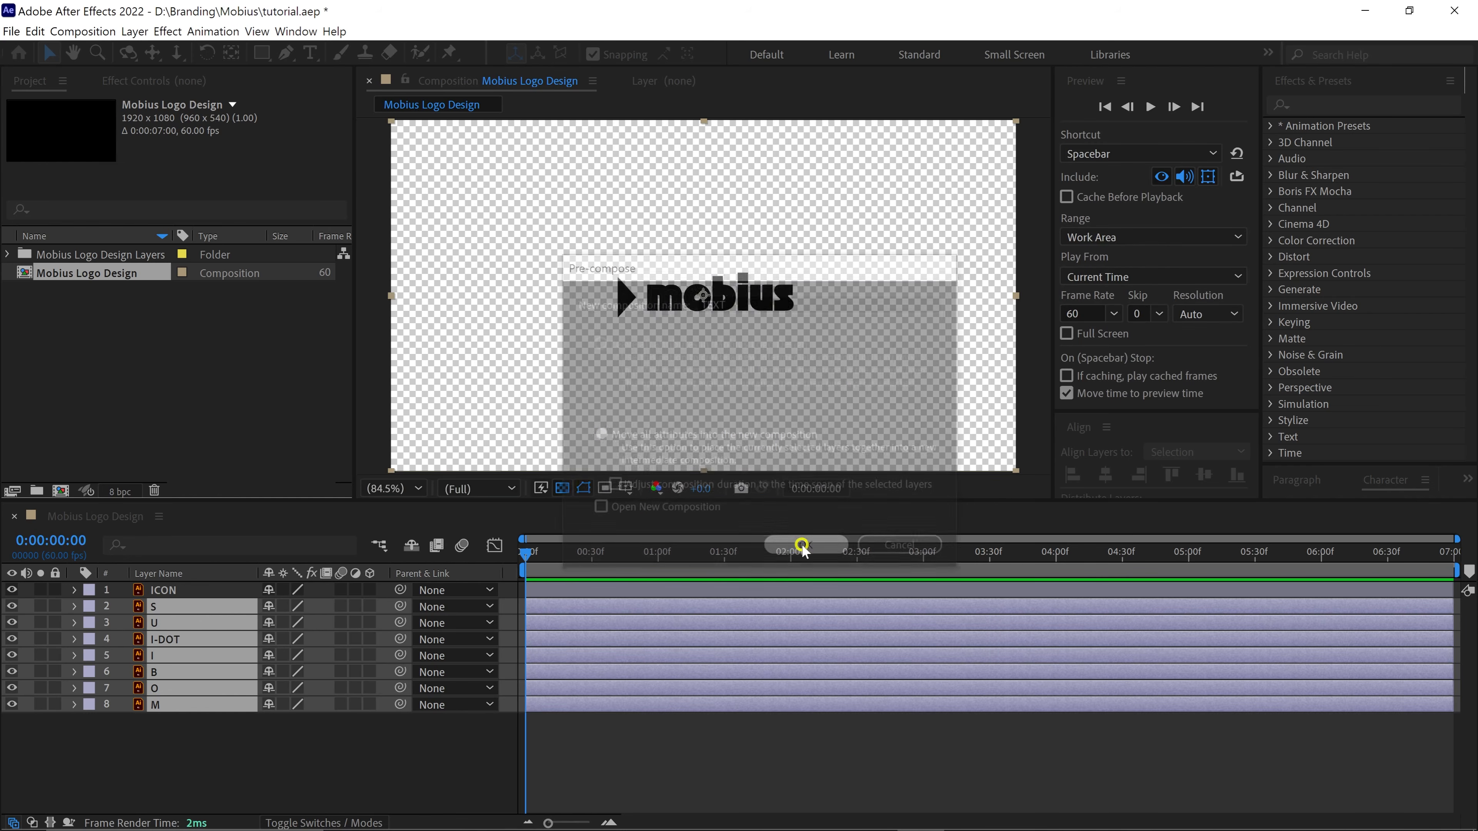
pyautogui.click(13, 608)
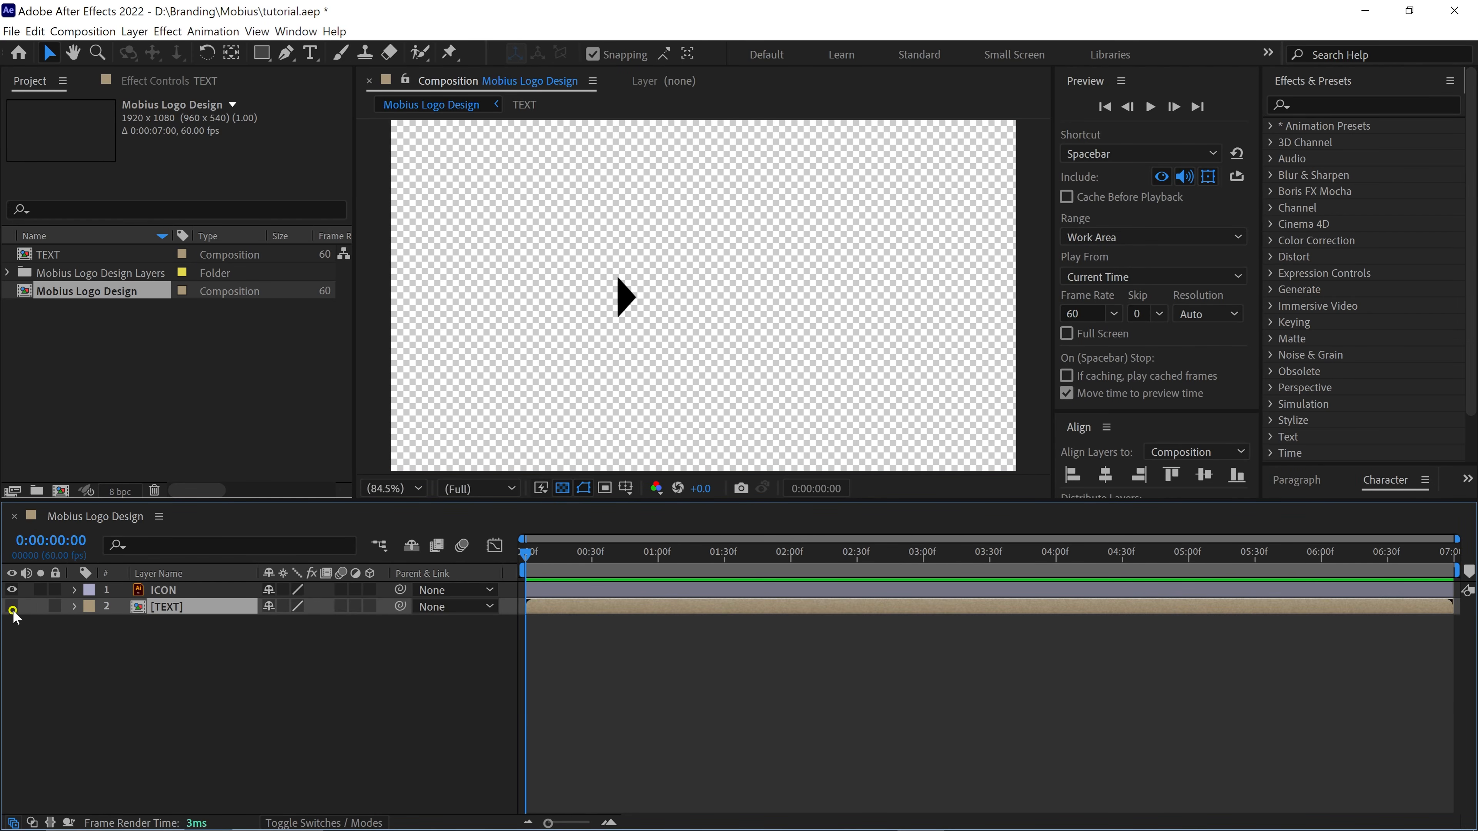
pyautogui.click(56, 607)
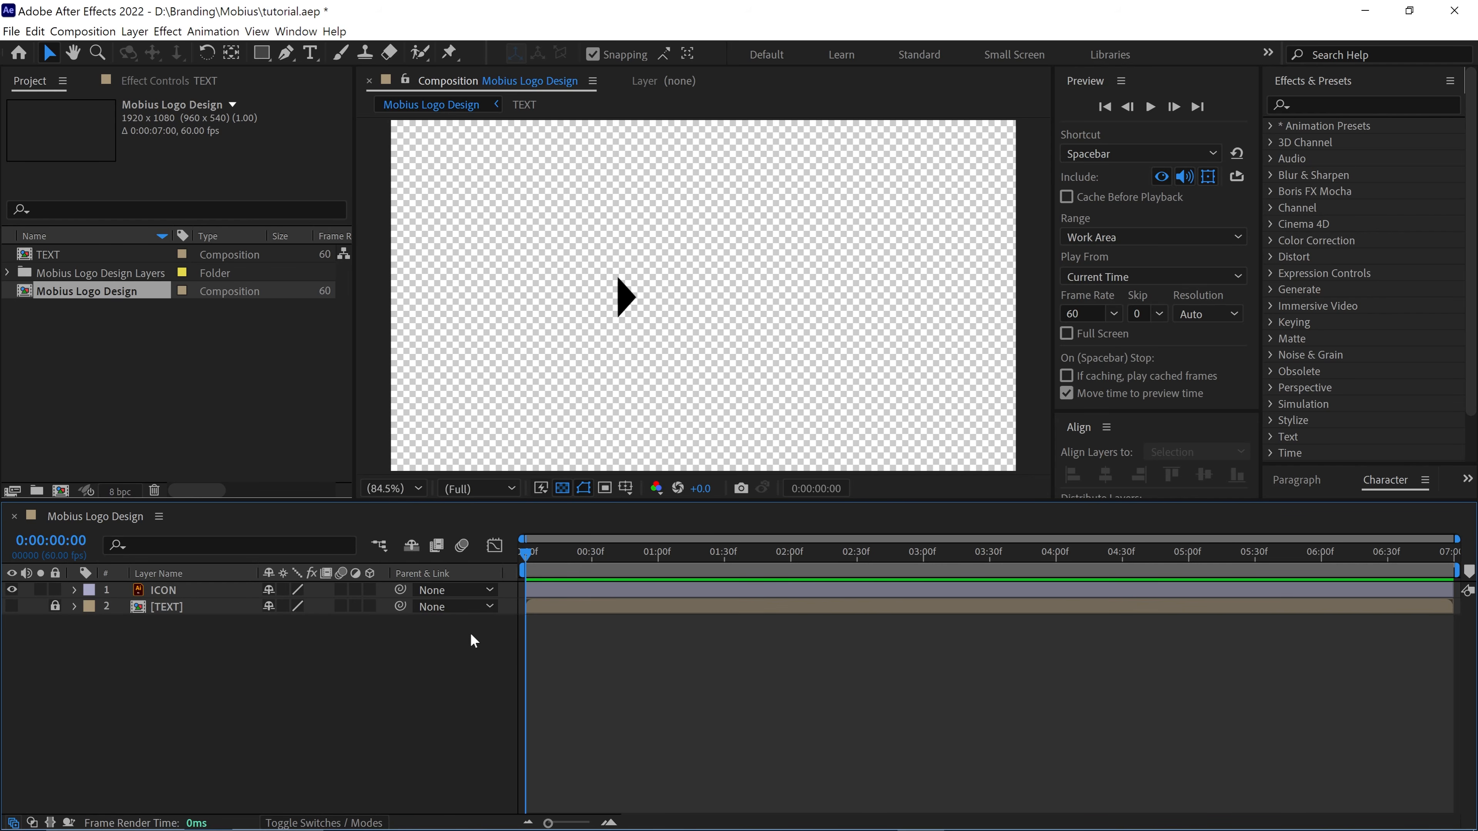
# Create a new composition named Triangle, 500 px wide and 500 px high
pyautogui.rightClick(205, 399)
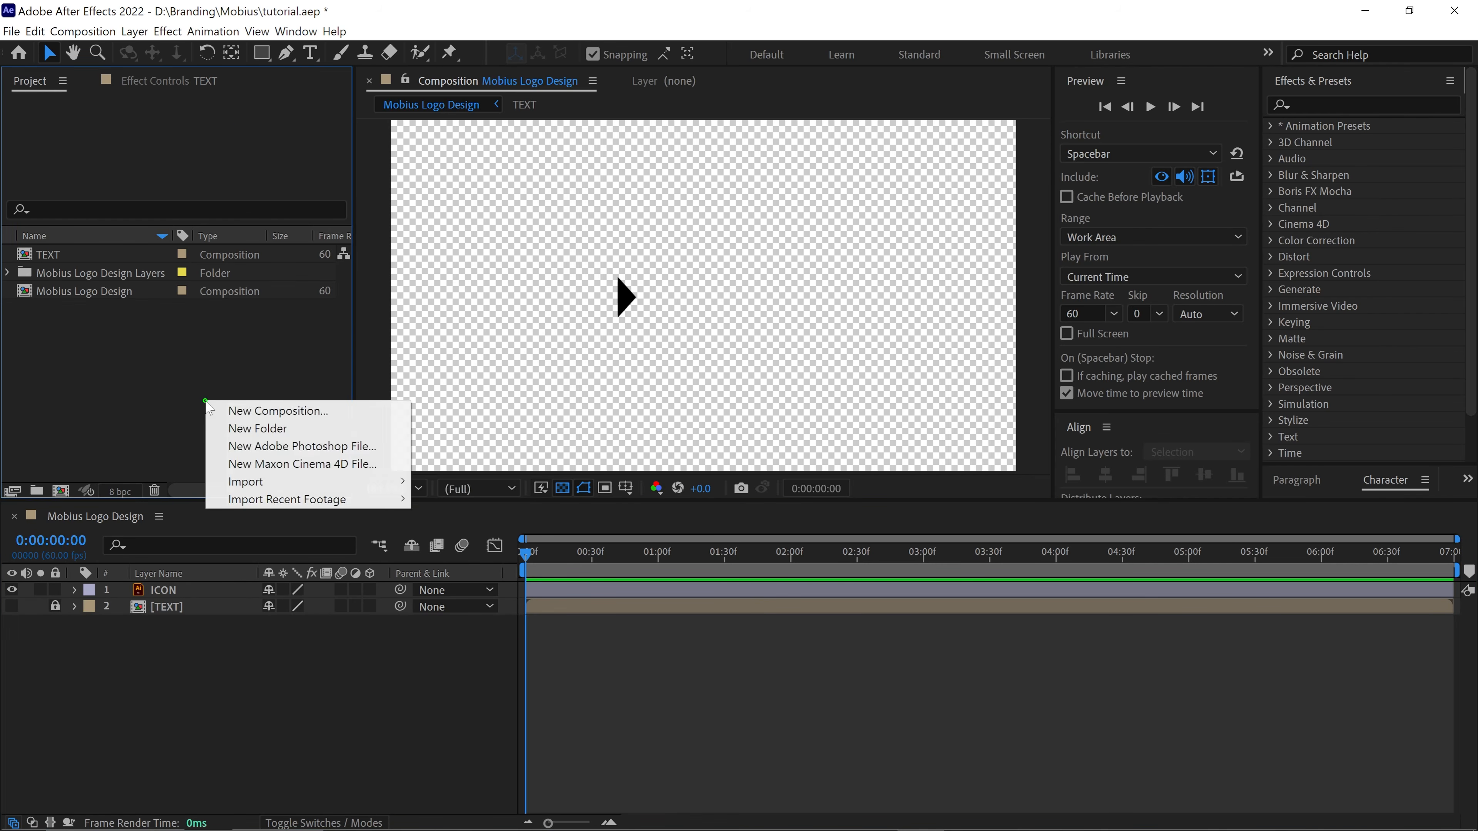
pyautogui.click(242, 406)
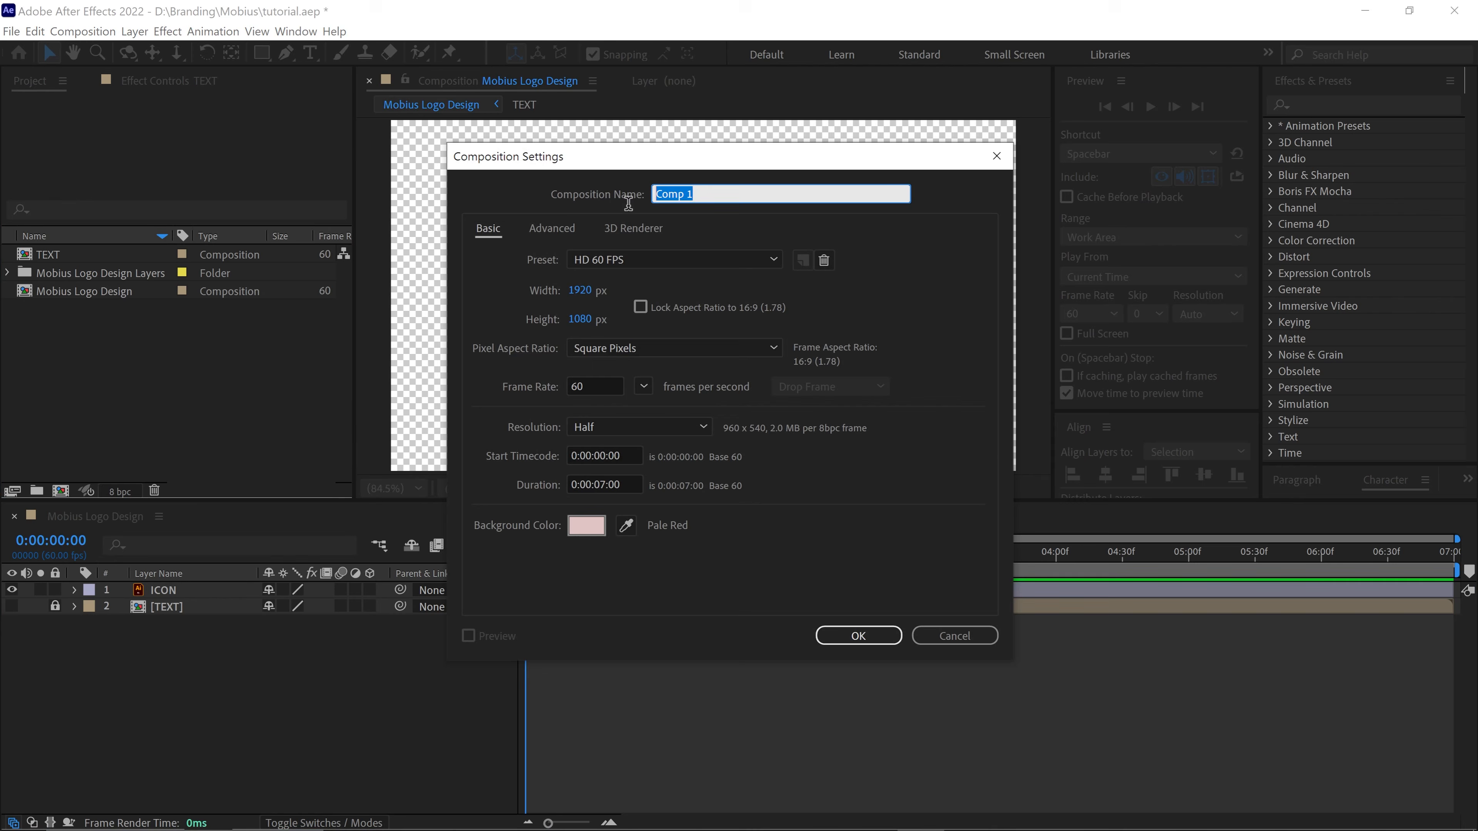
pyautogui.write('Triangle')
pyautogui.click(579, 290)
pyautogui.write('500')
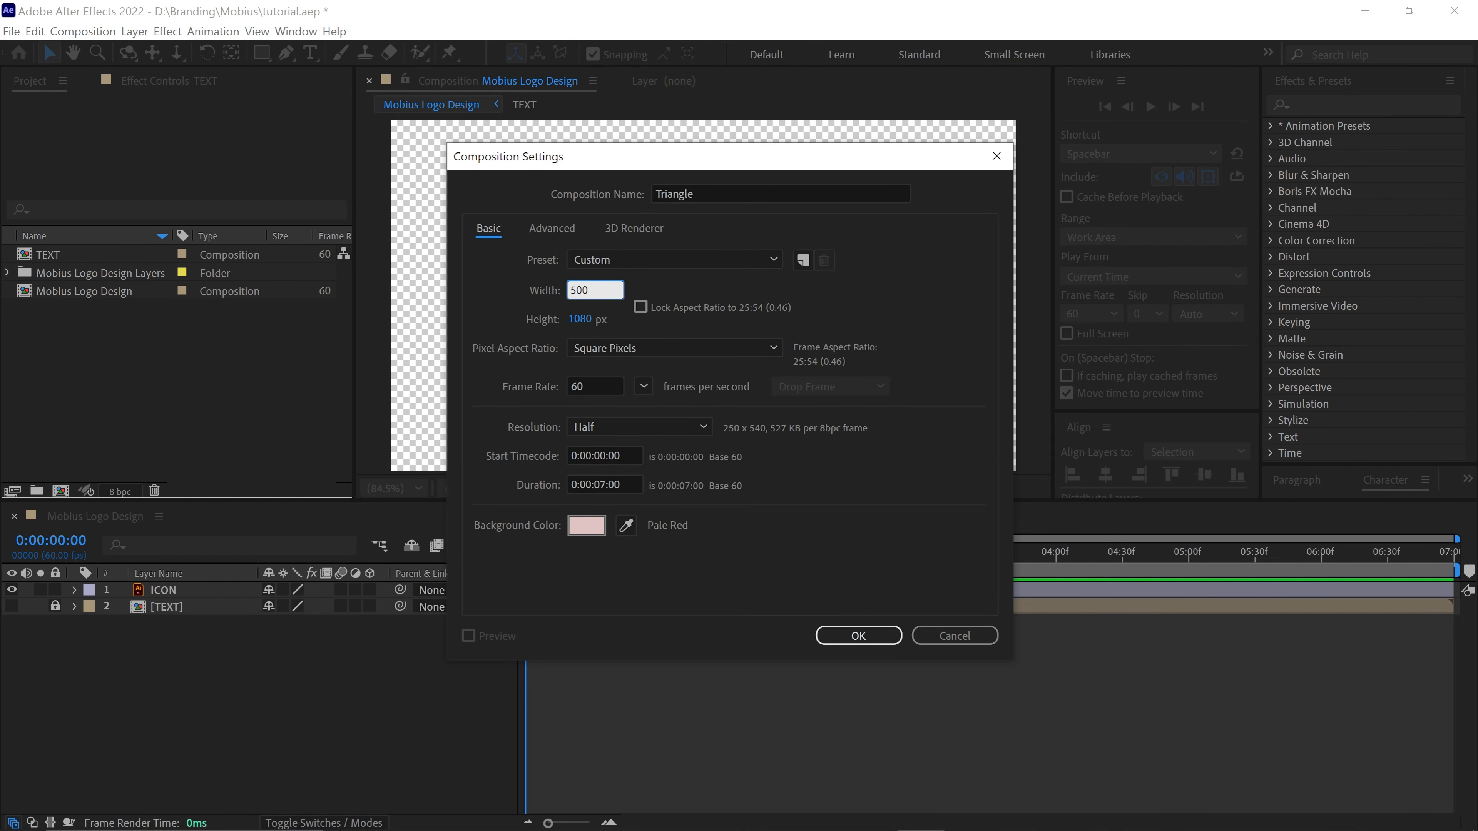
pyautogui.click(584, 319)
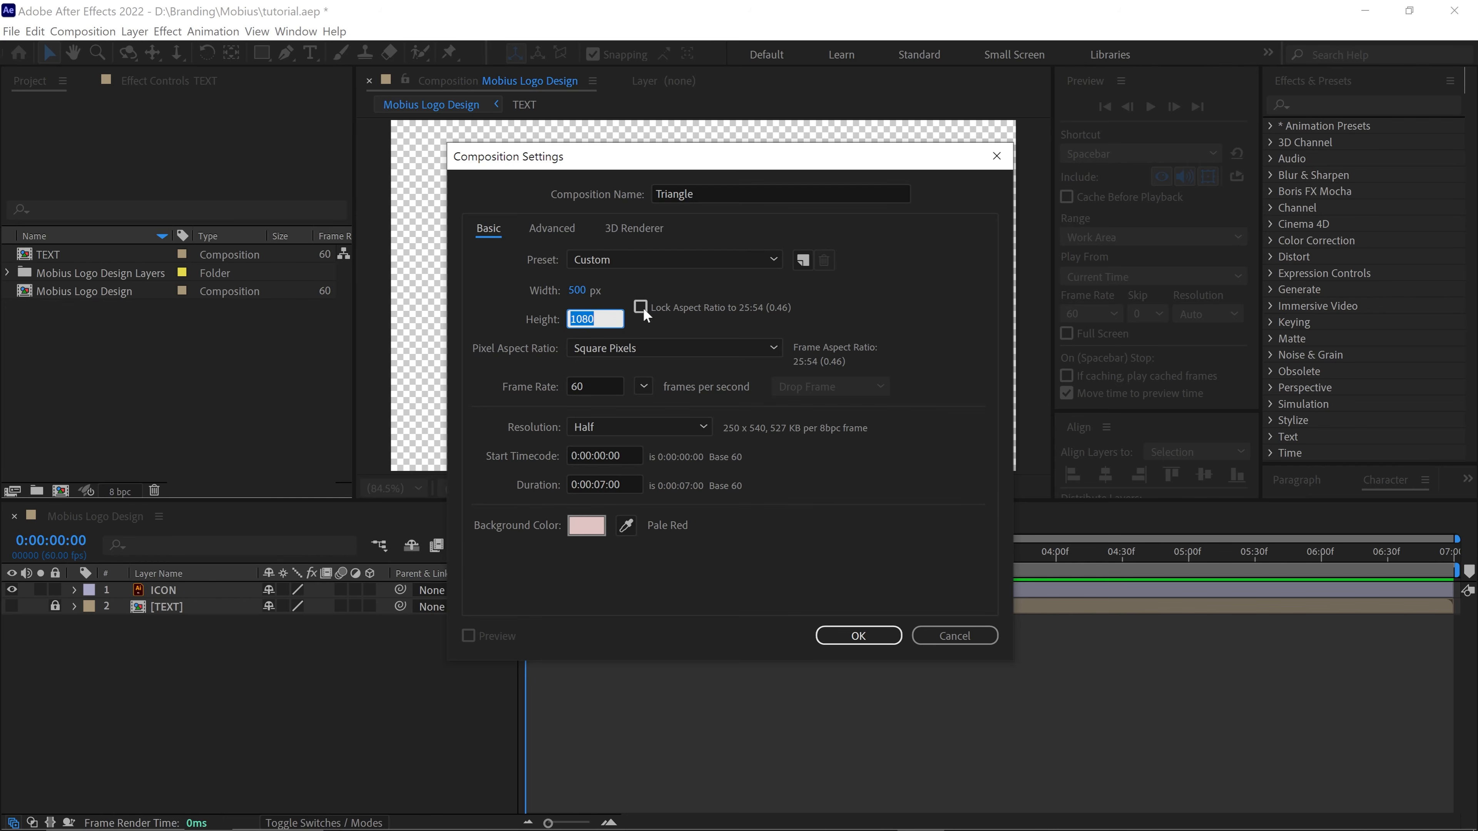
pyautogui.write('500')
pyautogui.press('Return')
pyautogui.click(858, 635)
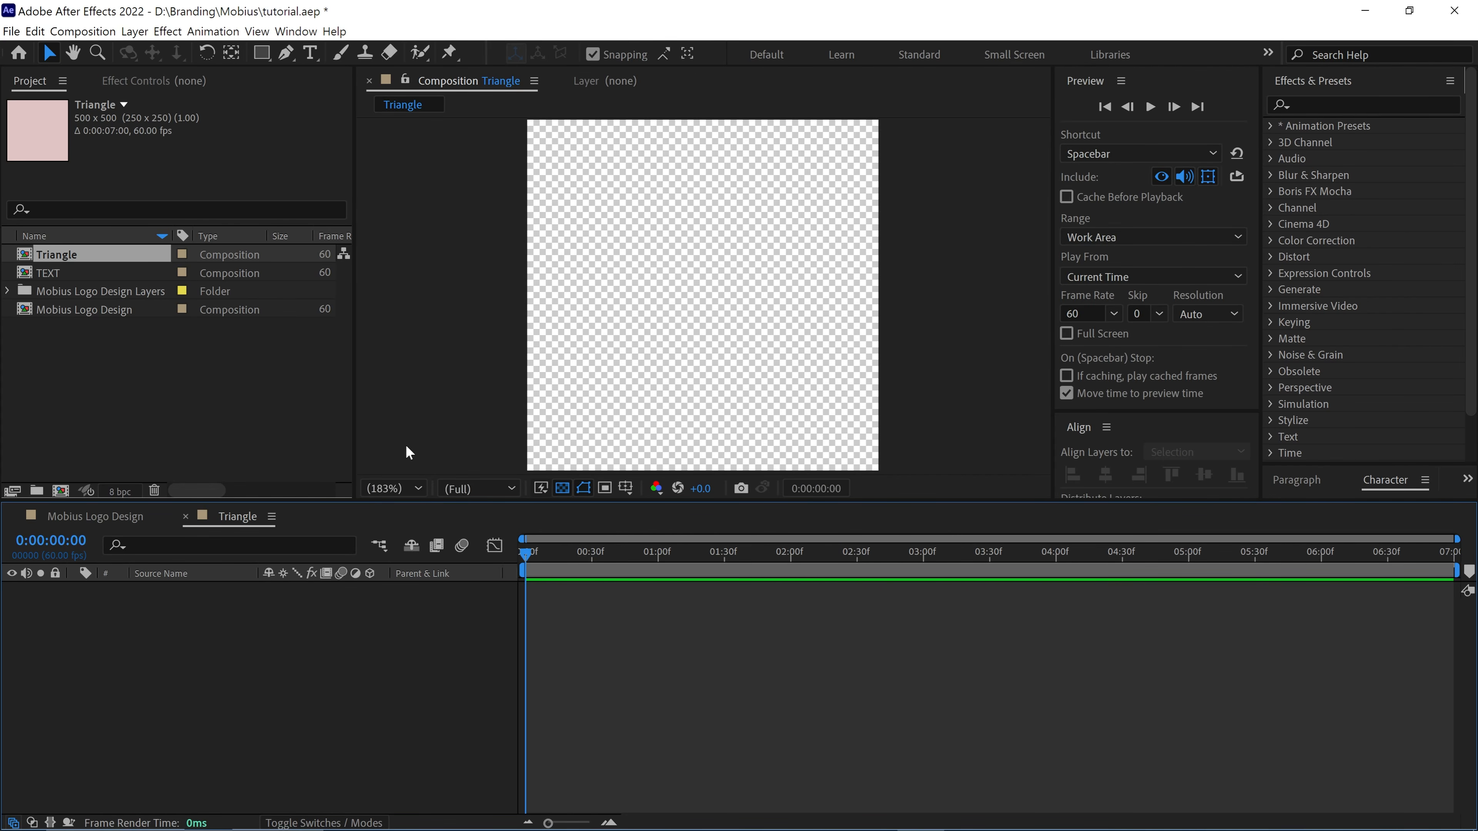
# Add a rectangle shape filling the whole Triangle composition, with a solid colour fill and no stroke
pyautogui.click(262, 54)
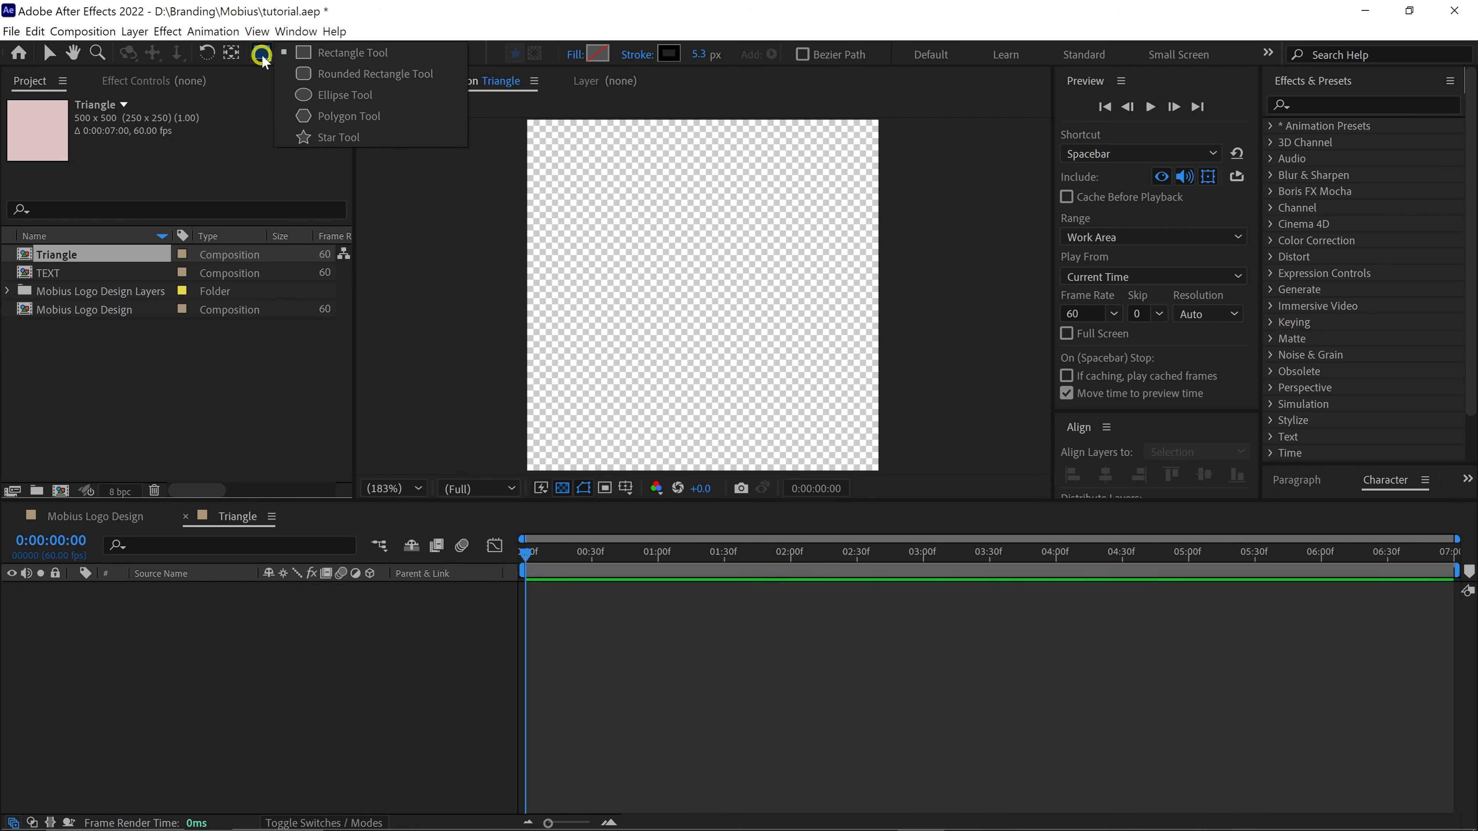
pyautogui.click(401, 55)
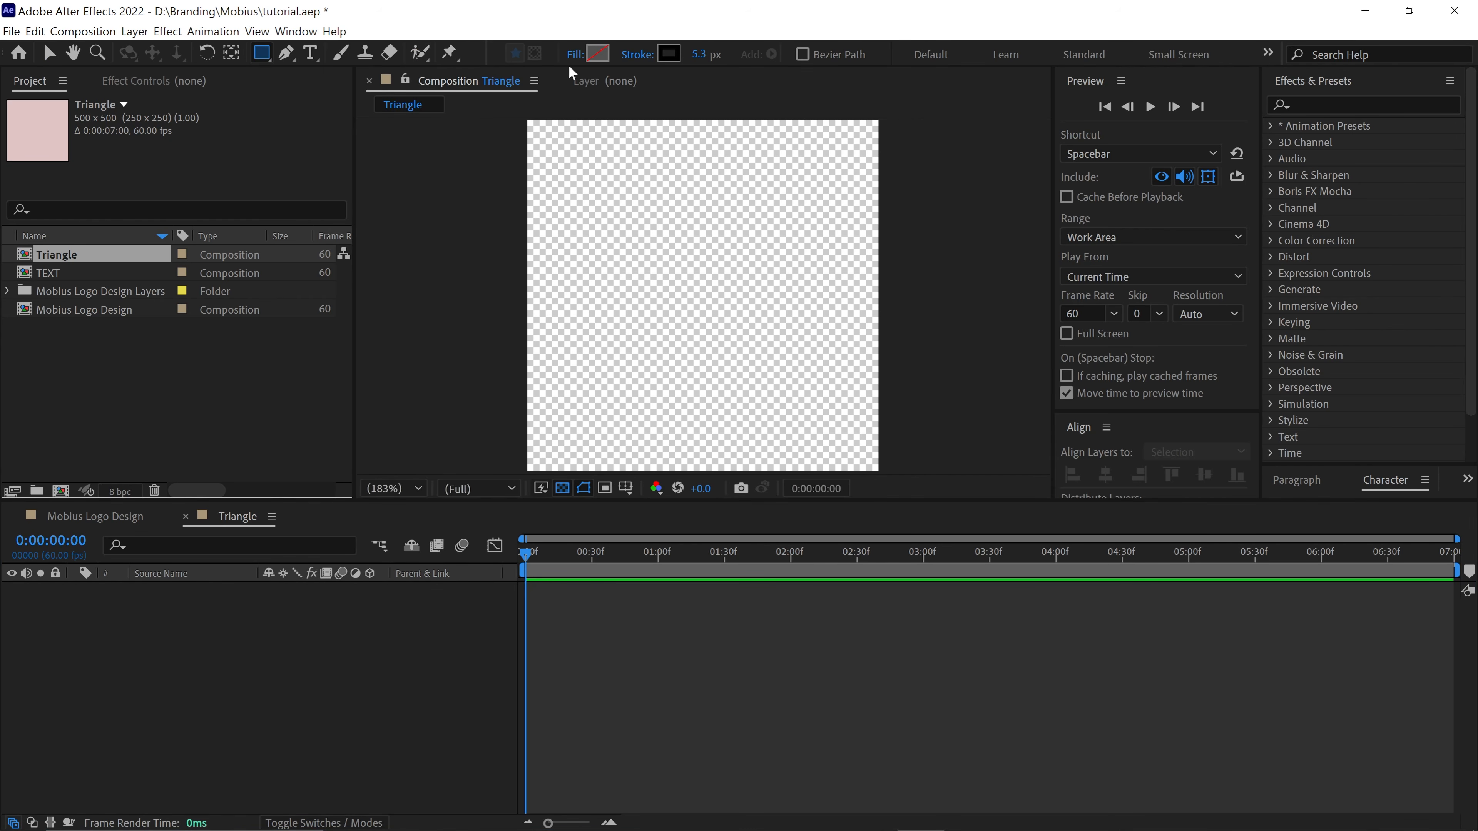
pyautogui.click(576, 56)
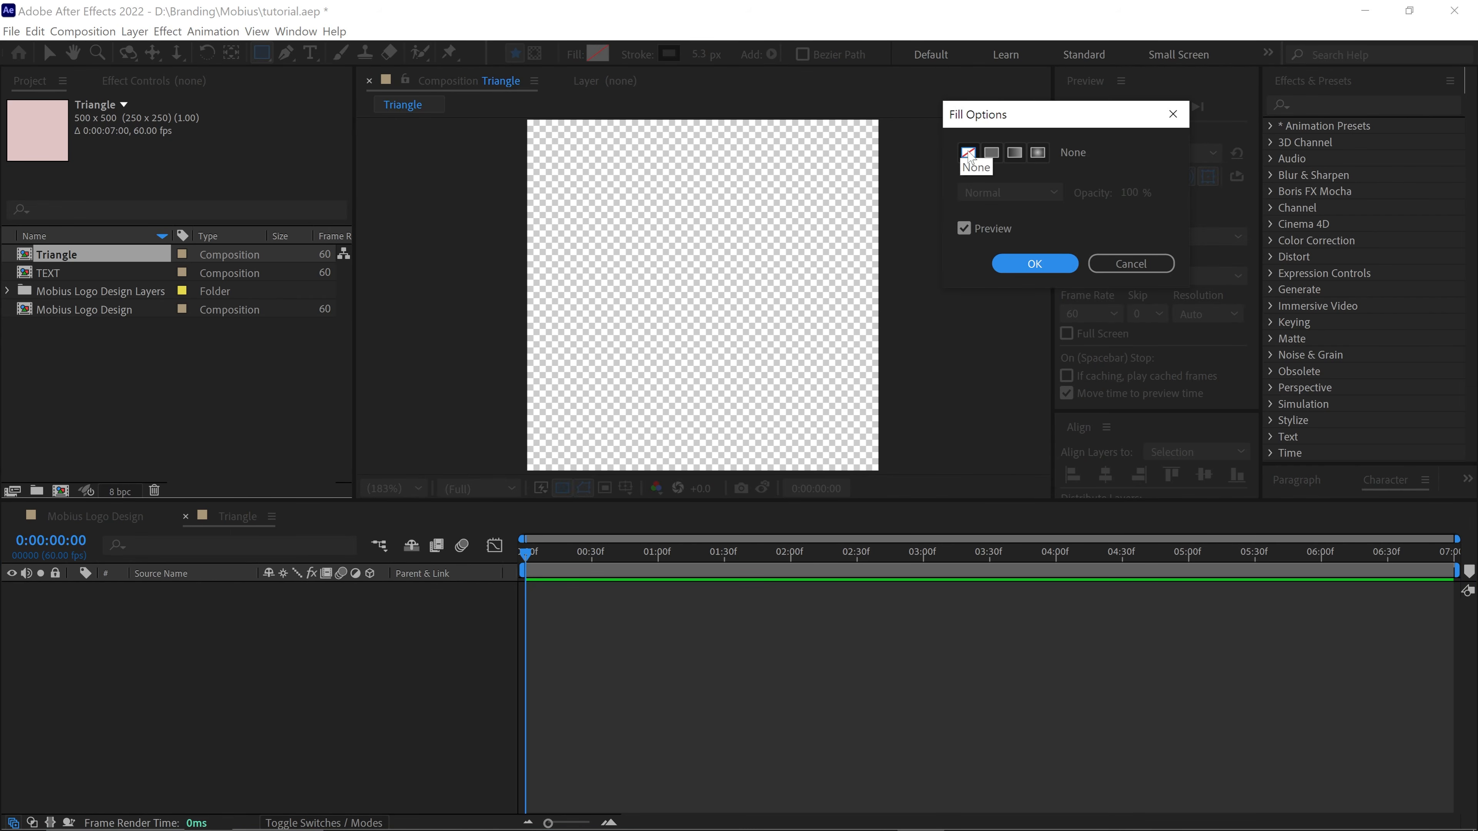
pyautogui.click(992, 153)
pyautogui.click(1035, 263)
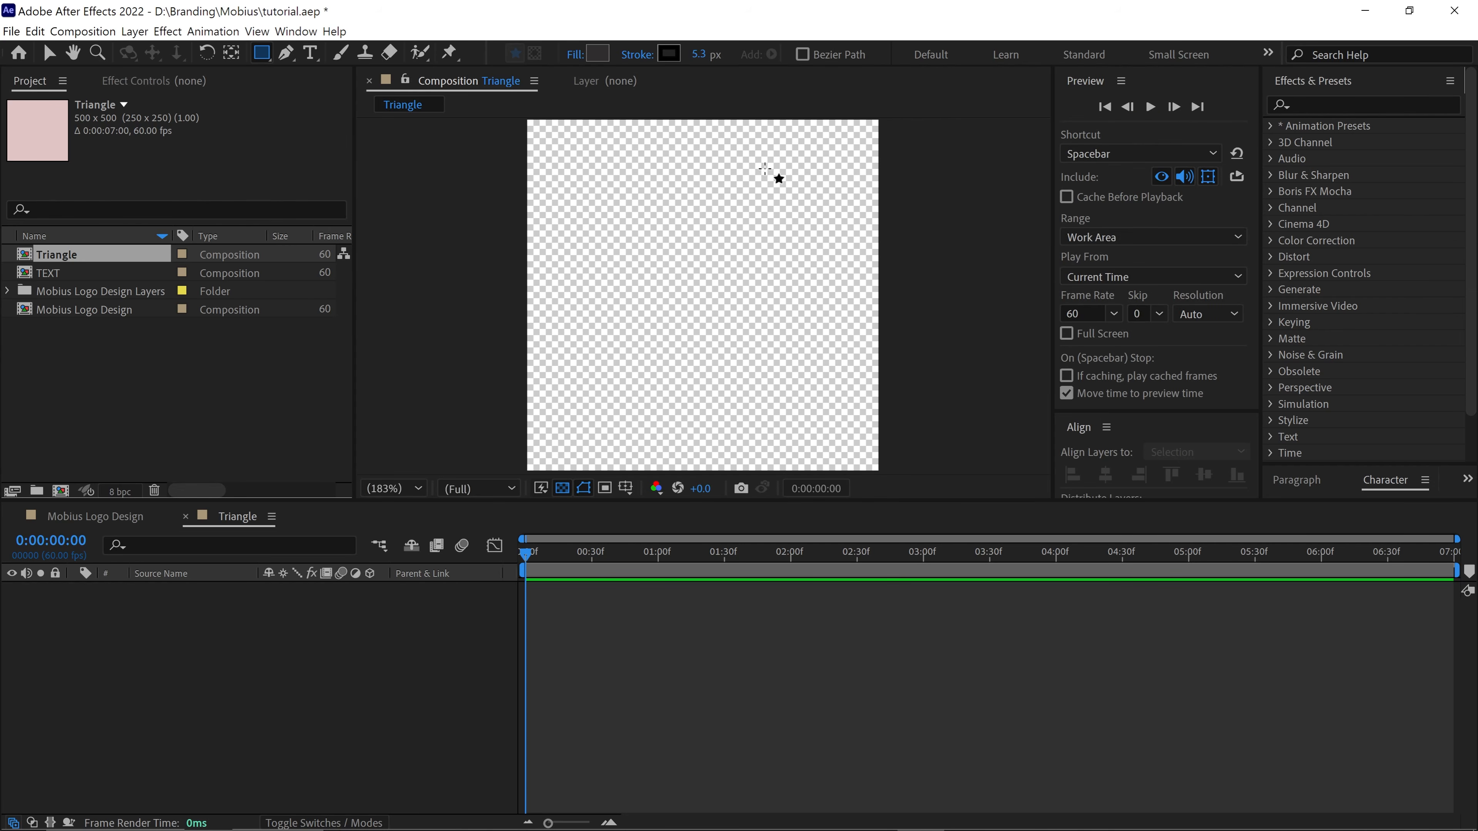
pyautogui.click(639, 57)
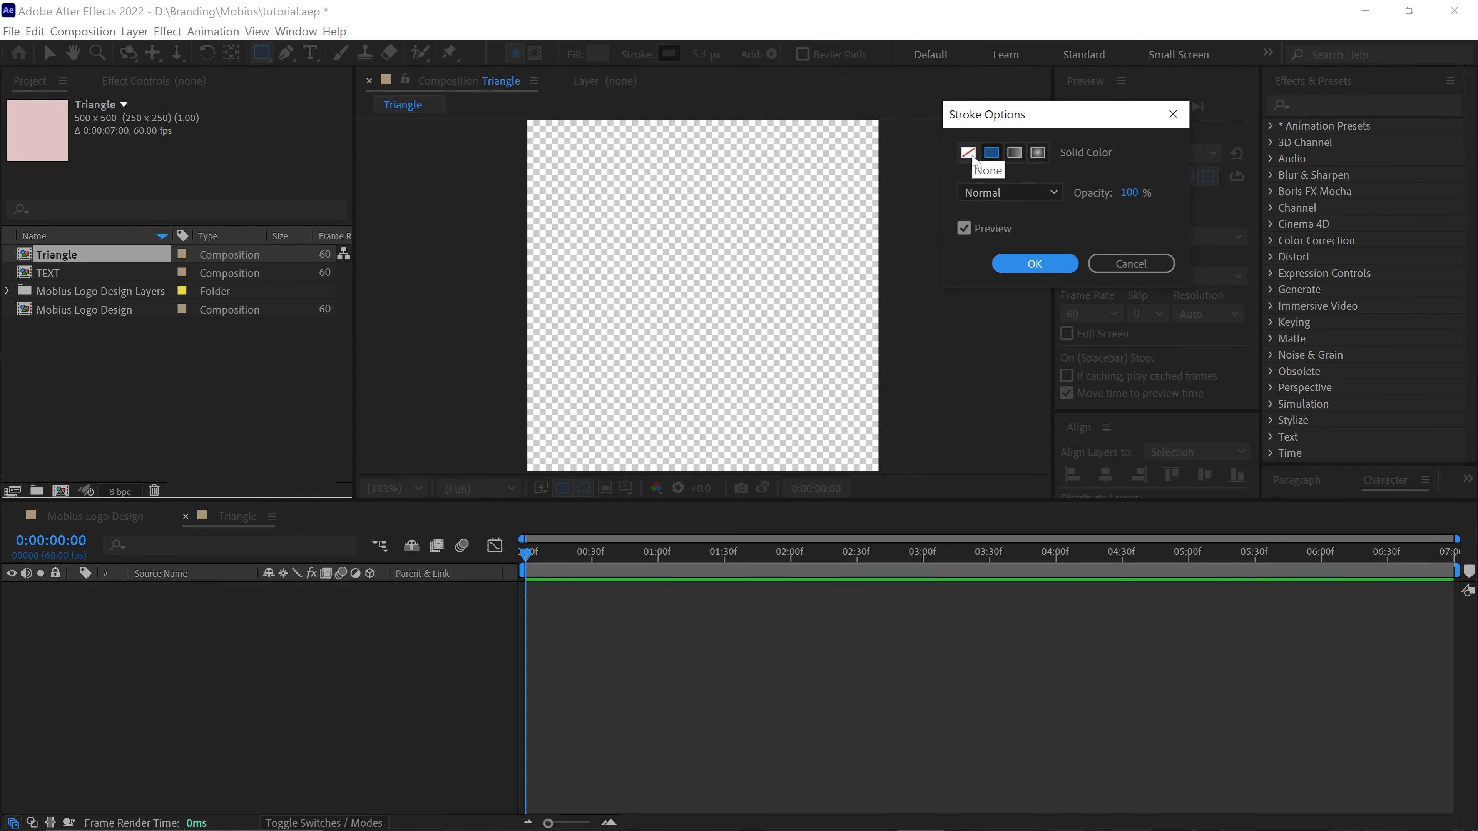
pyautogui.click(969, 153)
pyautogui.click(1027, 268)
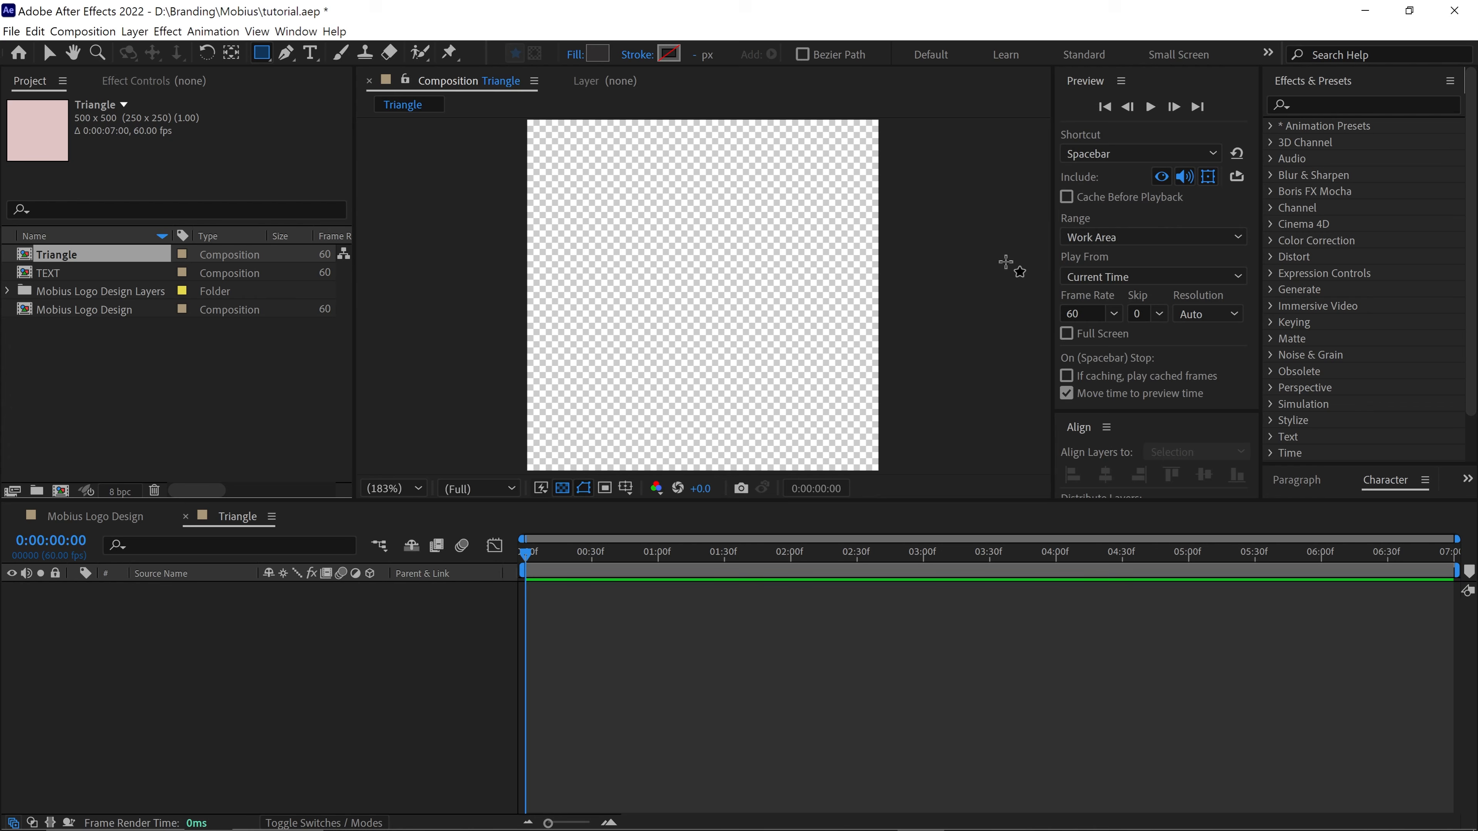
pyautogui.doubleClick(261, 53)
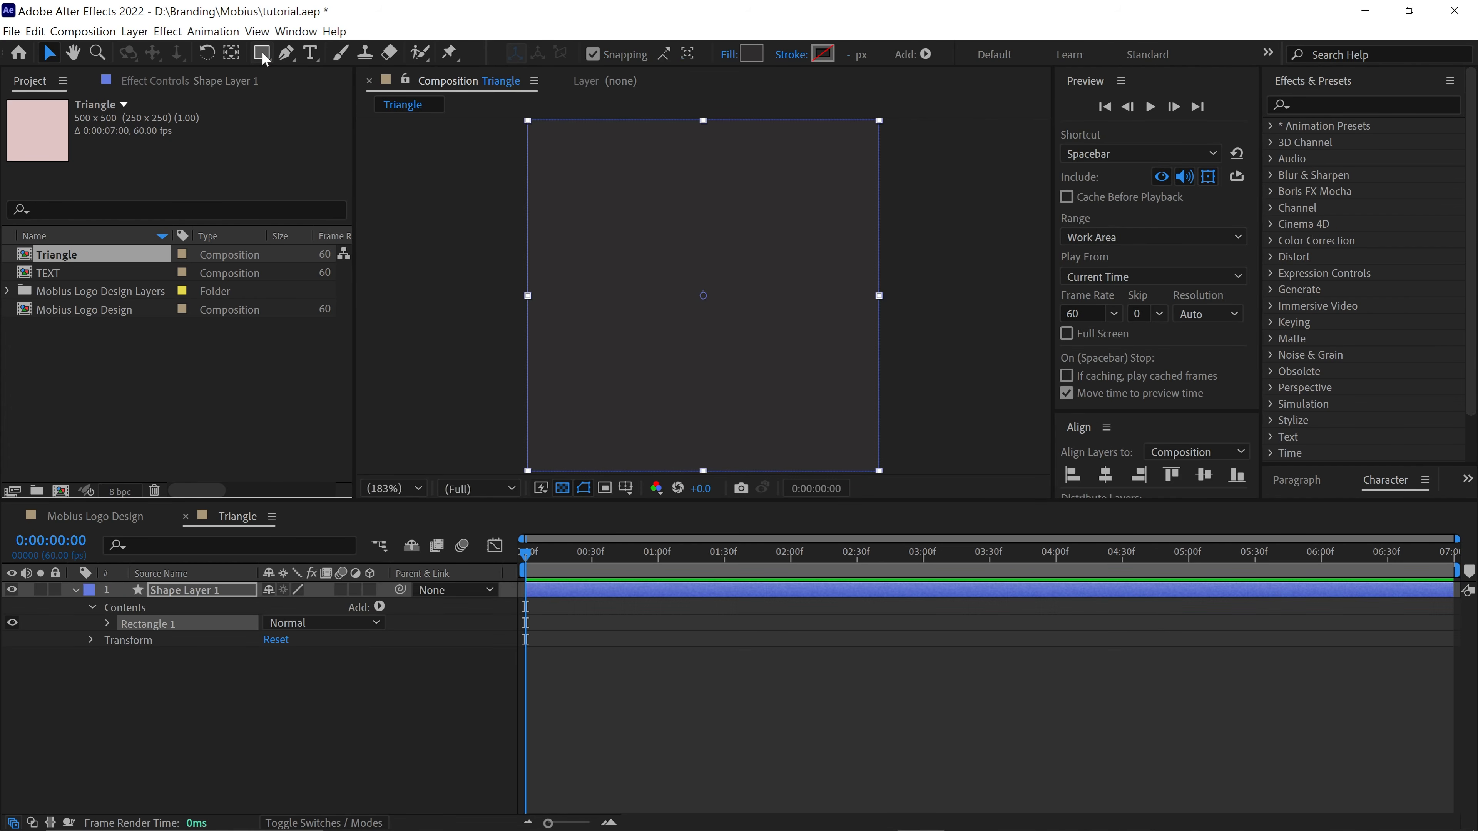
# Change the rectangle's fill colour to black
pyautogui.click(750, 54)
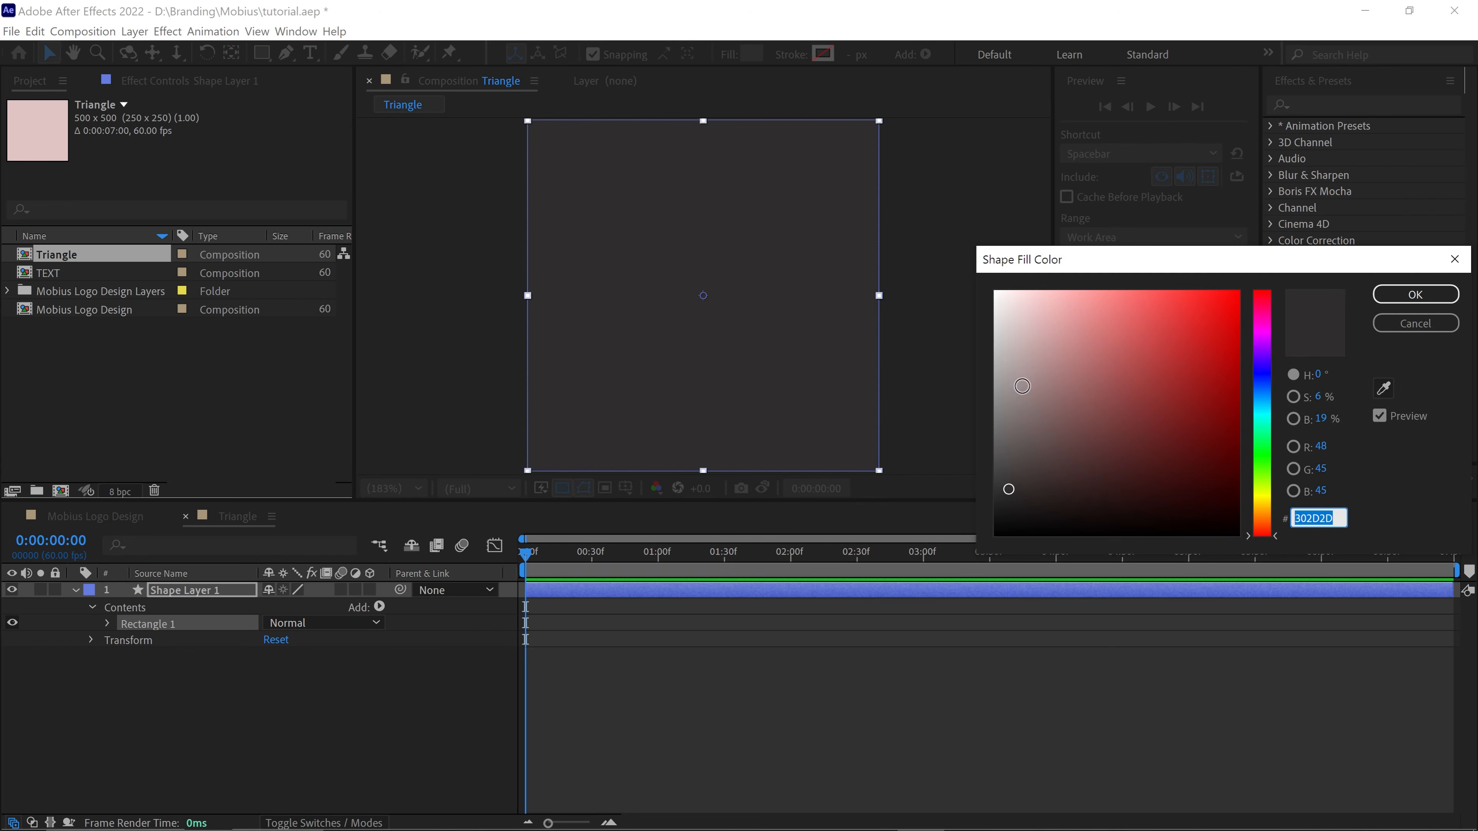
pyautogui.moveTo(1005, 491); pyautogui.dragTo(997, 528)
pyautogui.click(1416, 294)
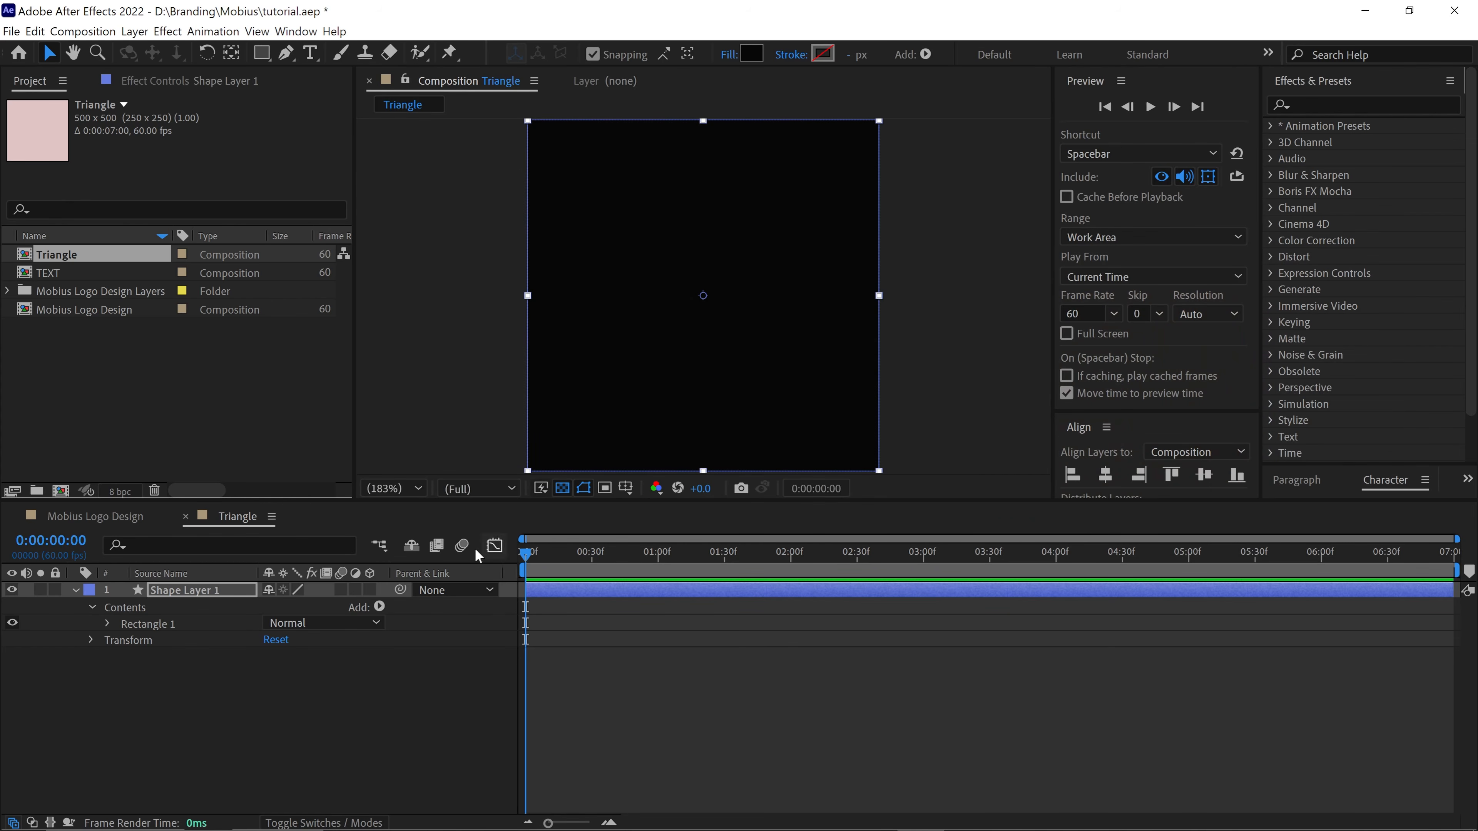
# Rename the rectangle's shape layer as BASE and collapse its properties
pyautogui.click(216, 586)
pyautogui.press('Return')
pyautogui.write('BASE')
pyautogui.press('Return')
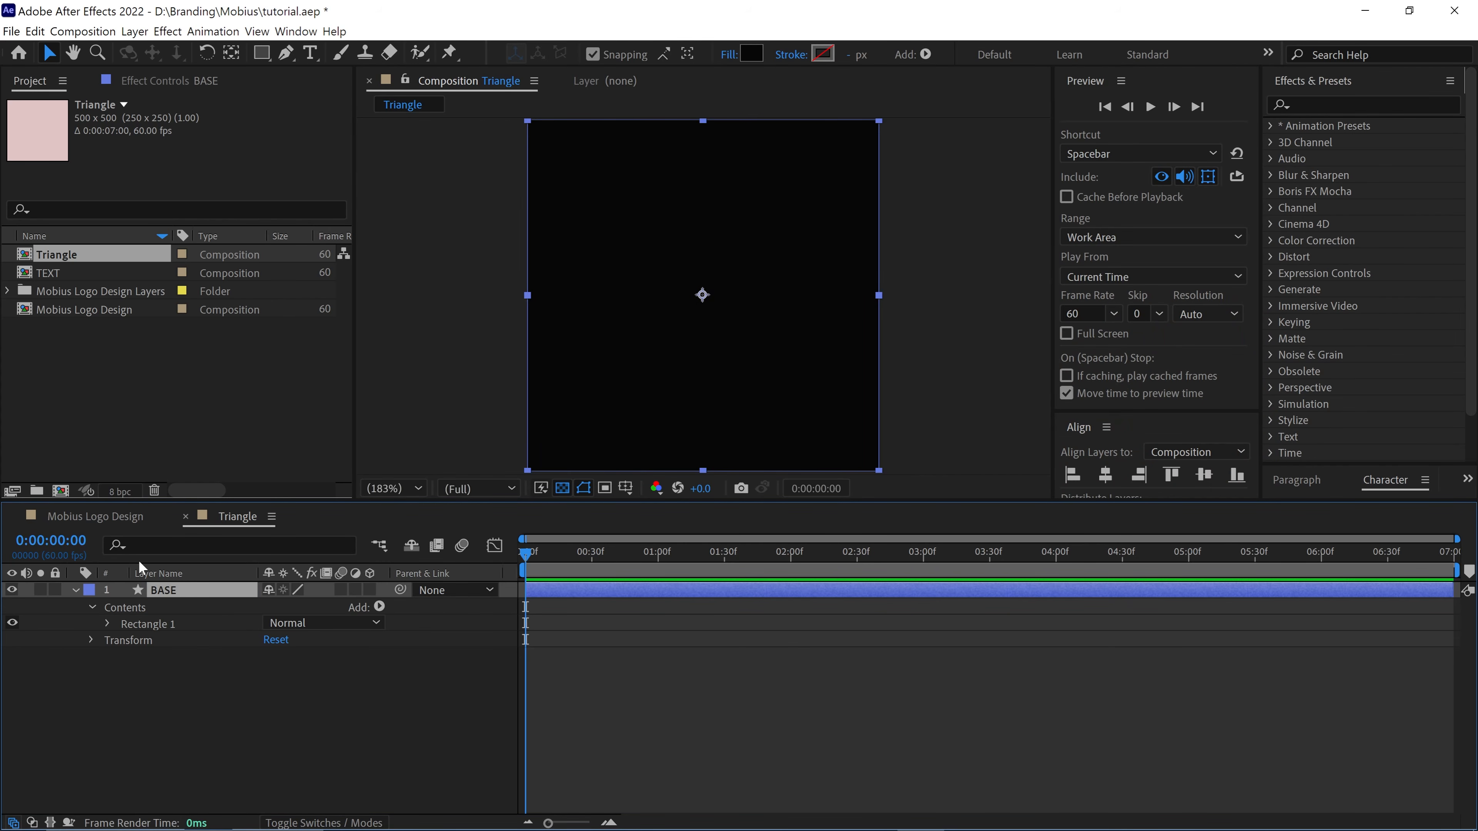
pyautogui.click(75, 590)
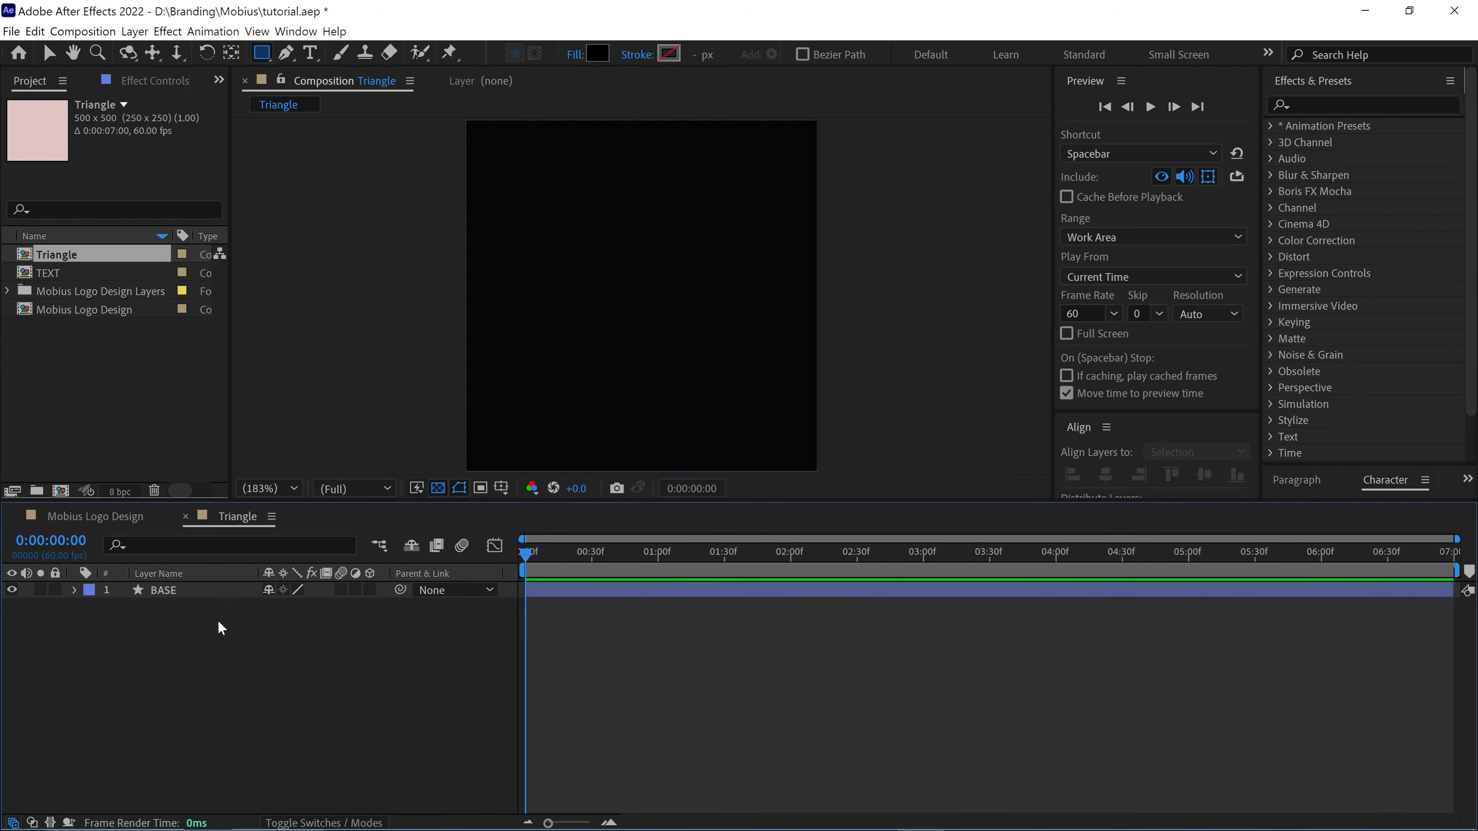
# Add a composition-sized star shape on its own layer with a bright yellow fill, and return to the Selection tool
pyautogui.click(266, 54)
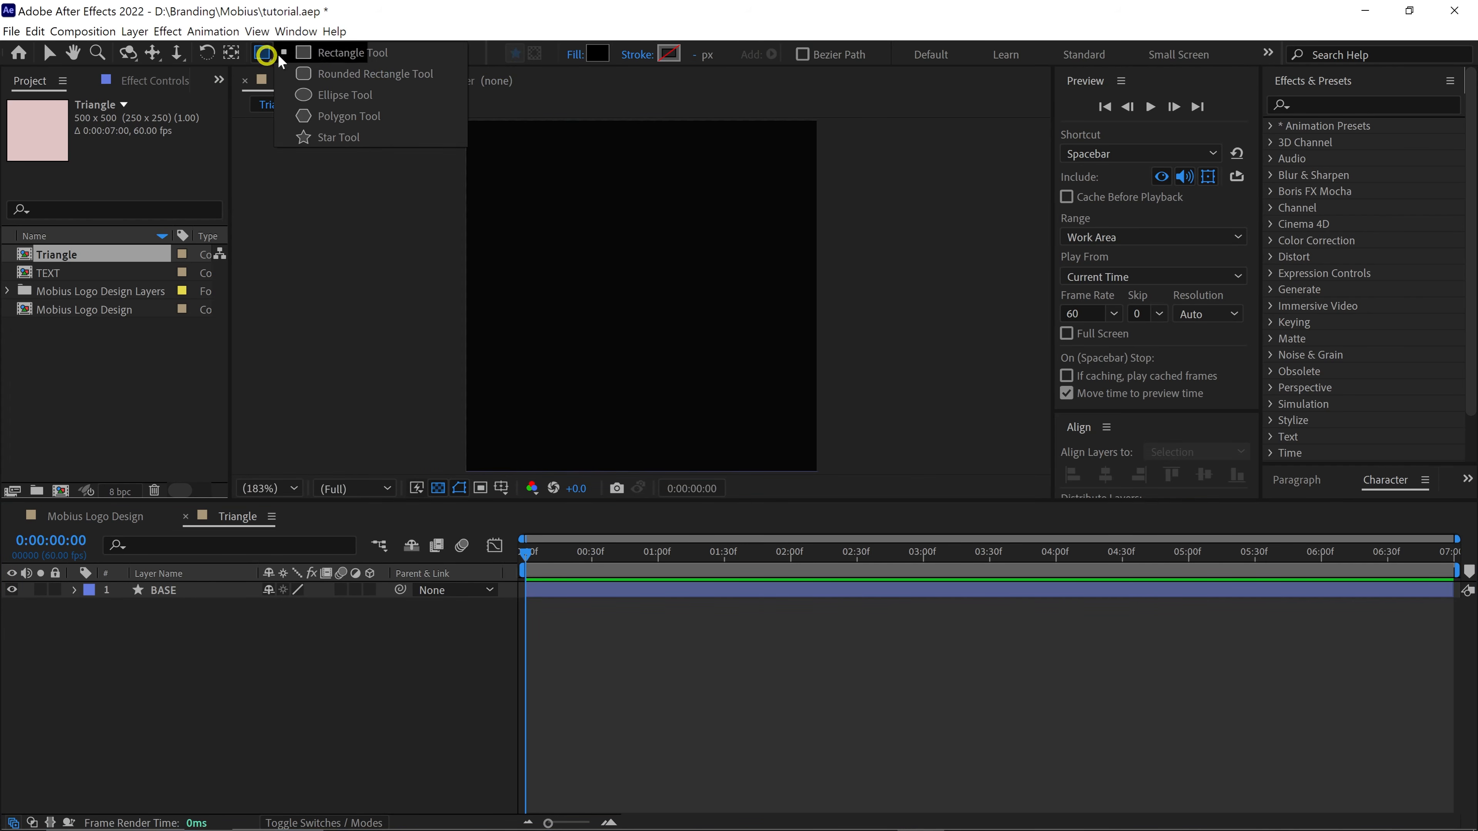
pyautogui.click(392, 138)
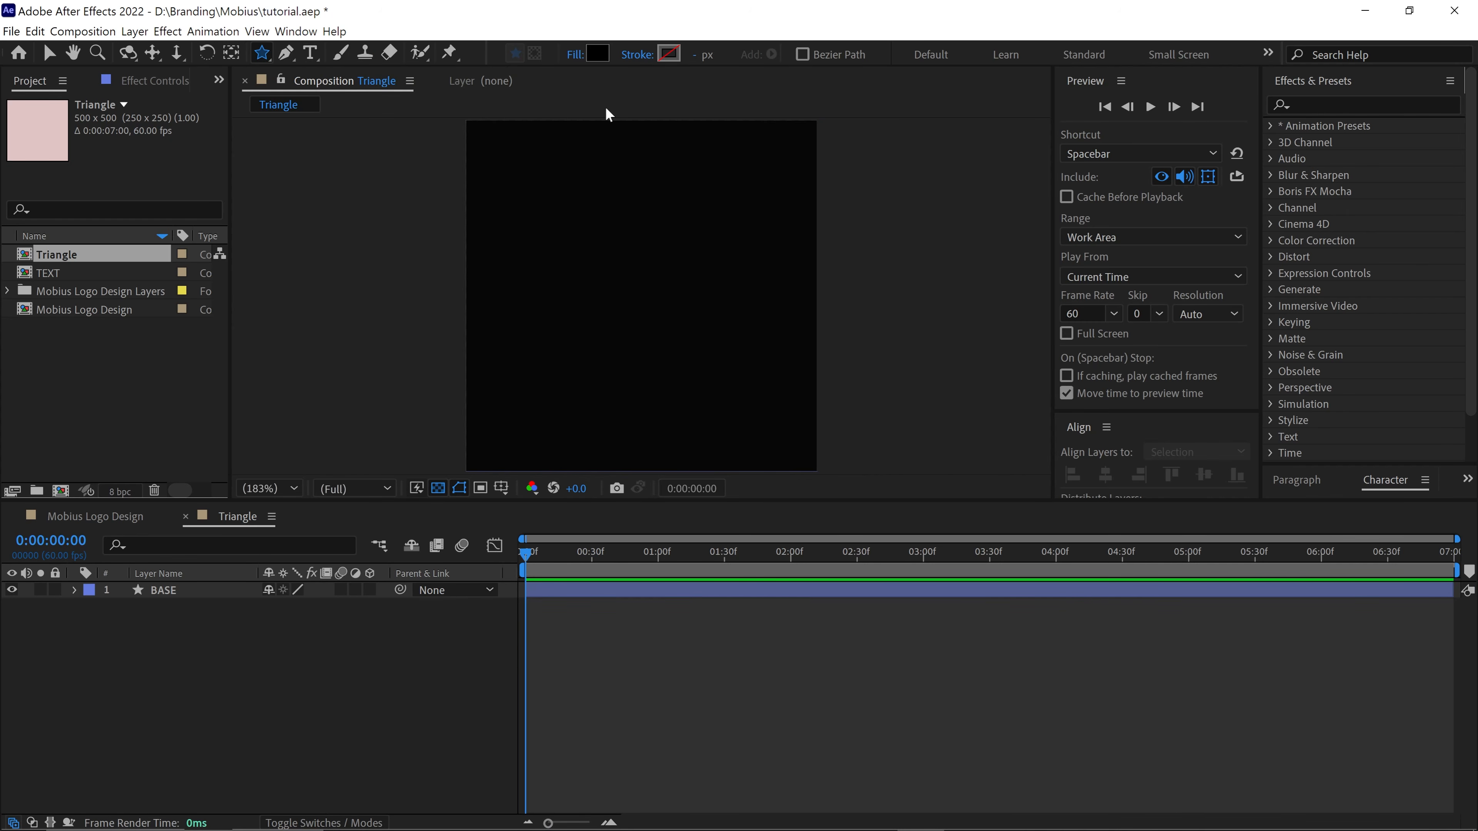
pyautogui.click(598, 54)
pyautogui.moveTo(1262, 443); pyautogui.dragTo(1262, 495)
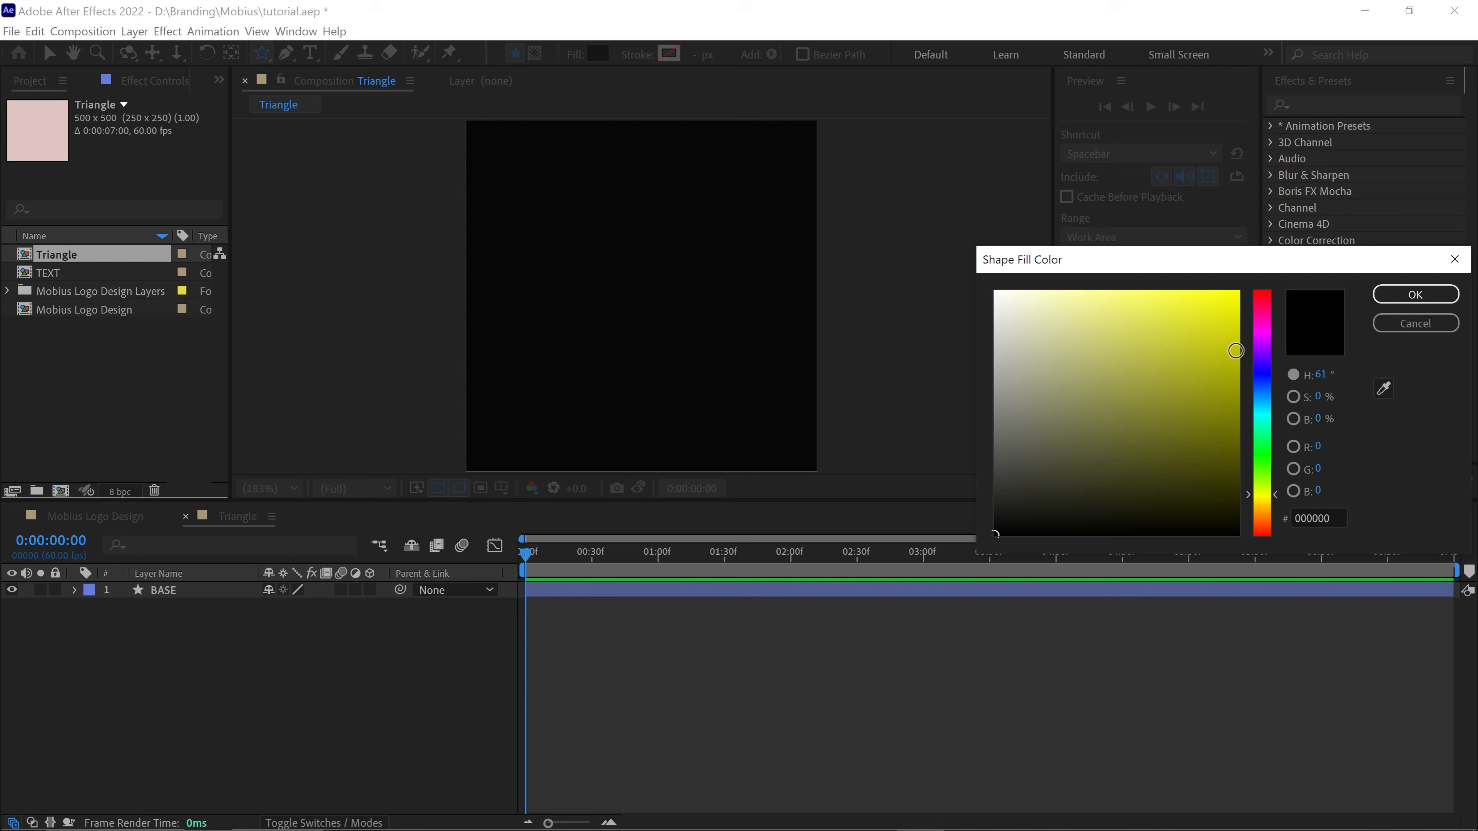
pyautogui.click(1223, 303)
pyautogui.click(1399, 296)
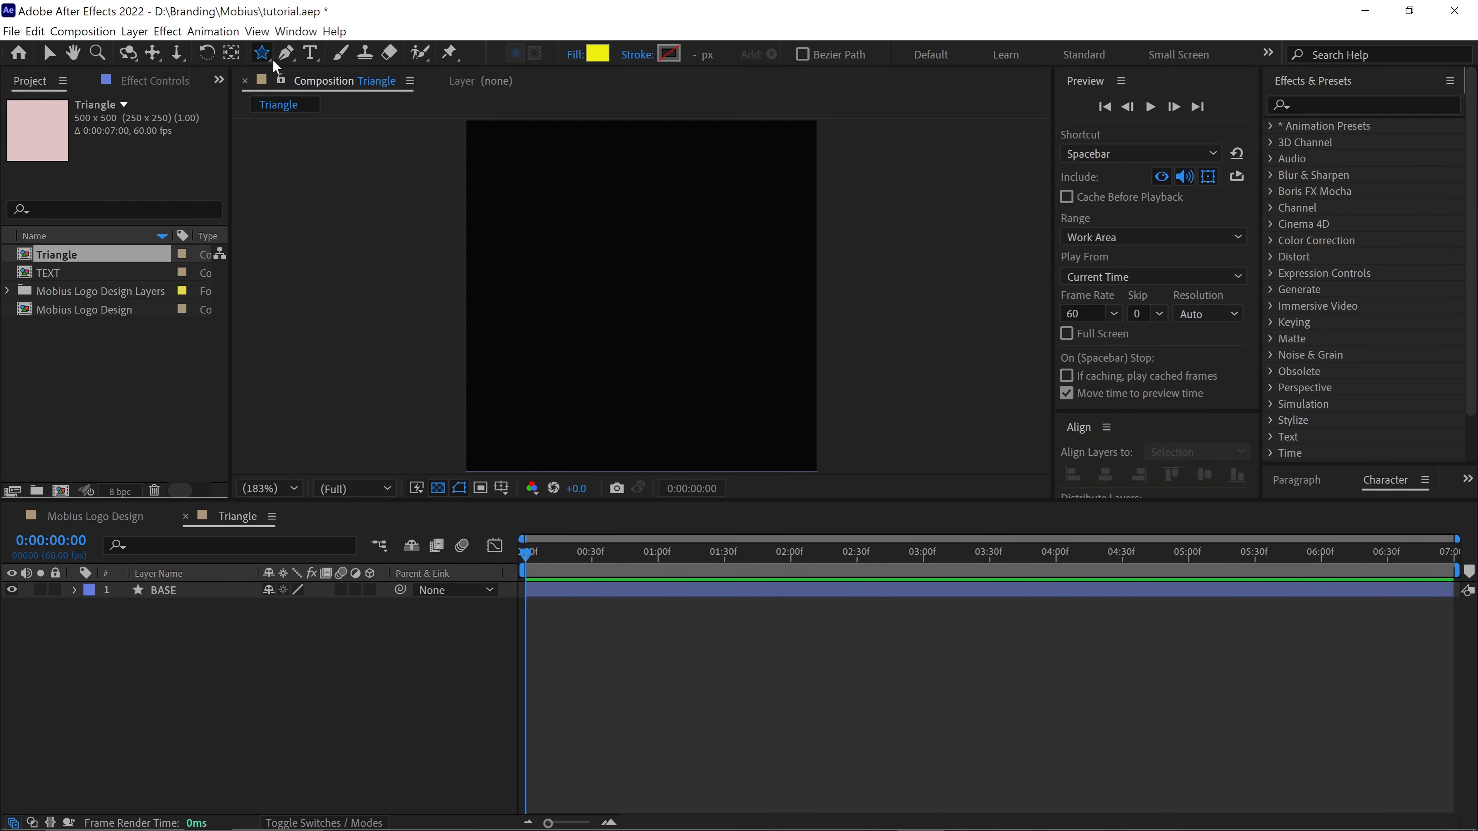
pyautogui.doubleClick(261, 55)
pyautogui.press('v')
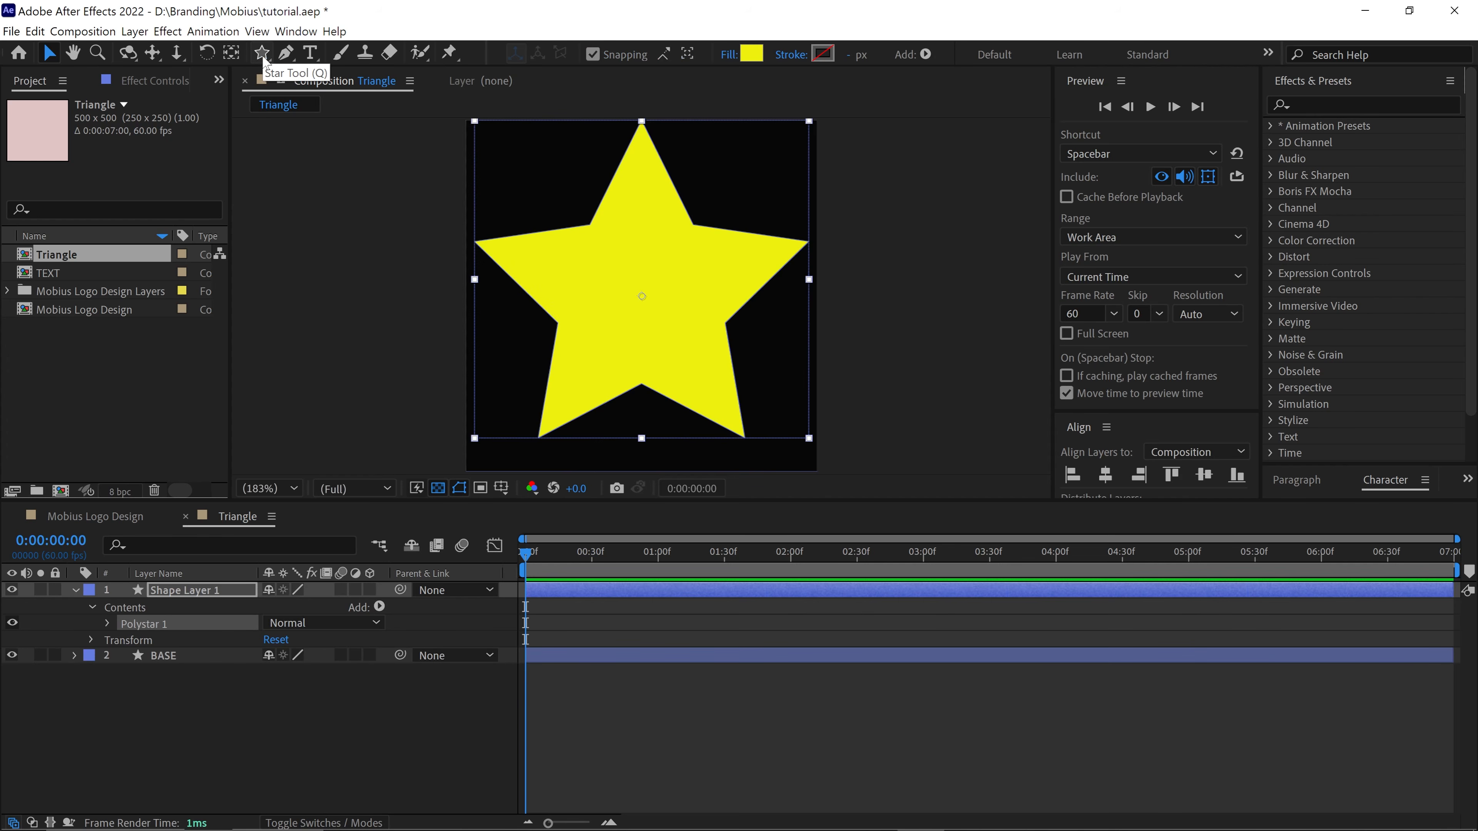
# Rename the star's shape layer as T1
pyautogui.click(227, 599)
pyautogui.press('Return')
pyautogui.write('T1')
pyautogui.press('Return')
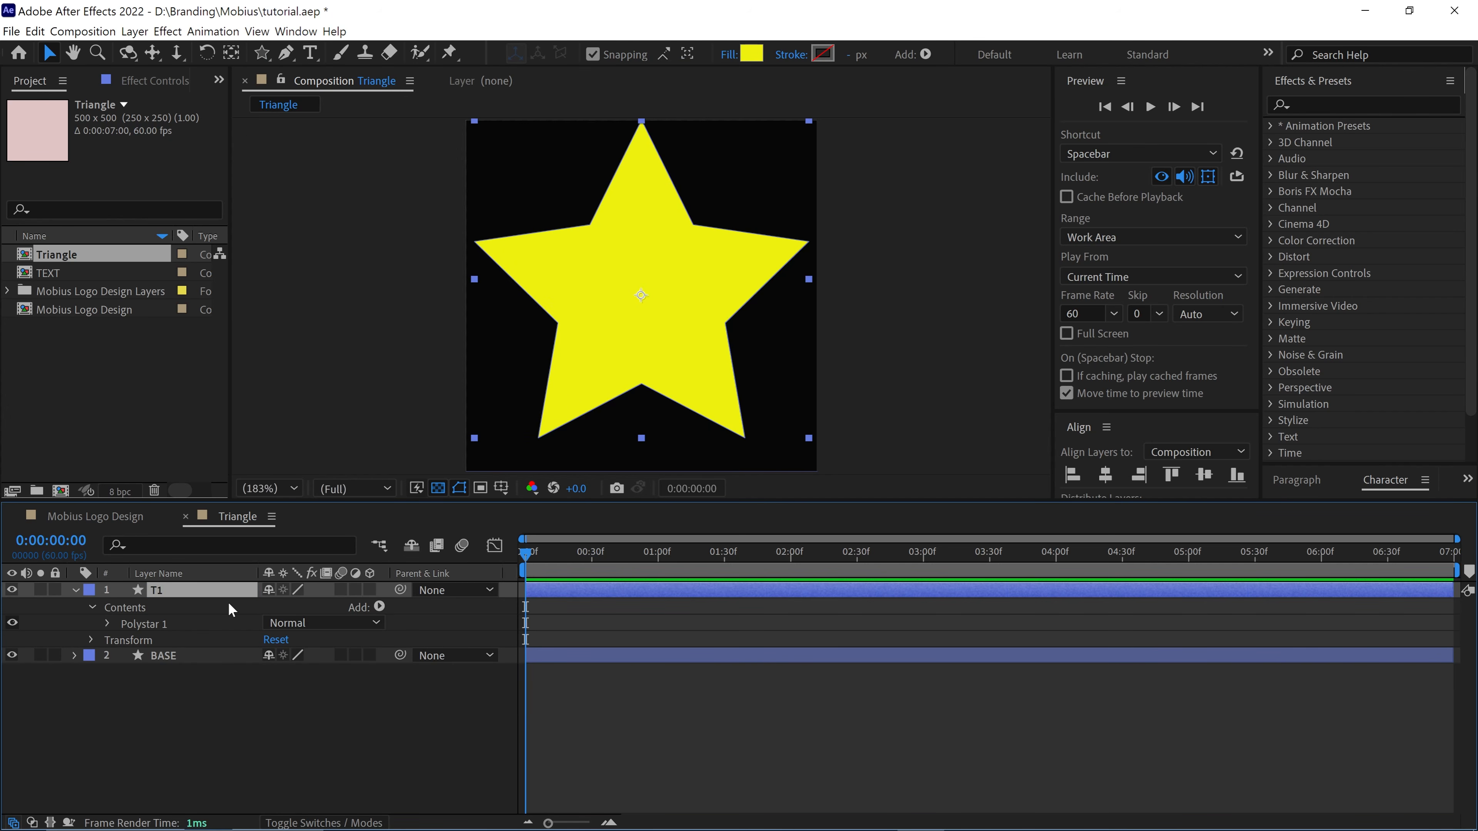
# Set the T1 star's number of points to 3 to make a triangle, and collapse its layer properties
pyautogui.click(108, 623)
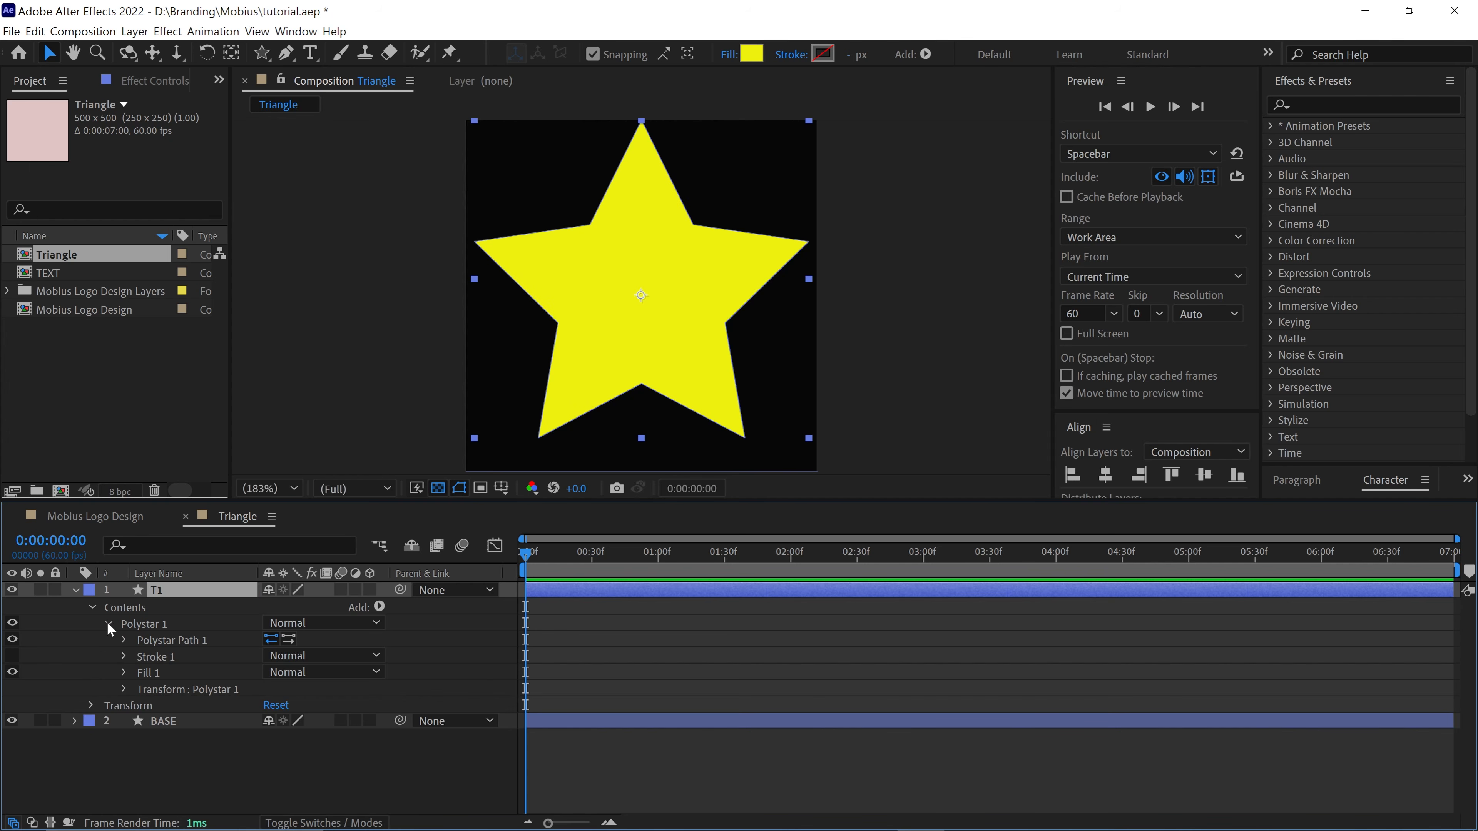
pyautogui.click(123, 640)
pyautogui.click(269, 673)
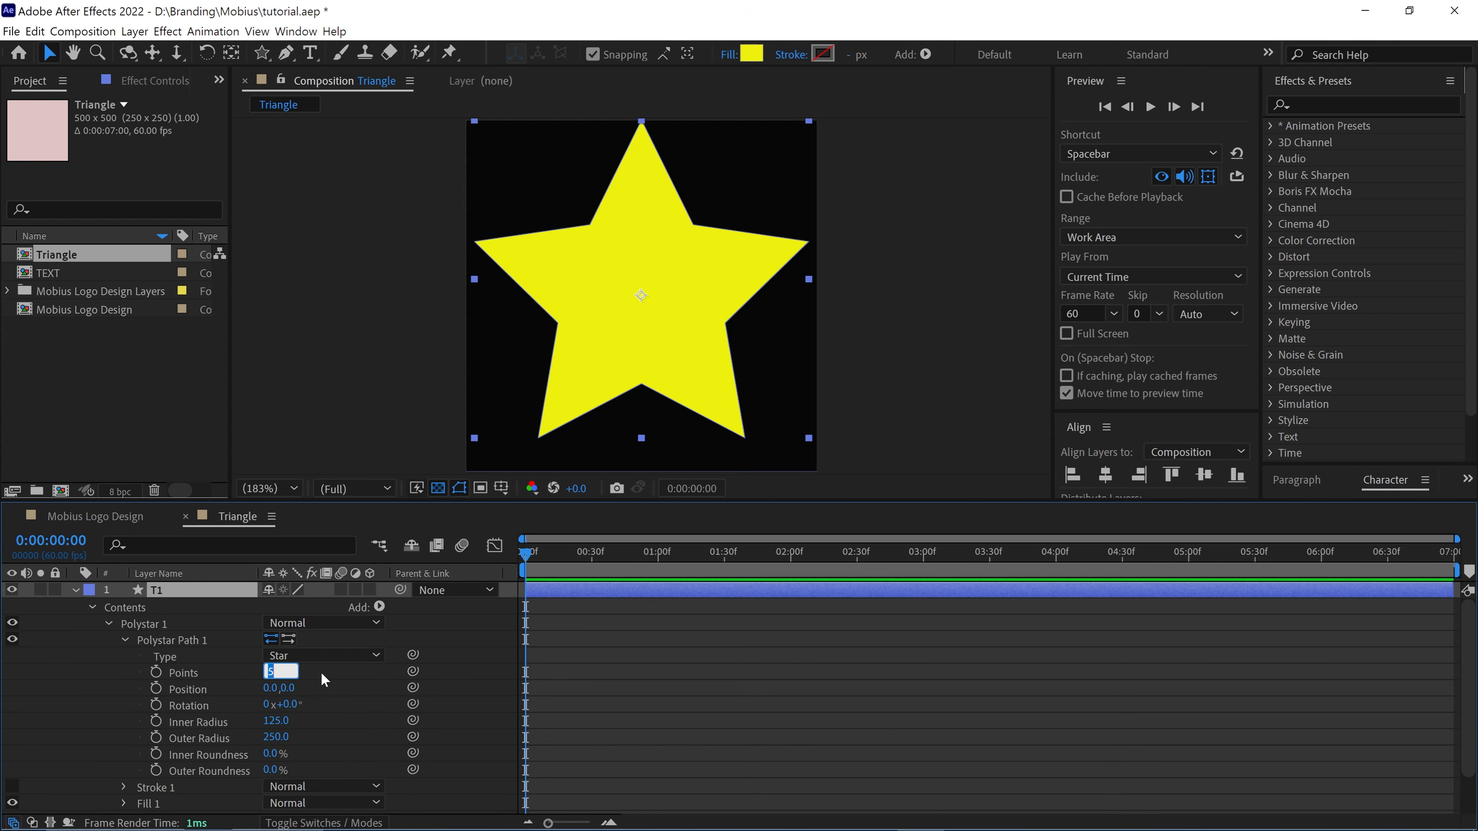
pyautogui.write('3')
pyautogui.press('Return')
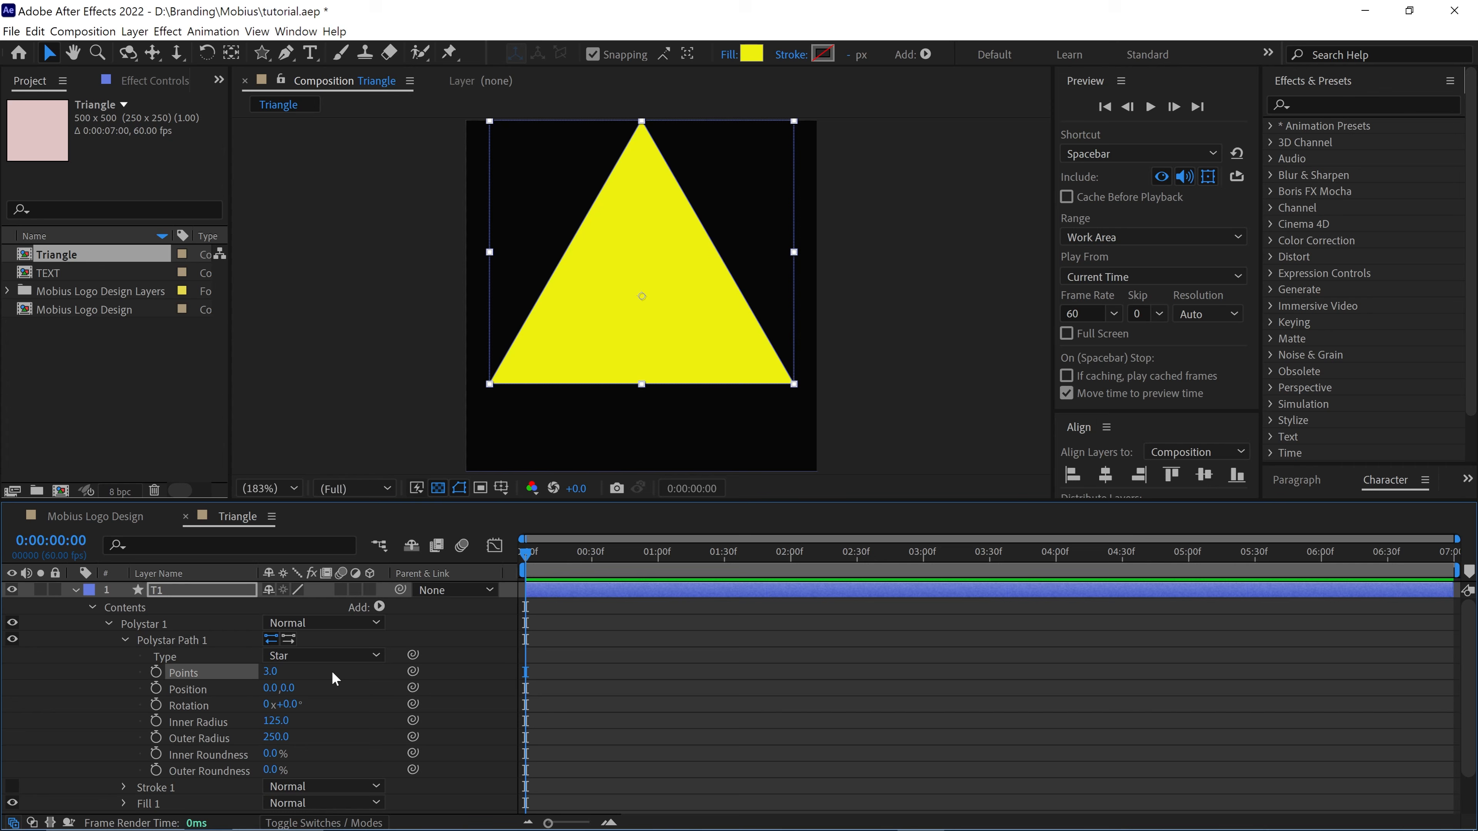
pyautogui.click(76, 591)
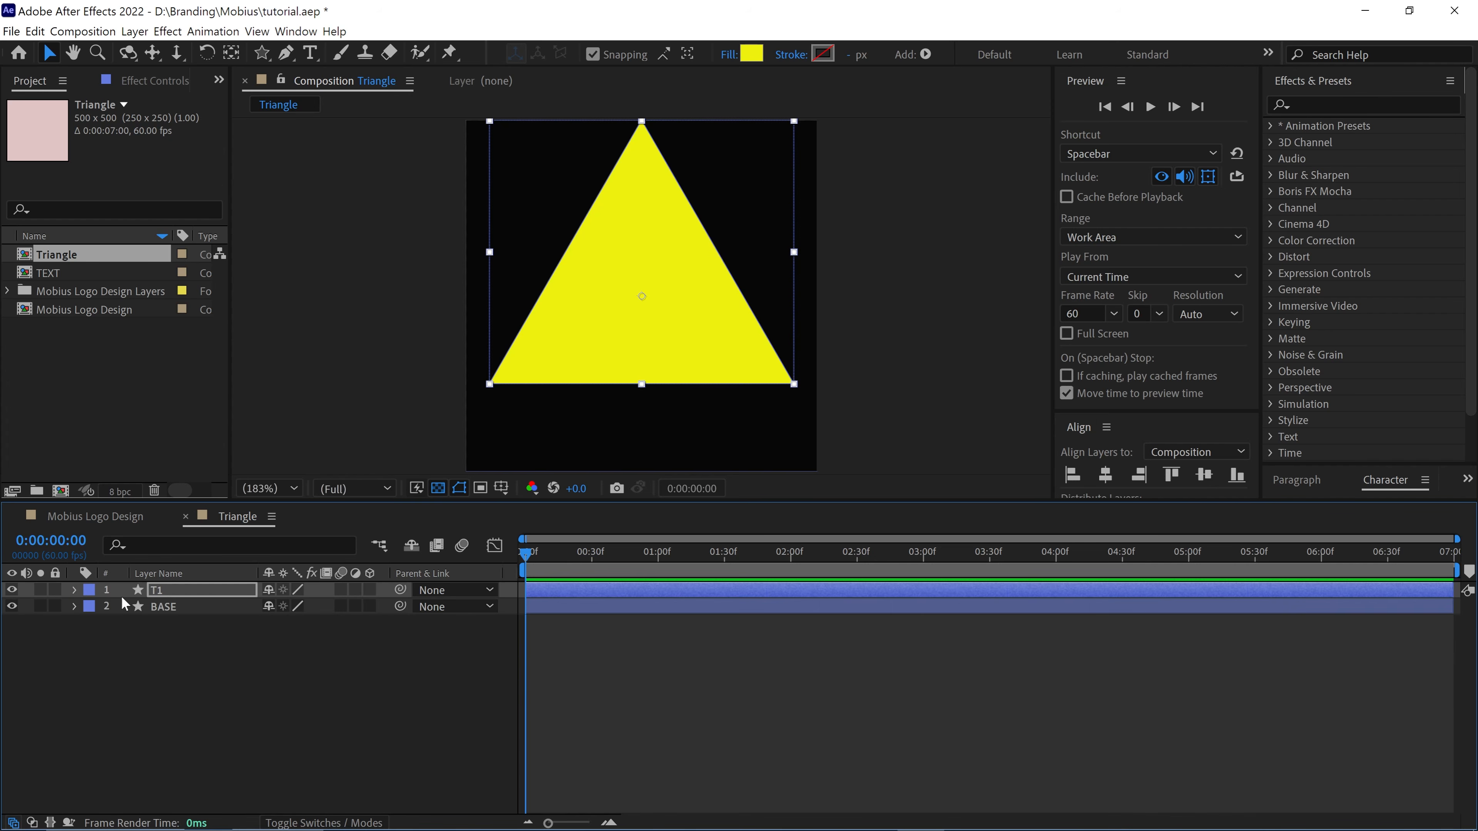
# Scale the T1 triangle with Fit to Comp Width
pyautogui.rightClick(169, 591)
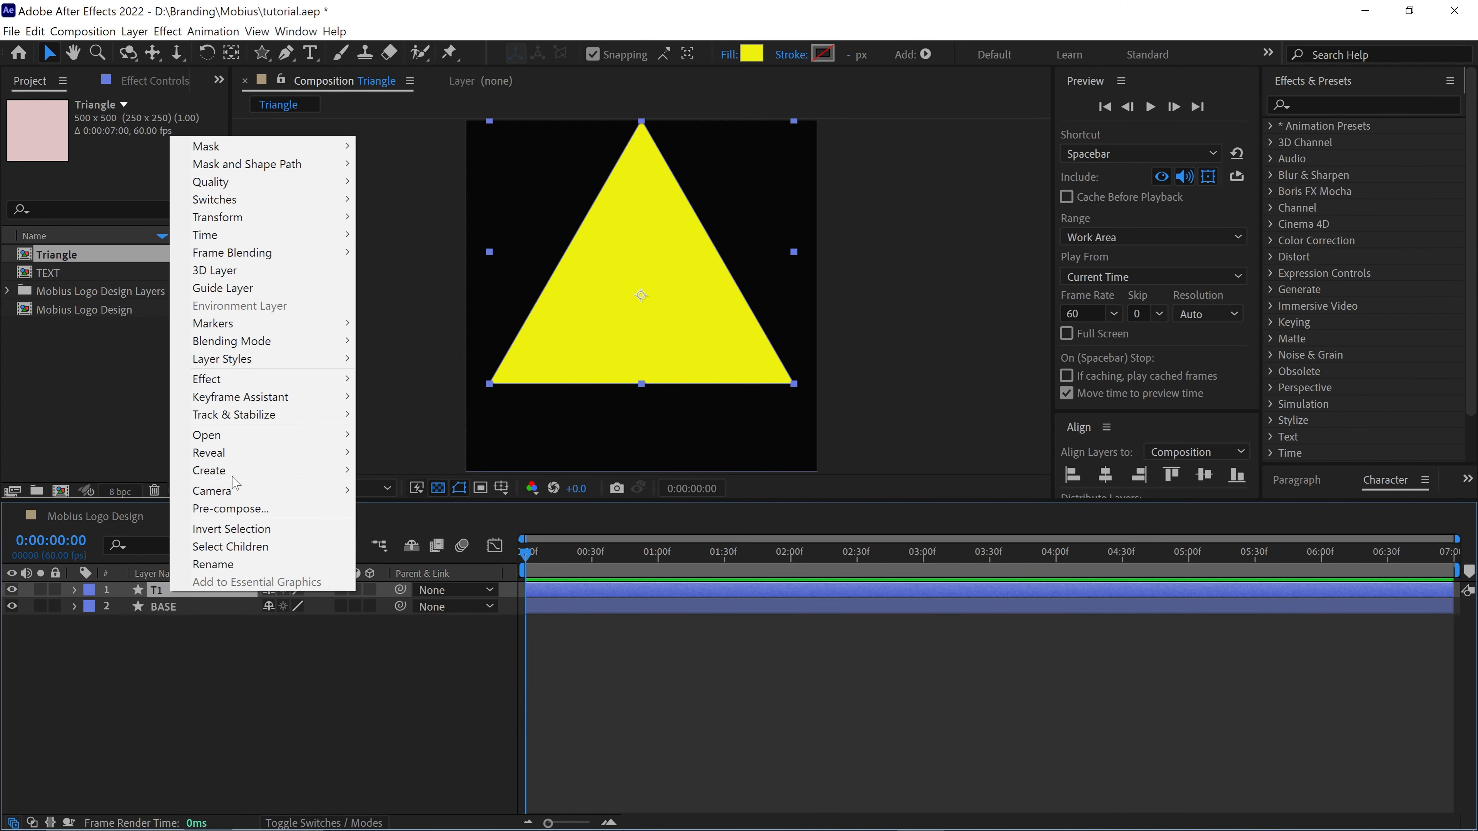
pyautogui.moveTo(240, 223)
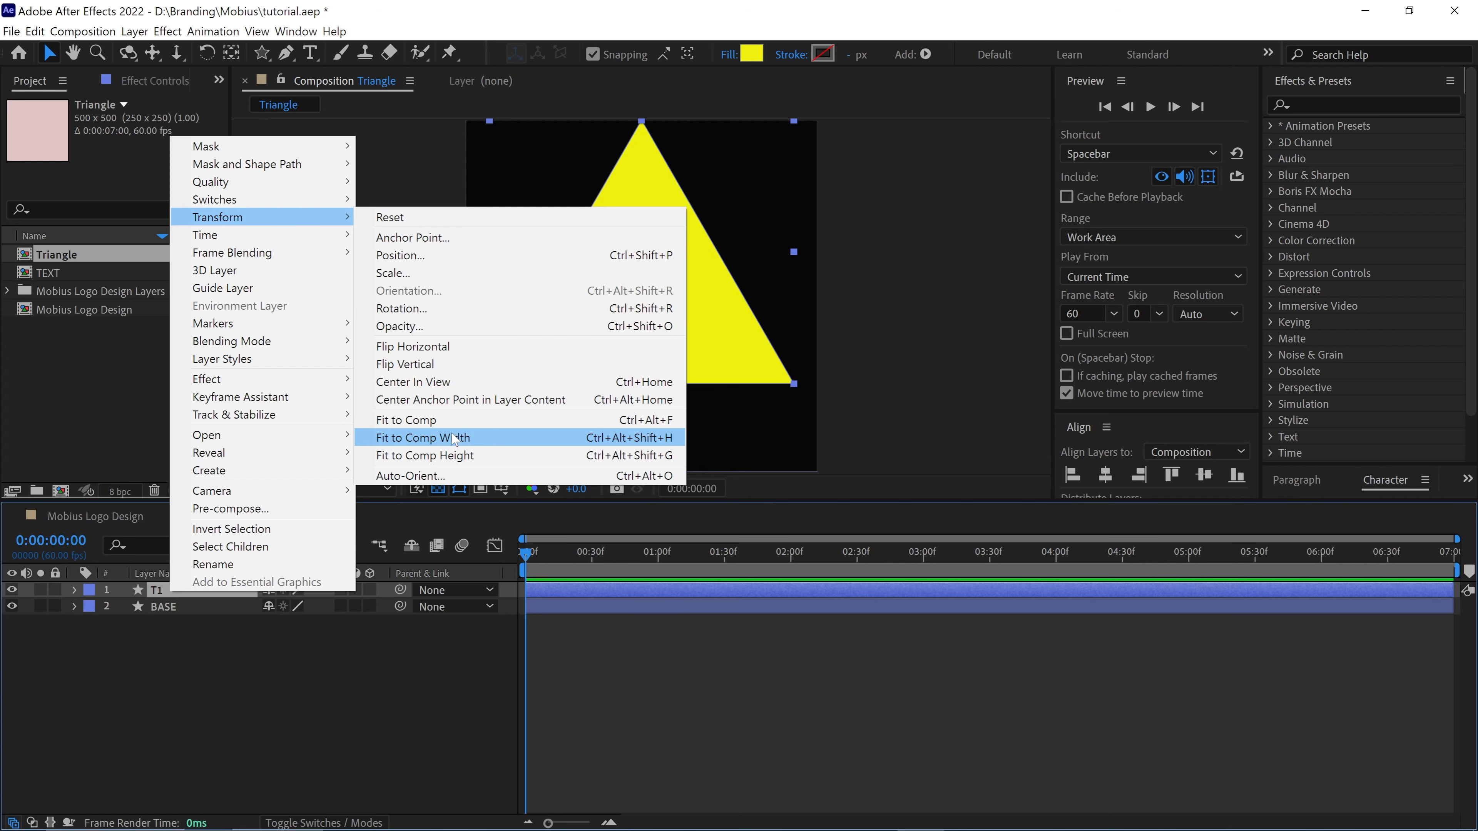
pyautogui.click(499, 438)
pyautogui.press('capslock')
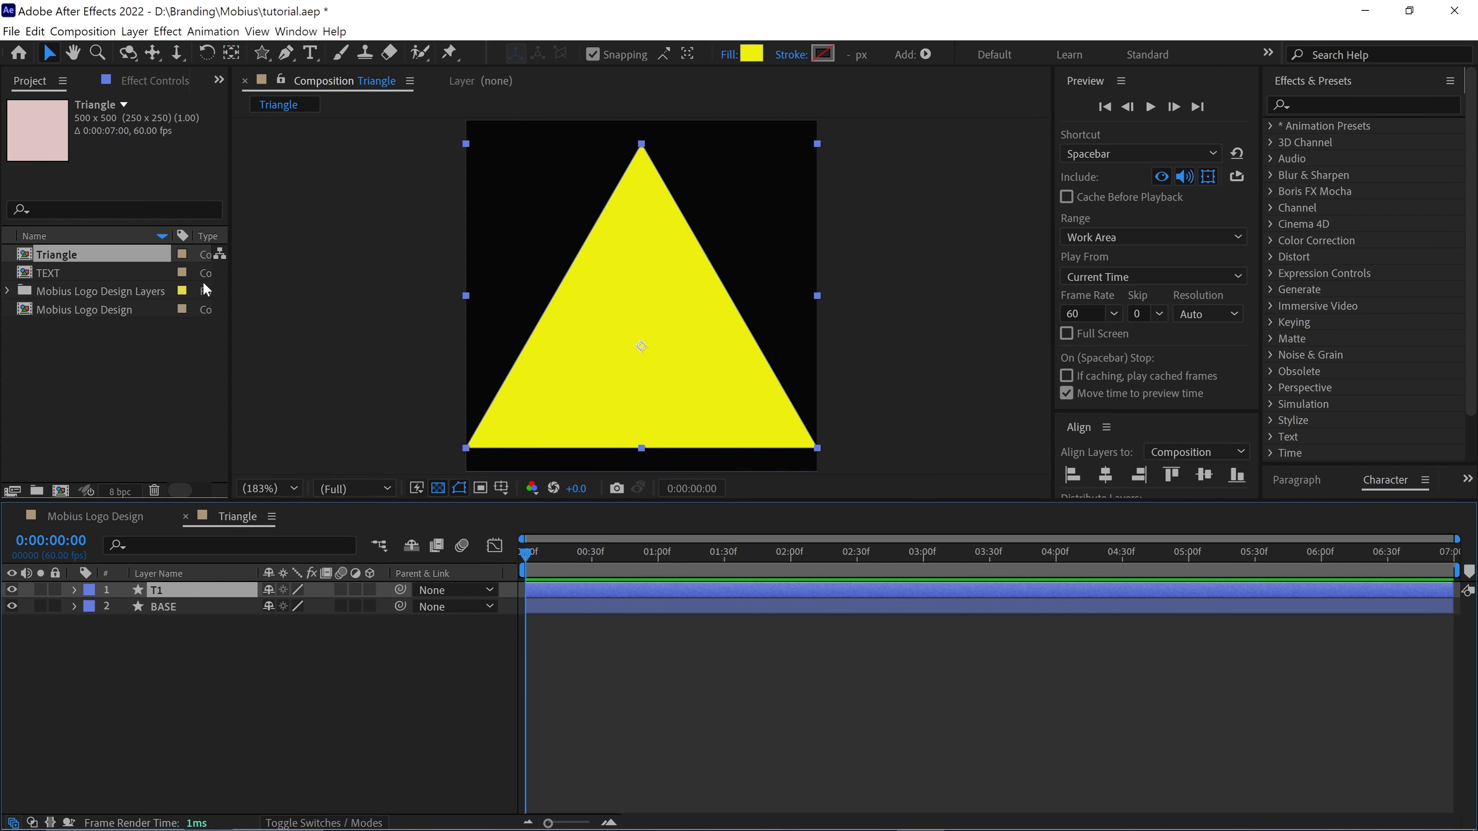
# Move T1's anchor point to the middle of its base and place the triangle on the composition's bottom edge, horizontally centred
pyautogui.click(232, 57)
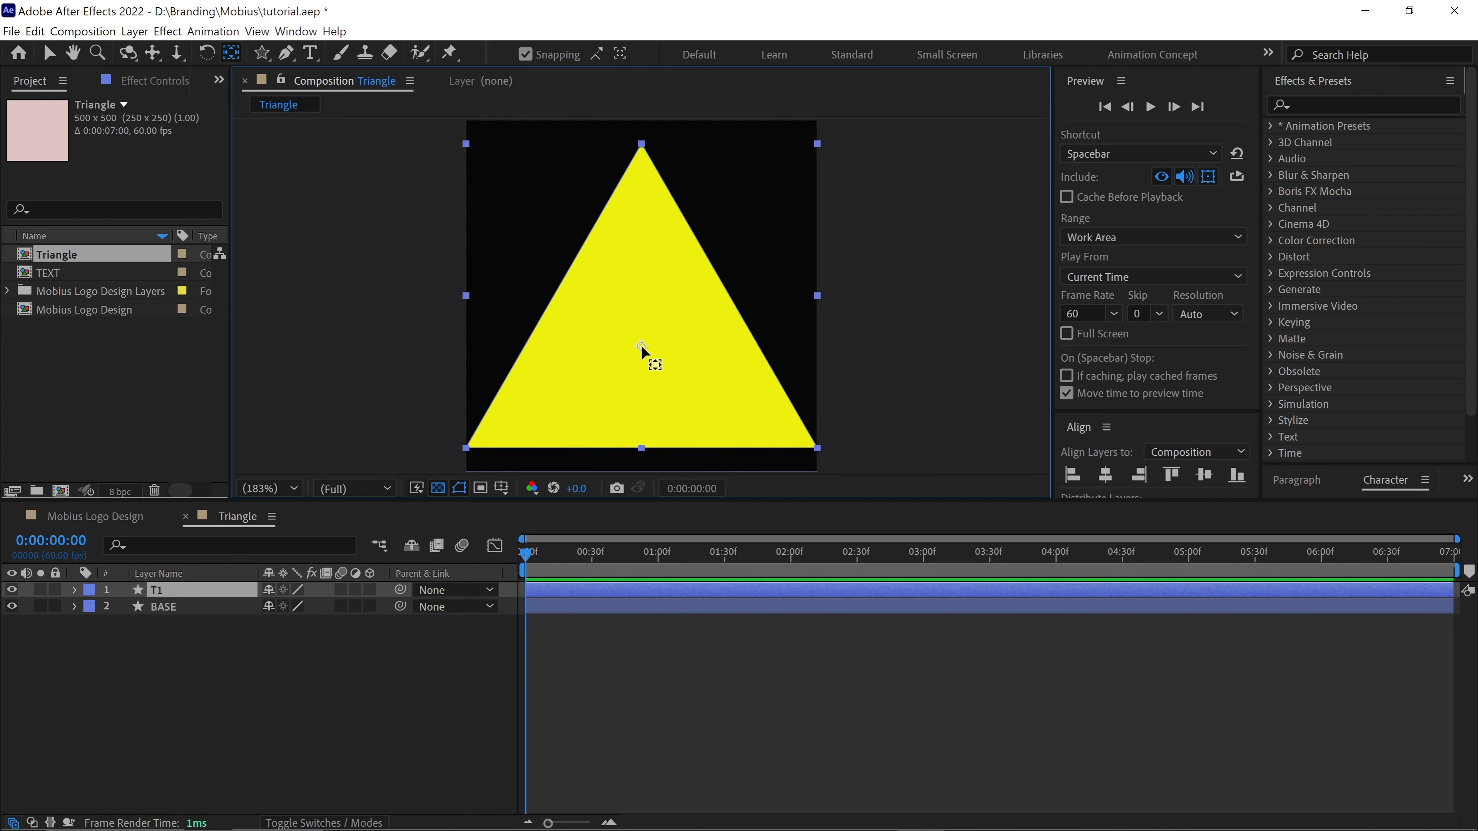
pyautogui.moveTo(641, 345)
pyautogui.mouseDown()
pyautogui.moveTo(641, 449)
pyautogui.moveTo(663, 429)
pyautogui.mouseUp()
pyautogui.press('v')
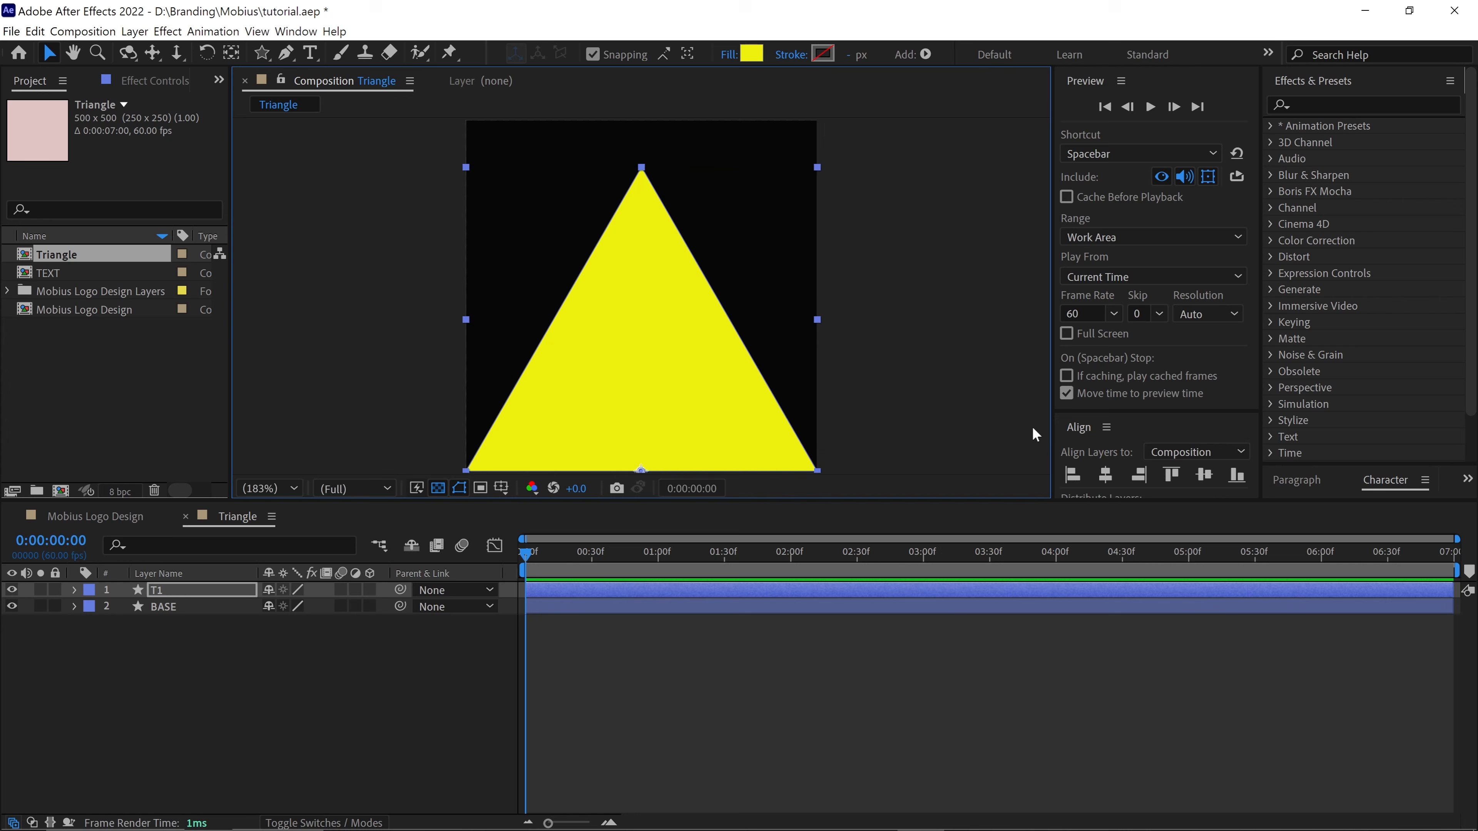
pyautogui.click(1115, 483)
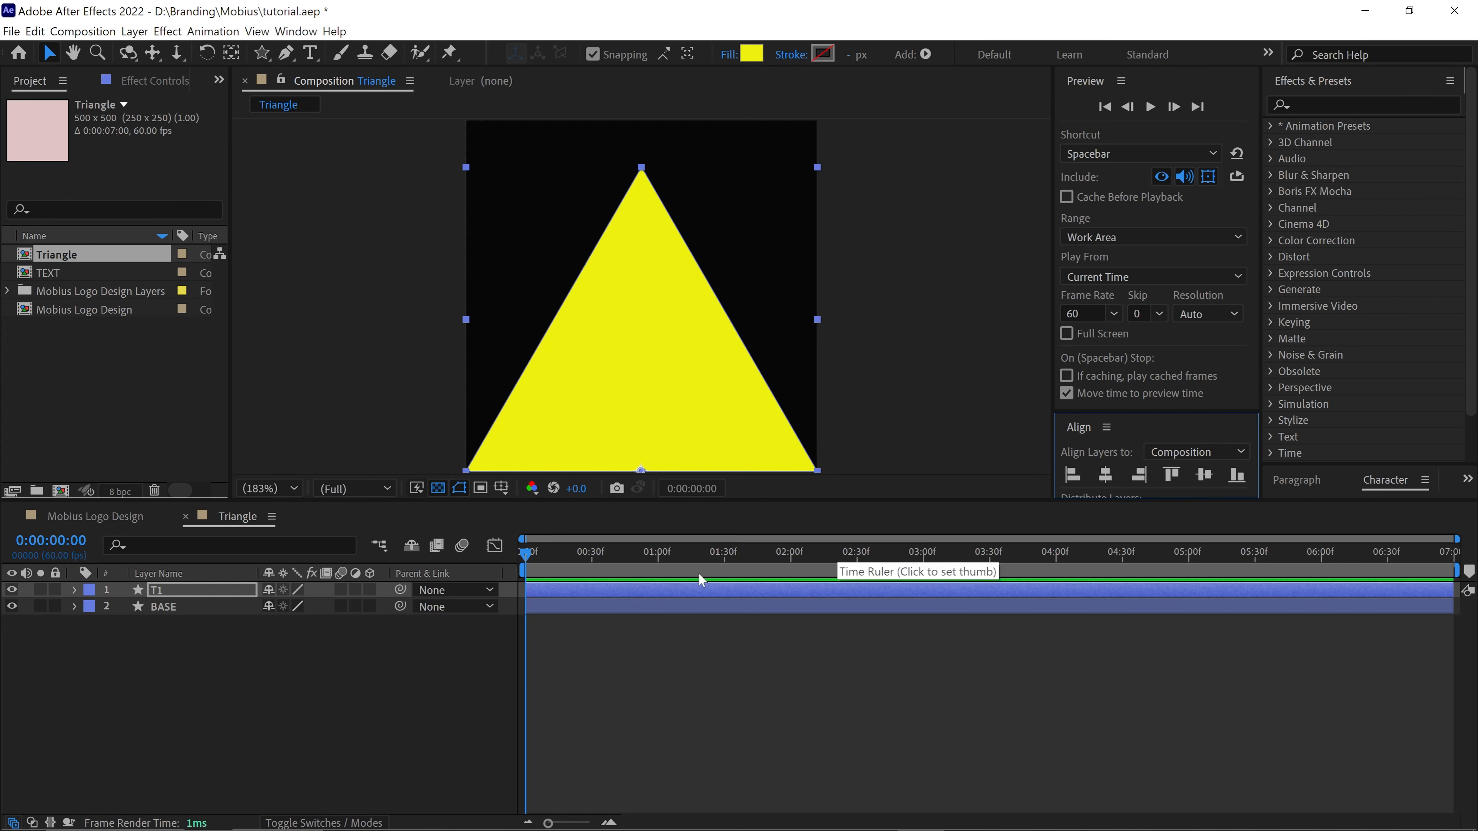
# Duplicate the T1 layer and change the copy's fill colour to white (FFFFFF)
pyautogui.click(195, 597)
pyautogui.hotkey('ctrl', 'd')
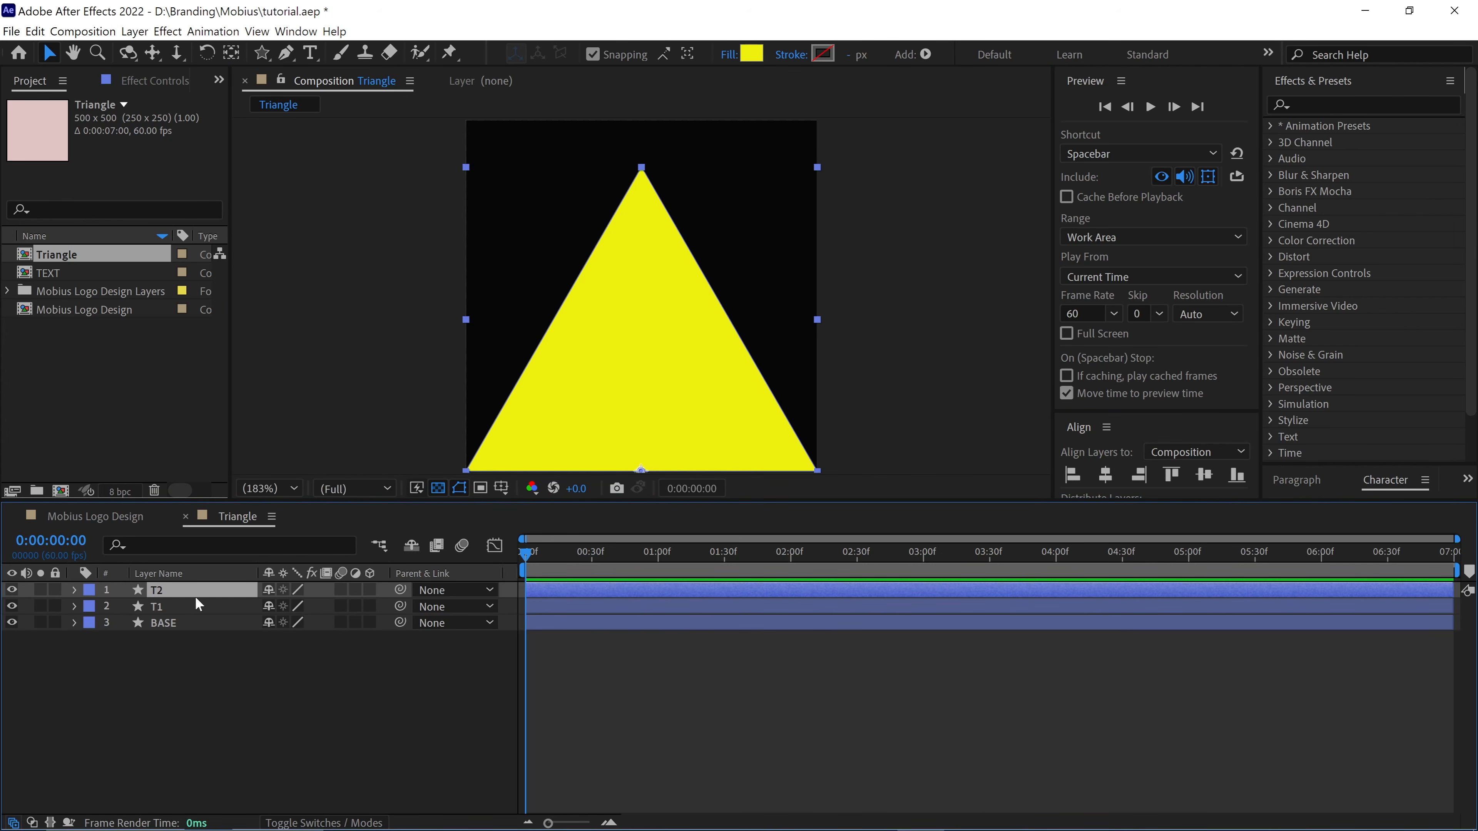
pyautogui.click(751, 53)
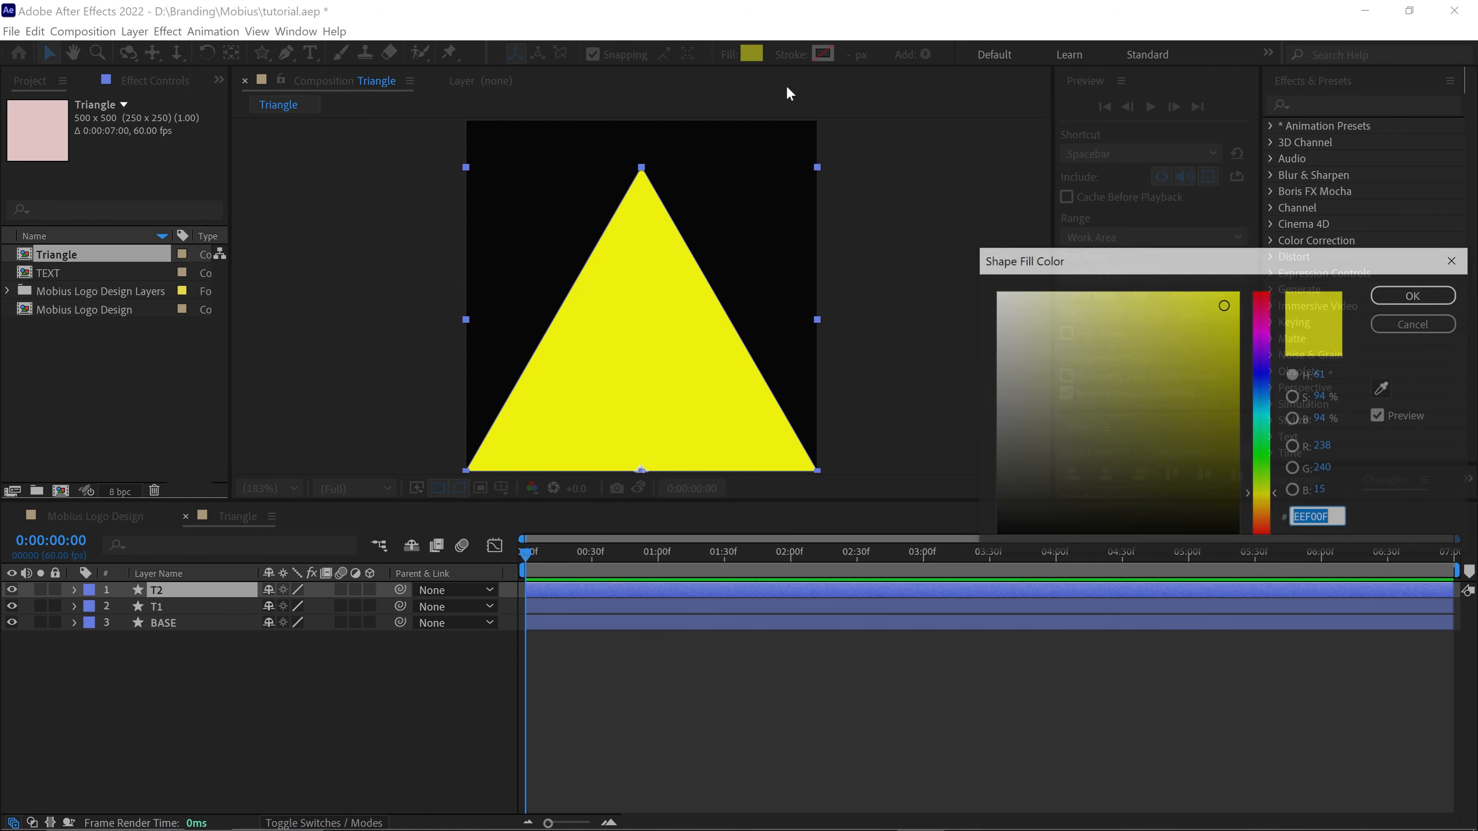
pyautogui.moveTo(1099, 334); pyautogui.dragTo(978, 286)
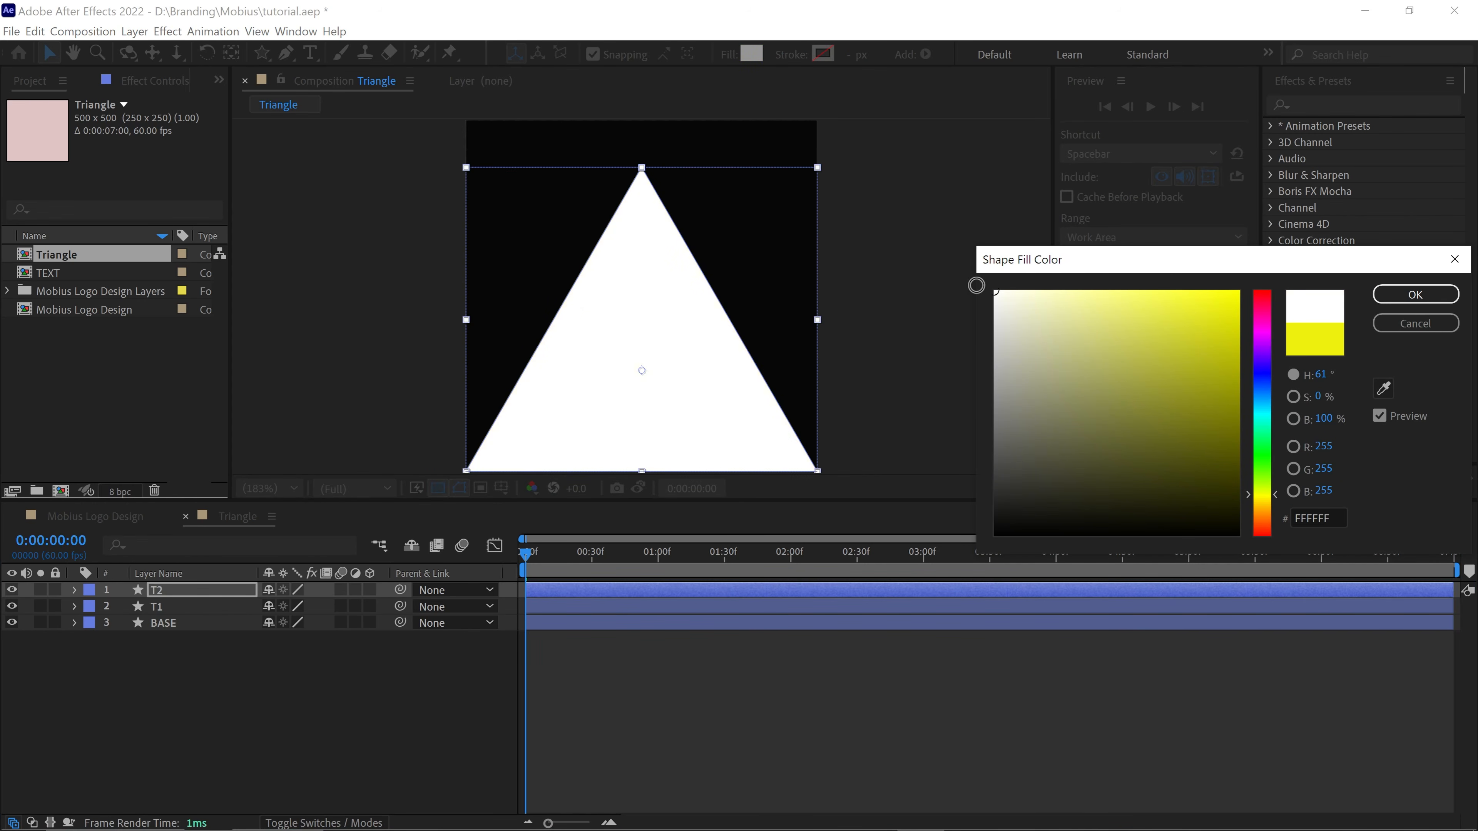
pyautogui.click(1415, 295)
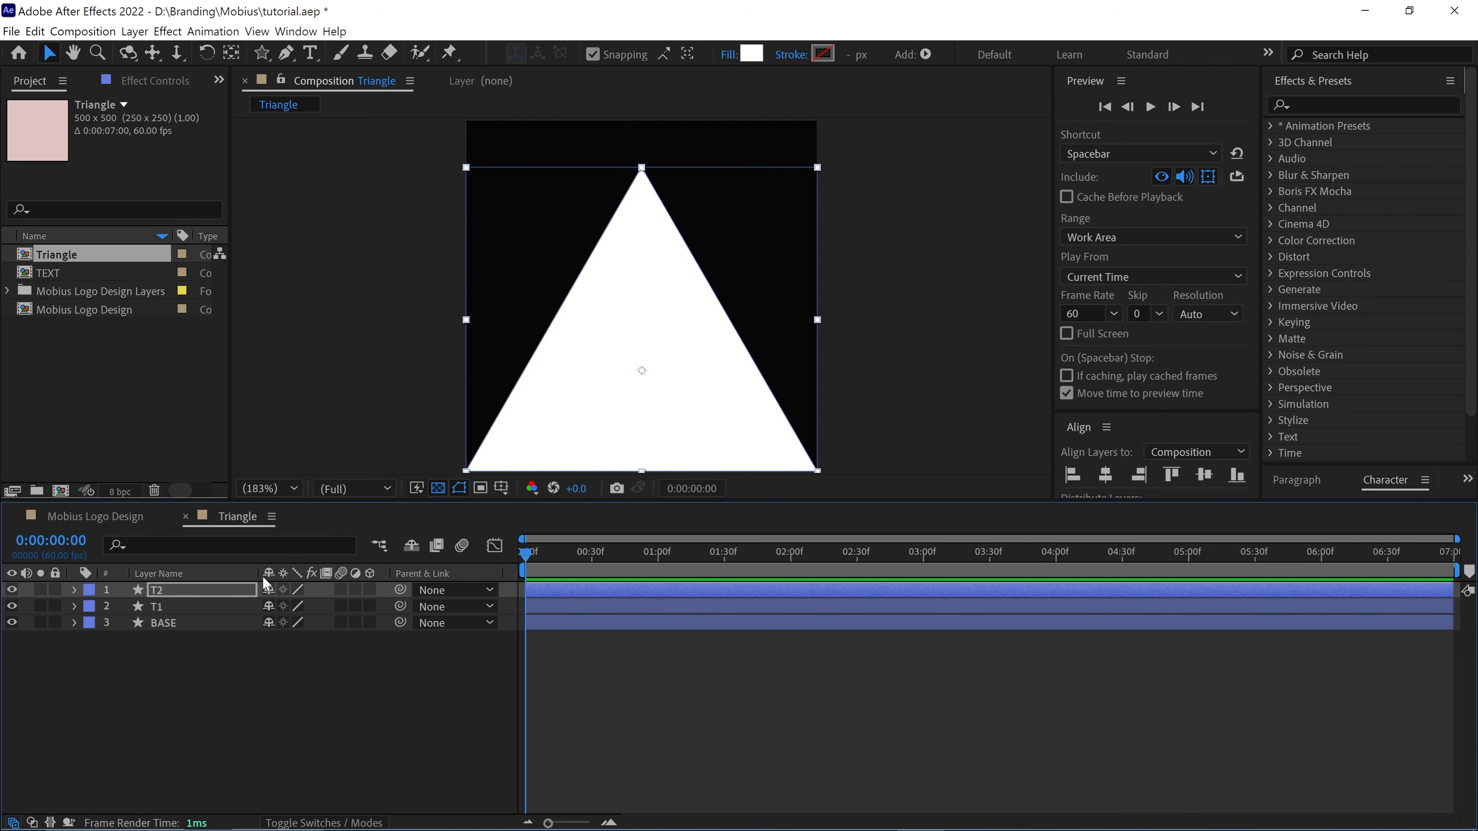
# Rotate T2 to 90° and place its base flush against the composition's left edge, vertically centred
pyautogui.press('r')
pyautogui.click(289, 607)
pyautogui.write('90')
pyautogui.press('Return')
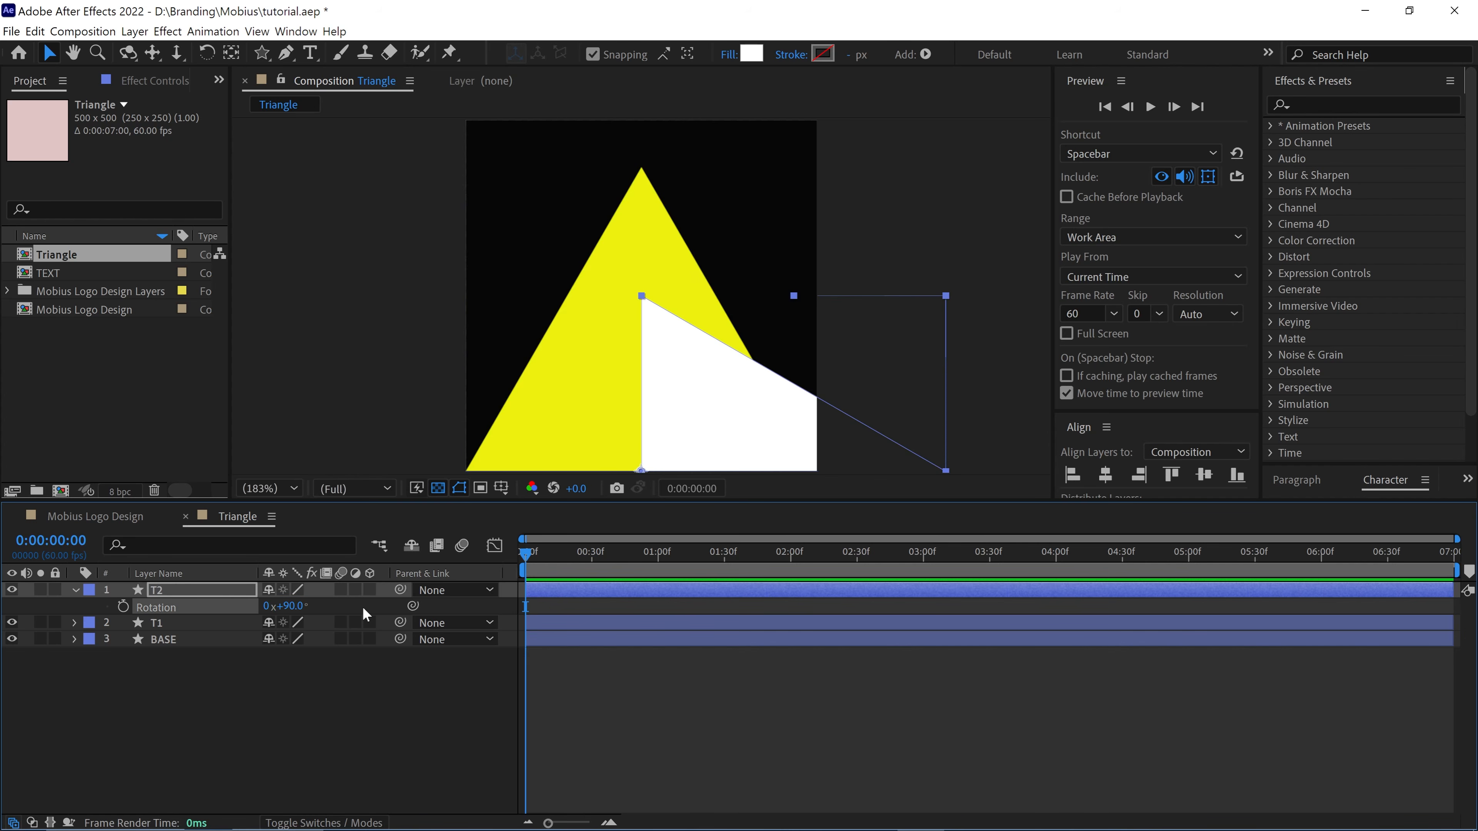
pyautogui.moveTo(726, 460); pyautogui.dragTo(579, 307)
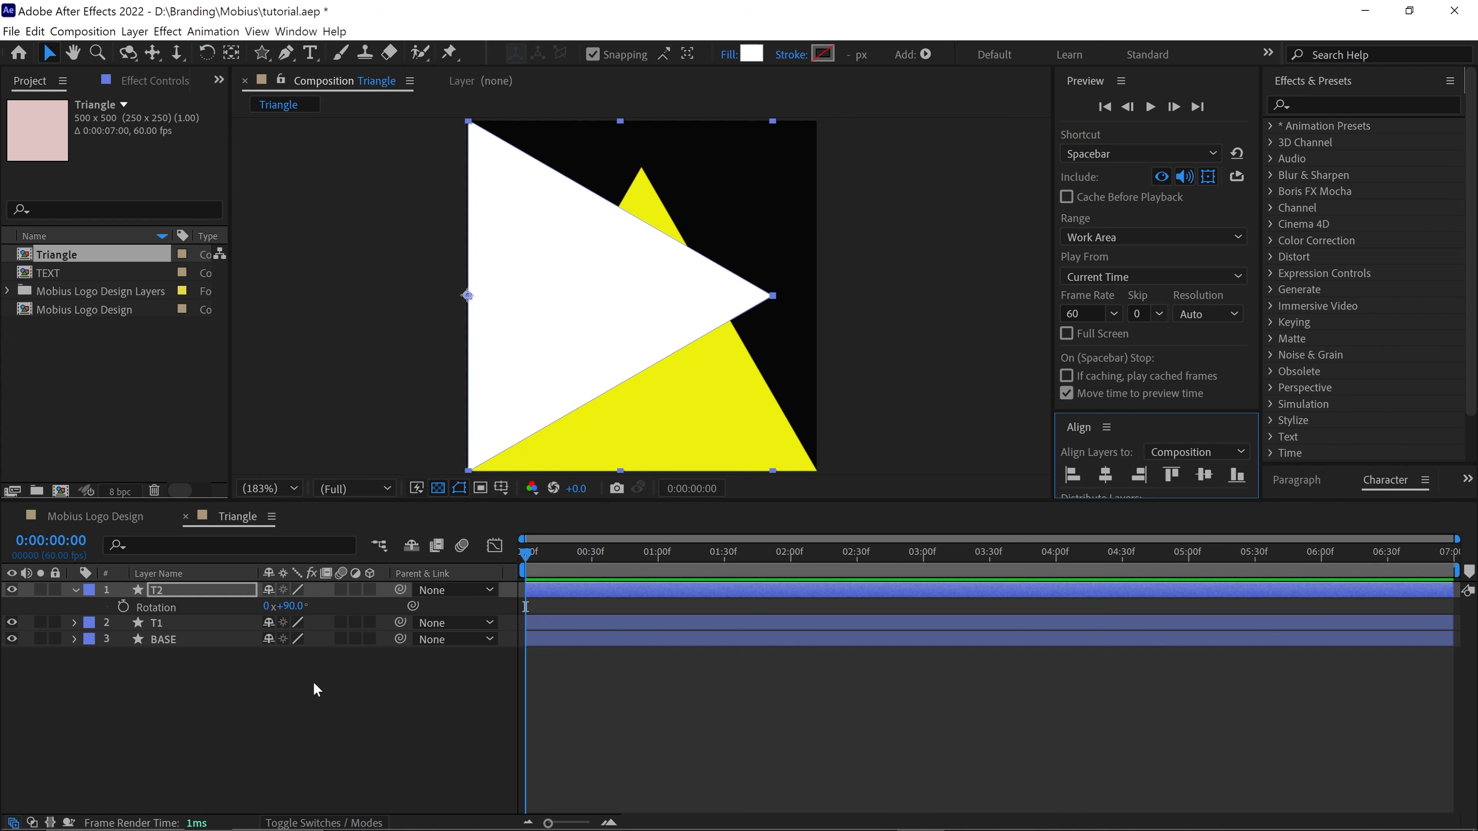
pyautogui.click(314, 661)
pyautogui.click(483, 376)
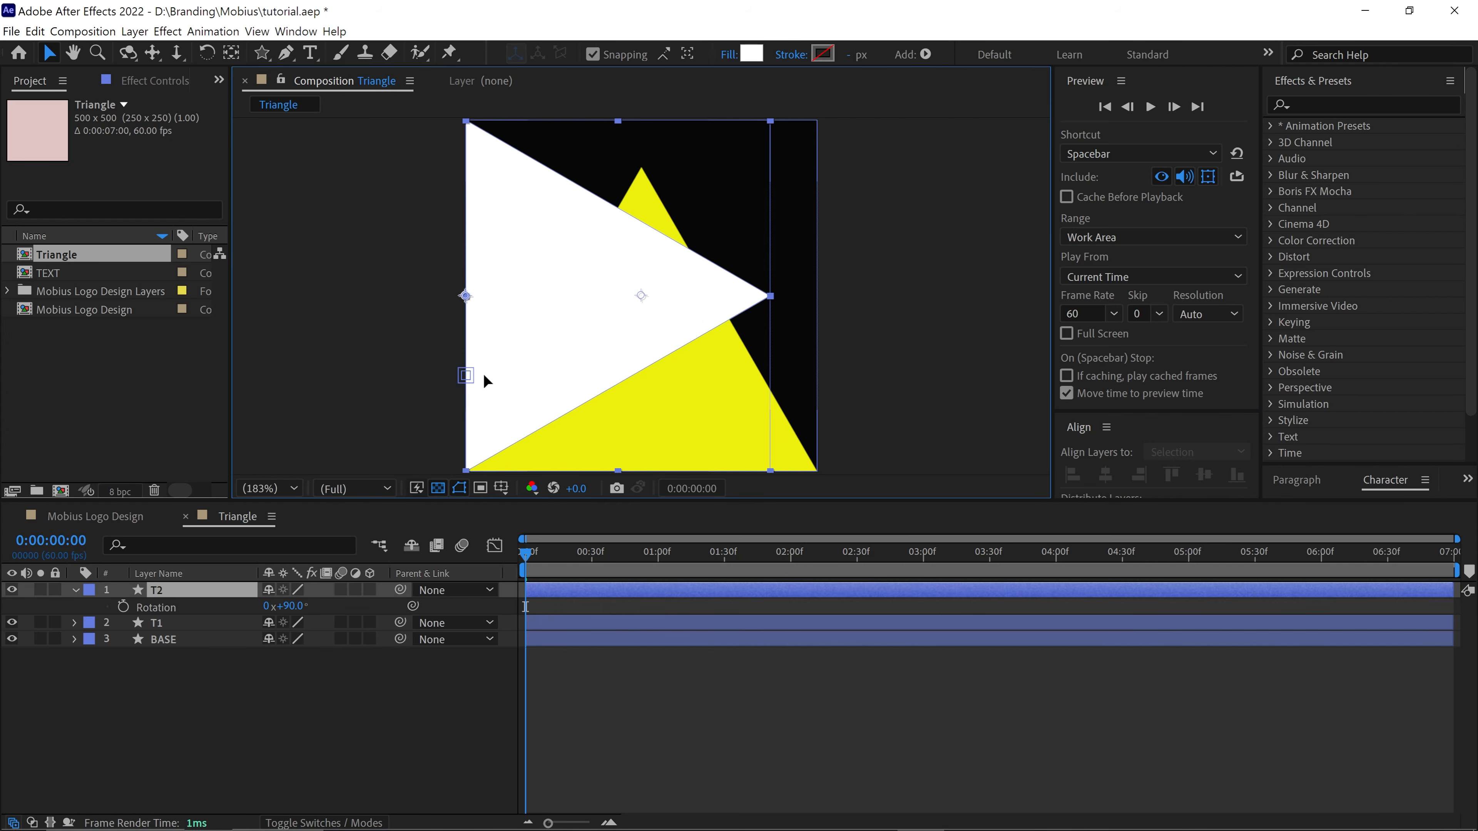
pyautogui.click(77, 591)
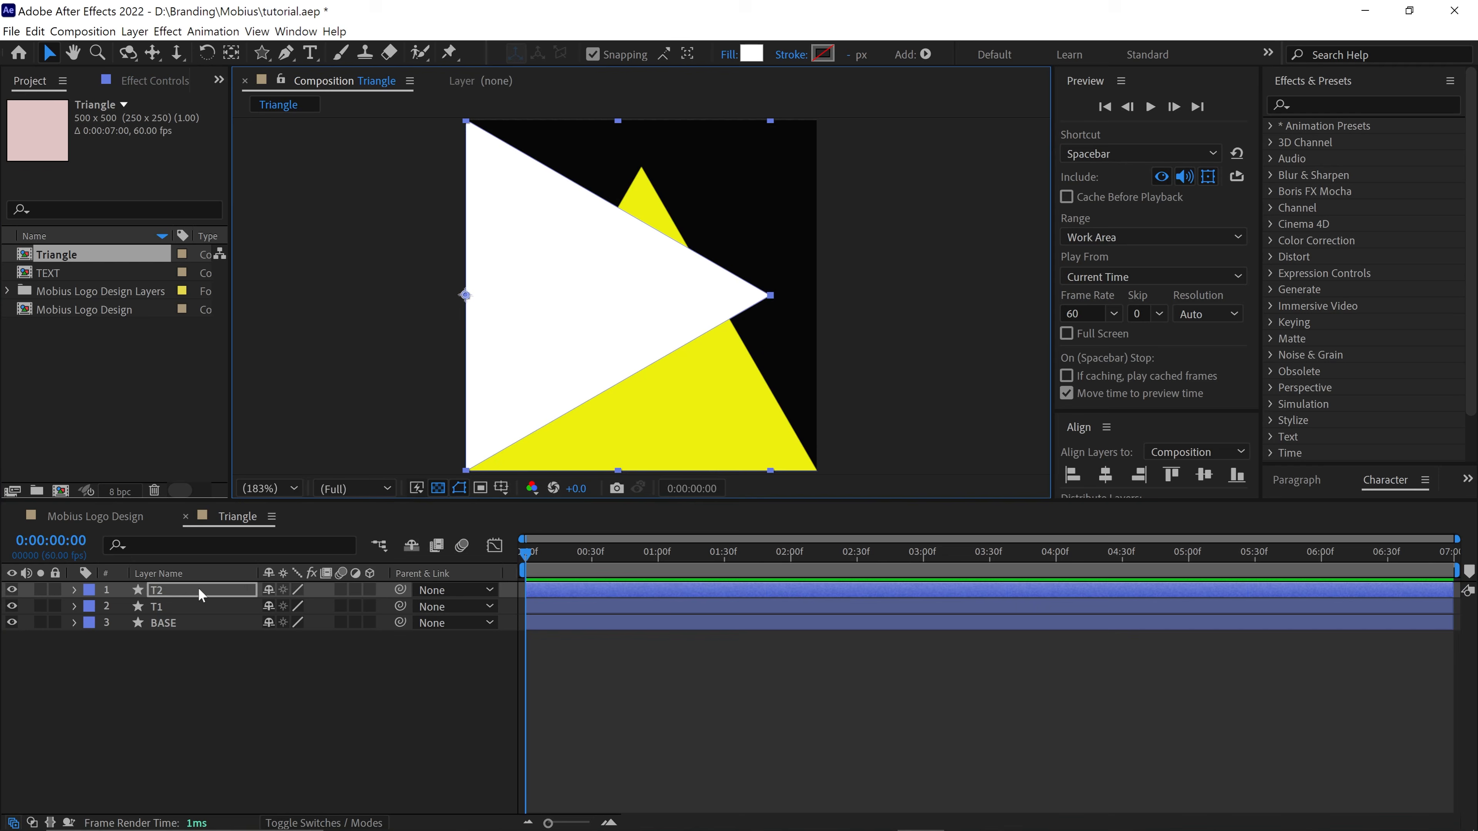
# Duplicate the T2 layer and set the copy's rotation to -90°
pyautogui.click(198, 591)
pyautogui.hotkey('ctrl', 'd')
pyautogui.press('r')
pyautogui.click(303, 607)
pyautogui.write('-90')
pyautogui.press('Return')
# Fill T3 with black and place its base against the composition's right edge, vertically centred
pyautogui.click(751, 53)
pyautogui.click(998, 532)
pyautogui.click(1389, 297)
pyautogui.click(75, 591)
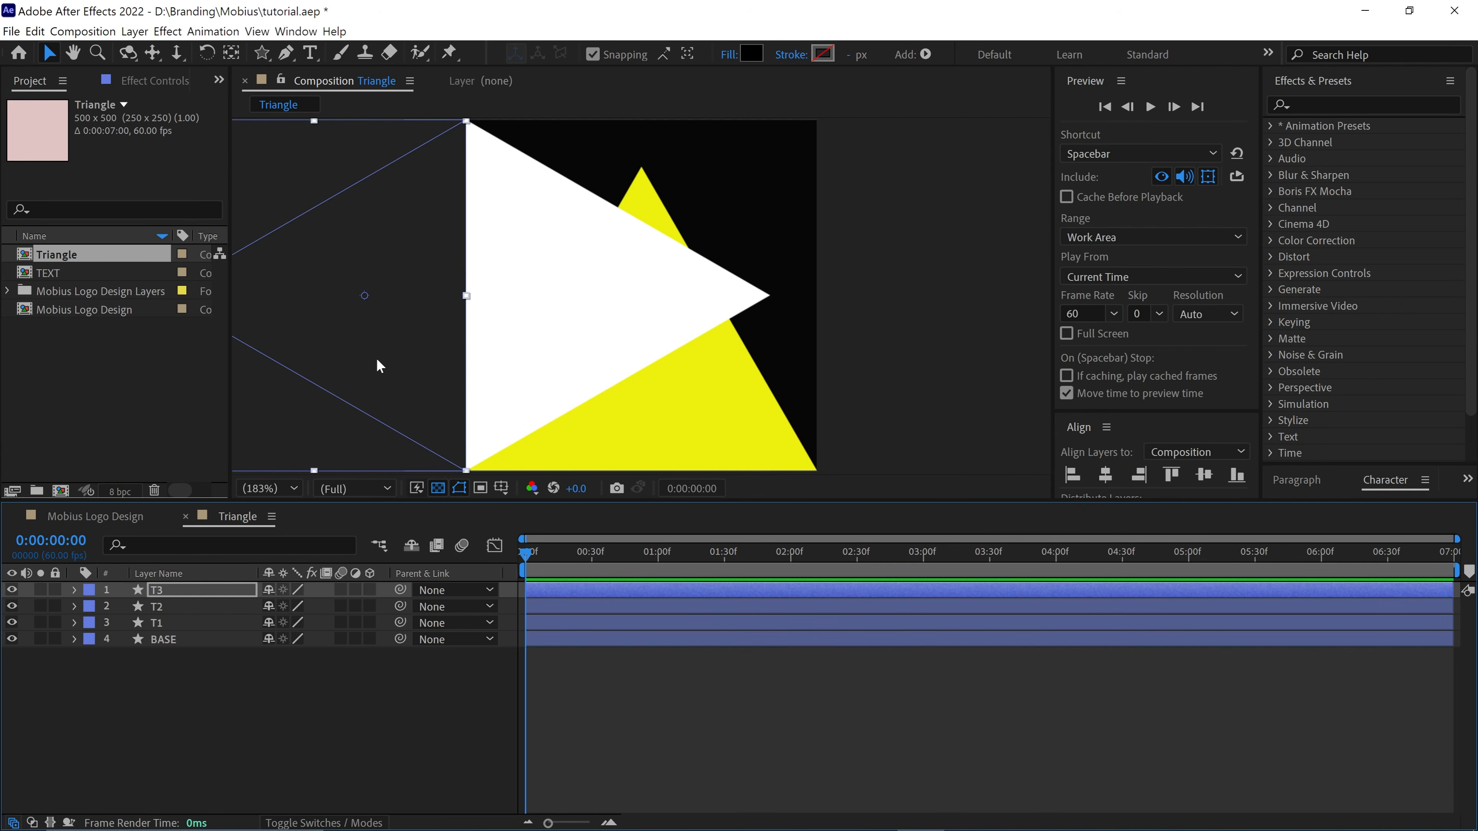
pyautogui.moveTo(374, 364); pyautogui.dragTo(724, 378)
pyautogui.click(1204, 475)
# Duplicate the T3 layer, giving the copy a magenta fill and a rotation of 180°
pyautogui.hotkey('ctrl', 'd')
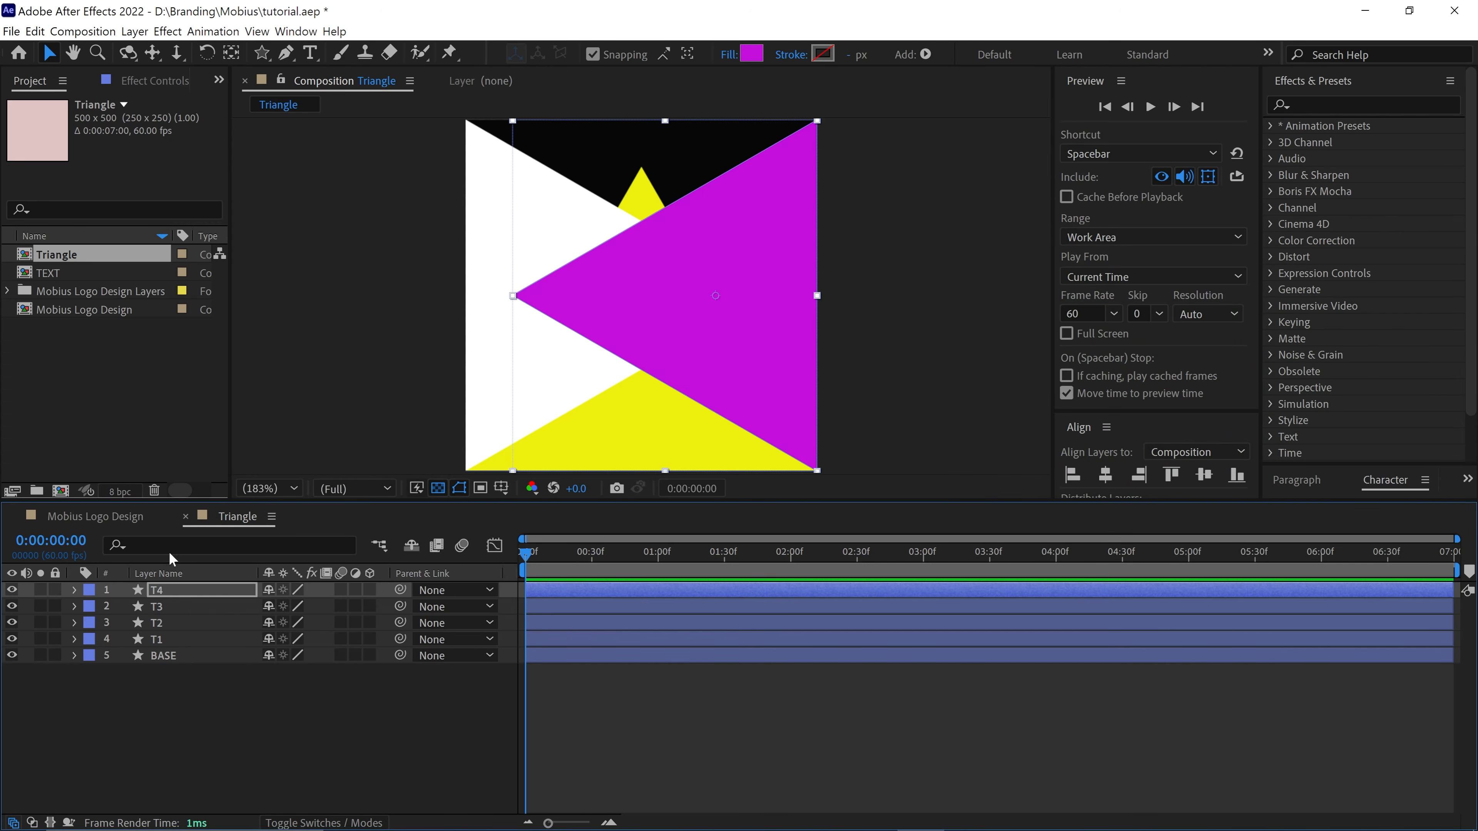
pyautogui.press('r')
pyautogui.click(293, 606)
pyautogui.write('180')
pyautogui.press('Return')
# Place T4's base against the composition's top edge, horizontally centred, and collapse its layer properties
pyautogui.moveTo(784, 422); pyautogui.dragTo(690, 260)
pyautogui.click(1105, 475)
pyautogui.click(931, 414)
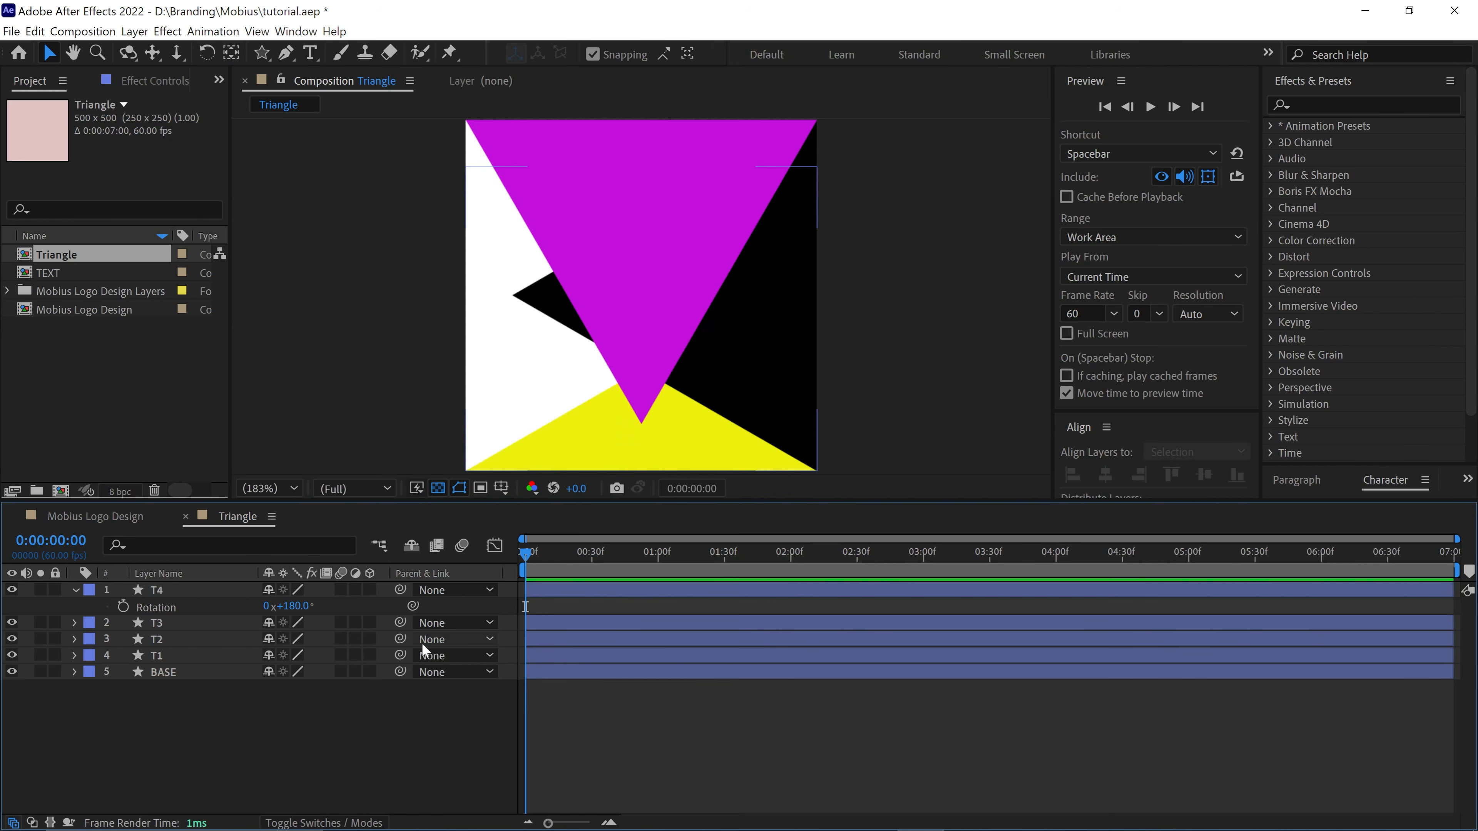
pyautogui.click(76, 591)
pyautogui.click(326, 728)
# Add a null object to the Triangle composition
pyautogui.rightClick(401, 355)
pyautogui.moveTo(442, 366)
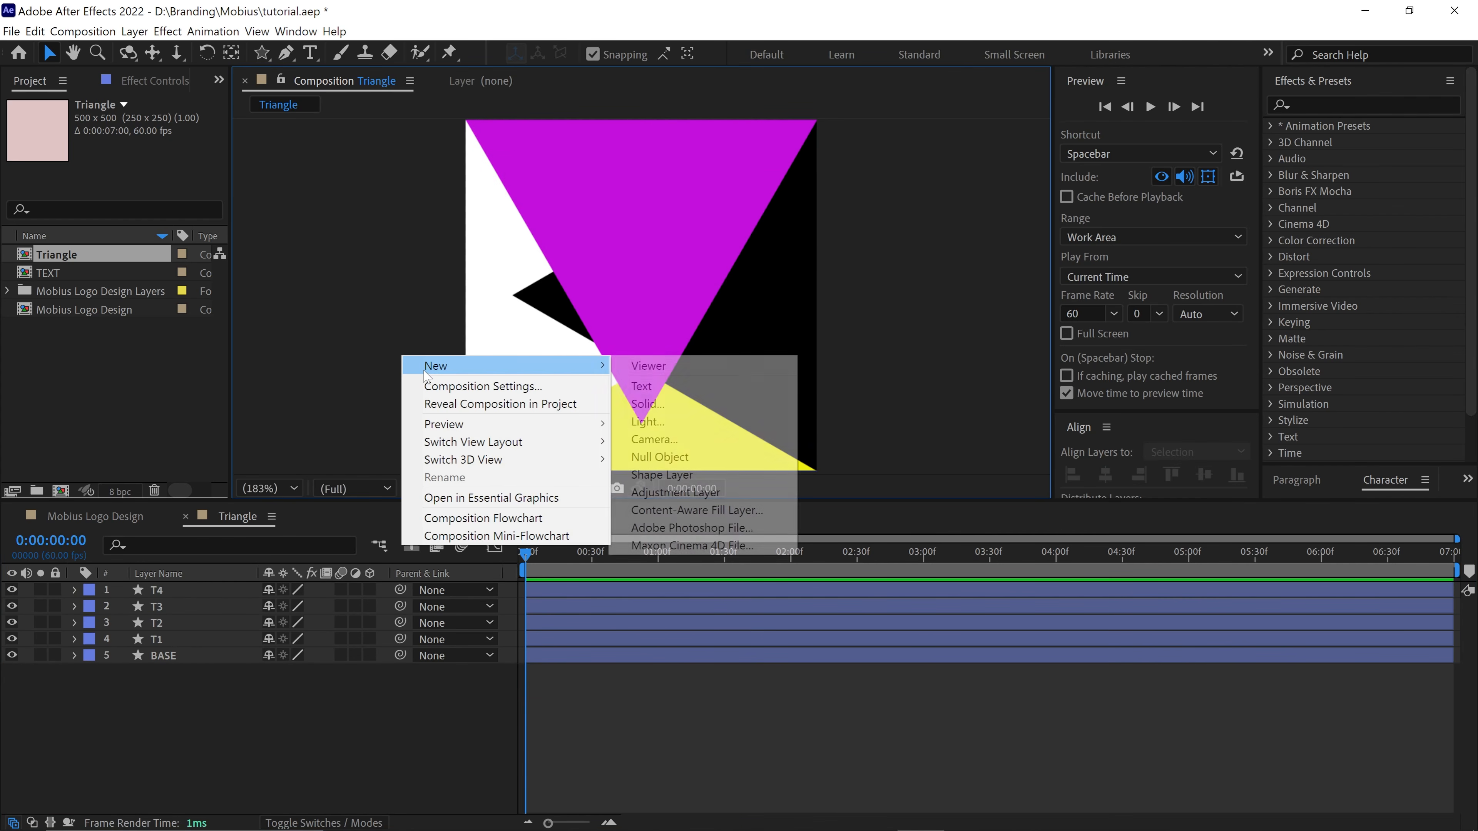
pyautogui.click(659, 457)
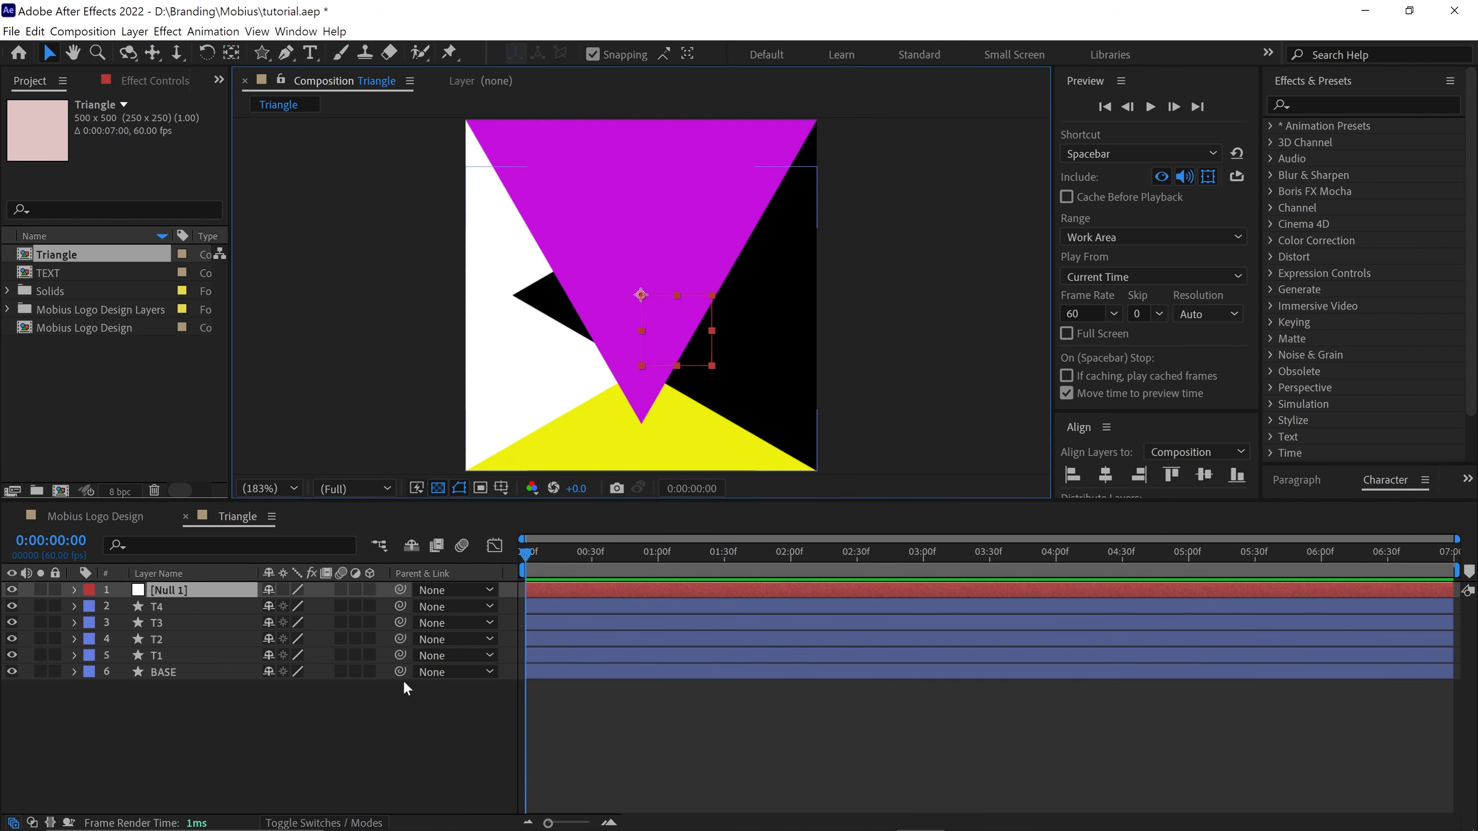
# Make the null, the four triangles and BASE 3D layers, and switch the composition view to Custom View 1
pyautogui.moveTo(257, 715); pyautogui.dragTo(236, 587)
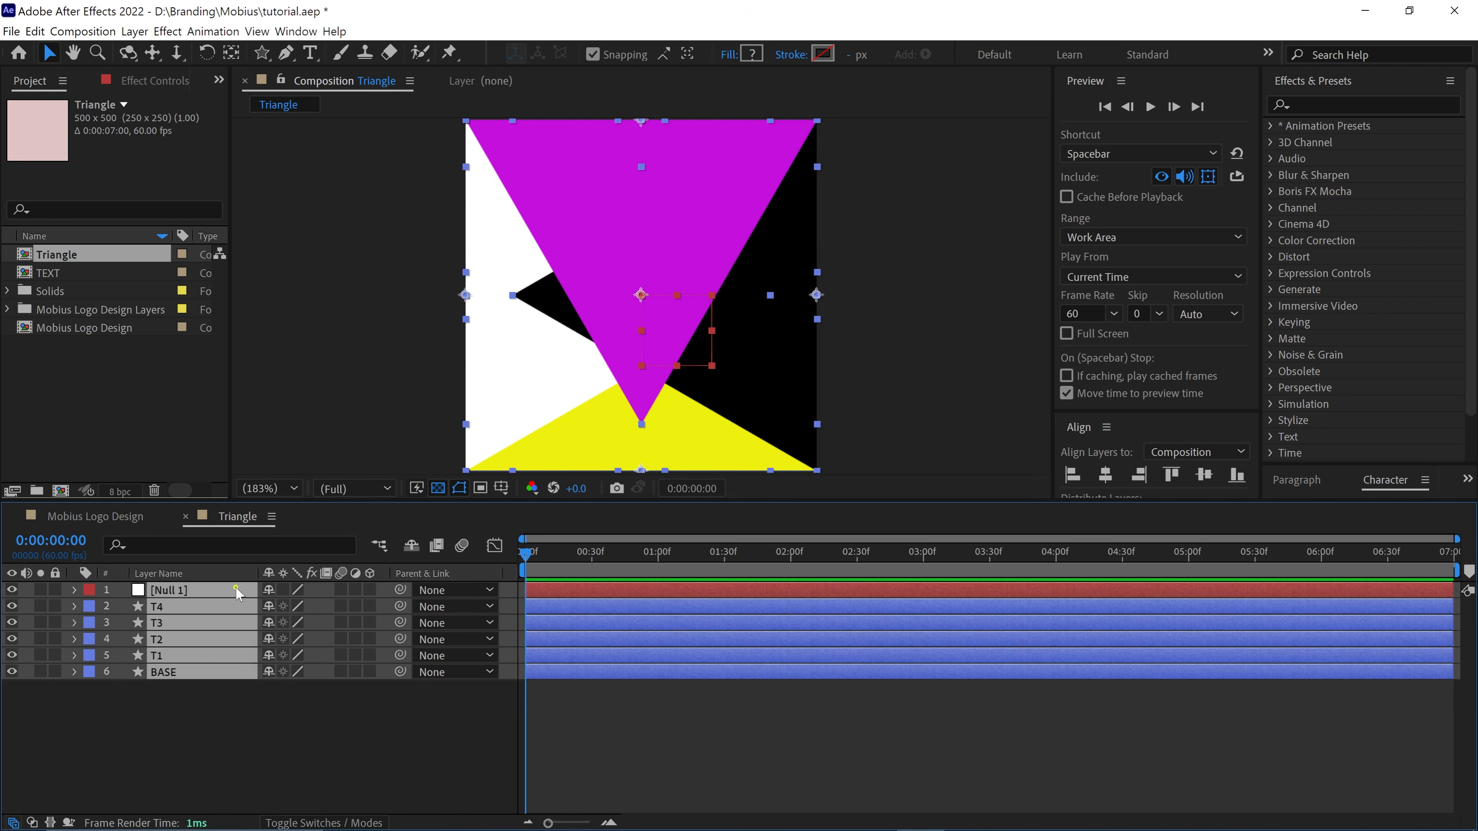
pyautogui.click(371, 589)
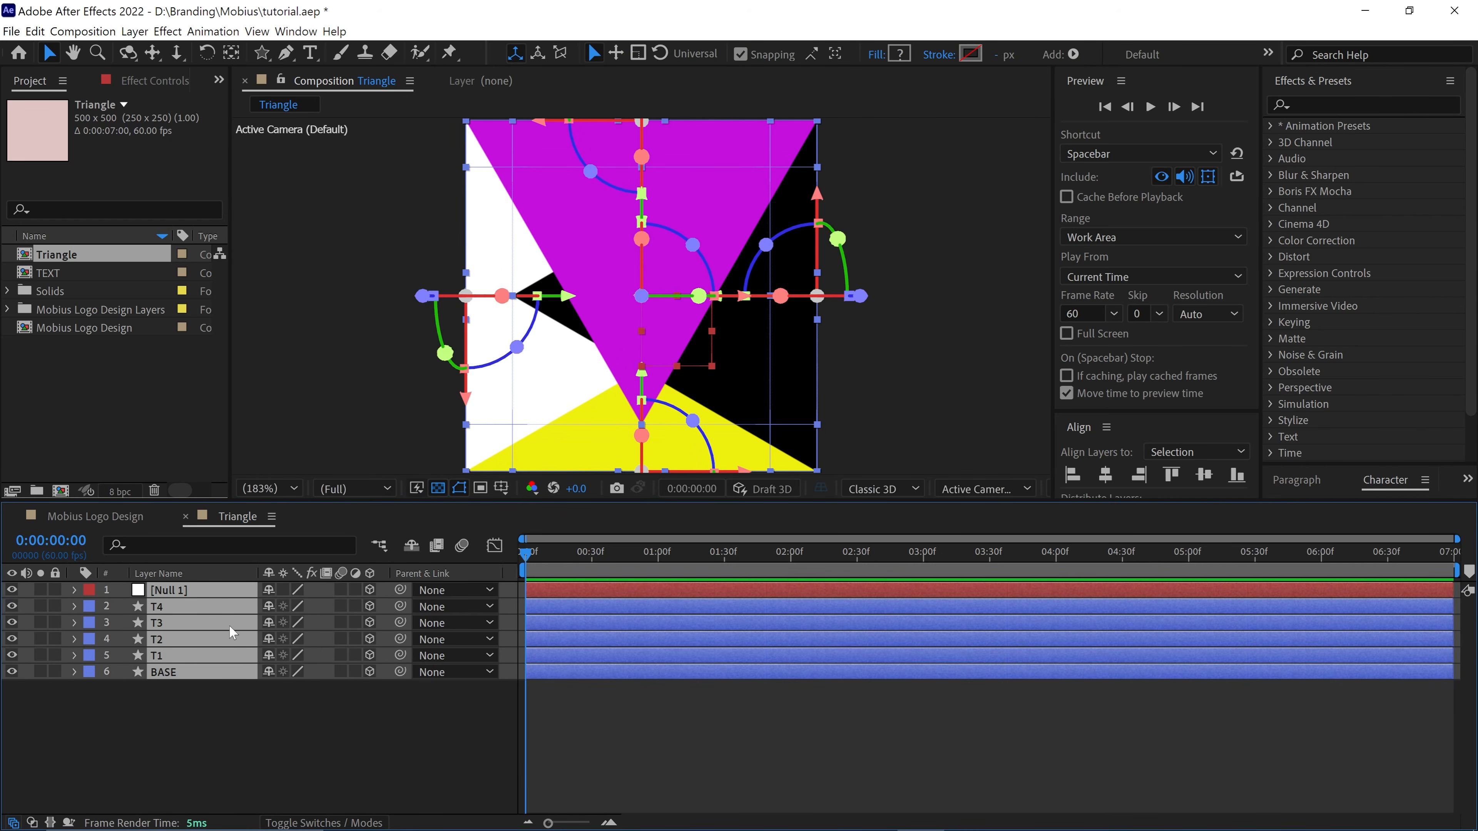
pyautogui.click(1009, 491)
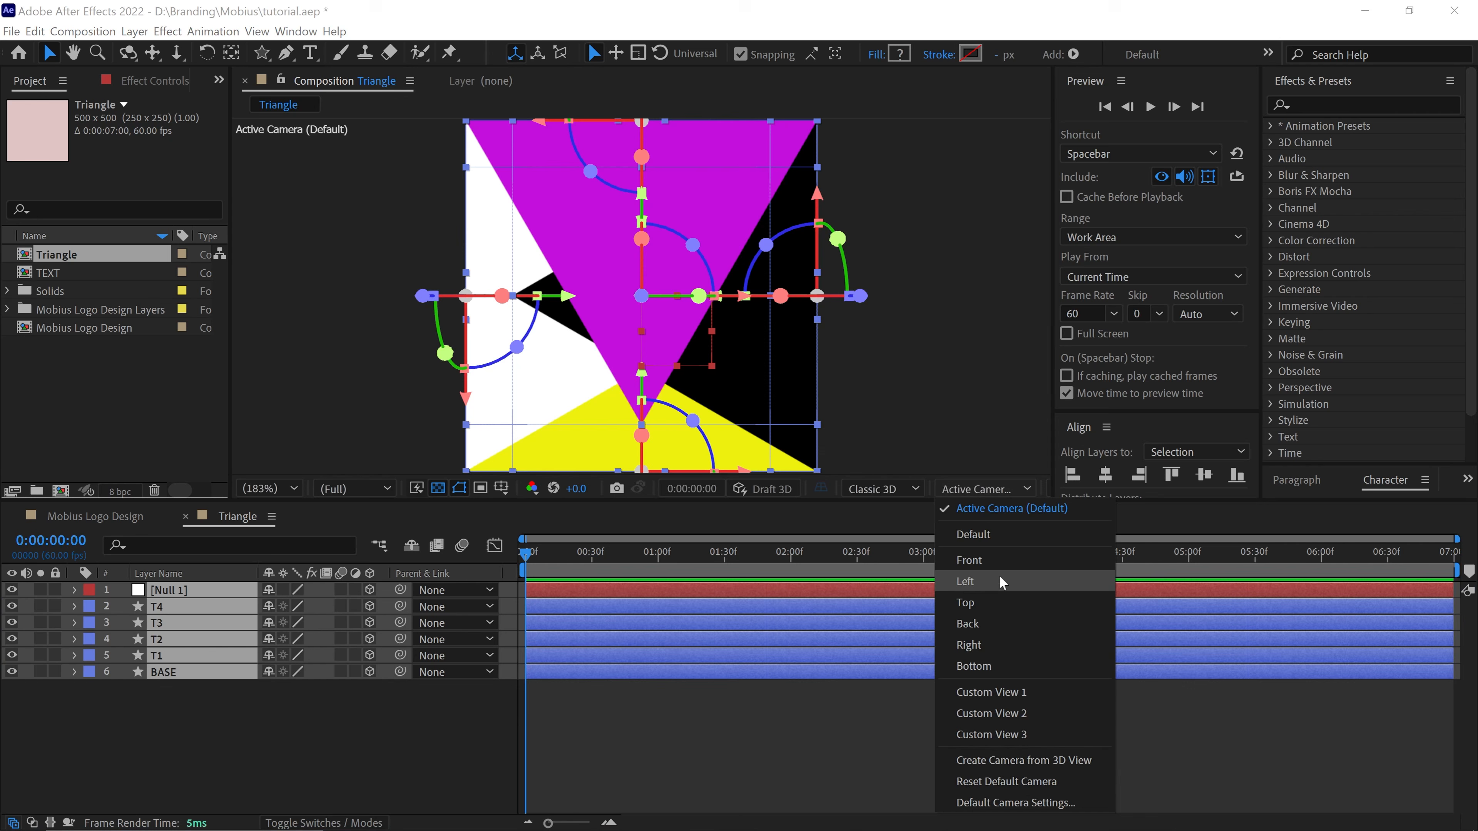
pyautogui.click(982, 694)
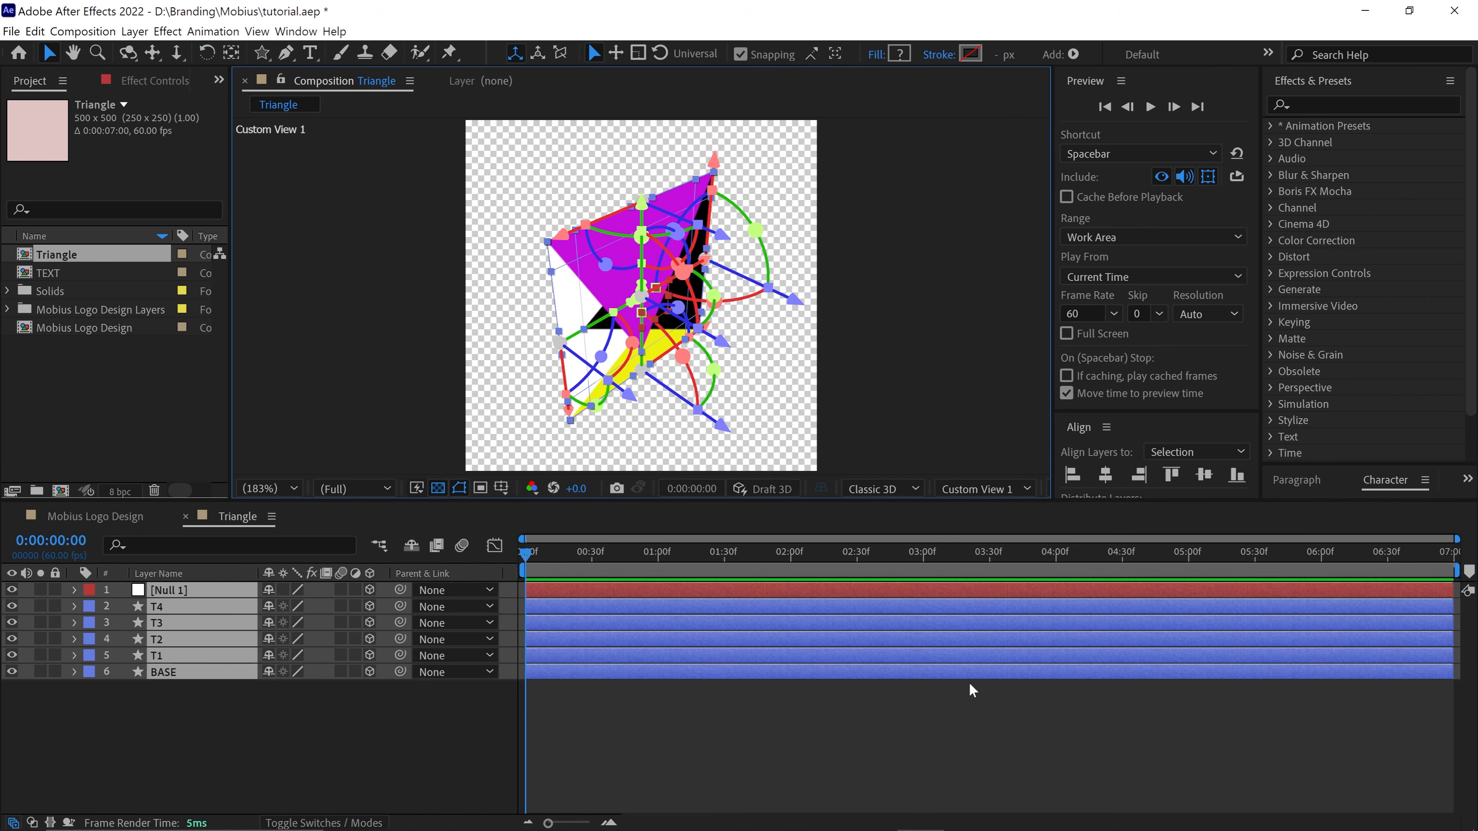
# Parent the T4, T3, T2, T1 and BASE layers to Null 1
pyautogui.click(285, 713)
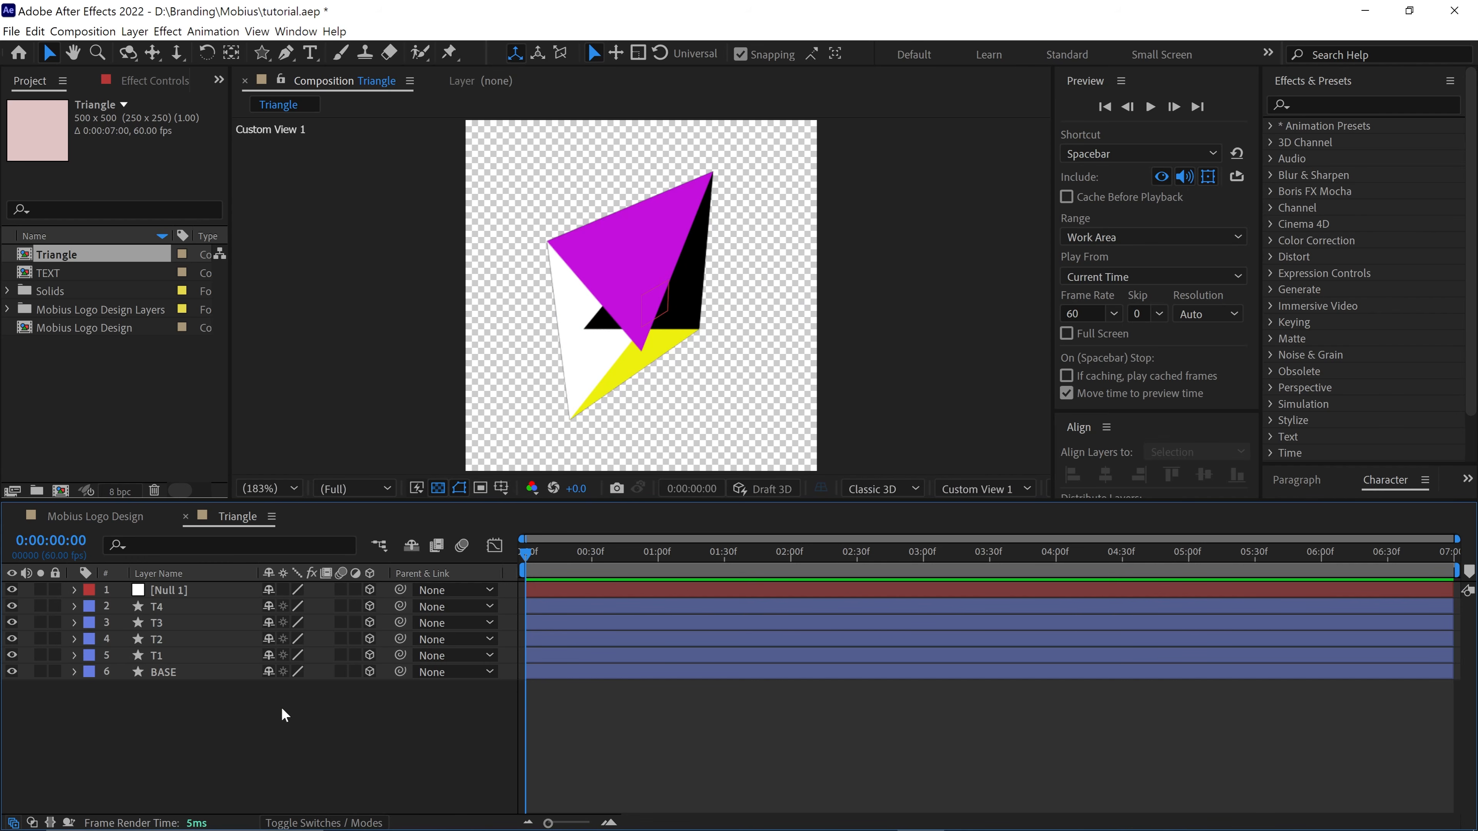
pyautogui.moveTo(209, 705); pyautogui.dragTo(198, 605)
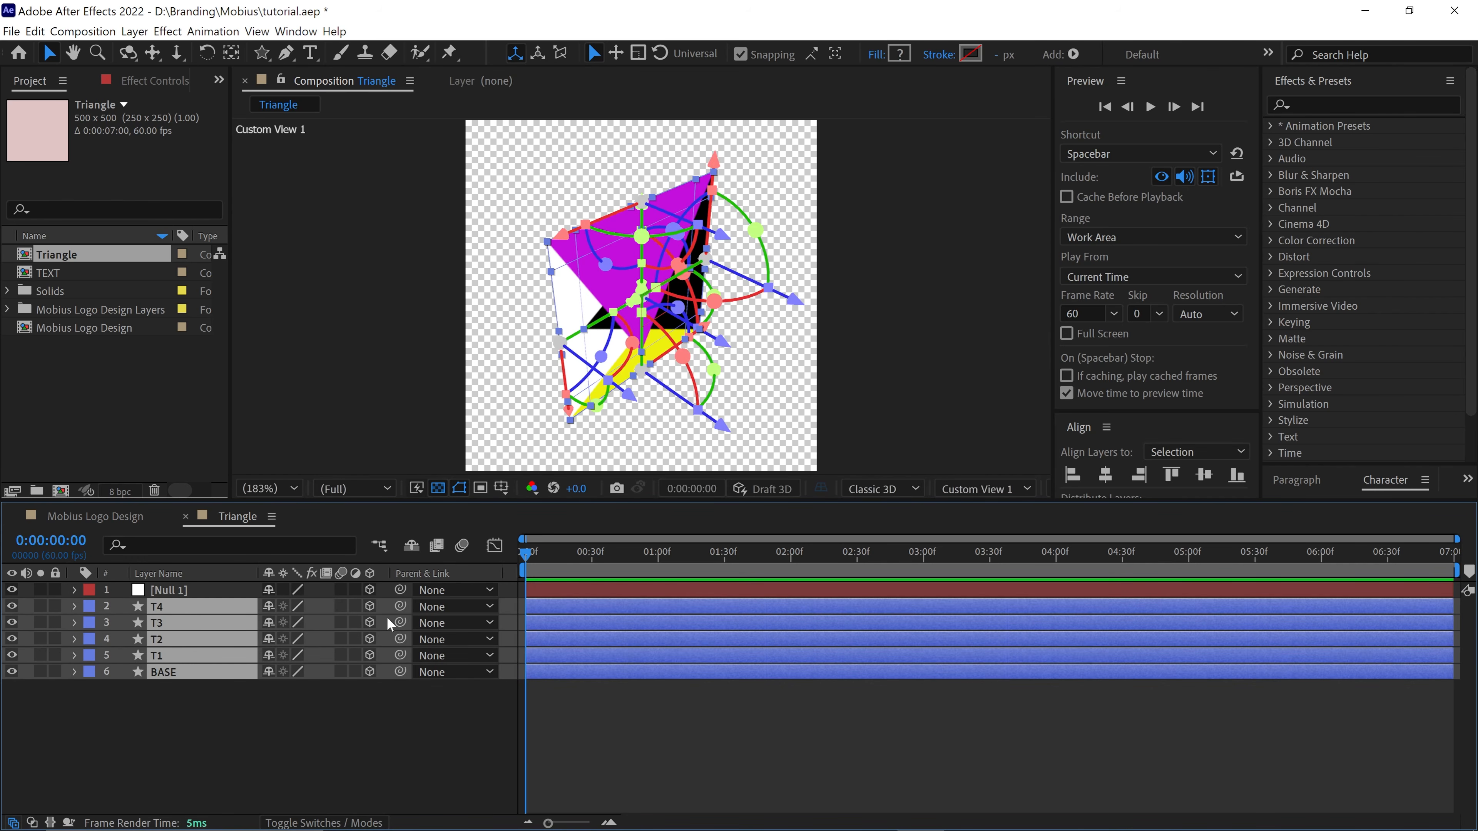
pyautogui.moveTo(399, 608); pyautogui.dragTo(192, 588)
# Set Null 1's X Rotation to -90°, and lock the Null 1 and BASE layers
pyautogui.click(193, 588)
pyautogui.press('r')
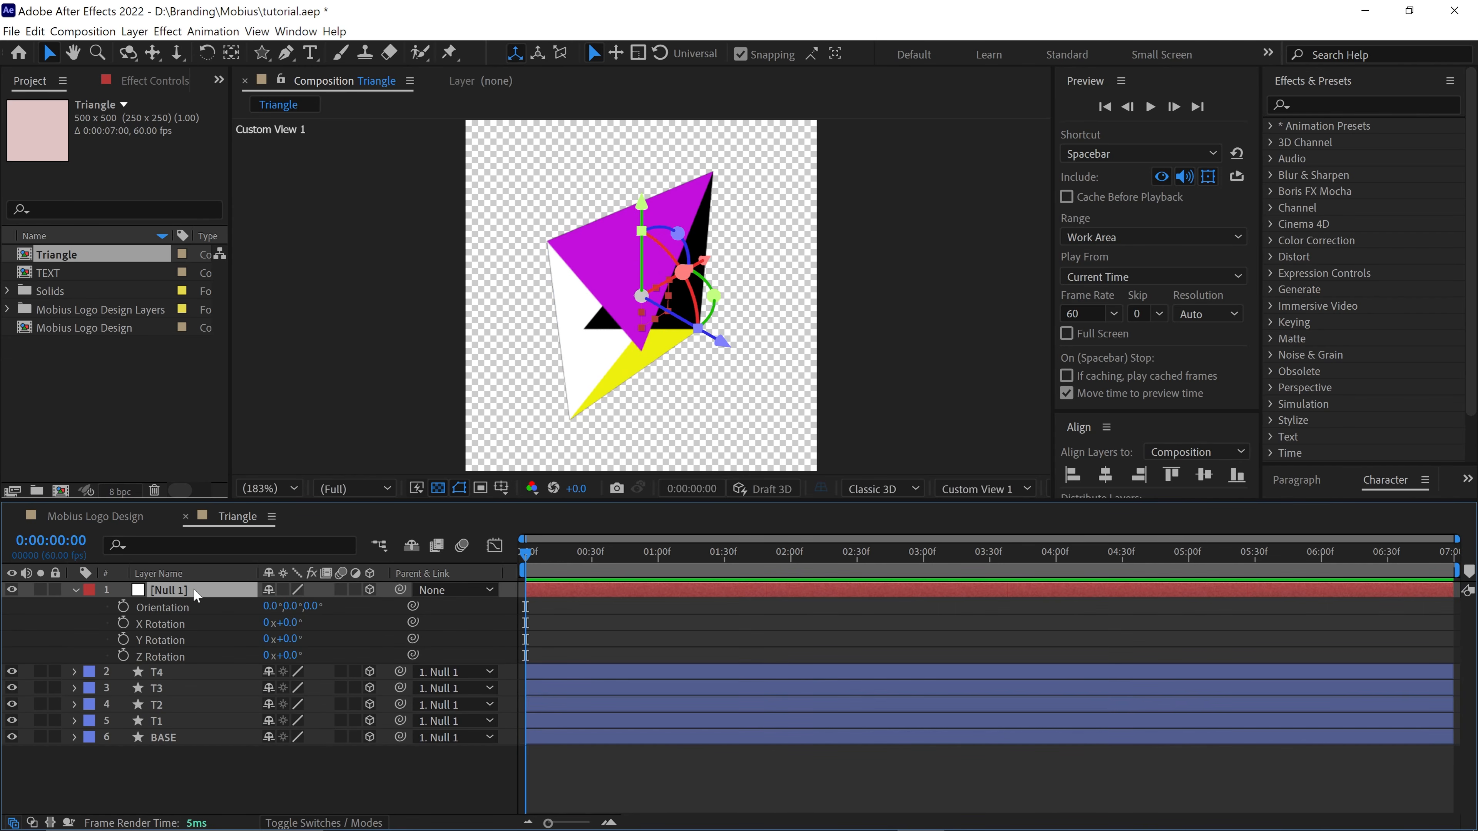
pyautogui.moveTo(293, 635); pyautogui.dragTo(373, 635)
pyautogui.click(294, 623)
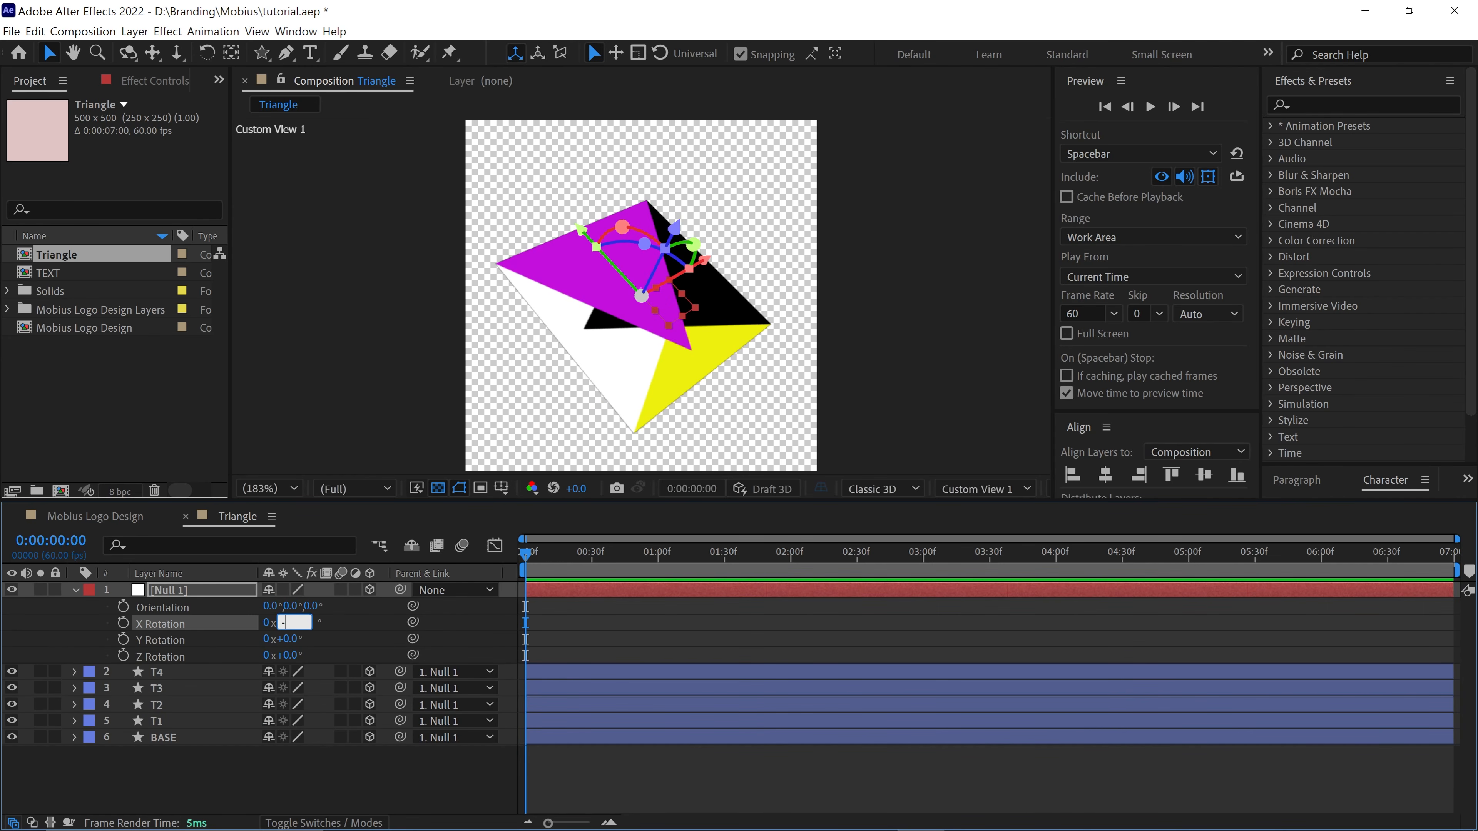
pyautogui.press('Return')
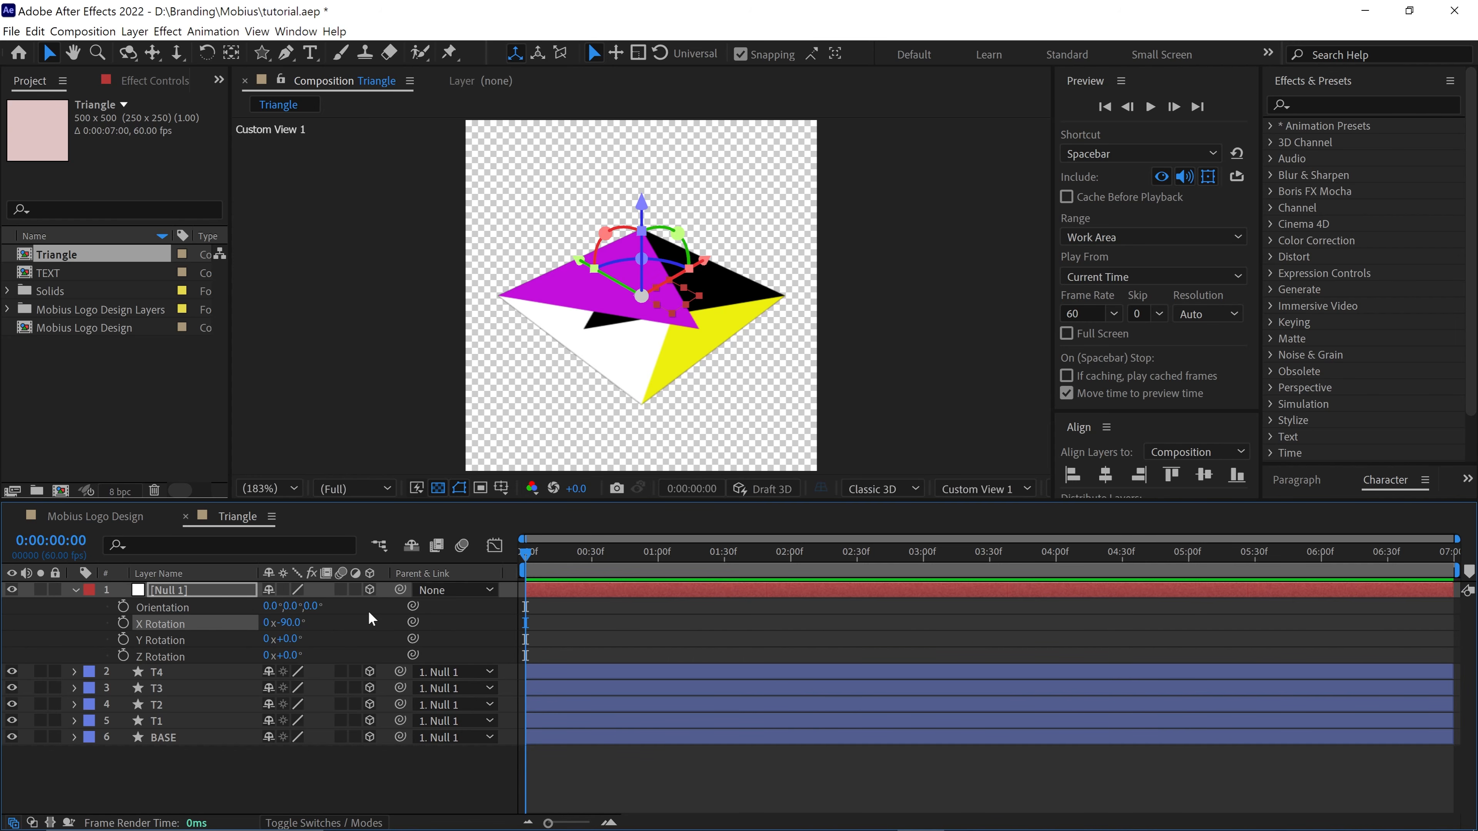
pyautogui.click(75, 590)
pyautogui.click(57, 593)
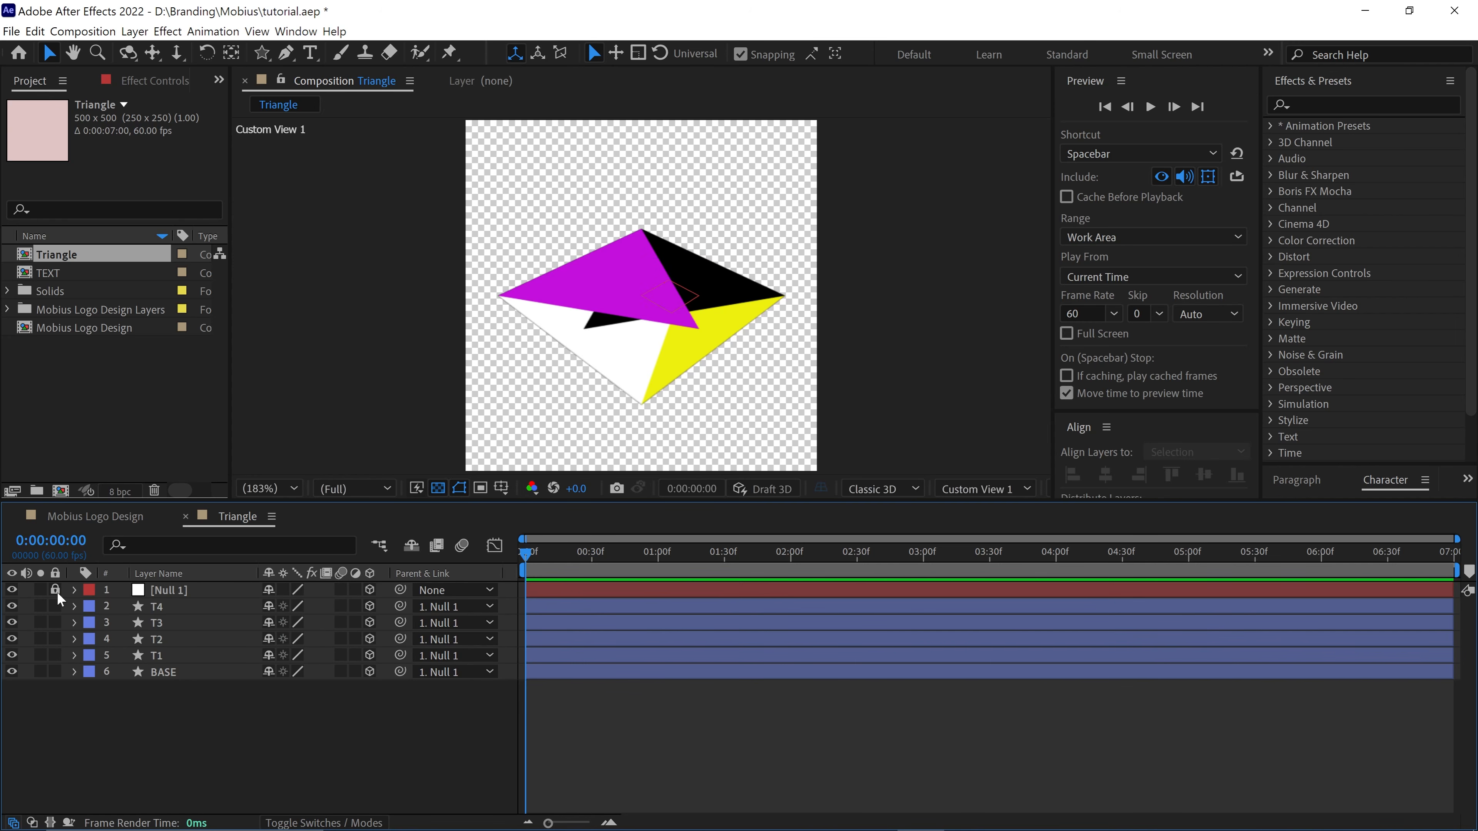
# Set the T1 layer's X Rotation to 55° and collapse its properties
pyautogui.click(185, 662)
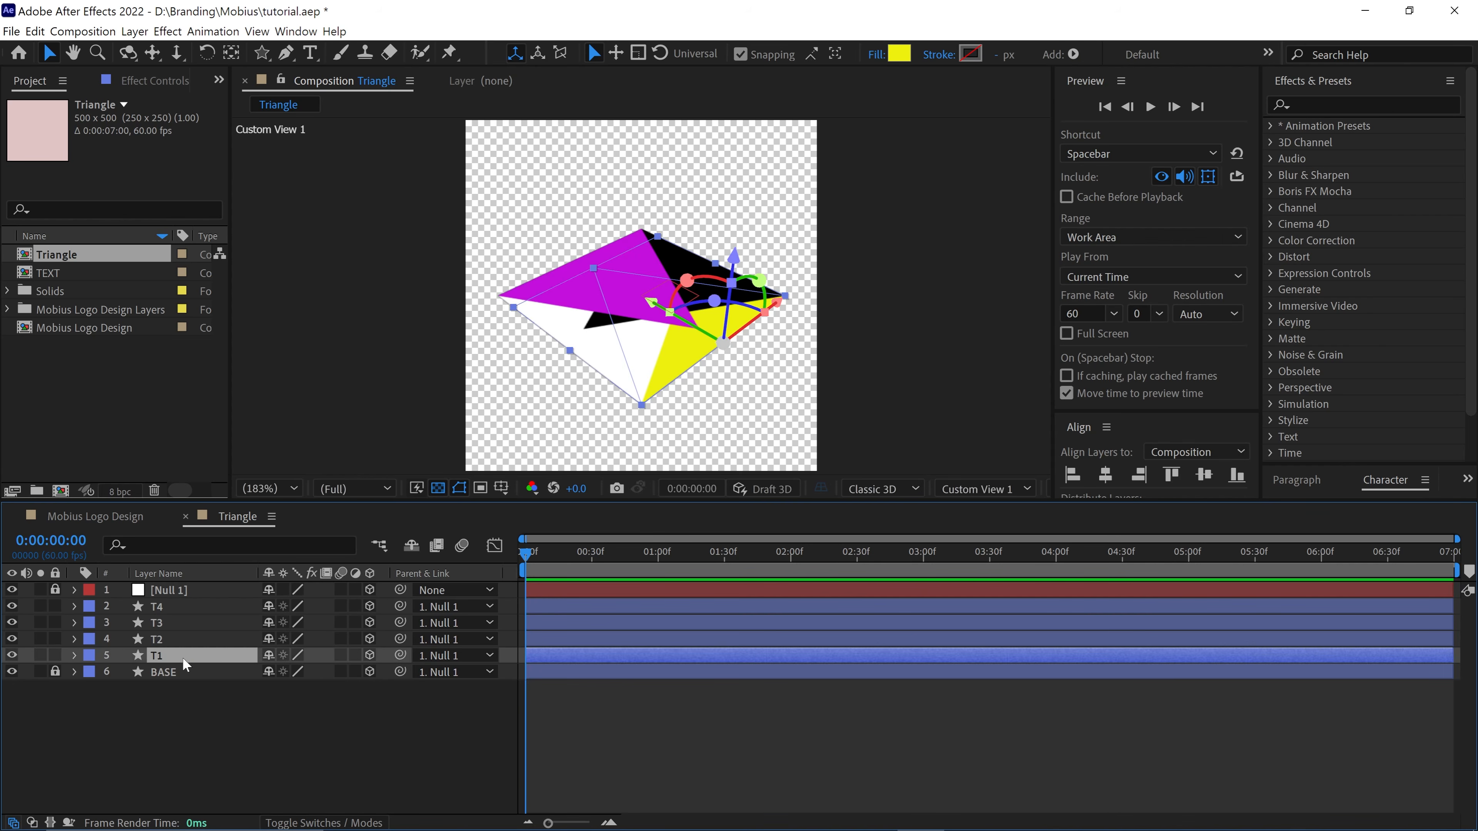
pyautogui.press('r')
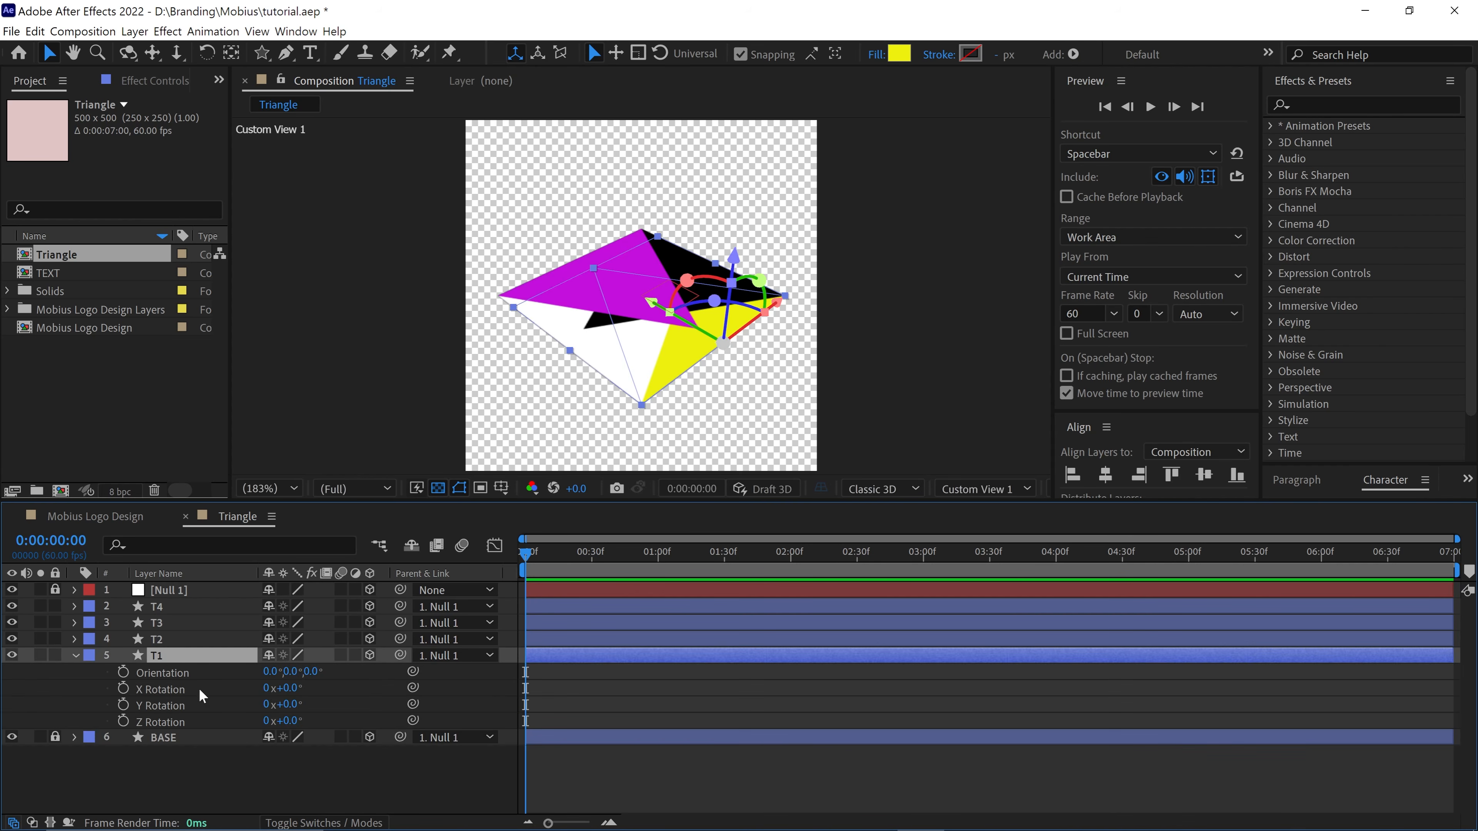
pyautogui.moveTo(285, 705); pyautogui.dragTo(326, 688)
pyautogui.hotkey('ctrl', 'z')
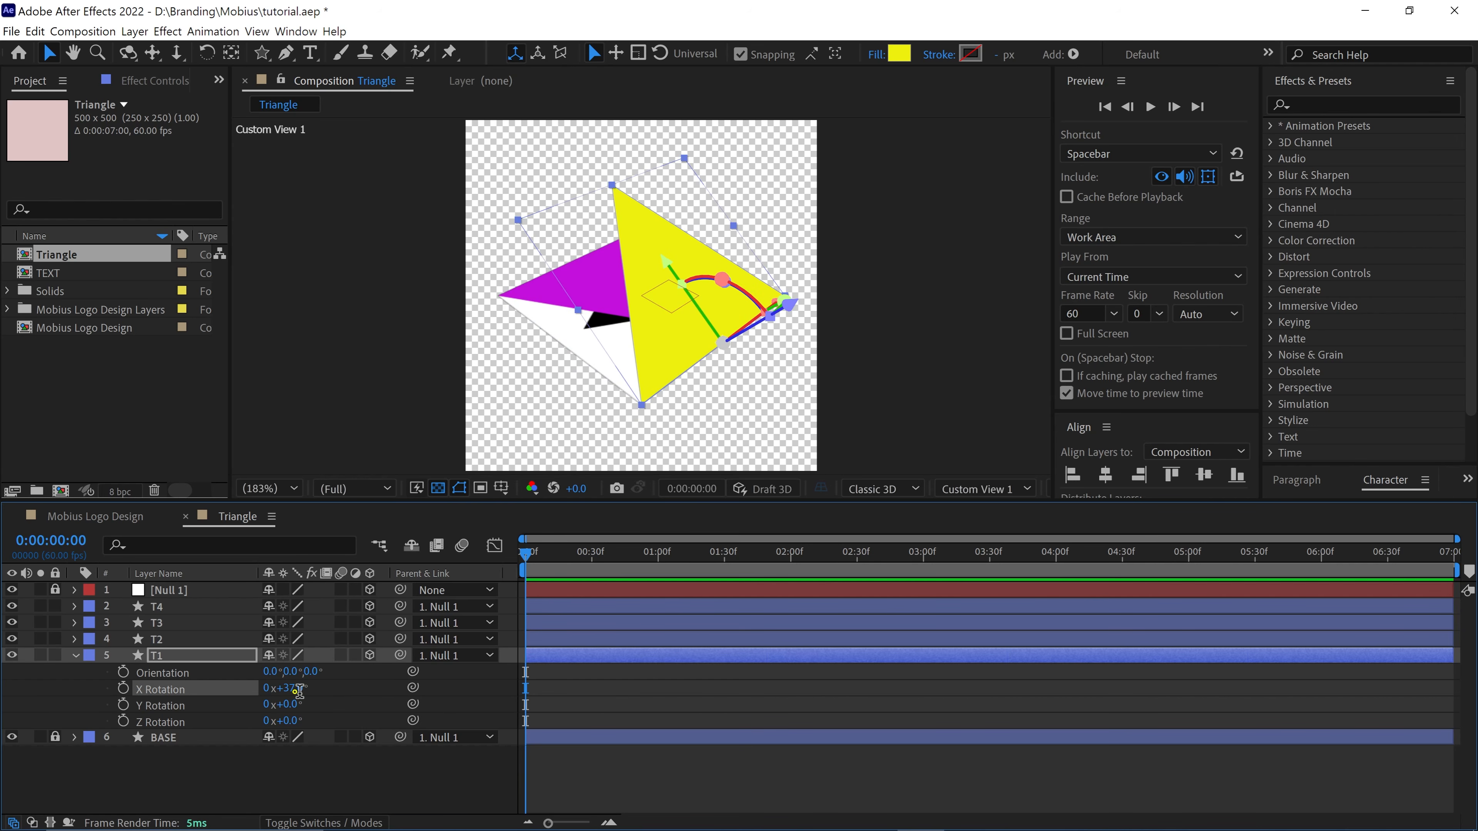
pyautogui.click(290, 688)
pyautogui.write('55')
pyautogui.press('Return')
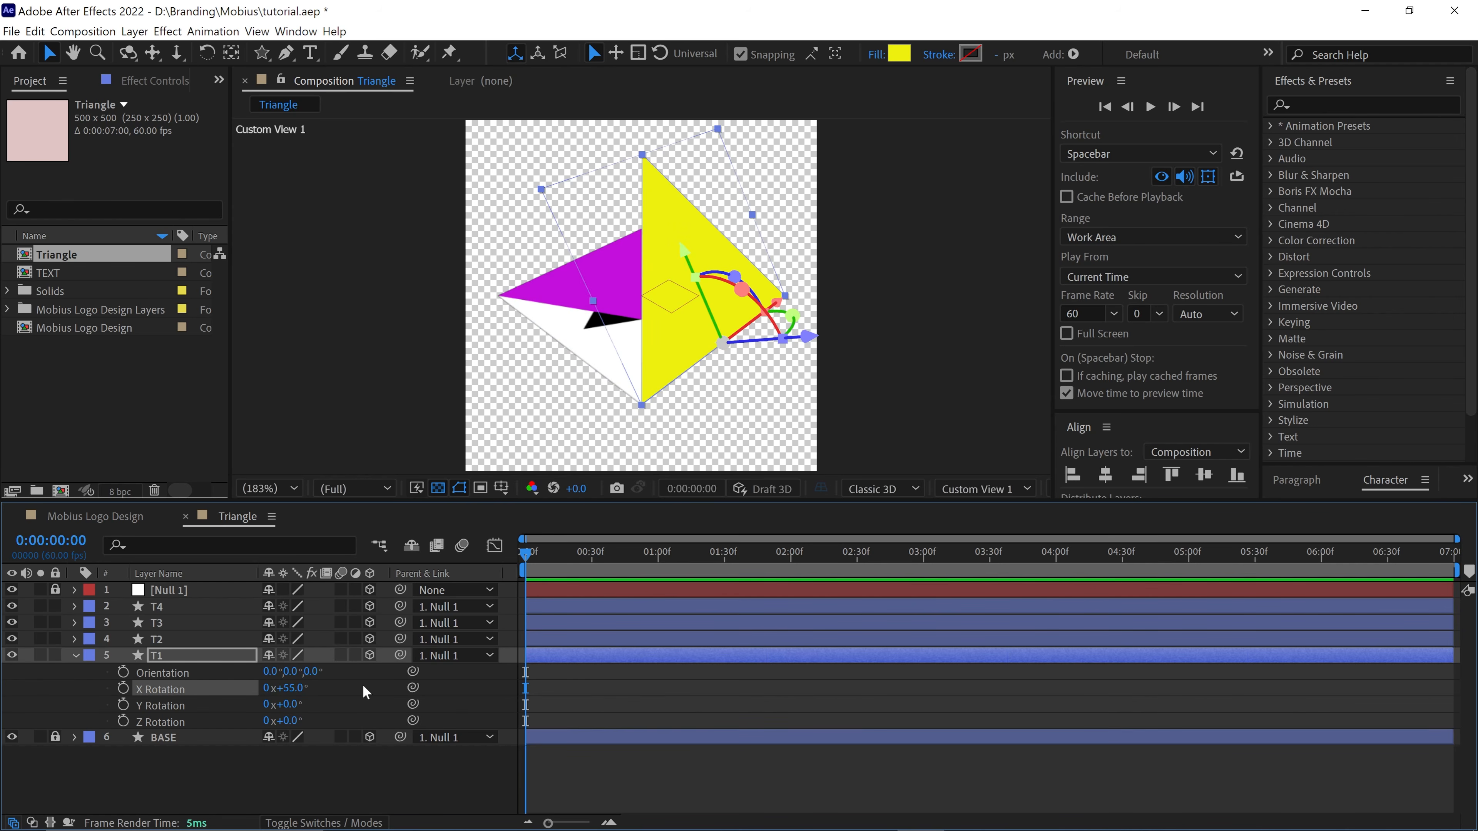
pyautogui.click(75, 657)
# Set the T2 layer's Y Rotation to 55°
pyautogui.click(173, 640)
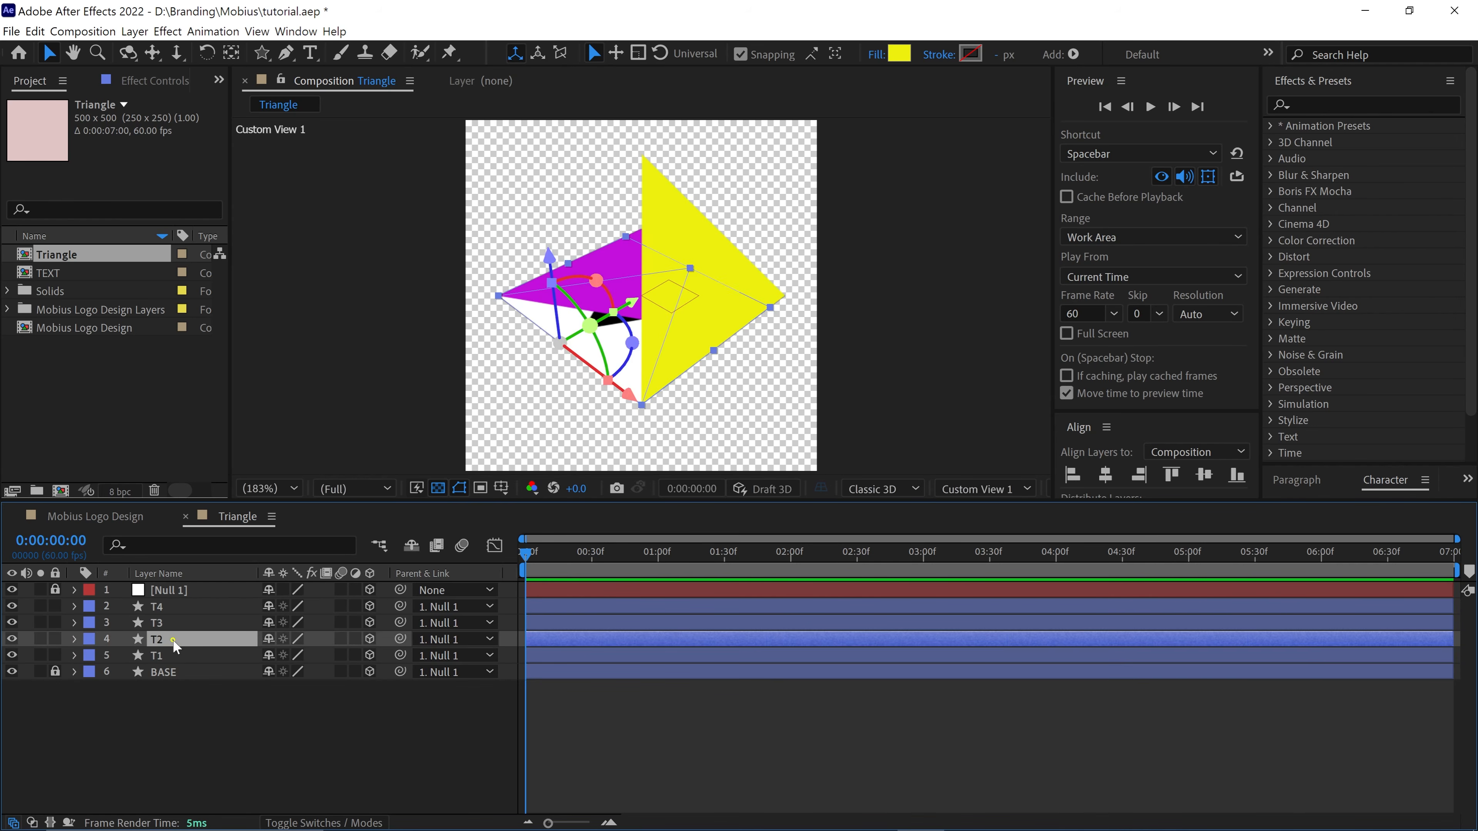
pyautogui.press('r')
pyautogui.moveTo(285, 674)
pyautogui.mouseDown()
pyautogui.moveTo(308, 675)
pyautogui.moveTo(296, 690)
pyautogui.mouseUp()
pyautogui.hotkey('ctrl', 'z')
pyautogui.click(297, 691)
pyautogui.write('55')
pyautogui.press('Return')
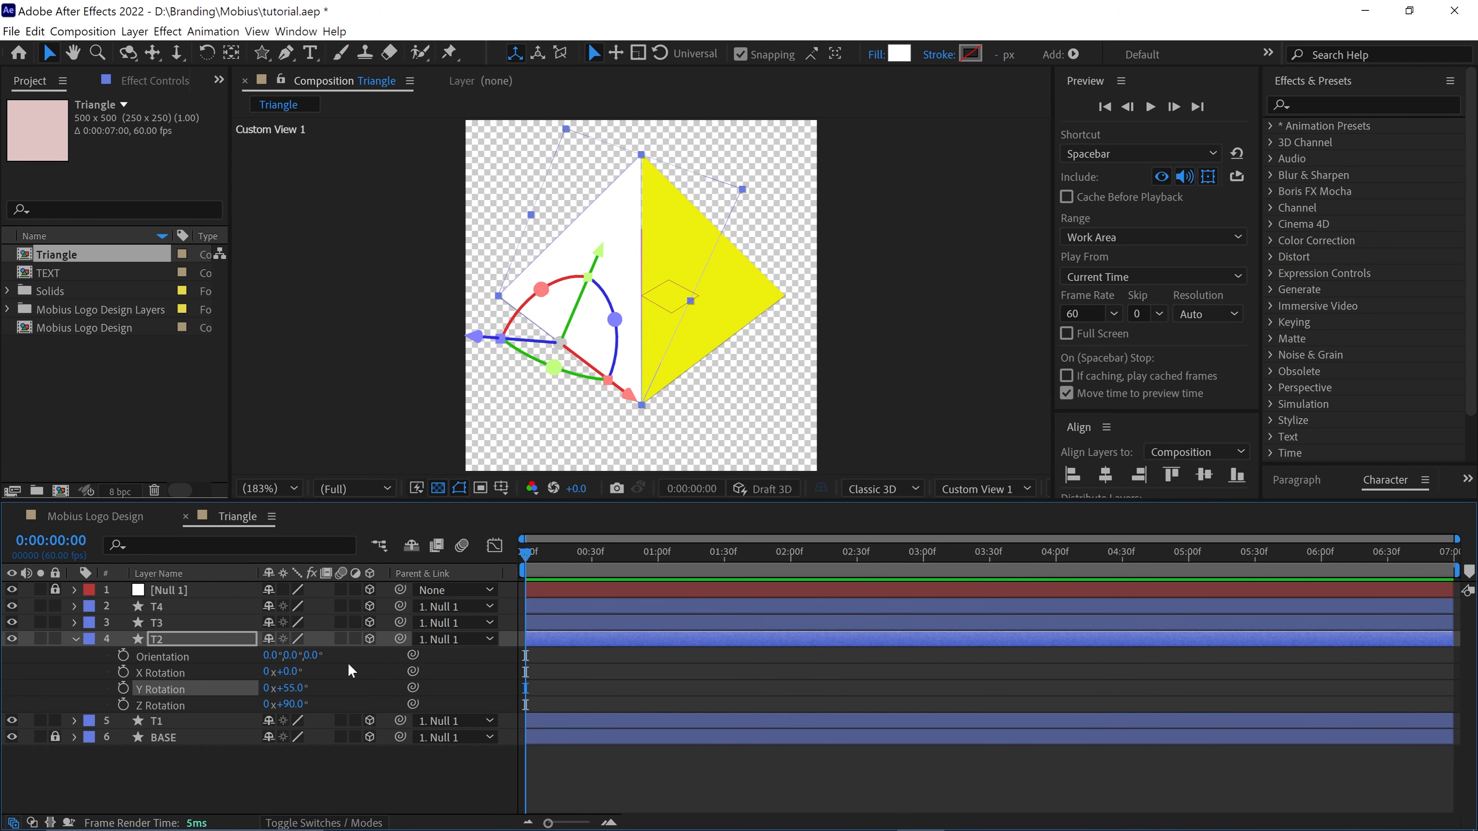
# Set the T3 layer's Y Rotation to -55°
pyautogui.click(176, 624)
pyautogui.press('r')
pyautogui.moveTo(287, 674)
pyautogui.mouseDown()
pyautogui.moveTo(322, 674)
pyautogui.moveTo(281, 674)
pyautogui.mouseUp()
pyautogui.click(289, 673)
pyautogui.write('-55')
pyautogui.press('Return')
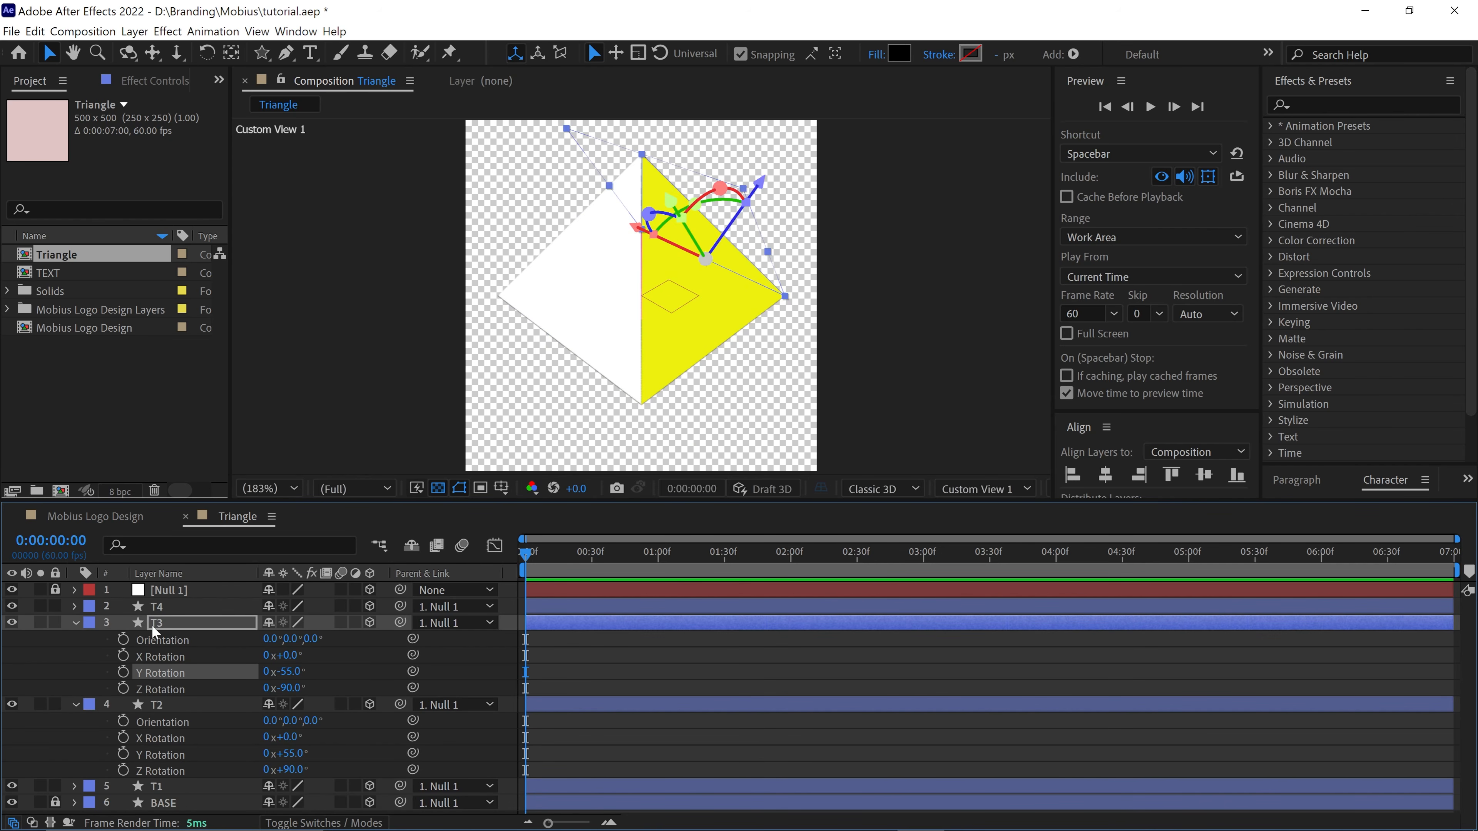
# Set the T4 layer's X Rotation to -55° and collapse the rotation properties of all four triangle layers
pyautogui.click(116, 607)
pyautogui.click(74, 607)
pyautogui.press('r')
pyautogui.moveTo(289, 644)
pyautogui.mouseDown()
pyautogui.moveTo(302, 643)
pyautogui.moveTo(280, 642)
pyautogui.mouseUp()
pyautogui.click(289, 641)
pyautogui.write('-55')
pyautogui.press('Return')
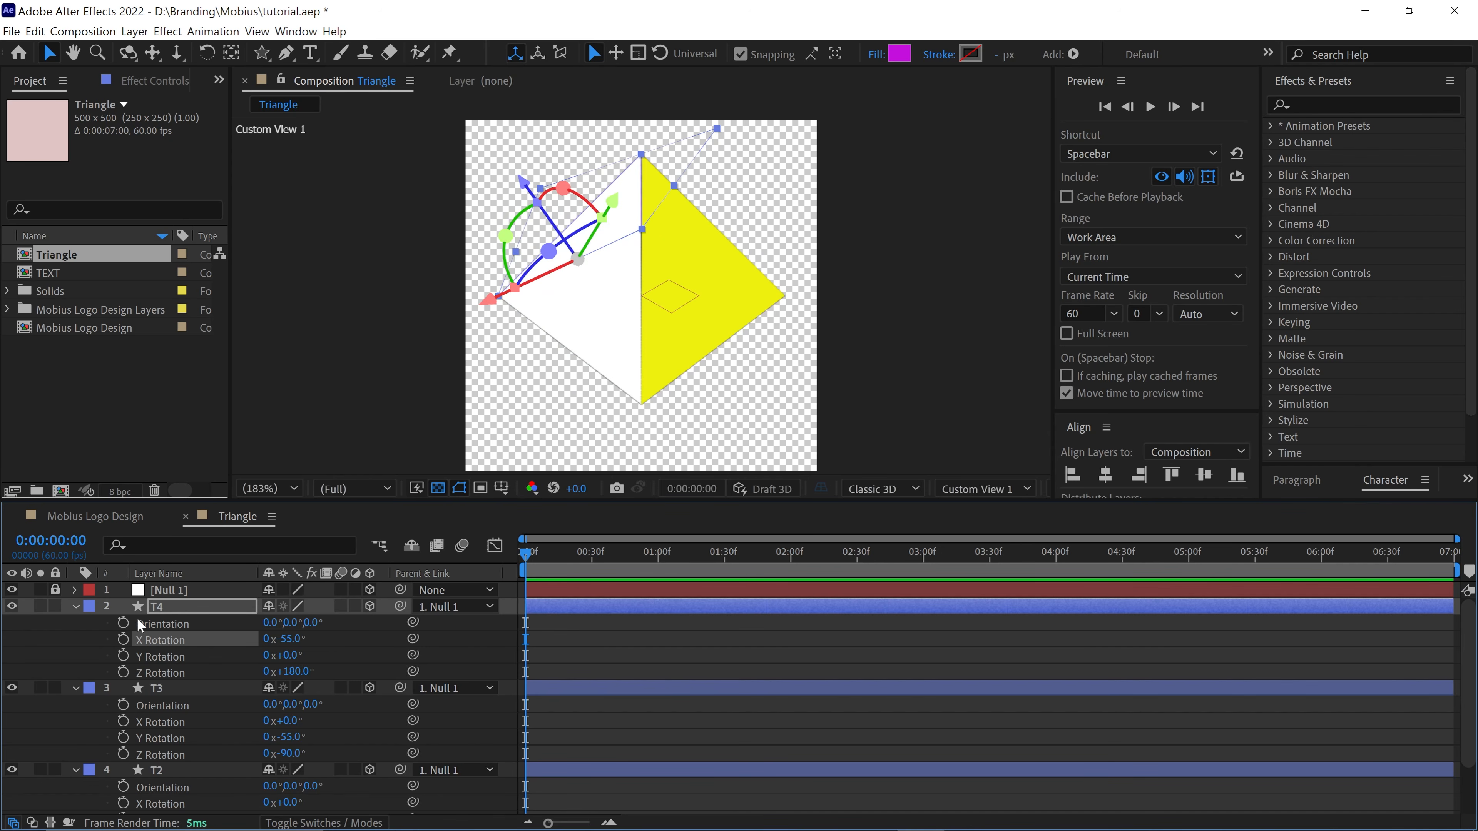
pyautogui.hotkey('ctrl', 'a')
pyautogui.press('r')
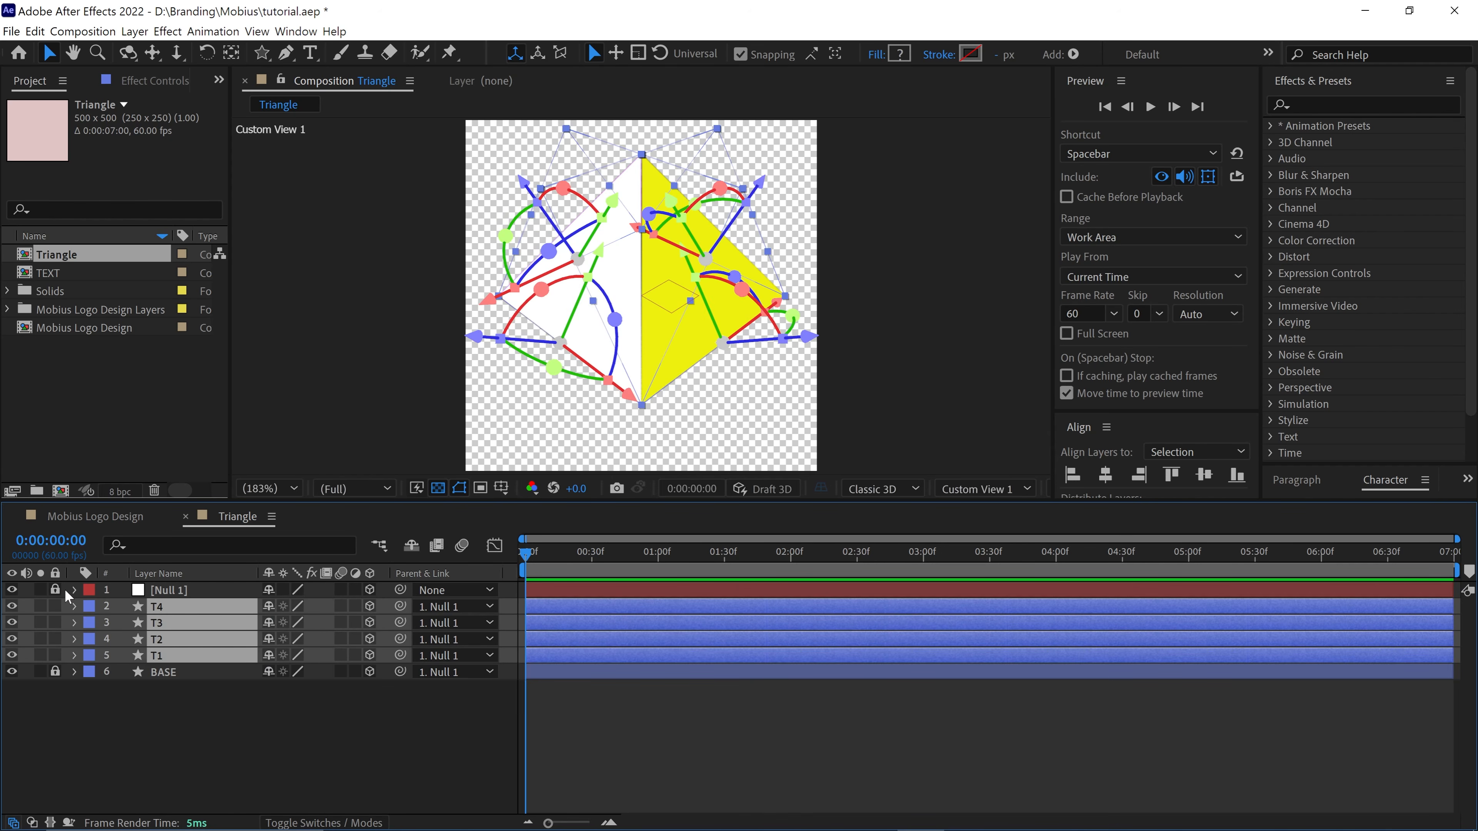
# Unlock Null 1 and test the pyramid's spin with its Z Rotation, resetting the value to 0°
pyautogui.click(186, 592)
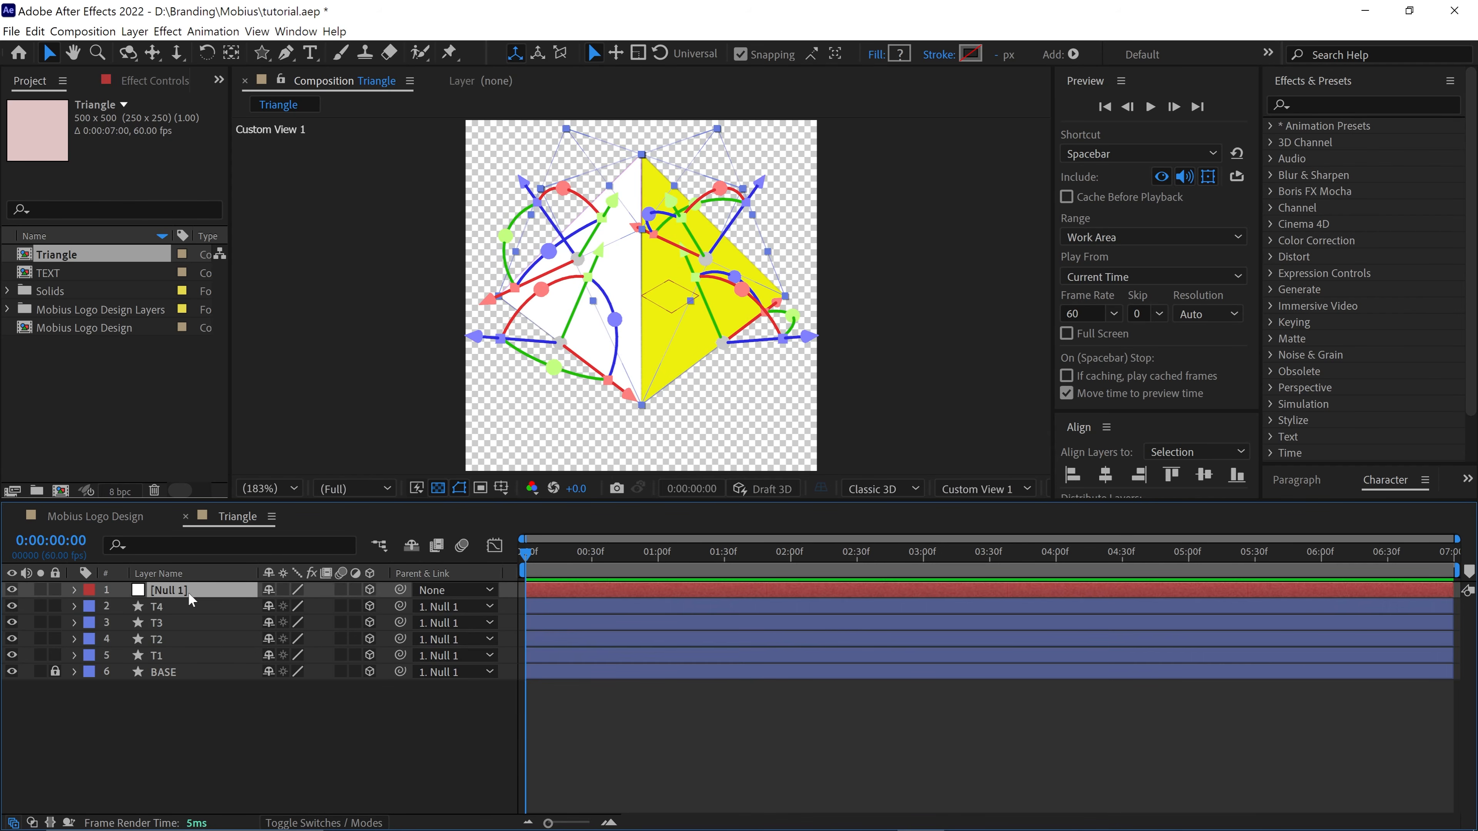
pyautogui.press('r')
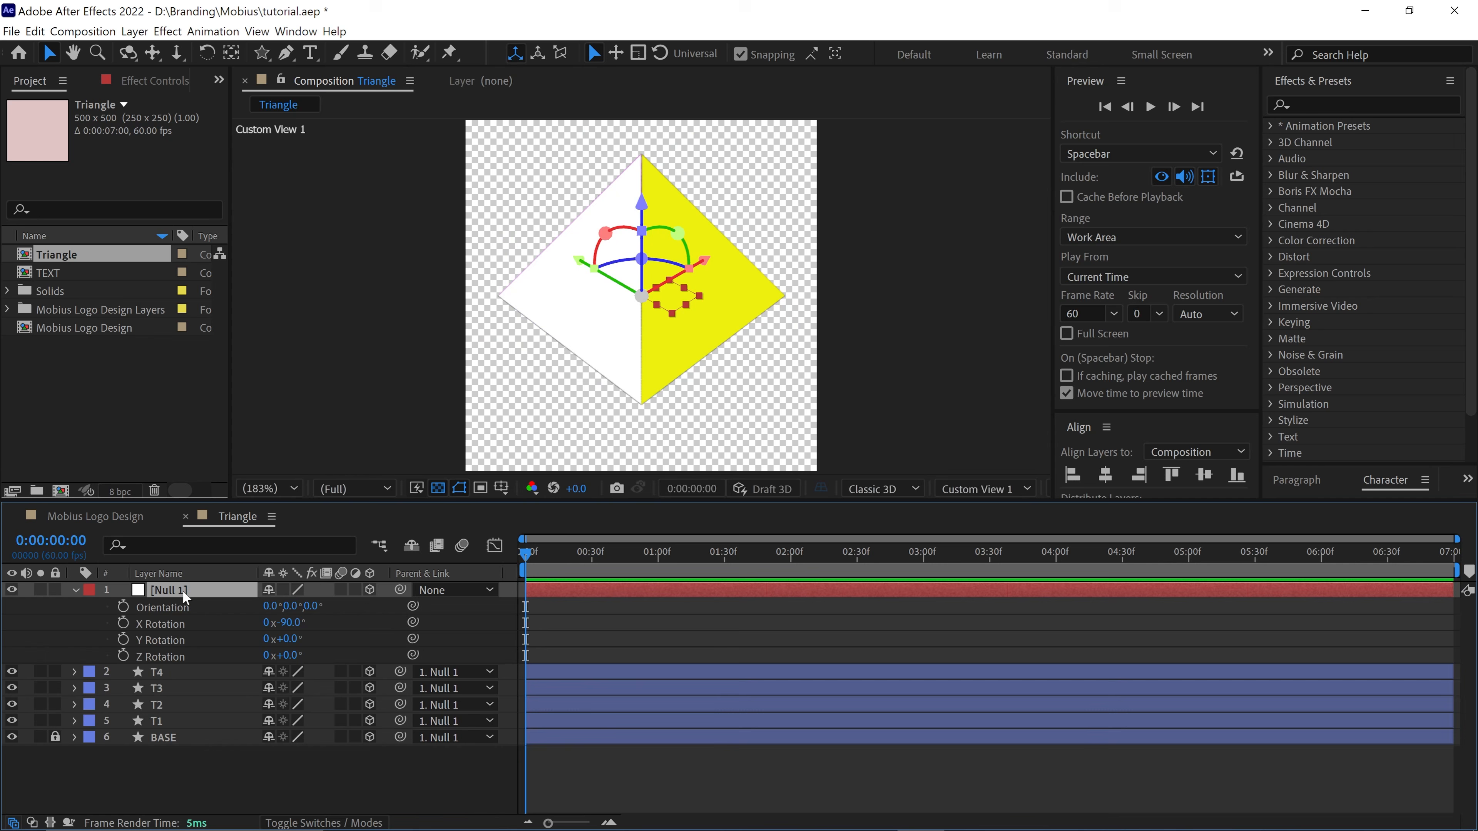
pyautogui.click(164, 656)
pyautogui.moveTo(283, 653); pyautogui.dragTo(624, 650)
pyautogui.click(295, 655)
pyautogui.write('0')
pyautogui.press('Return')
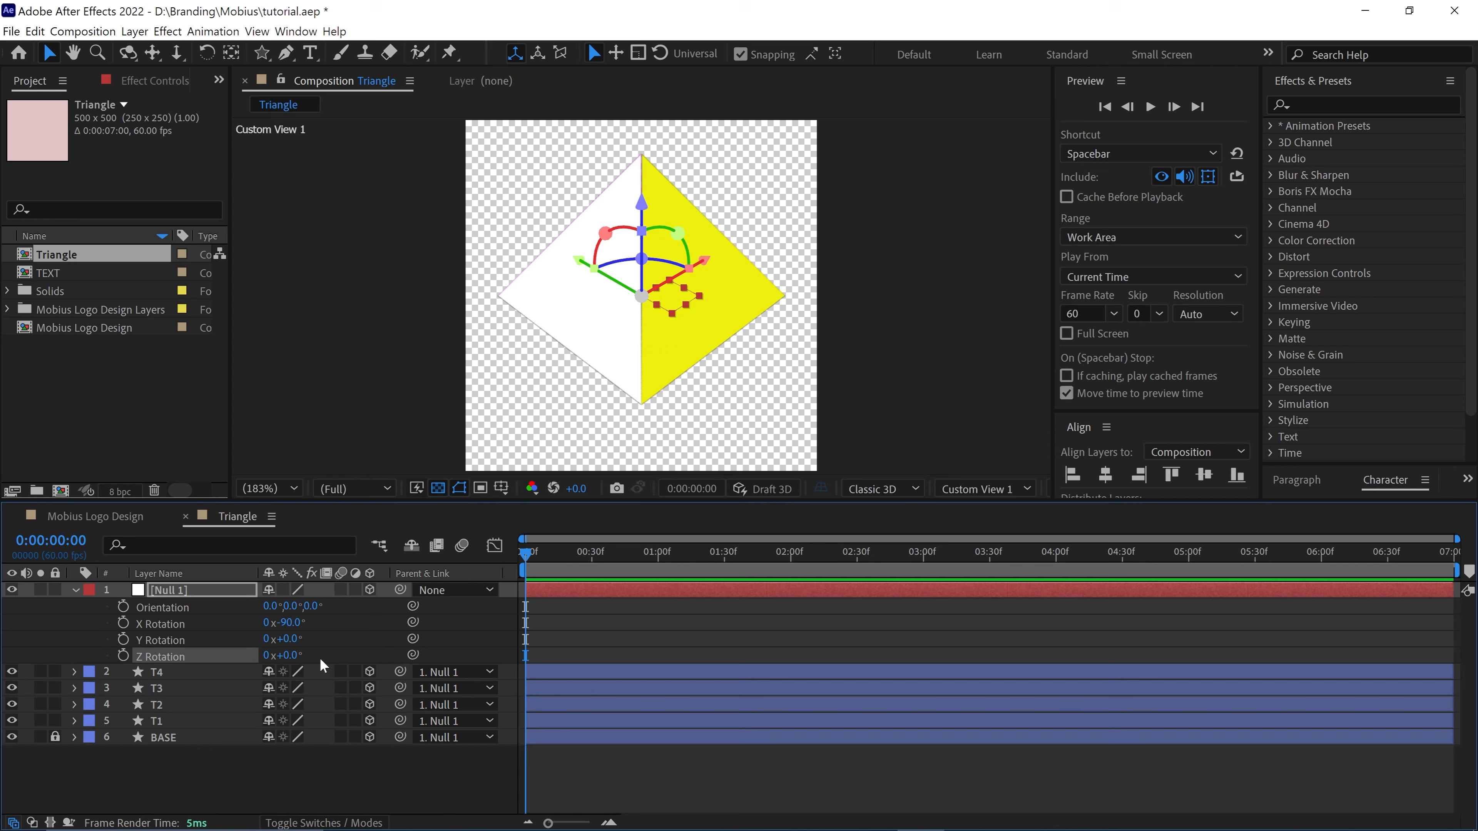
# Switch the composition view to Active Camera (Default) and scale Null 1 to 70.5%
pyautogui.click(1003, 489)
pyautogui.click(1002, 515)
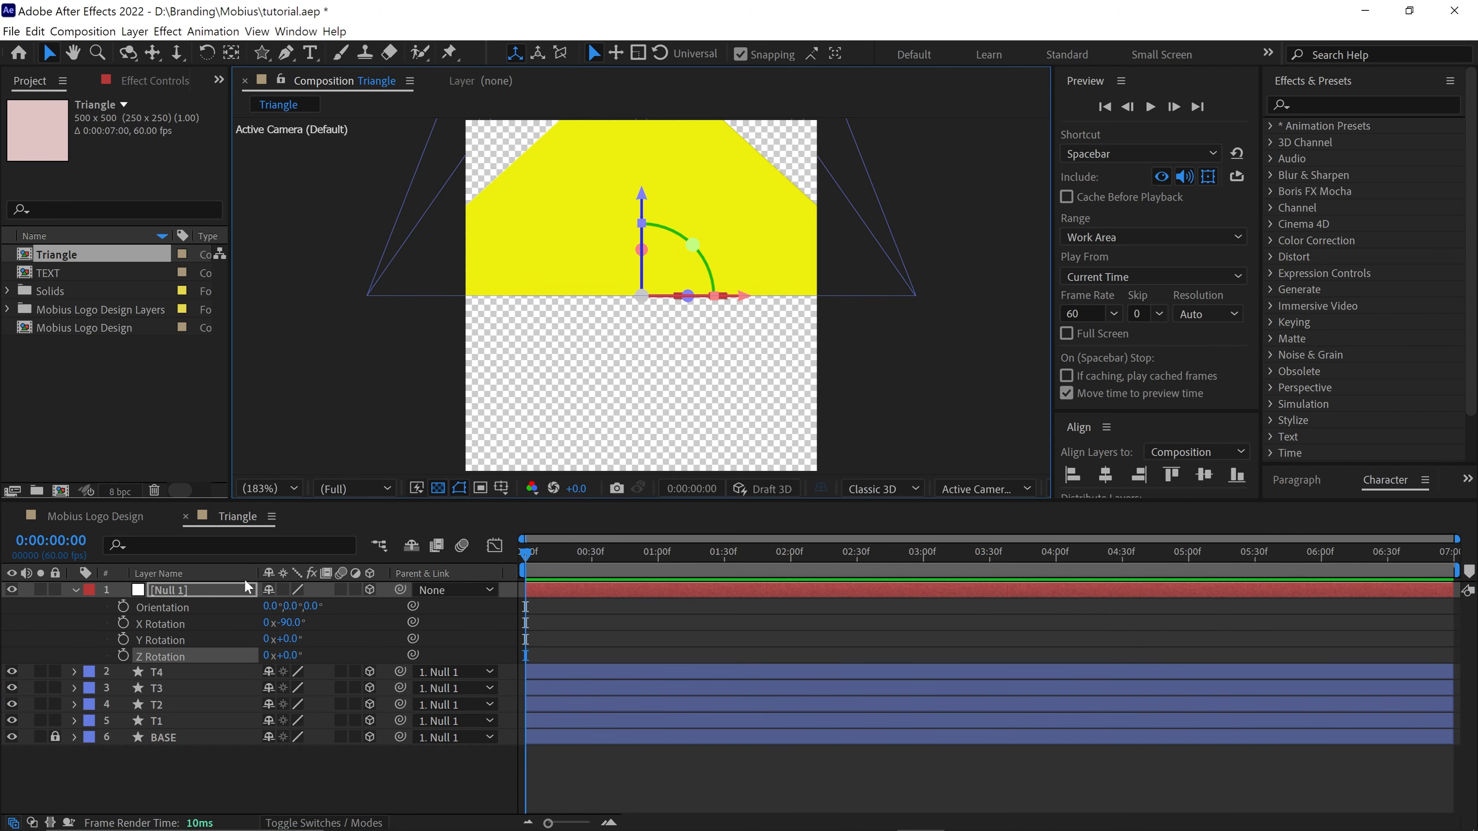
pyautogui.click(204, 590)
pyautogui.press('s')
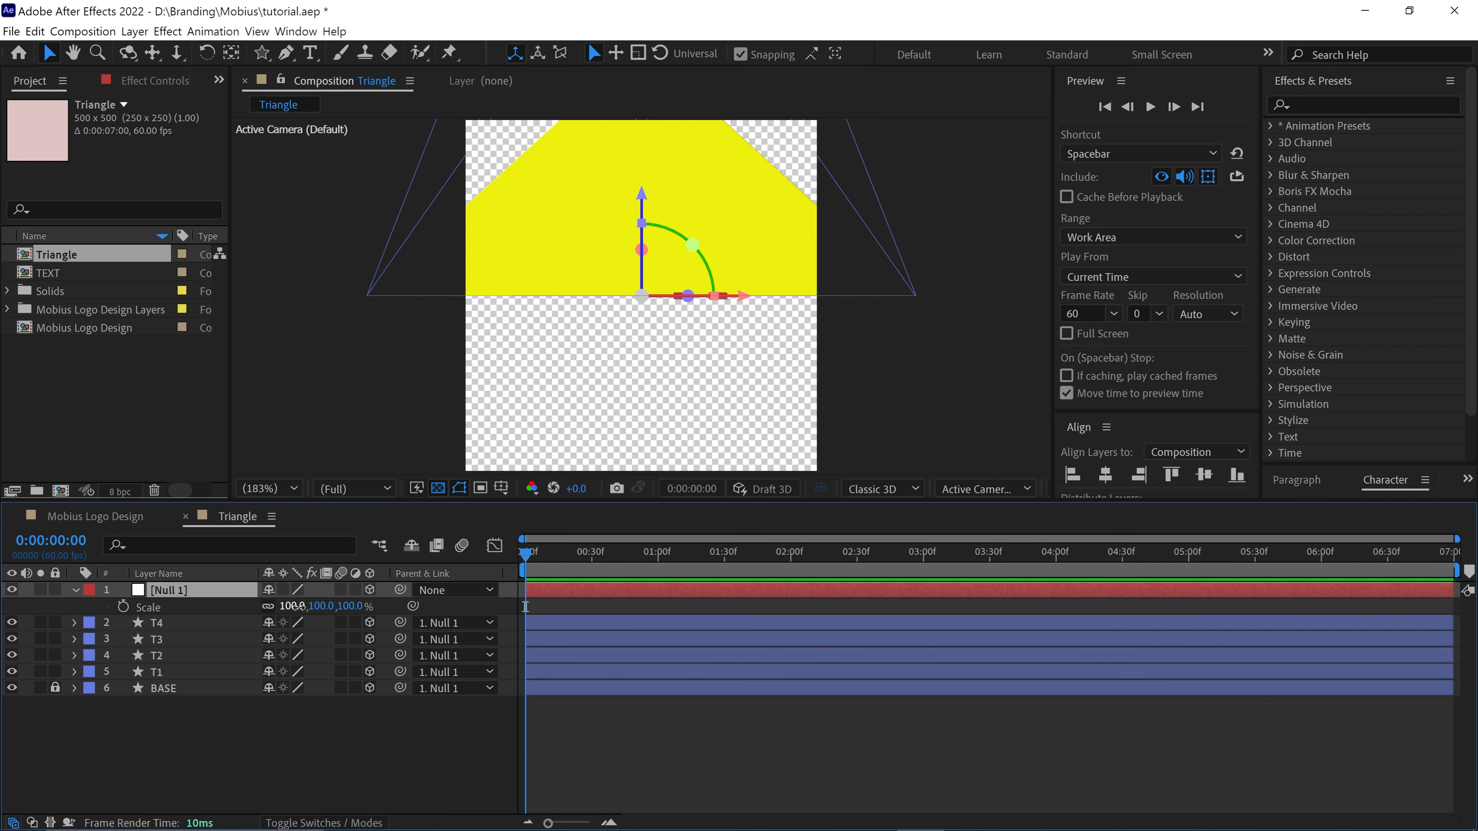
pyautogui.moveTo(295, 606); pyautogui.dragTo(289, 613)
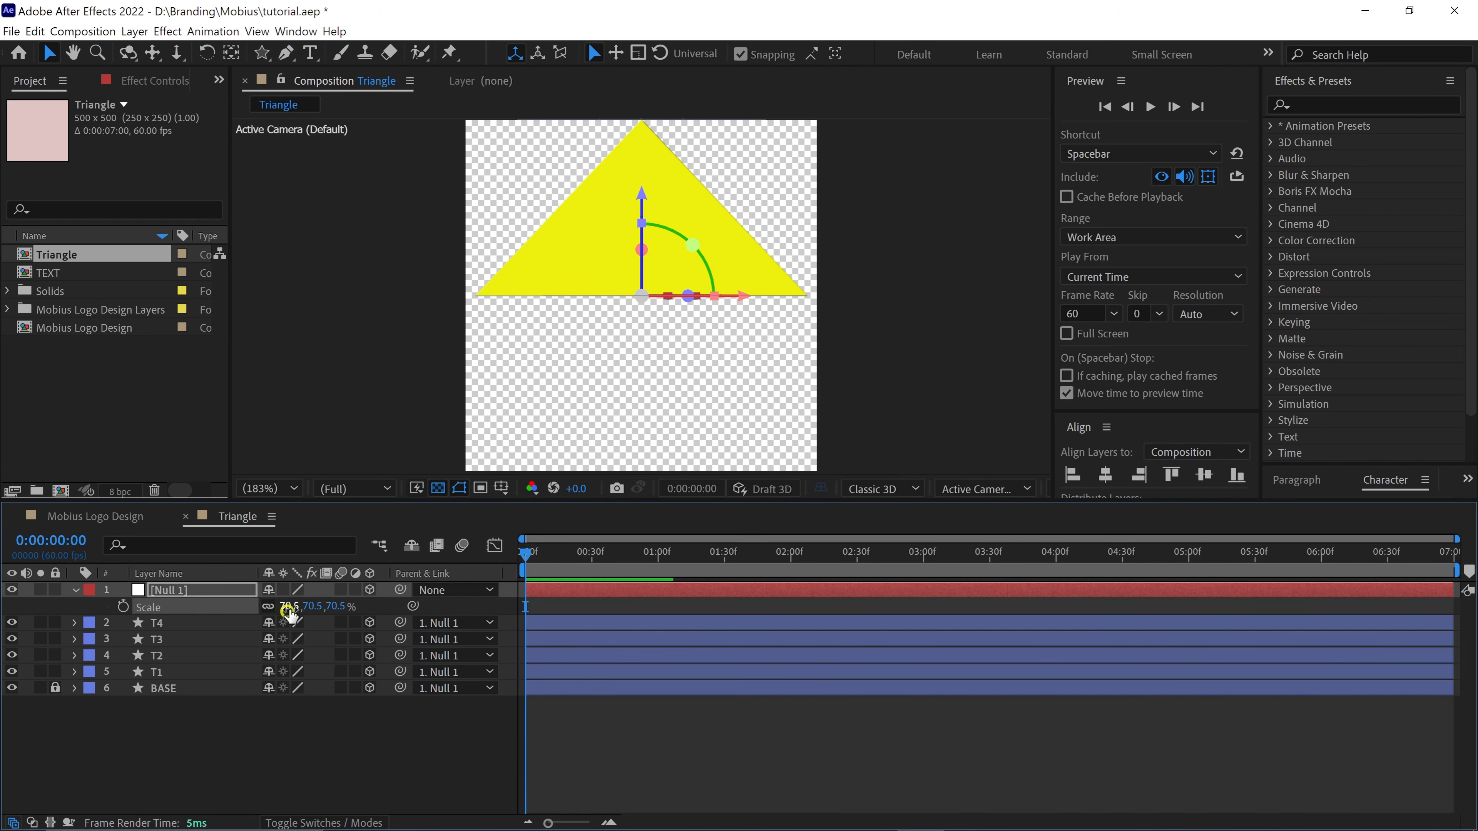
# Turn off the transparency grid and move Null 1 down along its vertical axis to centre the pyramid in the frame
pyautogui.click(437, 488)
pyautogui.click(269, 488)
pyautogui.click(618, 291)
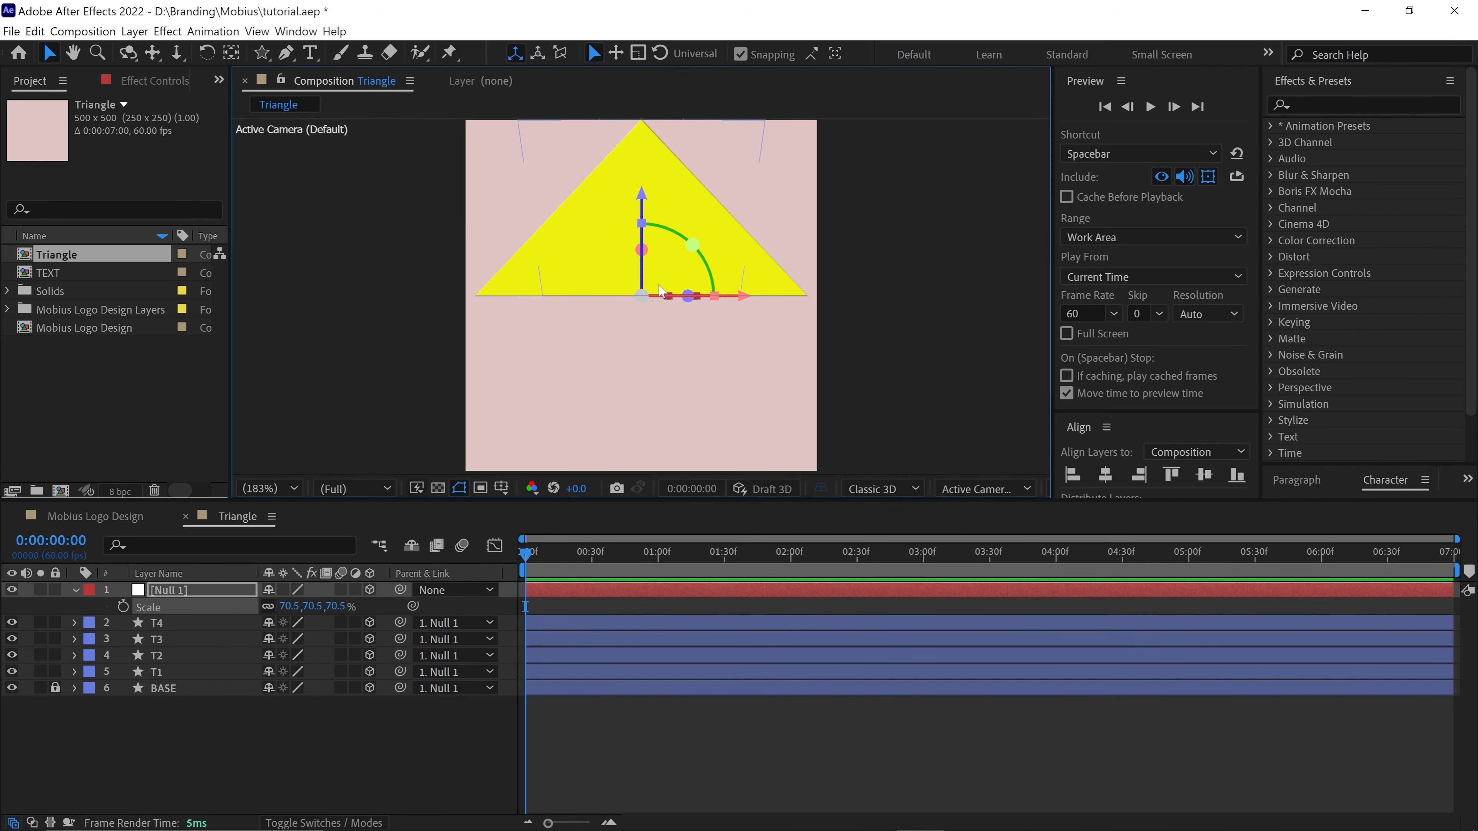
pyautogui.click(224, 589)
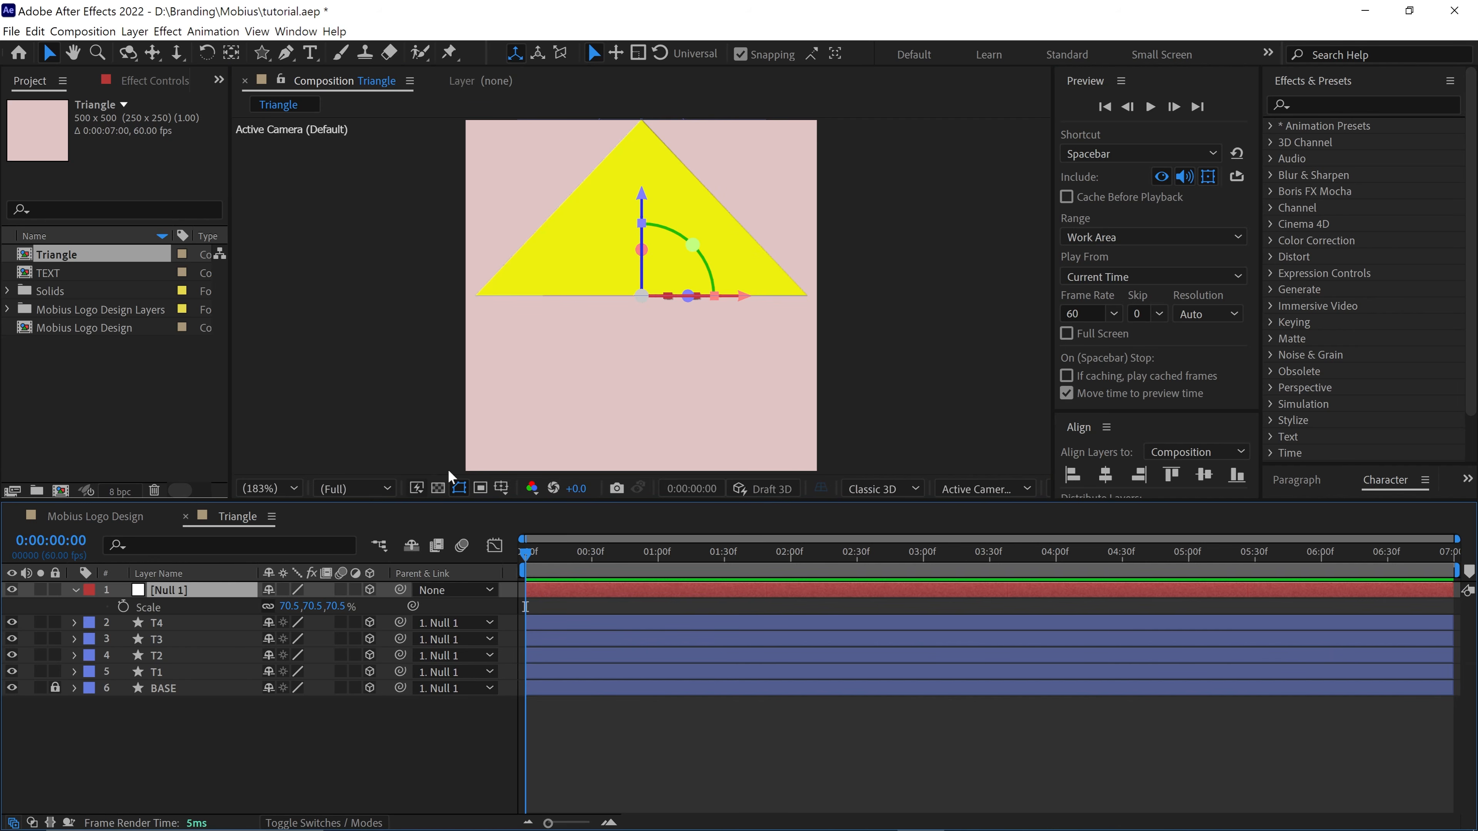
pyautogui.moveTo(644, 207); pyautogui.dragTo(644, 250)
pyautogui.press('w')
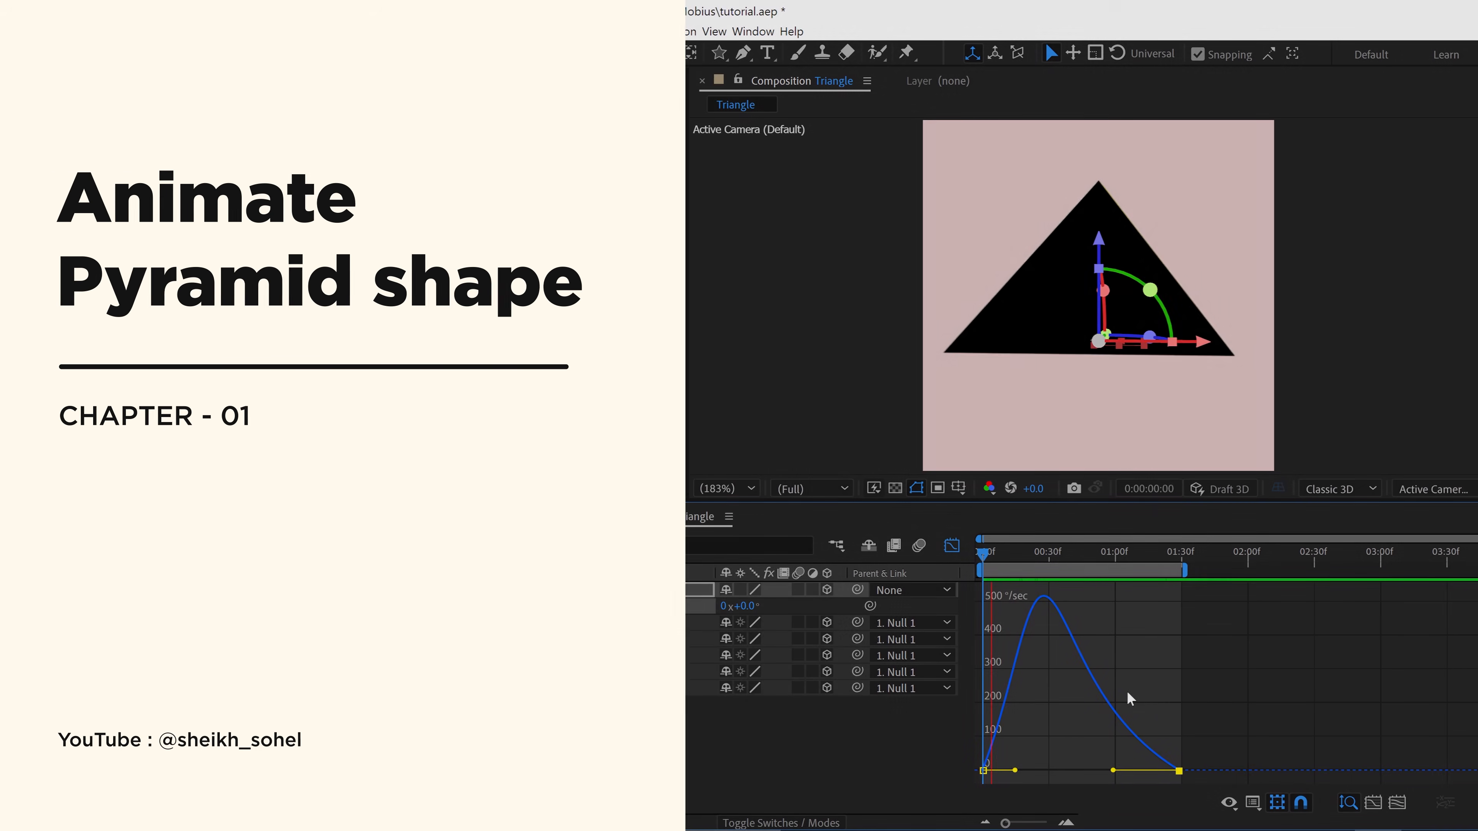
pyautogui.press('space')
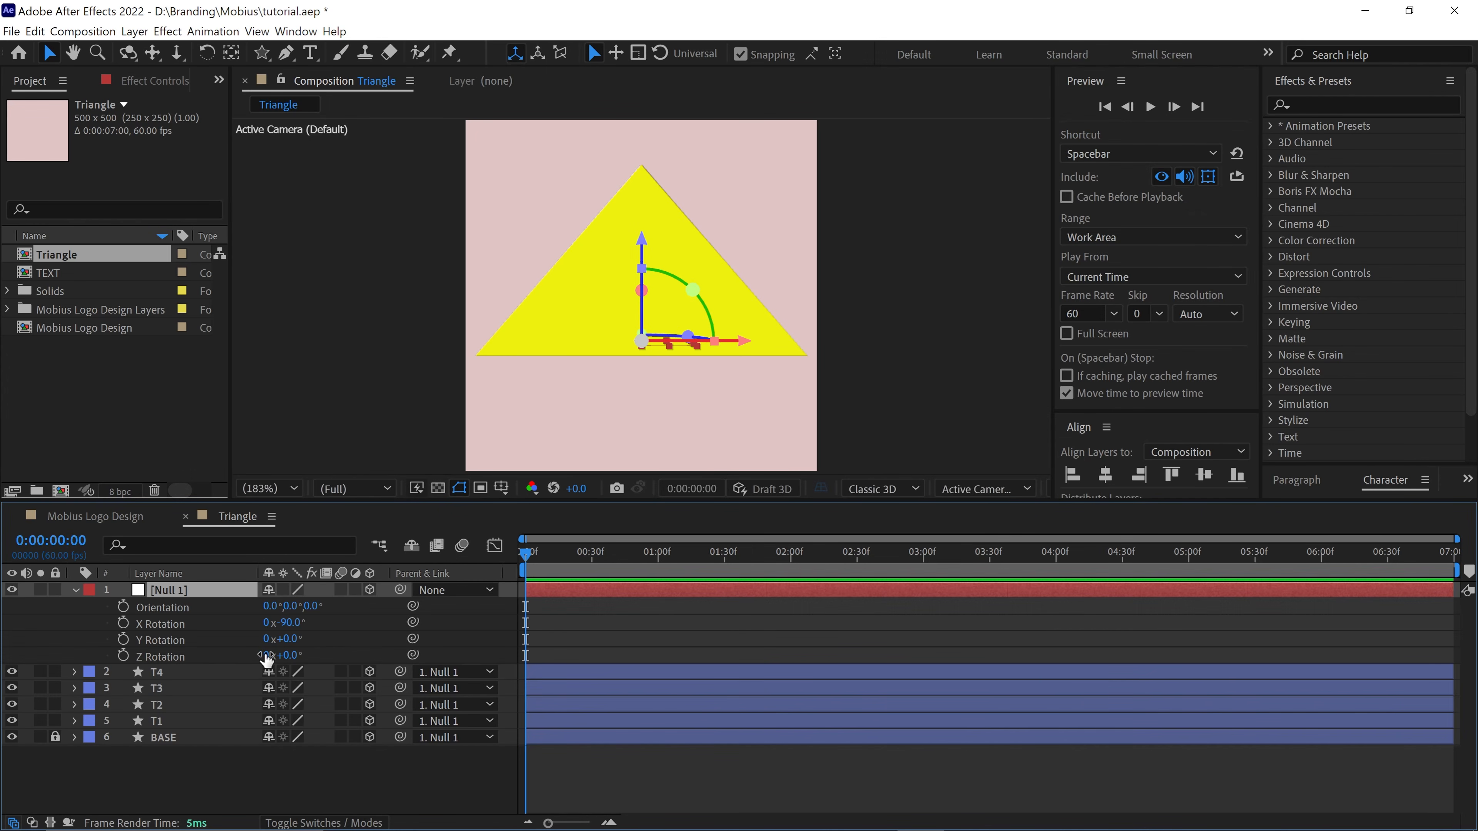
# Change the T1 triangle's fill color to black
pyautogui.click(69, 591)
pyautogui.click(196, 654)
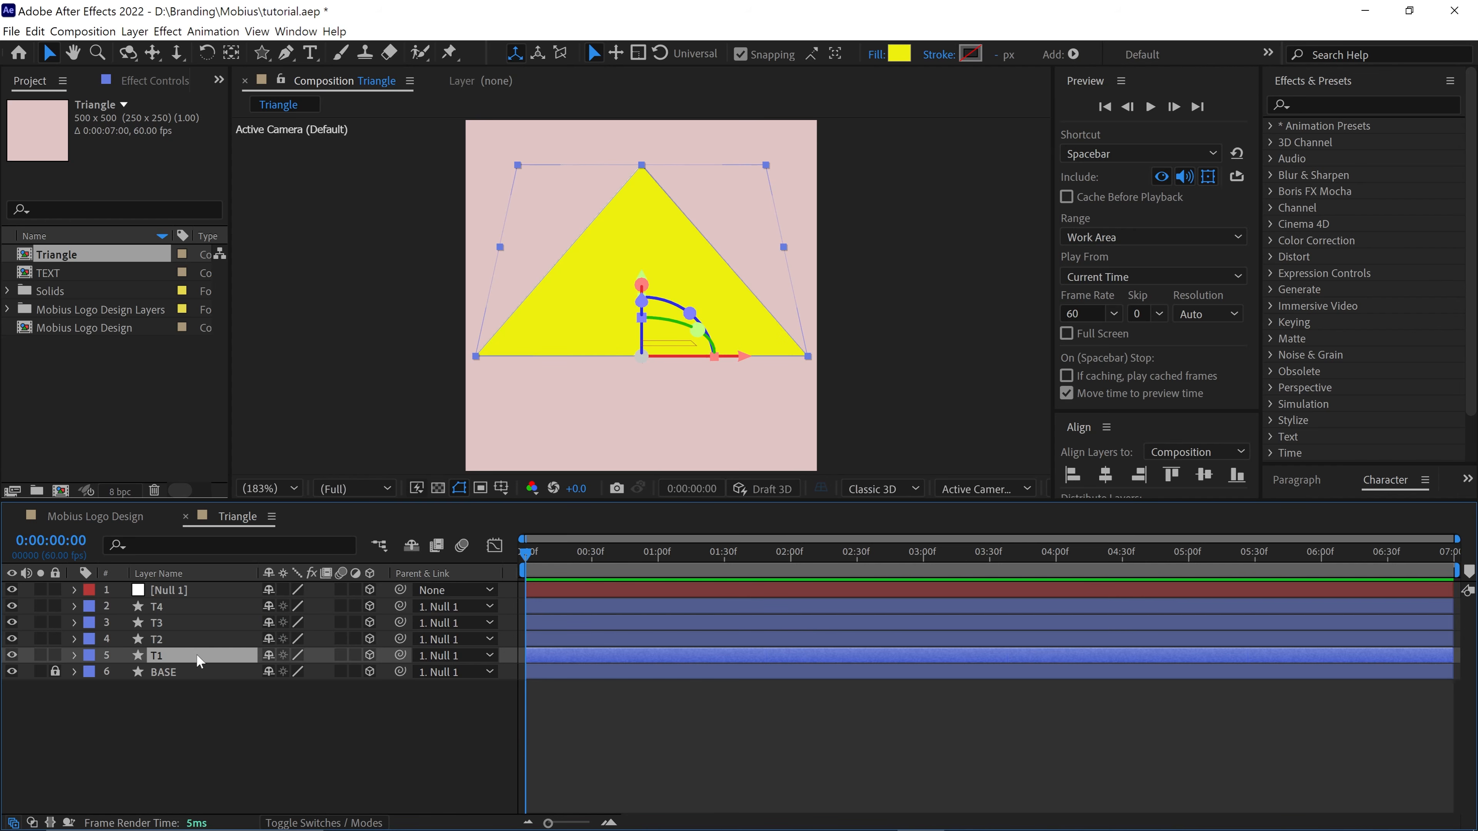
pyautogui.click(901, 54)
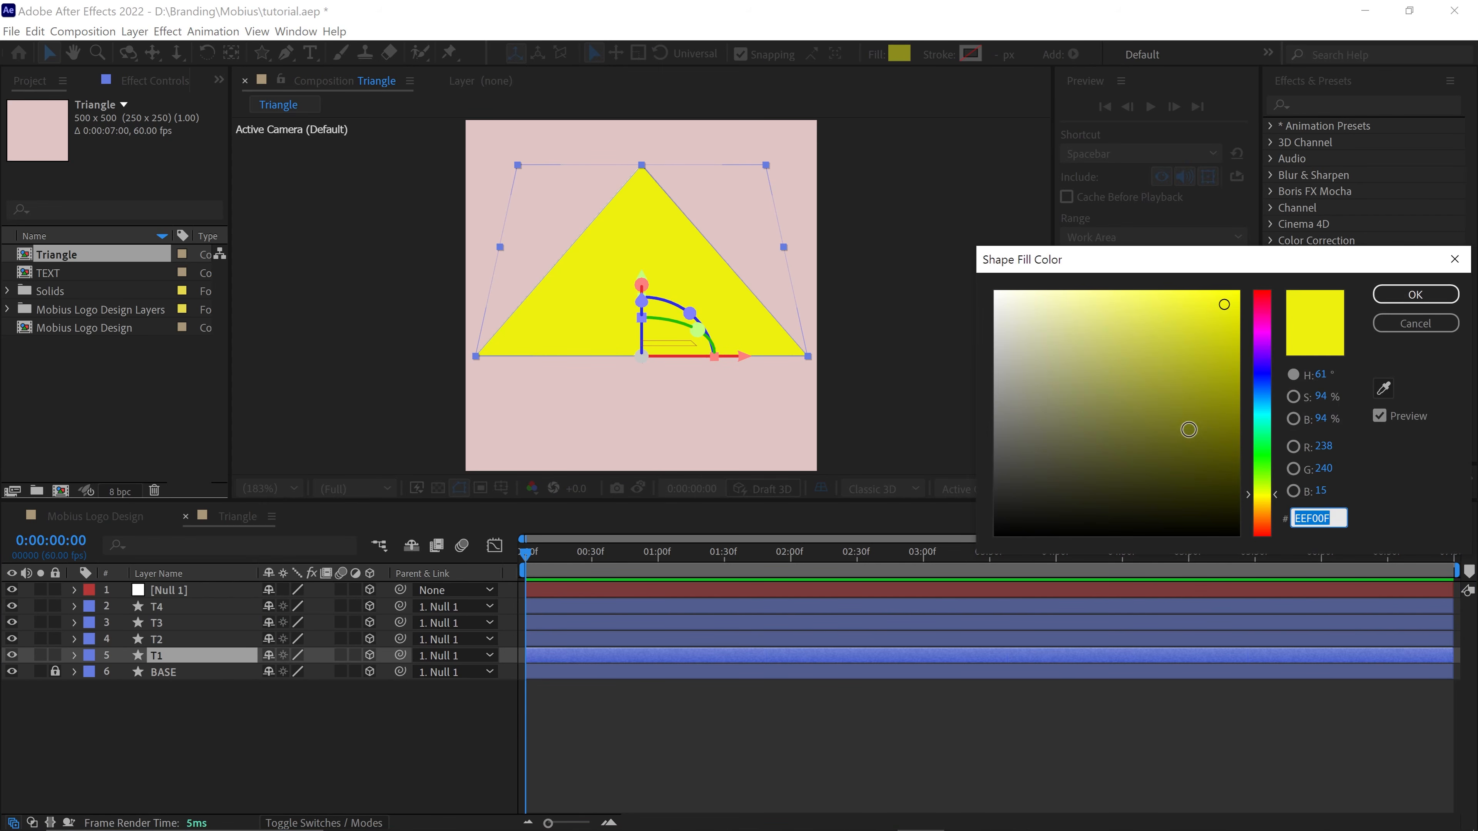
pyautogui.moveTo(1013, 513); pyautogui.dragTo(930, 594)
pyautogui.click(1416, 294)
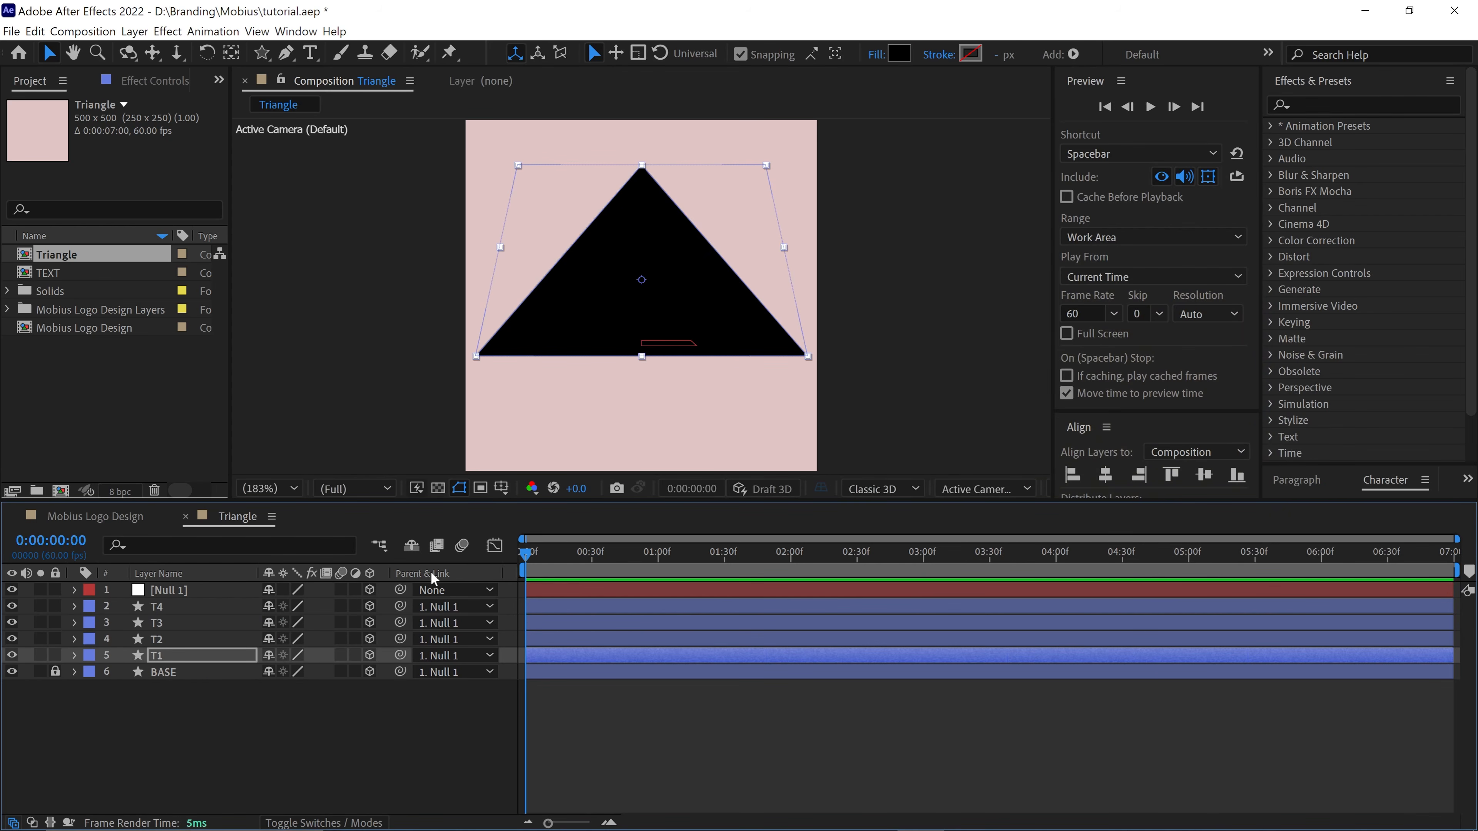
# Change the T3 triangle's fill color to yellow and deselect the layer
pyautogui.click(198, 608)
pyautogui.click(256, 622)
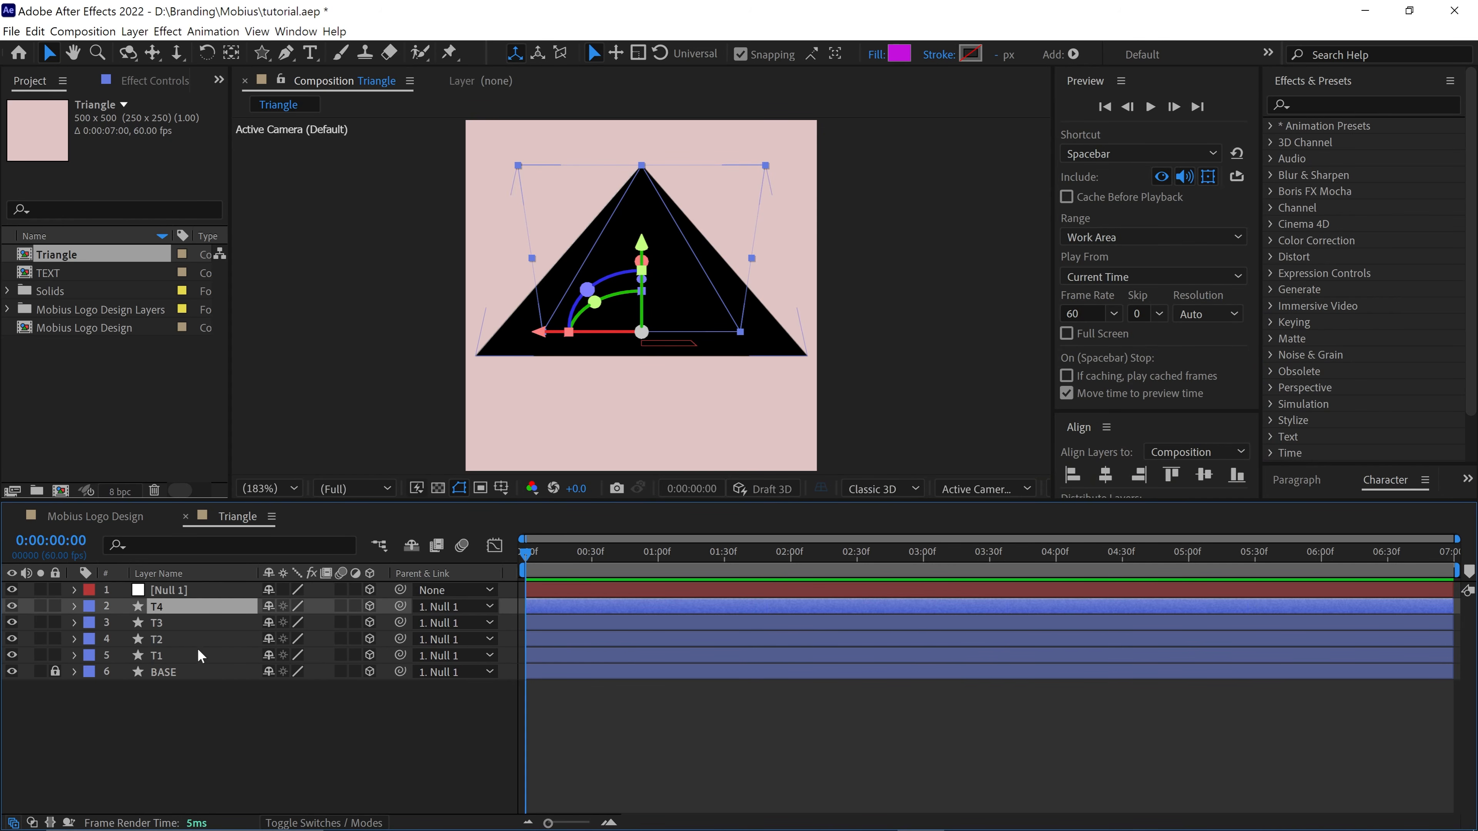
pyautogui.click(901, 55)
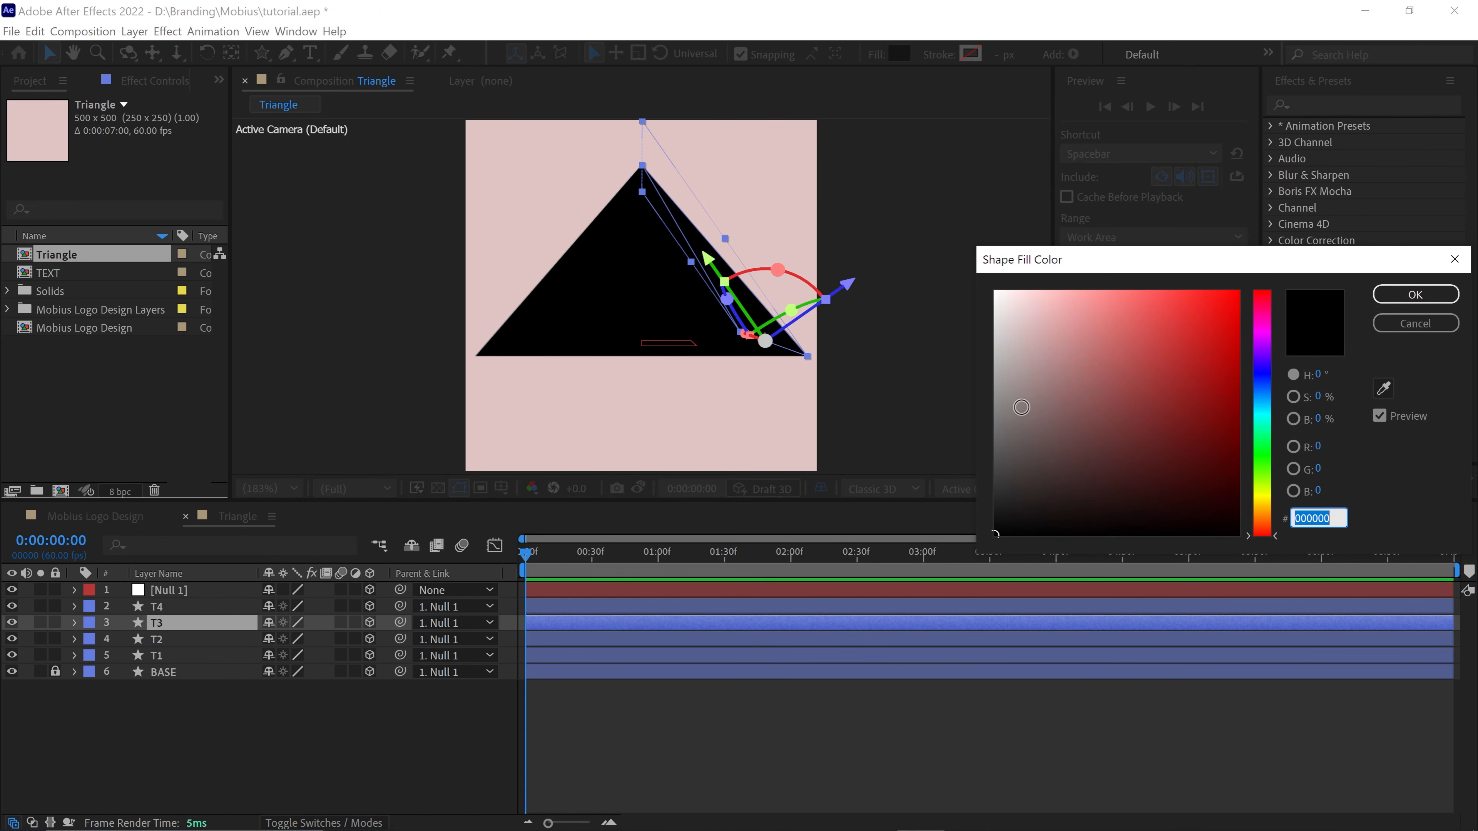
pyautogui.moveTo(1271, 432); pyautogui.dragTo(1263, 487)
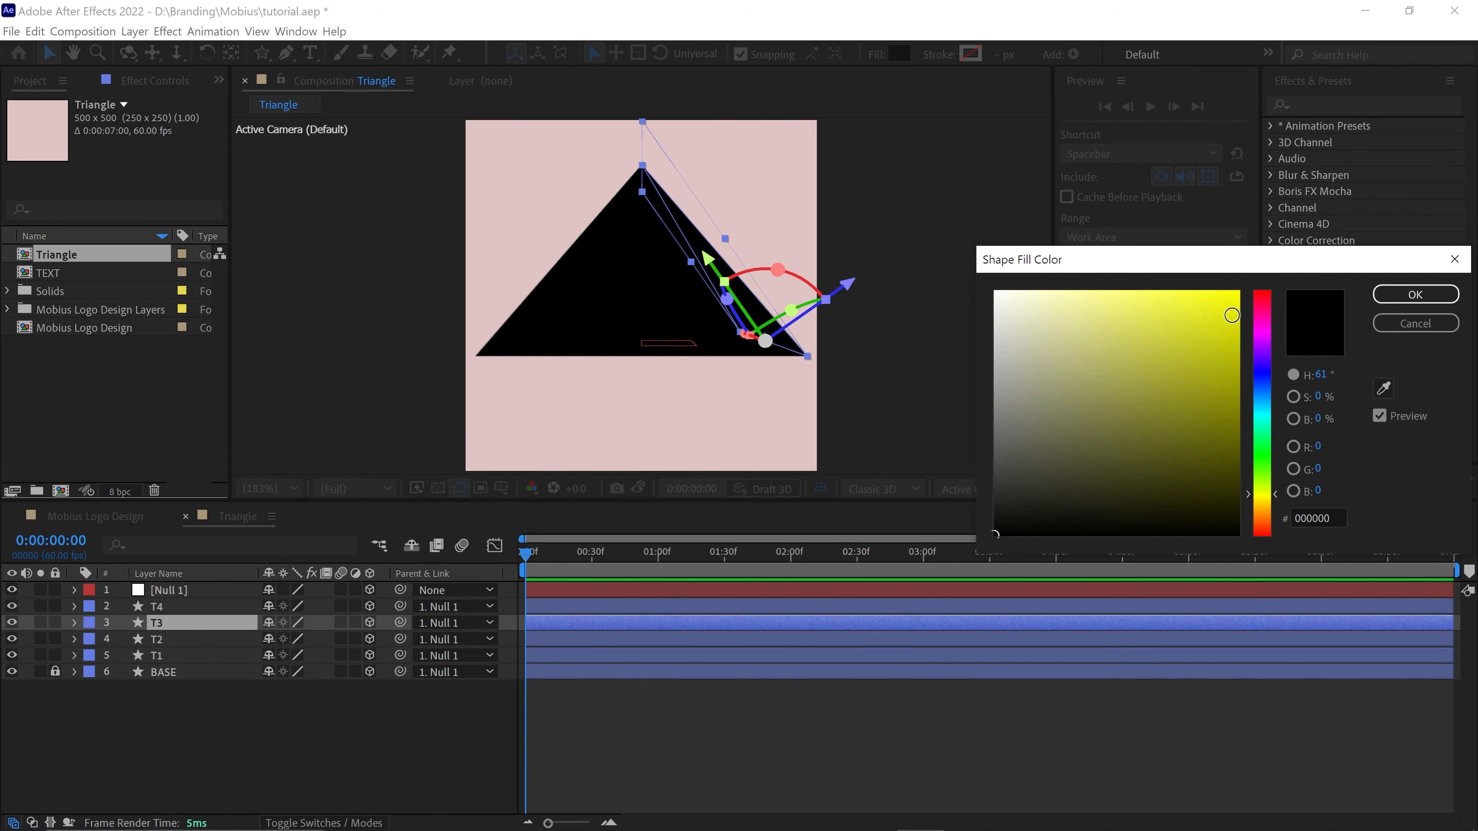
pyautogui.click(1232, 314)
pyautogui.click(1415, 294)
pyautogui.click(203, 724)
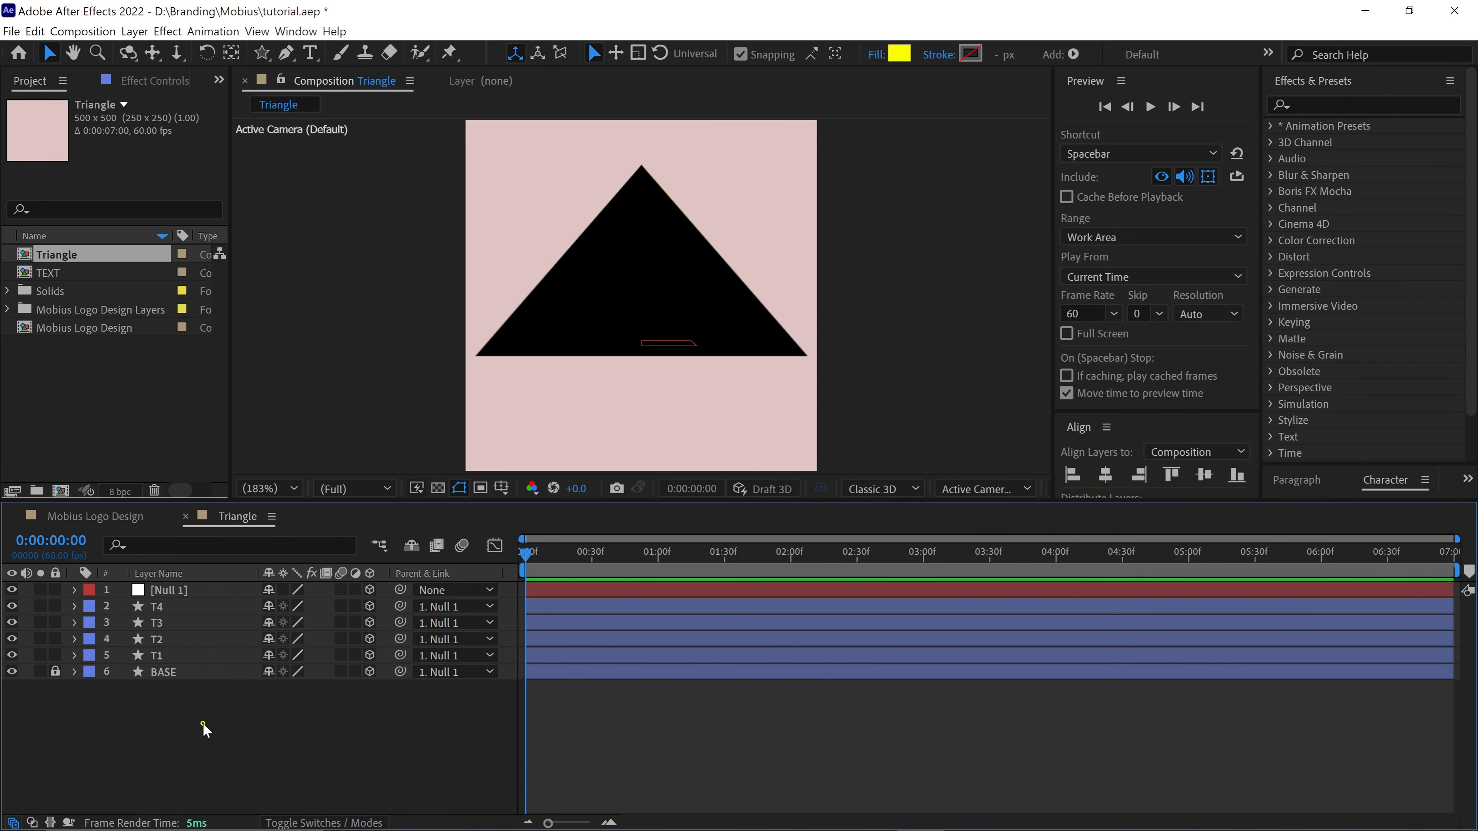
# Keyframe Null 1's Z Rotation from 0° at the composition start to one full turn (1x+0.0°) at 0:00:01:29
pyautogui.click(185, 589)
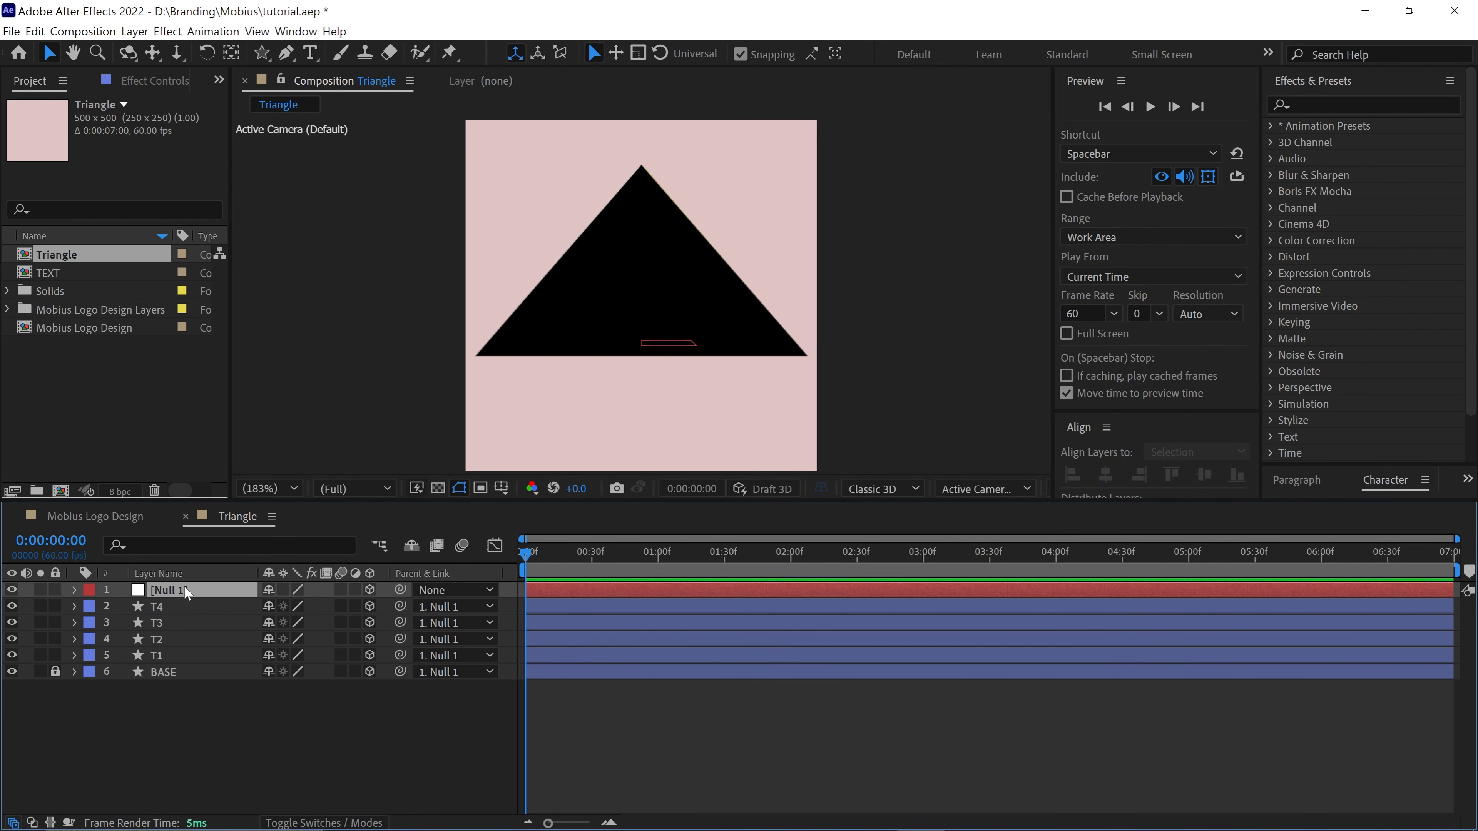
pyautogui.press('r')
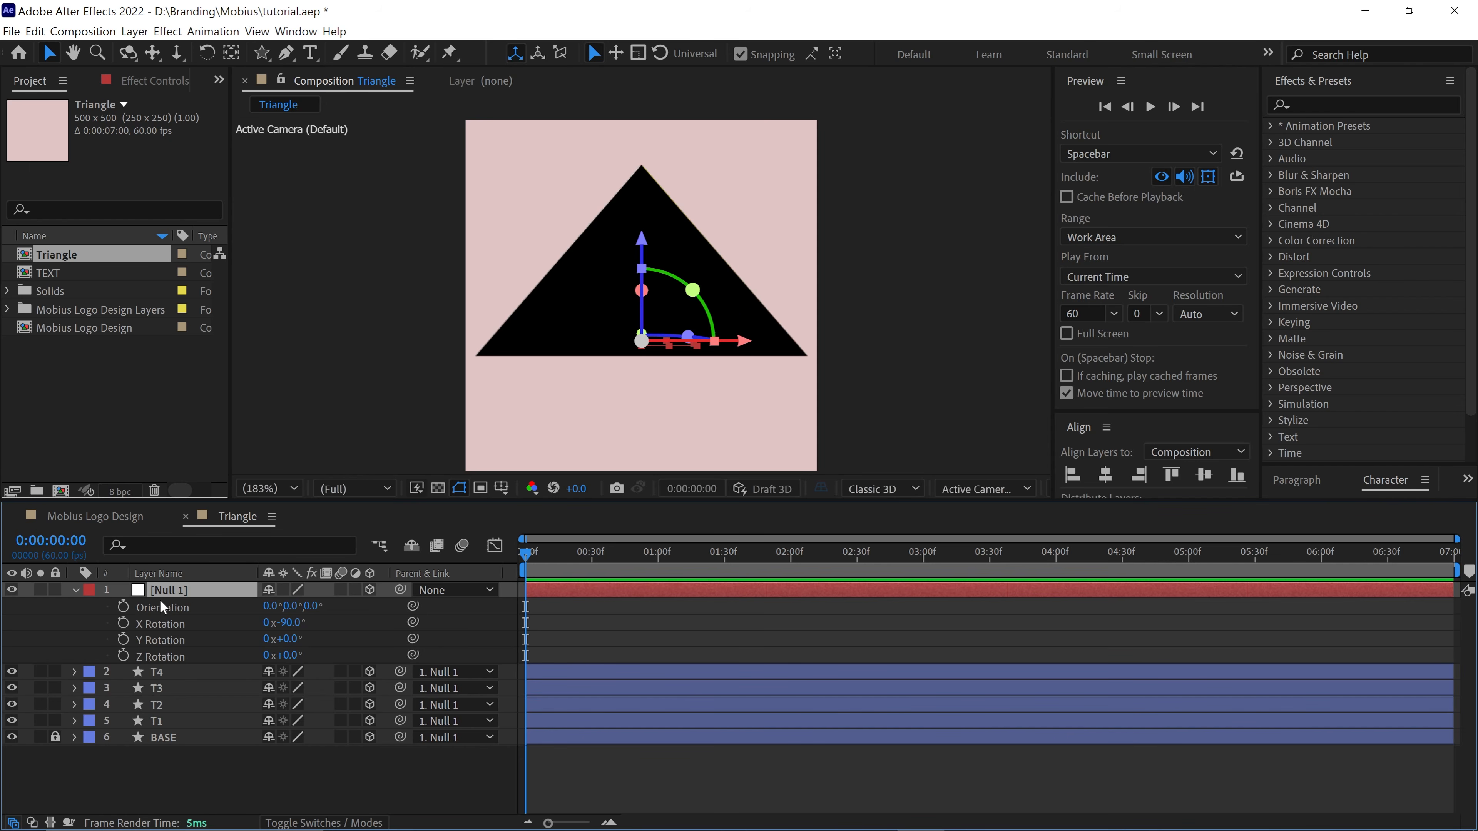
pyautogui.click(122, 656)
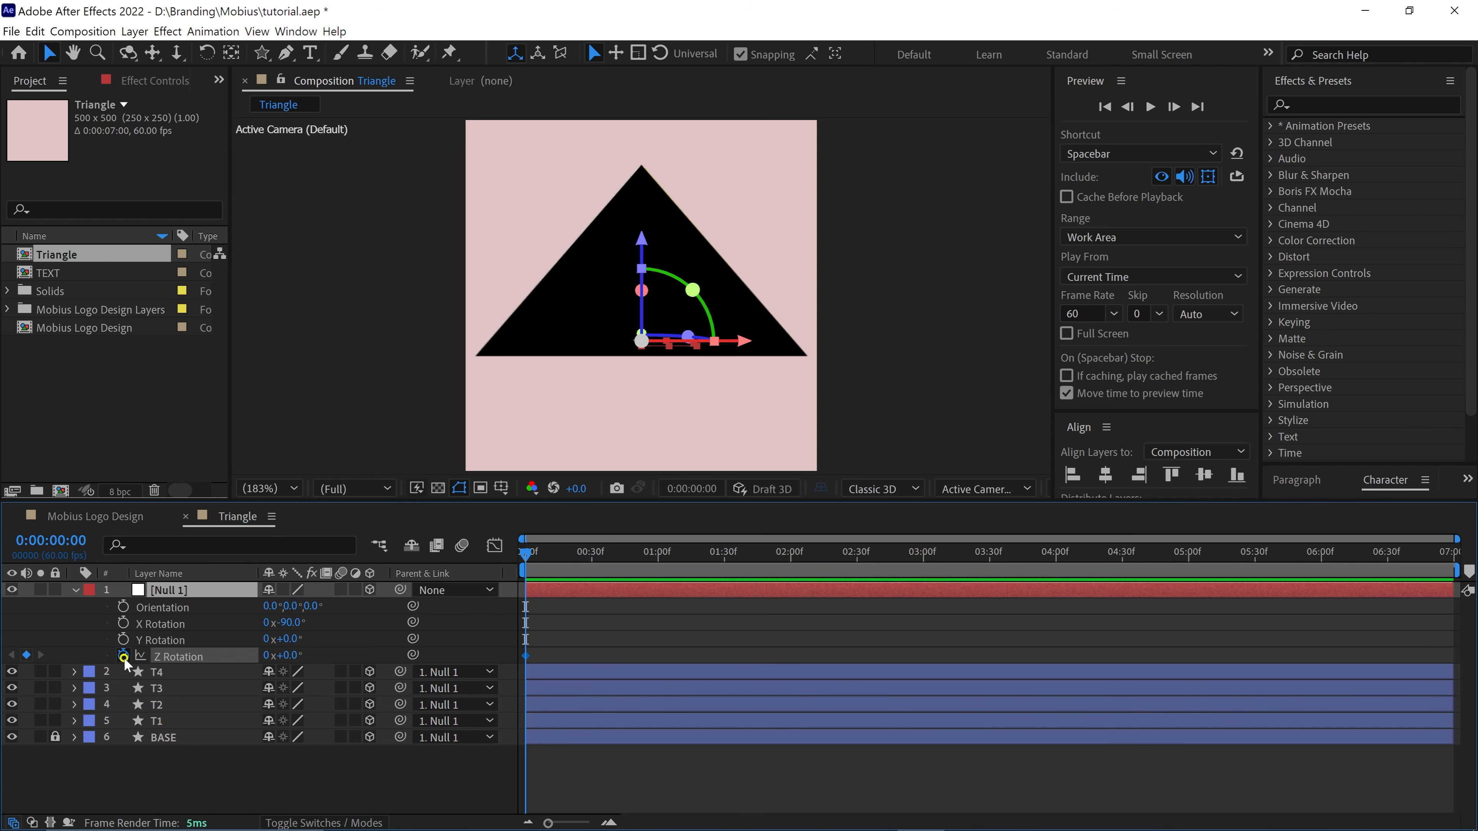
pyautogui.moveTo(592, 558); pyautogui.dragTo(721, 574)
pyautogui.click(270, 668)
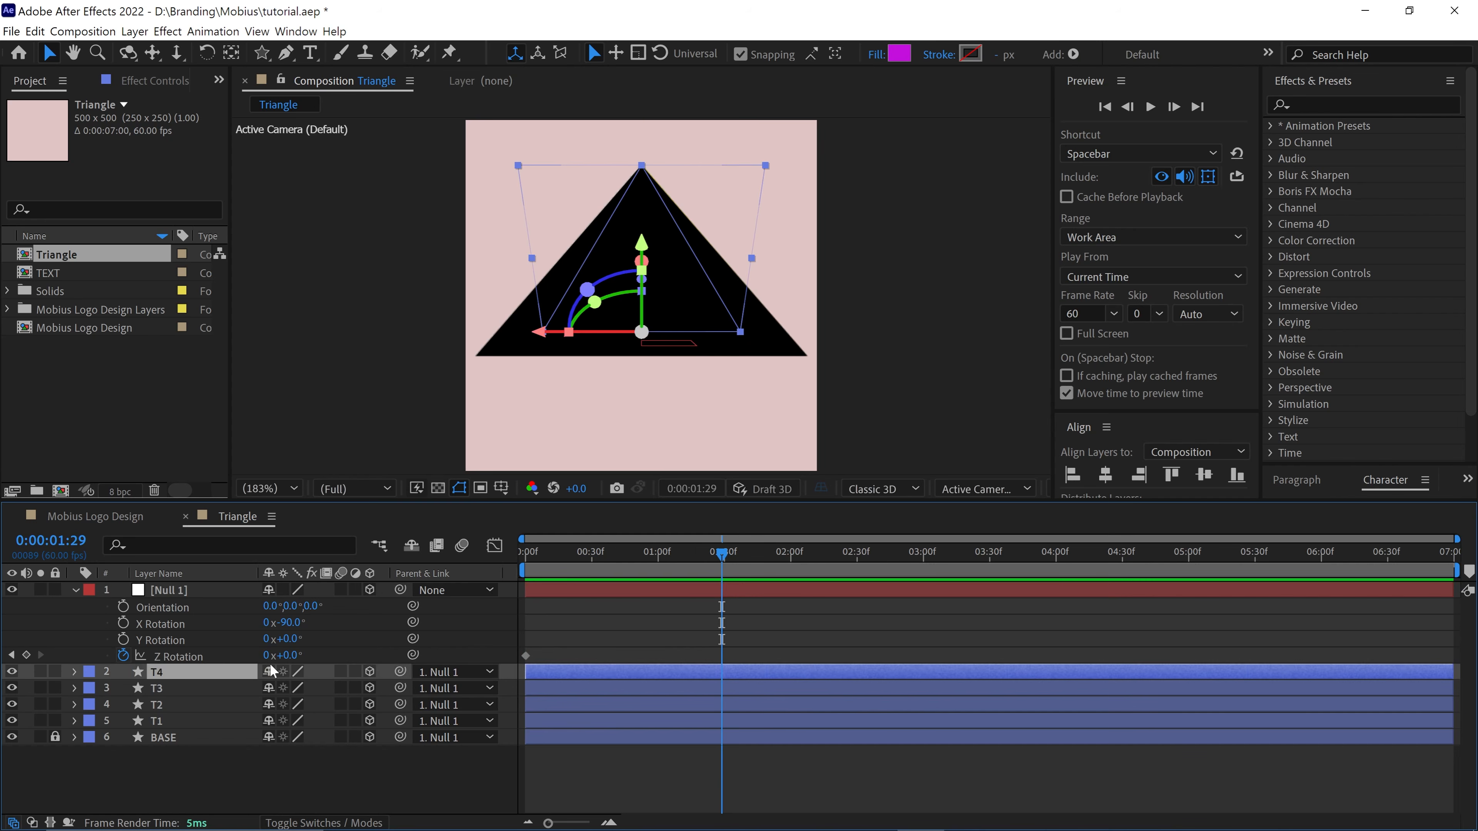
pyautogui.click(191, 592)
pyautogui.click(266, 656)
pyautogui.write('1')
pyautogui.click(301, 793)
# End the work area at 0:00:01:29 and preview the pyramid's rotation
pyautogui.press('n')
pyautogui.press('space')
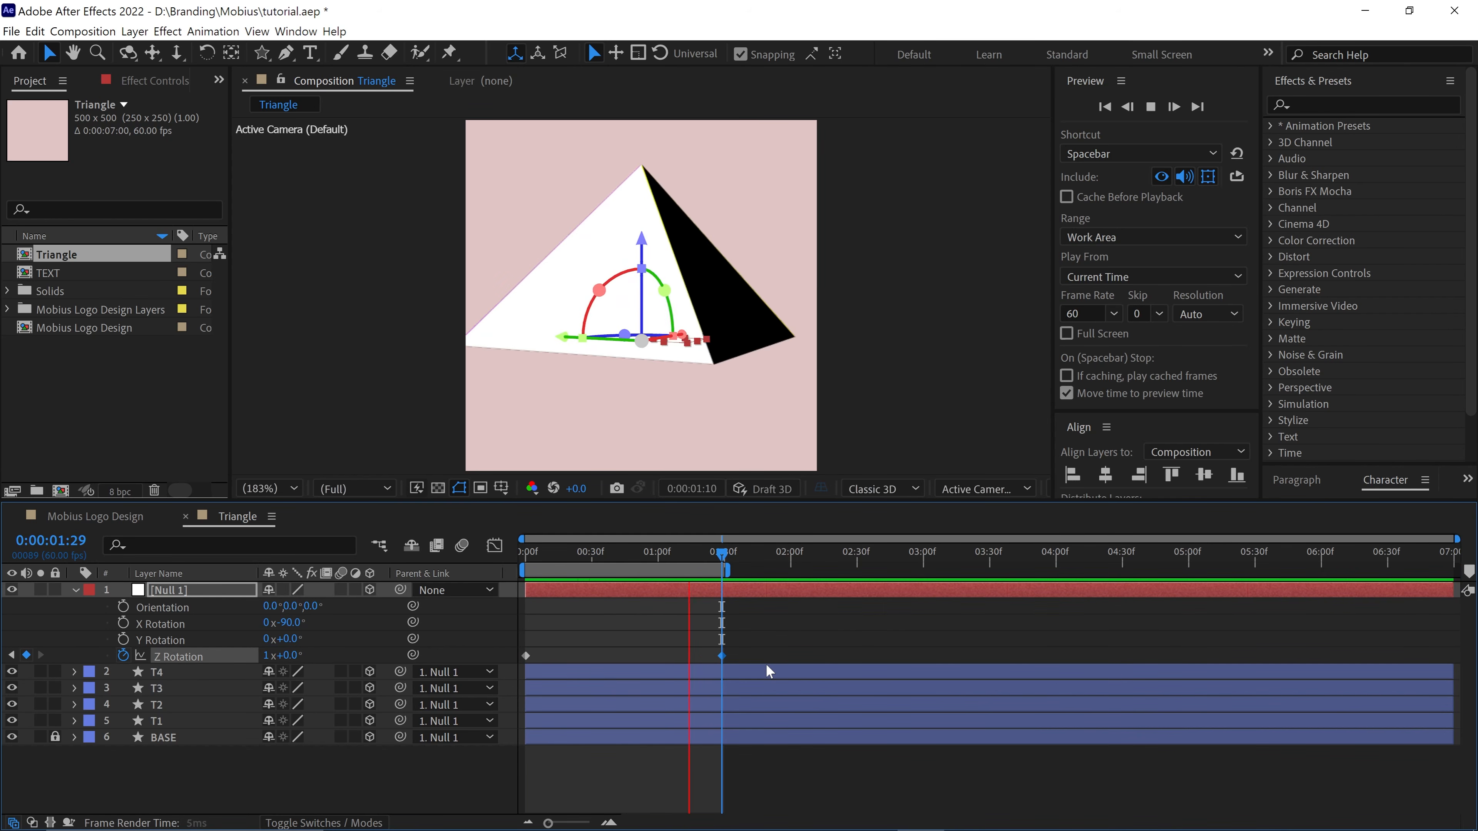
pyautogui.press('space')
# Easy-ease both Z Rotation keyframes, reshape their speed graph to peak early with a long slow-down, and preview from the start
pyautogui.press('u')
pyautogui.moveTo(747, 603); pyautogui.dragTo(504, 621)
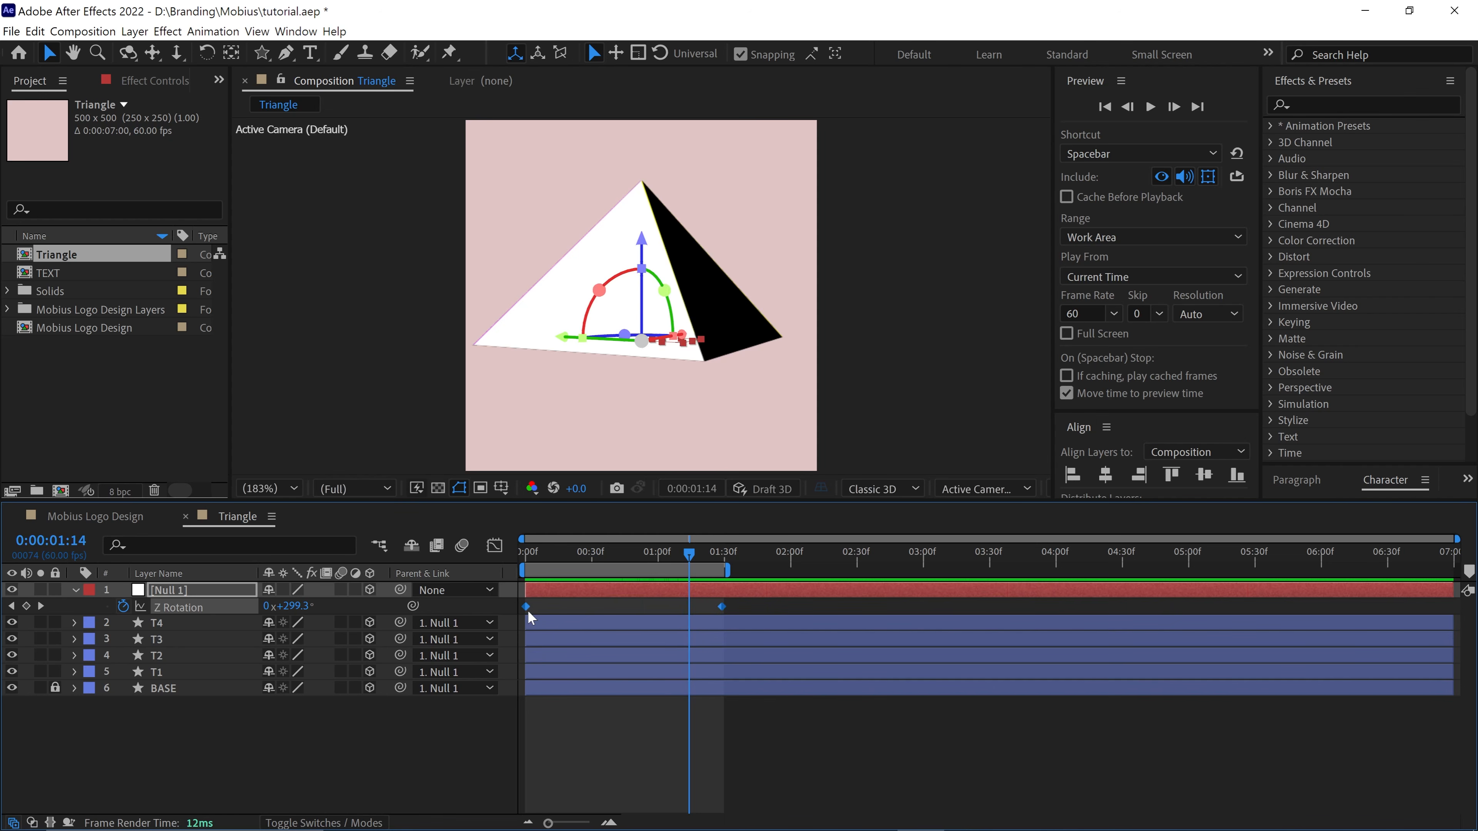
pyautogui.press('F9')
pyautogui.click(495, 545)
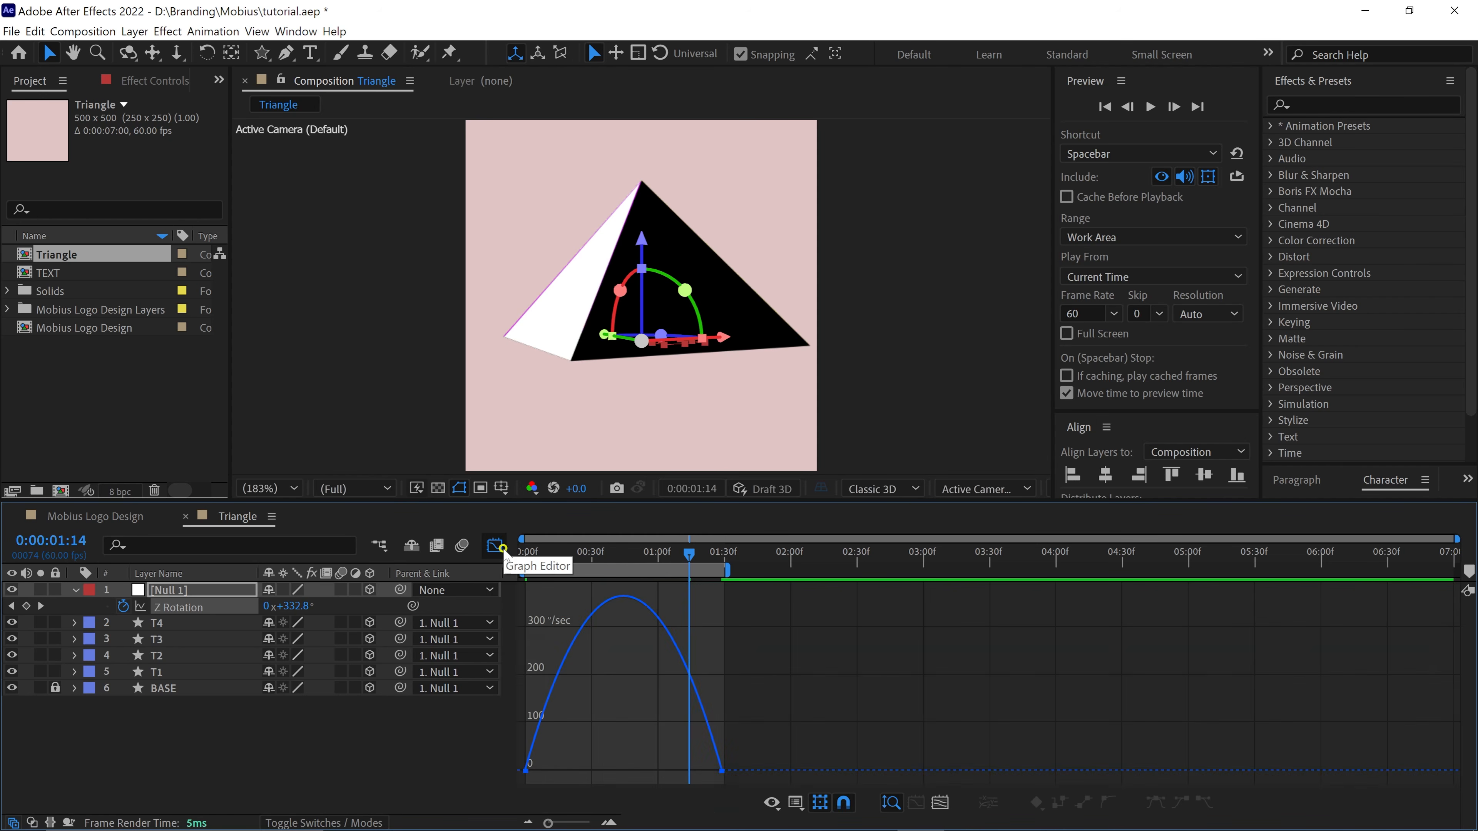
pyautogui.moveTo(738, 758); pyautogui.dragTo(656, 771)
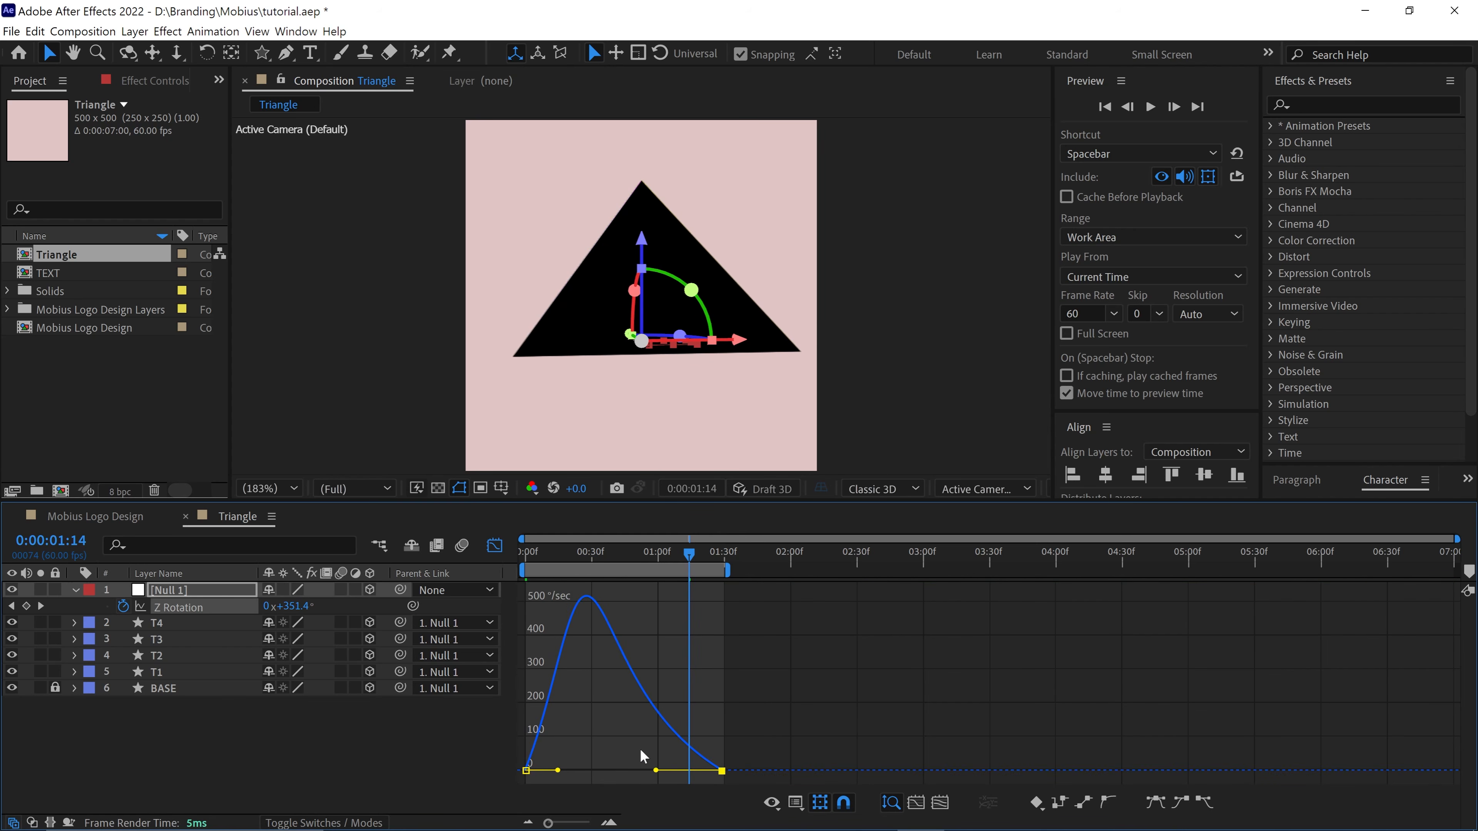
pyautogui.moveTo(569, 554); pyautogui.dragTo(514, 565)
pyautogui.press('space')
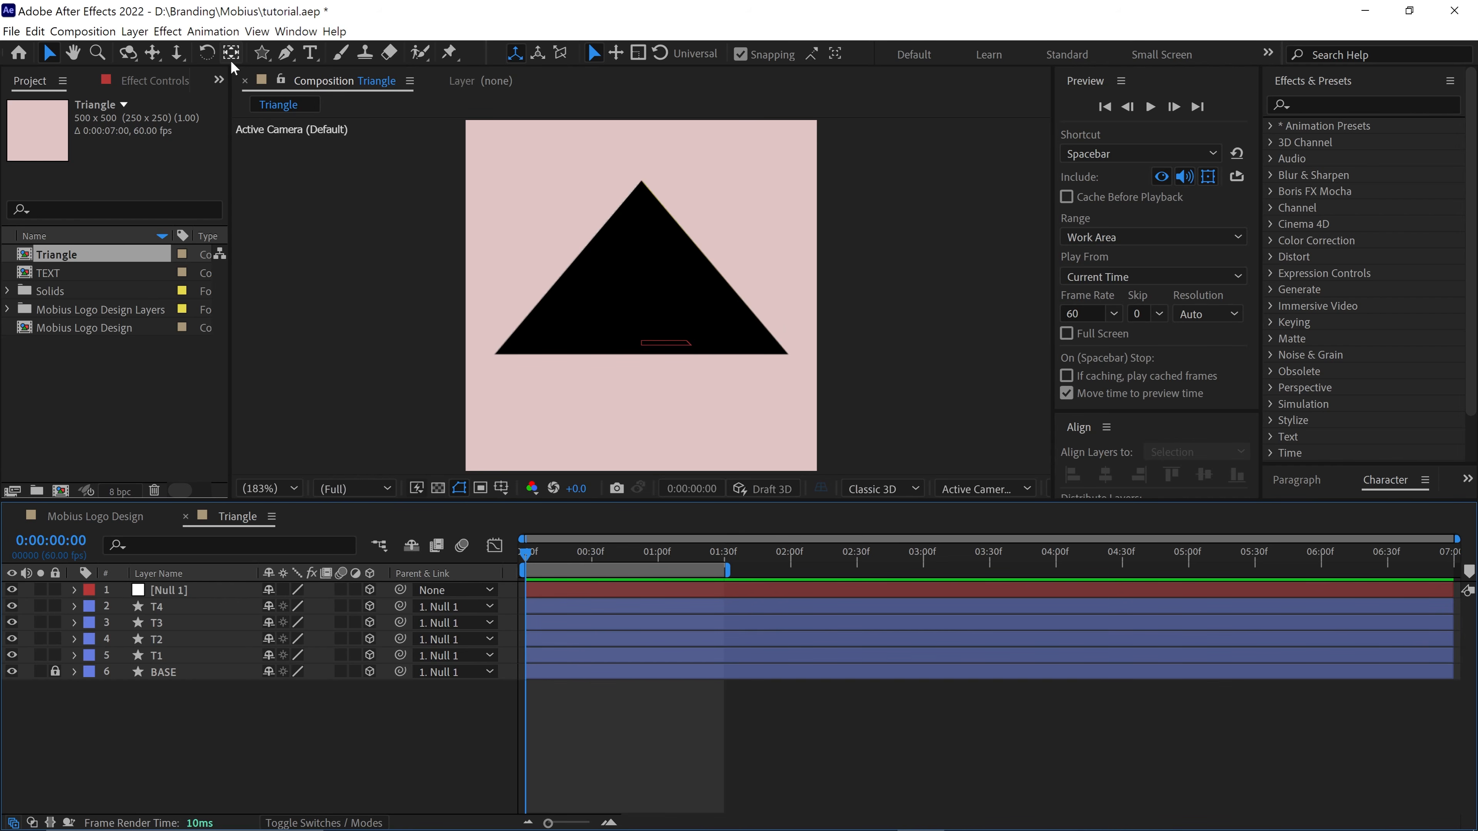
# Set up the Ellipse tool with no fill and a solid color stroke
pyautogui.click(262, 53)
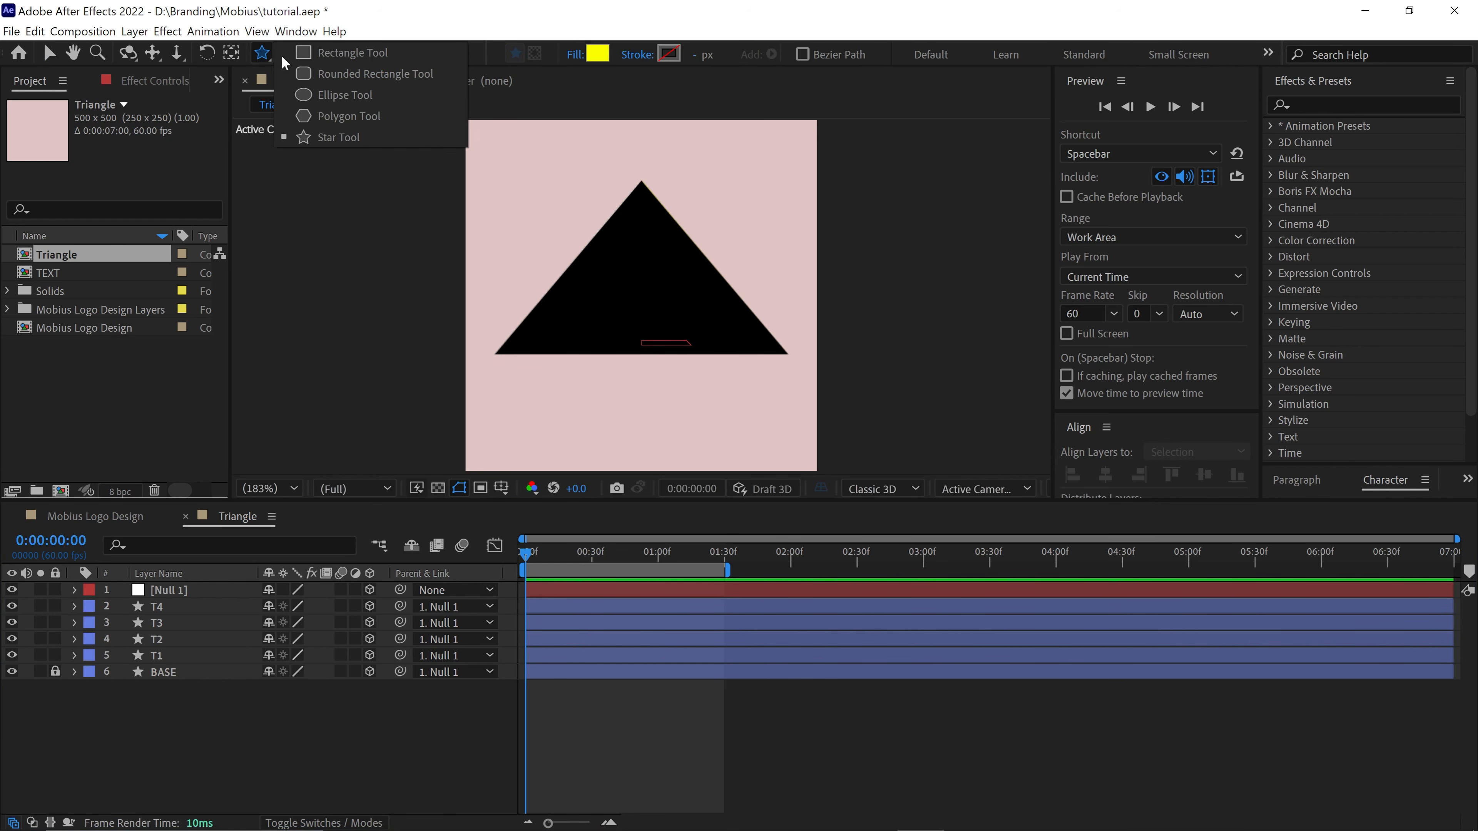
pyautogui.click(328, 95)
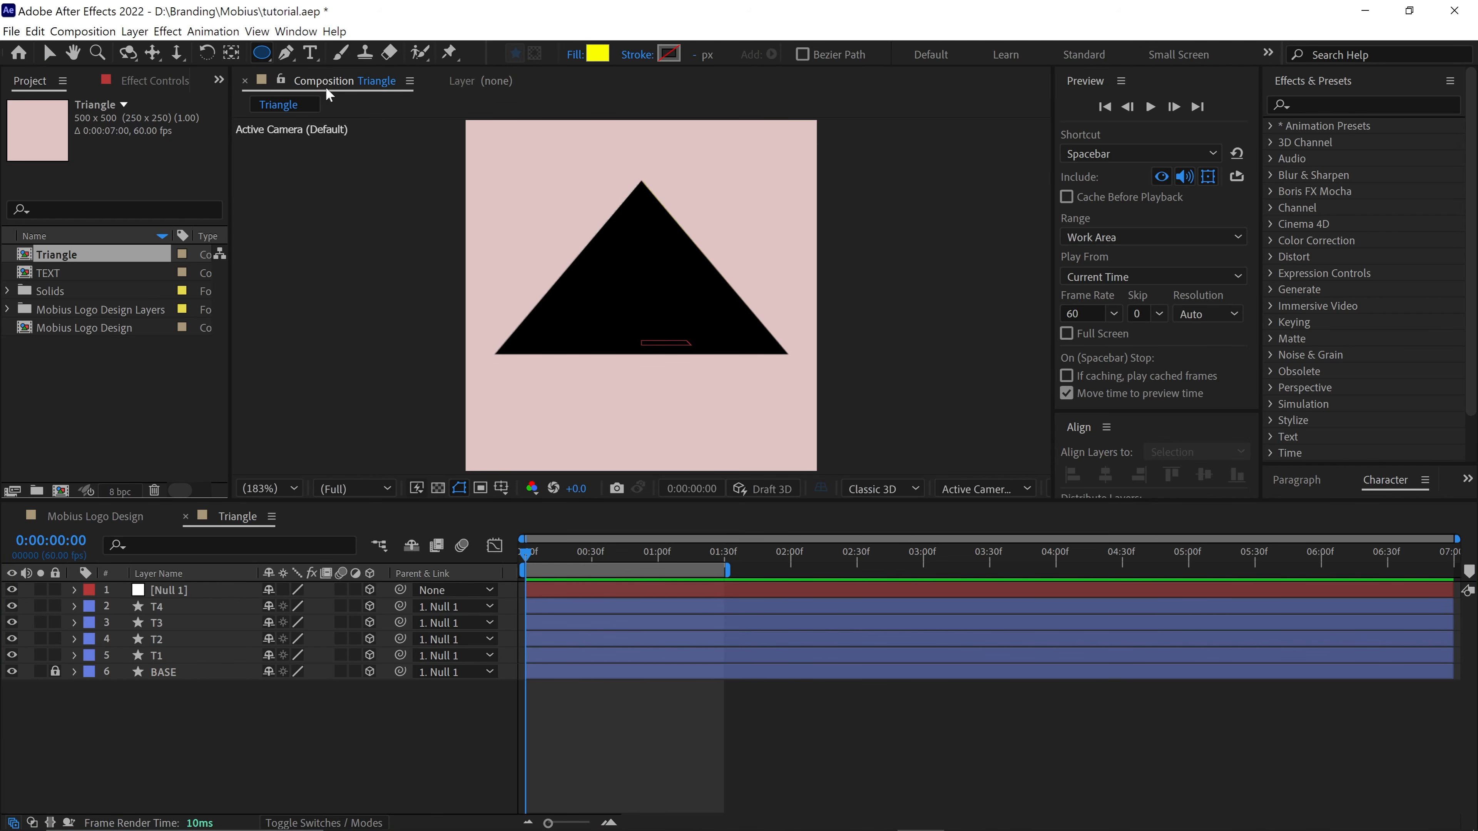
pyautogui.click(577, 56)
pyautogui.click(968, 153)
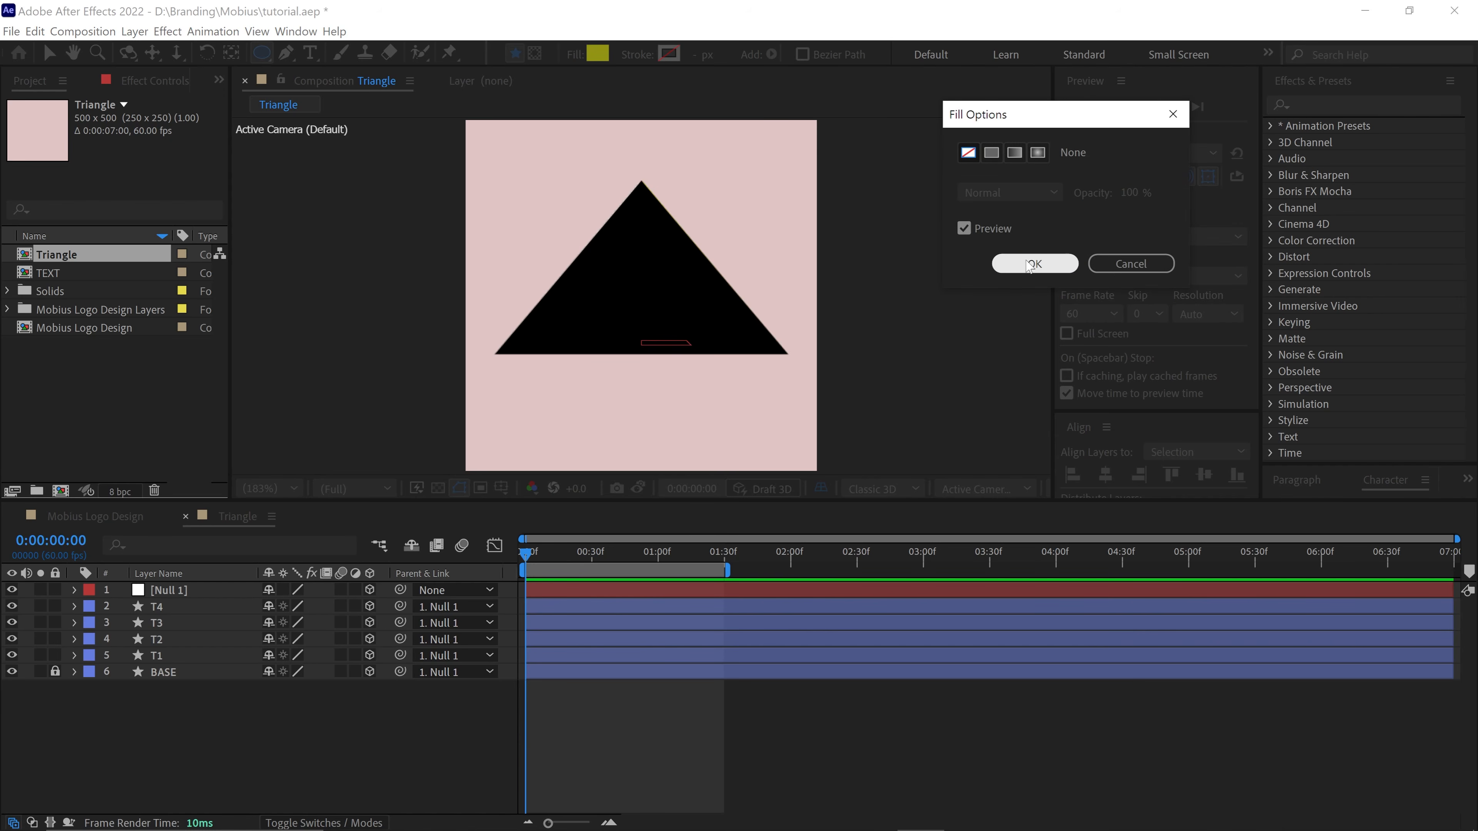
pyautogui.click(1028, 264)
pyautogui.click(640, 57)
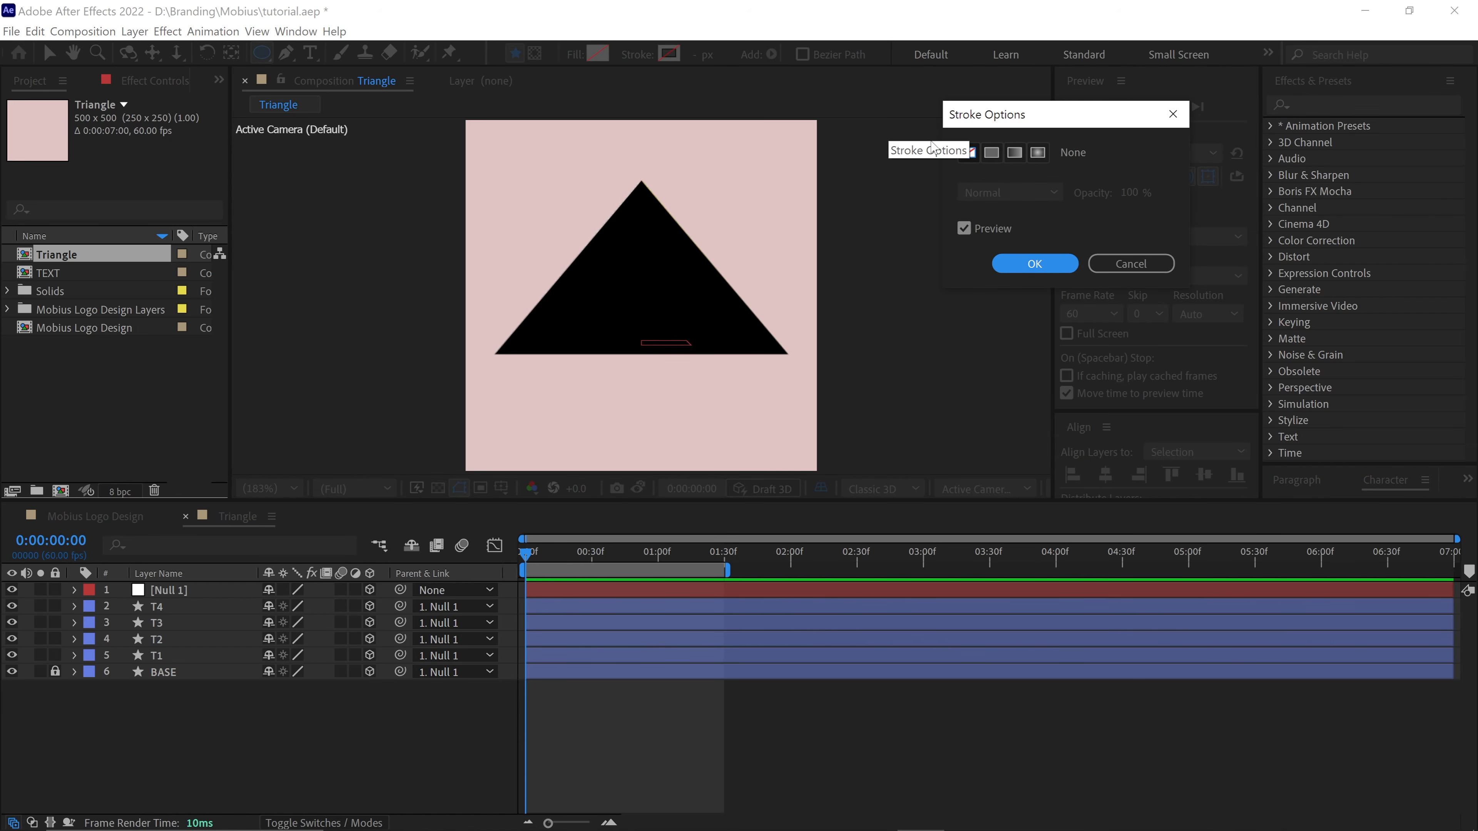
pyautogui.click(991, 152)
pyautogui.click(1027, 265)
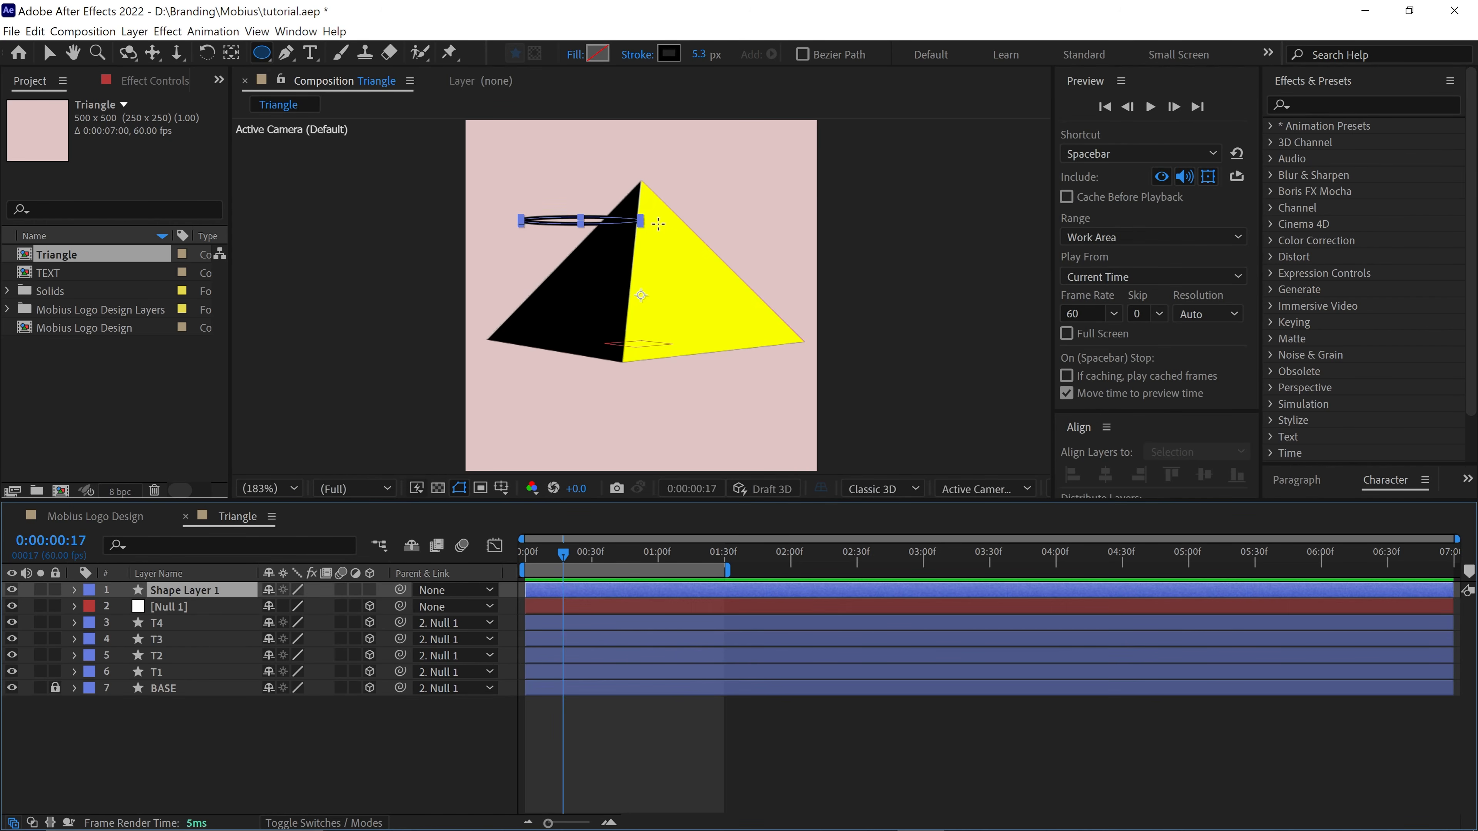
# Draw a wide, flat ellipse around the pyramid's upper half, center it horizontally in the composition, and lower it slightly
pyautogui.moveTo(582, 224); pyautogui.dragTo(780, 245)
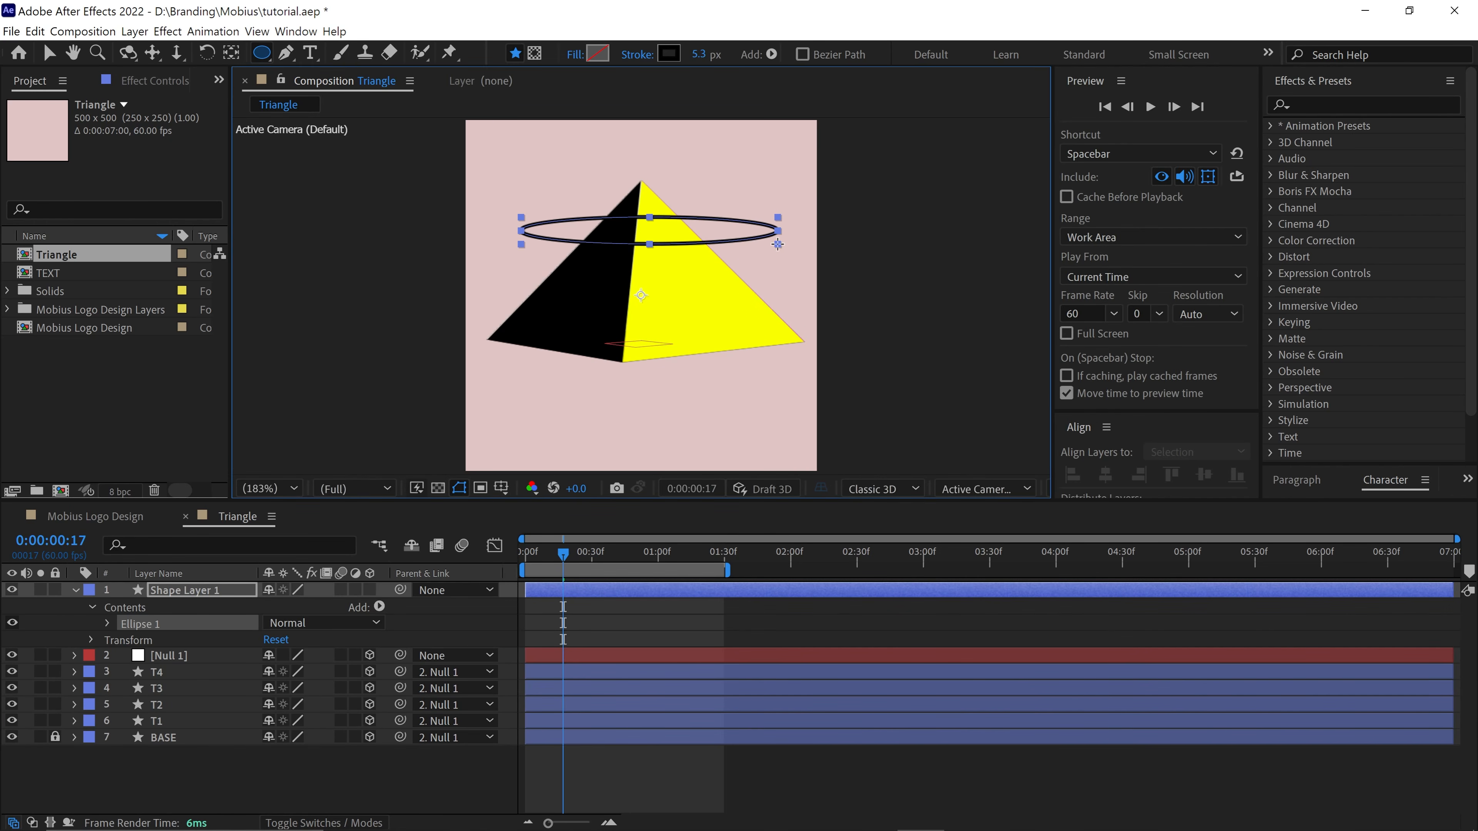
pyautogui.press('v')
pyautogui.click(1106, 478)
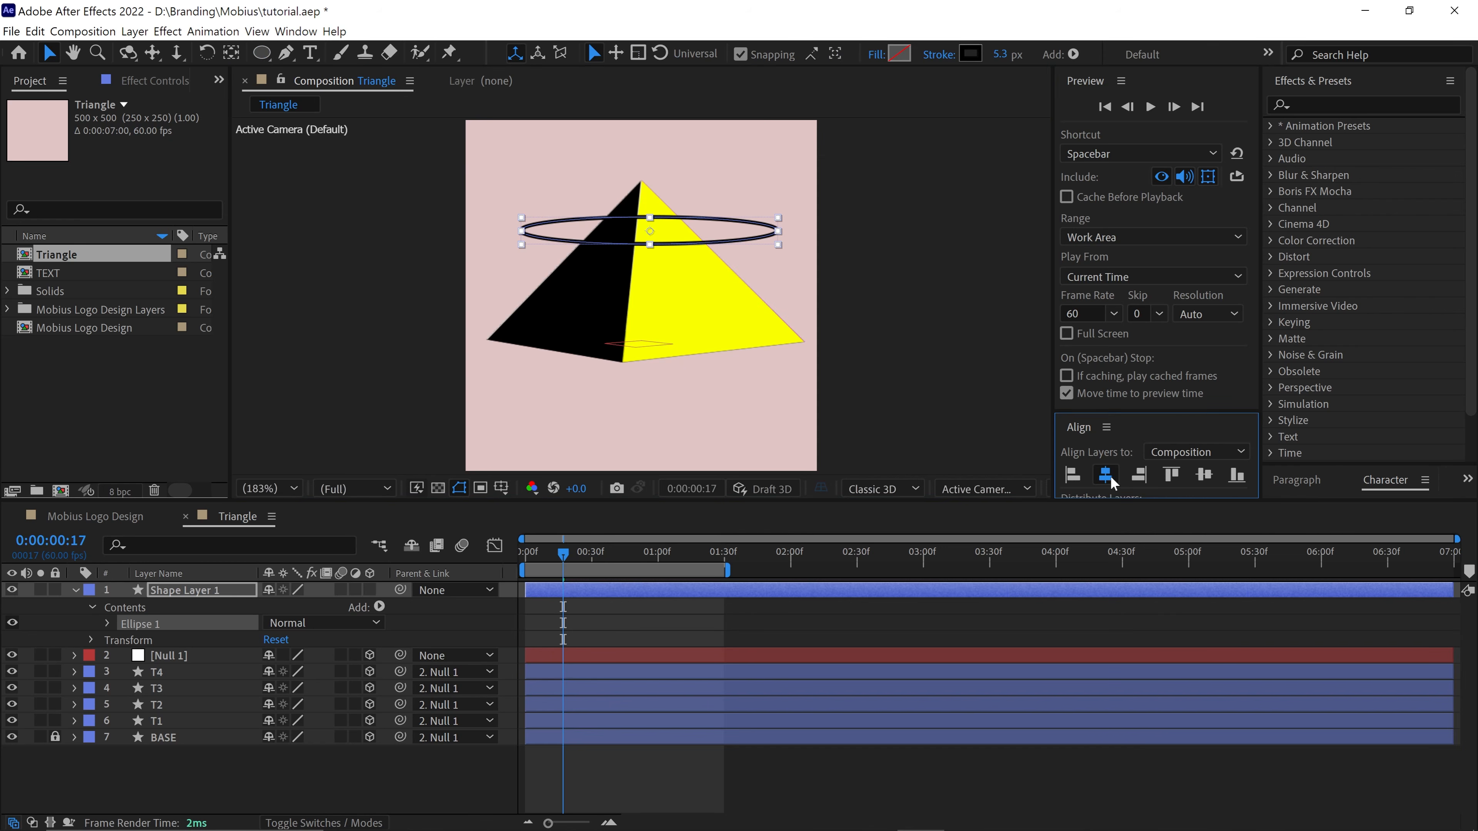
pyautogui.moveTo(691, 242); pyautogui.dragTo(691, 263)
# Return to the composition start and rename the new ellipse layer Ring1
pyautogui.moveTo(560, 554); pyautogui.dragTo(532, 543)
pyautogui.click(226, 592)
pyautogui.press('Return')
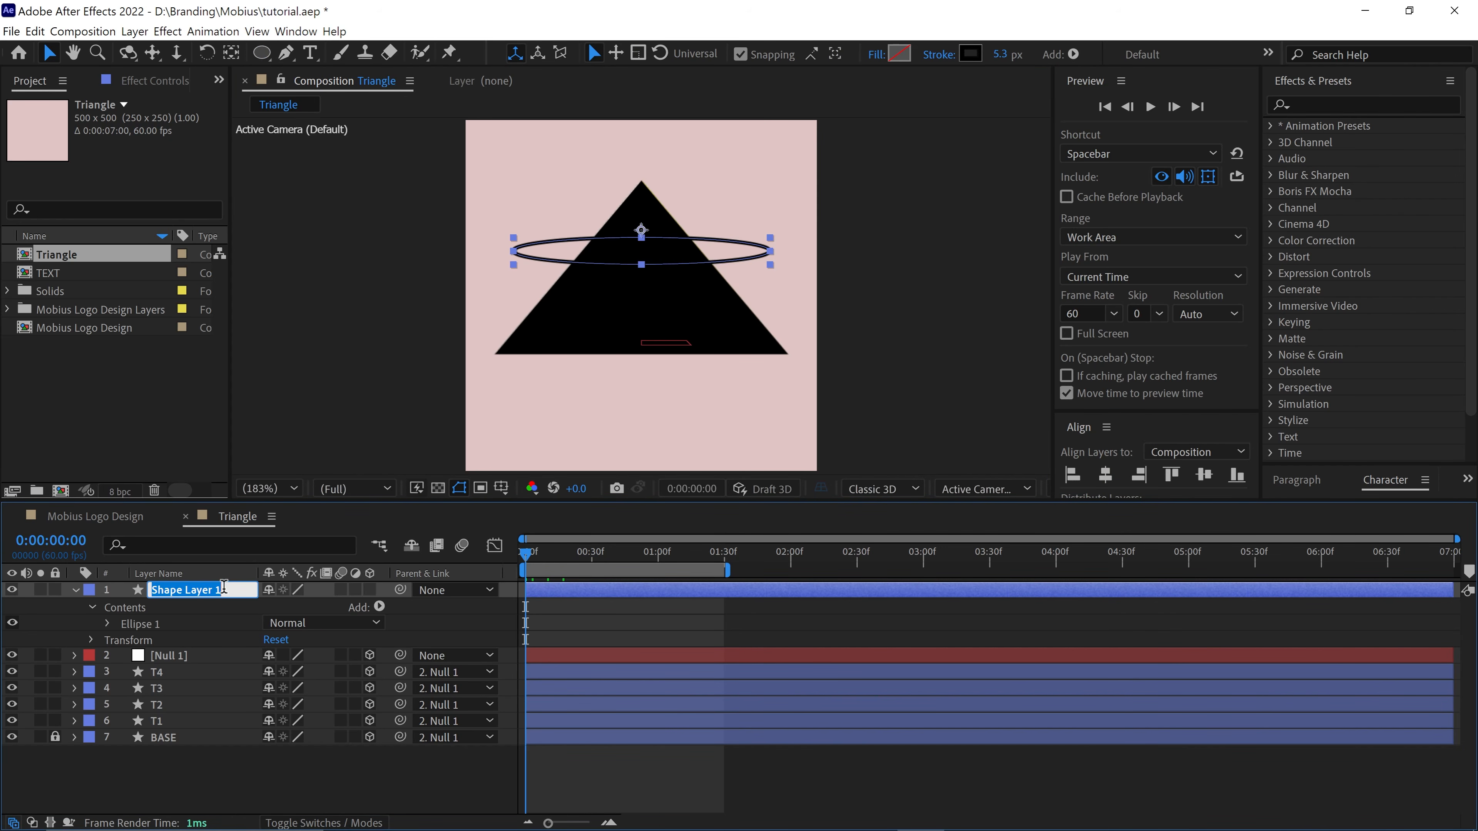
pyautogui.write('Ring1')
pyautogui.press('Return')
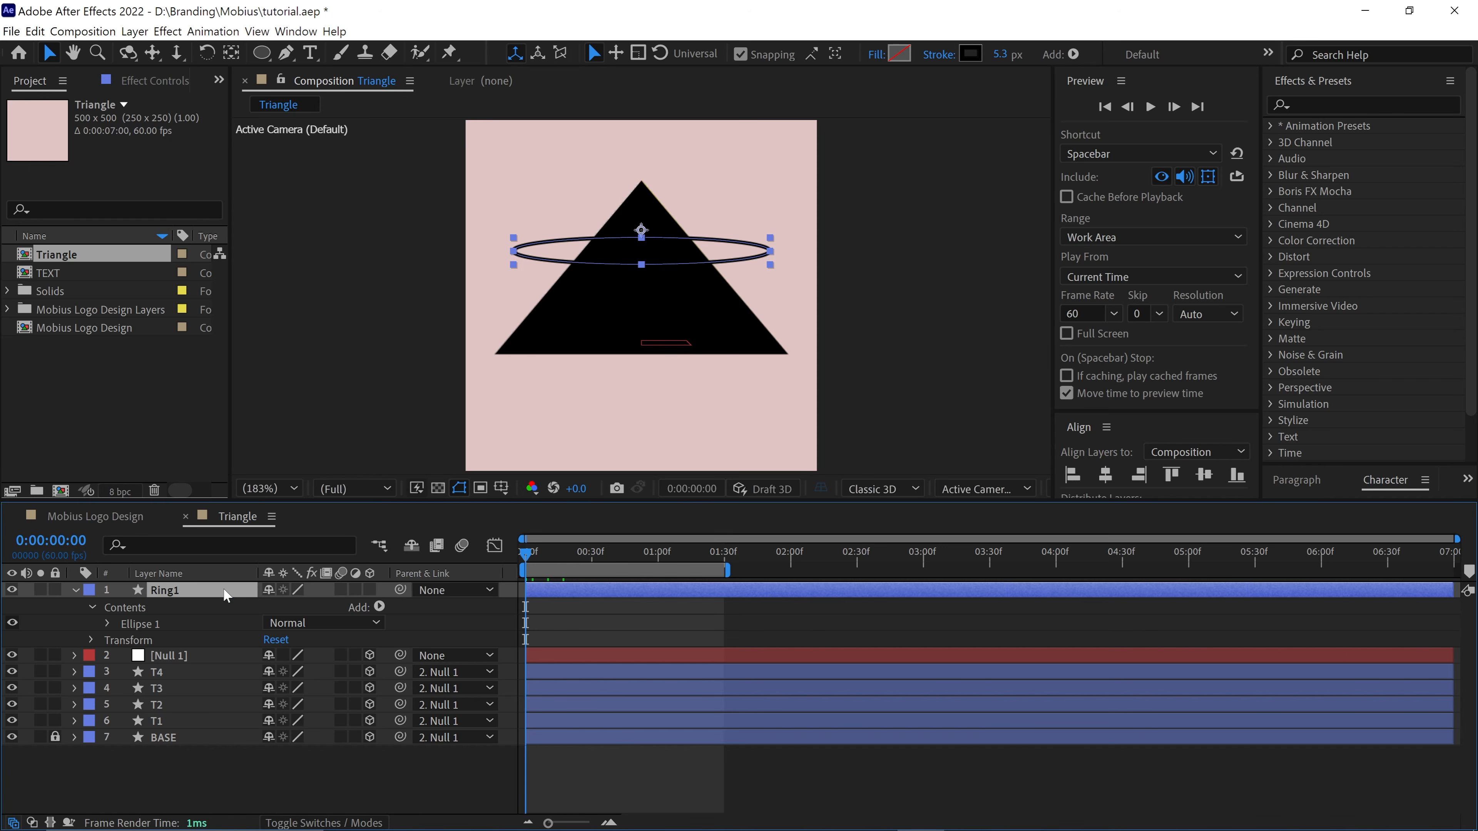
# Add Trim Paths to Ring1 and keyframe both Start and End at 0% at the composition start
pyautogui.click(73, 592)
pyautogui.click(1073, 54)
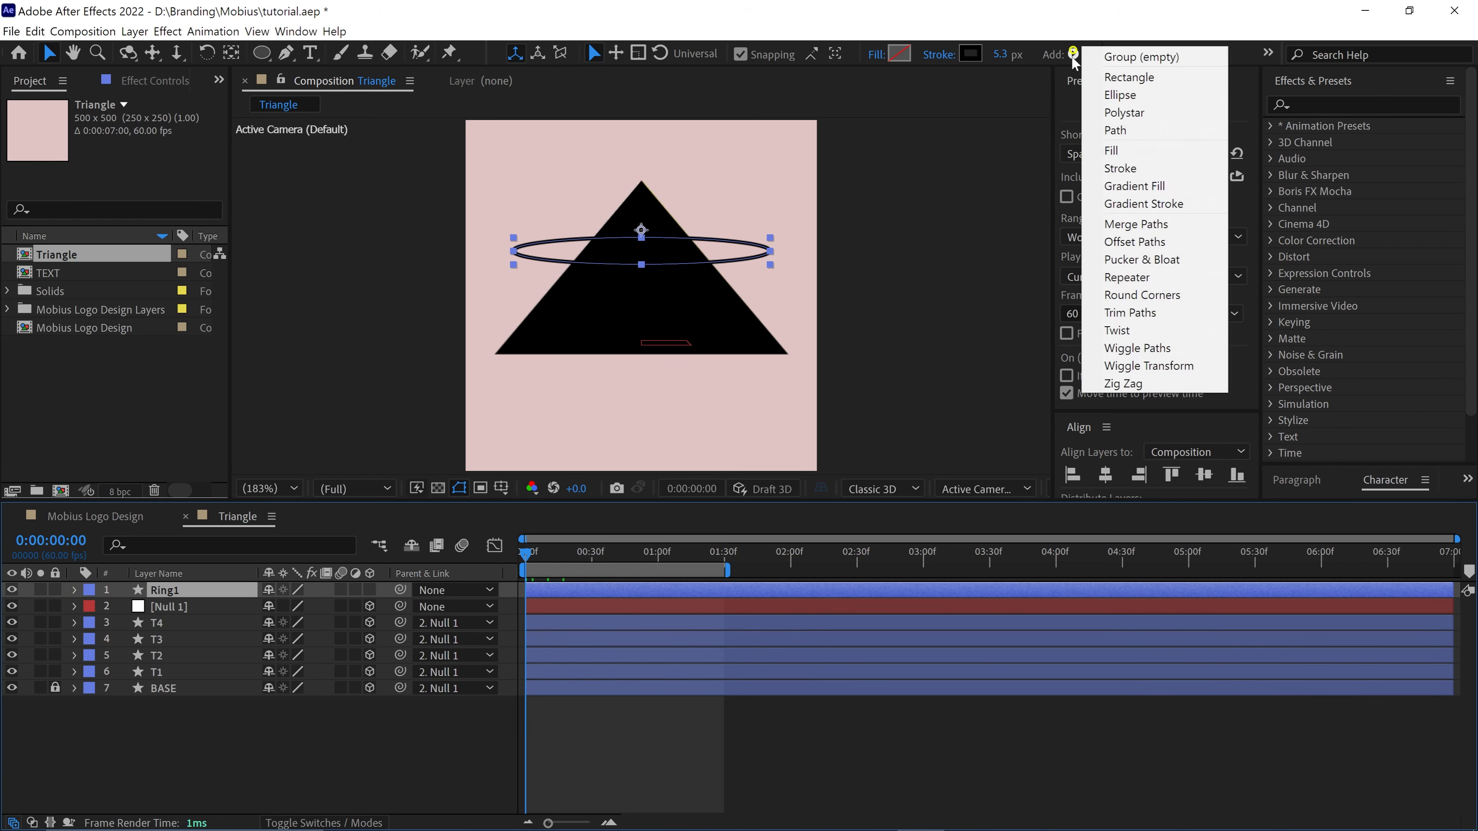
pyautogui.click(1130, 312)
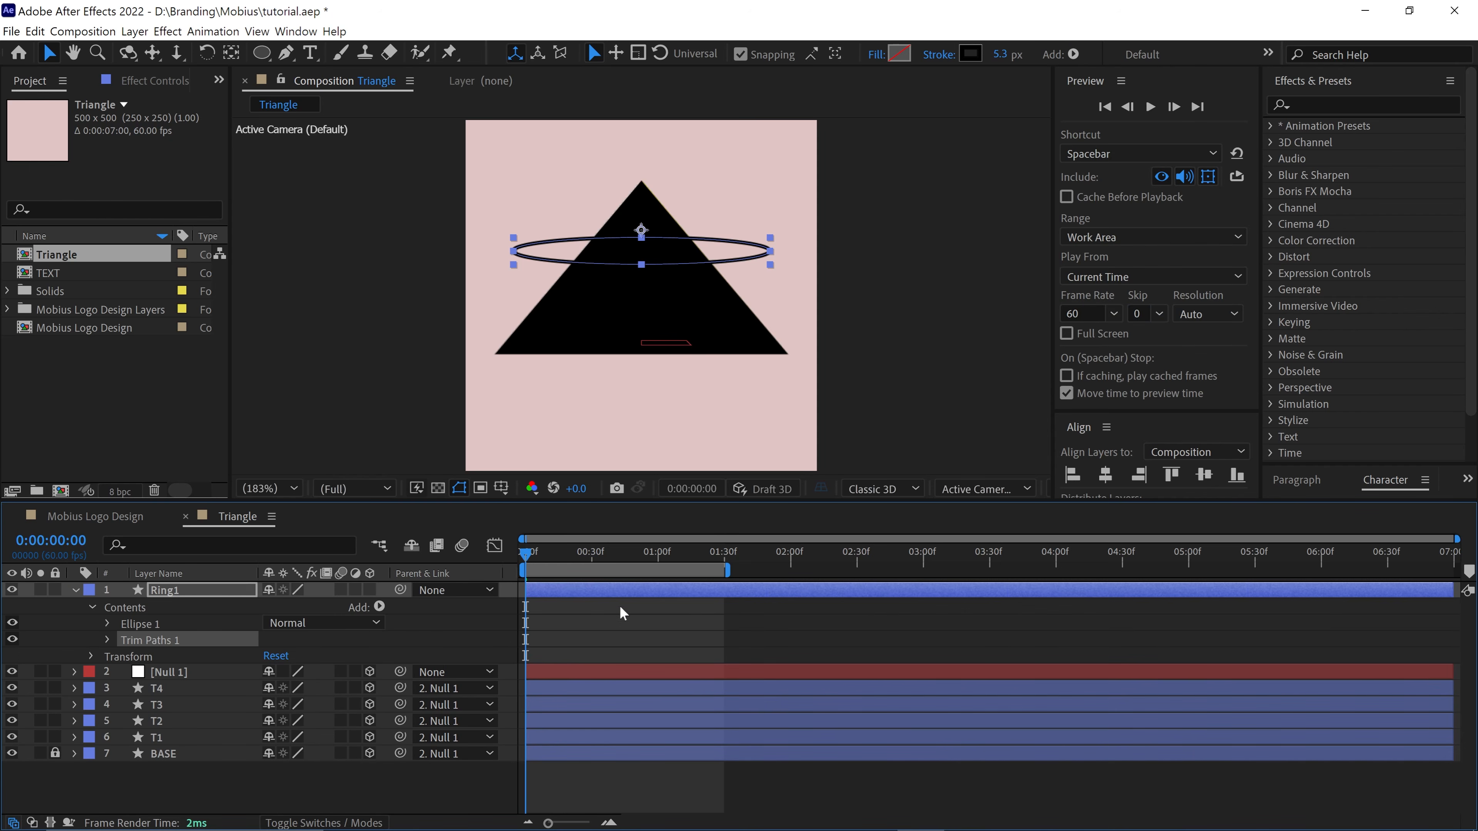
pyautogui.click(108, 639)
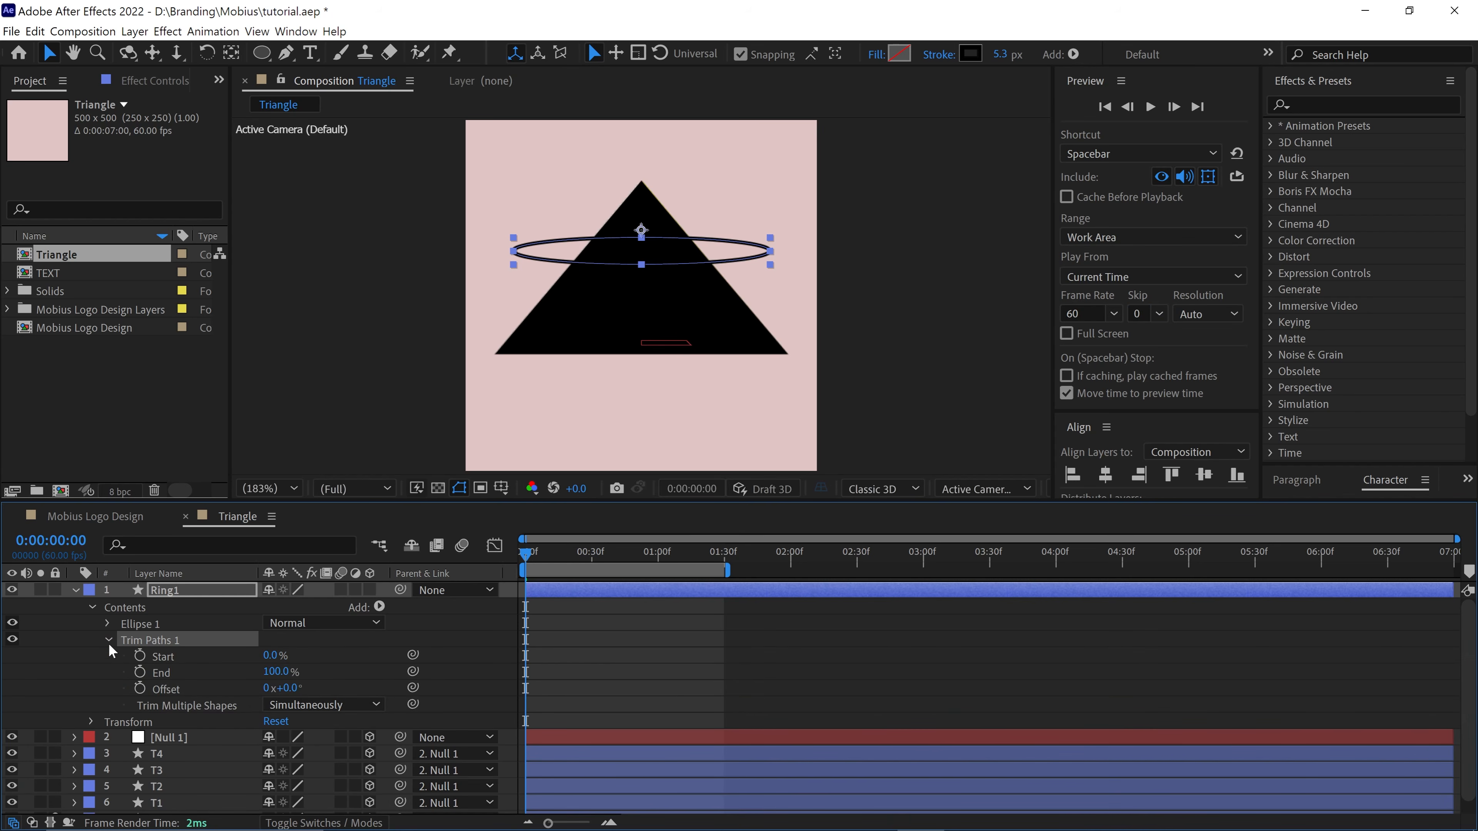
pyautogui.click(139, 657)
pyautogui.click(140, 673)
pyautogui.moveTo(281, 675); pyautogui.dragTo(183, 686)
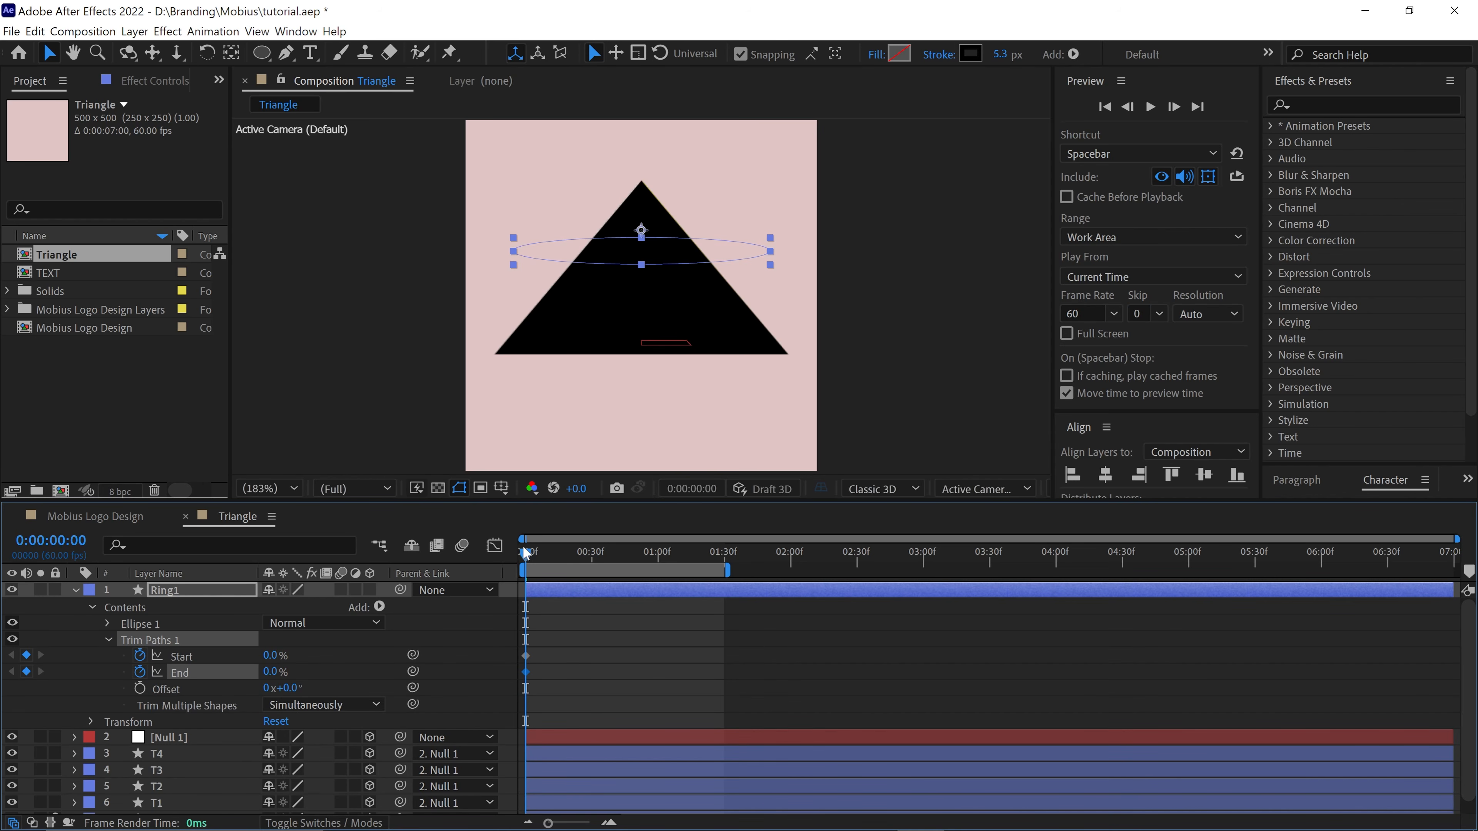
# Keyframe Trim Paths Start and End at 100% at 0:00:00:57, delaying Start's first keyframe and moving End's last keyframe slightly earlier
pyautogui.moveTo(524, 549); pyautogui.dragTo(652, 558)
pyautogui.moveTo(279, 673); pyautogui.dragTo(394, 665)
pyautogui.moveTo(526, 657); pyautogui.dragTo(539, 658)
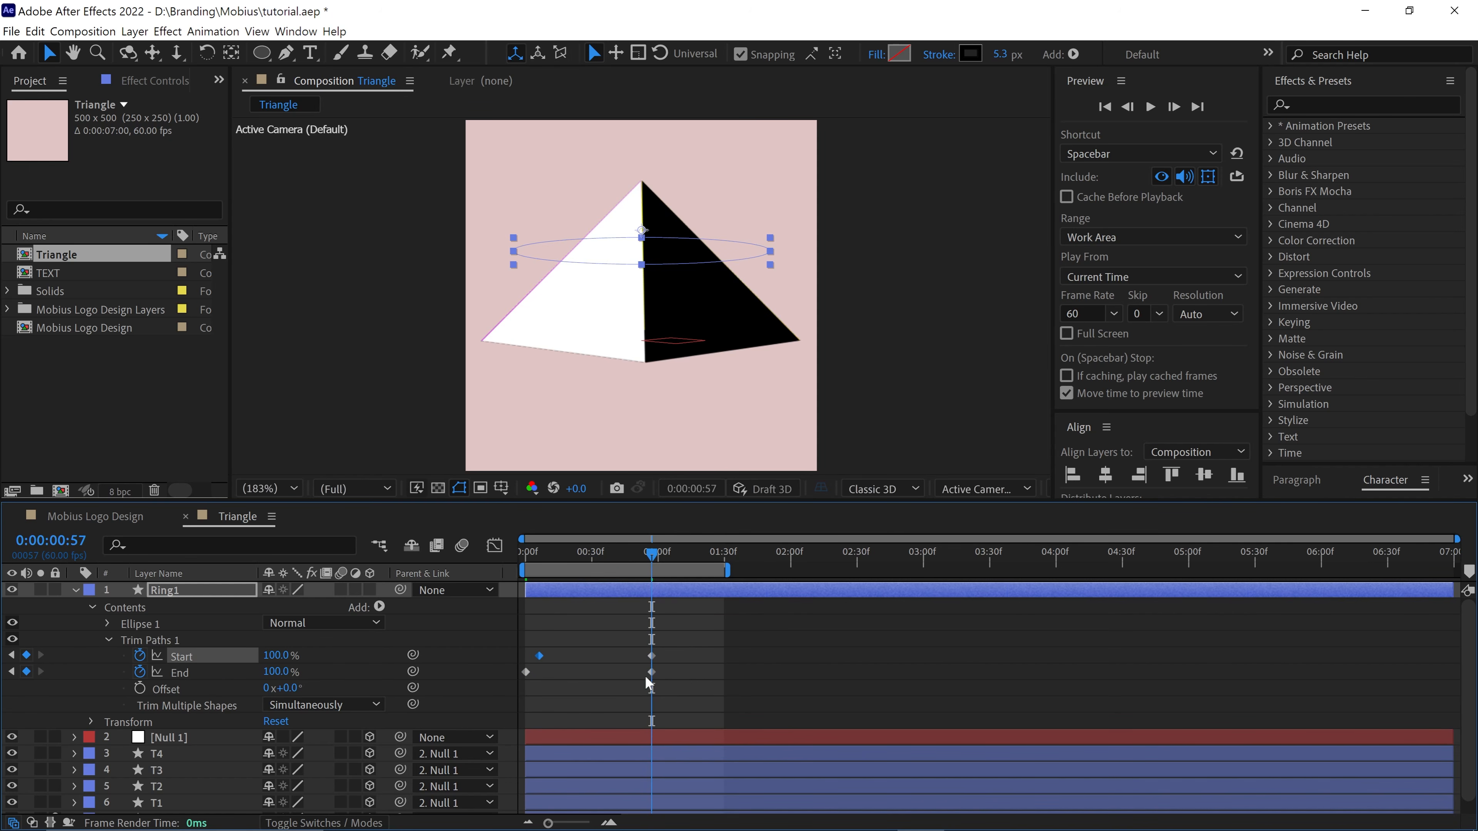
pyautogui.moveTo(651, 674); pyautogui.dragTo(522, 688)
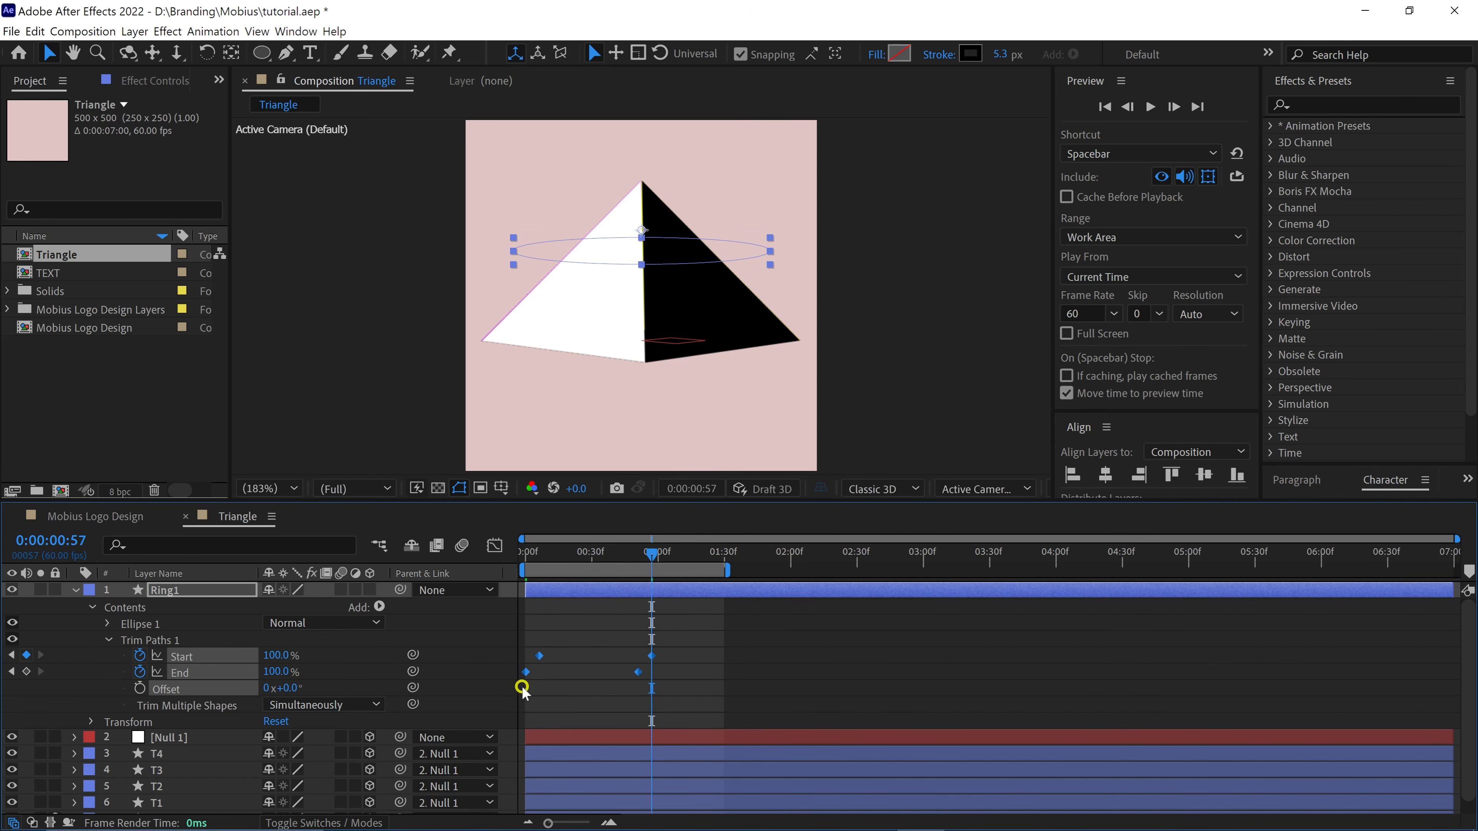
# Easy-ease the Trim Paths keyframes, move the final Start and End keyframes slightly later, and preview the ring from the composition start
pyautogui.press('F9')
pyautogui.press('Home')
pyautogui.press('space')
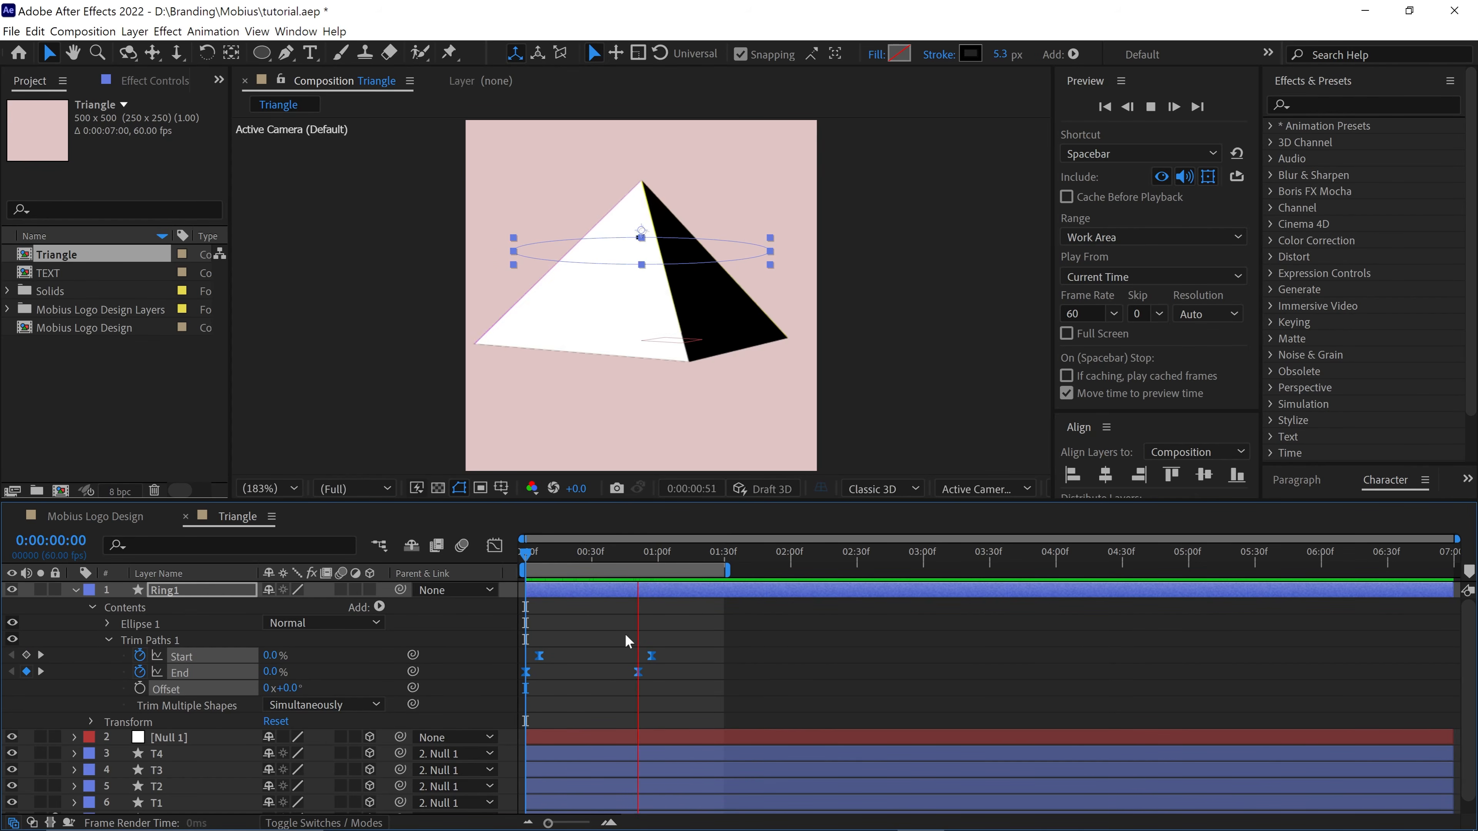
pyautogui.press('space')
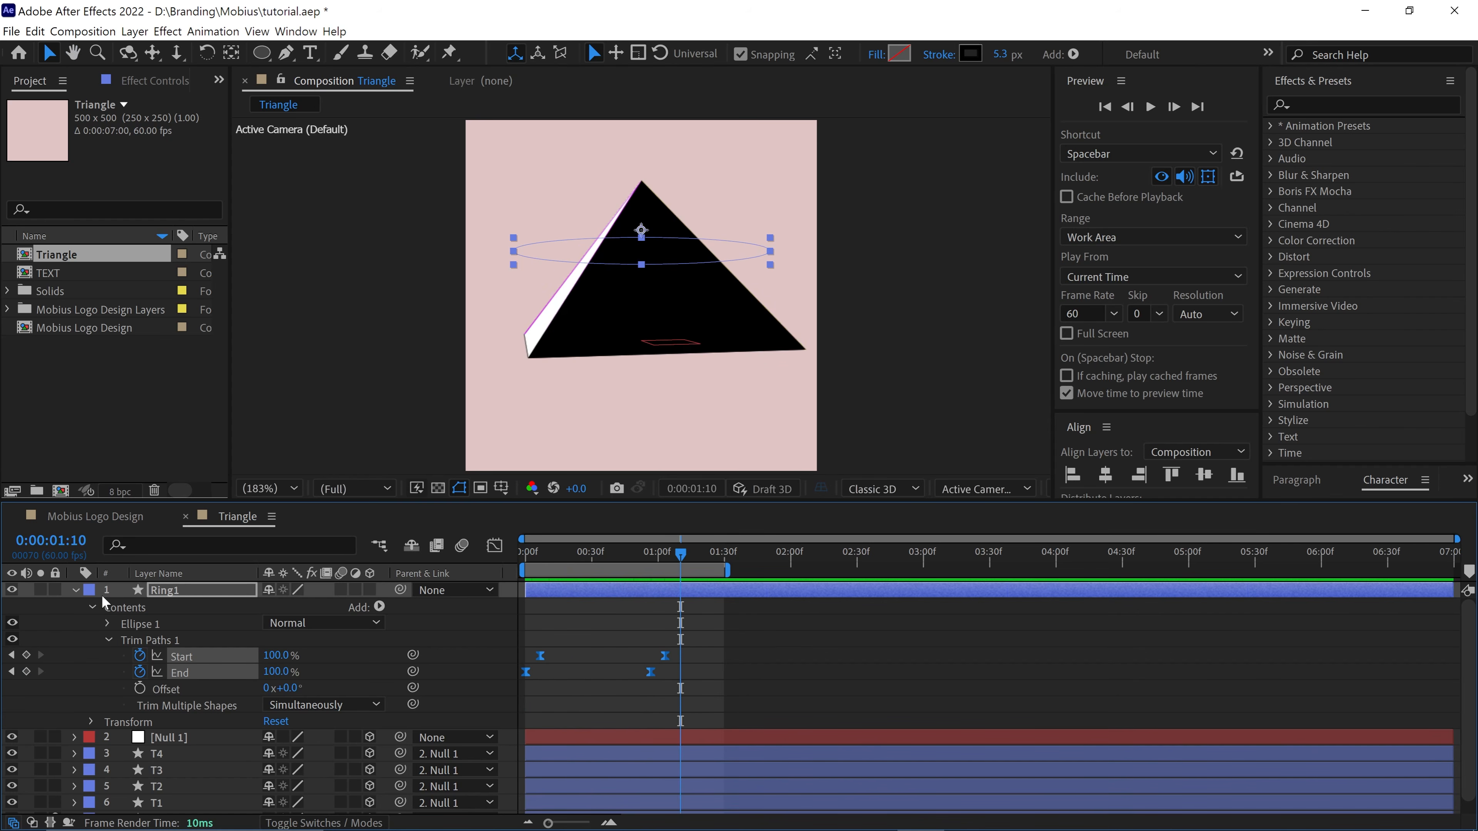
pyautogui.click(76, 591)
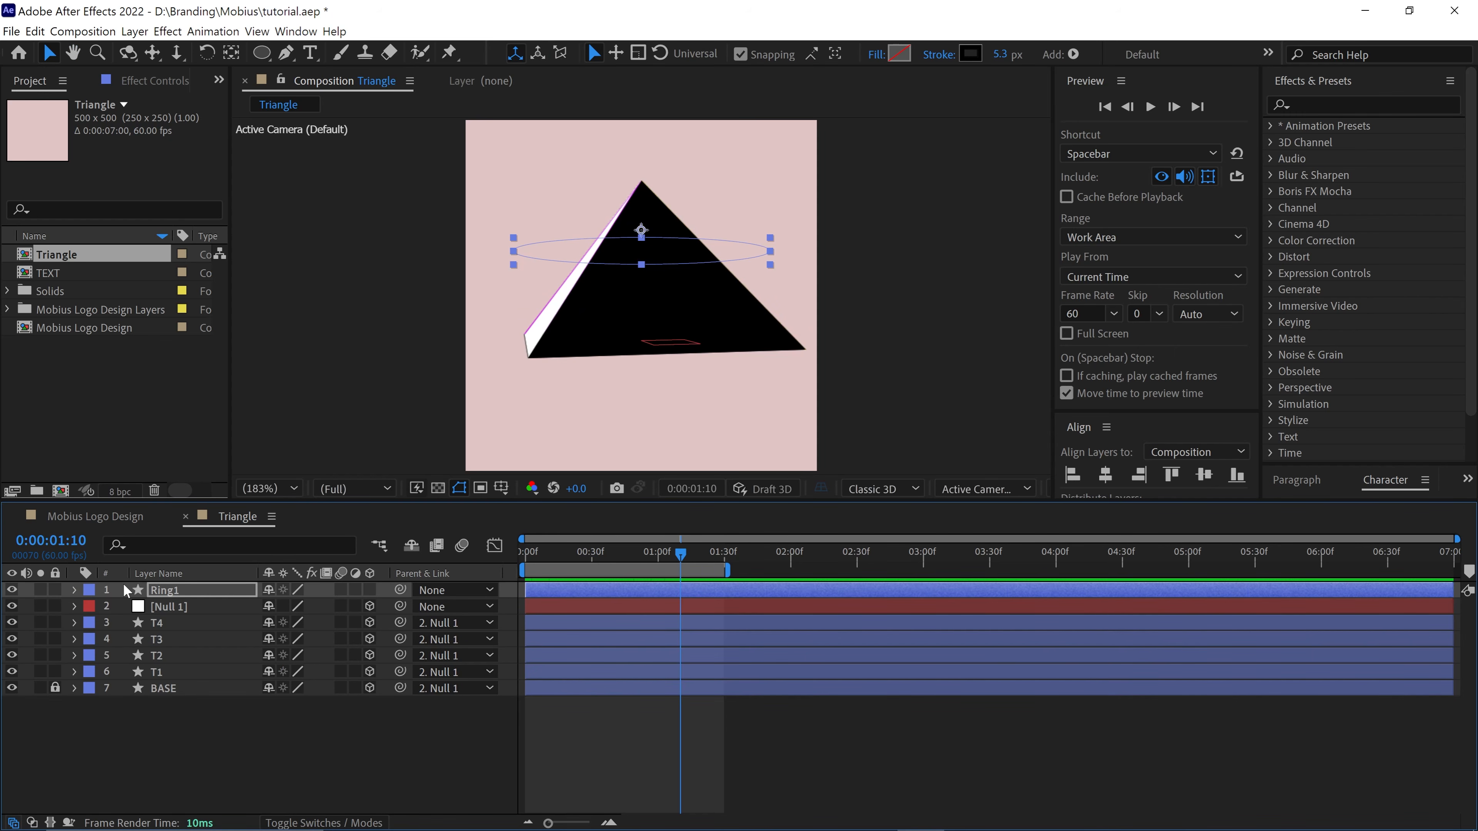
# Unlock BASE and pre-compose Null 1, T1 to T4 and BASE as Triangle Rotation, moving all attributes into the new composition
pyautogui.click(168, 607)
pyautogui.keyDown('shift'); pyautogui.click(167, 669); pyautogui.keyUp('shift')
pyautogui.click(55, 687)
pyautogui.keyDown('shift'); pyautogui.click(183, 690); pyautogui.keyUp('shift')
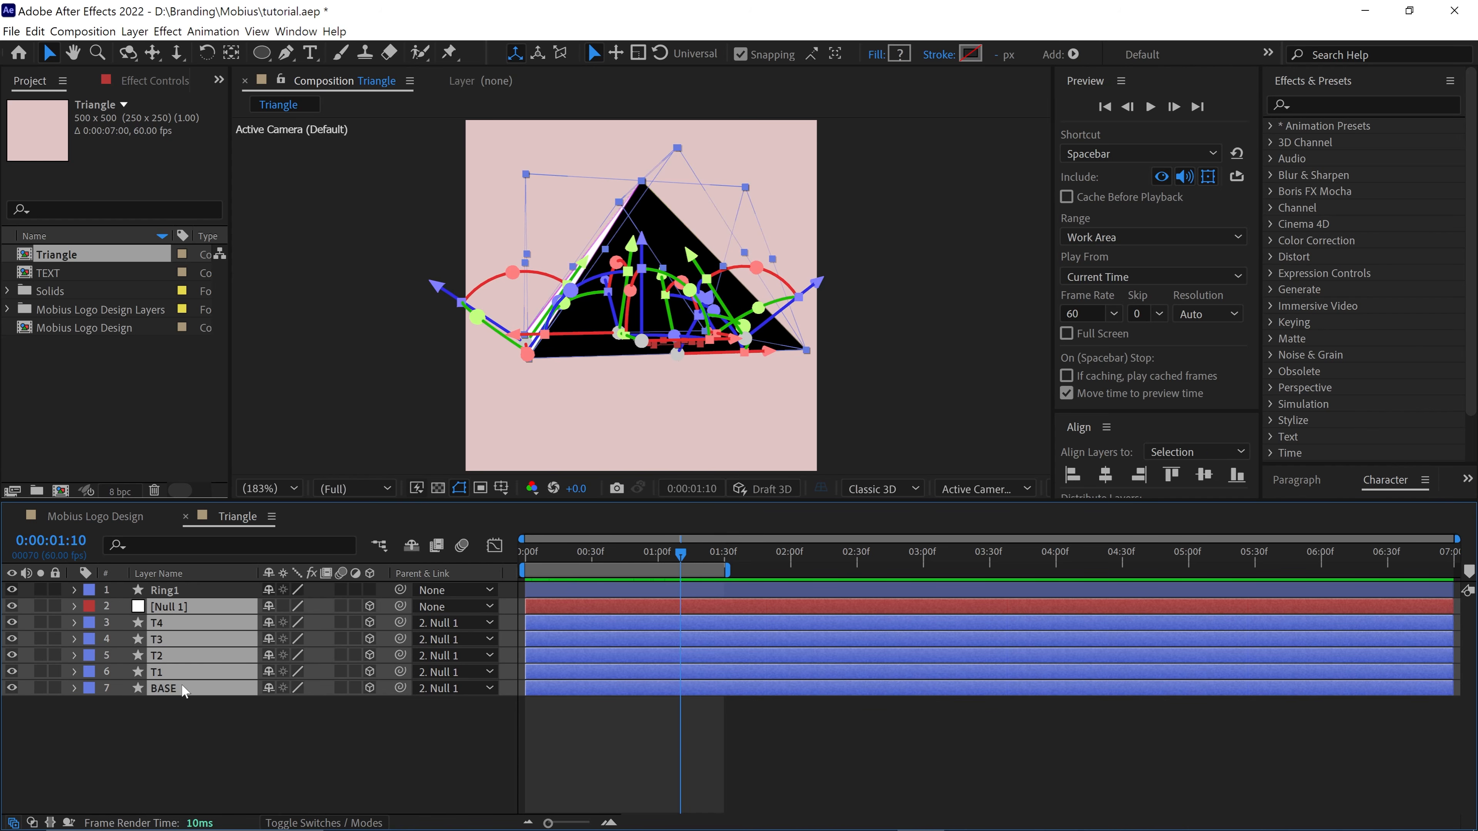
pyautogui.rightClick(183, 690)
pyautogui.click(211, 599)
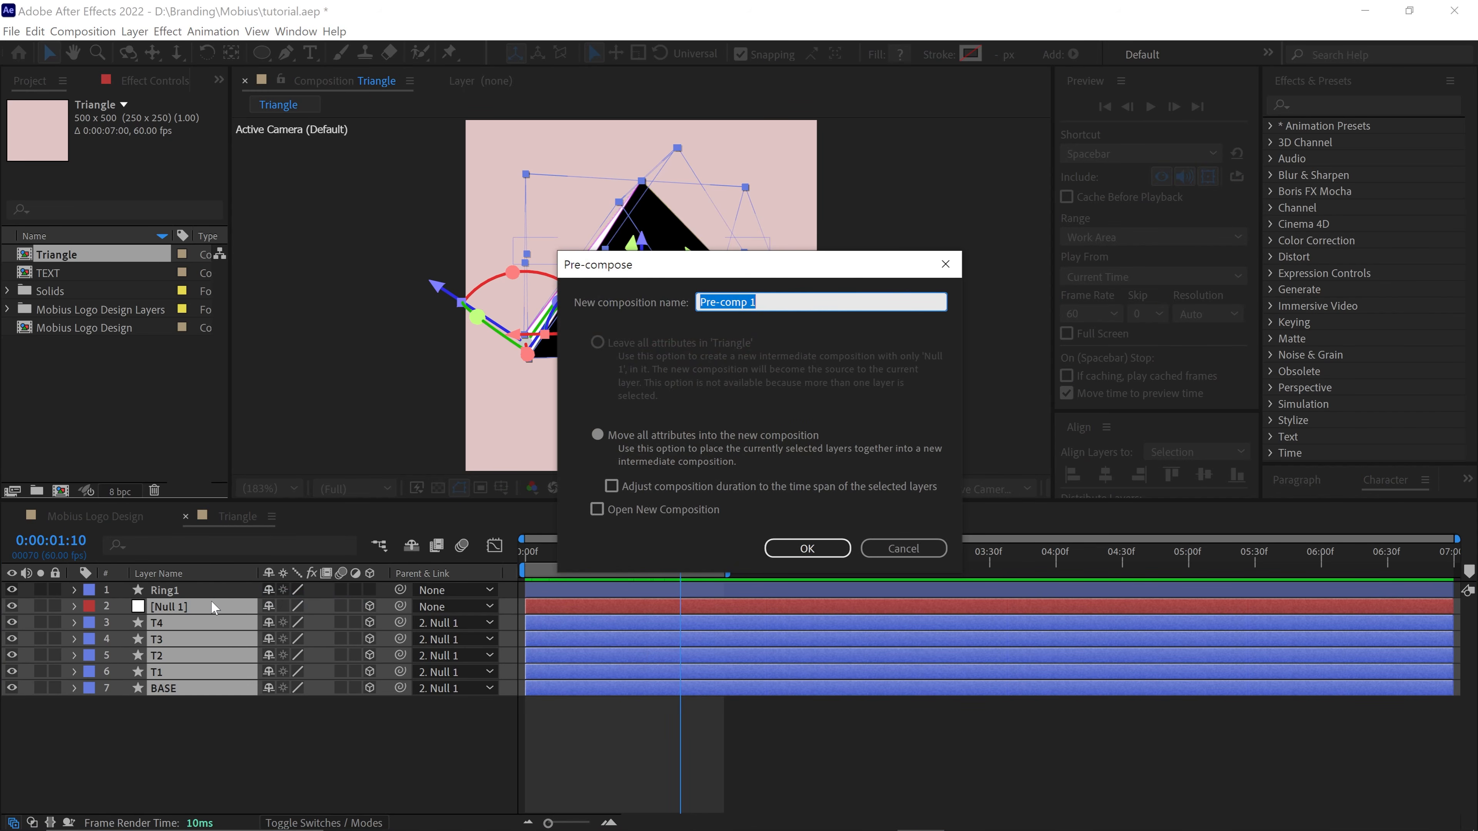
pyautogui.write('Triangle Rotation')
pyautogui.click(598, 436)
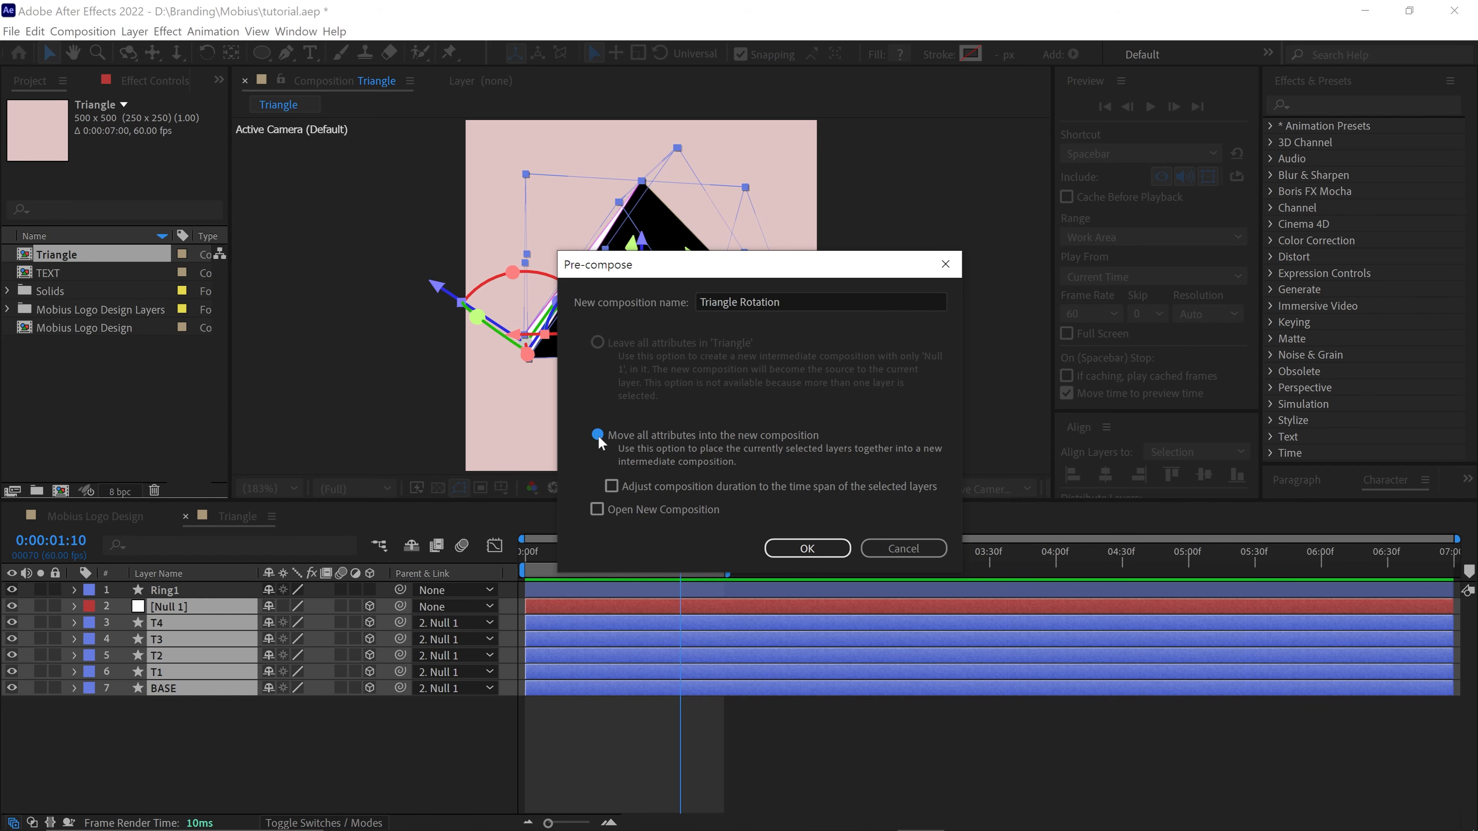
pyautogui.click(805, 549)
# Apply the Set Matte effect to Ring1 and take its matte from the Triangle Rotation layer
pyautogui.moveTo(681, 556); pyautogui.dragTo(603, 568)
pyautogui.click(188, 590)
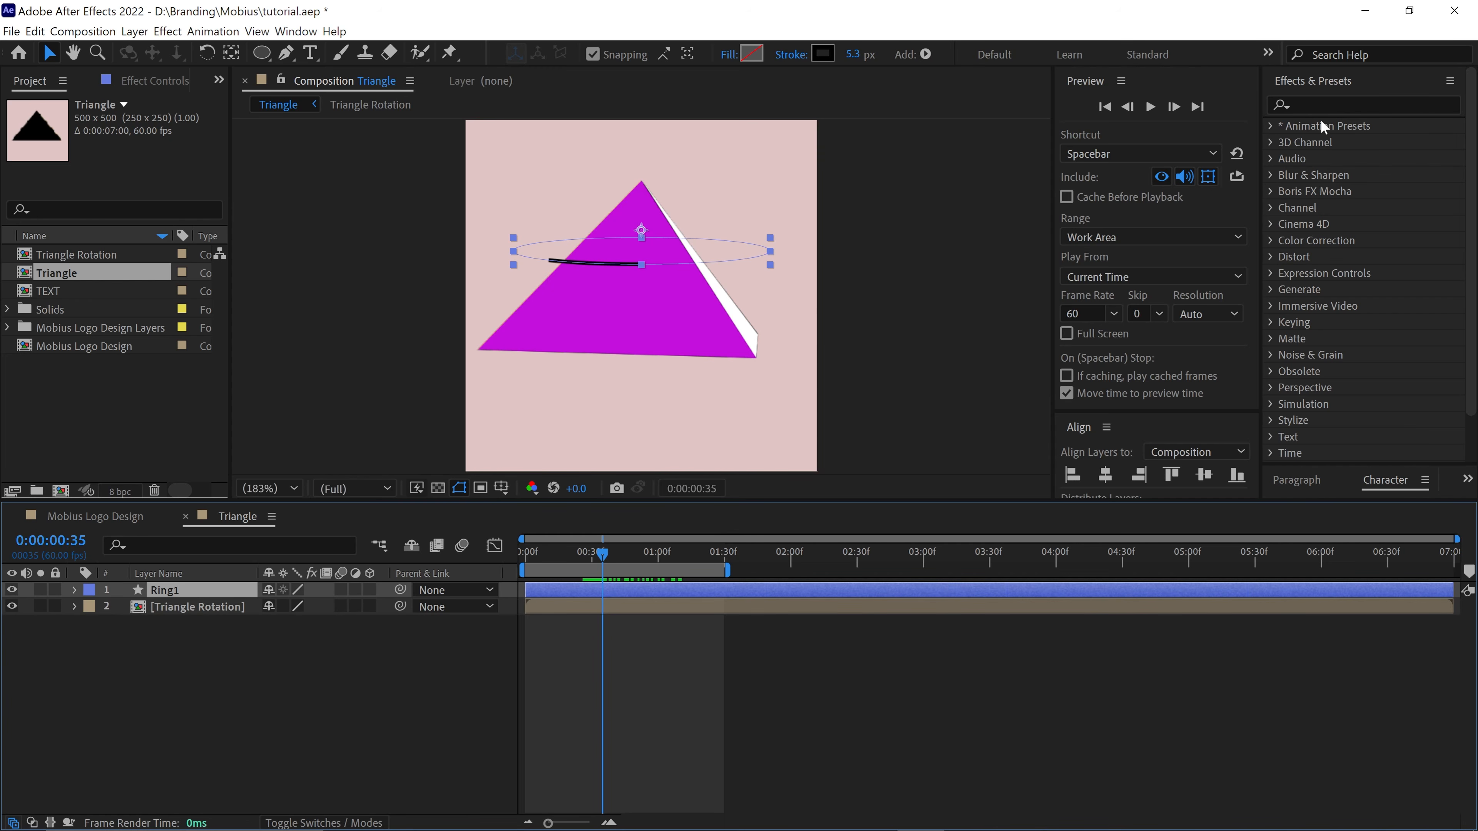
pyautogui.click(1313, 107)
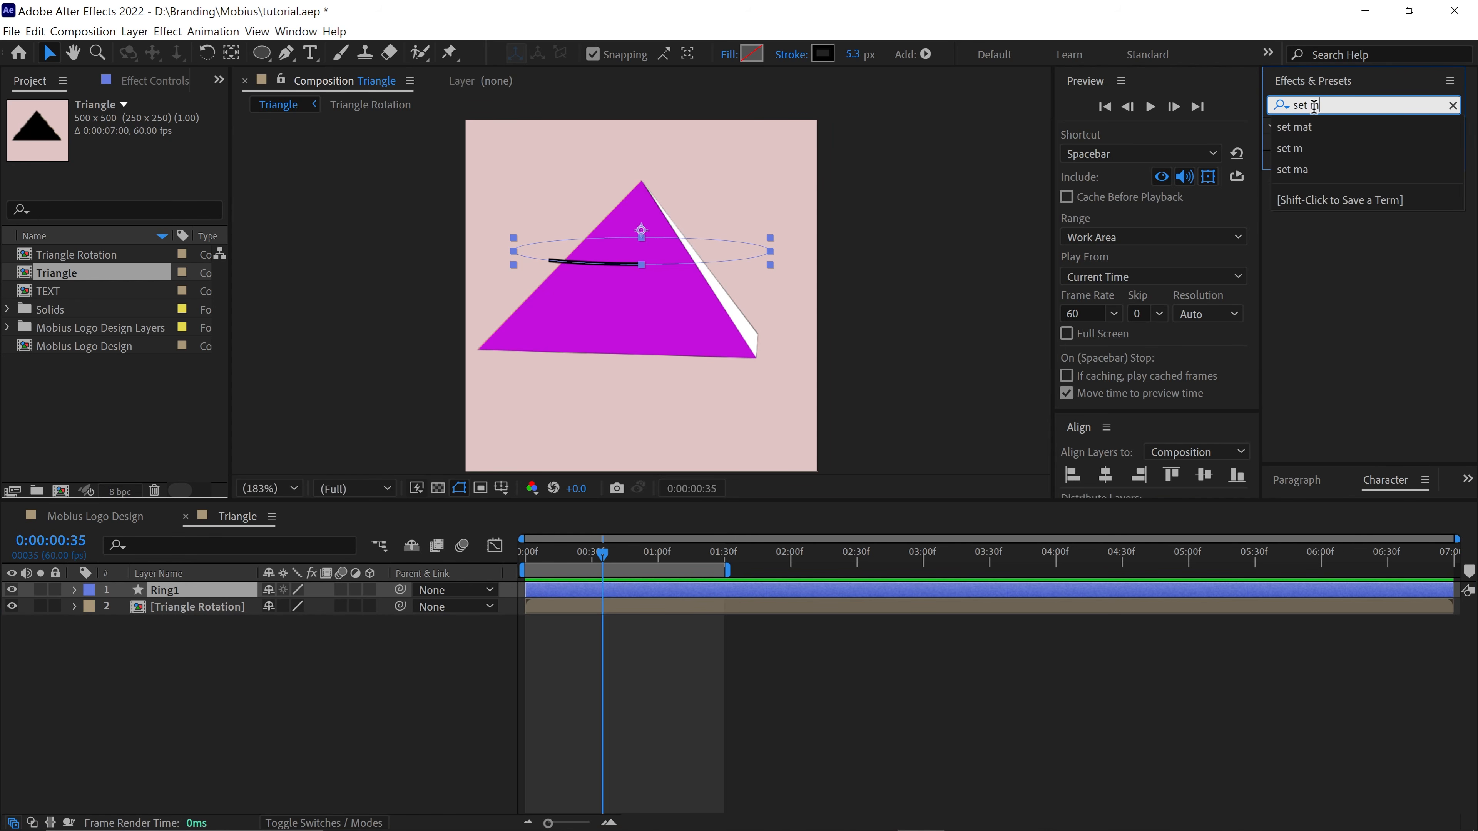
pyautogui.click(1293, 191)
pyautogui.moveTo(1351, 144); pyautogui.dragTo(209, 588)
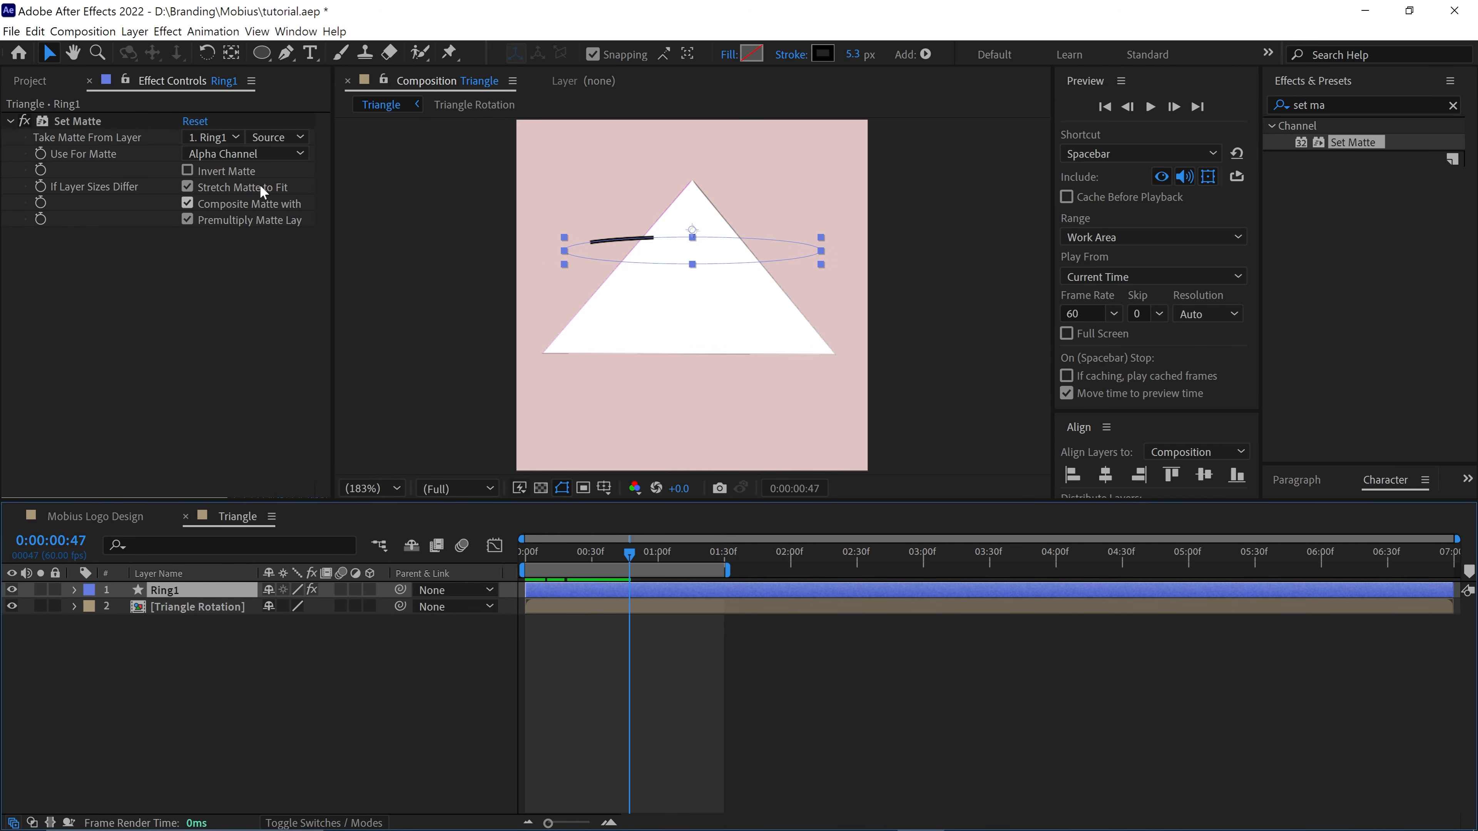
pyautogui.click(213, 138)
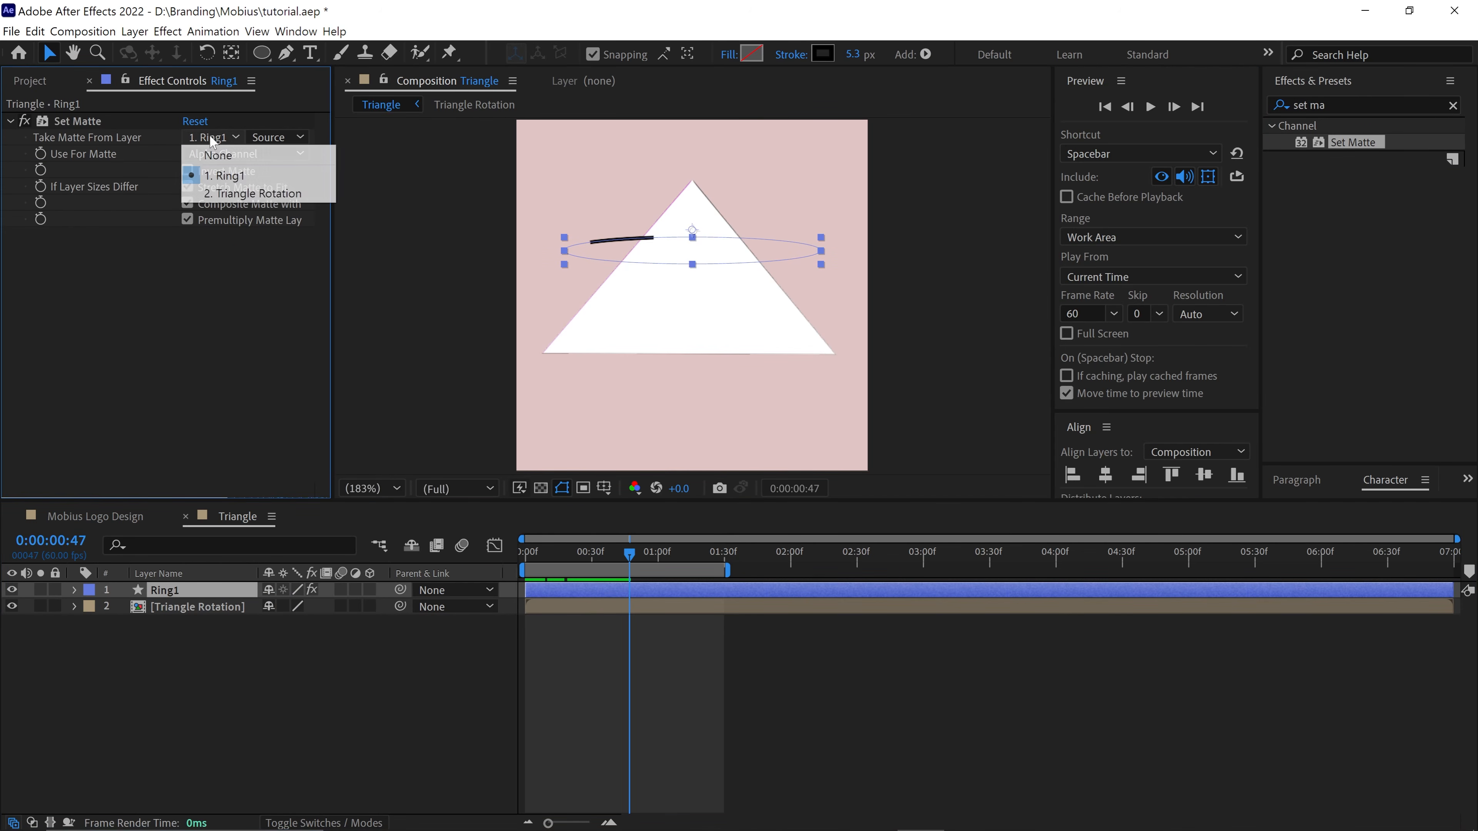
pyautogui.click(220, 193)
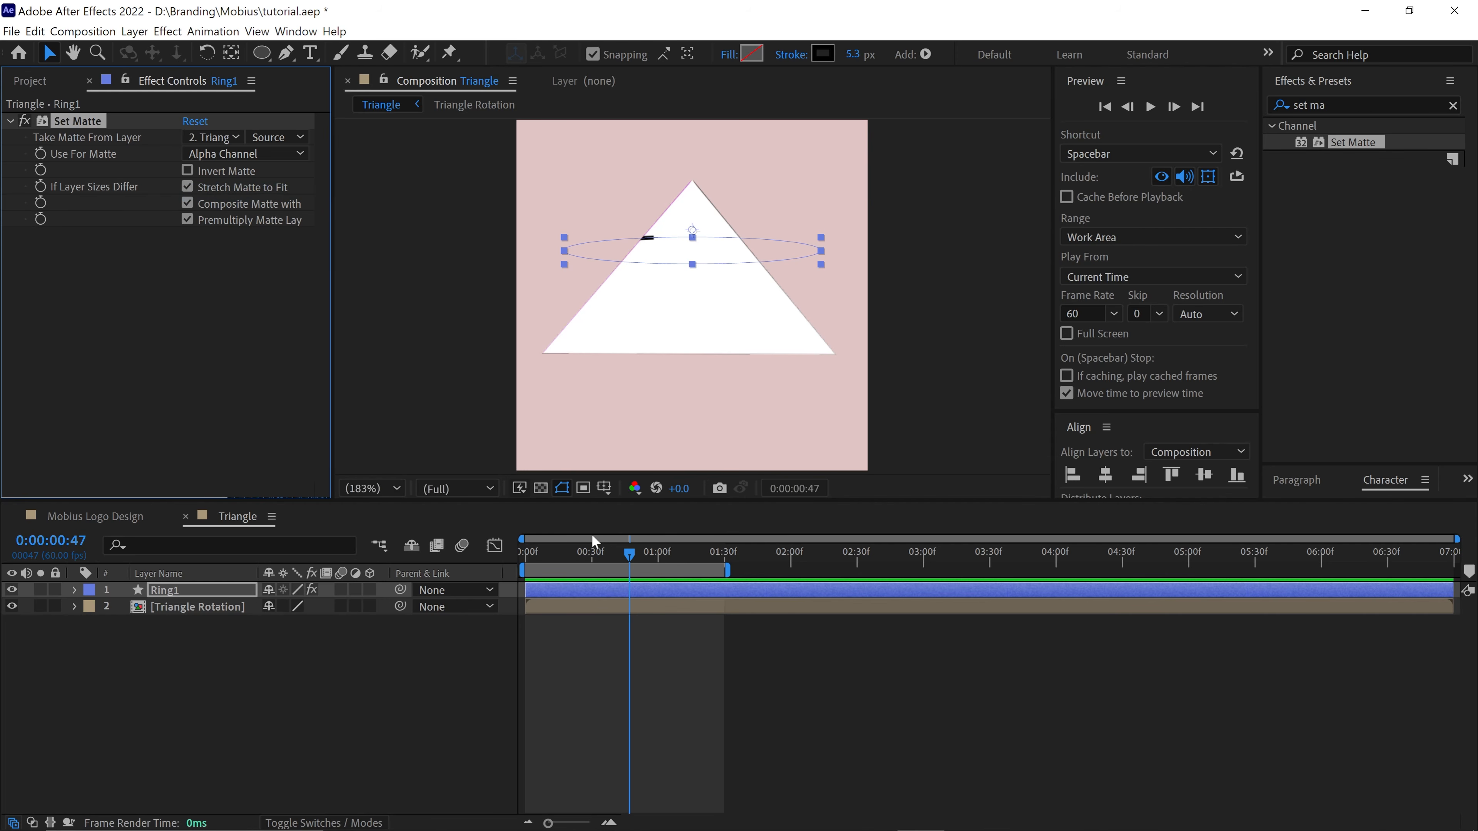
# Rename the Ring1 layer as Ring Front
pyautogui.click(168, 589)
pyautogui.press('Return')
pyautogui.click(188, 592)
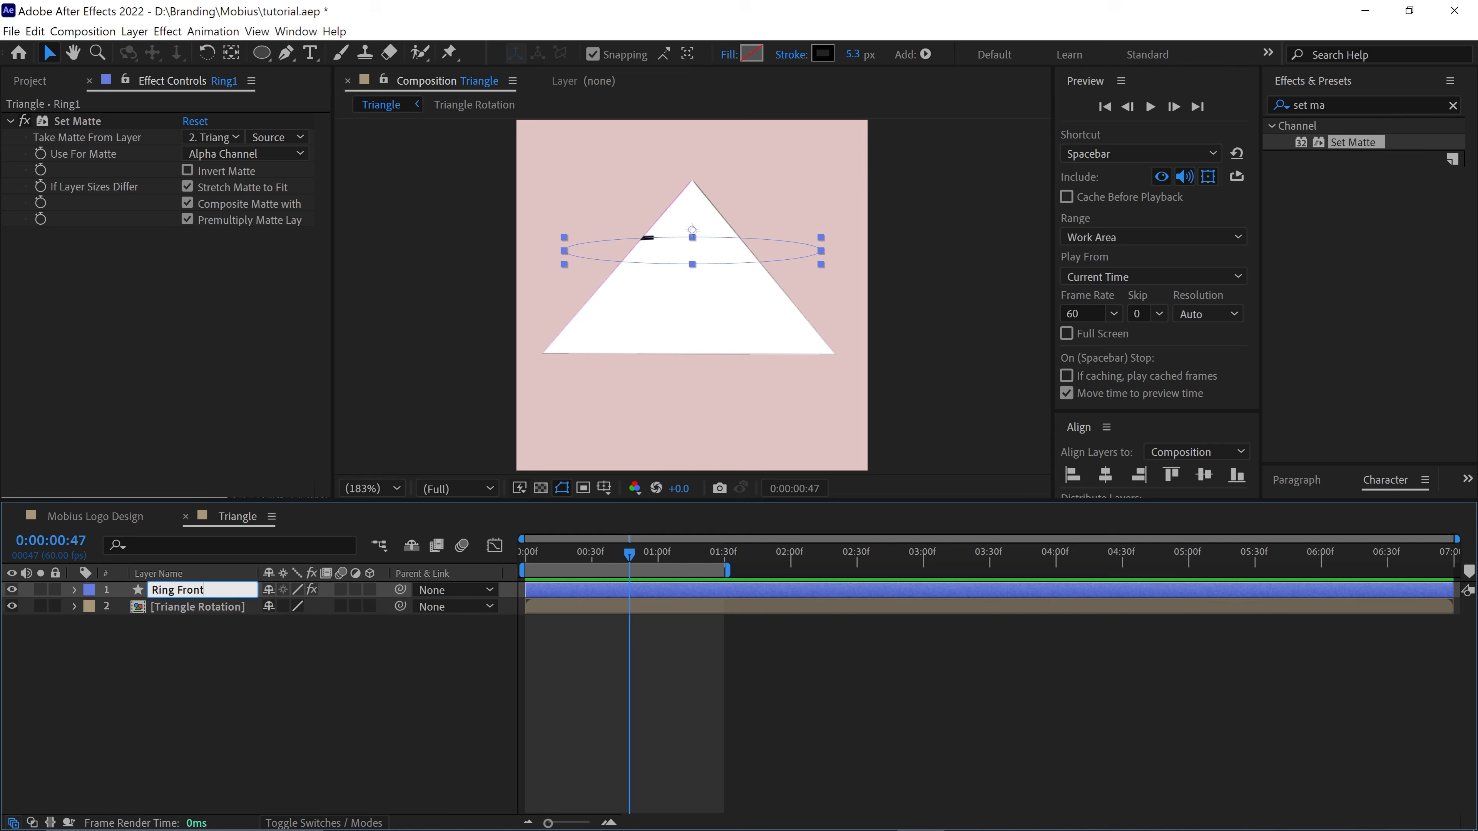
pyautogui.write('Front')
pyautogui.press('Return')
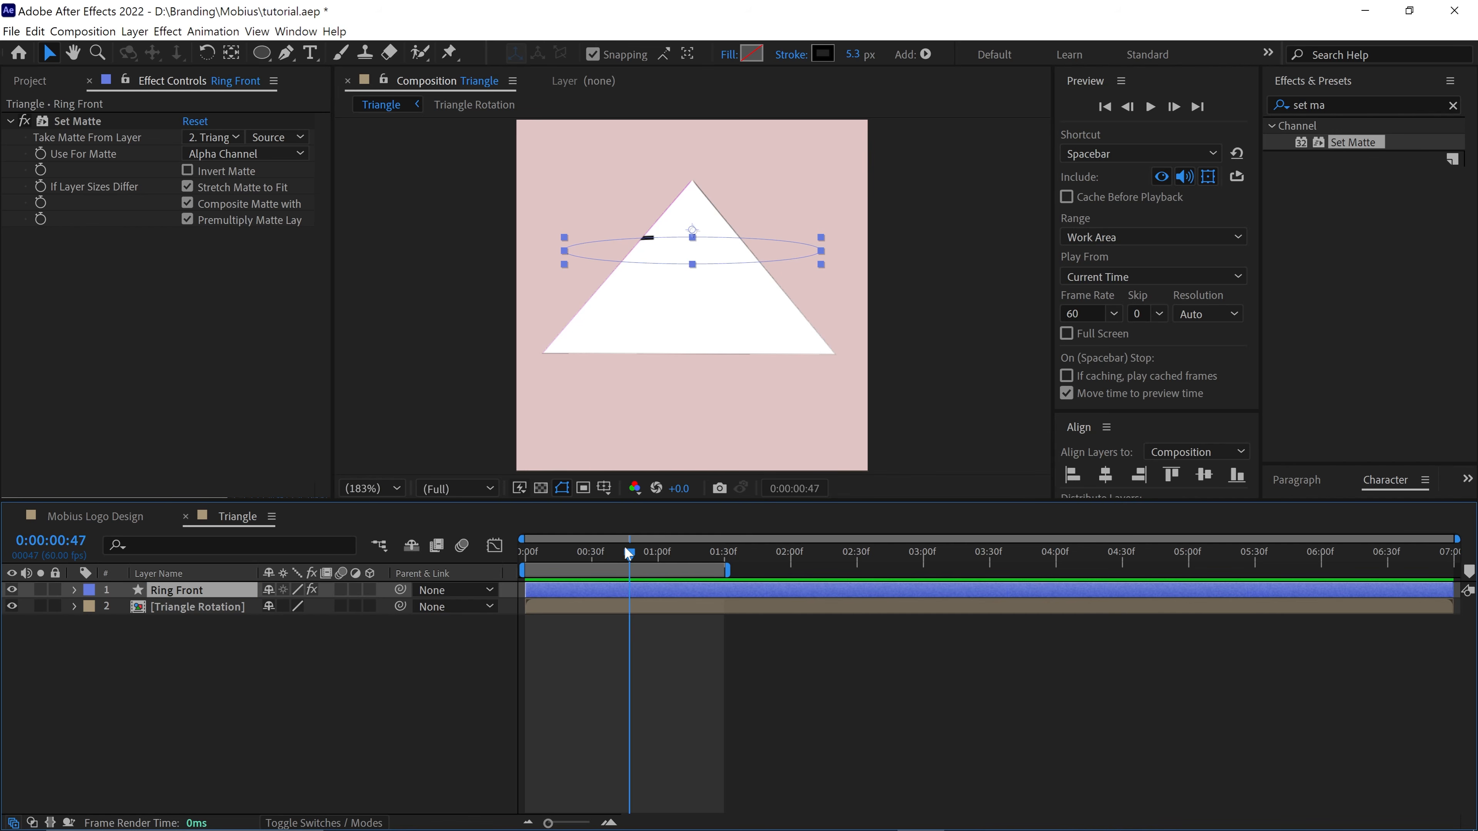
# Duplicate Ring Front, name the copy Ring Front Back, and invert the copy's Set Matte
pyautogui.moveTo(628, 553); pyautogui.dragTo(589, 562)
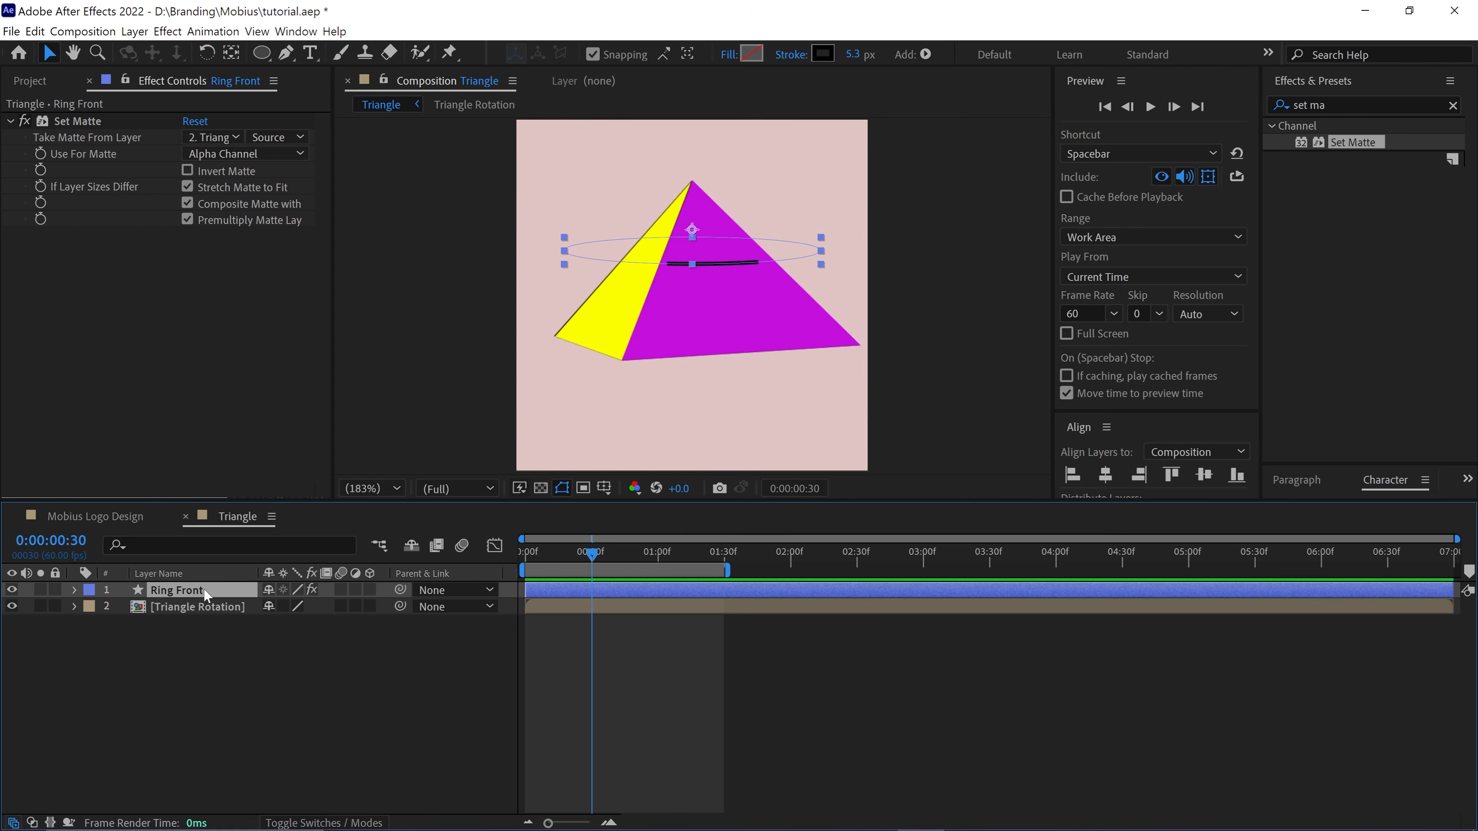
pyautogui.hotkey('ctrl', 'd')
pyautogui.press('Return')
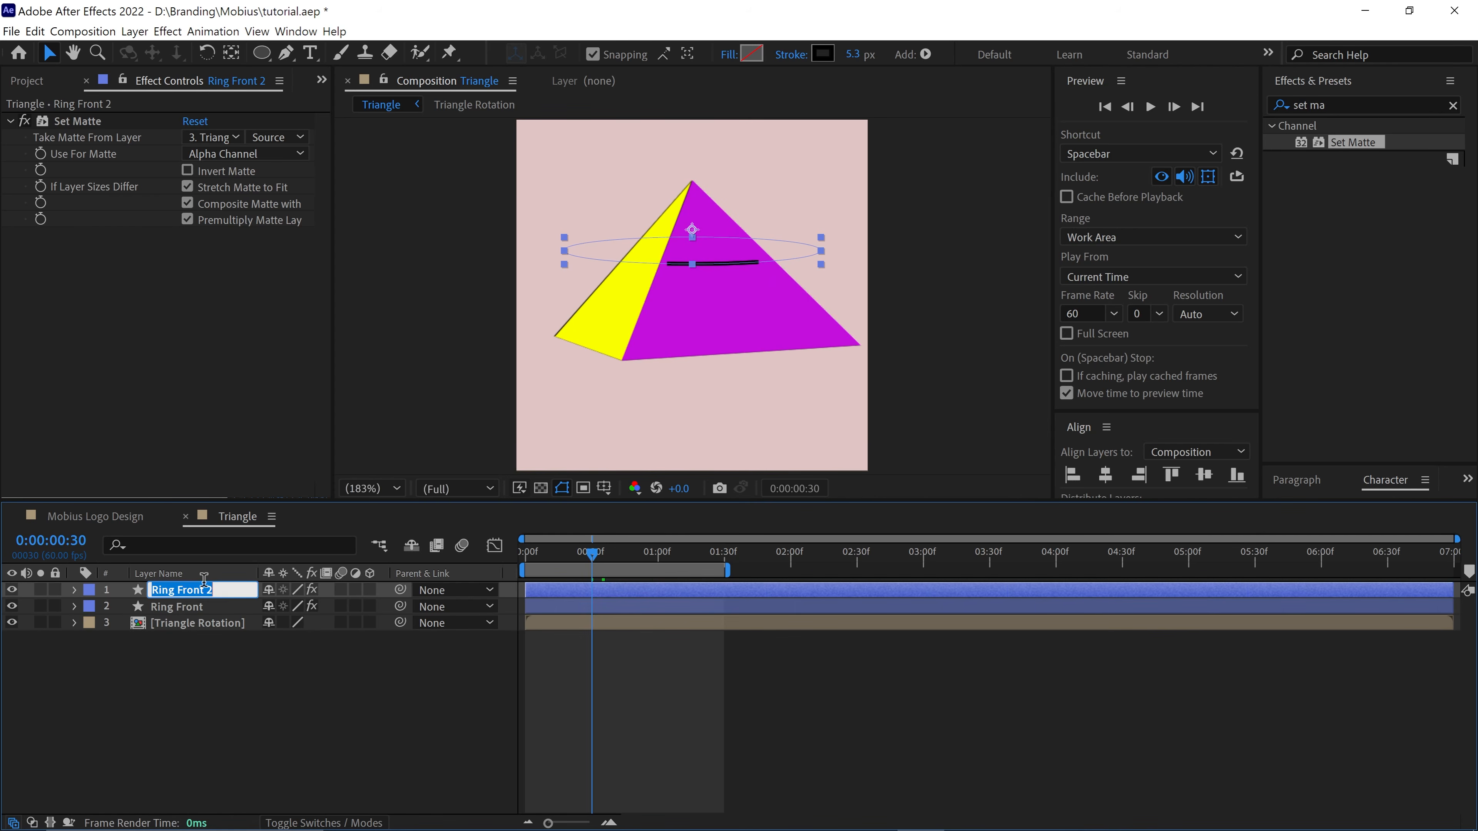
pyautogui.press('Right')
pyautogui.press('BackSpace')
pyautogui.press('Return')
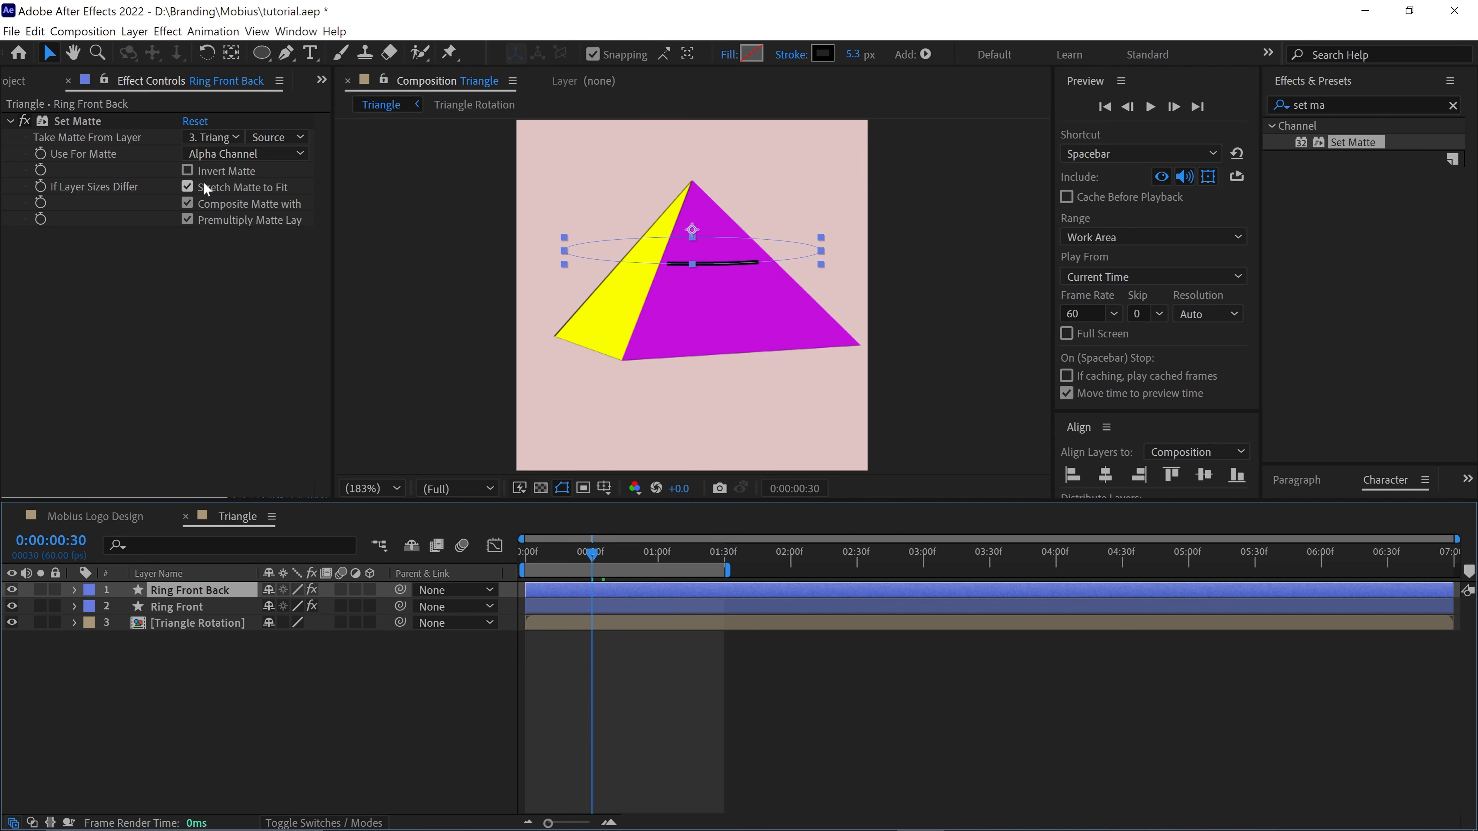
pyautogui.click(188, 170)
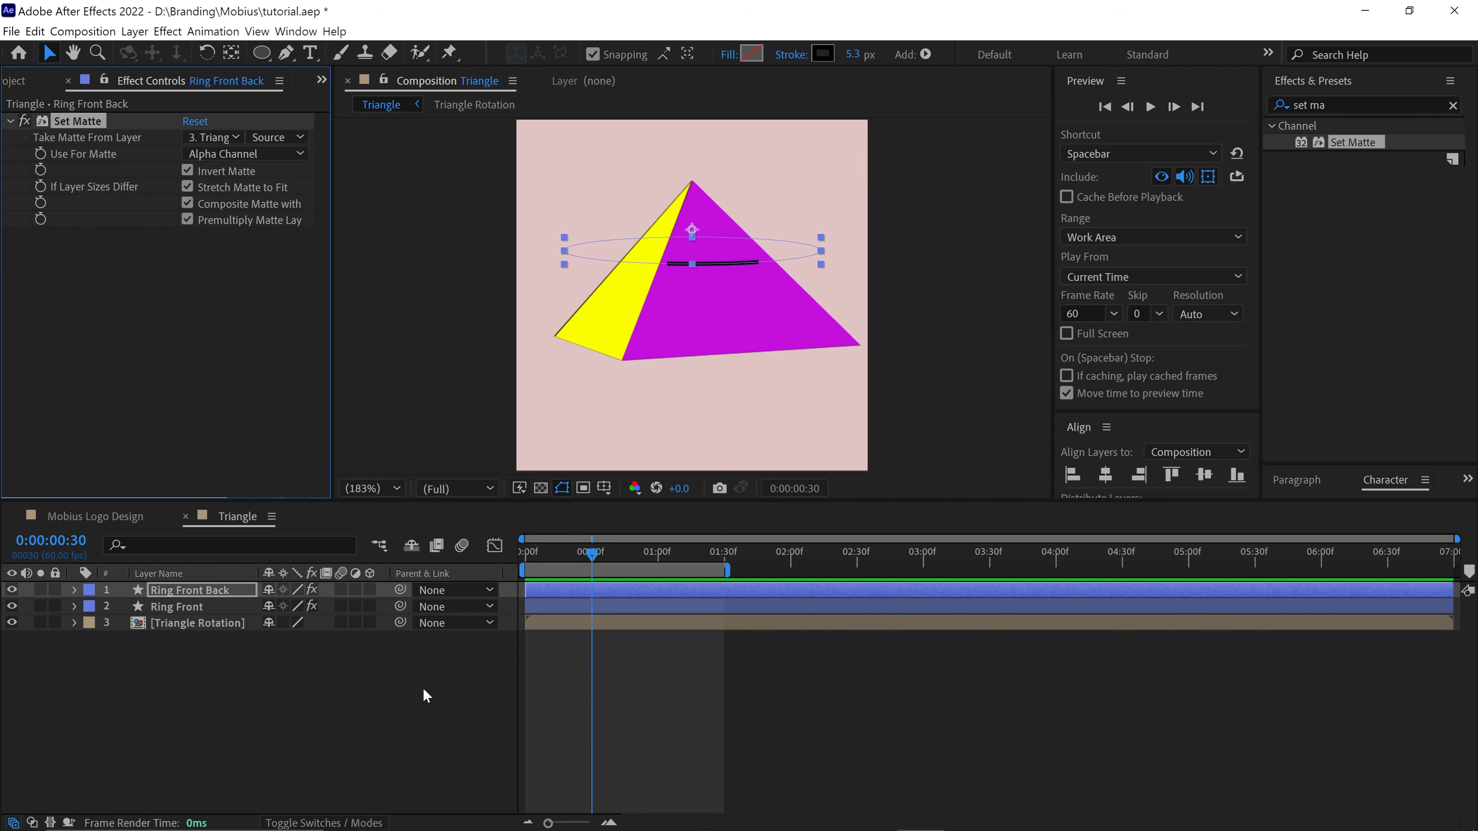
# Trim the start of the Ring Front layer to 0:00:00:19 and move the current time to 0:00:00:46
pyautogui.moveTo(573, 558)
pyautogui.mouseDown()
pyautogui.moveTo(516, 564)
pyautogui.moveTo(567, 572)
pyautogui.mouseUp()
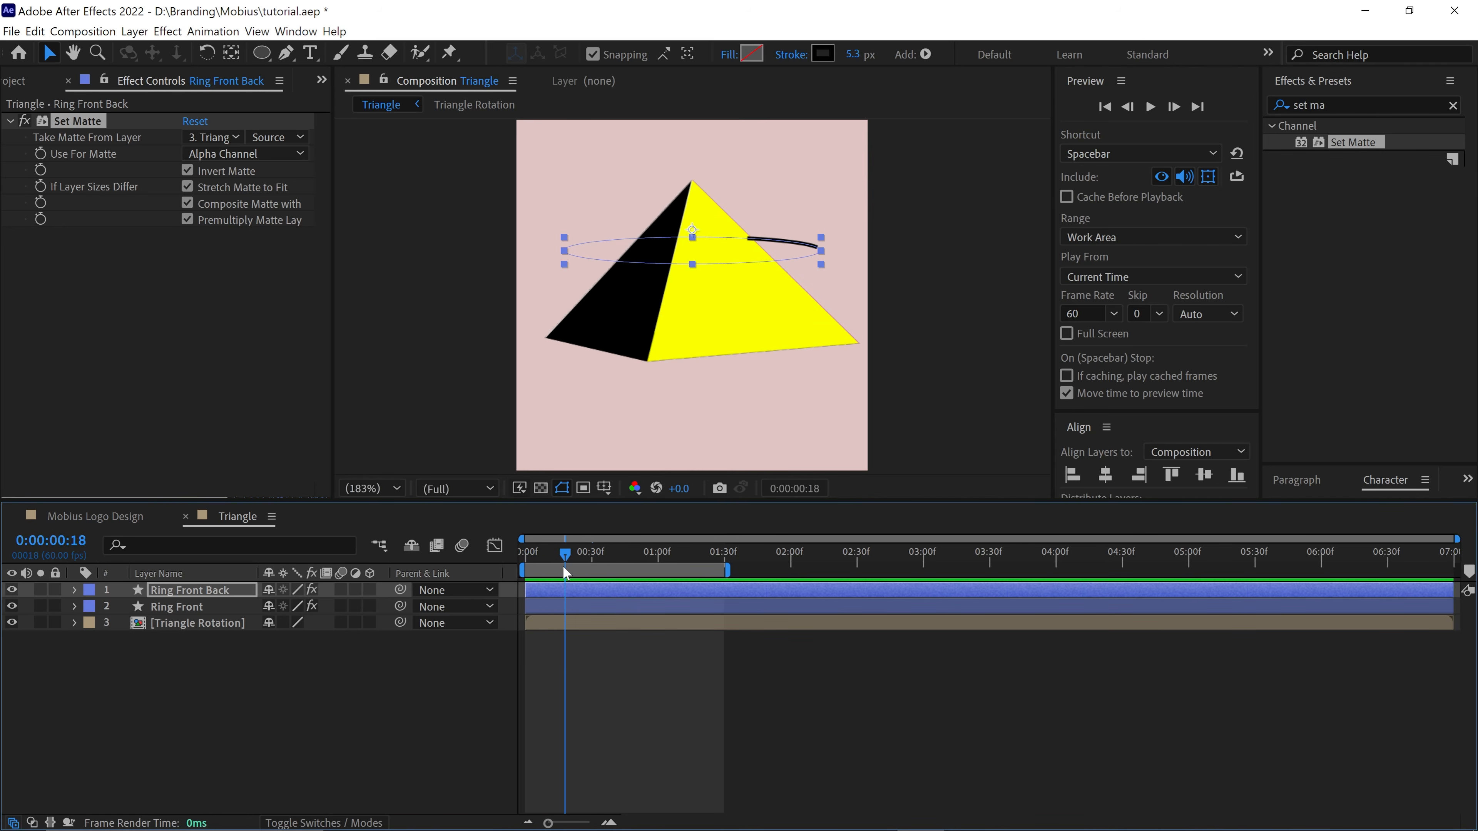
pyautogui.click(571, 608)
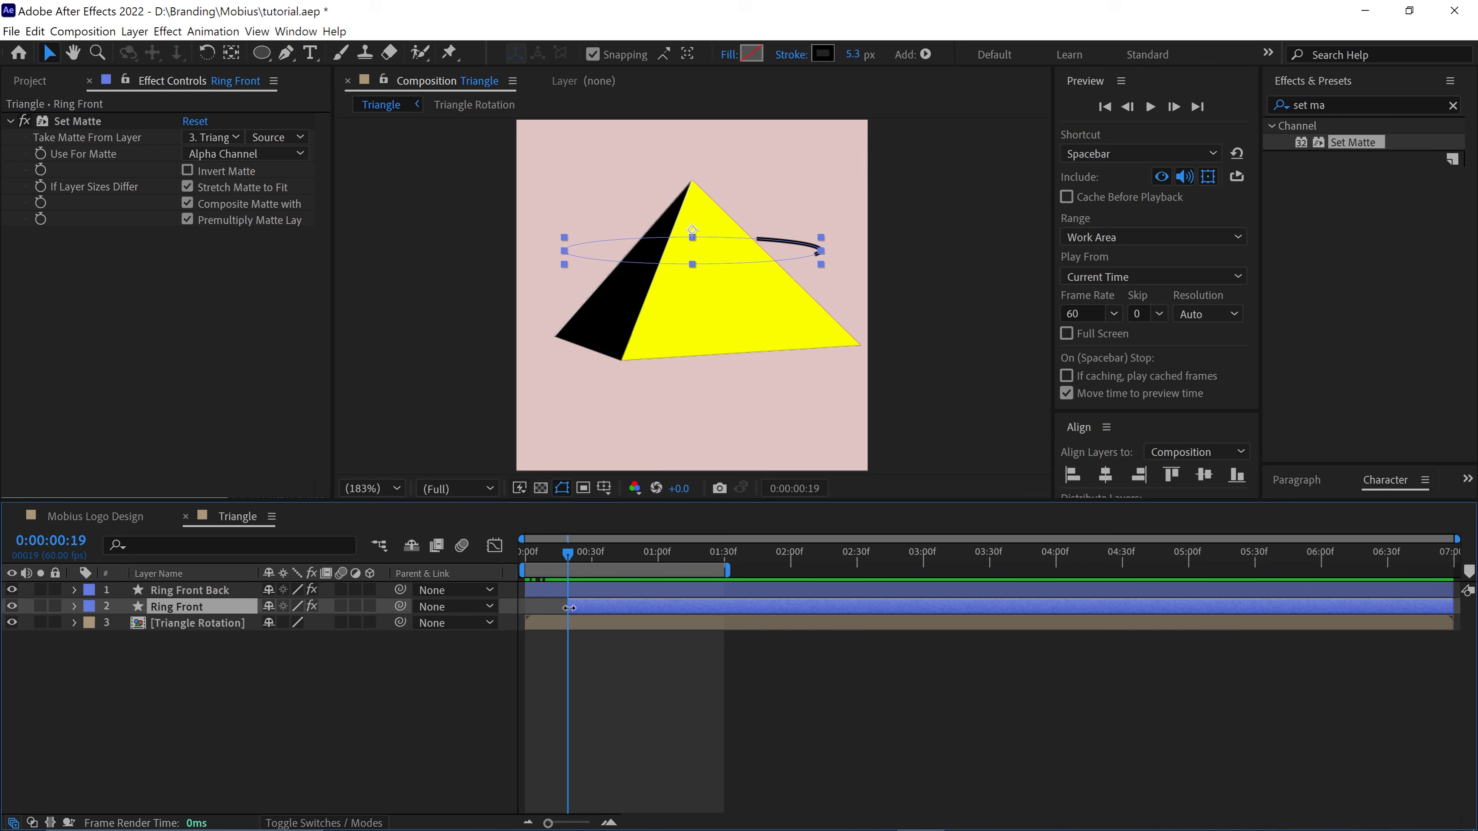
pyautogui.moveTo(571, 557); pyautogui.dragTo(635, 560)
pyautogui.click(1129, 110)
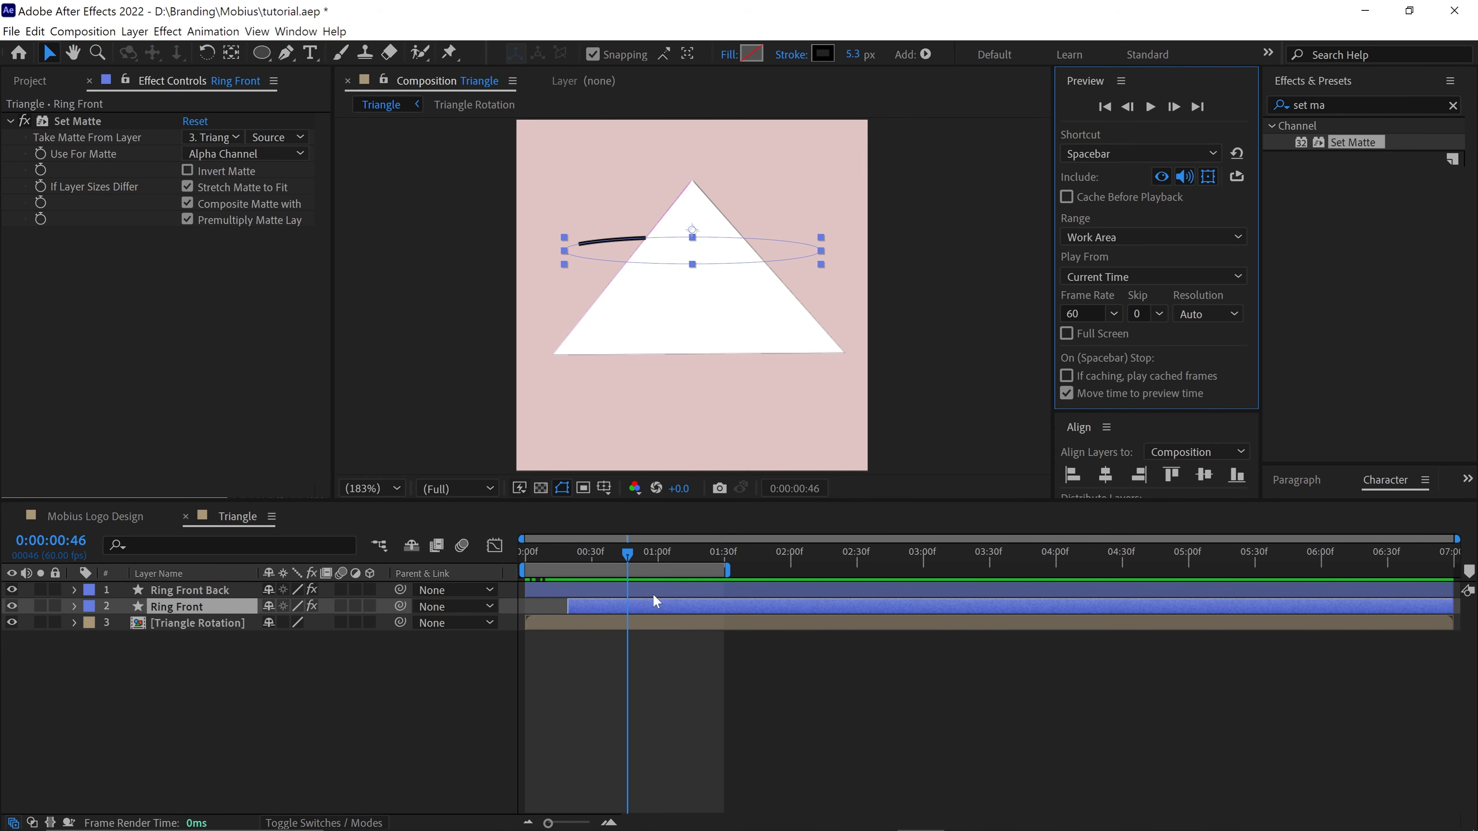
# Trim the end of the Ring Front layer to 0:00:00:46 and preview the ring passing around the pyramid
pyautogui.hotkey('alt', ']')
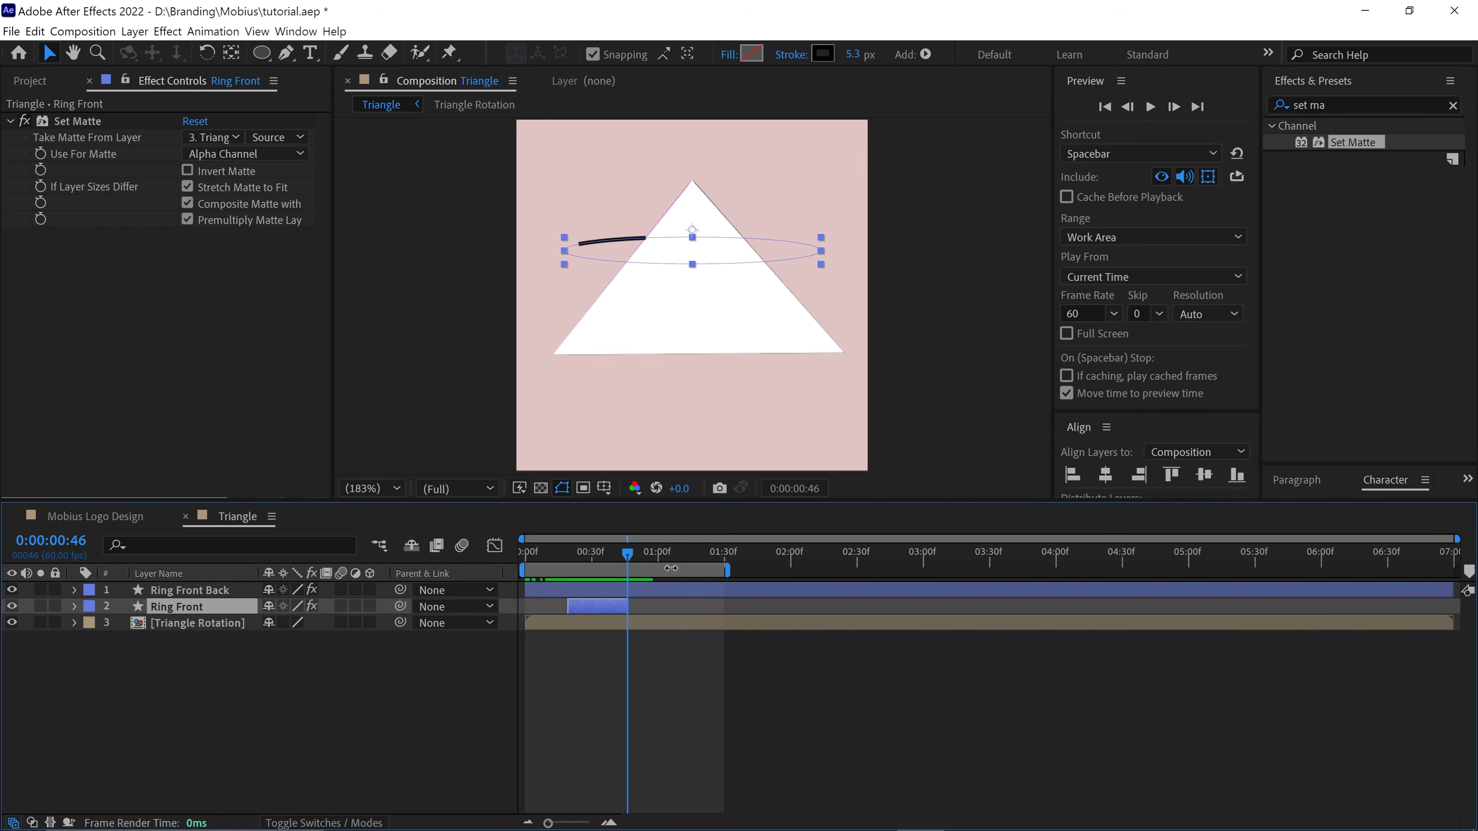
pyautogui.press('space')
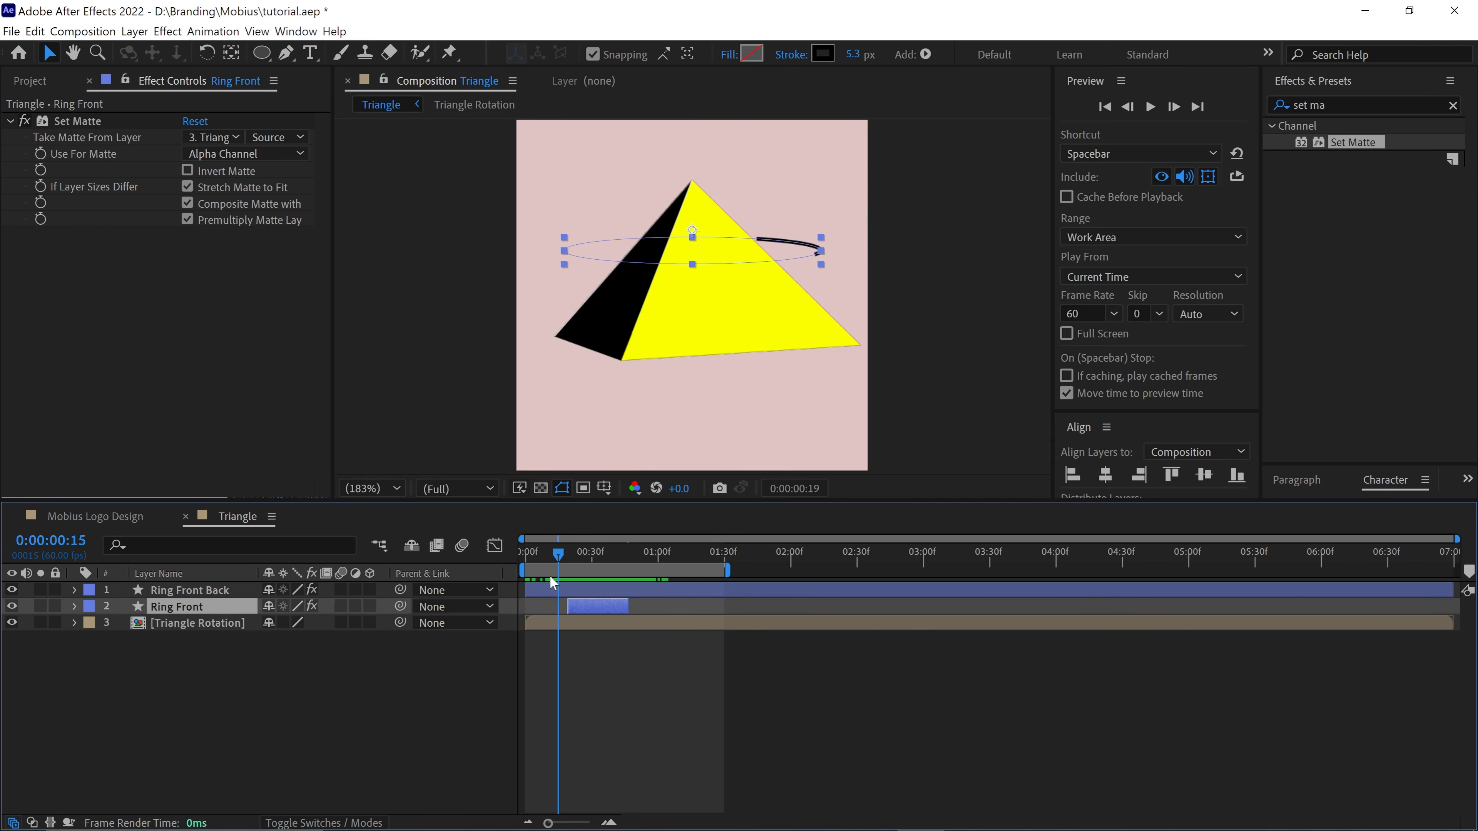
pyautogui.click(617, 666)
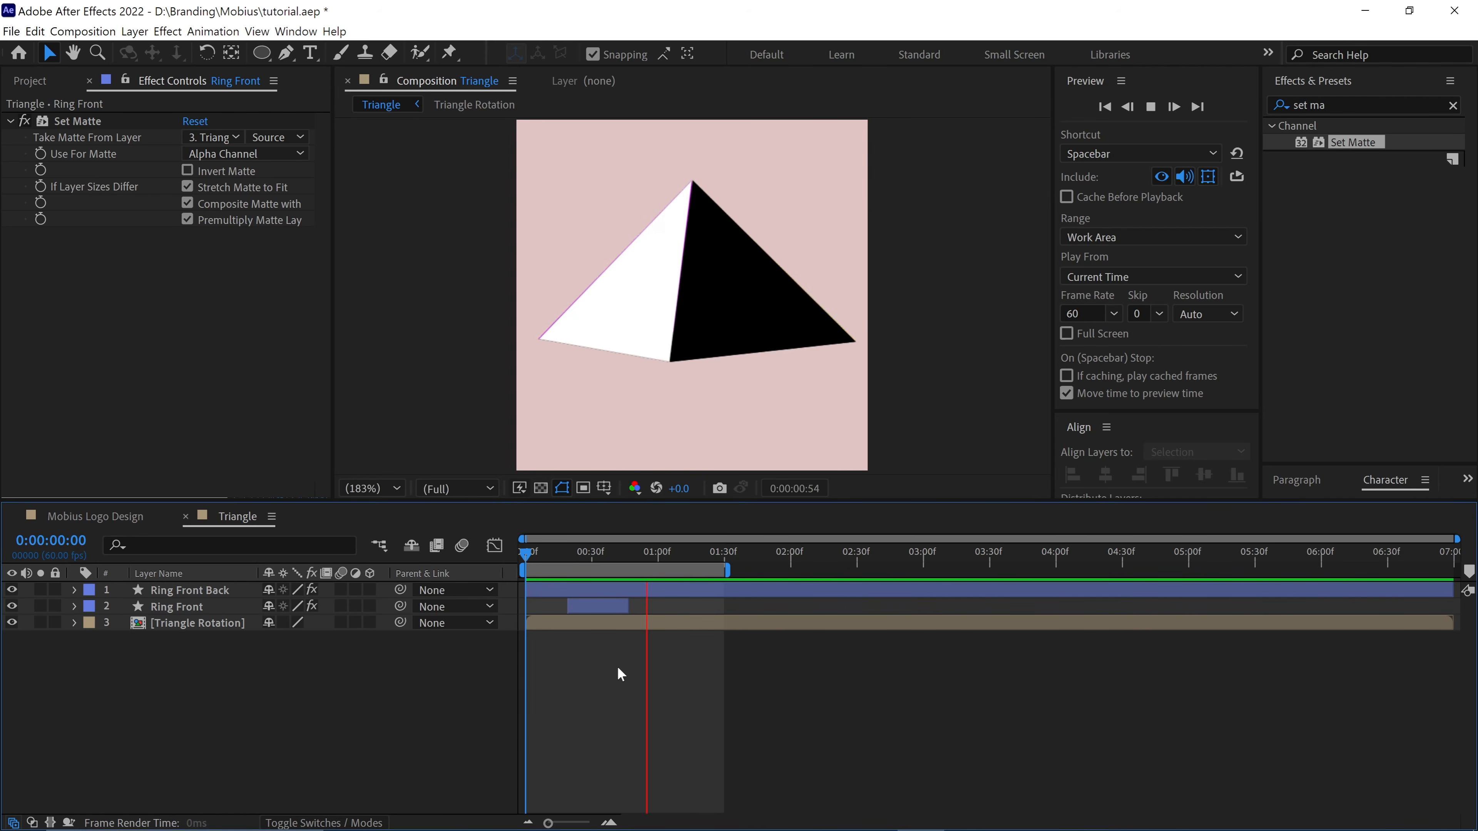
pyautogui.press('space')
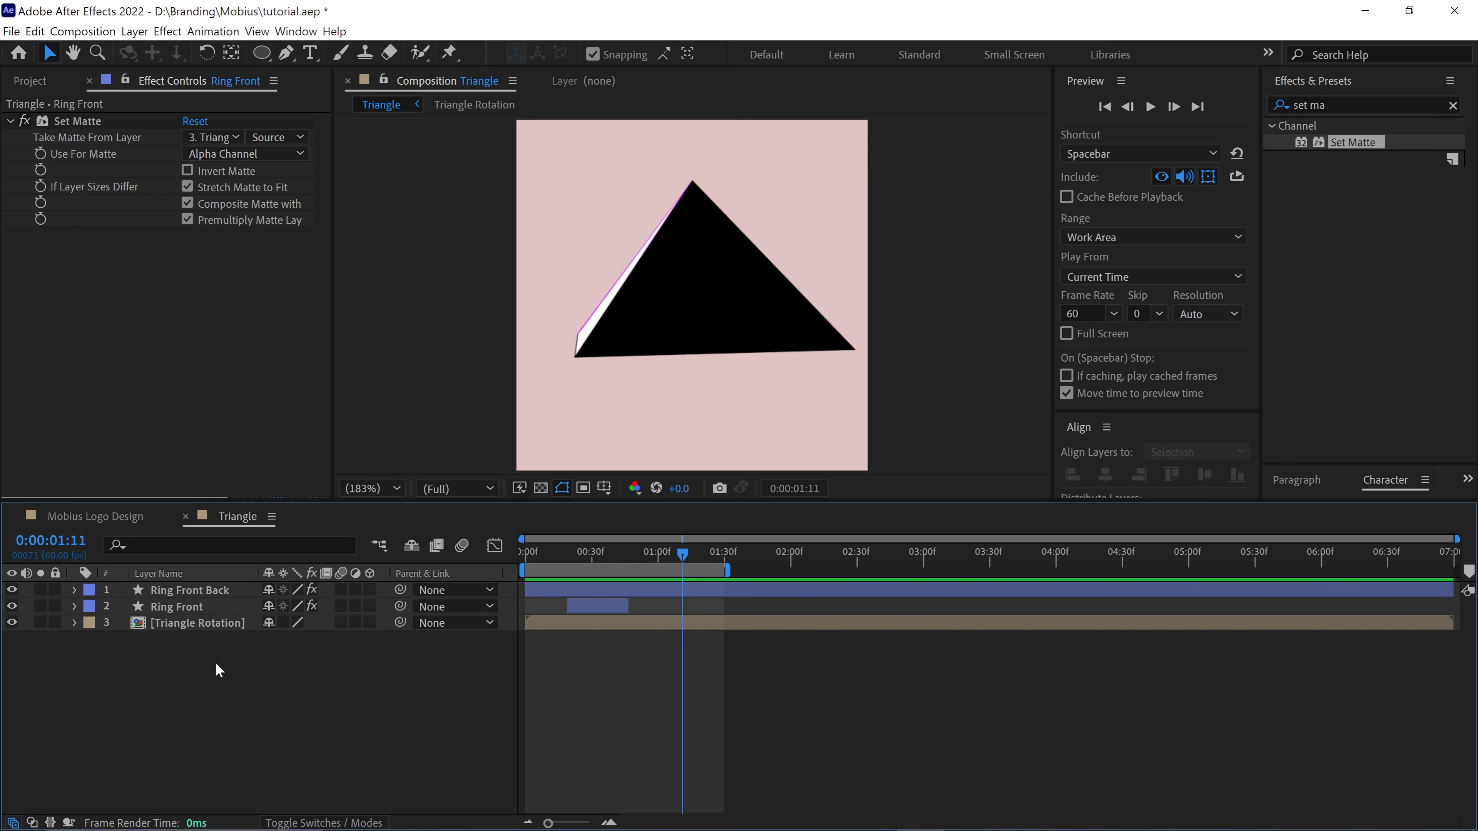
# Place the Triangle composition above the ICON layer in the Mobius Logo Design composition and preview it
pyautogui.click(141, 521)
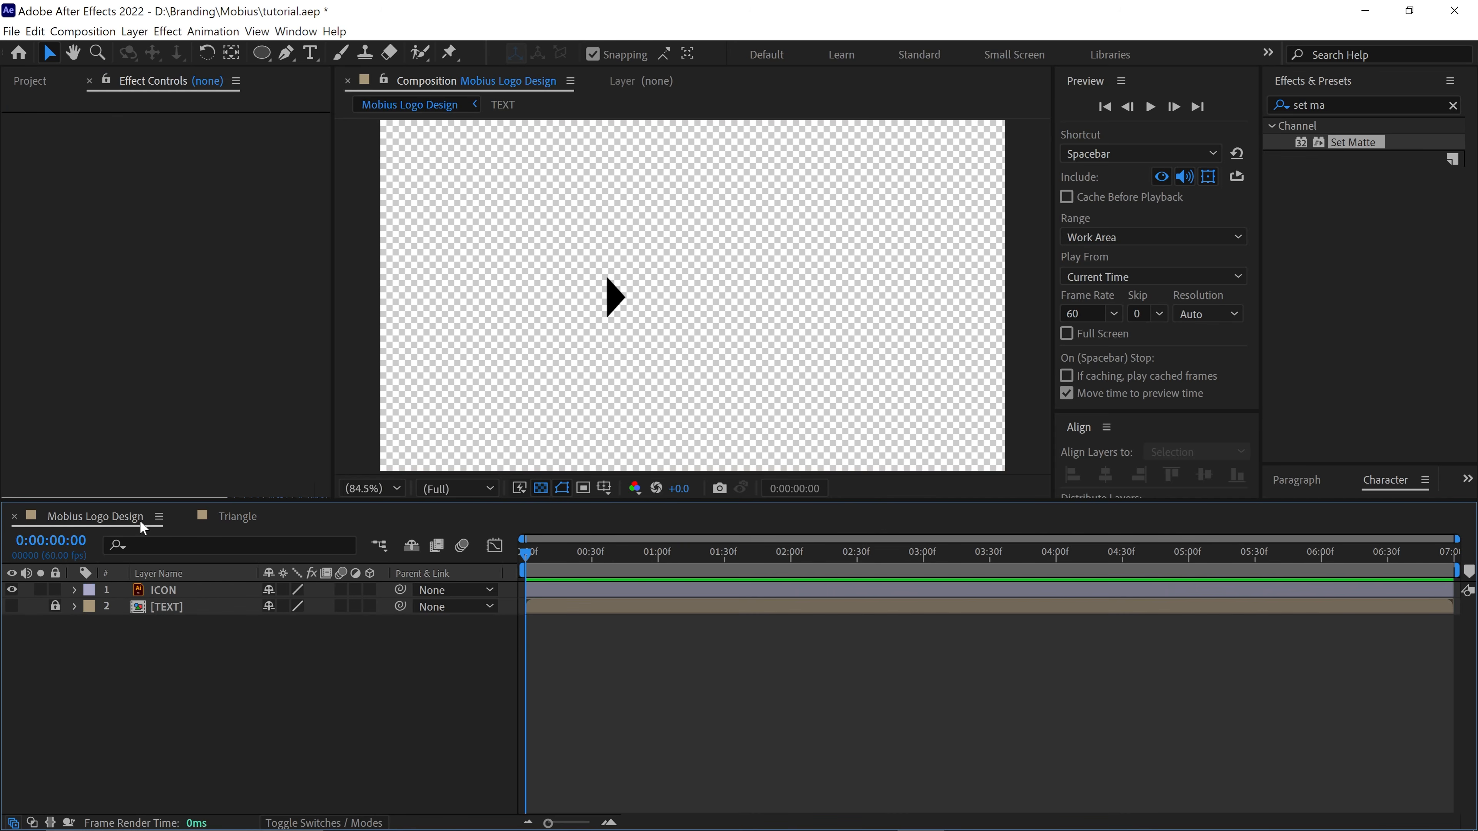
pyautogui.click(30, 80)
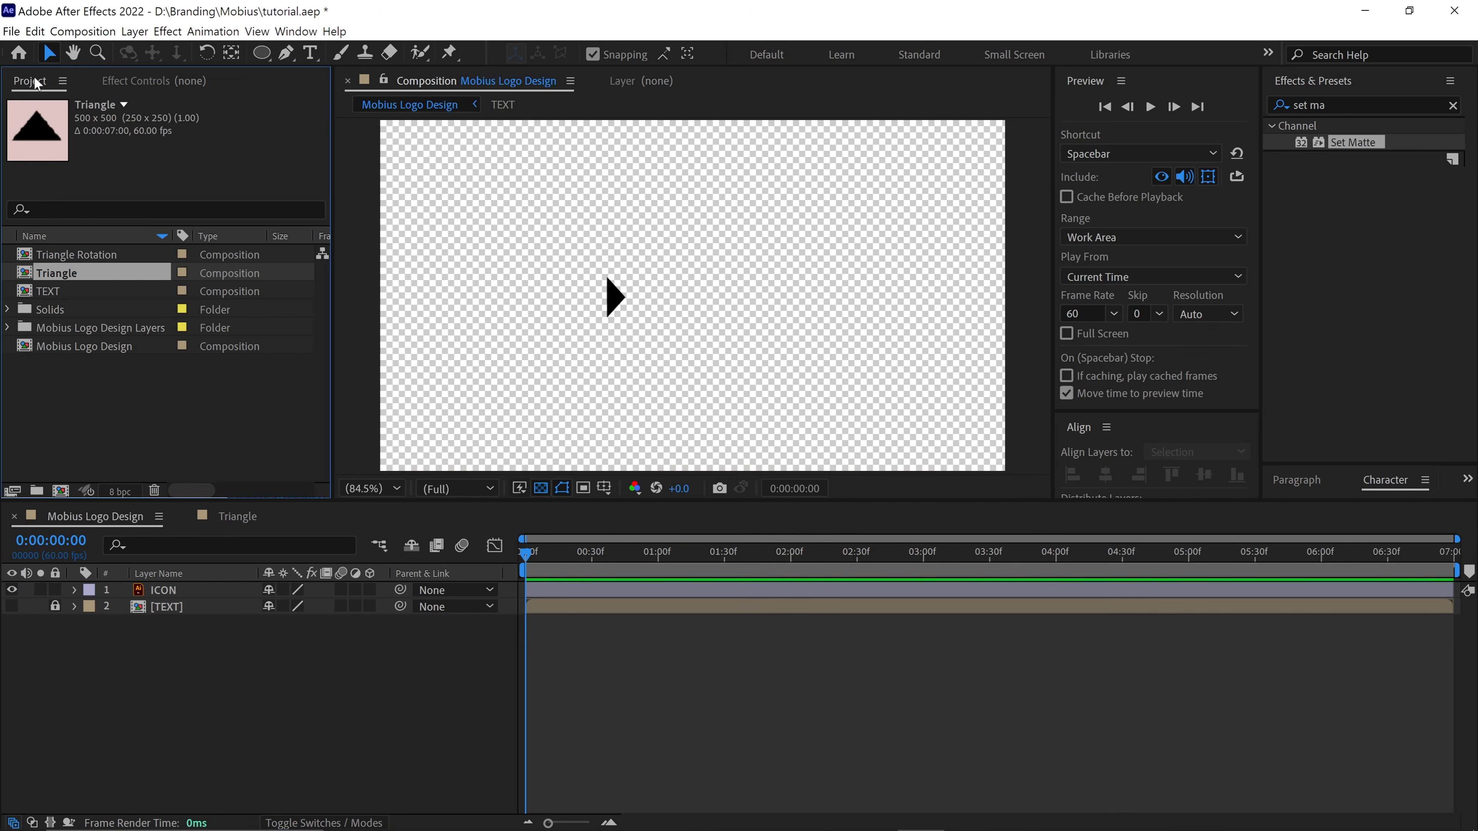
pyautogui.moveTo(65, 275); pyautogui.dragTo(163, 589)
pyautogui.press('space')
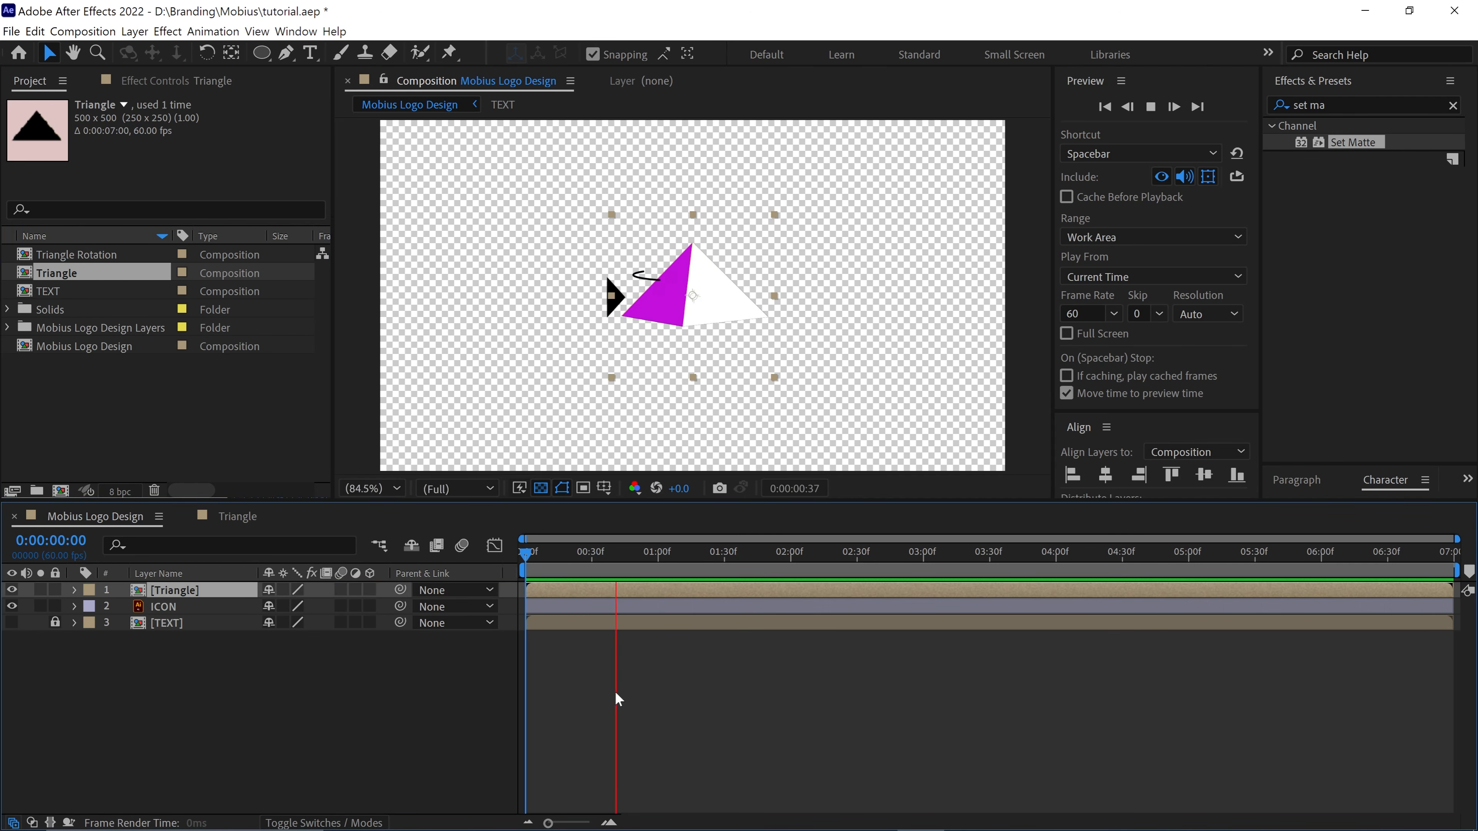
# Create a full-size solid layer named MAP in the Mobius Logo Design composition
pyautogui.click(239, 645)
pyautogui.rightClick(239, 648)
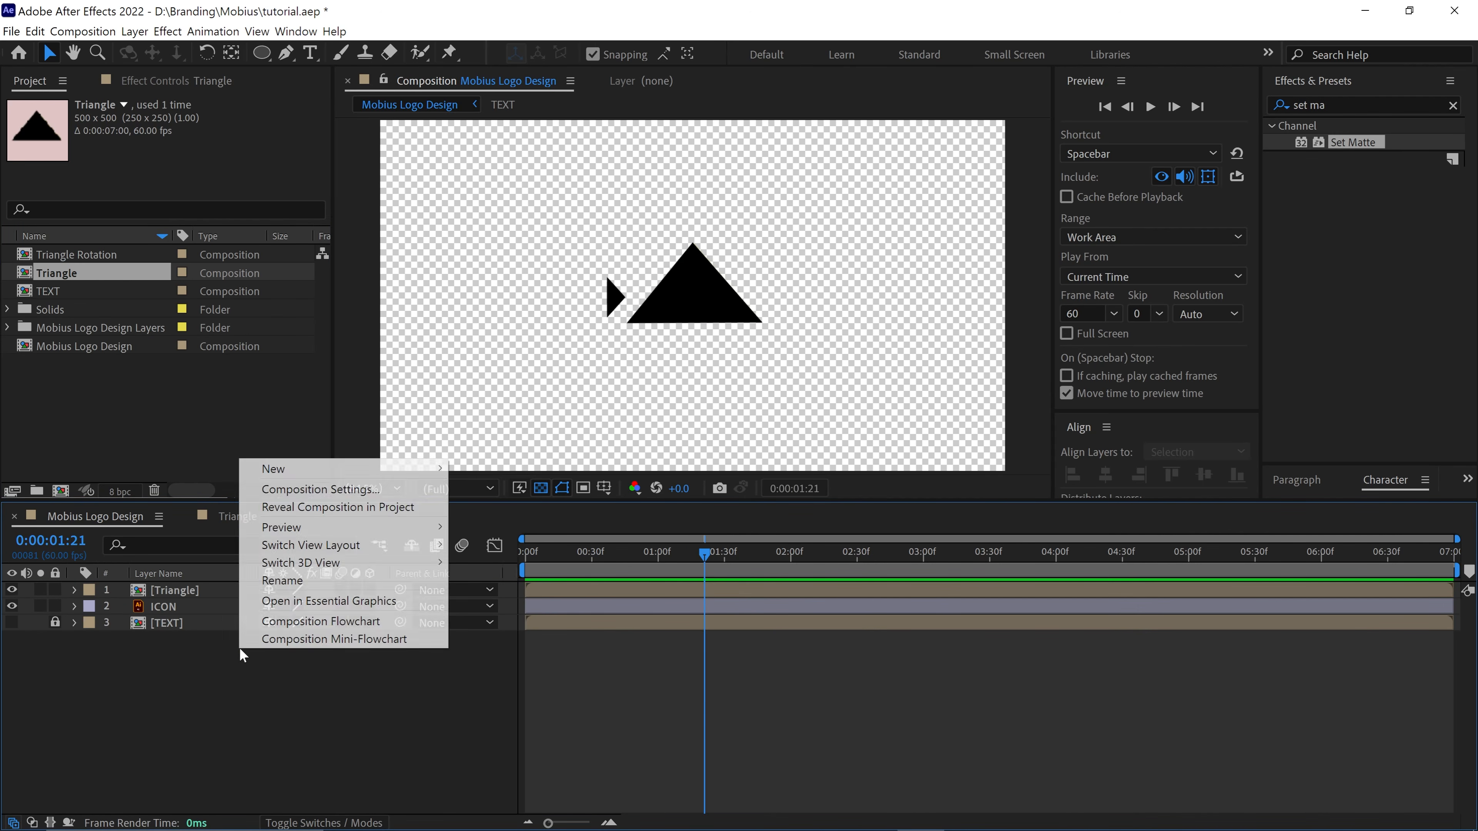
pyautogui.moveTo(294, 469)
pyautogui.click(499, 503)
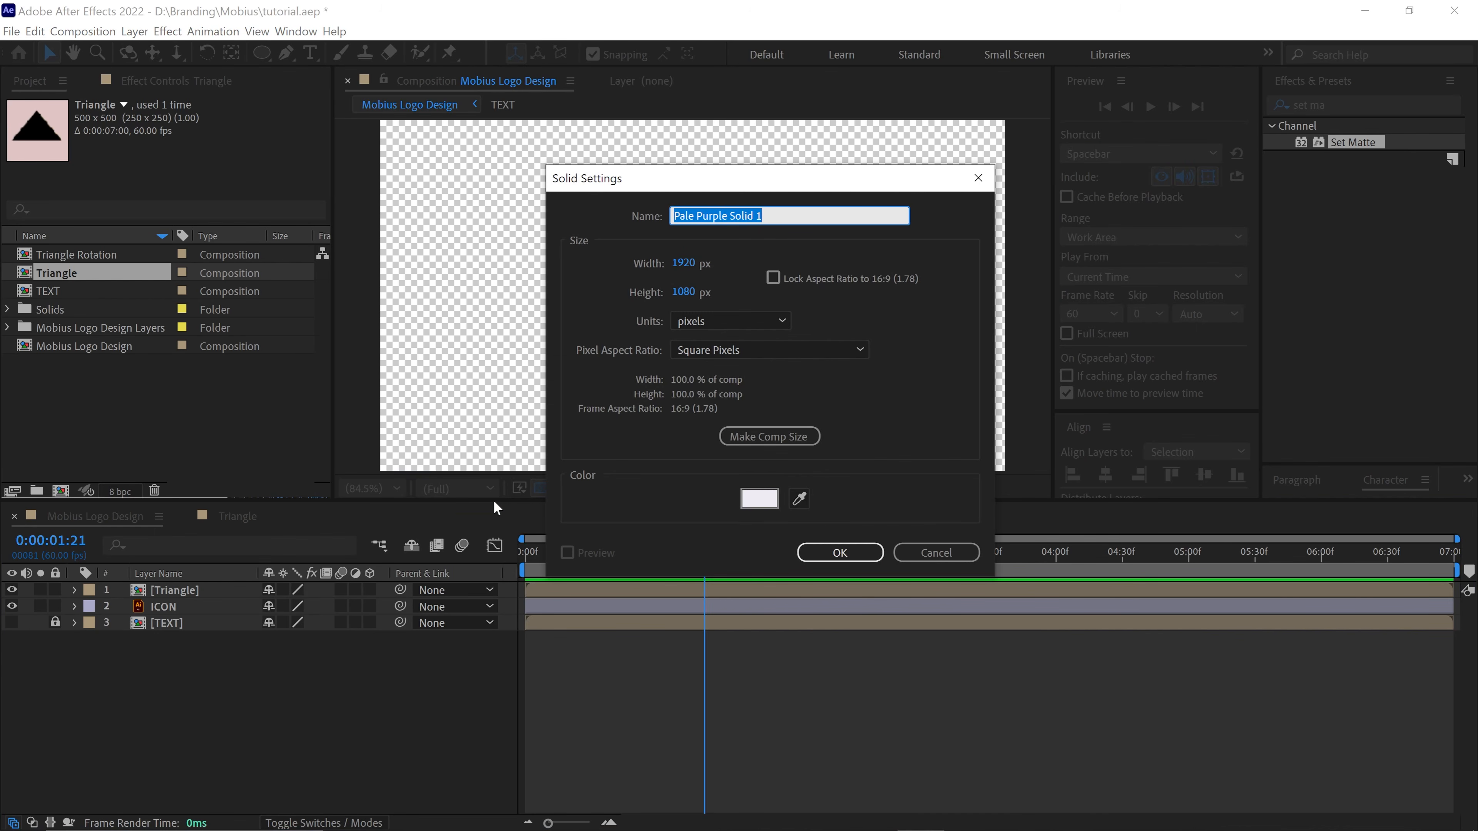
pyautogui.write('MAP')
pyautogui.click(826, 552)
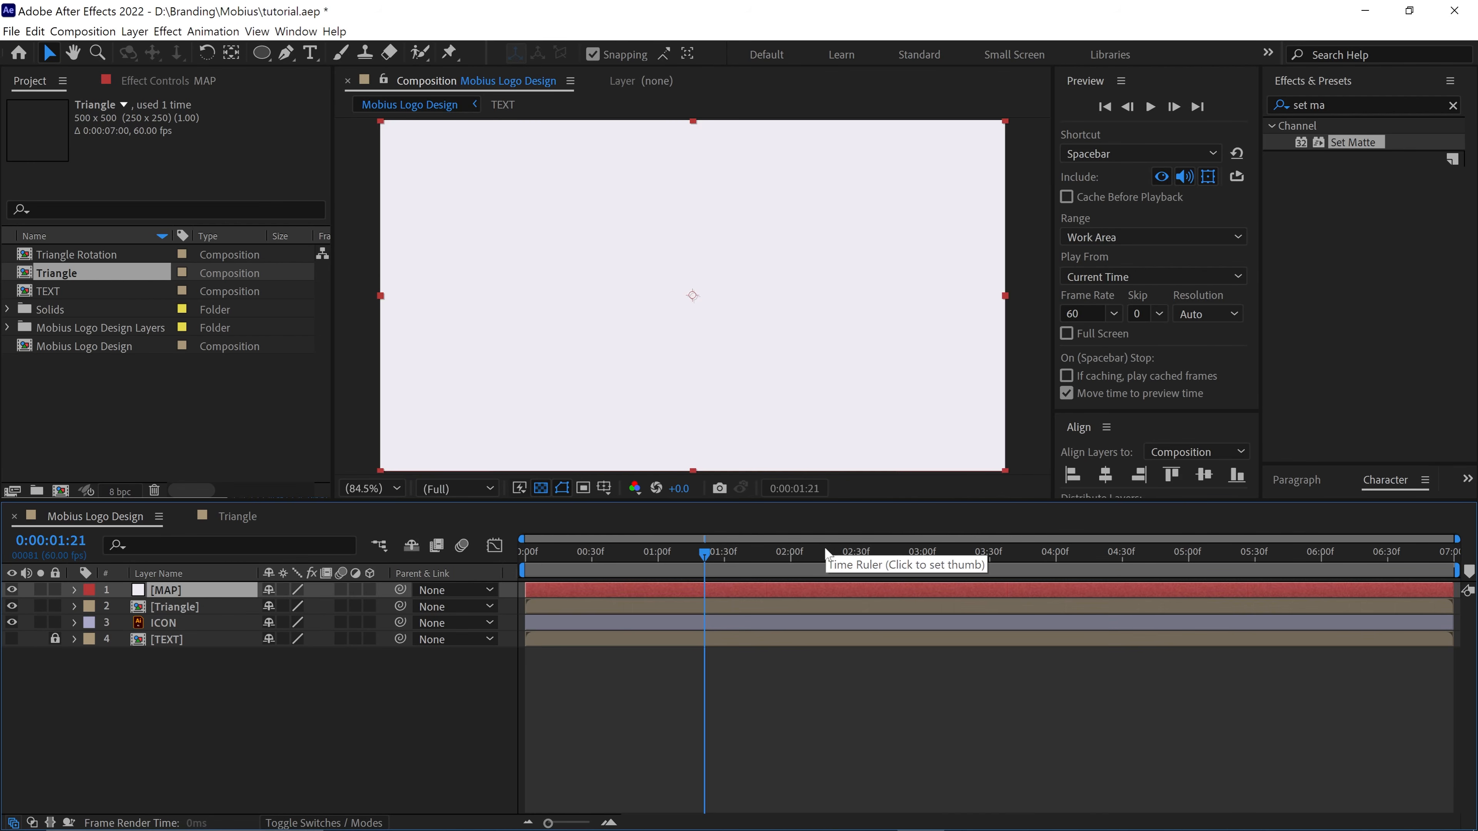
# Apply the Gradient Ramp effect to the MAP solid and hide that layer
pyautogui.click(1310, 105)
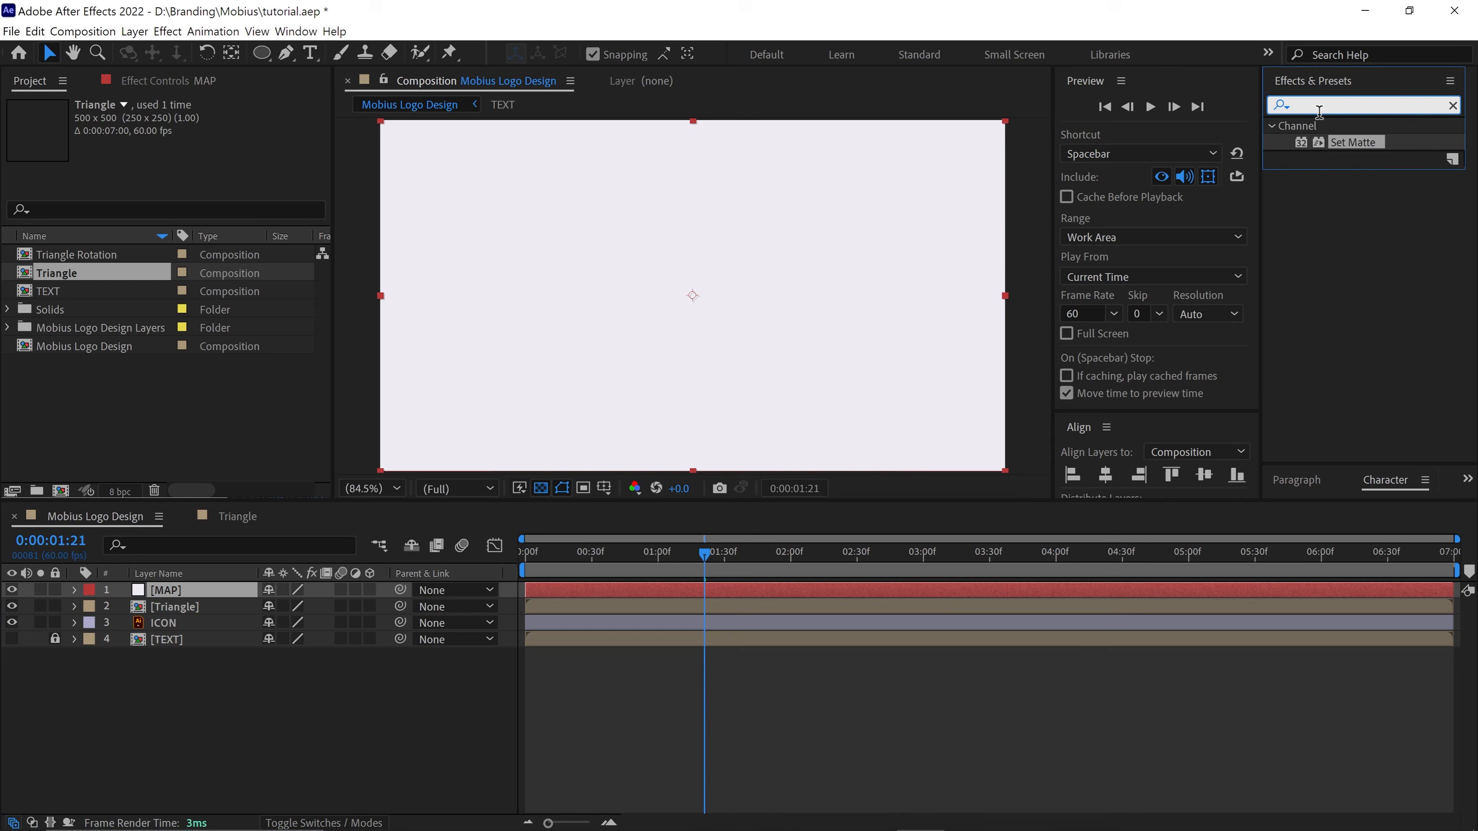
pyautogui.write('ramp')
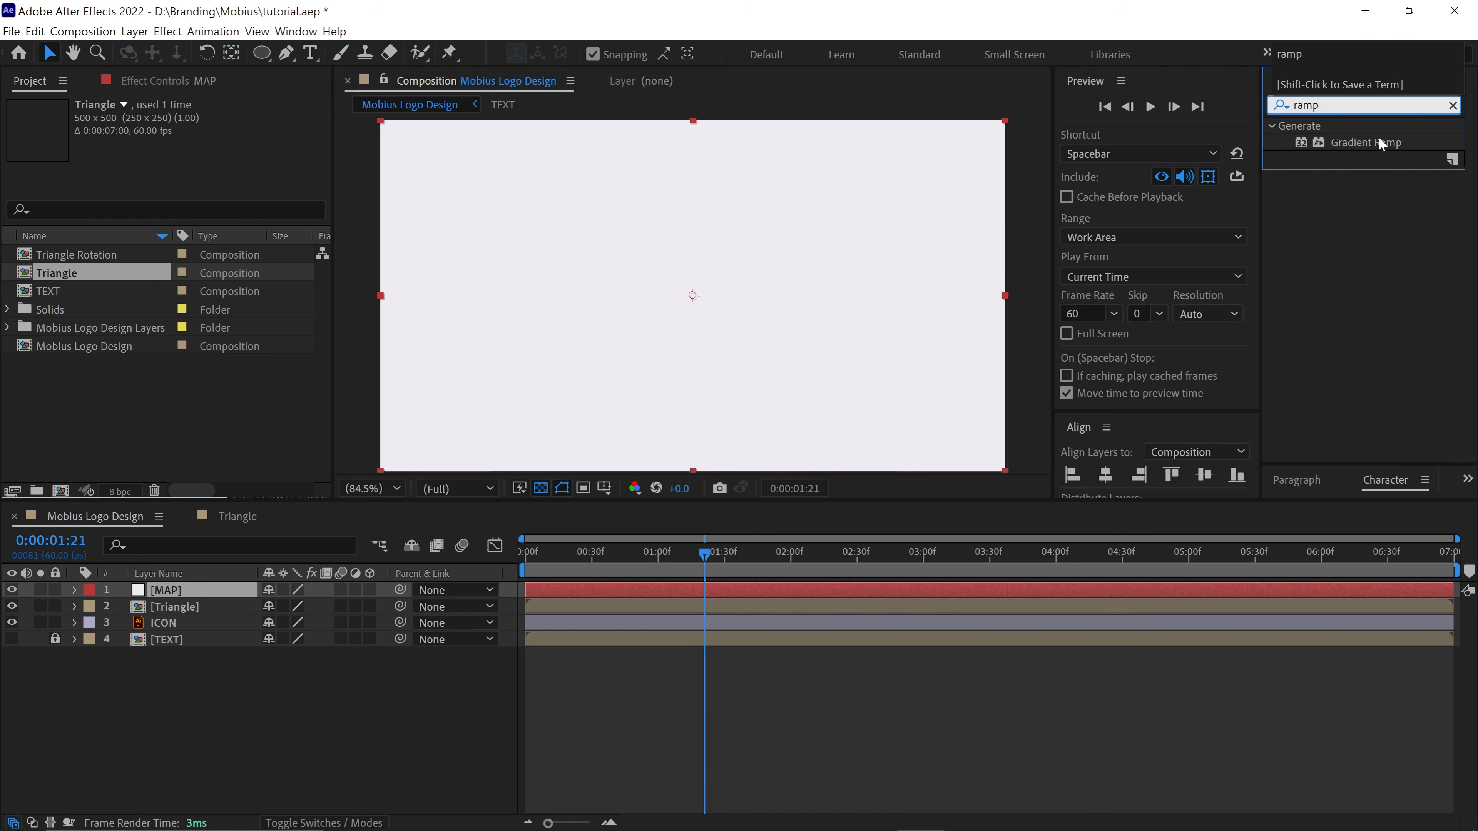
pyautogui.moveTo(1378, 140); pyautogui.dragTo(702, 371)
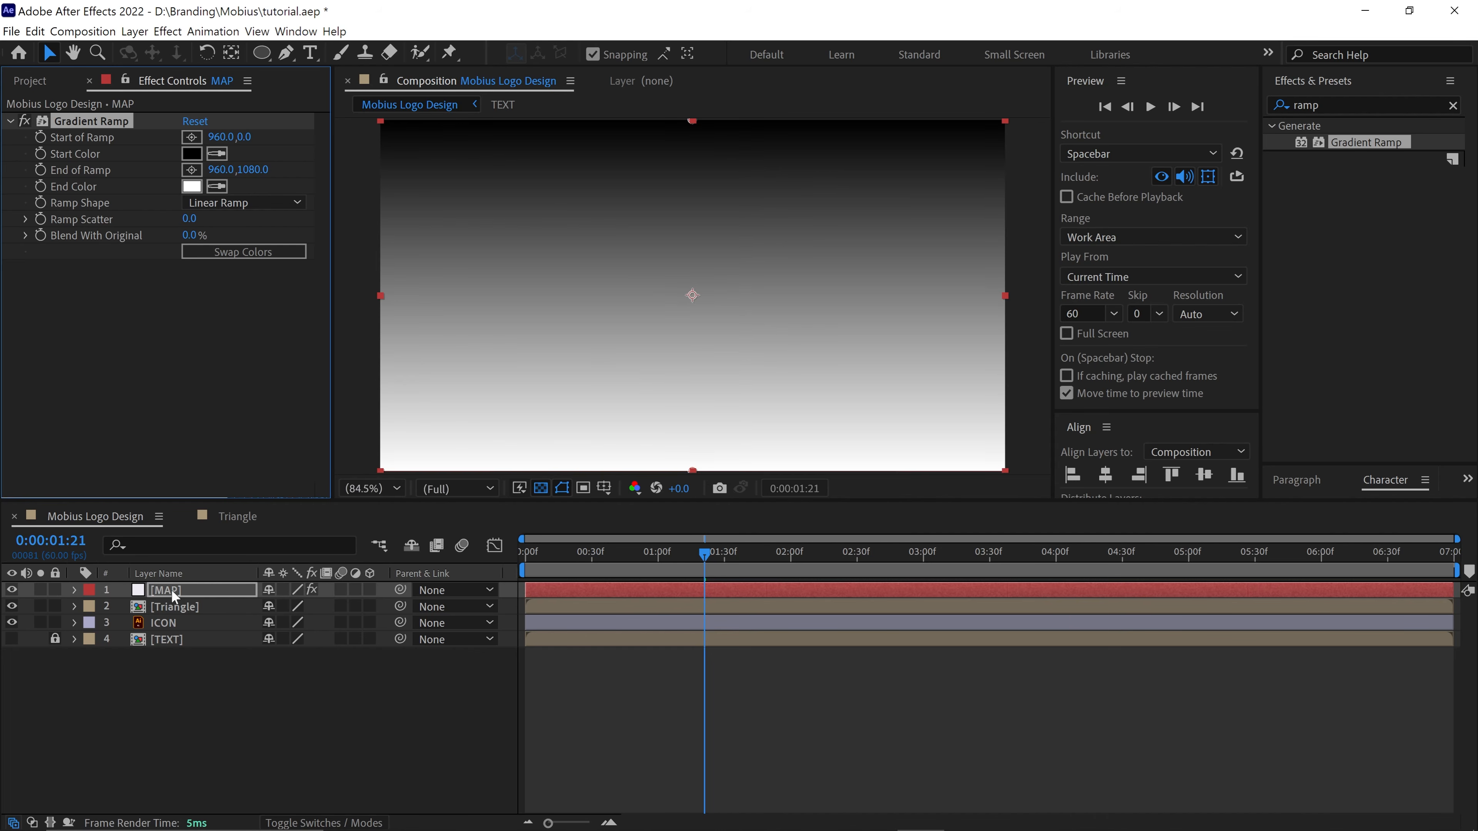
pyautogui.click(11, 589)
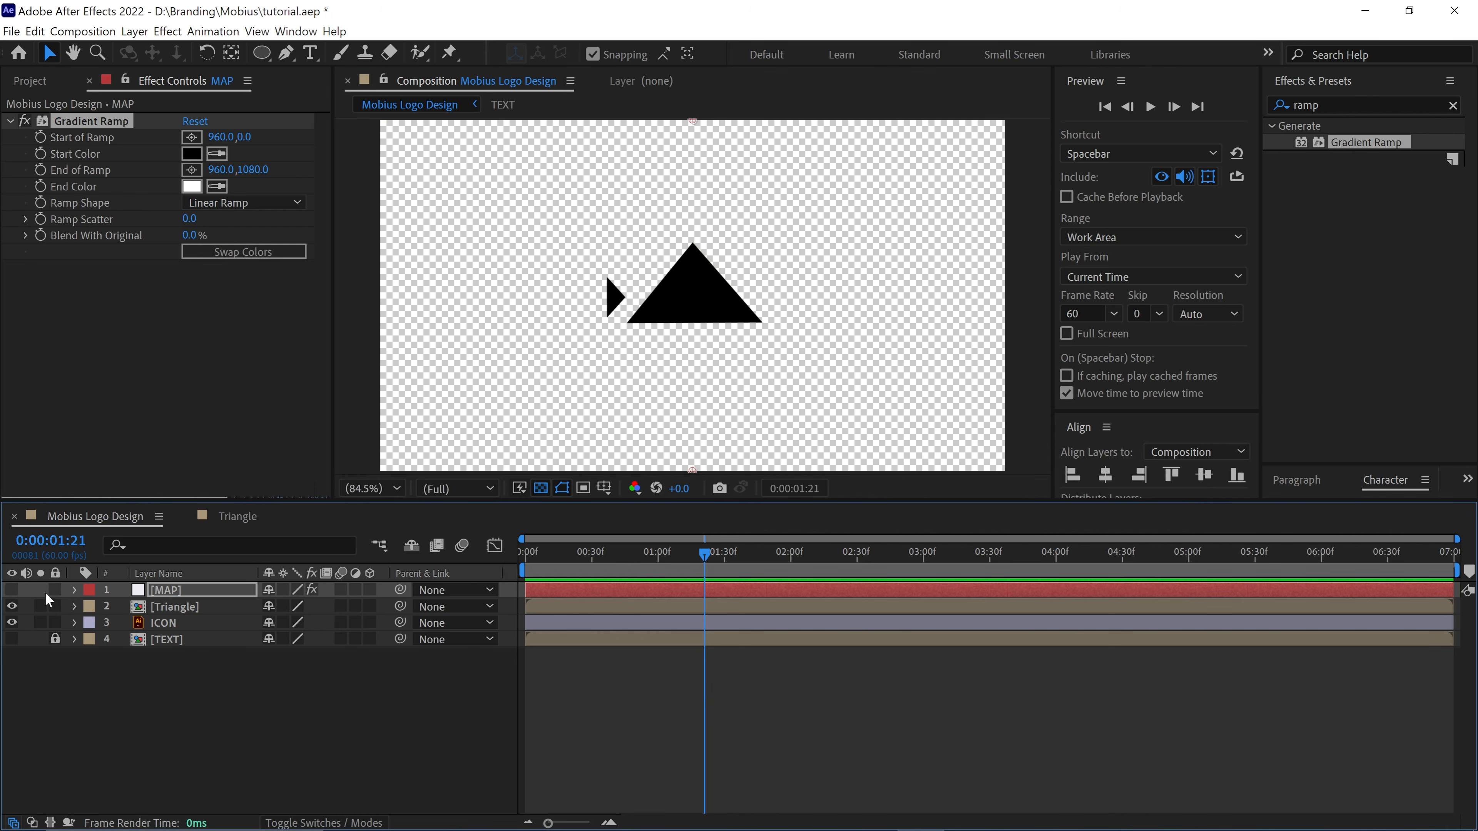
# Apply the Time Displacement effect to the Triangle layer
pyautogui.click(190, 611)
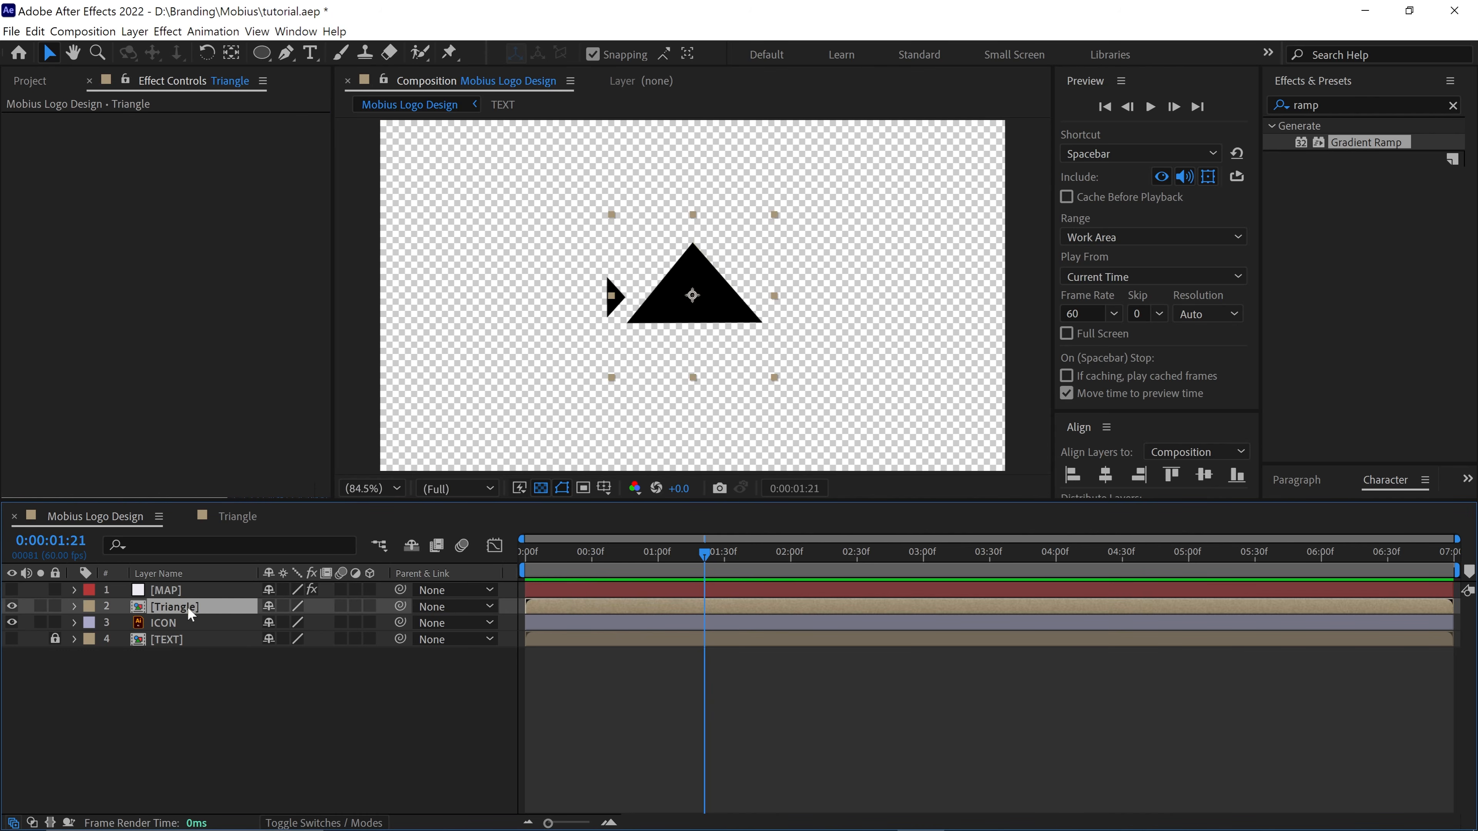
pyautogui.doubleClick(1356, 109)
pyautogui.write('time di')
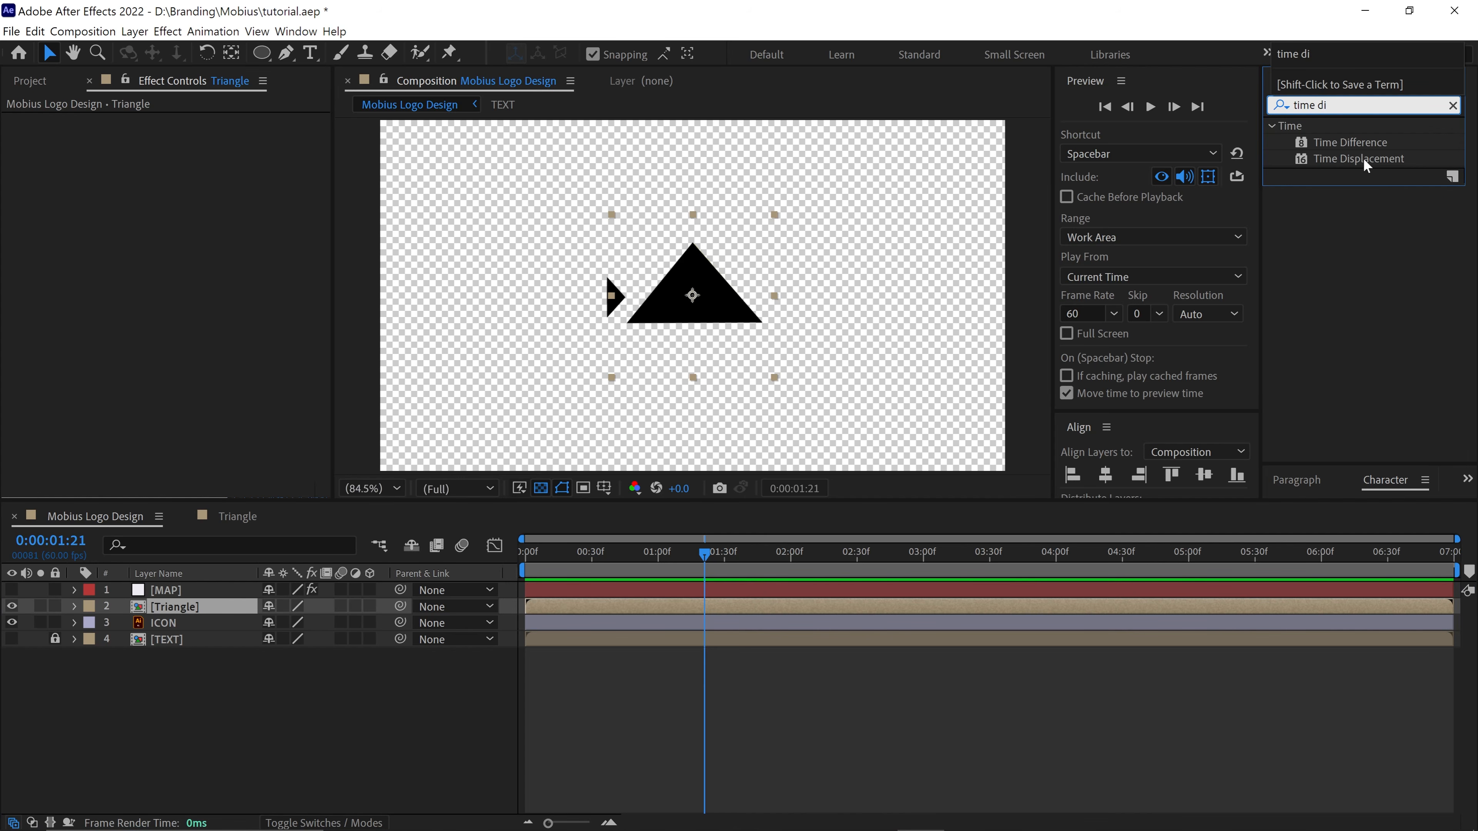
pyautogui.click(1399, 162)
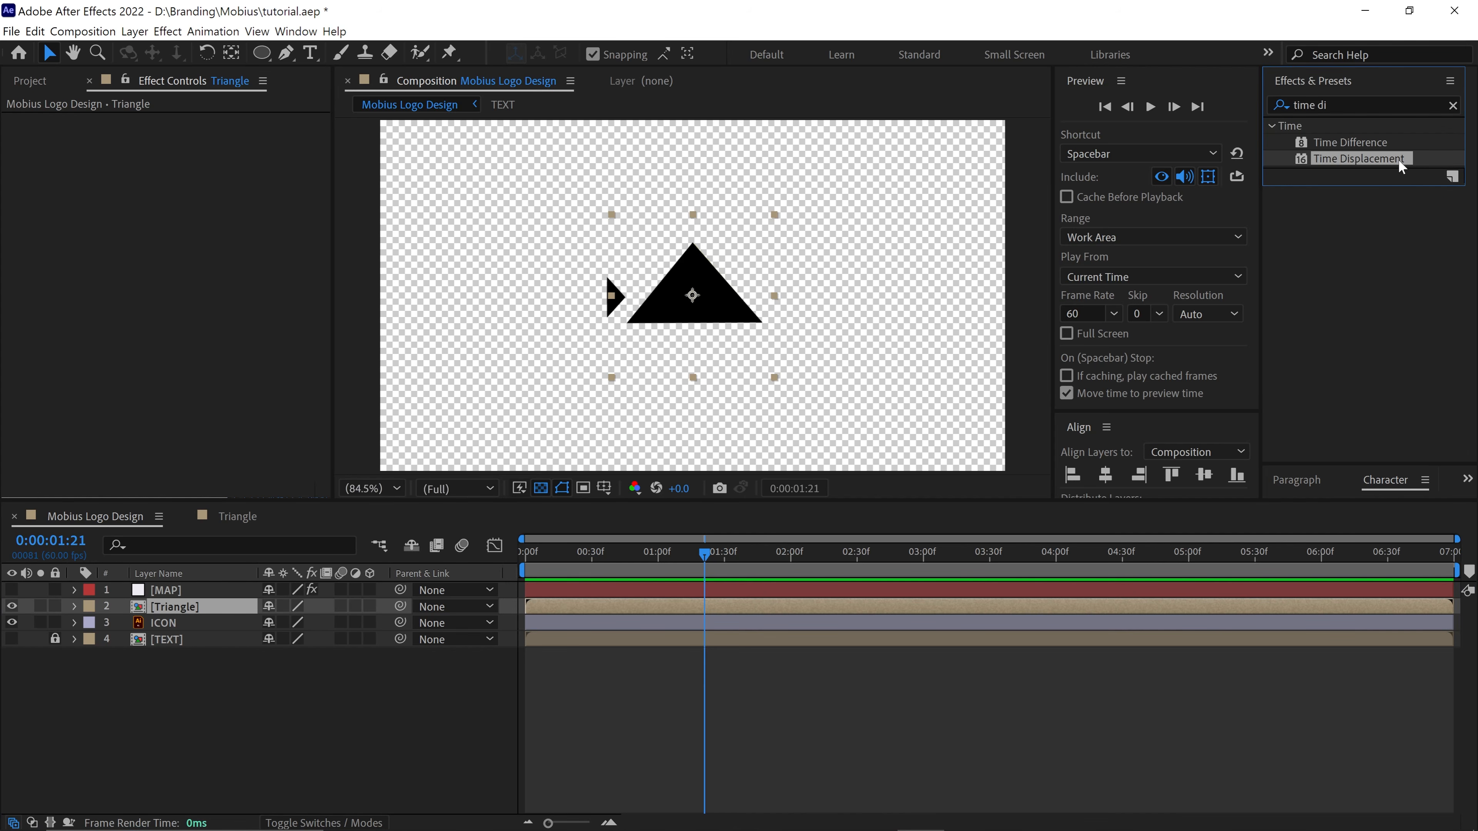
pyautogui.moveTo(1398, 163); pyautogui.dragTo(709, 296)
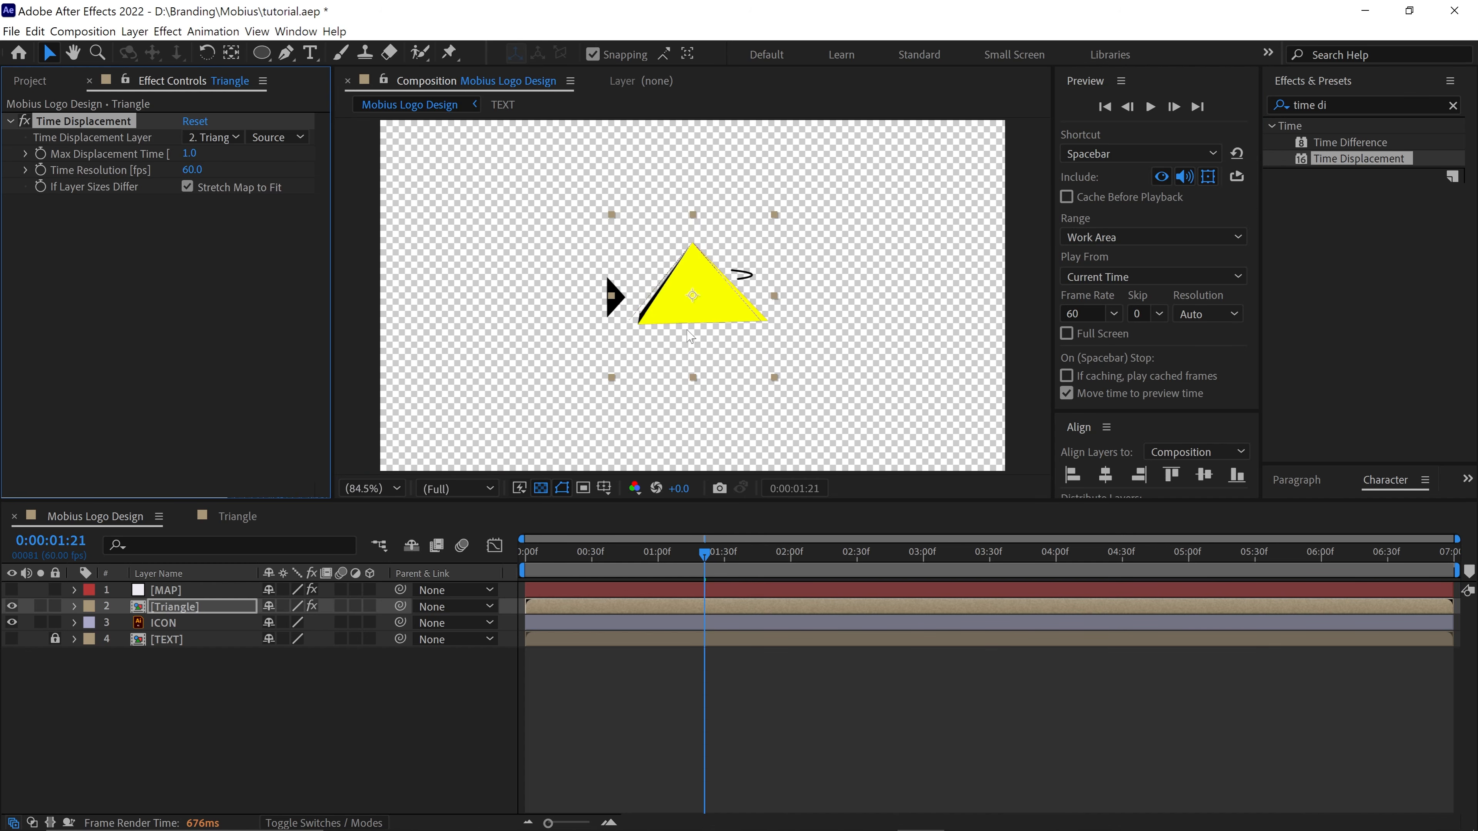
# Set the Time Displacement layer to MAP with Effects & Masks as its source, and scrub back to 0:00:00:00
pyautogui.click(224, 140)
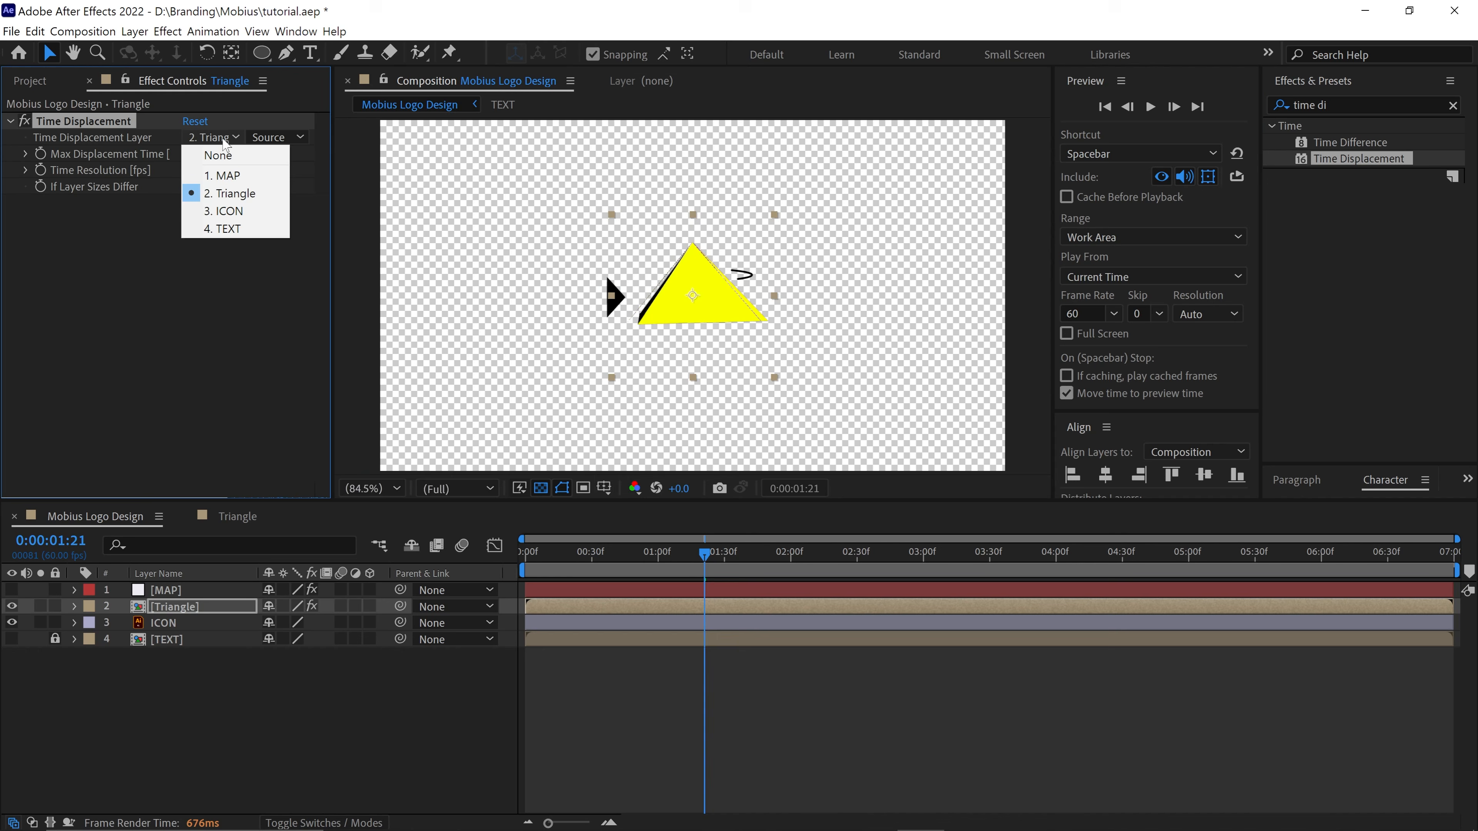
pyautogui.click(226, 177)
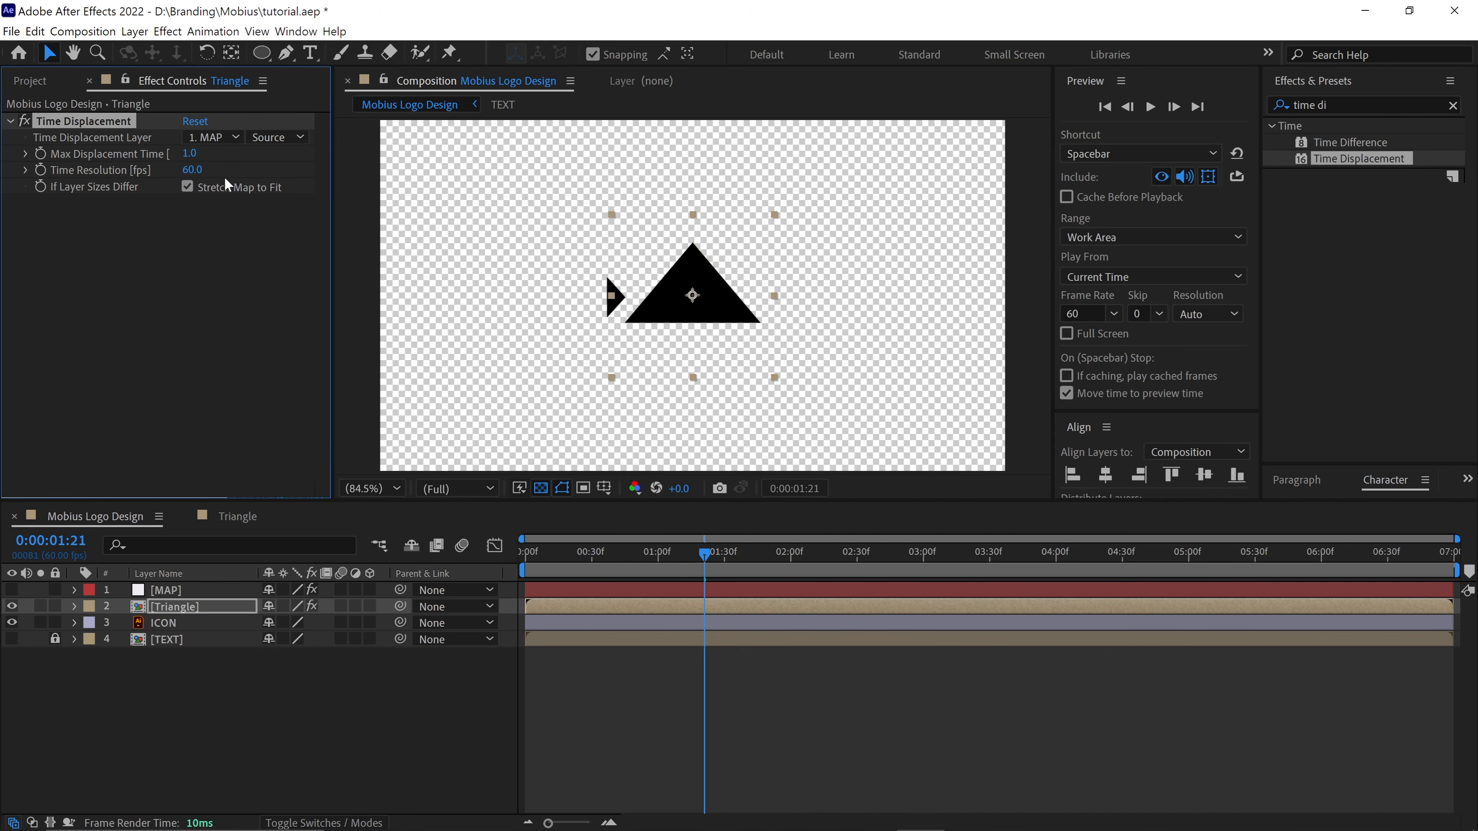
pyautogui.click(260, 151)
pyautogui.click(280, 192)
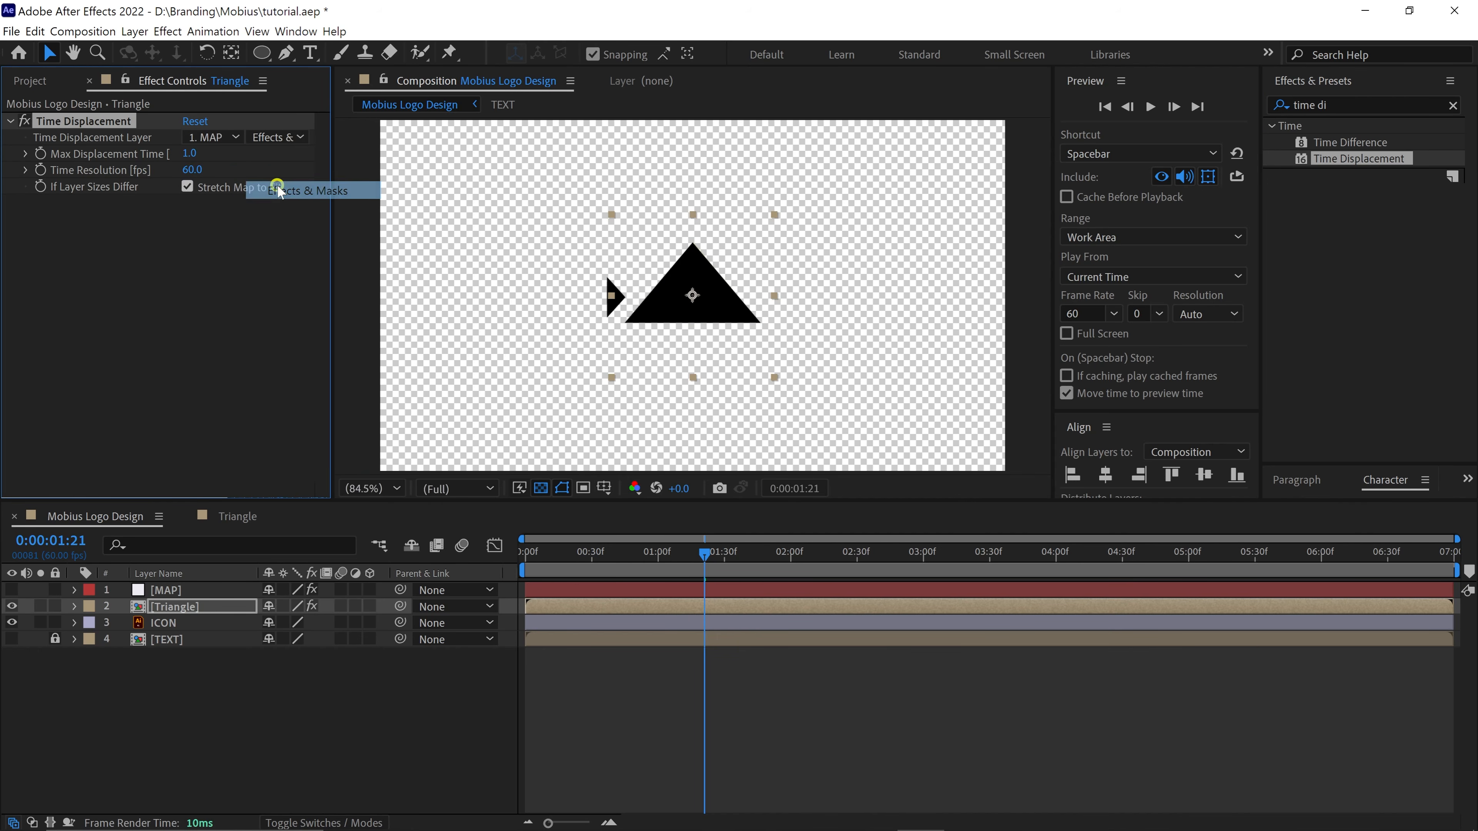
pyautogui.moveTo(699, 554); pyautogui.dragTo(521, 571)
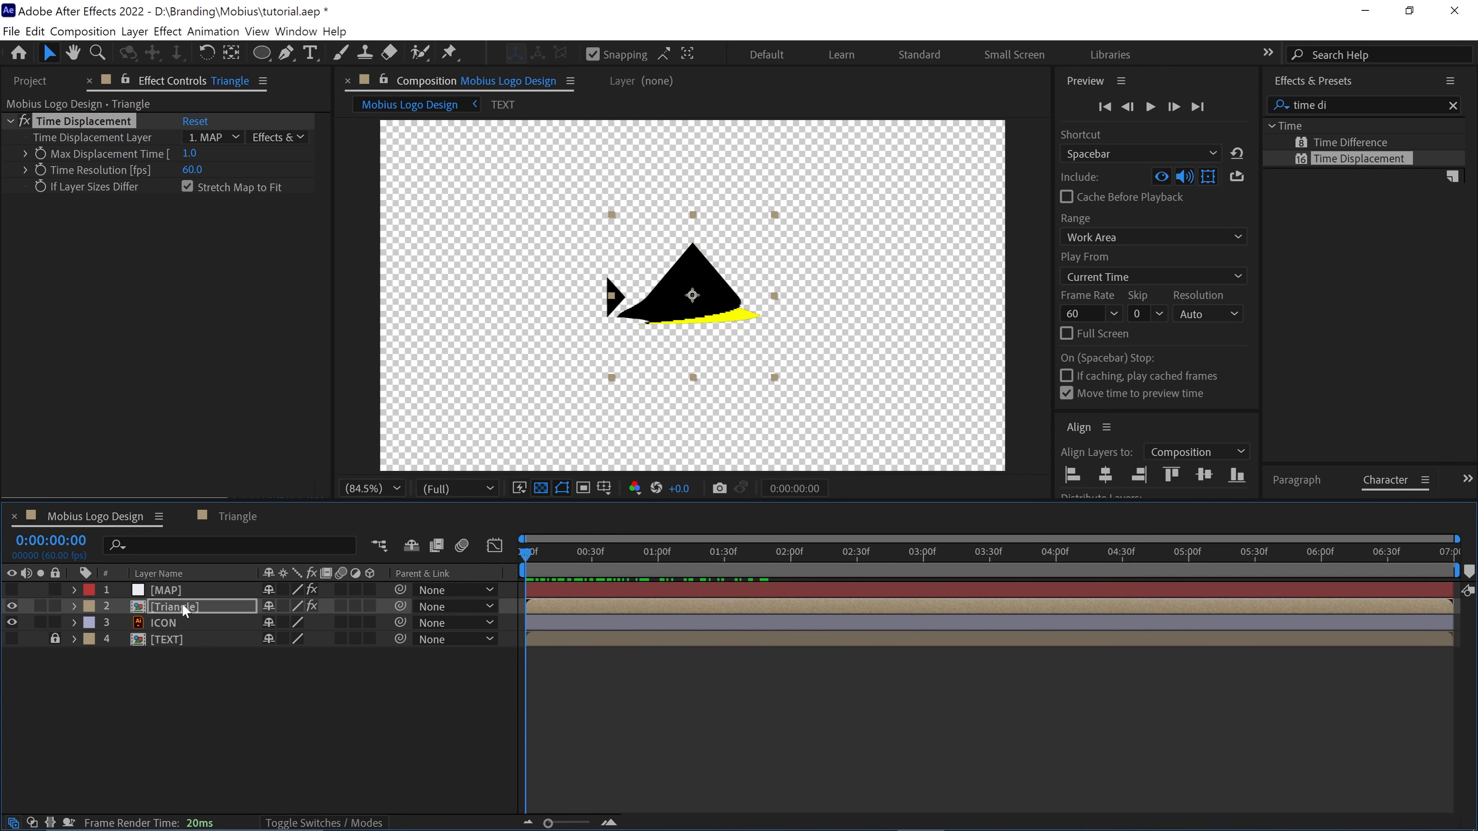
# Stretch MAP's Gradient Ramp beyond the frame, with its start at about 904, -1556 and its end at about 988, 1848
pyautogui.click(193, 591)
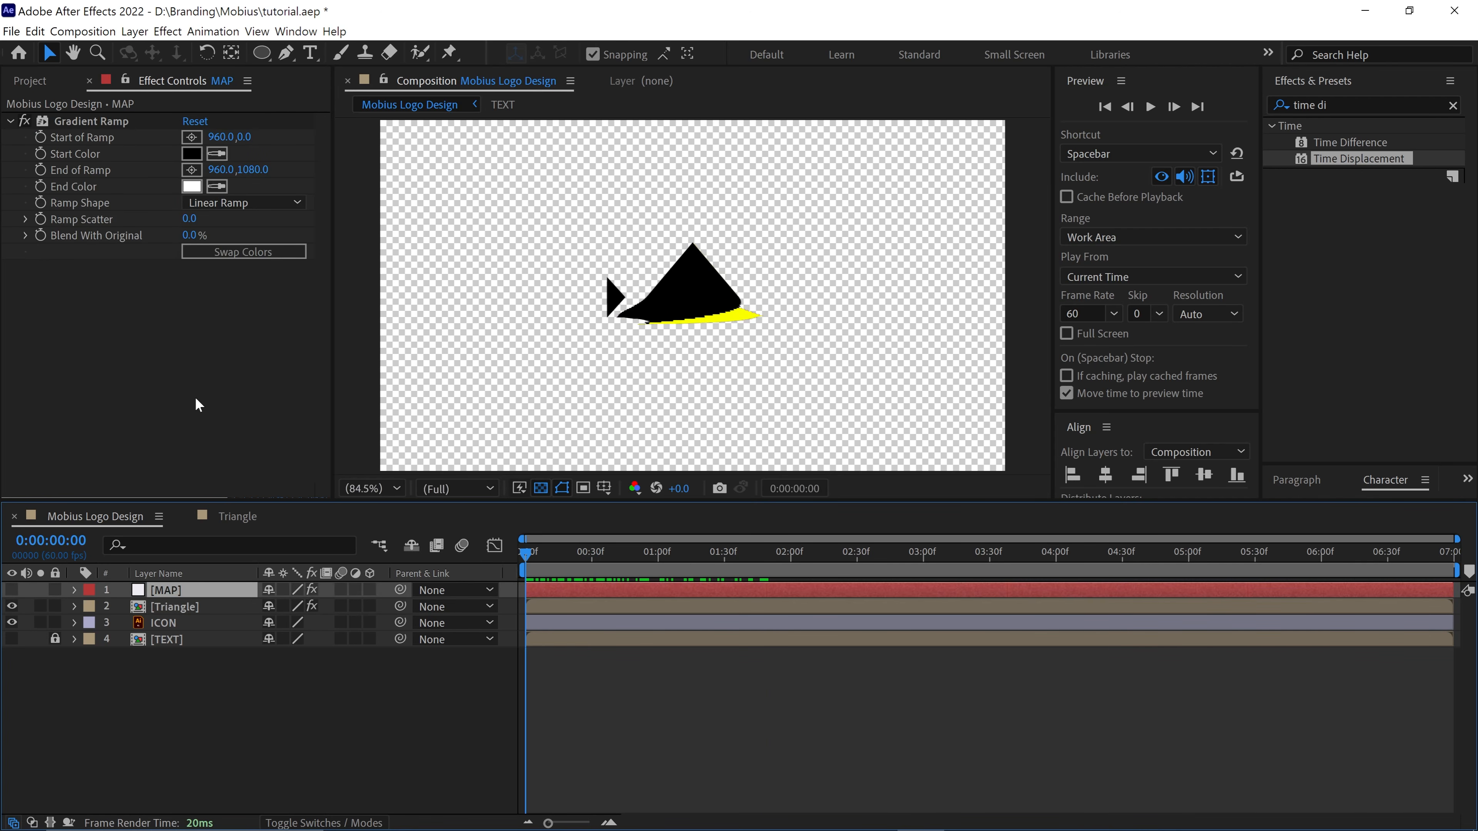
pyautogui.click(100, 126)
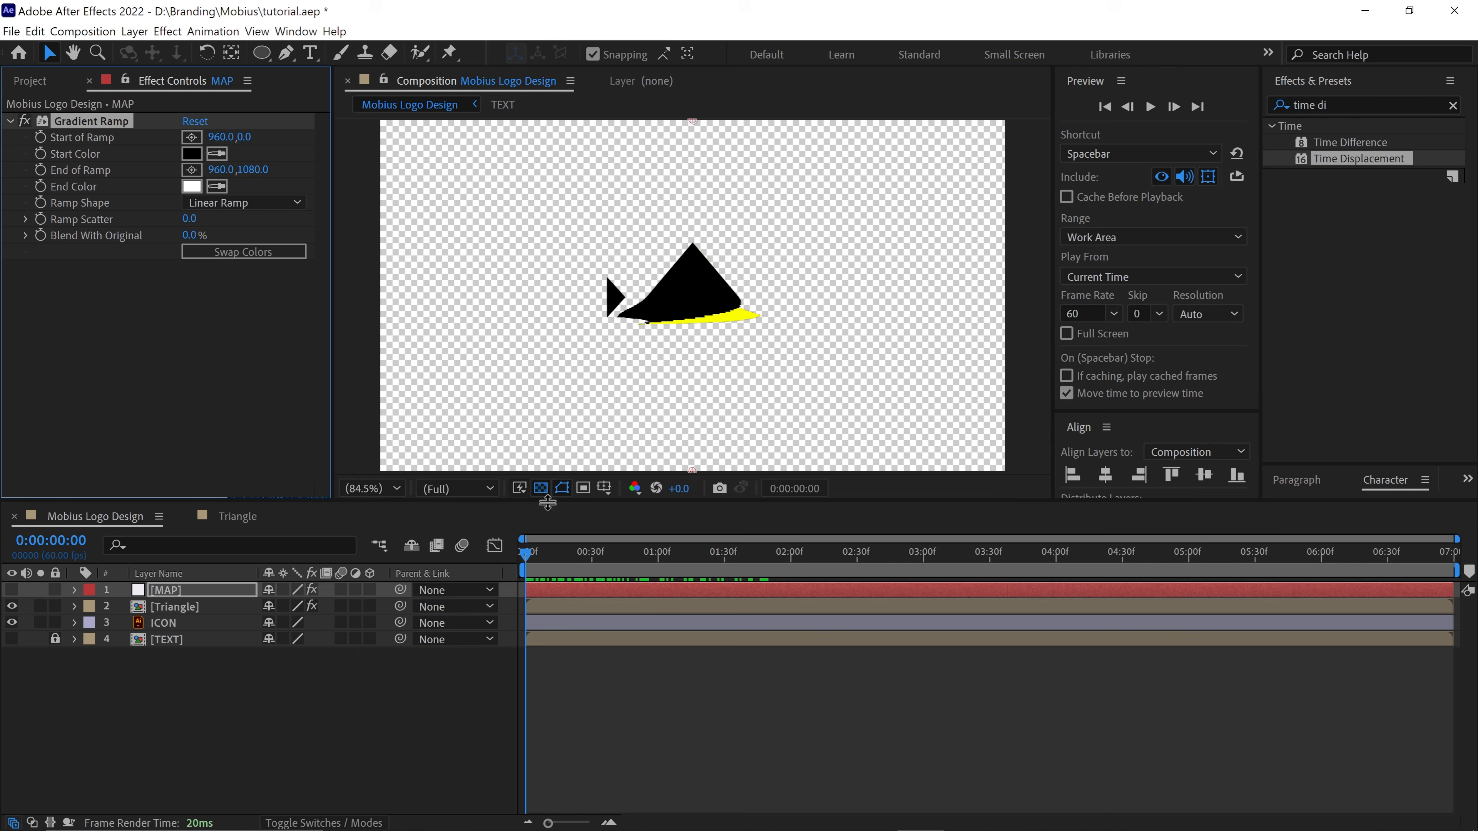
pyautogui.click(540, 488)
pyautogui.scroll(-4, 723, 382)
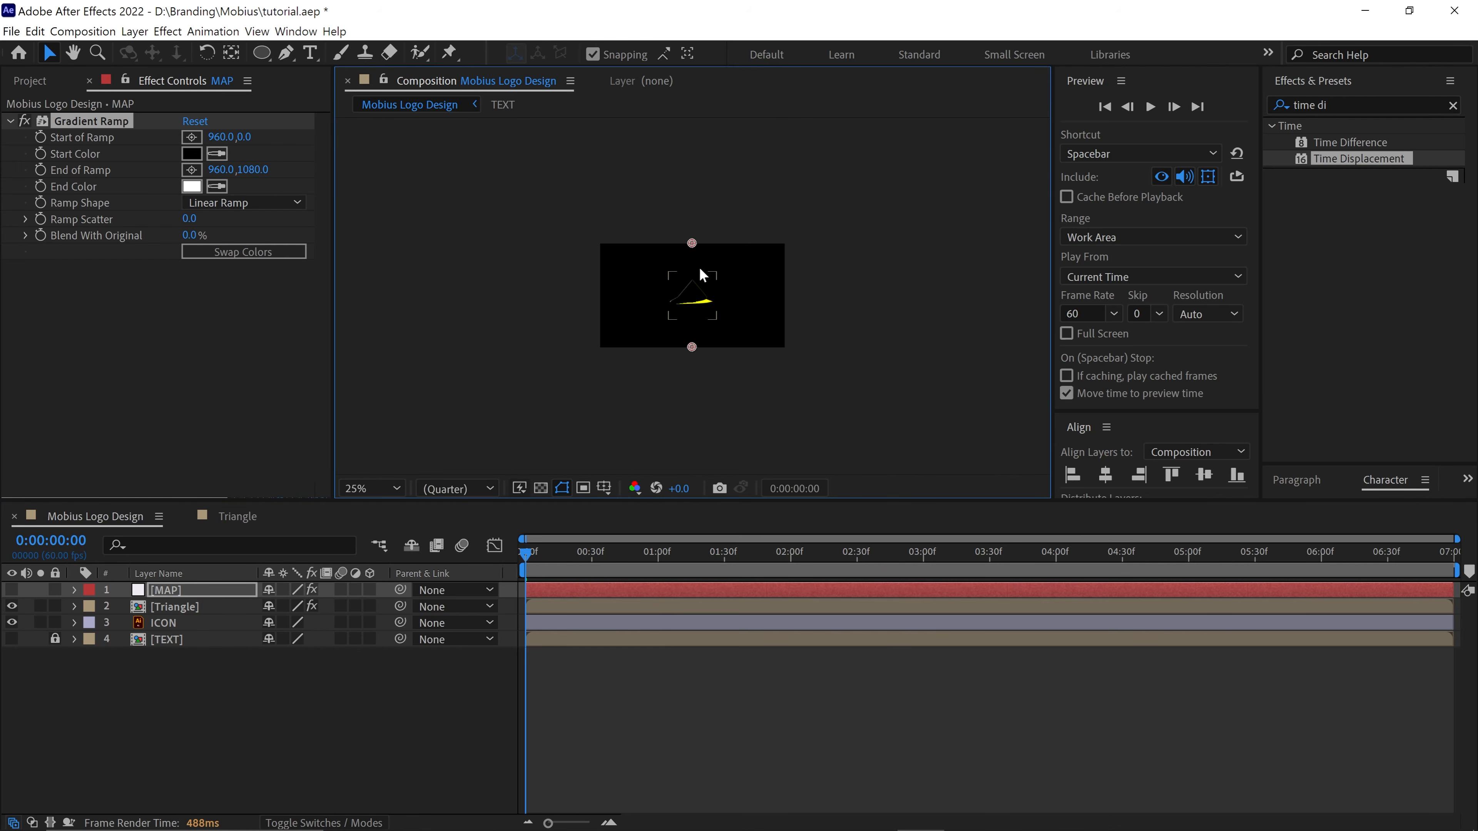
pyautogui.moveTo(692, 244); pyautogui.dragTo(691, 112)
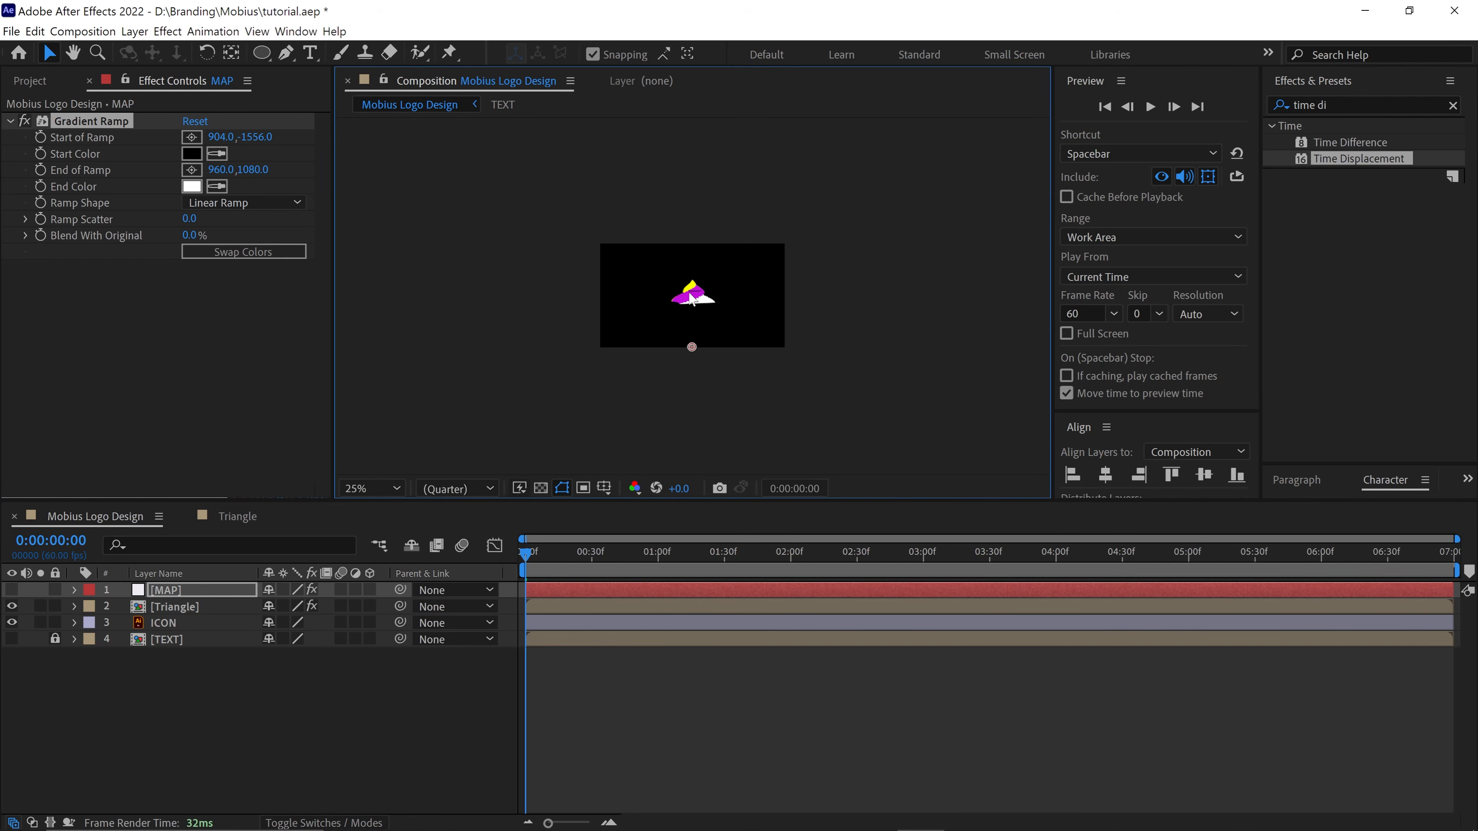
pyautogui.moveTo(692, 347); pyautogui.dragTo(693, 429)
pyautogui.moveTo(527, 554); pyautogui.dragTo(546, 554)
pyautogui.click(540, 488)
# Preview the displaced pyramid and end the work area shortly after 0:00:01:30
pyautogui.press('space')
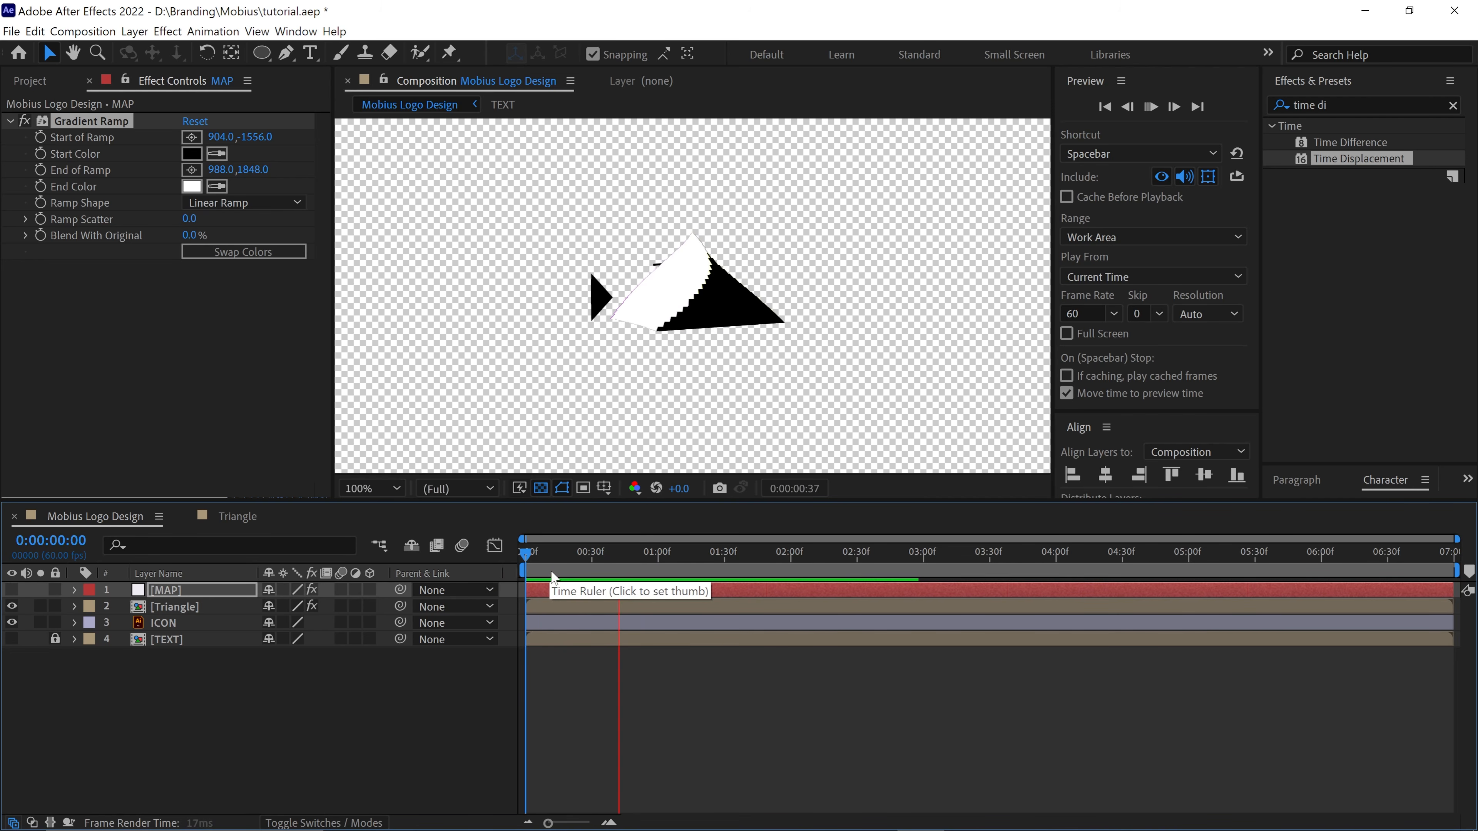
pyautogui.click(744, 553)
pyautogui.press('n')
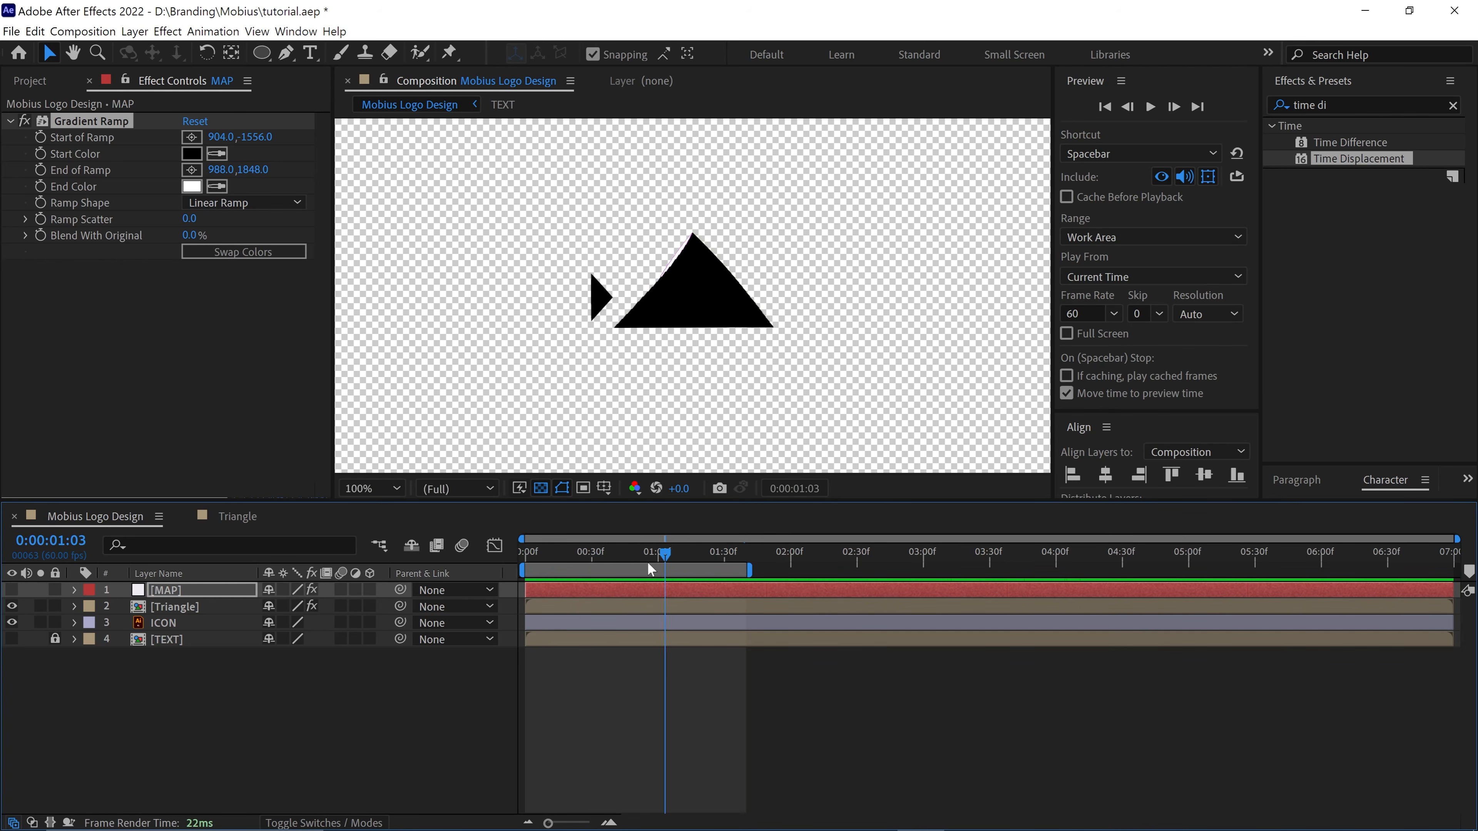
# Move the Gradient Ramp start to about 904, -1844 and examine the displaced triangle's edges at 0:00:00:26
pyautogui.moveTo(550, 564); pyautogui.dragTo(583, 583)
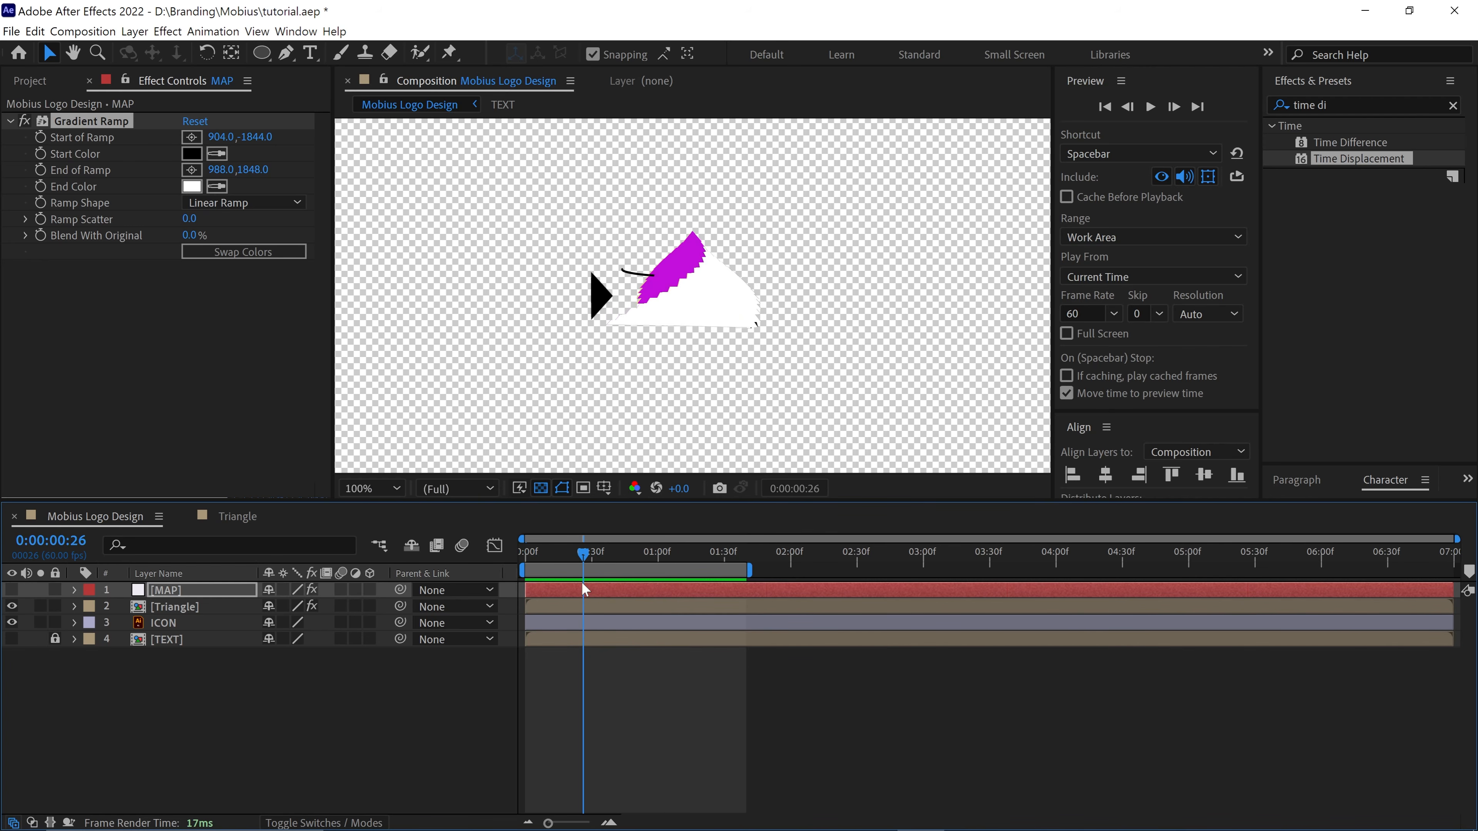
pyautogui.press('.')
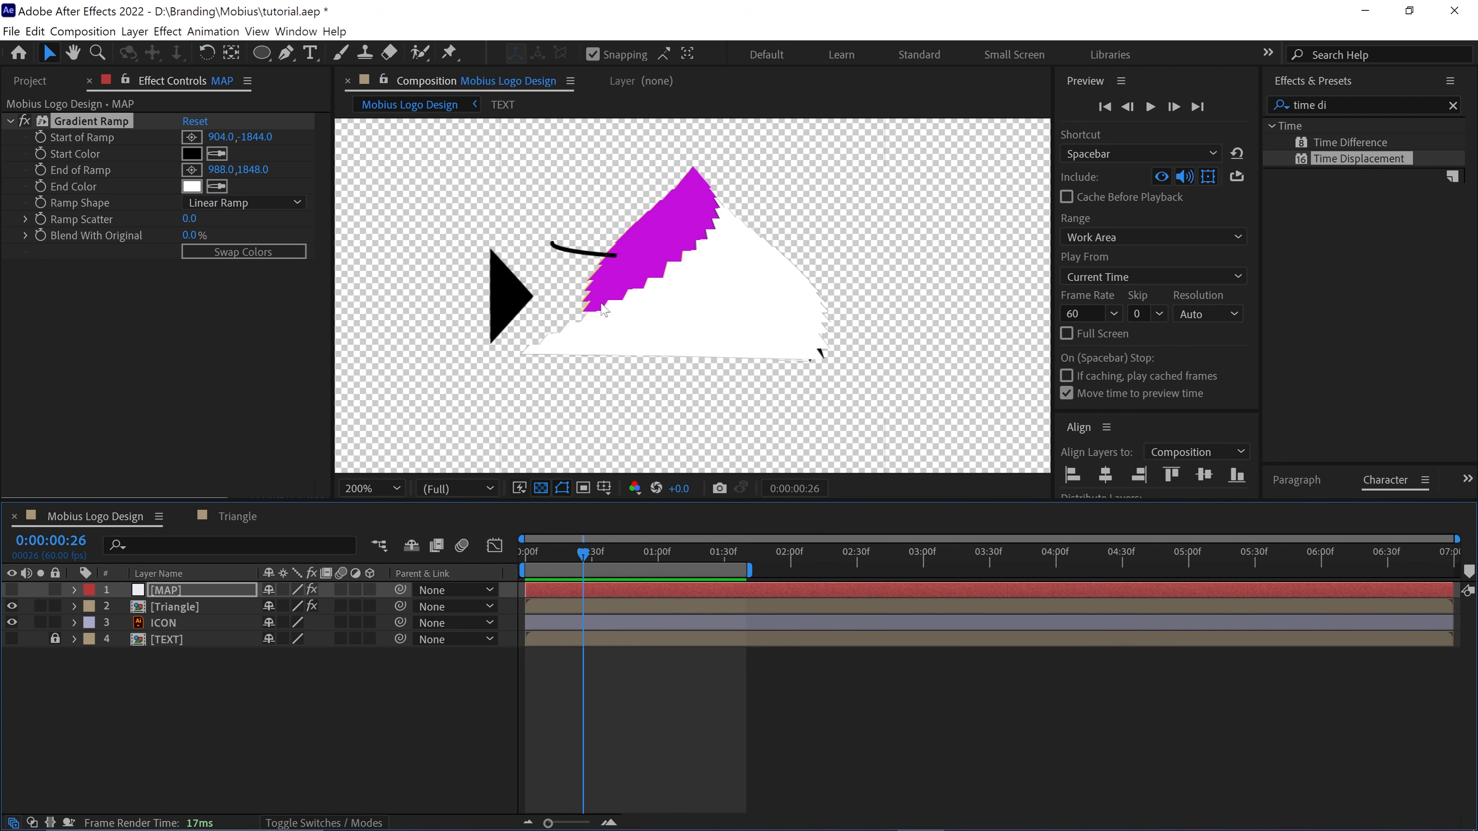
pyautogui.click(373, 488)
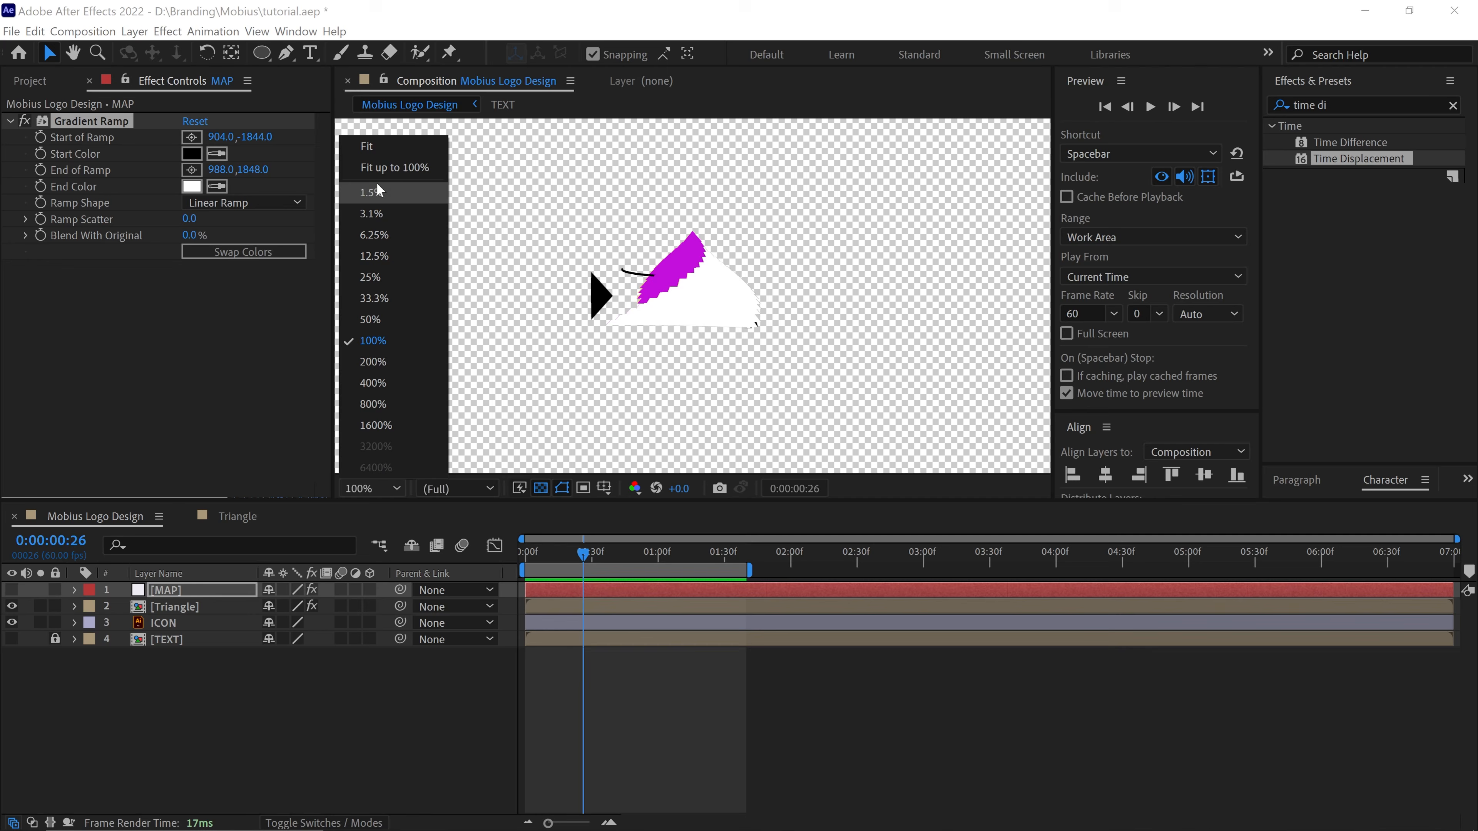
pyautogui.click(365, 147)
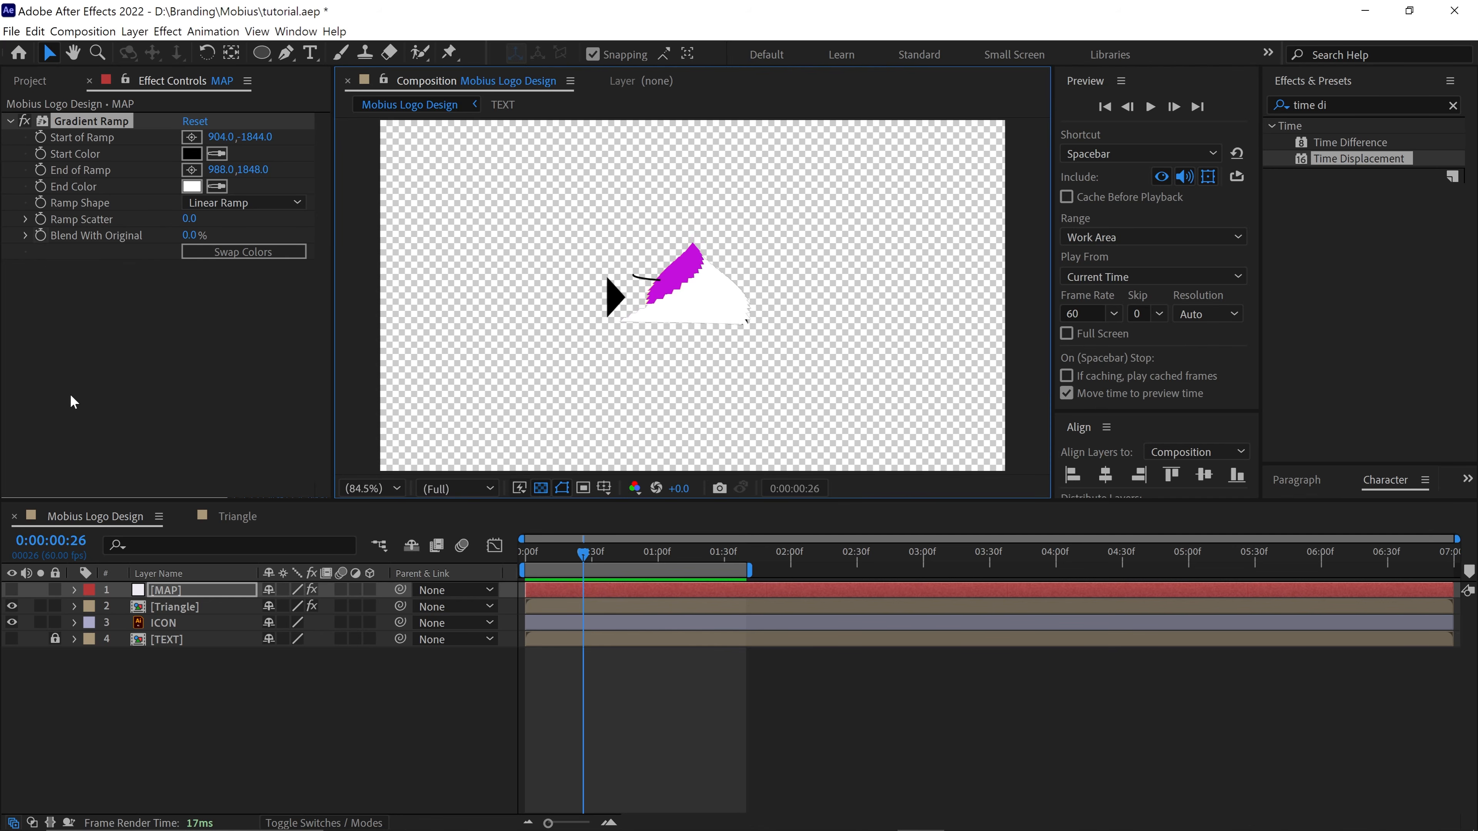
# Set the Time Resolution of the Triangle layer's Time Displacement to 220 fps
pyautogui.click(172, 607)
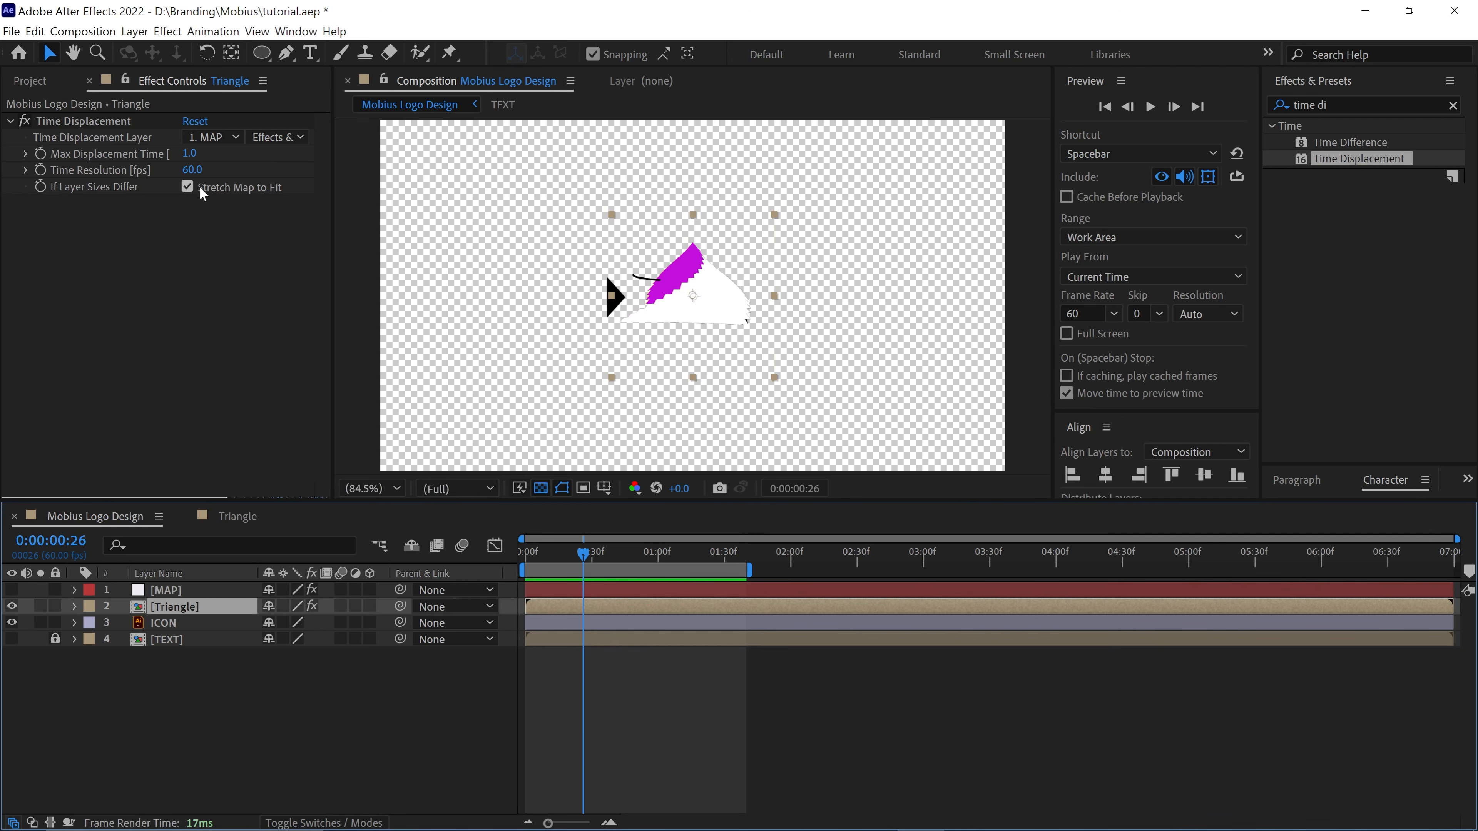
pyautogui.click(194, 171)
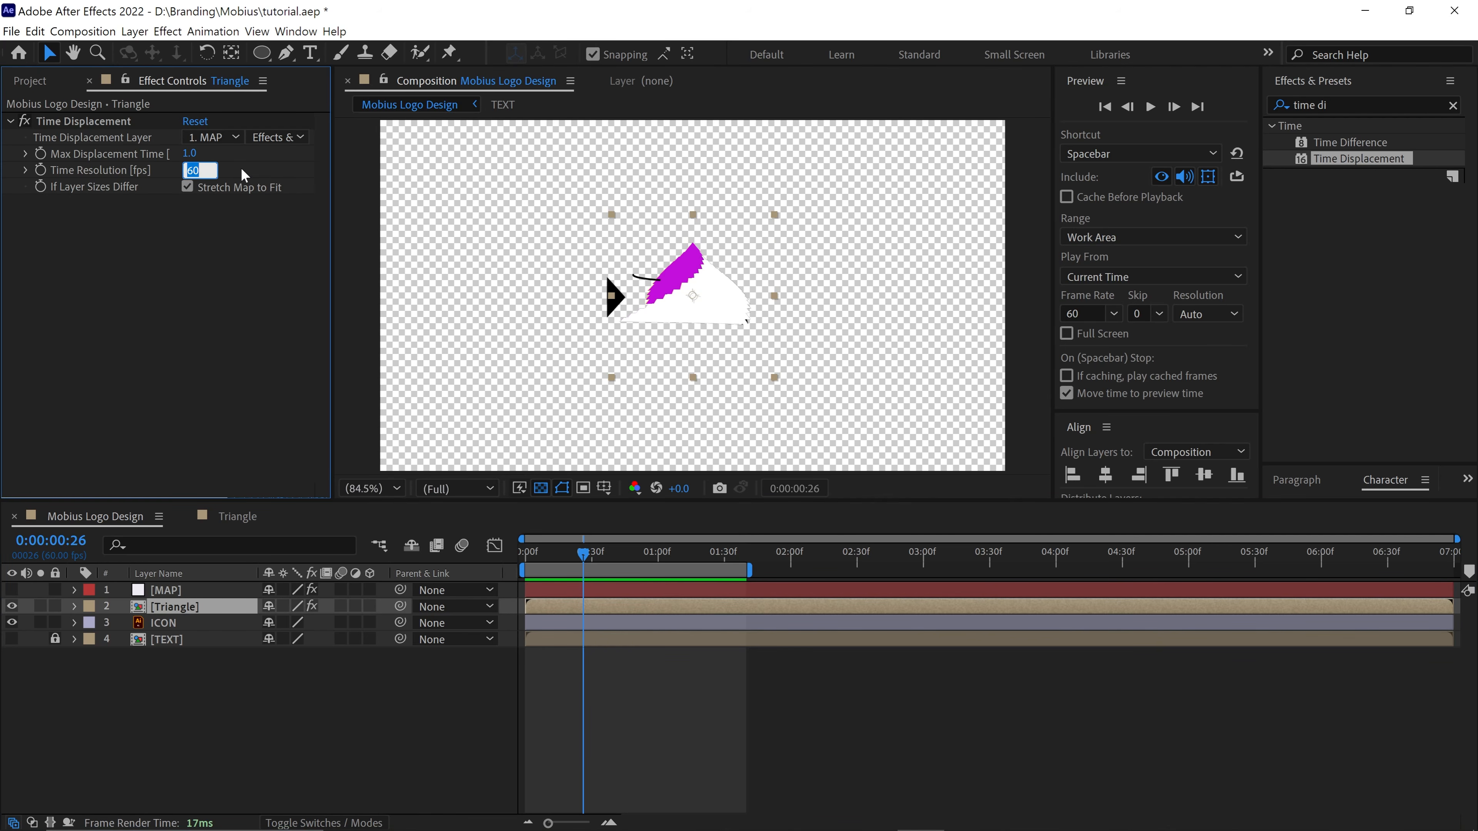
pyautogui.write('220')
pyautogui.press('Return')
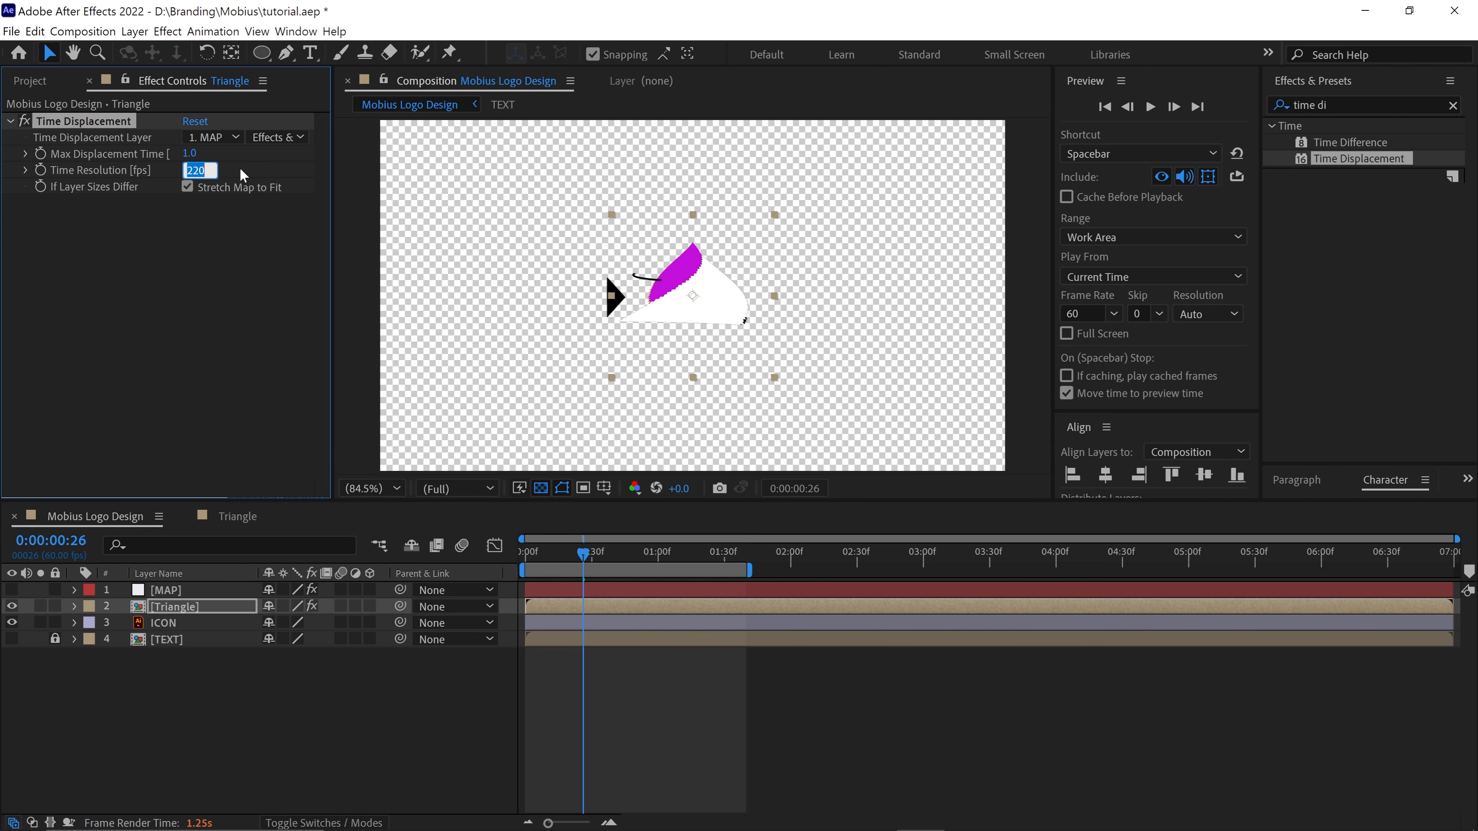
# Try a Time Resolution of 300 fps on the Triangle layer's Time Displacement and preview the animation from the start
pyautogui.press('BackSpace')
pyautogui.write('300')
pyautogui.press('Return')
pyautogui.click(622, 554)
pyautogui.press('Home')
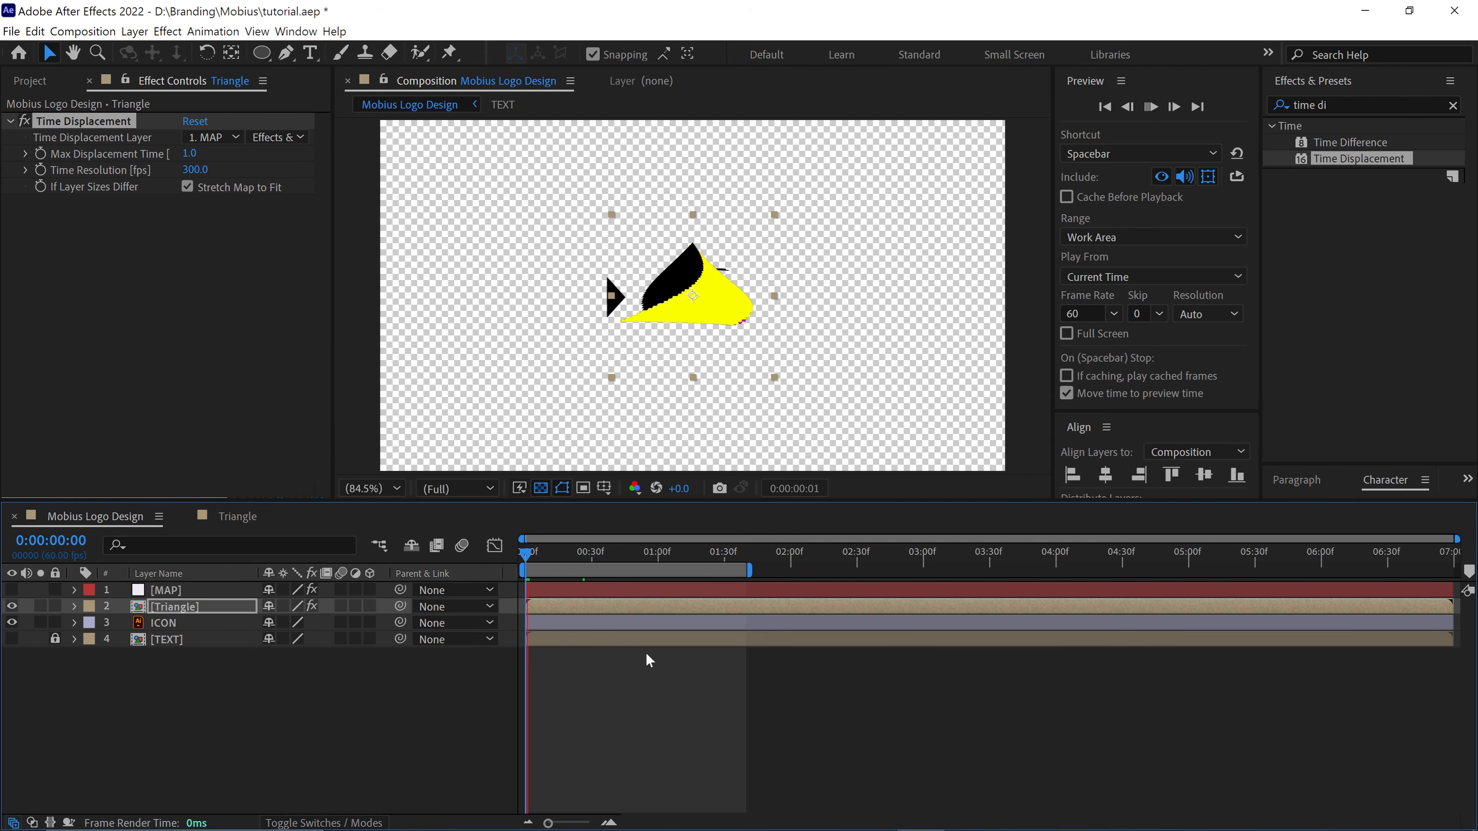
pyautogui.press('space')
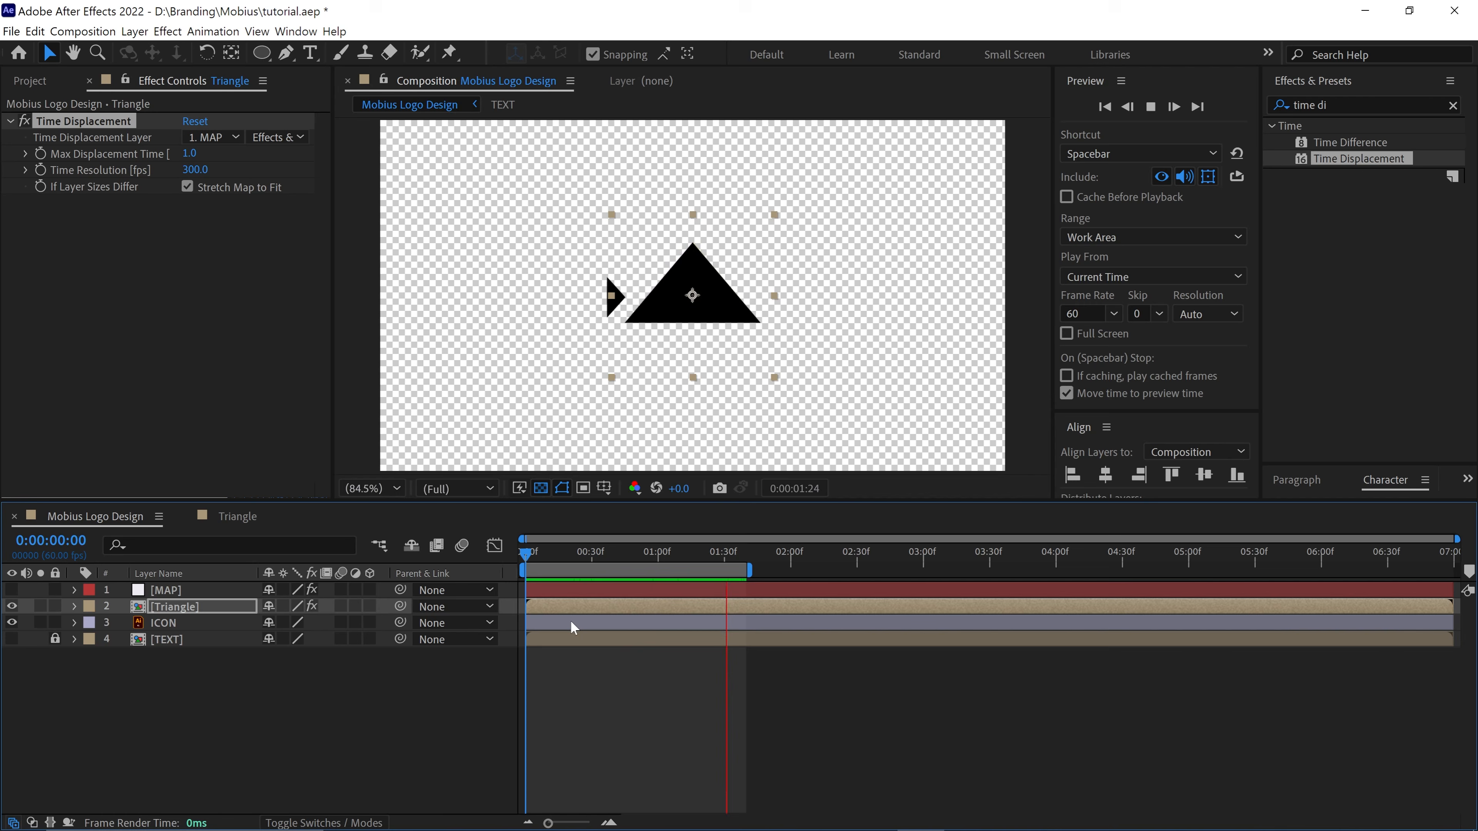
pyautogui.press('space')
# Set the Time Resolution of the Triangle layer's Time Displacement to 220 fps and preview the animation
pyautogui.click(194, 169)
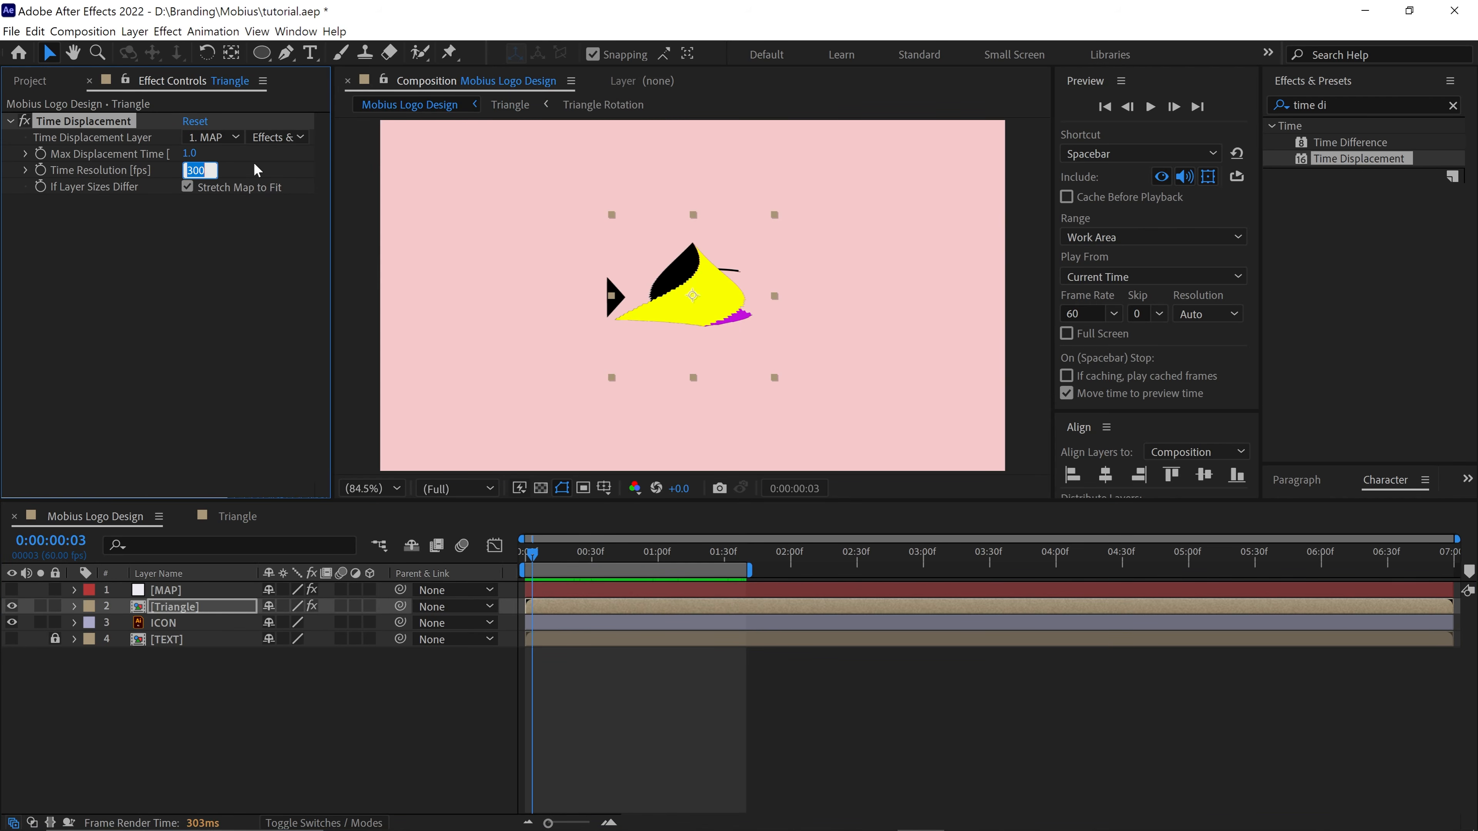
pyautogui.write('220')
pyautogui.press('Return')
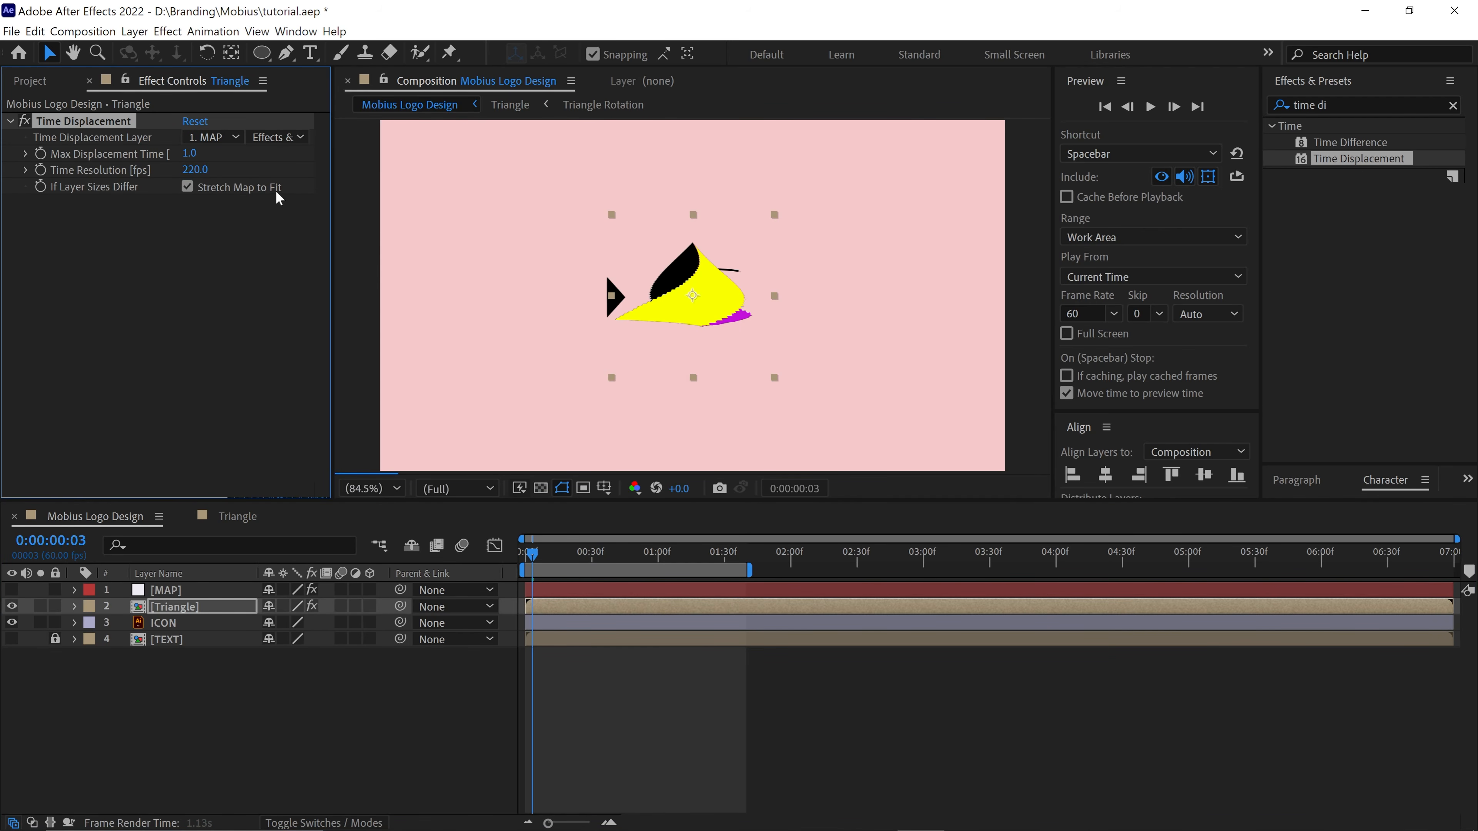
pyautogui.click(661, 660)
pyautogui.press('space')
pyautogui.click(681, 555)
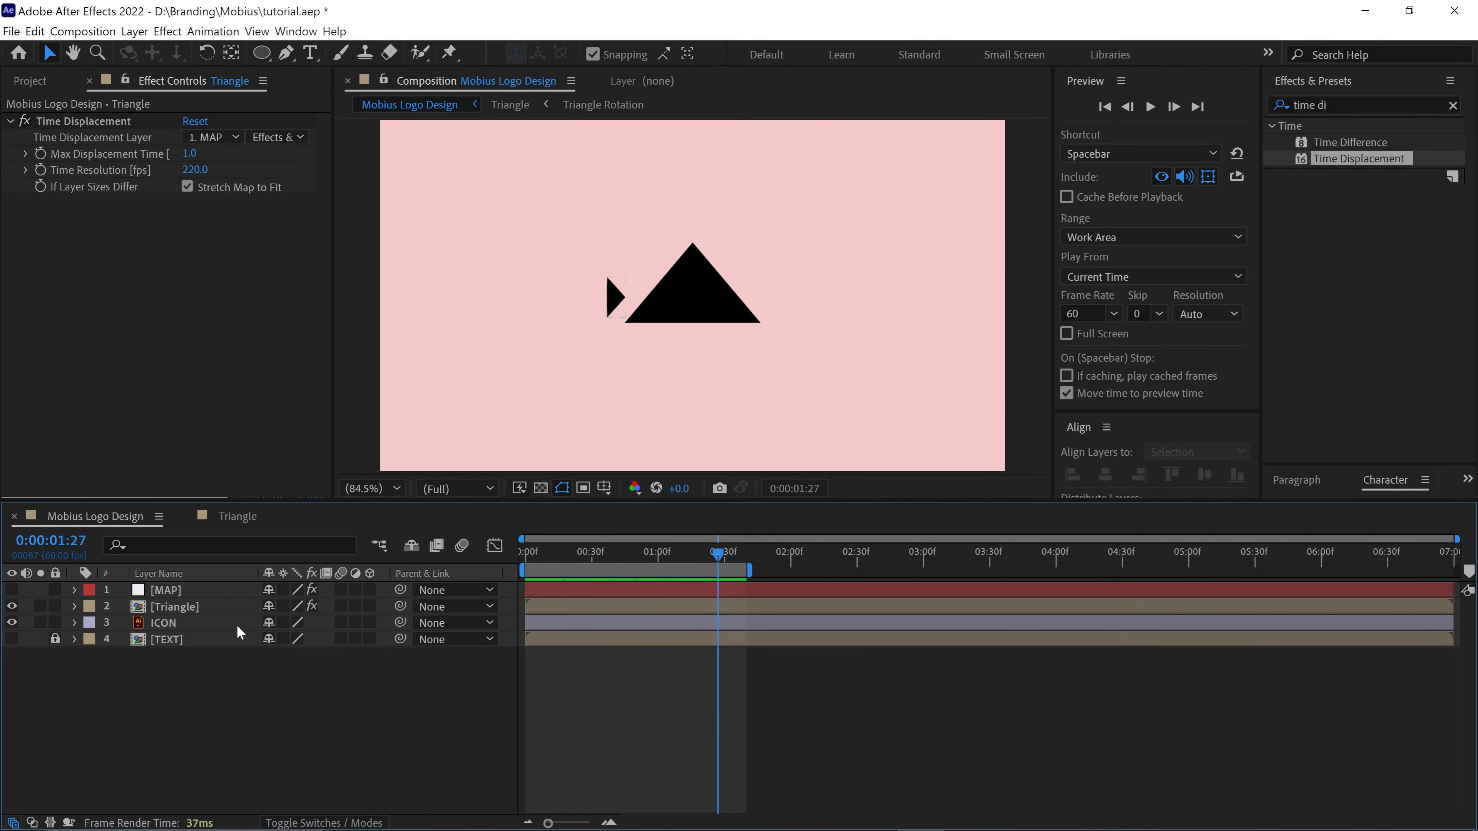
# Lower the ICON layer's opacity to 49% and lock the layer
pyautogui.click(169, 625)
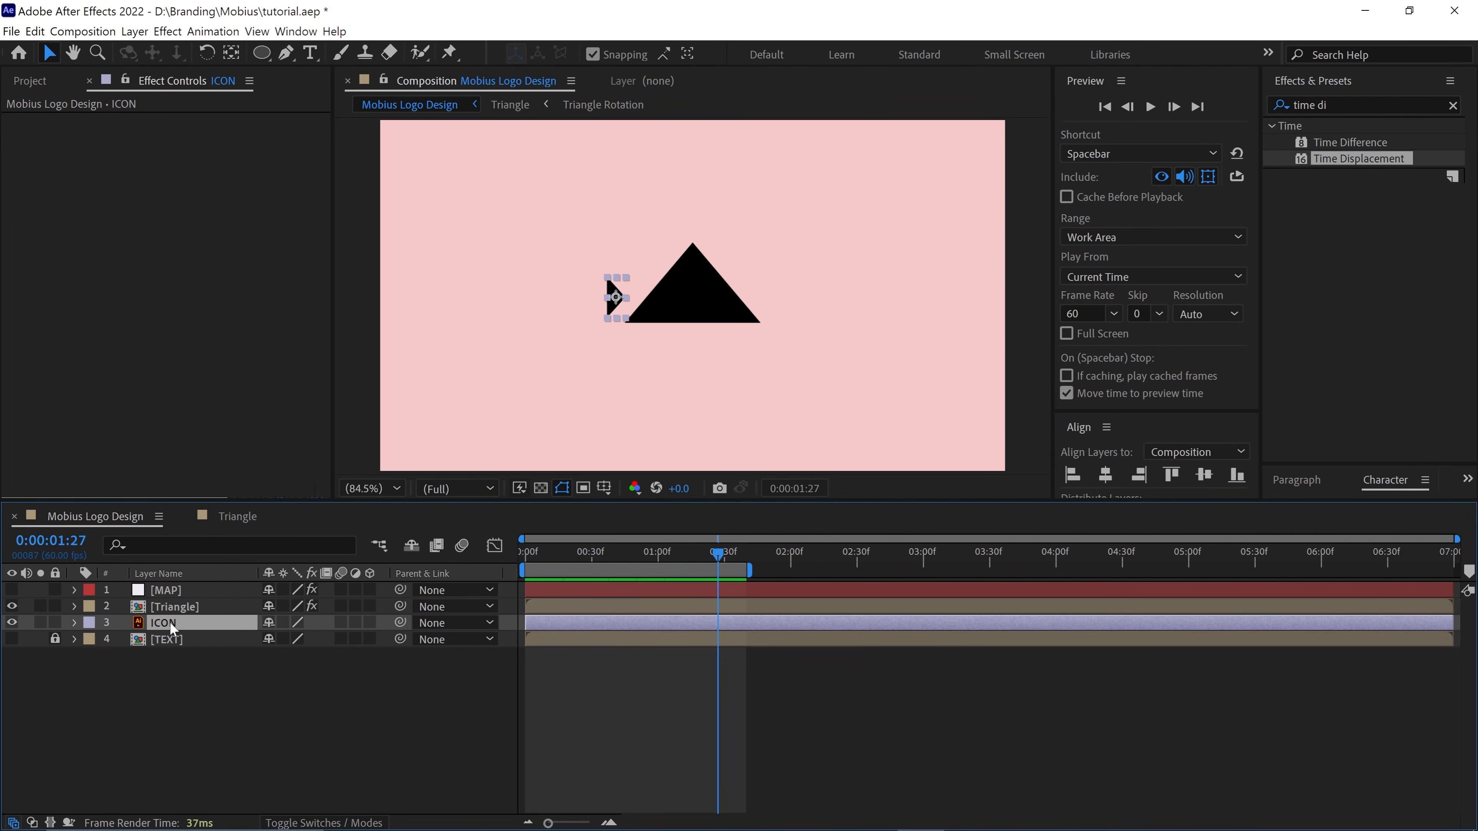
pyautogui.press('t')
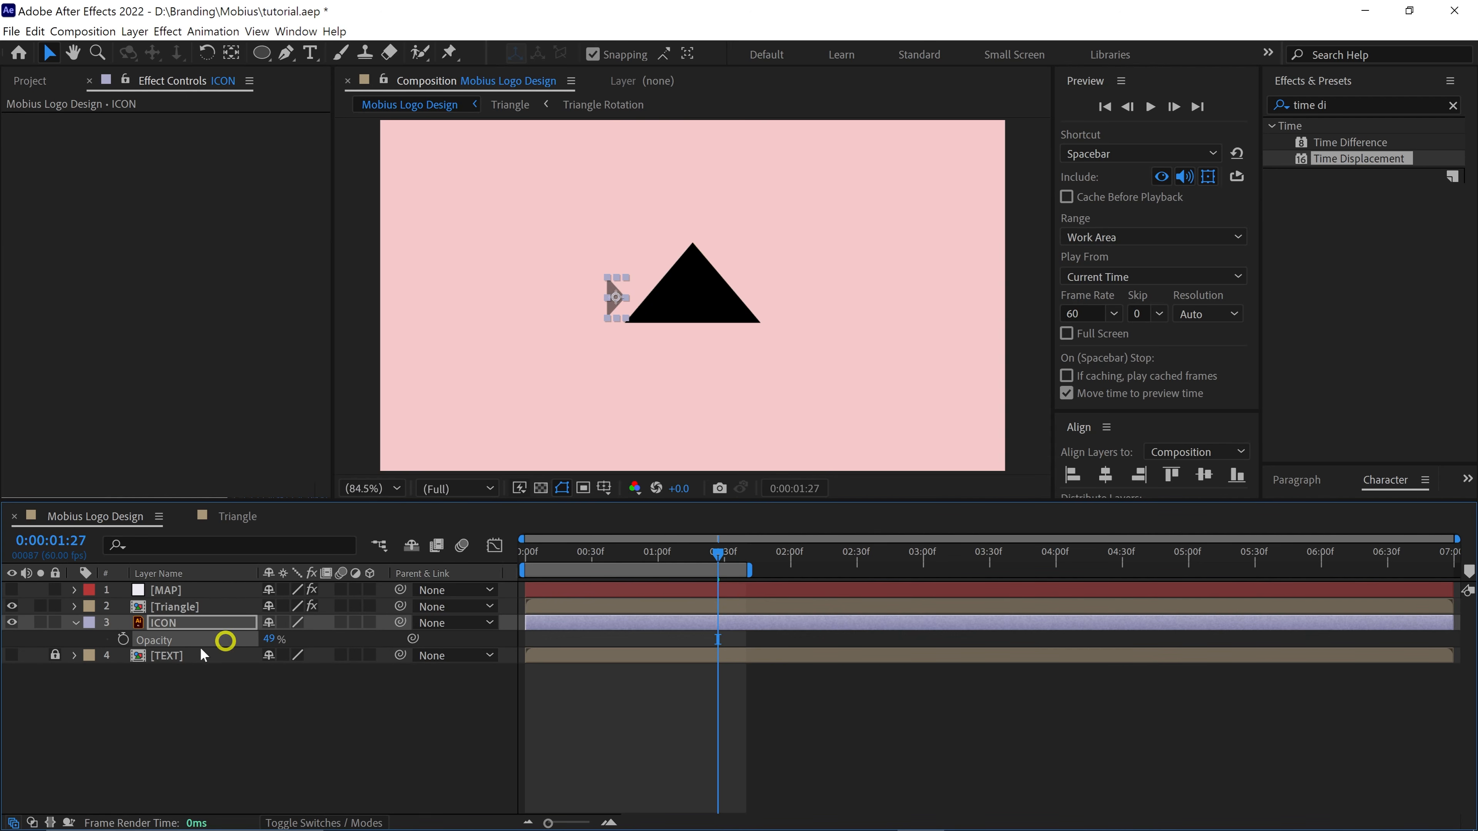
pyautogui.click(56, 625)
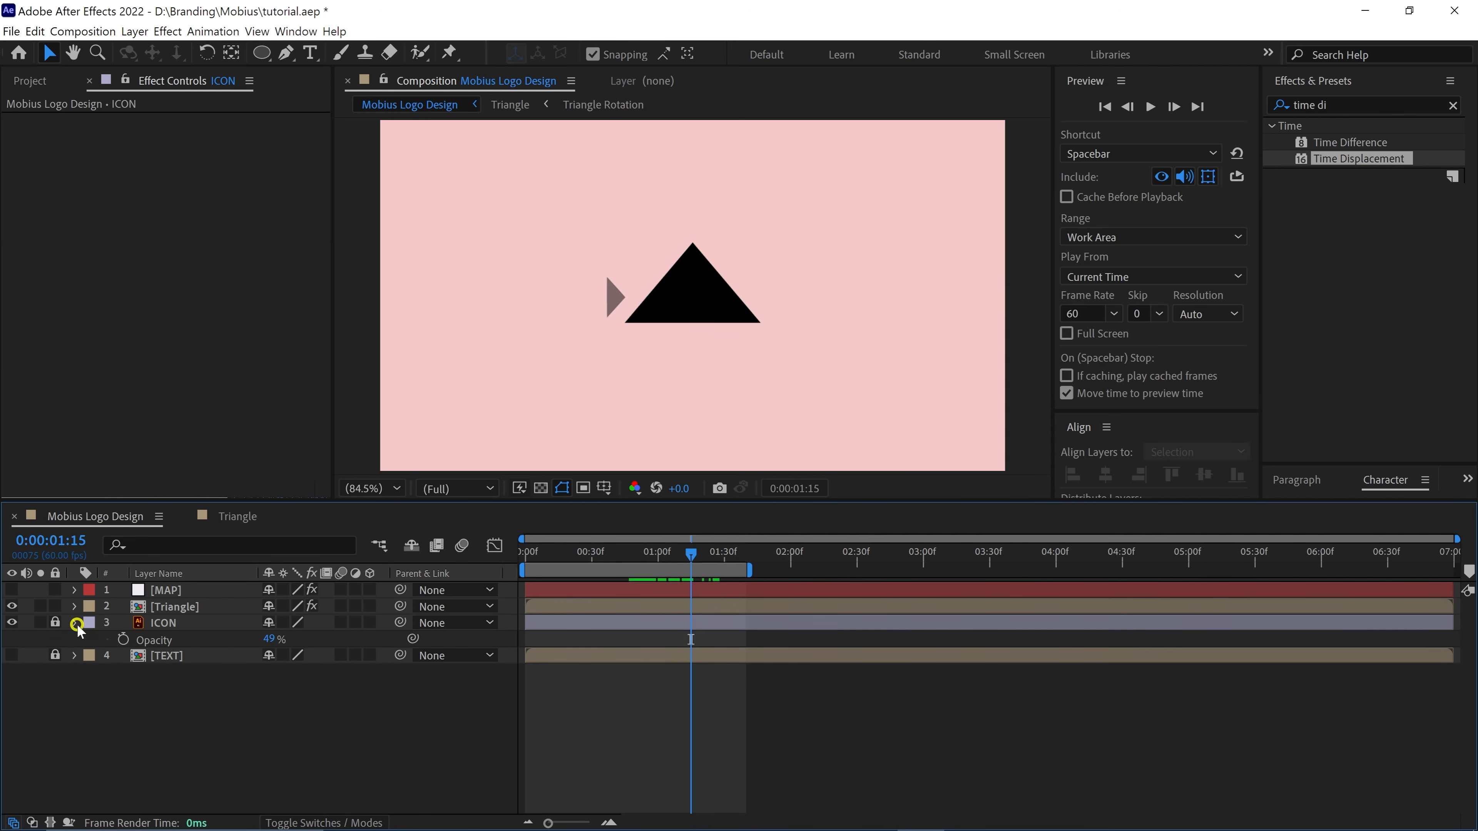
pyautogui.click(76, 623)
# Trim the end of the Triangle layer to 0:00:01:15 and lock the layer
pyautogui.click(187, 611)
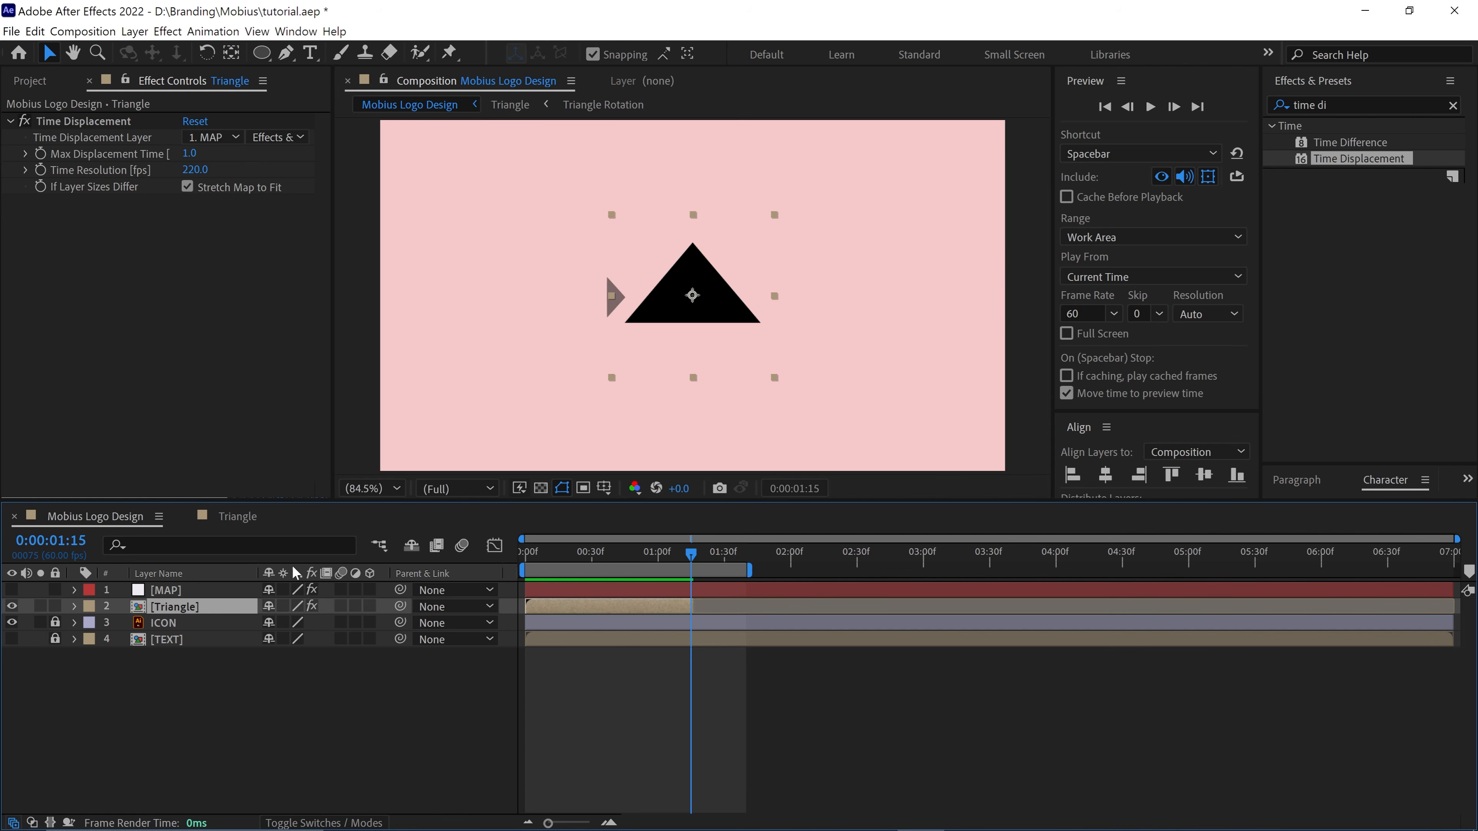
pyautogui.click(58, 606)
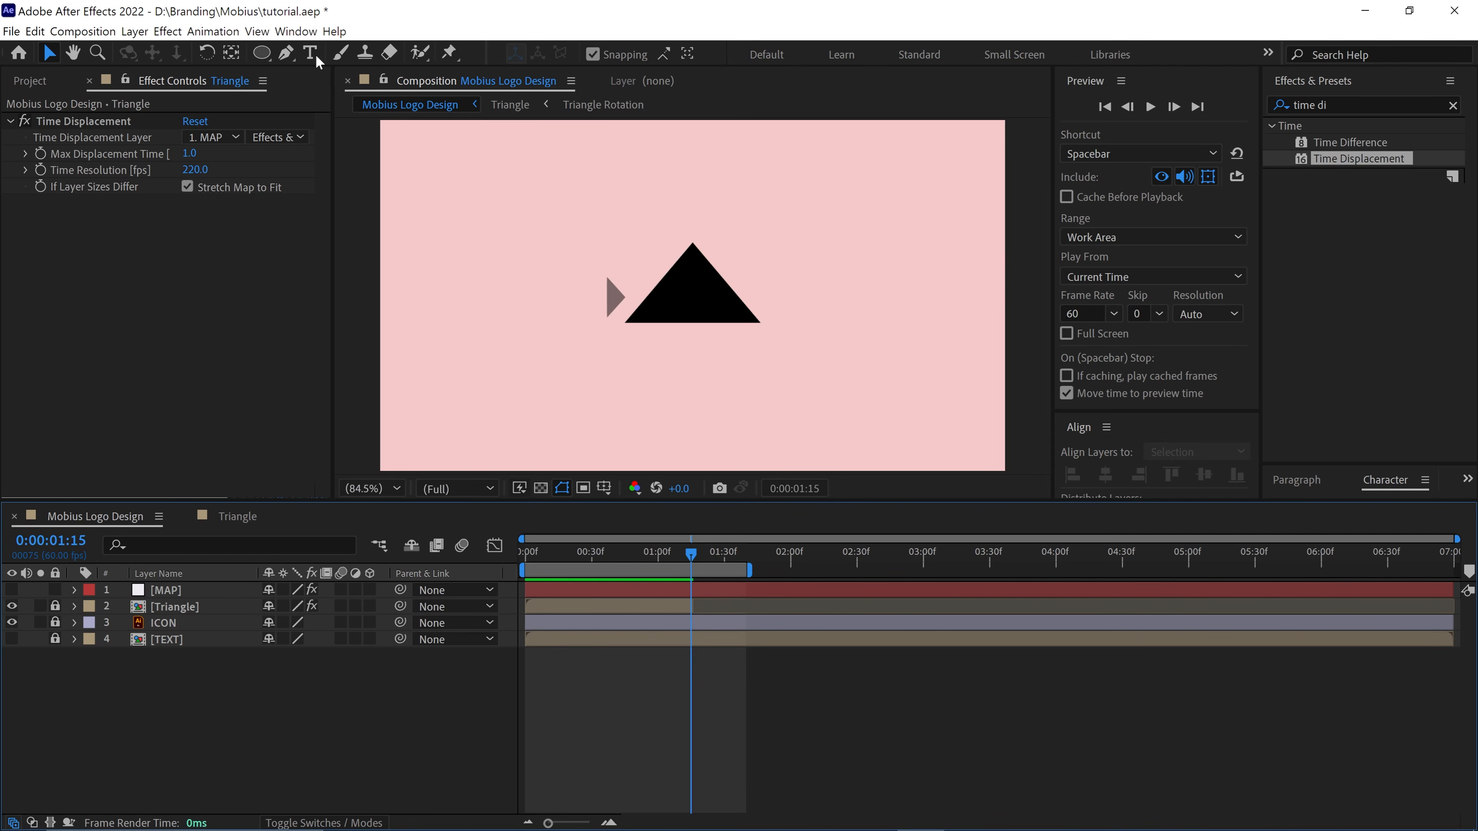
# Trace the large triangle with the Pen tool as a black-filled shape with 0 px stroke, and start its layer at 0:00:01:15
pyautogui.click(286, 52)
pyautogui.scroll(5, 692, 256)
pyautogui.press('`')
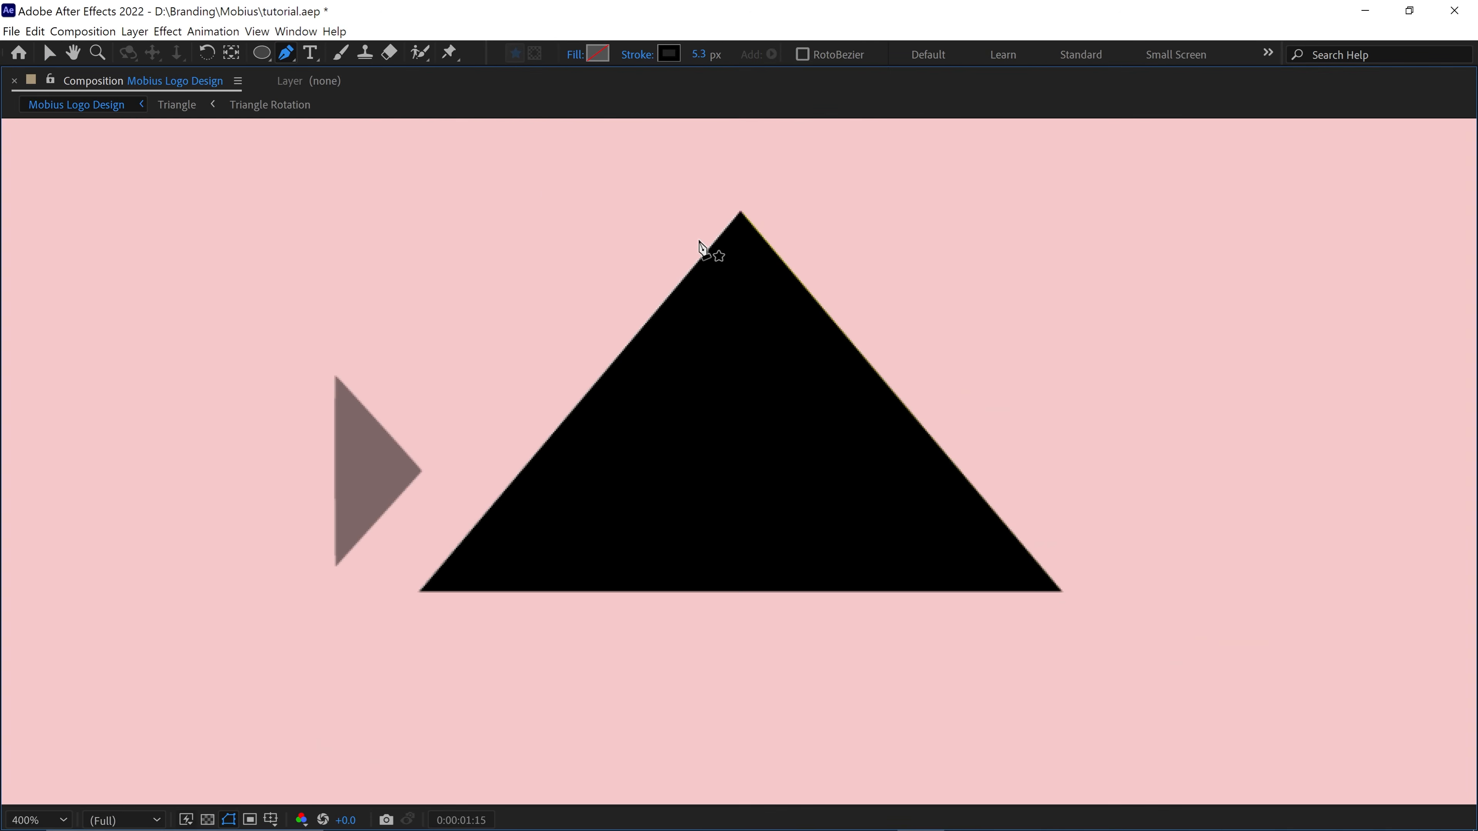
pyautogui.click(742, 212)
pyautogui.click(1063, 591)
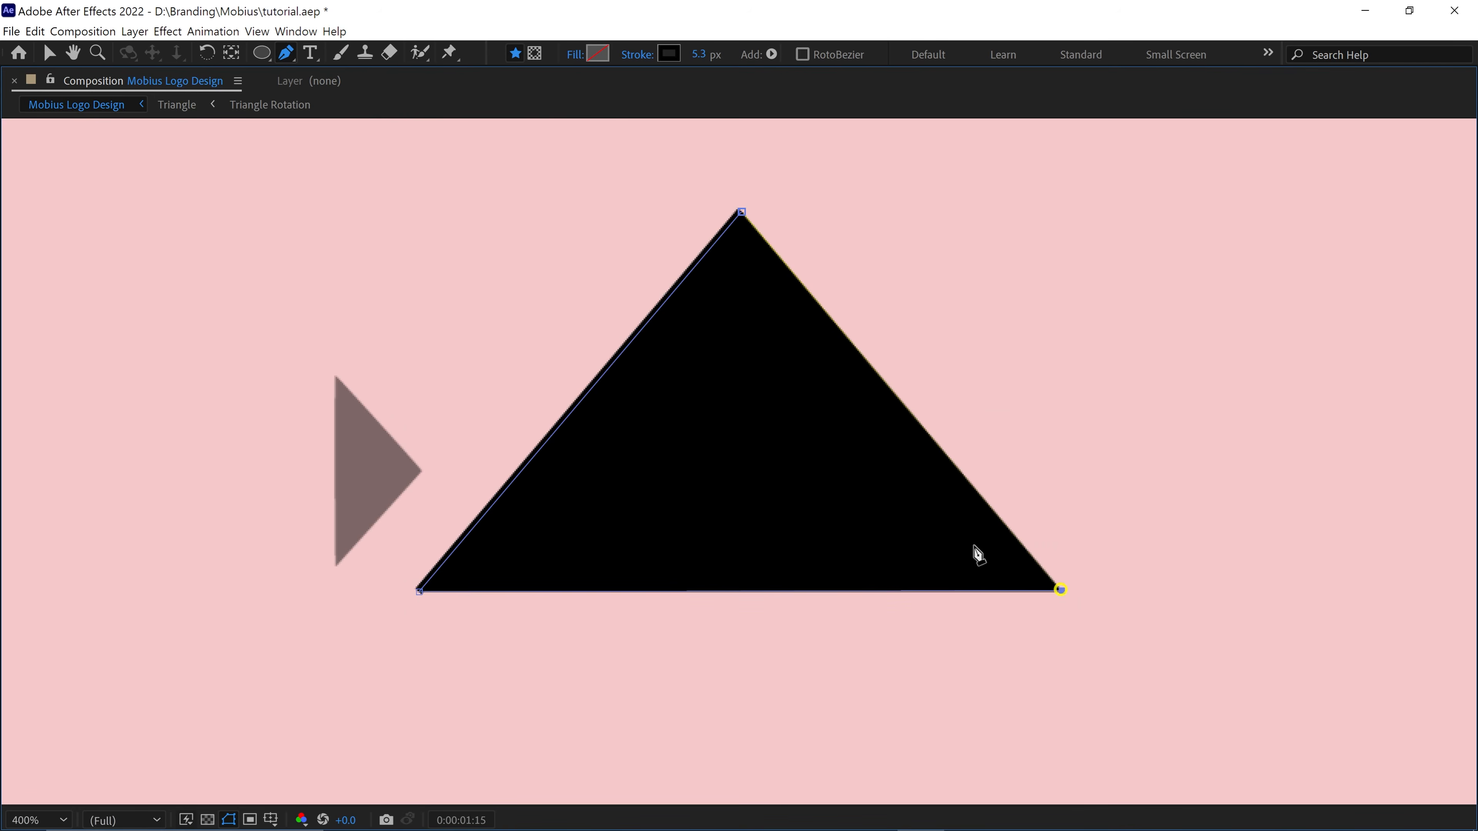
pyautogui.click(742, 212)
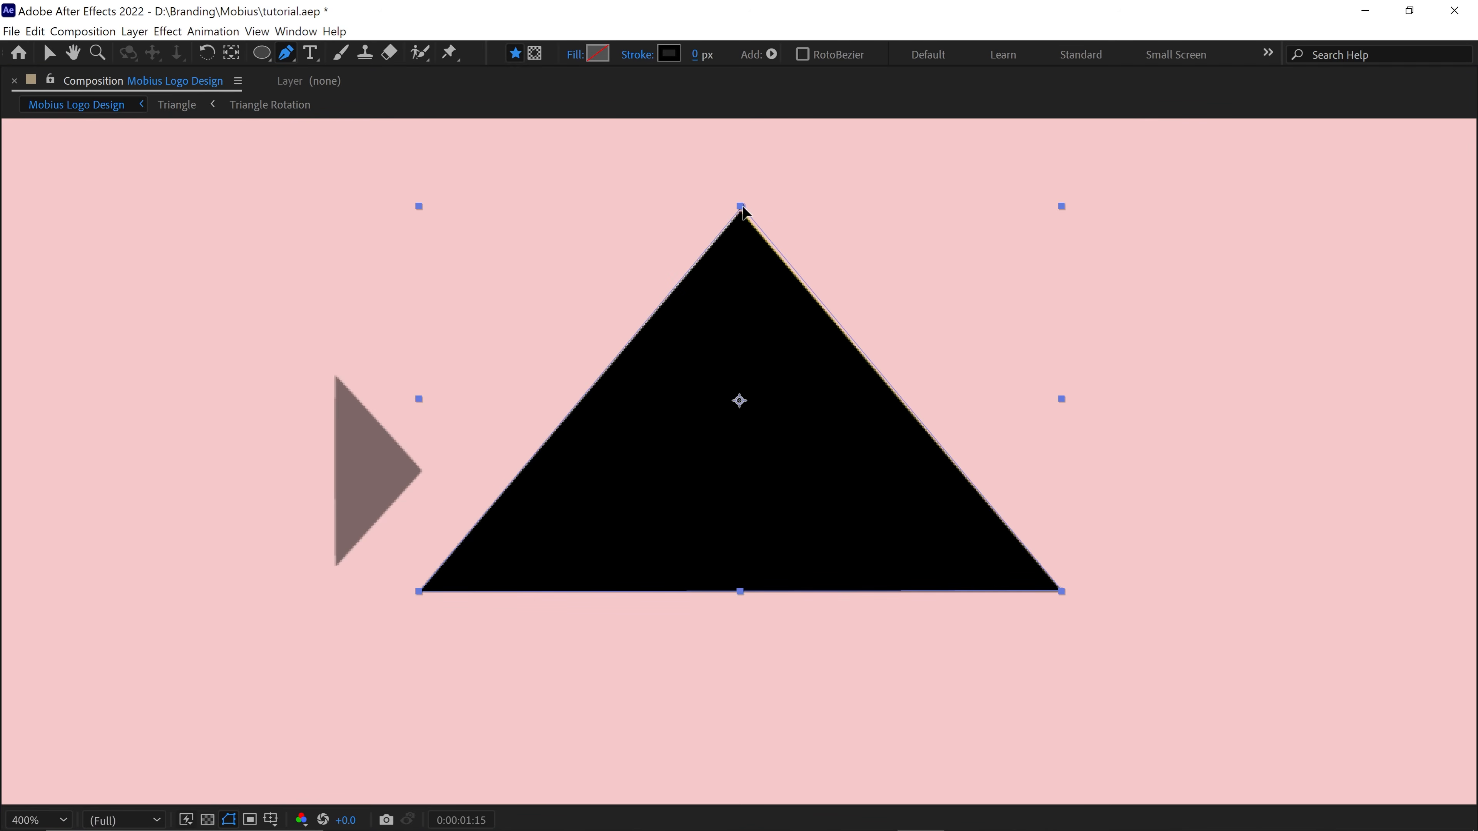
pyautogui.click(373, 489)
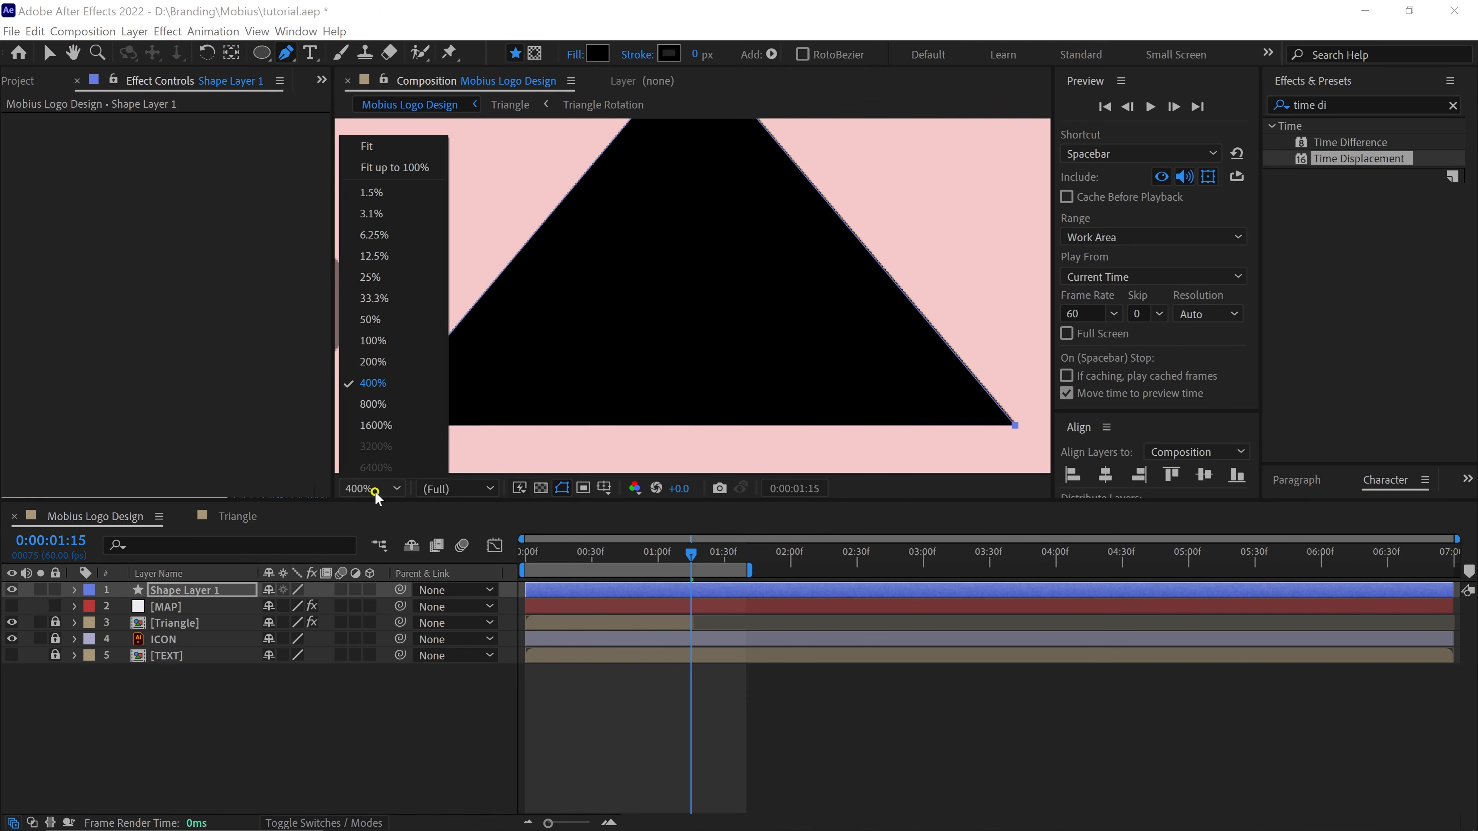
pyautogui.click(361, 146)
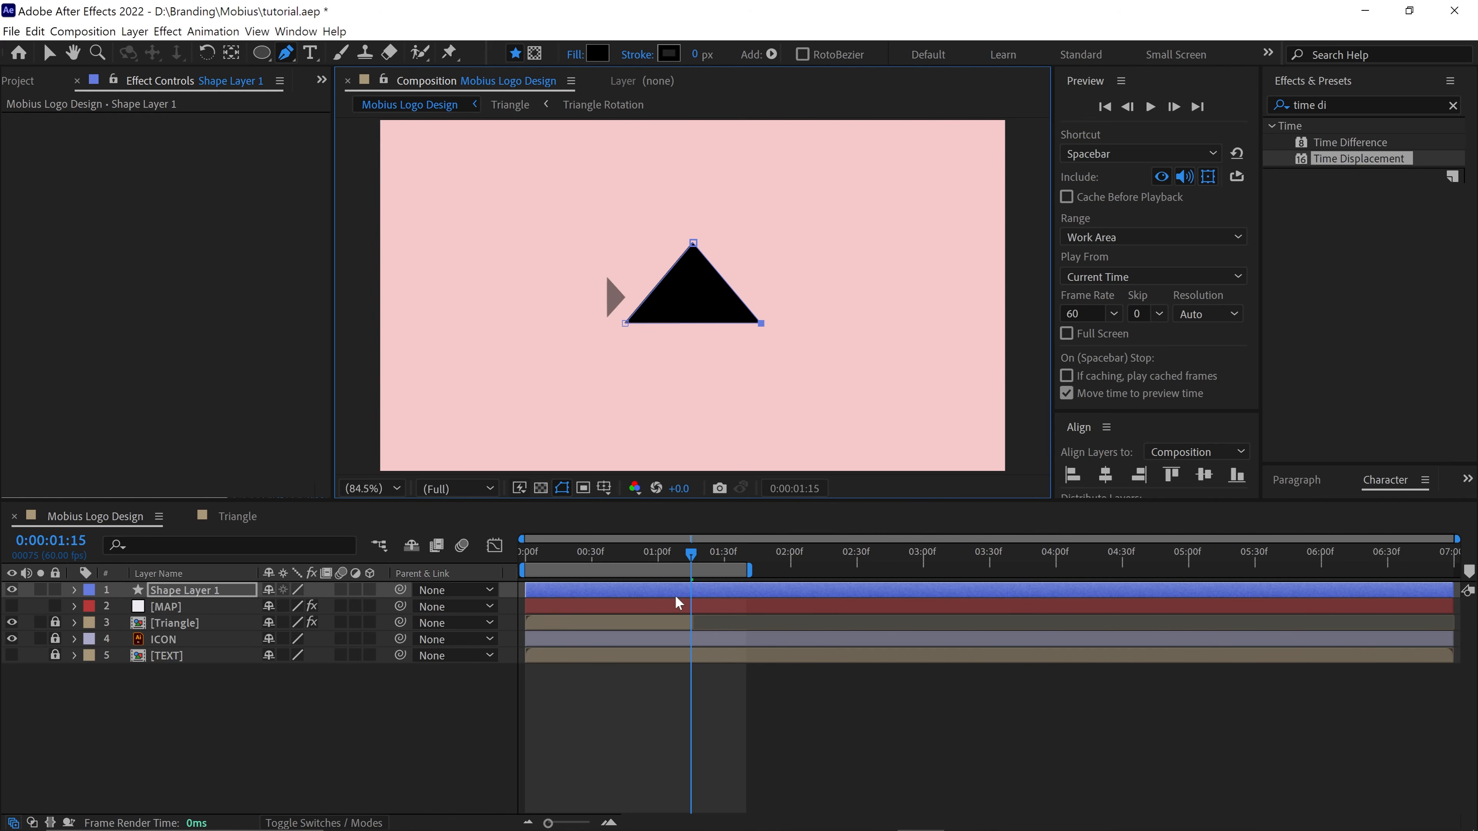
pyautogui.hotkey('alt', '[')
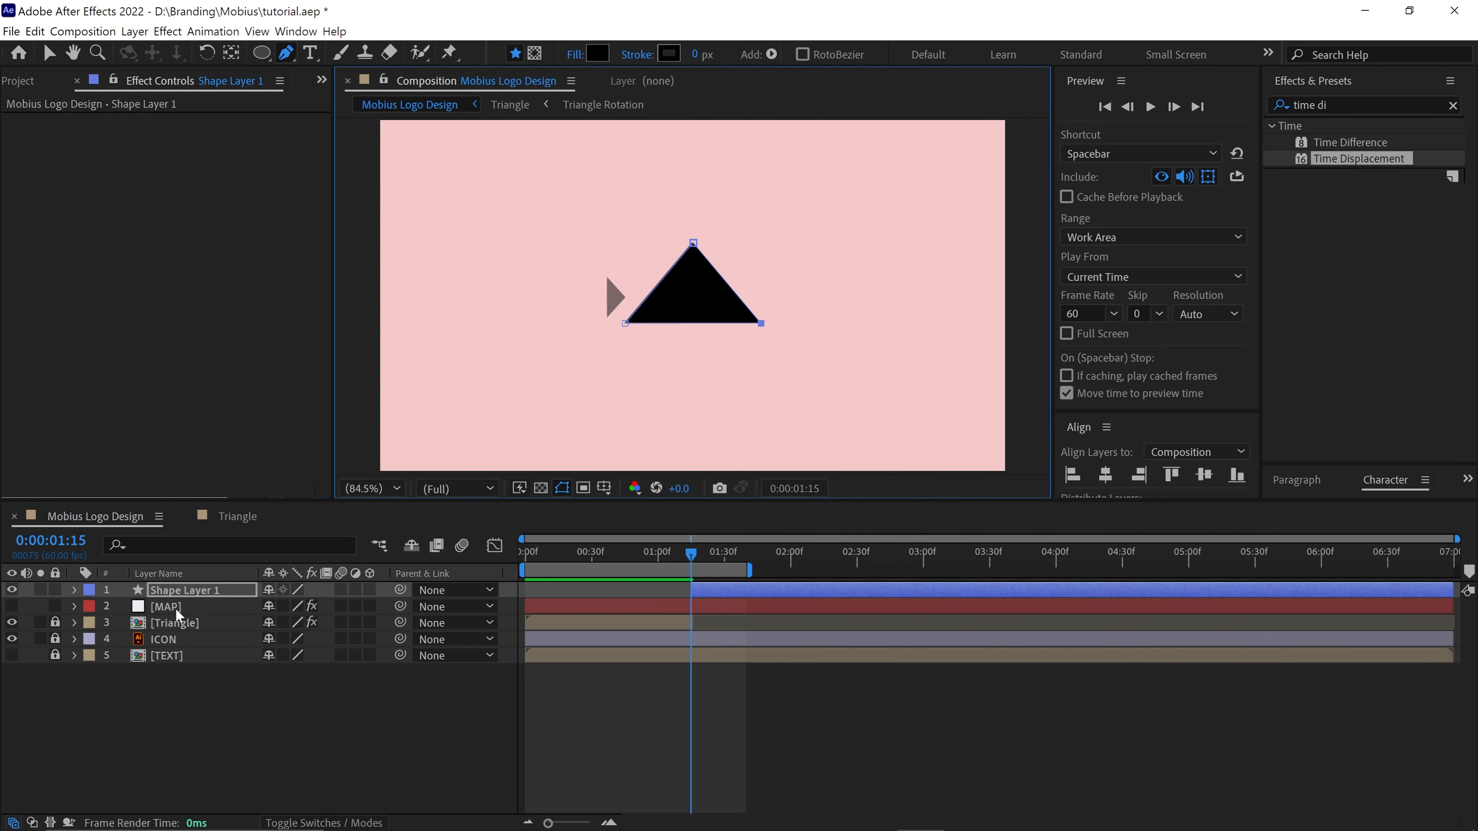
# Rename the new shape layer T-Icon and set its label colour to Fuchsia
pyautogui.click(192, 593)
pyautogui.press('Return')
pyautogui.write('T-Icon')
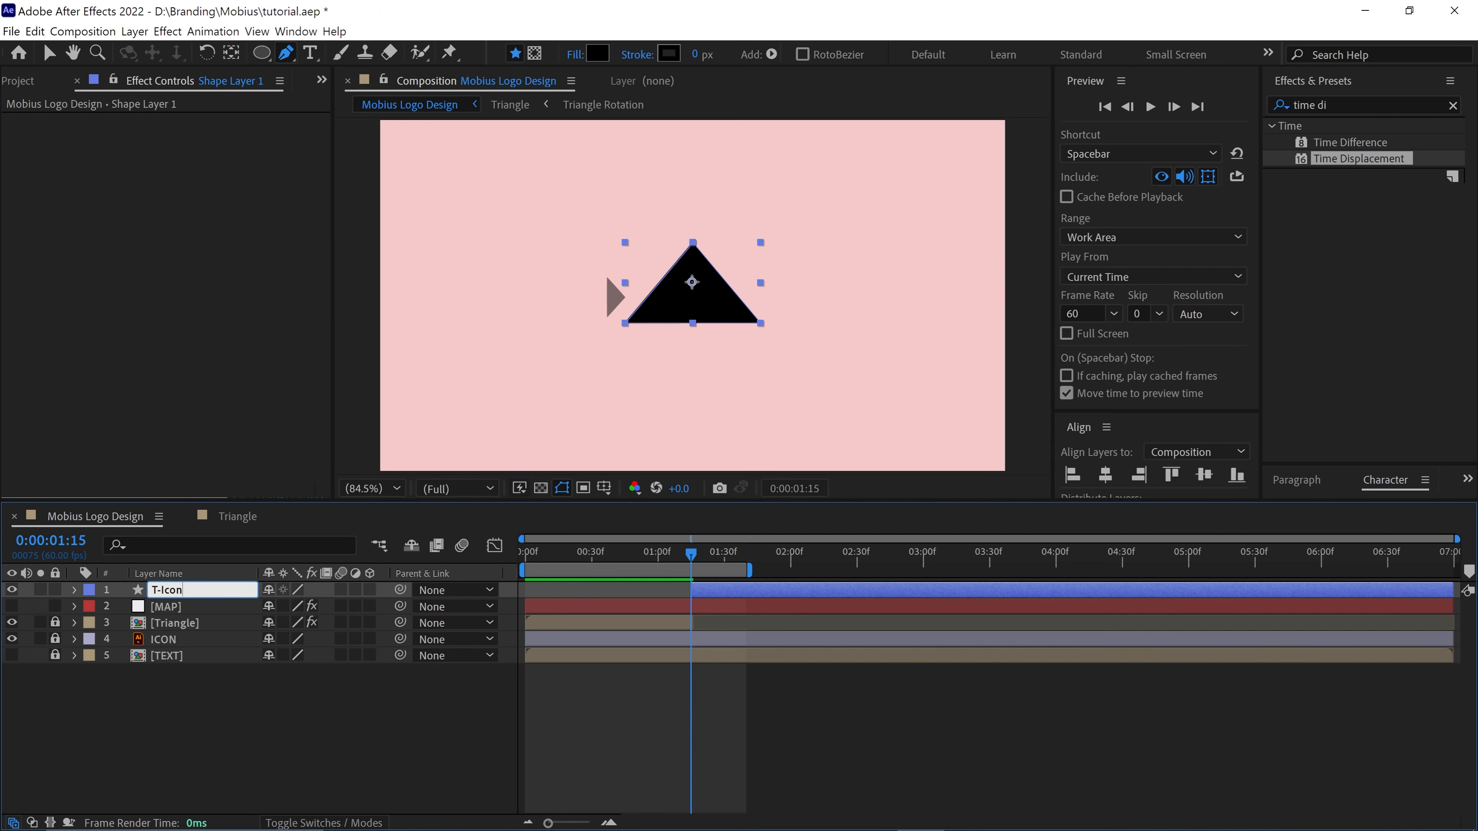
pyautogui.press('Return')
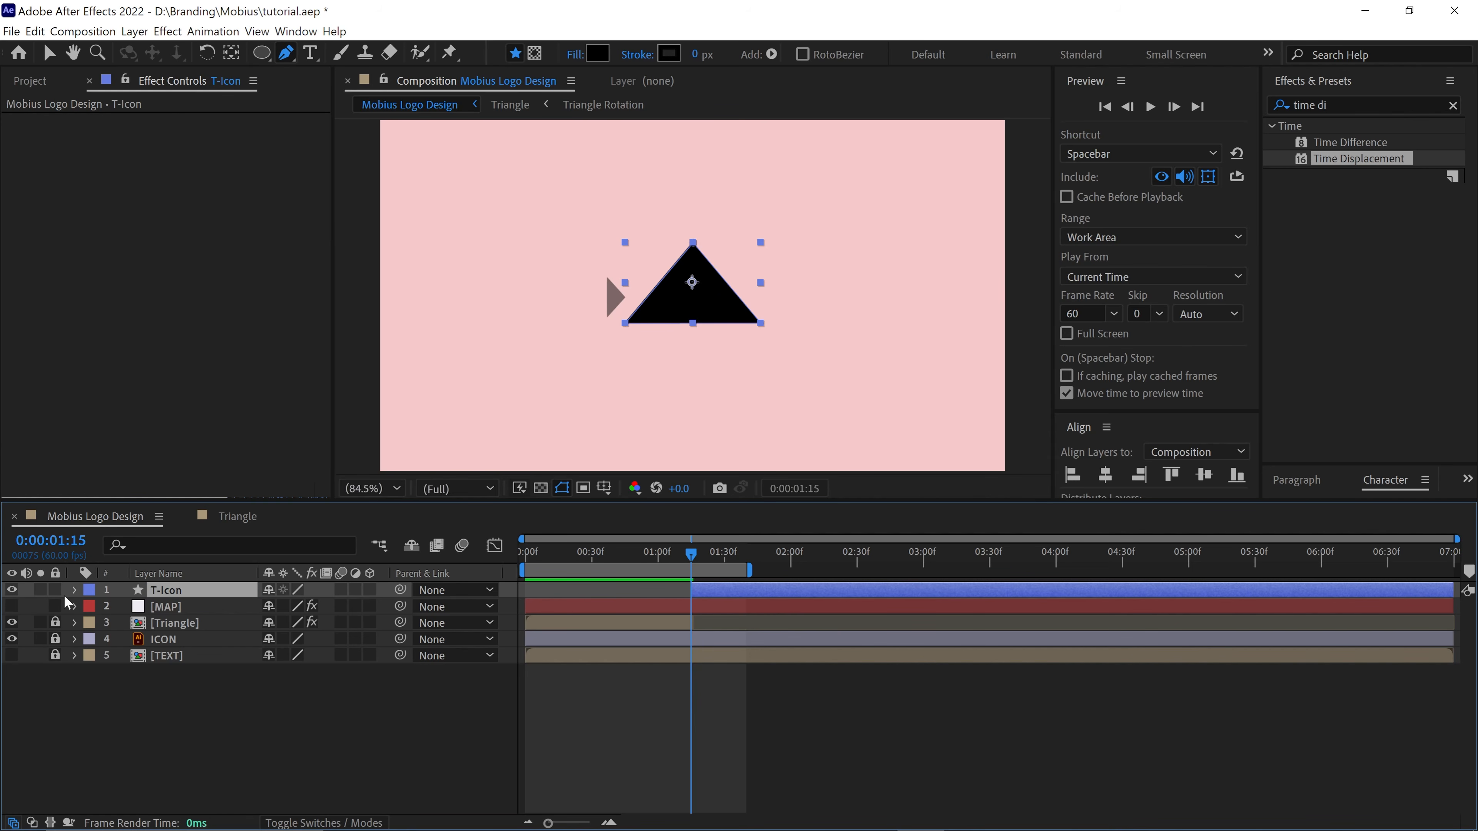
pyautogui.click(94, 590)
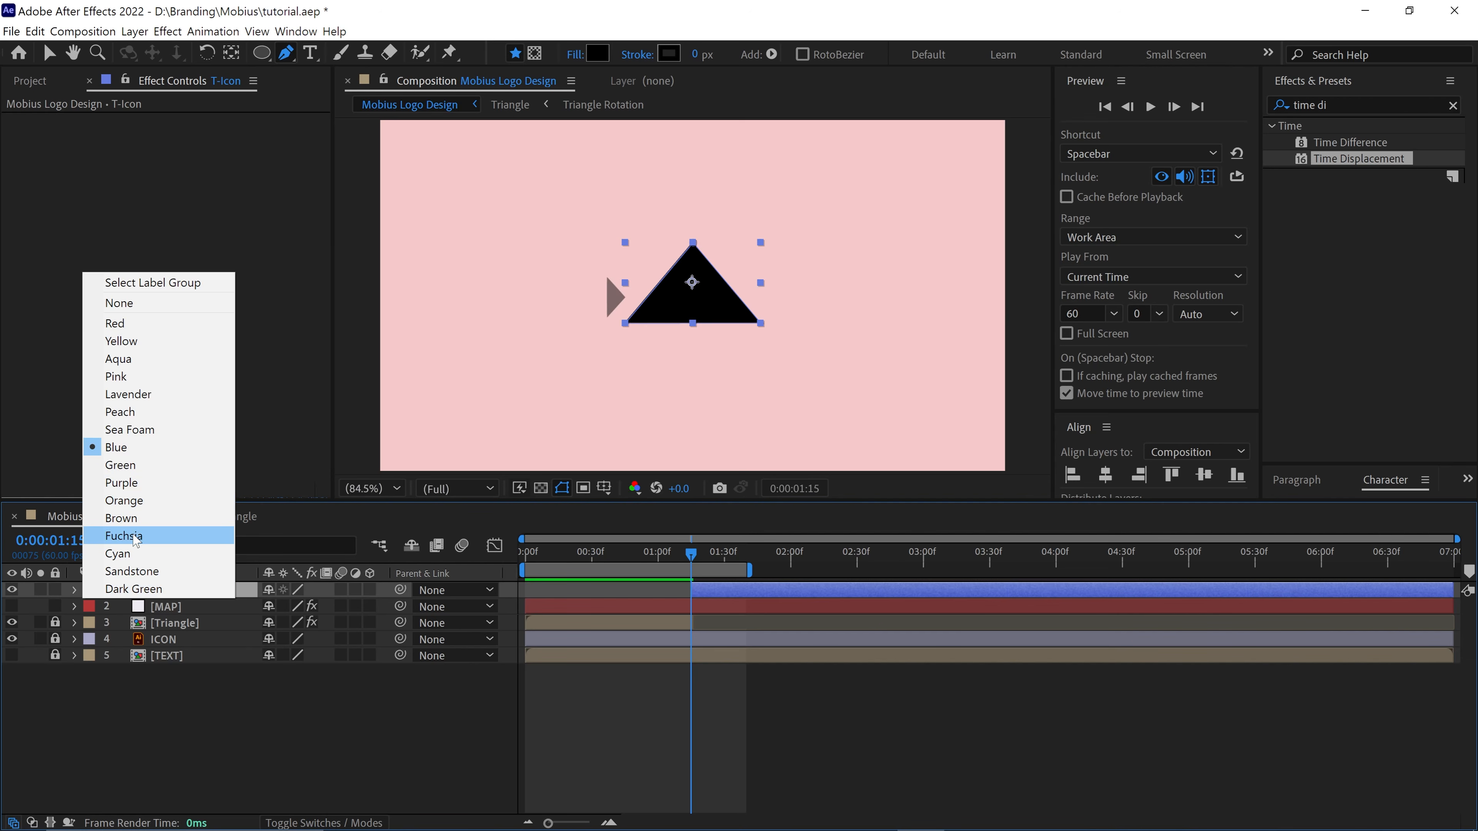
pyautogui.click(129, 536)
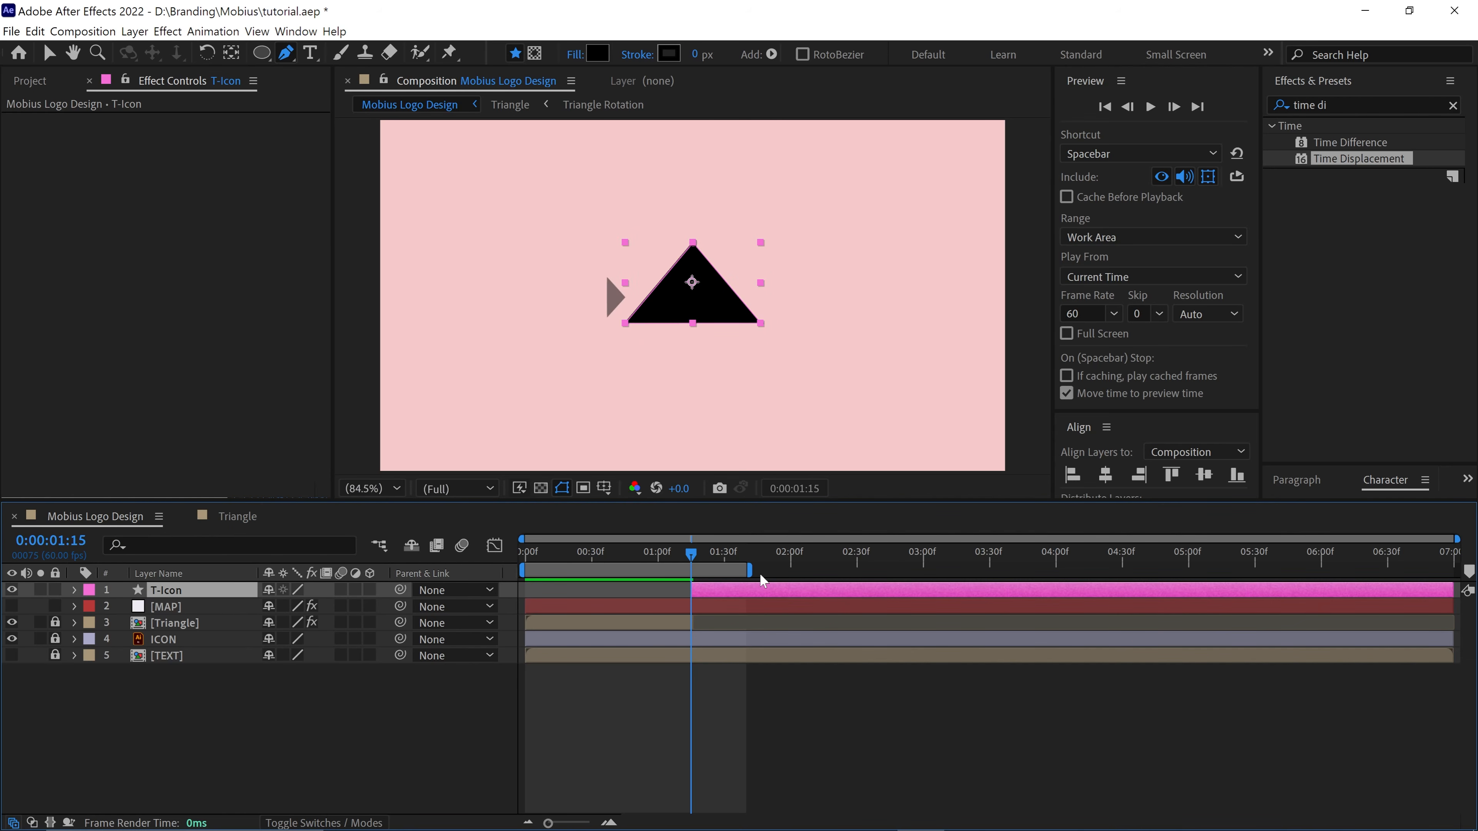
# Extend the work area to just past 0:00:04:00 and move T-Icon's anchor point to the middle of its bottom edge
pyautogui.moveTo(752, 572); pyautogui.dragTo(1070, 572)
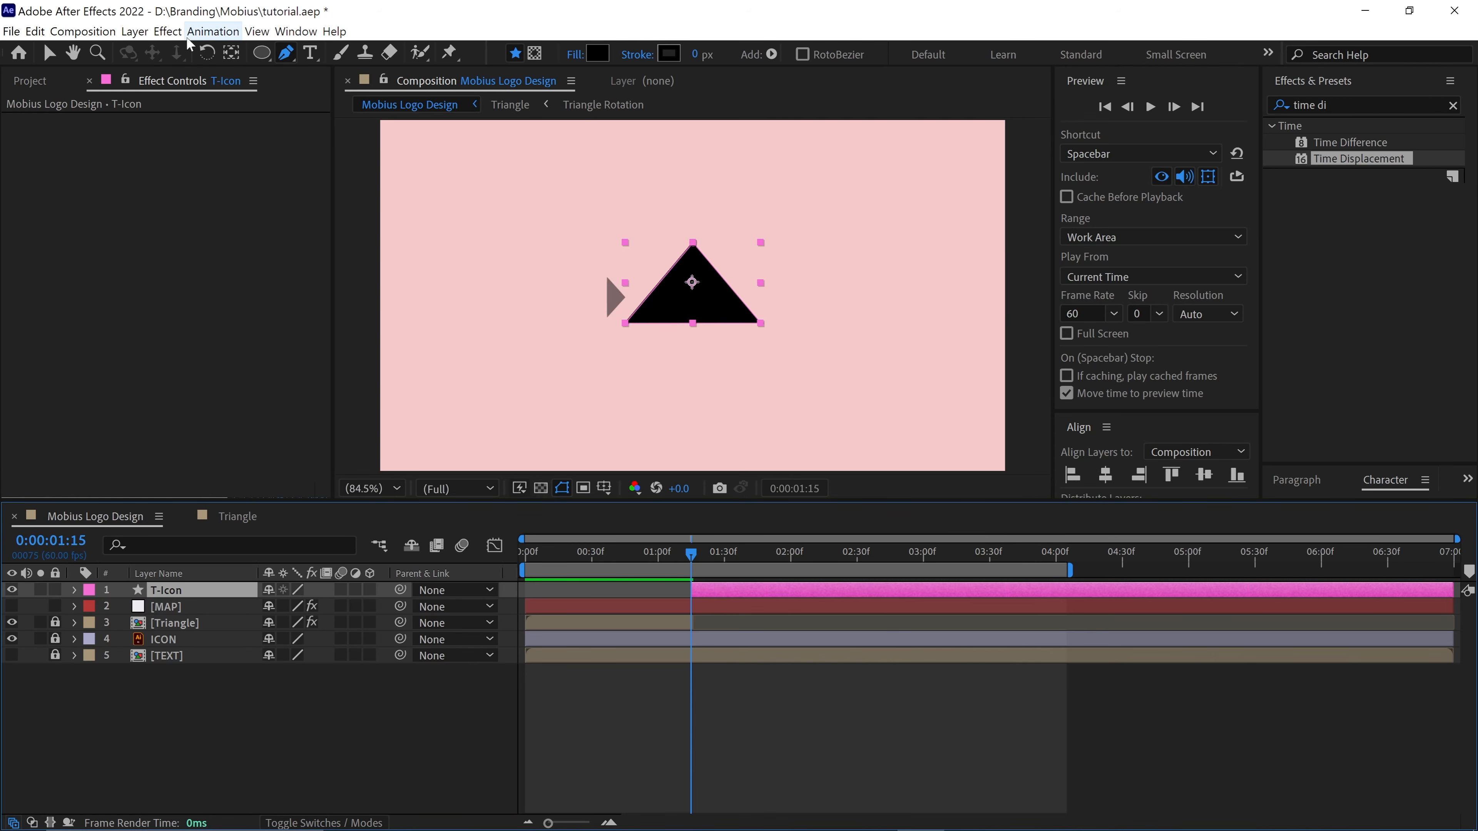
pyautogui.click(229, 52)
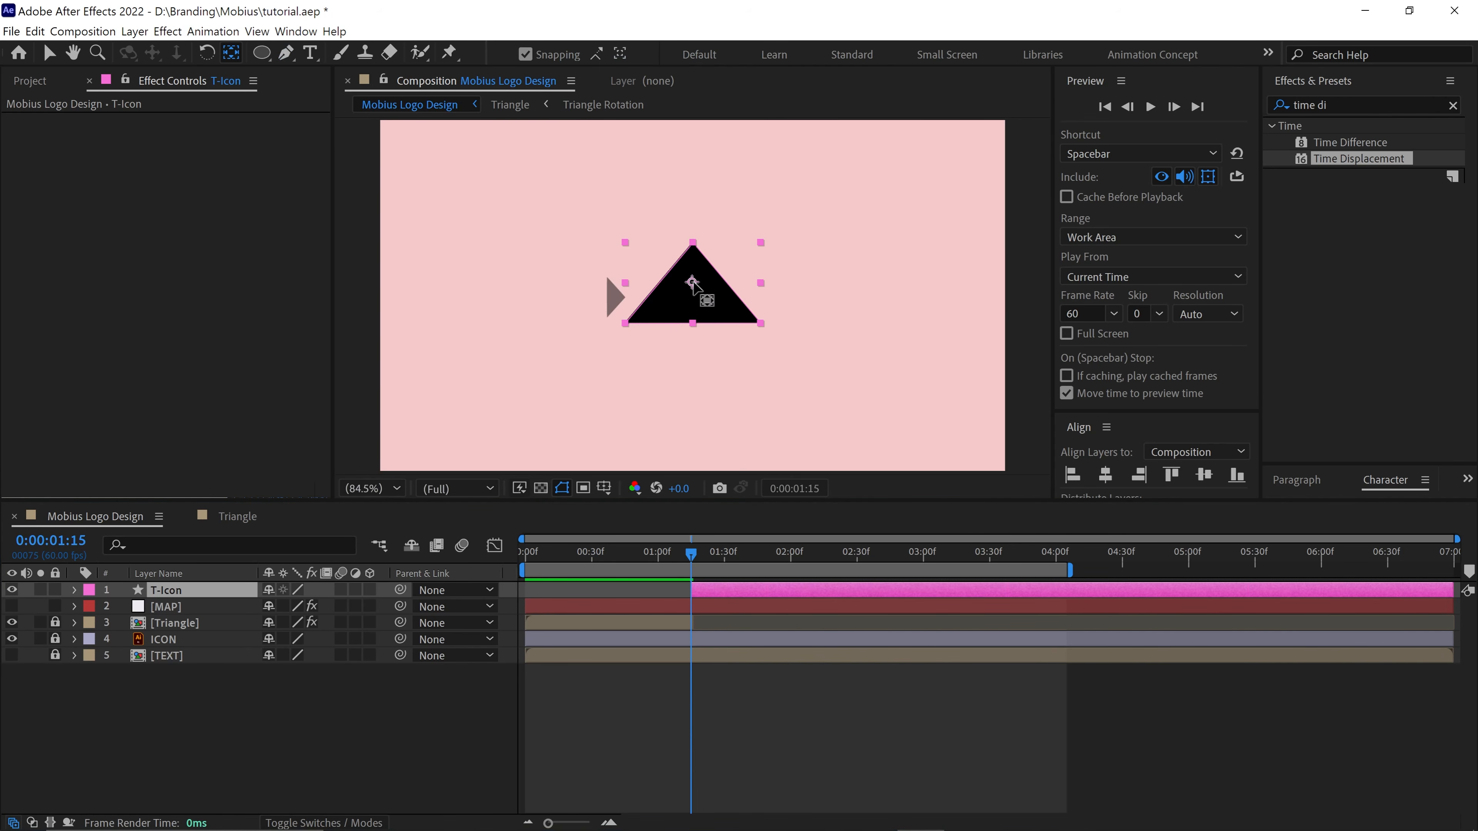
pyautogui.moveTo(691, 283); pyautogui.dragTo(694, 321)
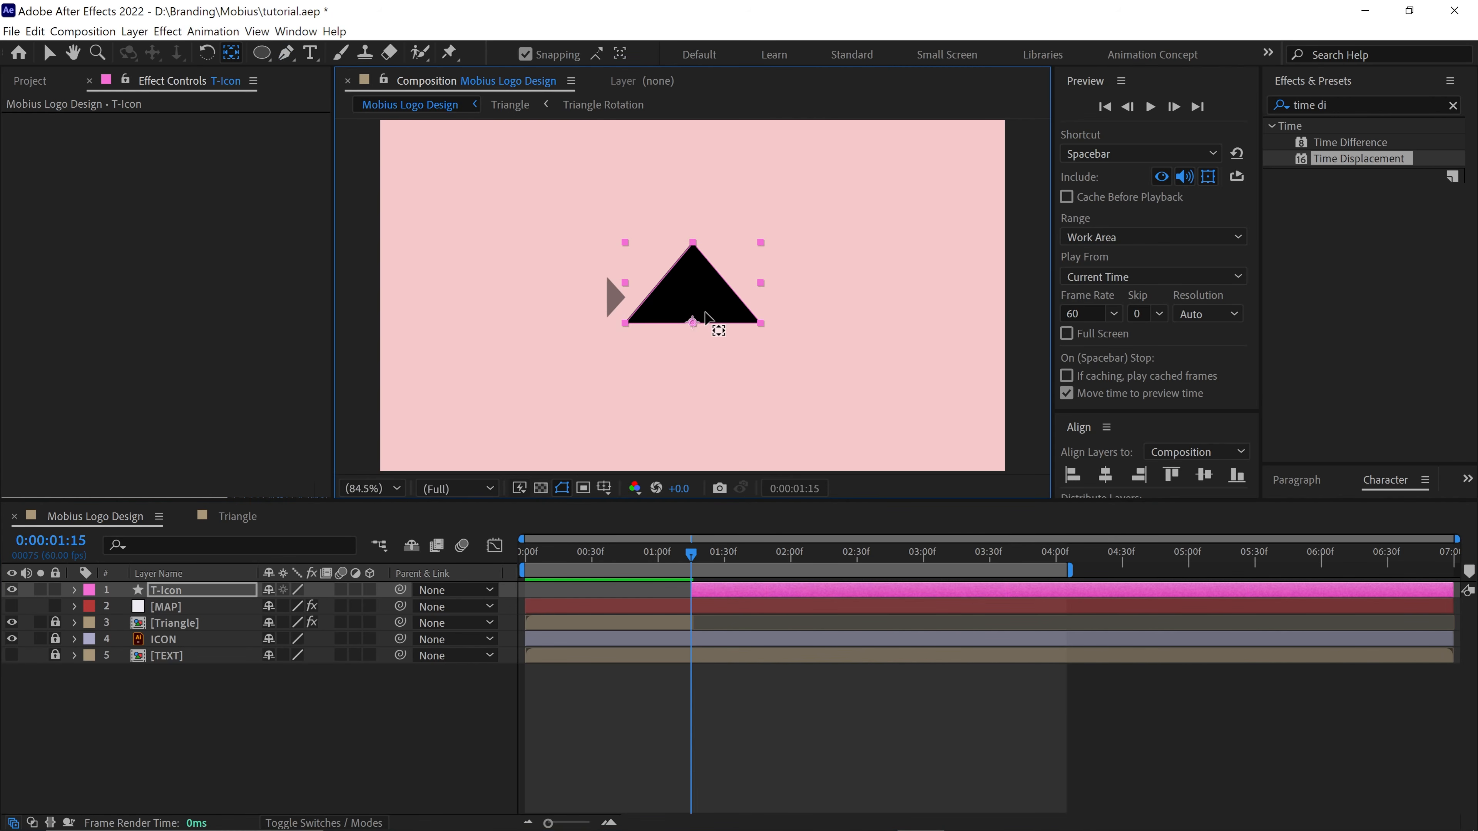
pyautogui.press('v')
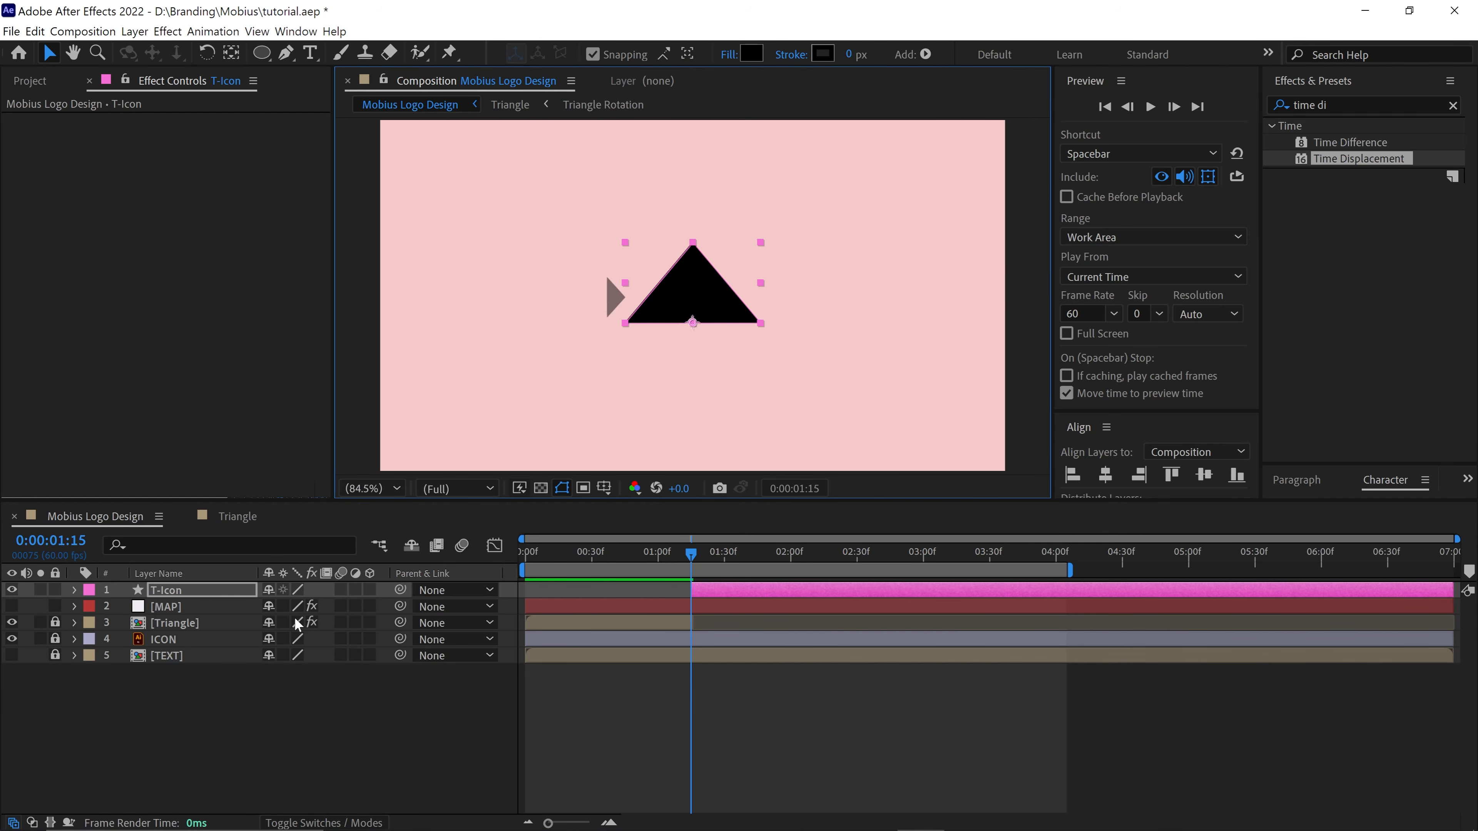
# Keyframe T-Icon's Position, Rotation and Scale at 0:00:01:15 and remove the Anchor Point keyframe
pyautogui.press('p')
pyautogui.click(124, 607)
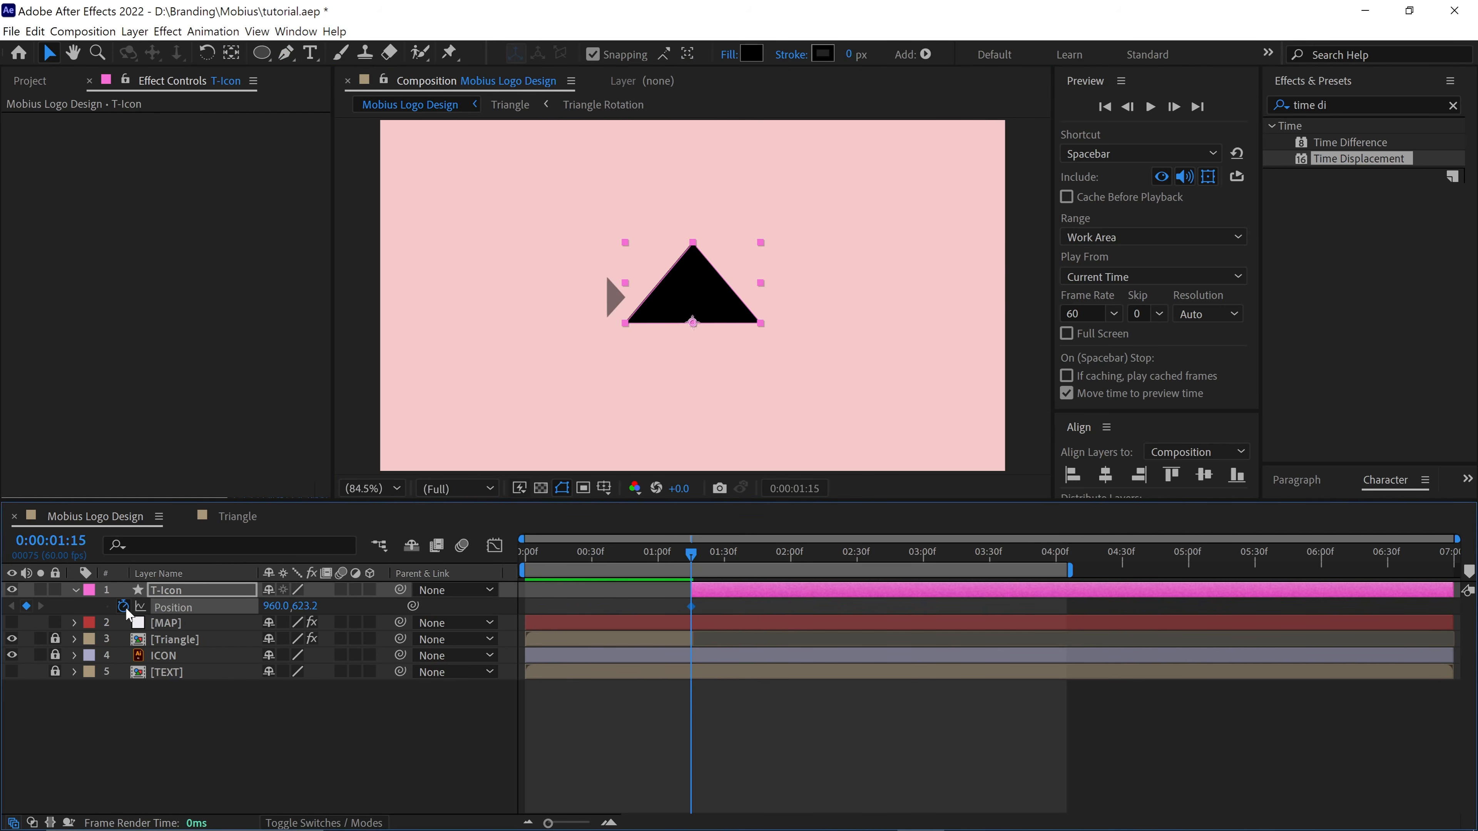
pyautogui.press('r')
pyautogui.click(124, 608)
pyautogui.press('s')
pyautogui.click(124, 608)
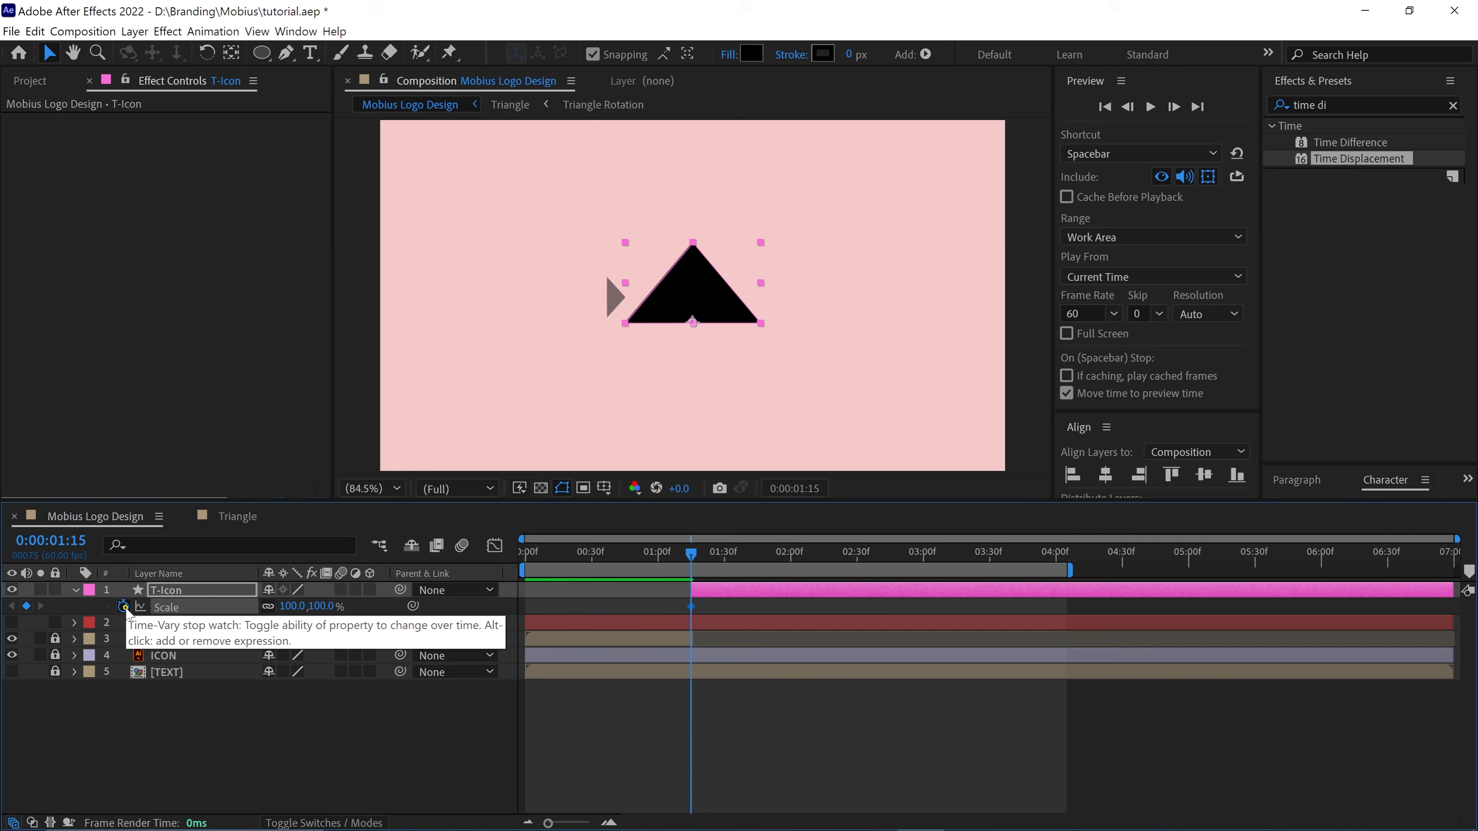
pyautogui.press('u')
pyautogui.press('u')
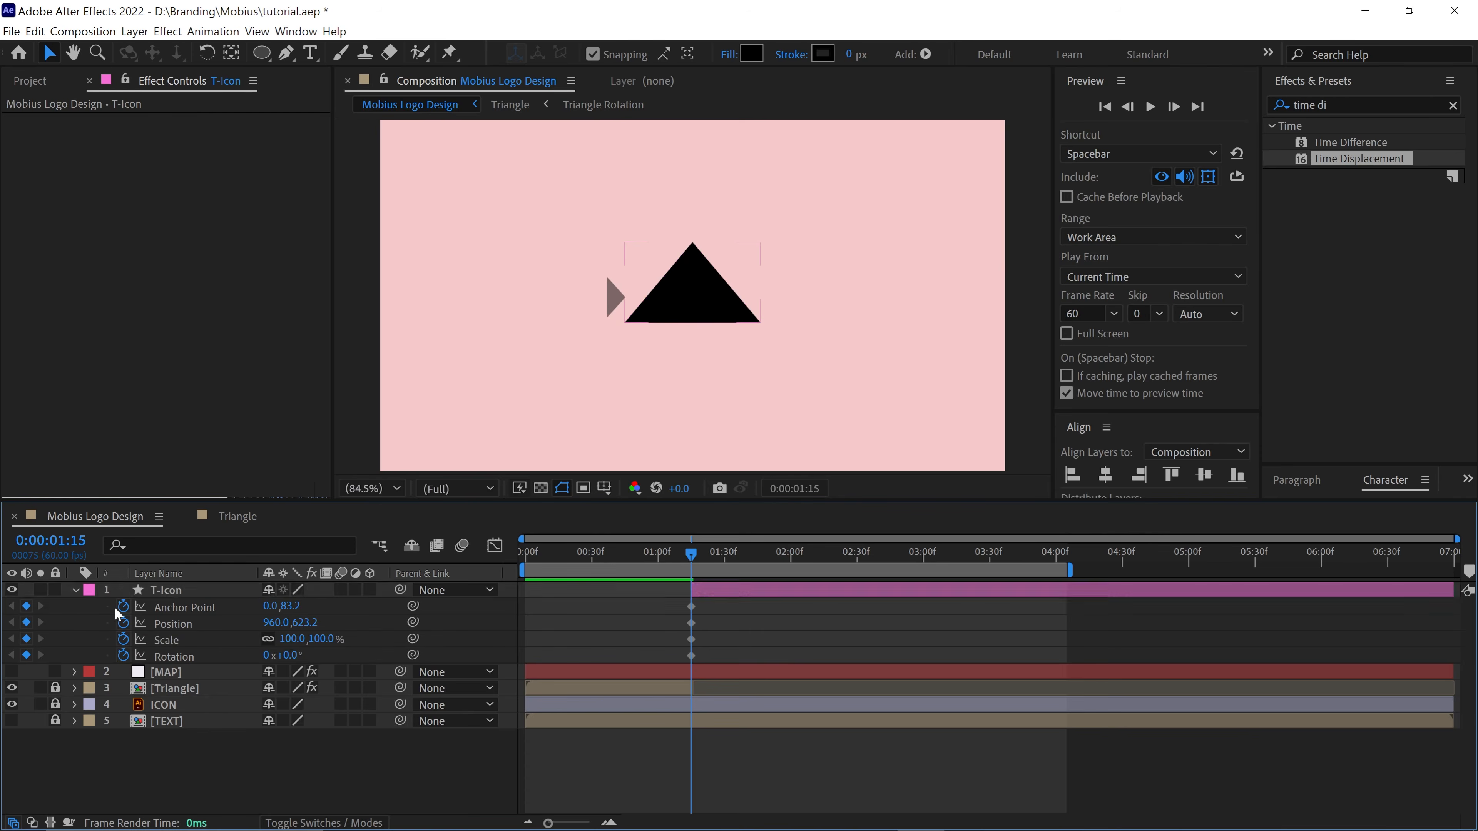
pyautogui.click(123, 607)
pyautogui.press('u')
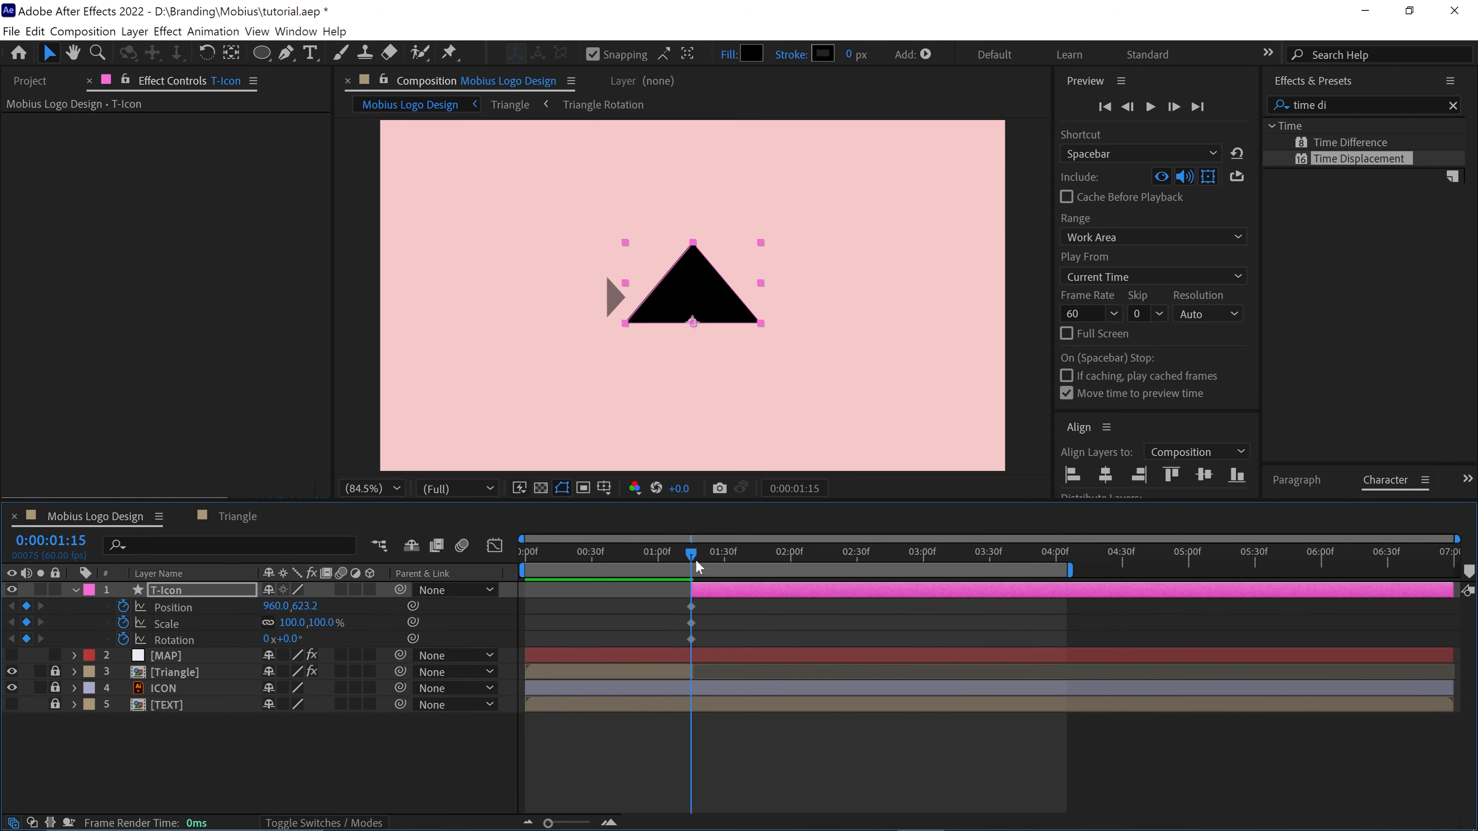
# At 0:00:01:58, set T-Icon's Rotation to 90° and move it to the right and slightly up
pyautogui.moveTo(698, 566); pyautogui.dragTo(787, 560)
pyautogui.click(291, 639)
pyautogui.write('90')
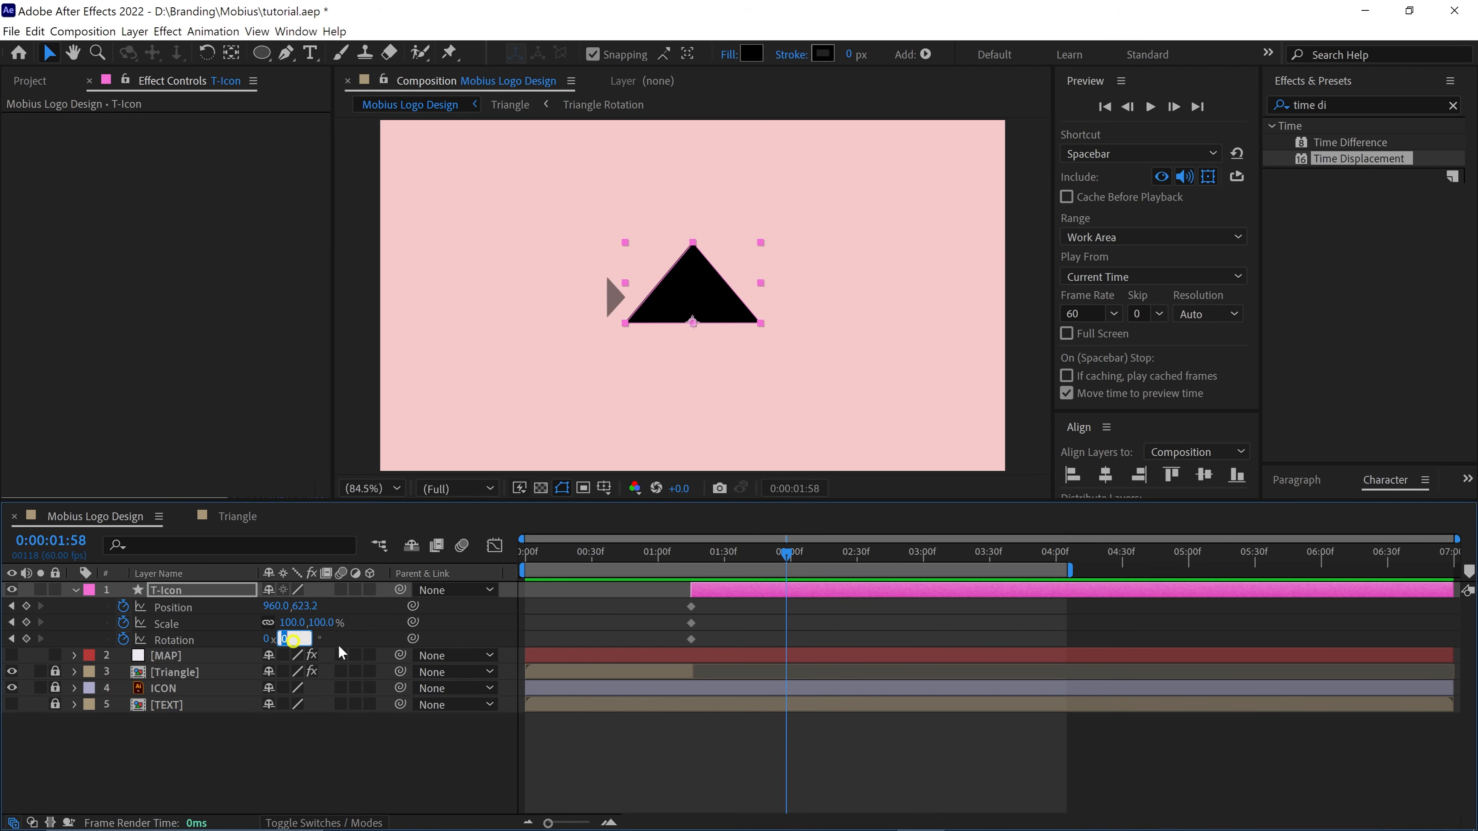
pyautogui.press('Return')
pyautogui.moveTo(732, 323); pyautogui.dragTo(816, 293)
# At 0:00:02:59, move T-Icon left to about 696.2, 541.7, lining its base up with the faded ICON triangle
pyautogui.moveTo(789, 560); pyautogui.dragTo(922, 560)
pyautogui.moveTo(818, 323); pyautogui.dragTo(655, 326)
pyautogui.scroll(3, 611, 297)
pyautogui.moveTo(755, 326); pyautogui.dragTo(727, 327)
pyautogui.scroll(-1, 727, 329)
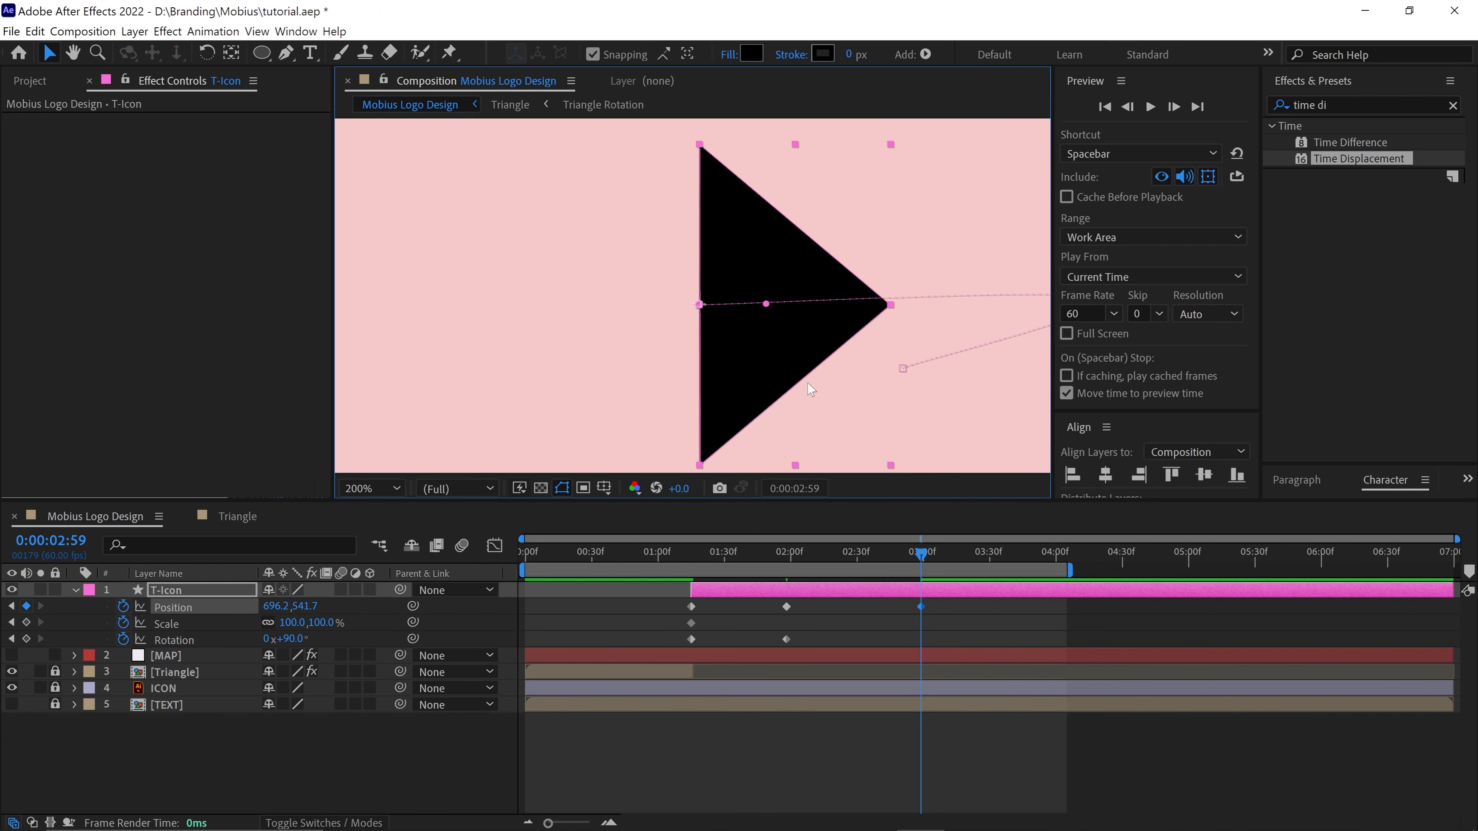
# Unlink T-Icon's Scale proportions and fit it over the ICON triangle at 29.5, 22.6% scale and position 696.4, 545.6
pyautogui.click(269, 624)
pyautogui.moveTo(283, 624)
pyautogui.mouseDown()
pyautogui.moveTo(253, 630)
pyautogui.moveTo(304, 628)
pyautogui.mouseUp()
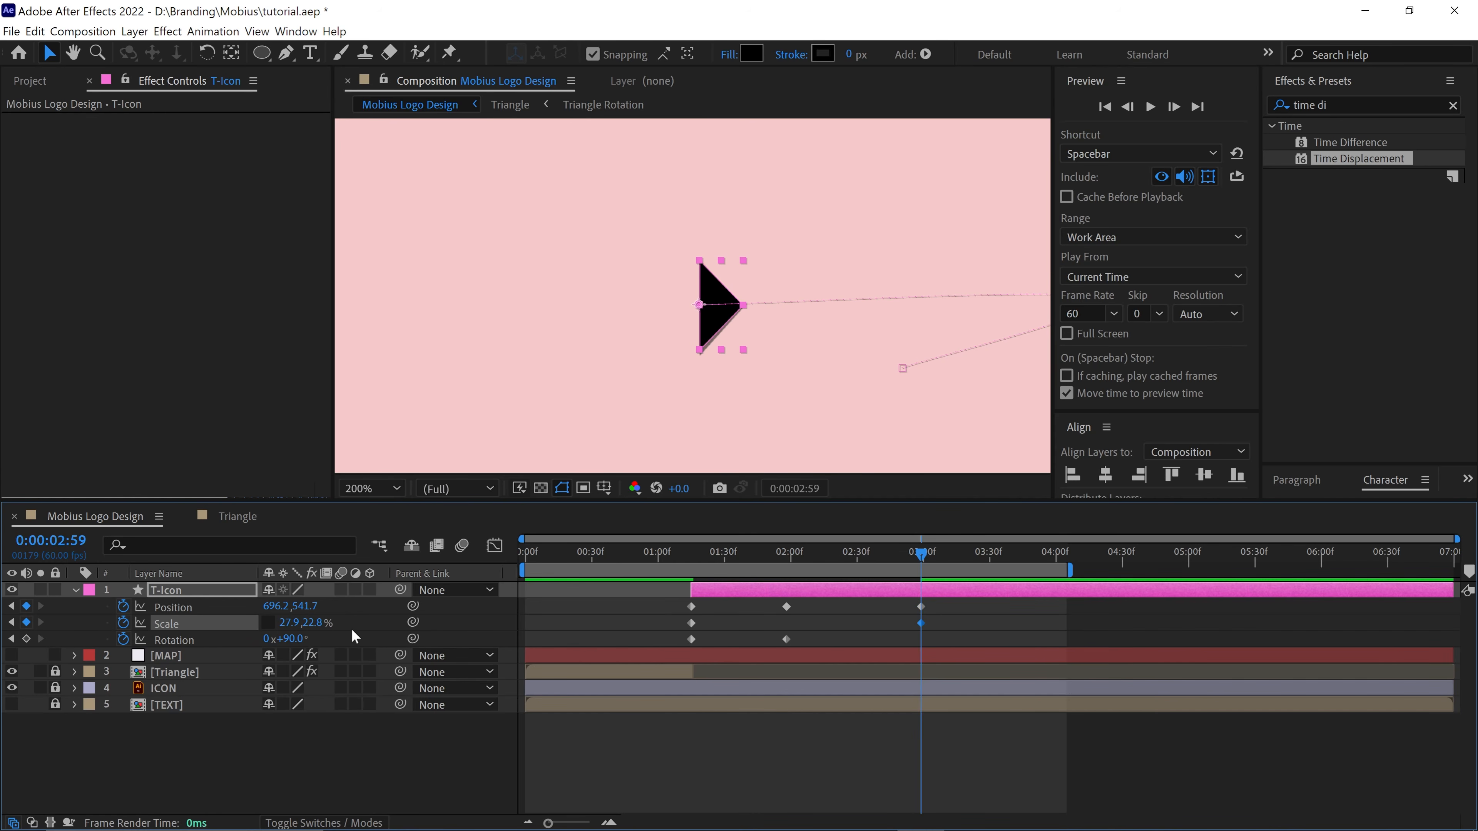
pyautogui.scroll(1, 722, 320)
pyautogui.moveTo(725, 319); pyautogui.dragTo(725, 325)
pyautogui.scroll(-4, 838, 358)
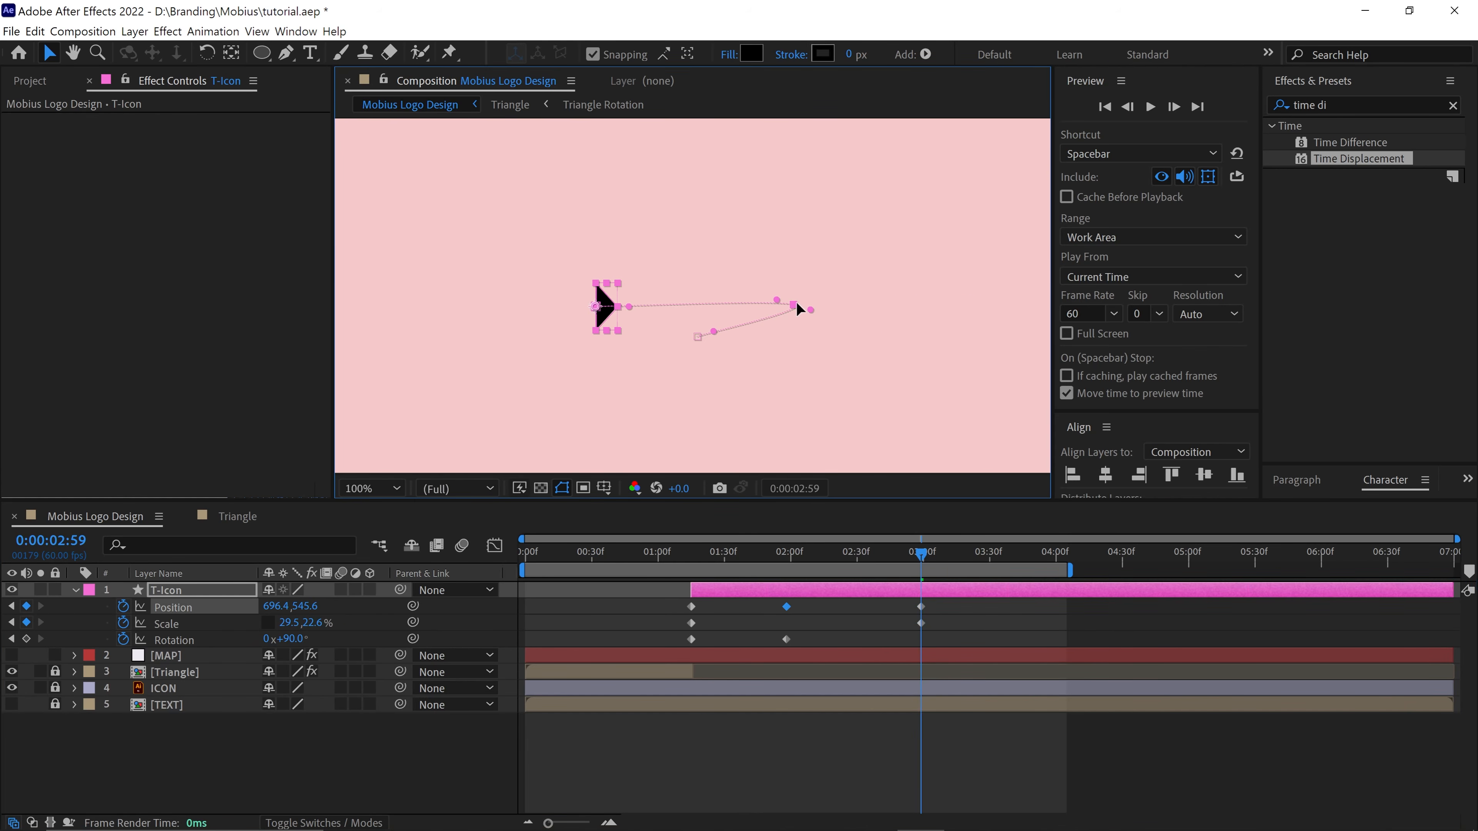
# Bend T-Icon's motion path into a curve between its Position keyframes at 0:00:01:15 and 0:00:01:58
pyautogui.click(795, 304)
pyautogui.scroll(-1, 706, 311)
pyautogui.moveTo(701, 559); pyautogui.dragTo(691, 599)
pyautogui.hotkey('shift', '/')
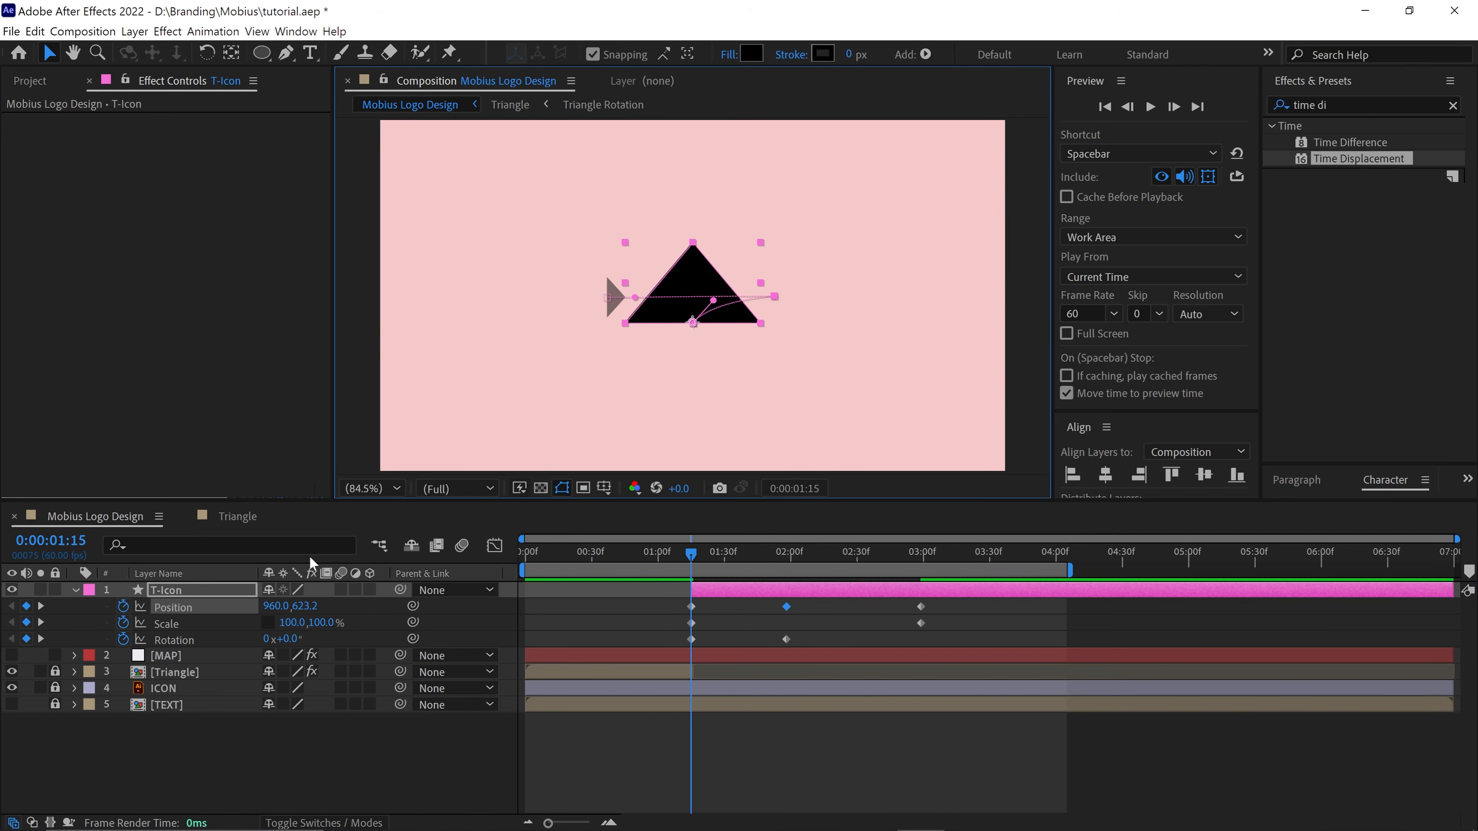
# Find the CC Bend It effect and apply it to T-Icon
pyautogui.click(230, 589)
pyautogui.click(1362, 104)
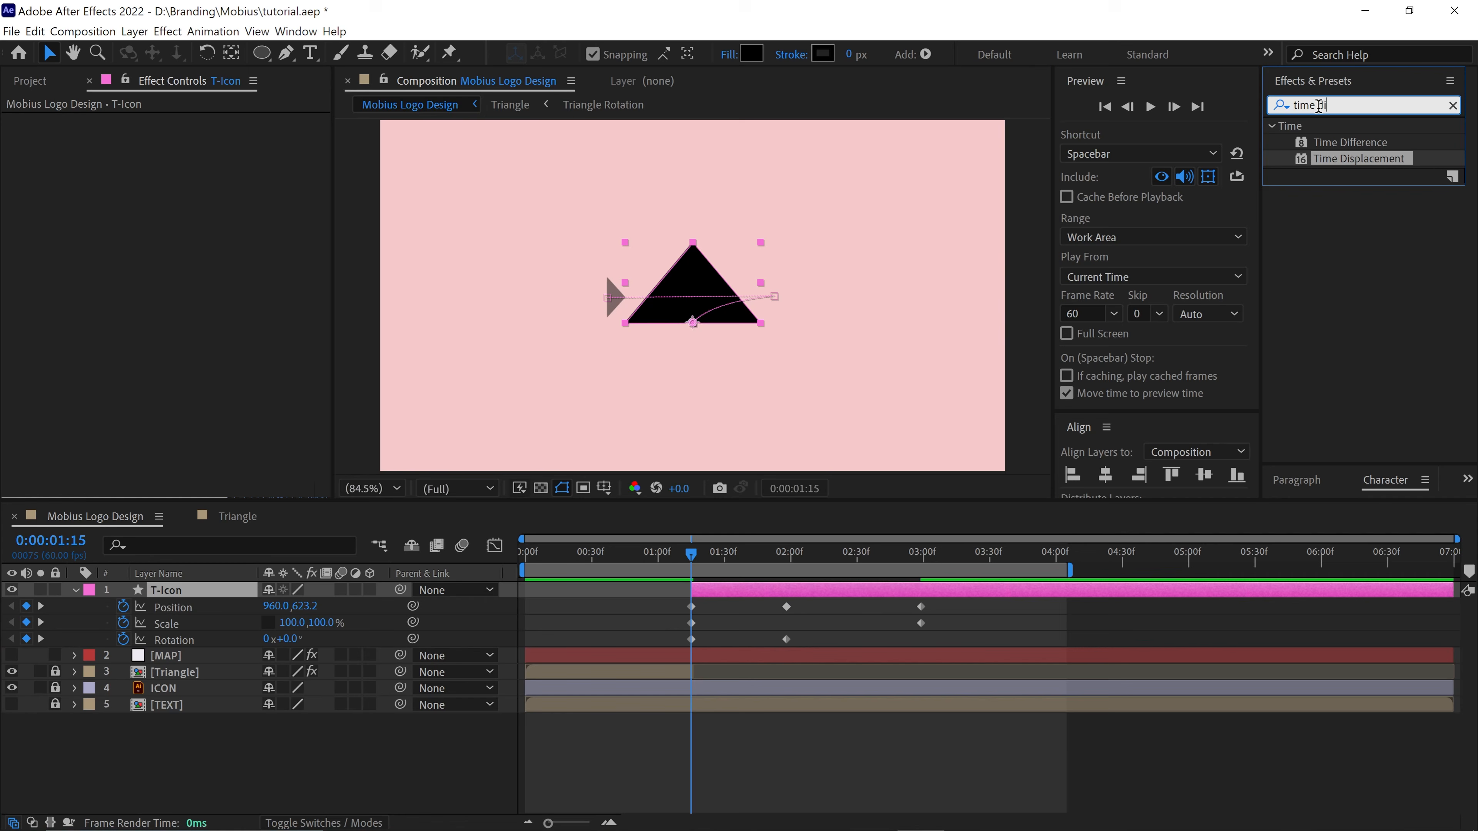
pyautogui.write('cc  bend')
pyautogui.press('BackSpace')
pyautogui.press('BackSpace')
pyautogui.press('BackSpace')
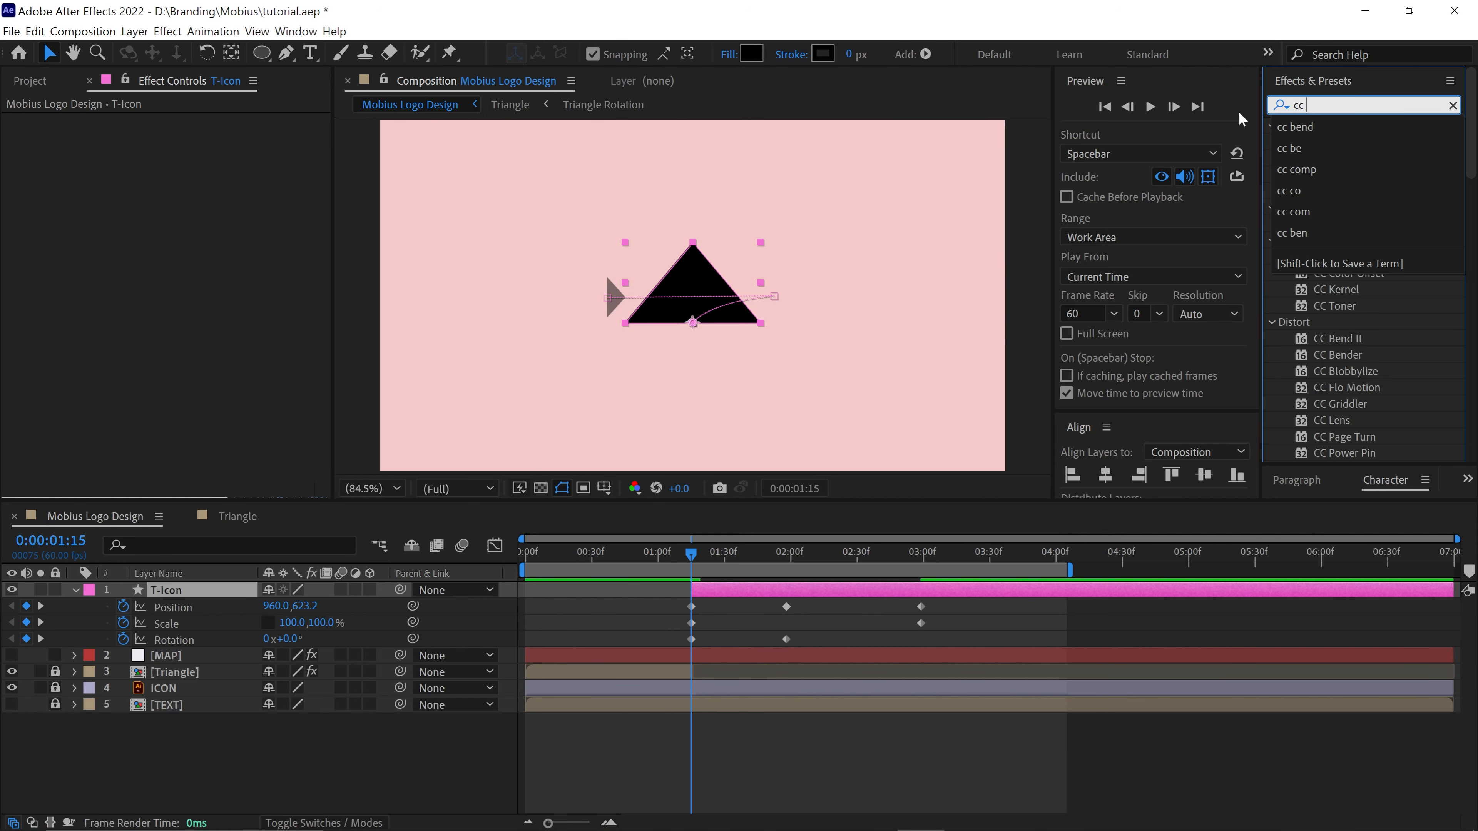
pyautogui.write('ben')
pyautogui.moveTo(1339, 143); pyautogui.dragTo(273, 592)
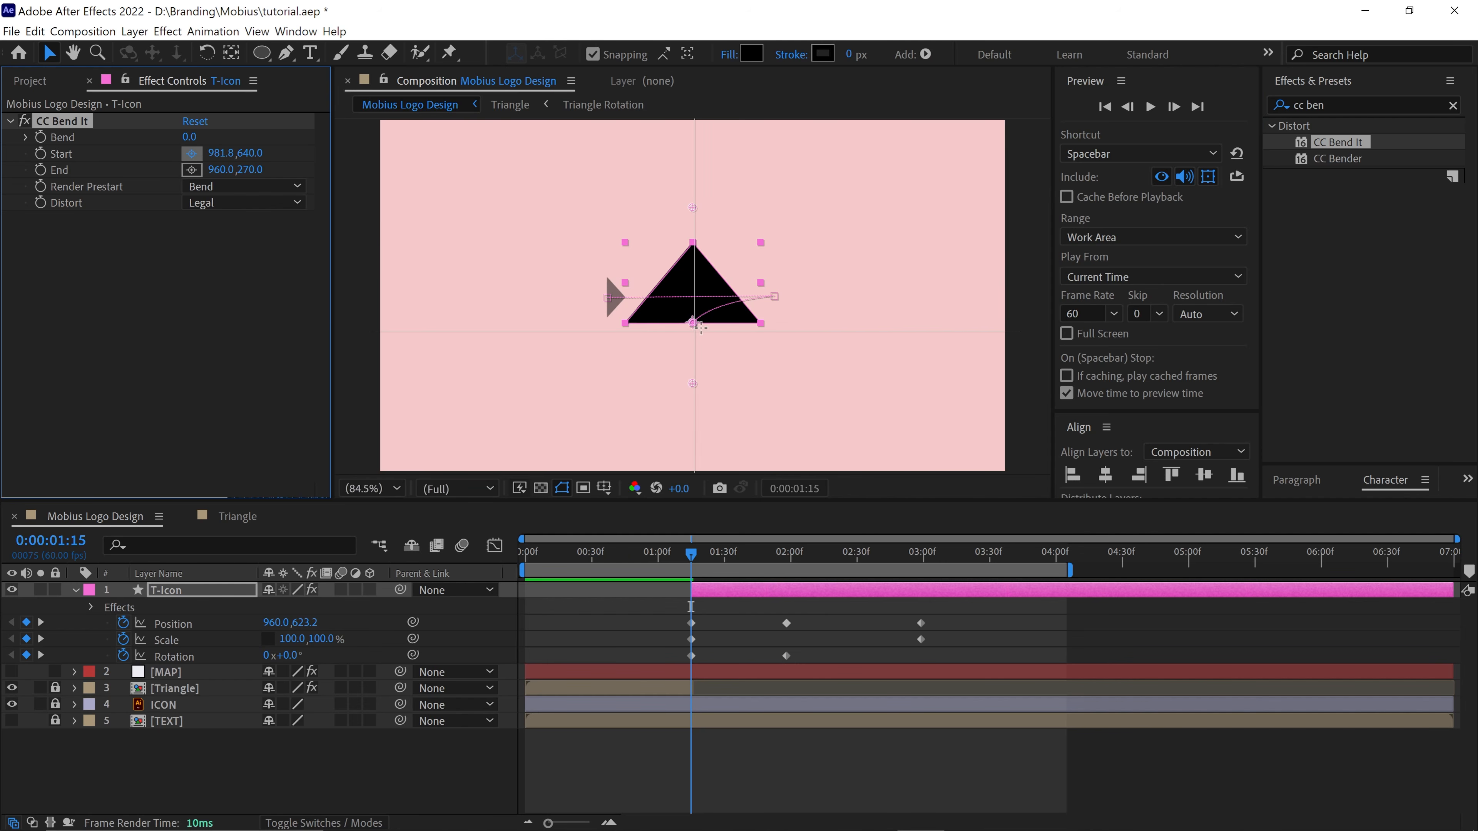
# Place CC Bend It's Start at 964.1, 667.2 and End at 941.1, 20.4, and keyframe Bend at 0:00:01:15
pyautogui.click(696, 328)
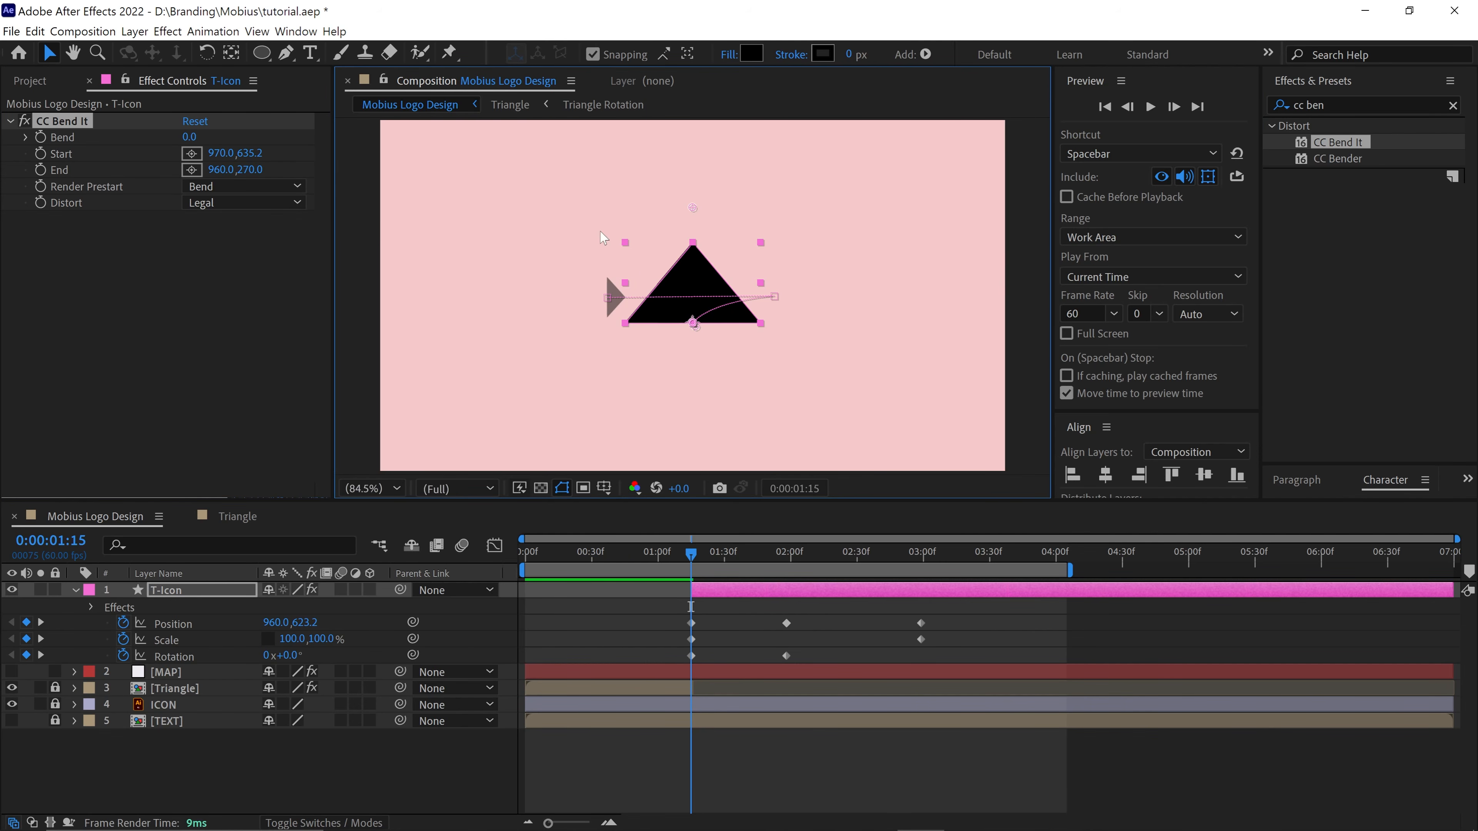
pyautogui.moveTo(695, 180); pyautogui.dragTo(695, 174)
pyautogui.click(40, 136)
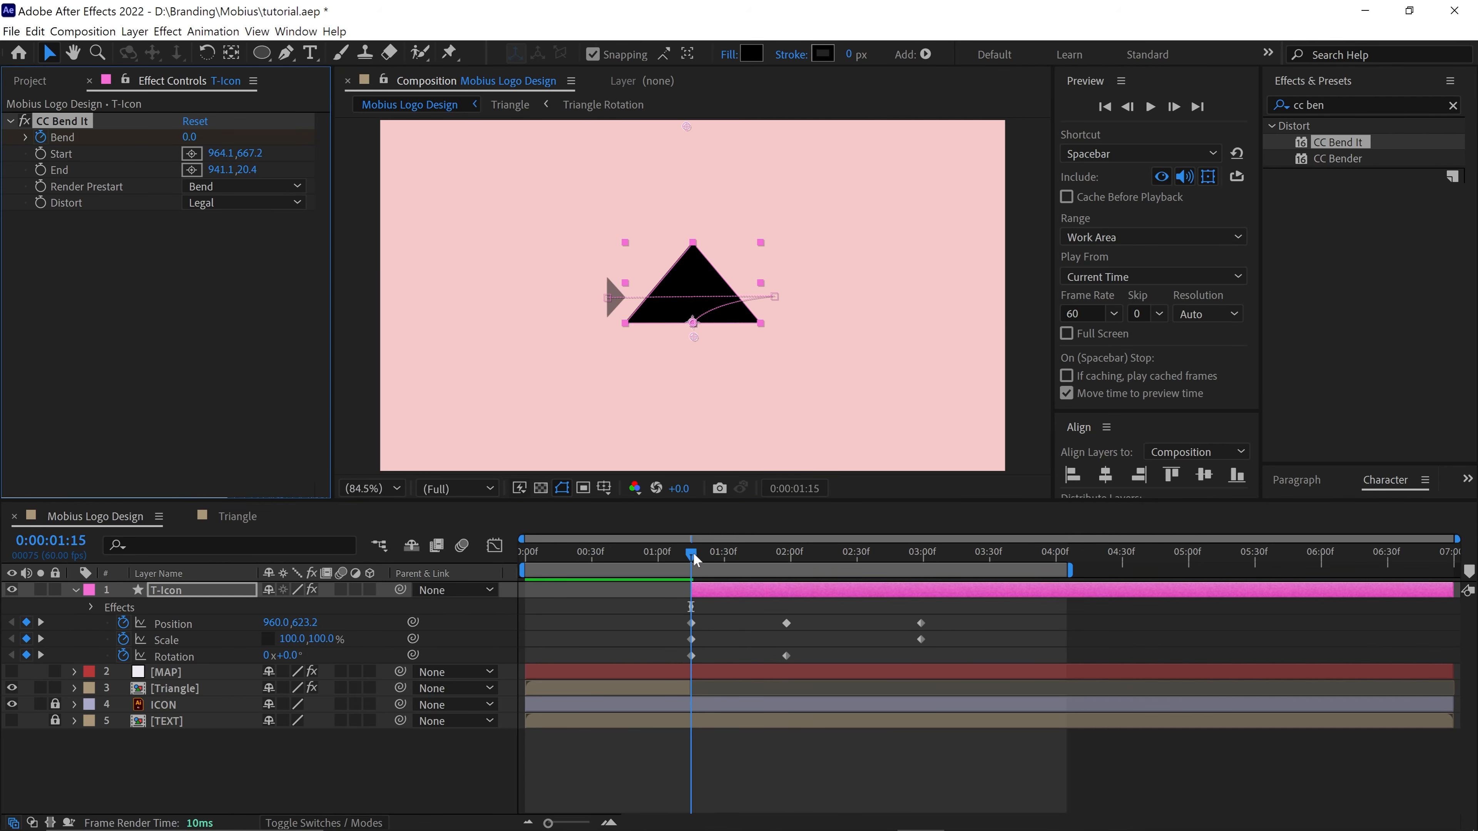
pyautogui.moveTo(694, 559); pyautogui.dragTo(705, 607)
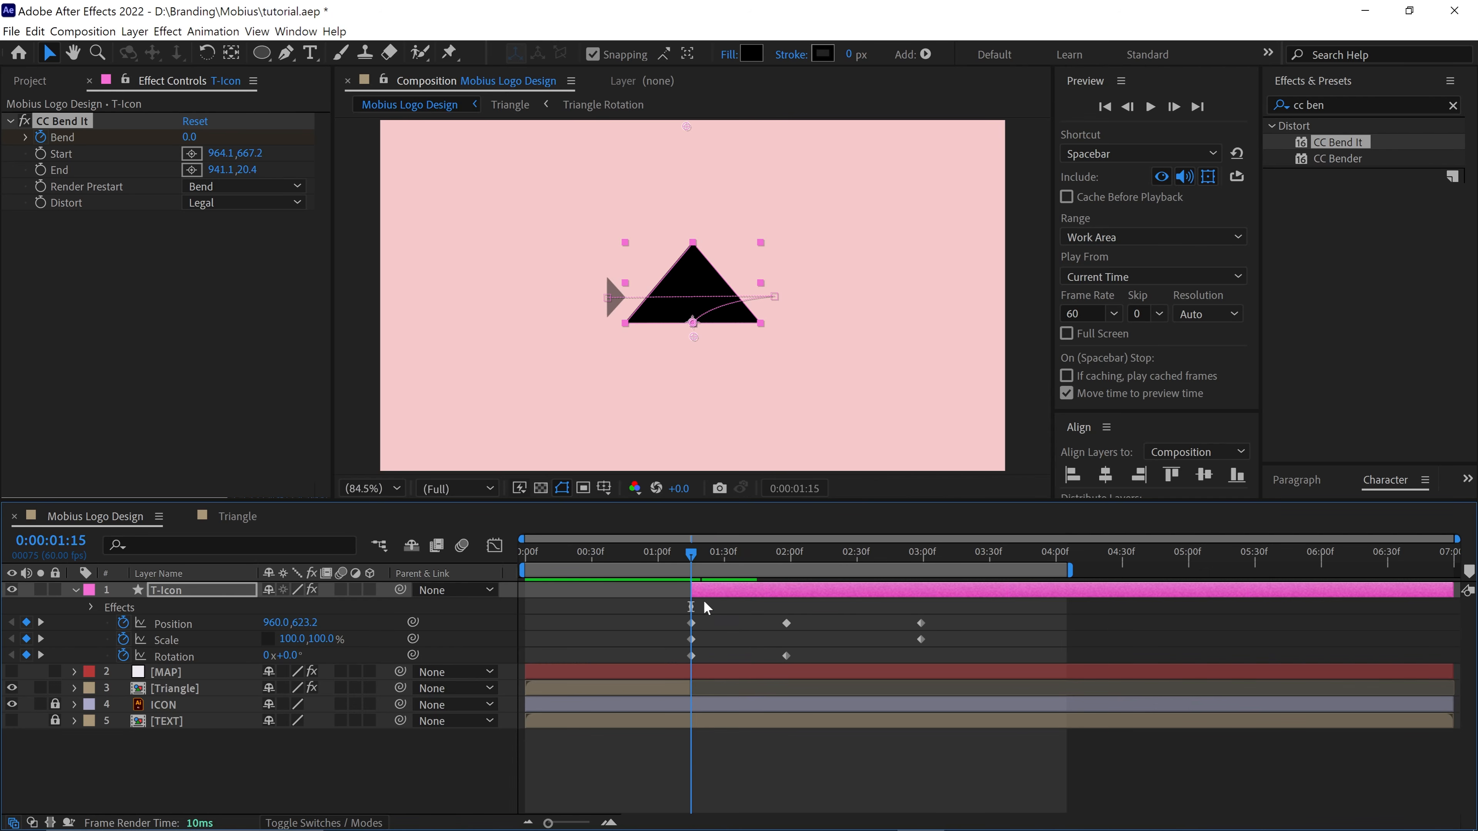
# Add the expression toComp(value) to CC Bend It's Start property
pyautogui.keyDown('alt'); pyautogui.click(40, 156); pyautogui.keyUp('alt')
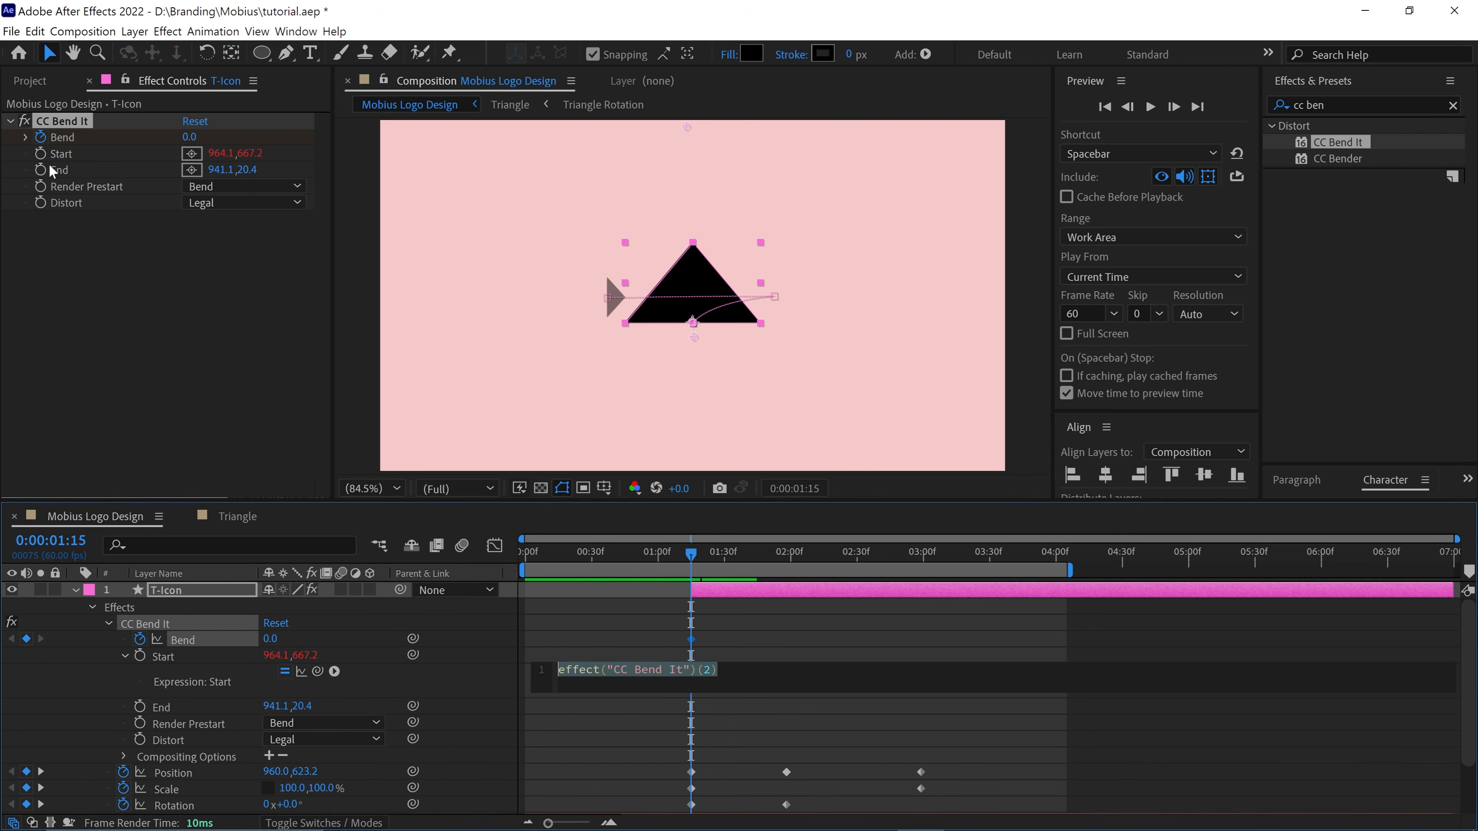
pyautogui.write('tocom')
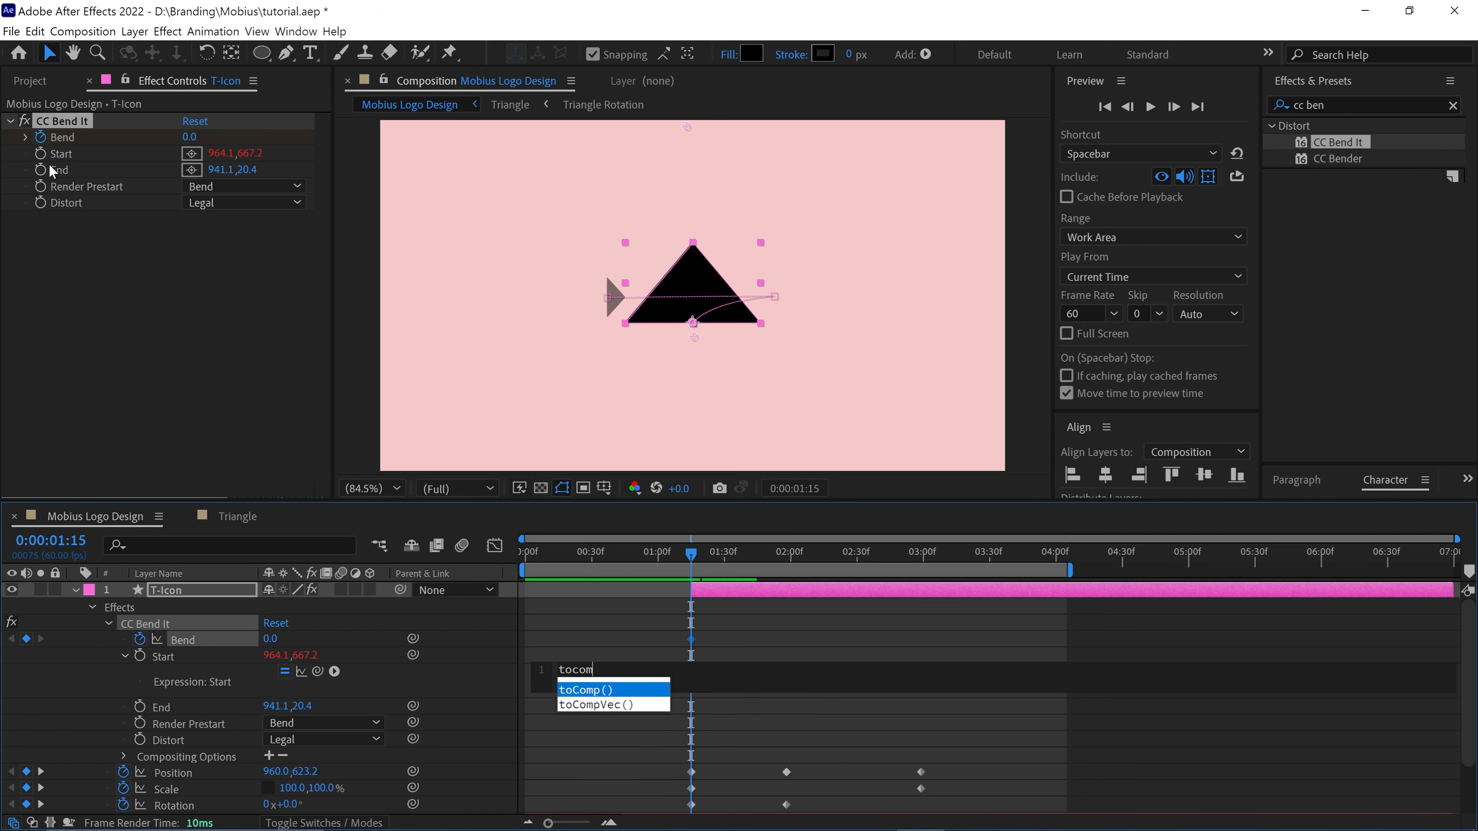
pyautogui.write('p')
pyautogui.press('Return')
pyautogui.write('valu')
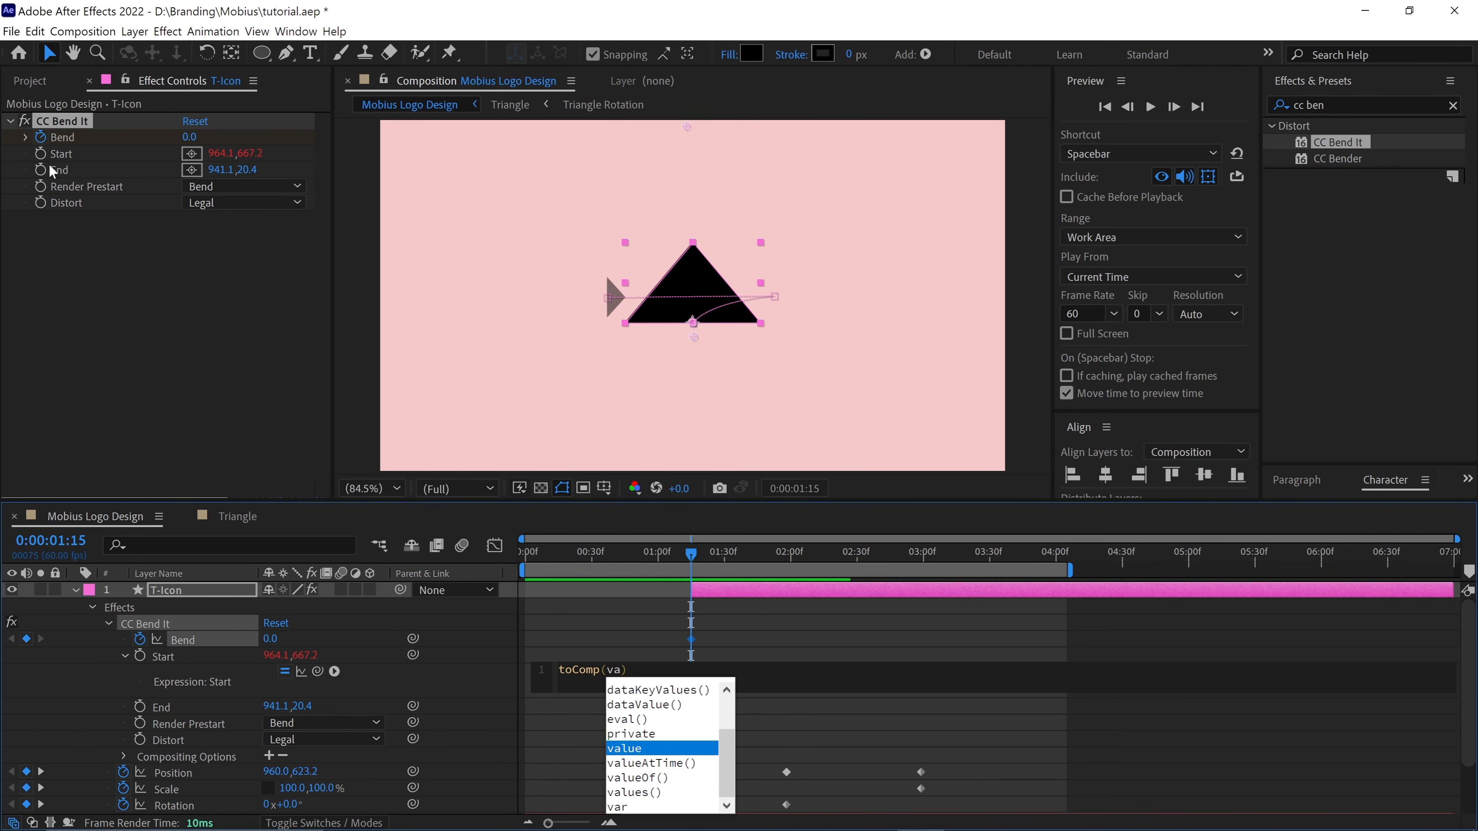
pyautogui.write('e')
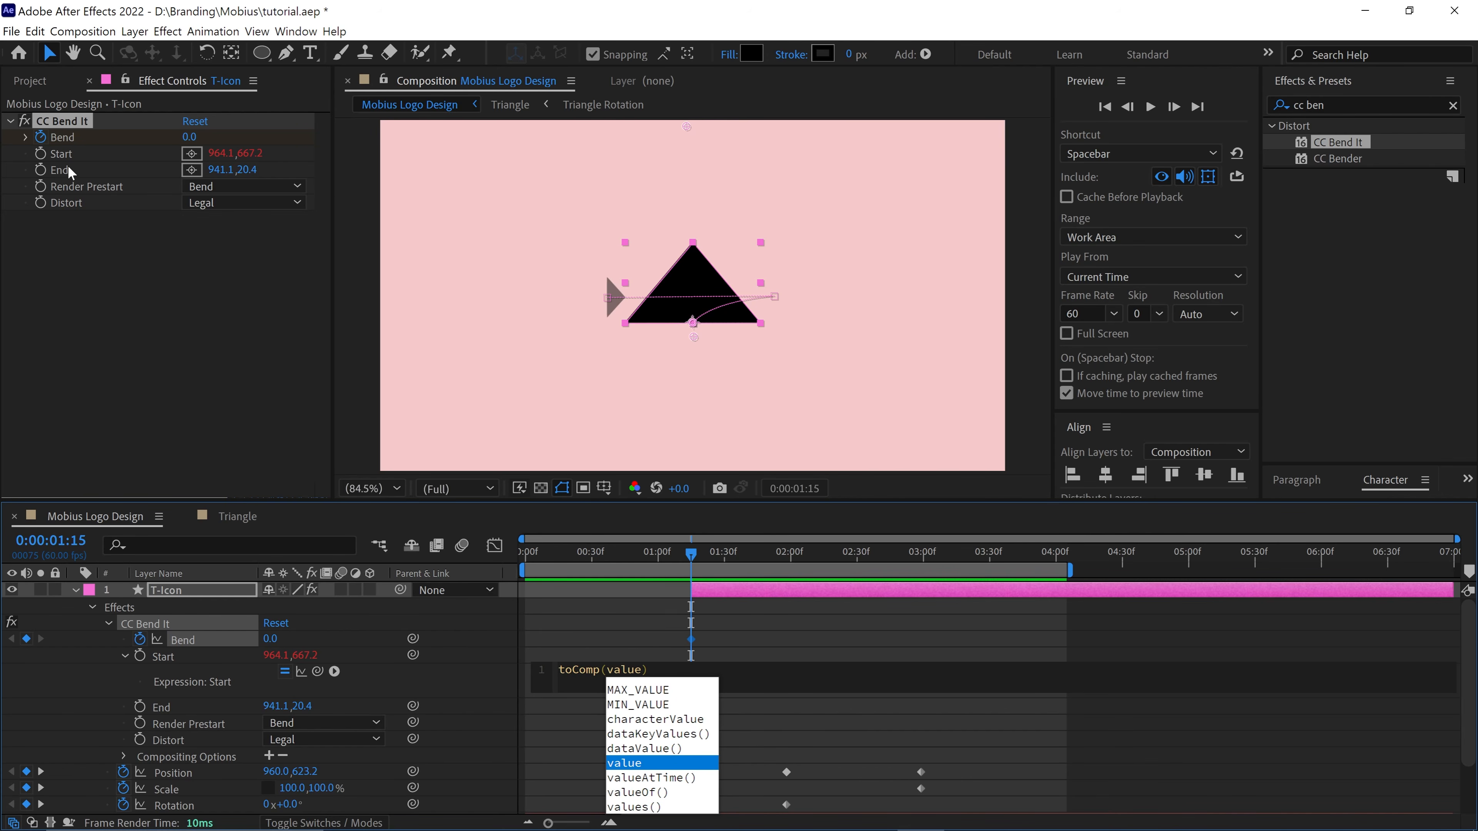
pyautogui.click(62, 164)
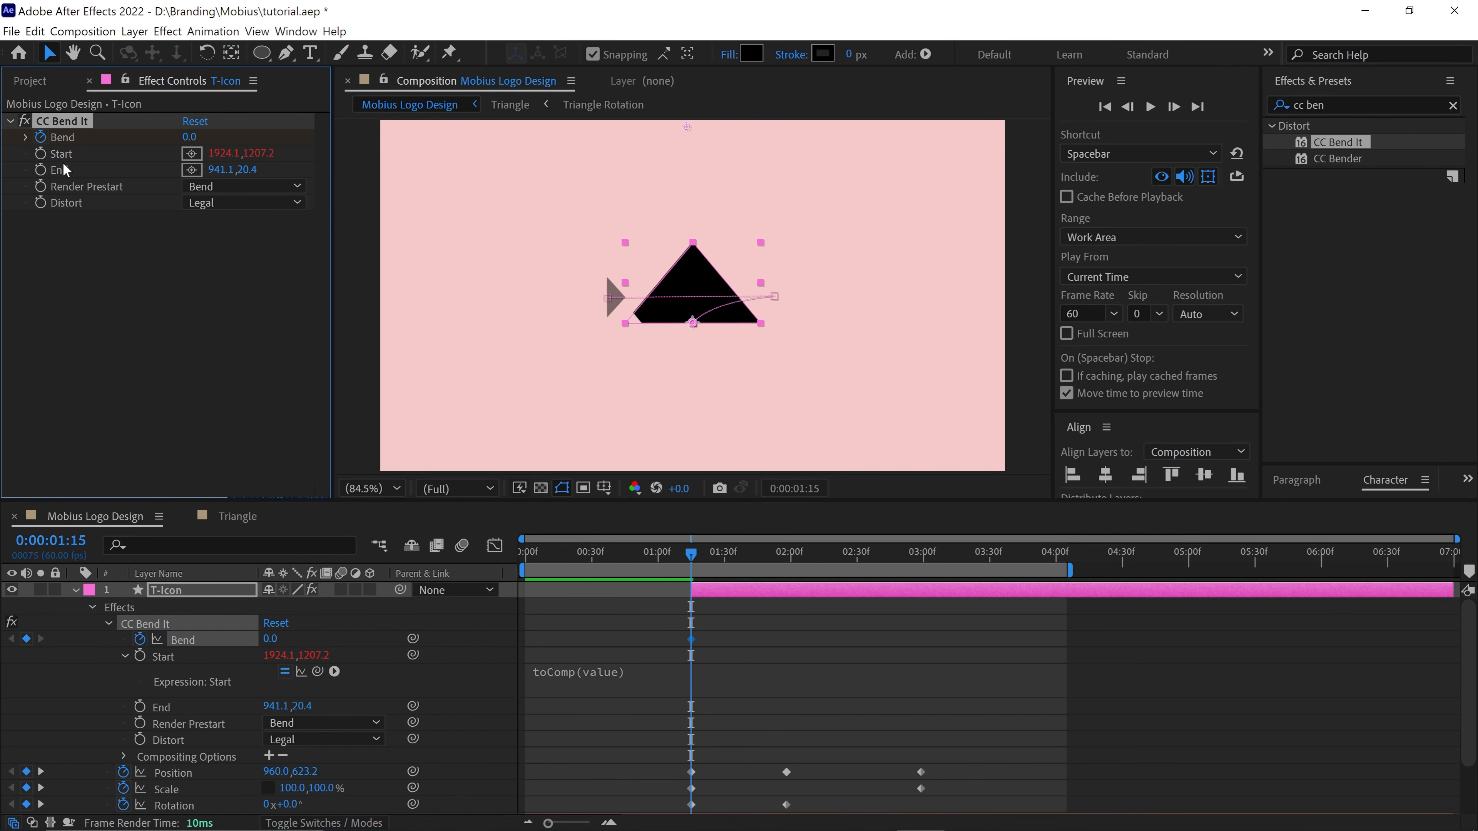
# Add the expression toComp(value) to CC Bend It's End property
pyautogui.keyDown('alt'); pyautogui.click(38, 169); pyautogui.keyUp('alt')
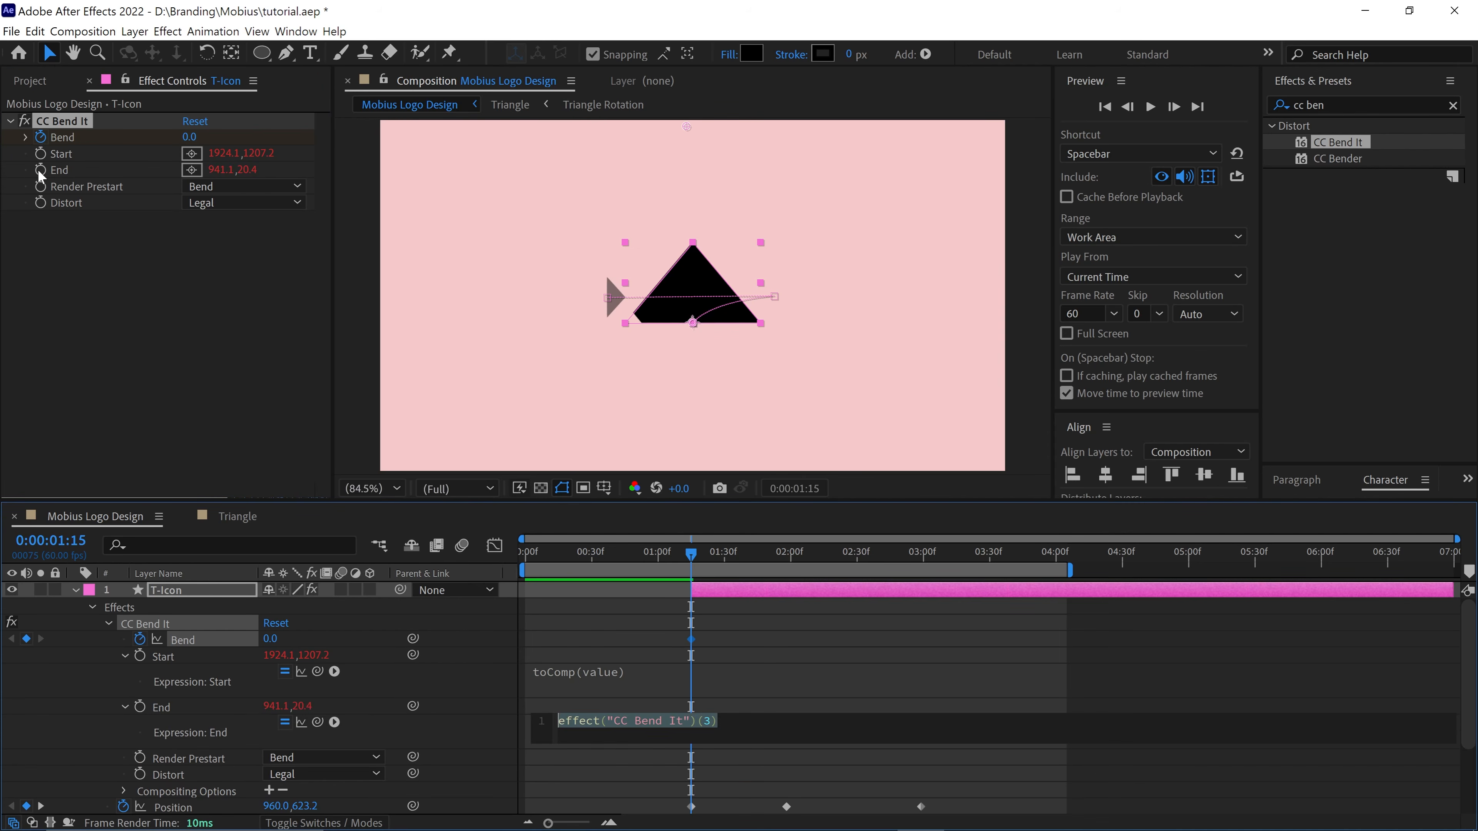
pyautogui.write('tocomp')
pyautogui.press('Return')
pyautogui.write('value')
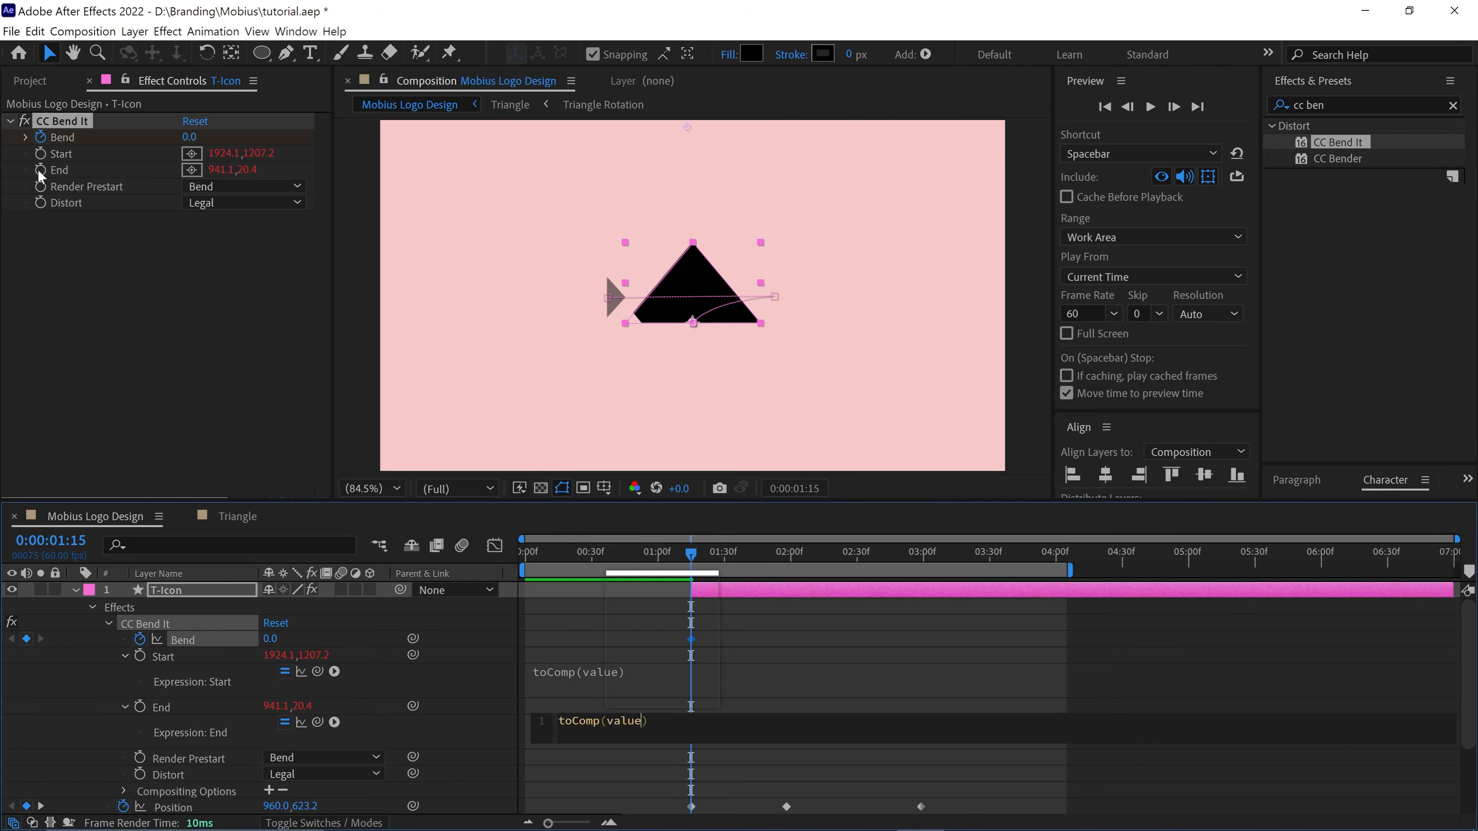
pyautogui.click(32, 201)
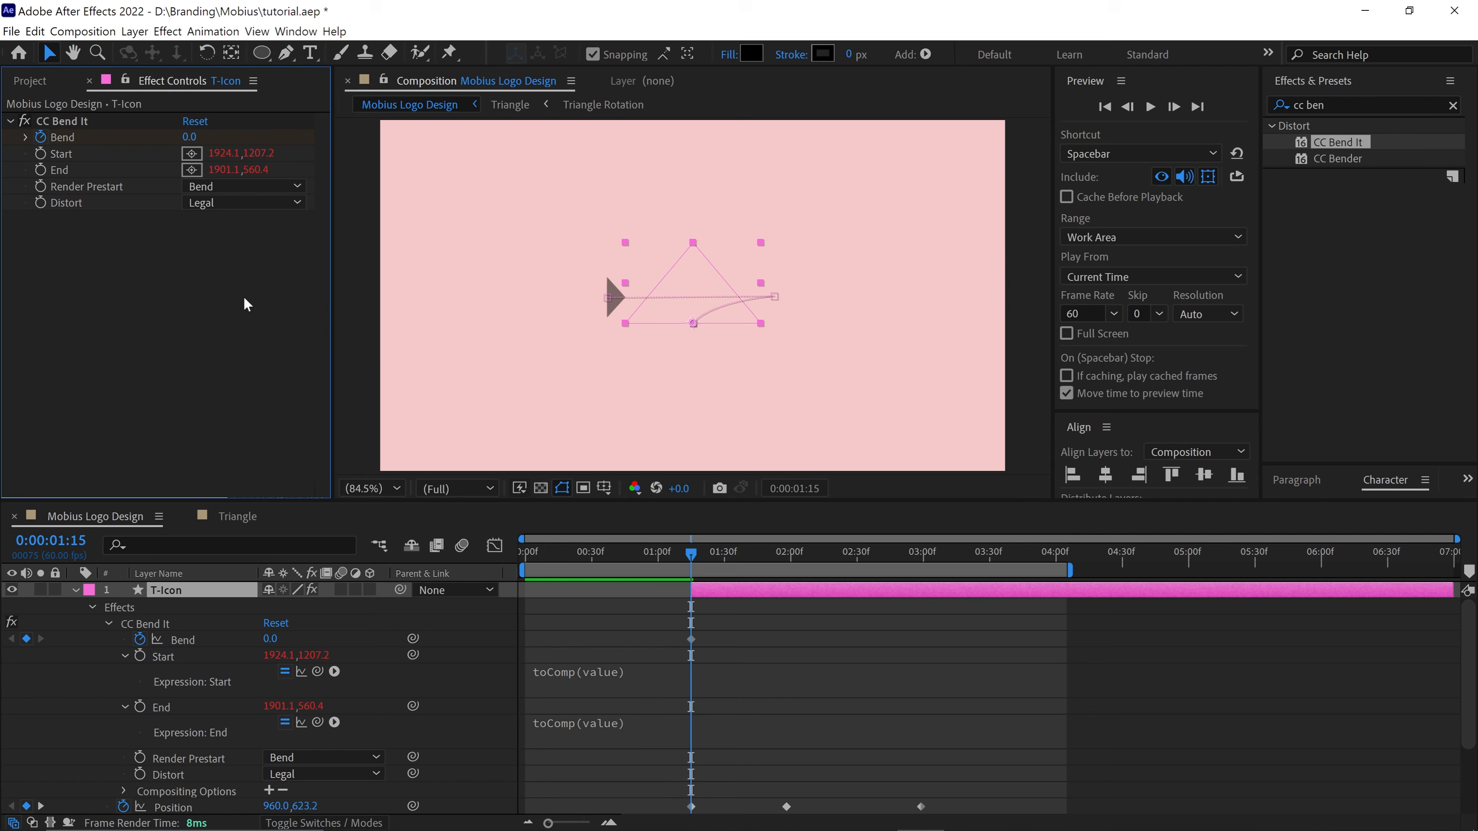
# Reposition the bend points so Start sits just below the triangle at 968.1, 669.2 and End above the frame at 945.1, -19.6
pyautogui.click(92, 123)
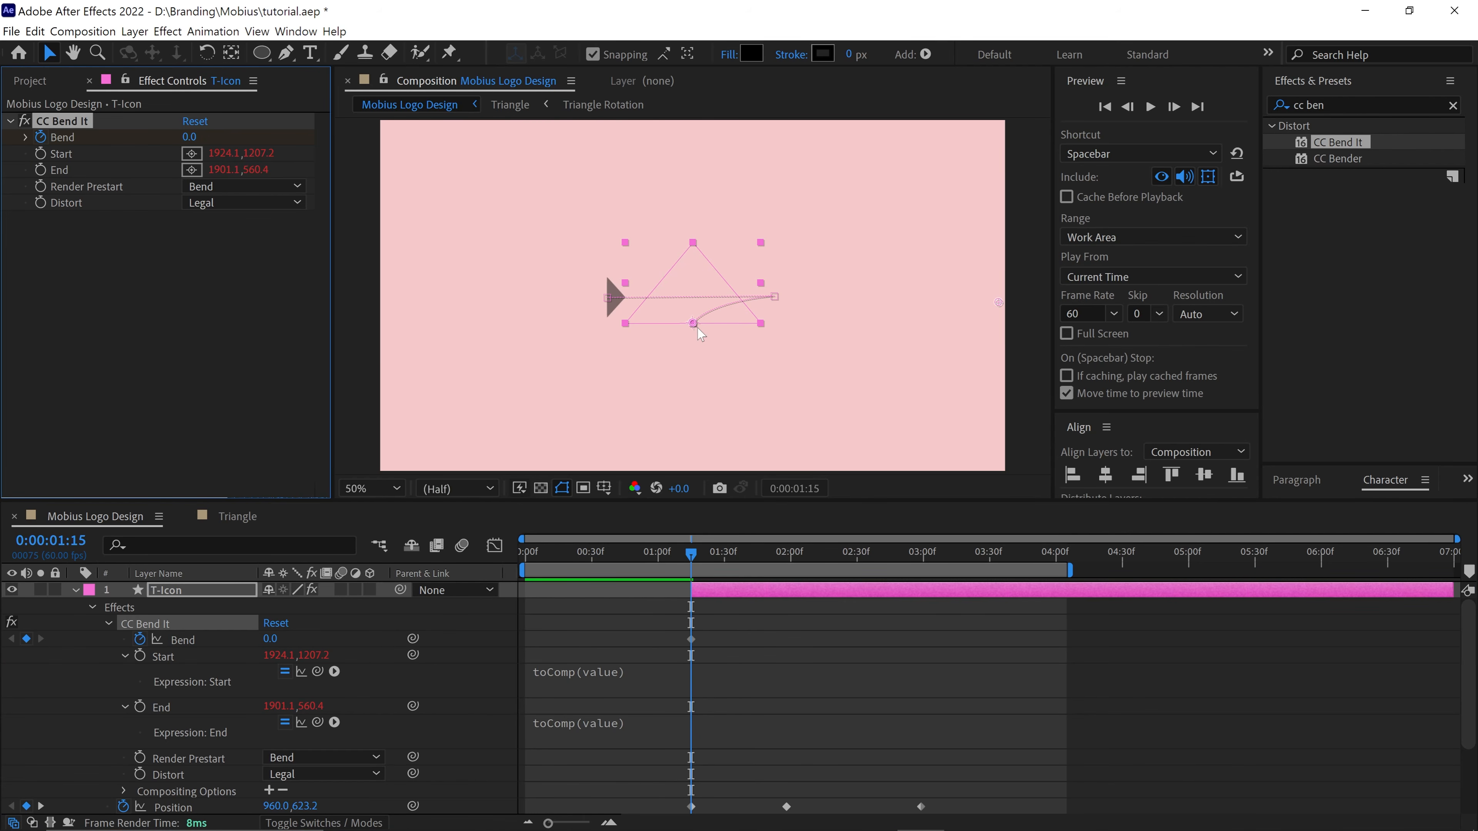
pyautogui.moveTo(878, 424); pyautogui.dragTo(693, 321)
pyautogui.scroll(-1, 698, 326)
pyautogui.scroll(1, 721, 320)
pyautogui.moveTo(872, 300); pyautogui.dragTo(683, 199)
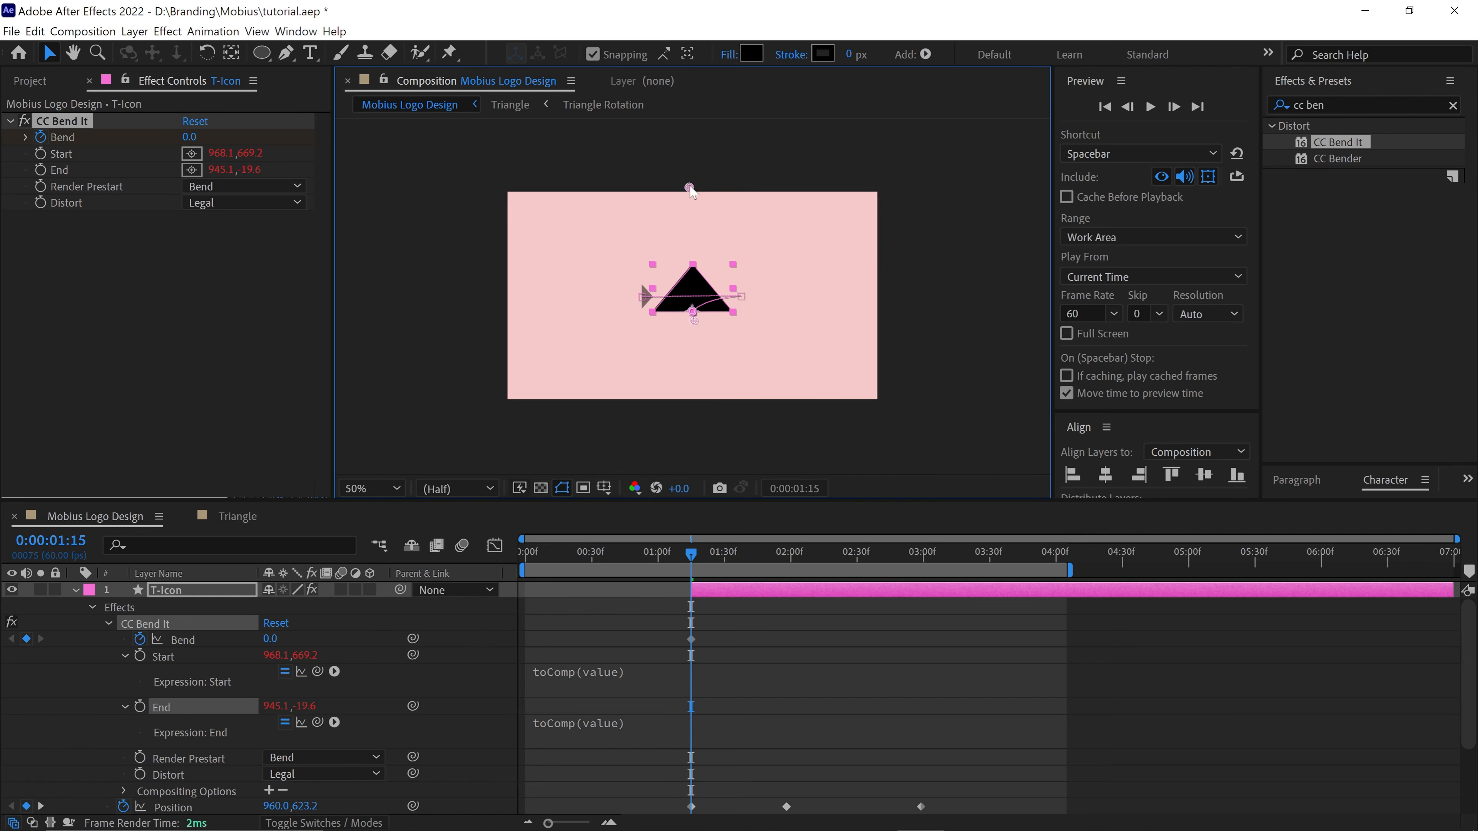
pyautogui.scroll(1, 691, 191)
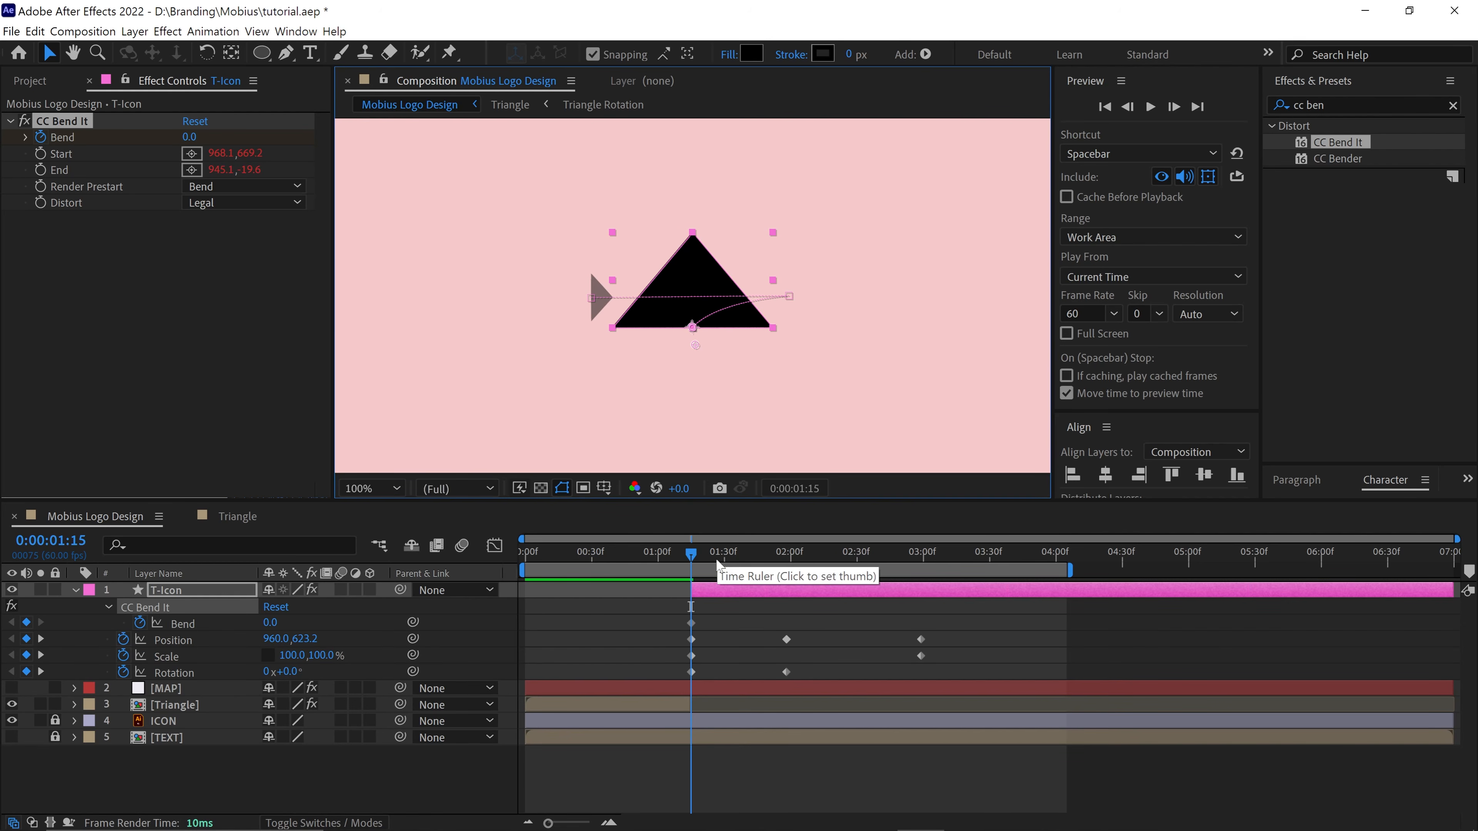
# Keyframe T-Icon's Bend at 0 at 0:00:01:58 and give it a negative bend midway from 0:00:01:15
pyautogui.press('u')
pyautogui.click(742, 556)
pyautogui.moveTo(759, 570); pyautogui.dragTo(789, 605)
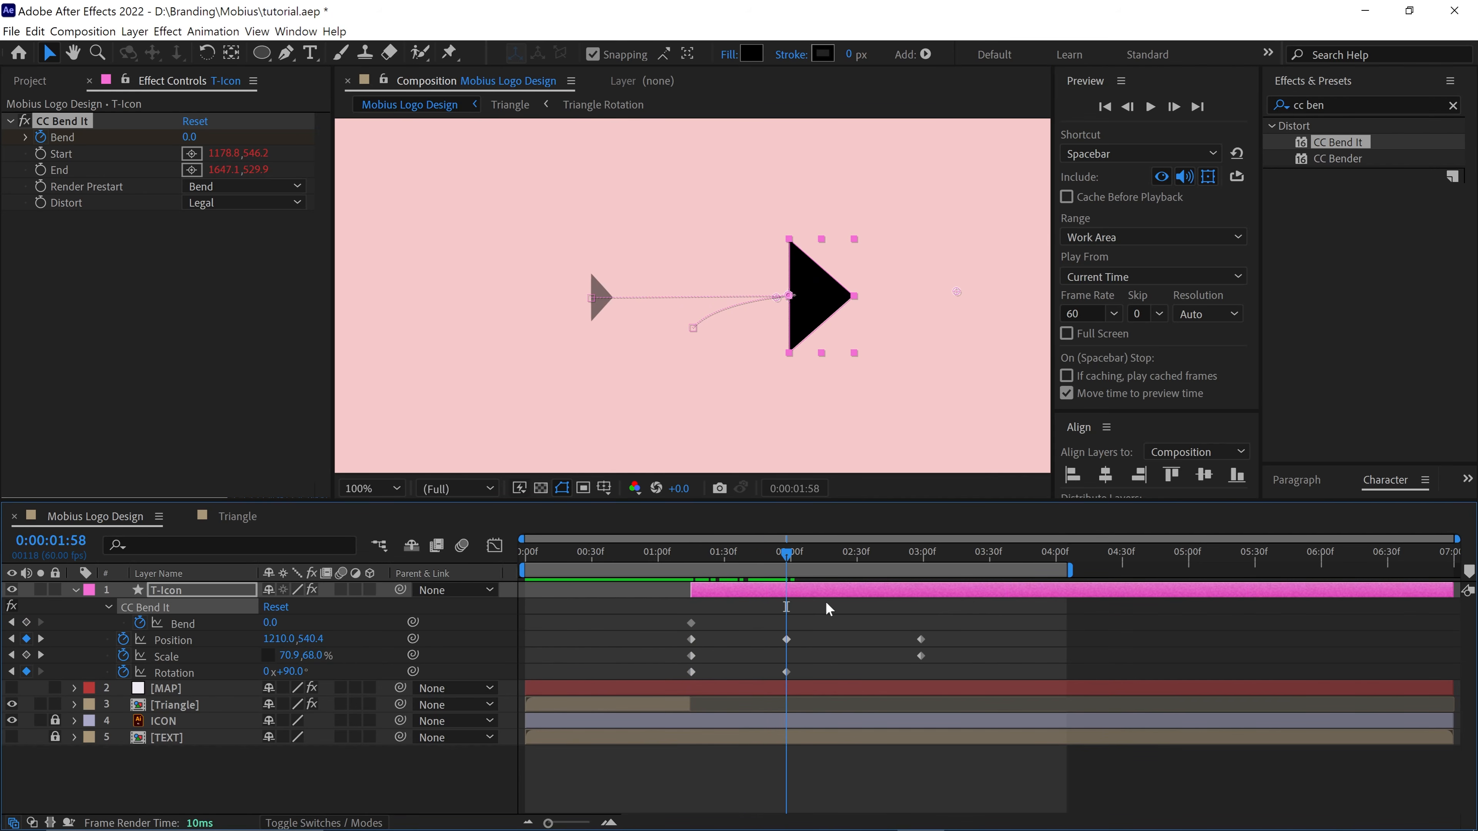
pyautogui.click(26, 622)
pyautogui.moveTo(749, 560); pyautogui.dragTo(743, 559)
pyautogui.moveTo(189, 137); pyautogui.dragTo(156, 146)
# Move T-Icon's second Rotation keyframe to about 0:00:02:20, start the work area at 0:00:01:14 and preview the motion
pyautogui.moveTo(749, 556); pyautogui.dragTo(837, 674)
pyautogui.moveTo(700, 558); pyautogui.dragTo(689, 559)
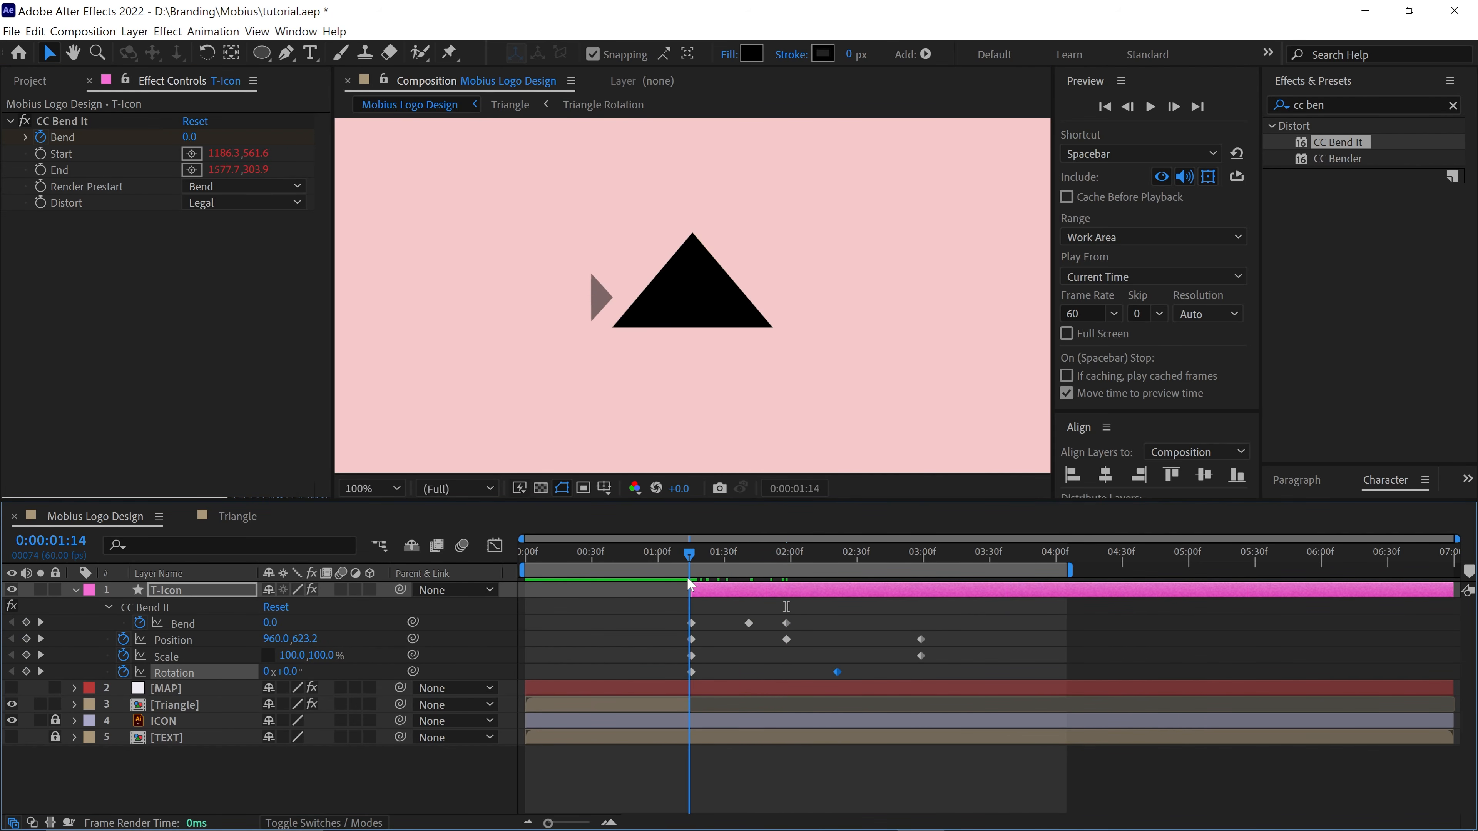
pyautogui.press('b')
pyautogui.press('space')
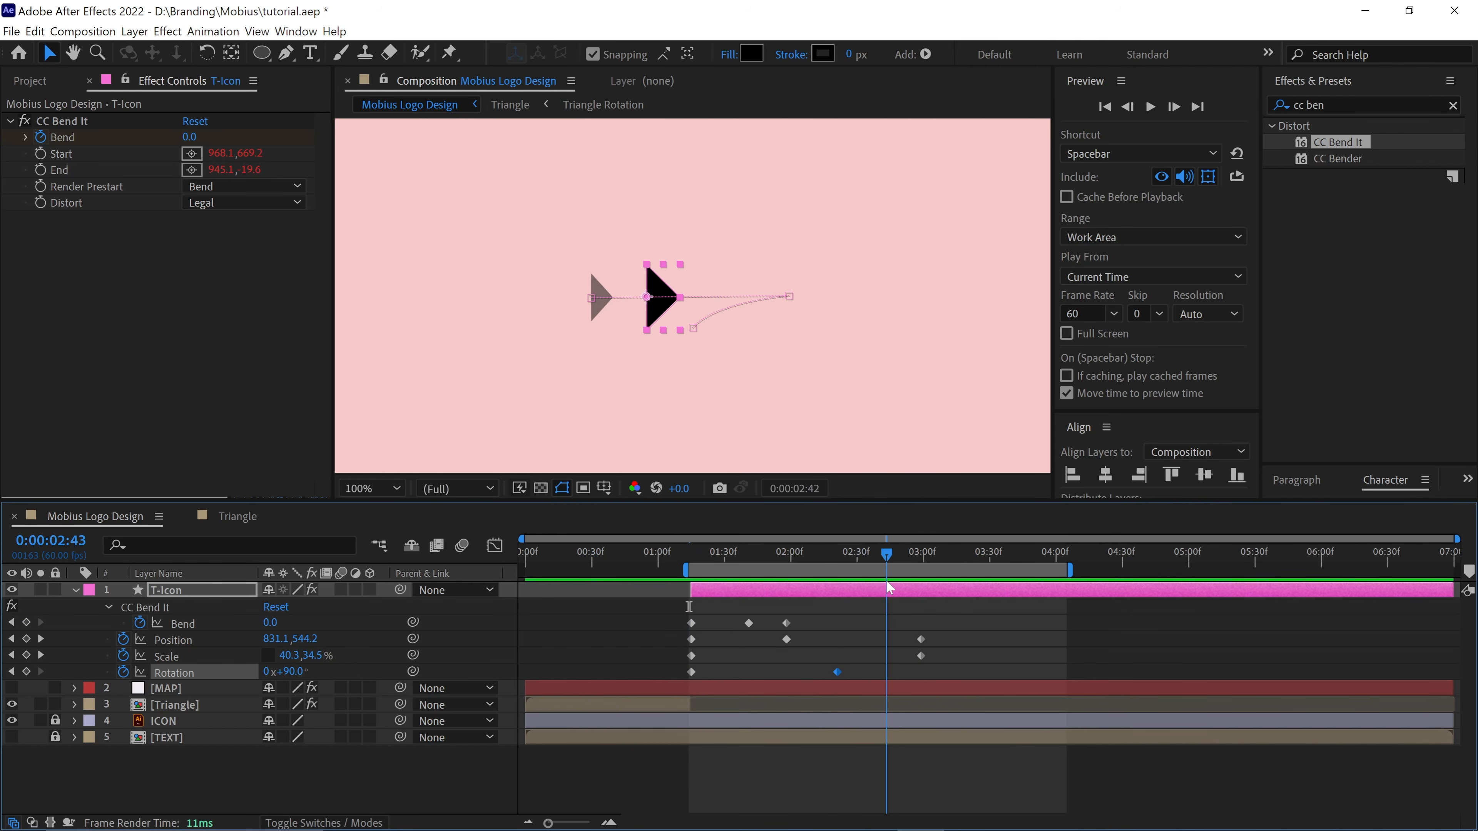
# Apply Easy Ease to all of T-Icon's Bend, Position, Scale and Rotation keyframes and preview the animation
pyautogui.moveTo(947, 612); pyautogui.dragTo(687, 695)
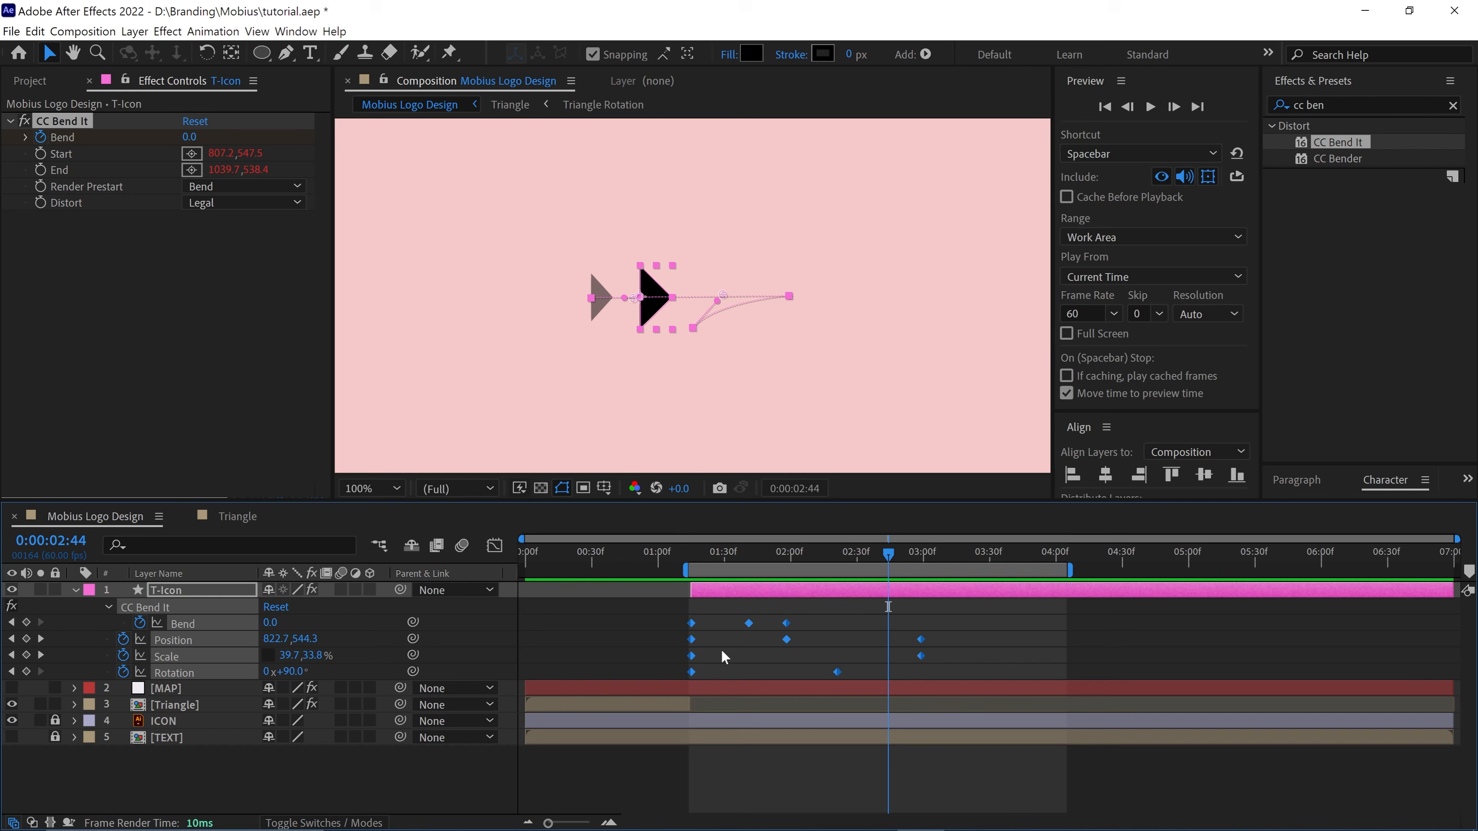
pyautogui.press('F9')
pyautogui.moveTo(807, 559); pyautogui.dragTo(689, 561)
pyautogui.press('space')
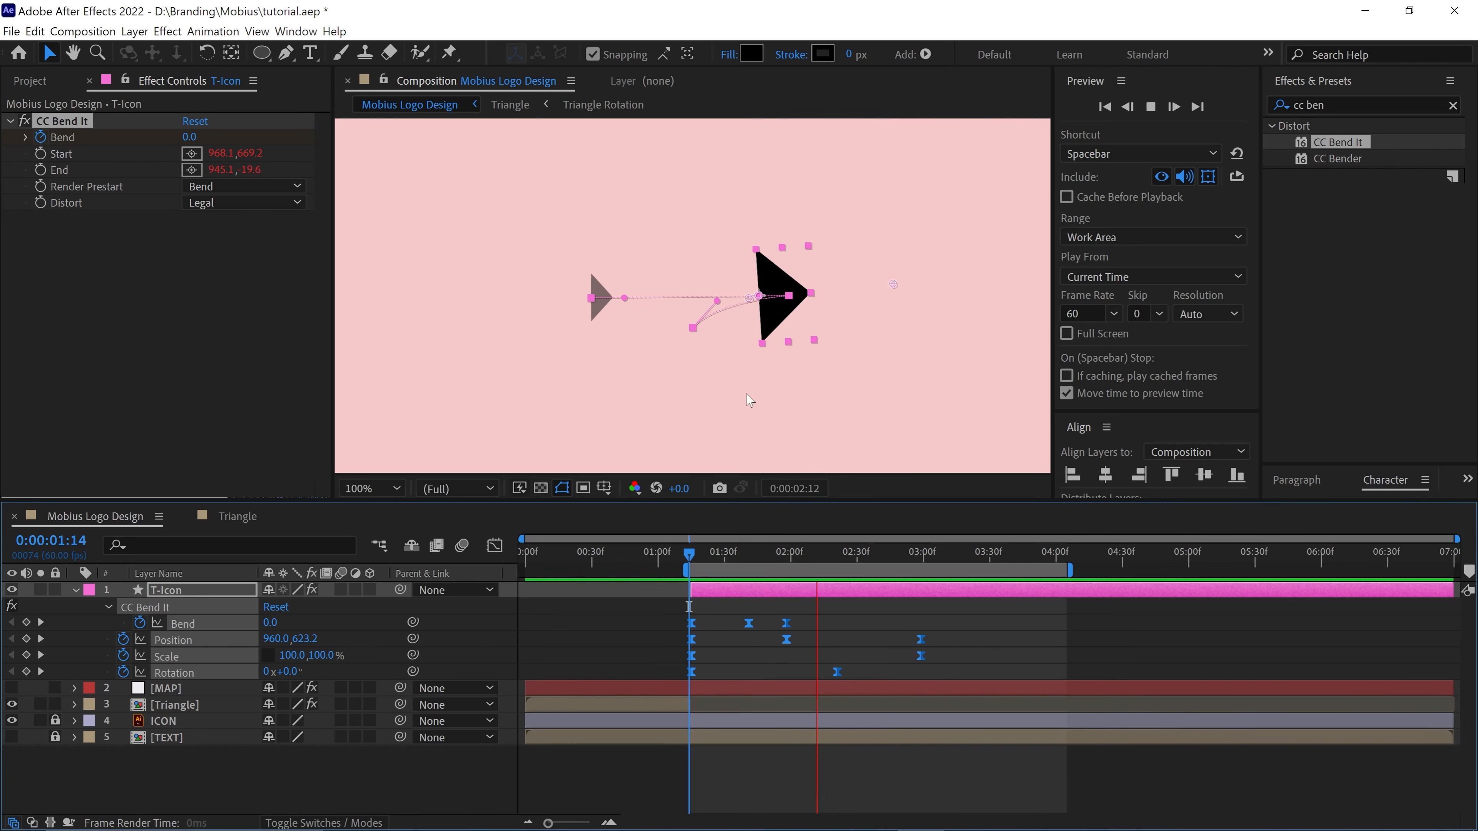
pyautogui.press('space')
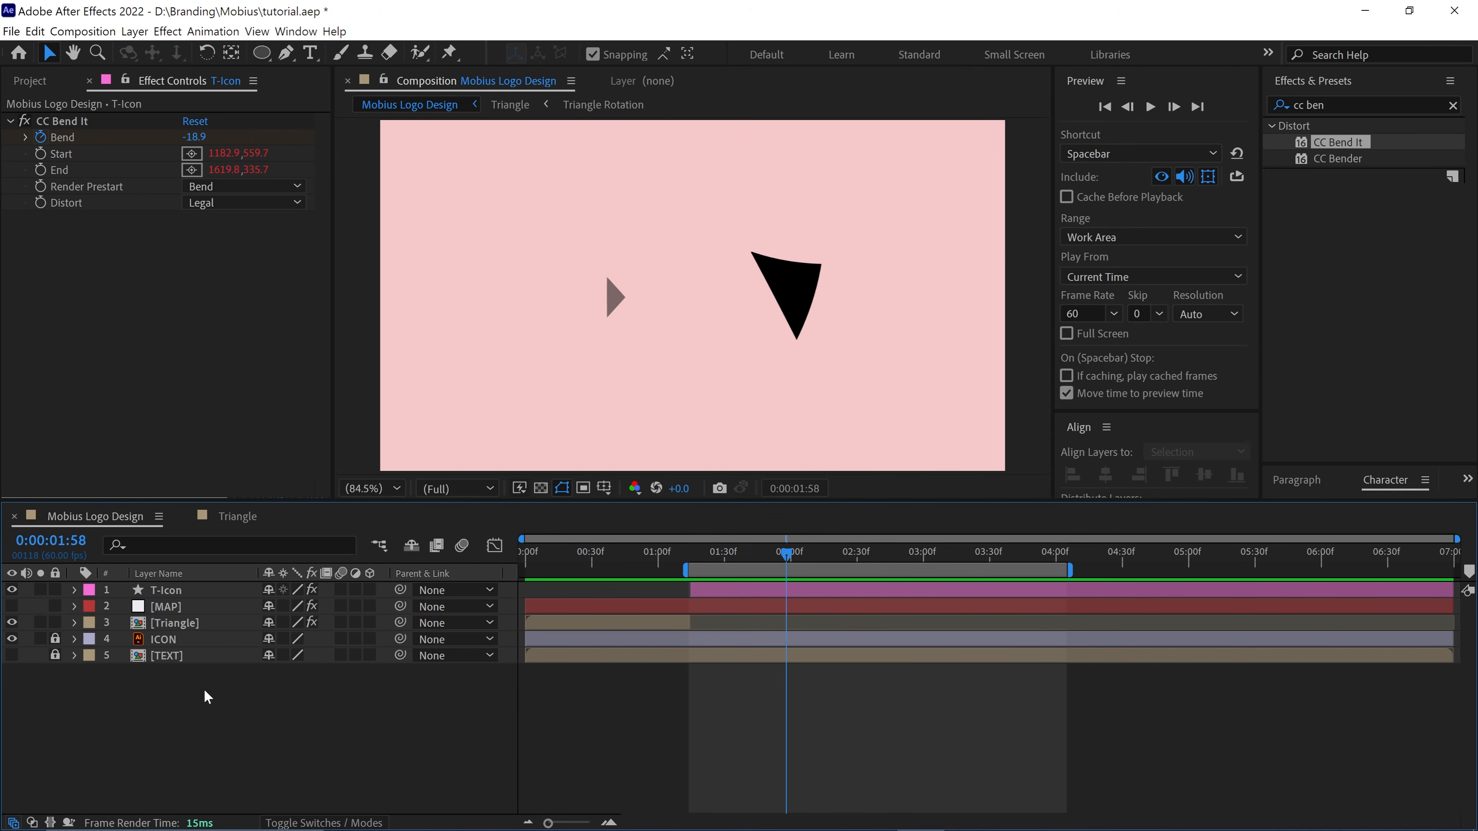
# Draw a Pen path from the bent triangle's upper-right corner to the tip of the faded ICON triangle, with a curved bend near the start
pyautogui.click(290, 60)
pyautogui.press('/')
pyautogui.moveTo(845, 258); pyautogui.dragTo(853, 254)
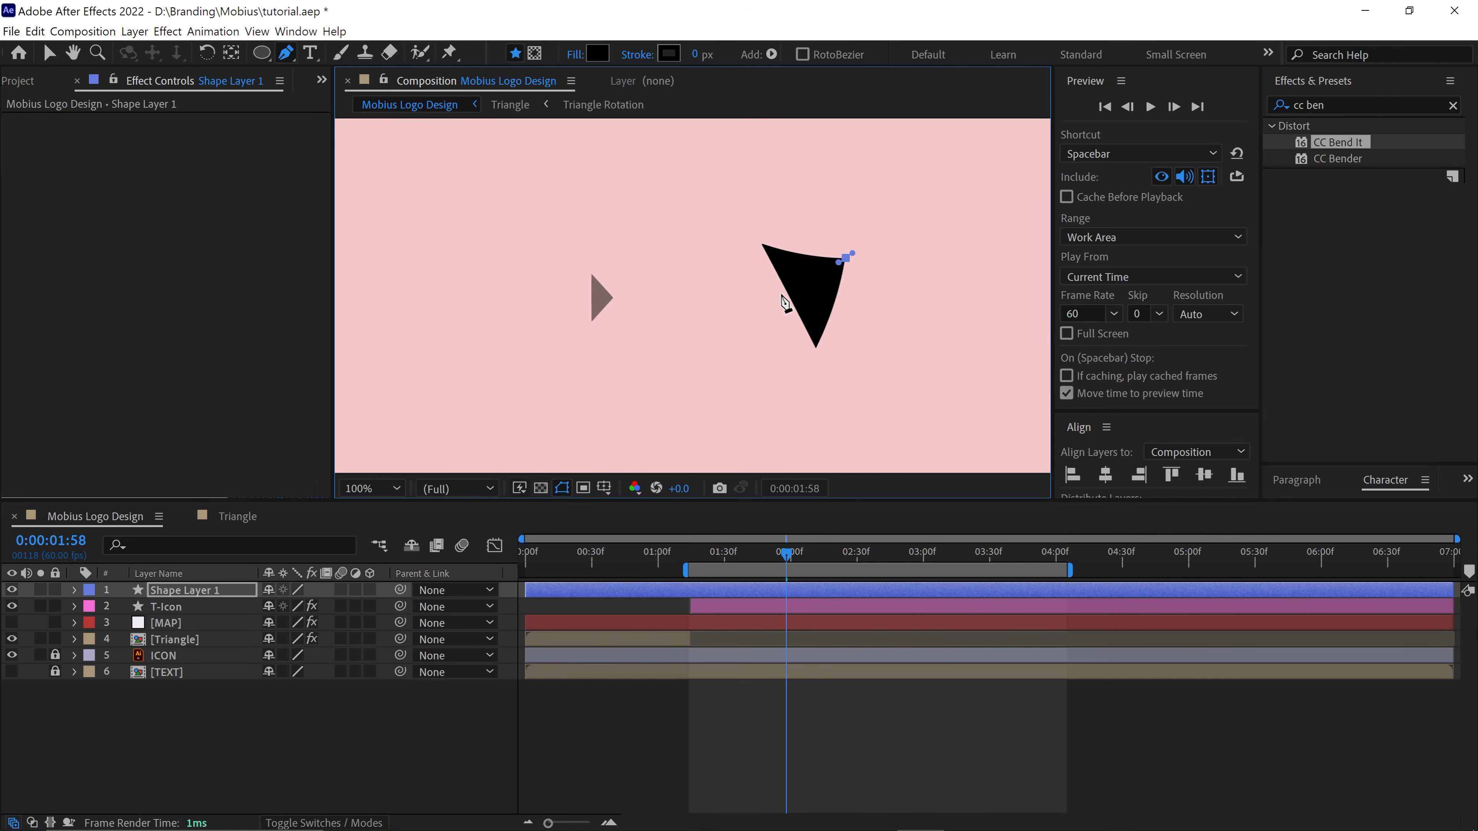
pyautogui.click(615, 299)
pyautogui.moveTo(782, 292); pyautogui.dragTo(782, 297)
# Set the new path's fill to None and its stroke width to 6.8 px
pyautogui.click(576, 55)
pyautogui.click(964, 155)
pyautogui.click(1036, 264)
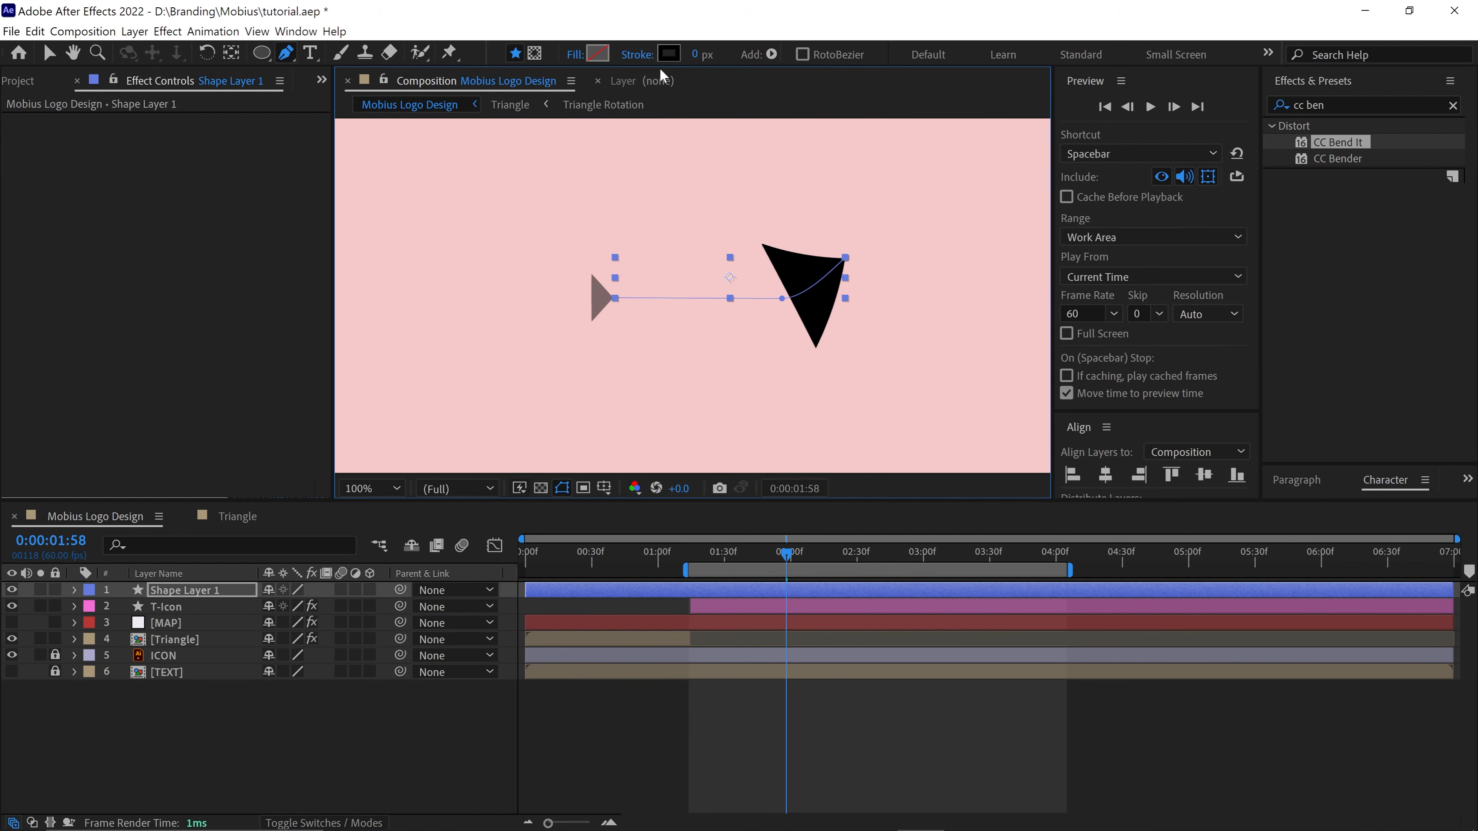
pyautogui.moveTo(696, 55); pyautogui.dragTo(760, 96)
# Reshape the path's right end into a smooth upward curve that follows T-Icon's movement around 0:00:01:59
pyautogui.press('.')
pyautogui.moveTo(787, 556); pyautogui.dragTo(810, 556)
pyautogui.click(871, 300)
pyautogui.moveTo(922, 300); pyautogui.dragTo(993, 301)
pyautogui.moveTo(1013, 212); pyautogui.dragTo(994, 247)
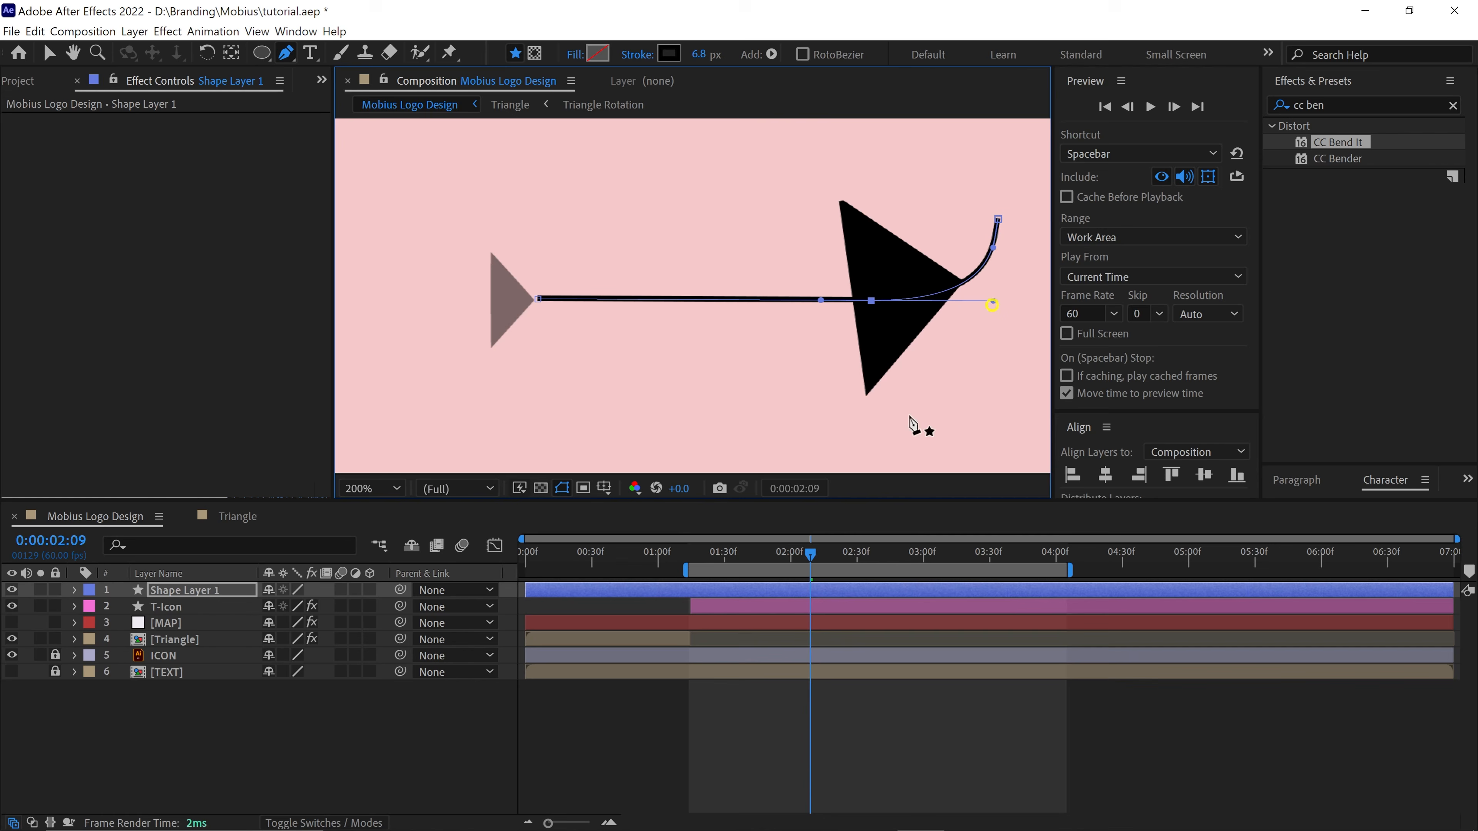
pyautogui.moveTo(808, 555); pyautogui.dragTo(802, 555)
pyautogui.moveTo(998, 220); pyautogui.dragTo(1005, 220)
pyautogui.moveTo(802, 556); pyautogui.dragTo(797, 603)
# Nudge the path's left end point down three increments to line it up with the ICON triangle's tip
pyautogui.press('v')
pyautogui.click(538, 299)
pyautogui.press('Down')
pyautogui.press('Down')
pyautogui.press('Down')
pyautogui.press(',')
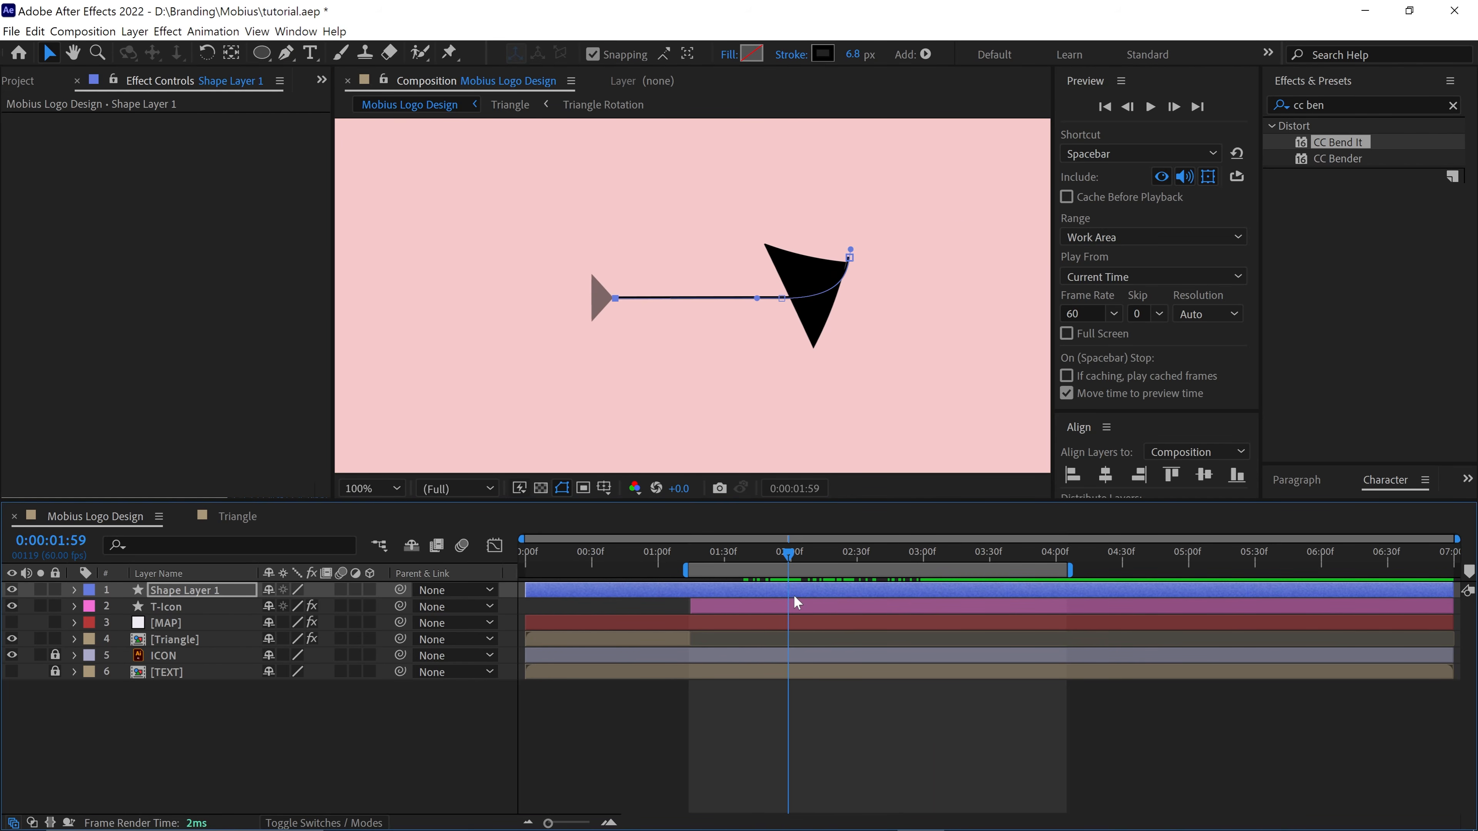
# Trim the start of Shape Layer 1 to 0:00:01:59 and rename the layer Line
pyautogui.hotkey('alt', '[')
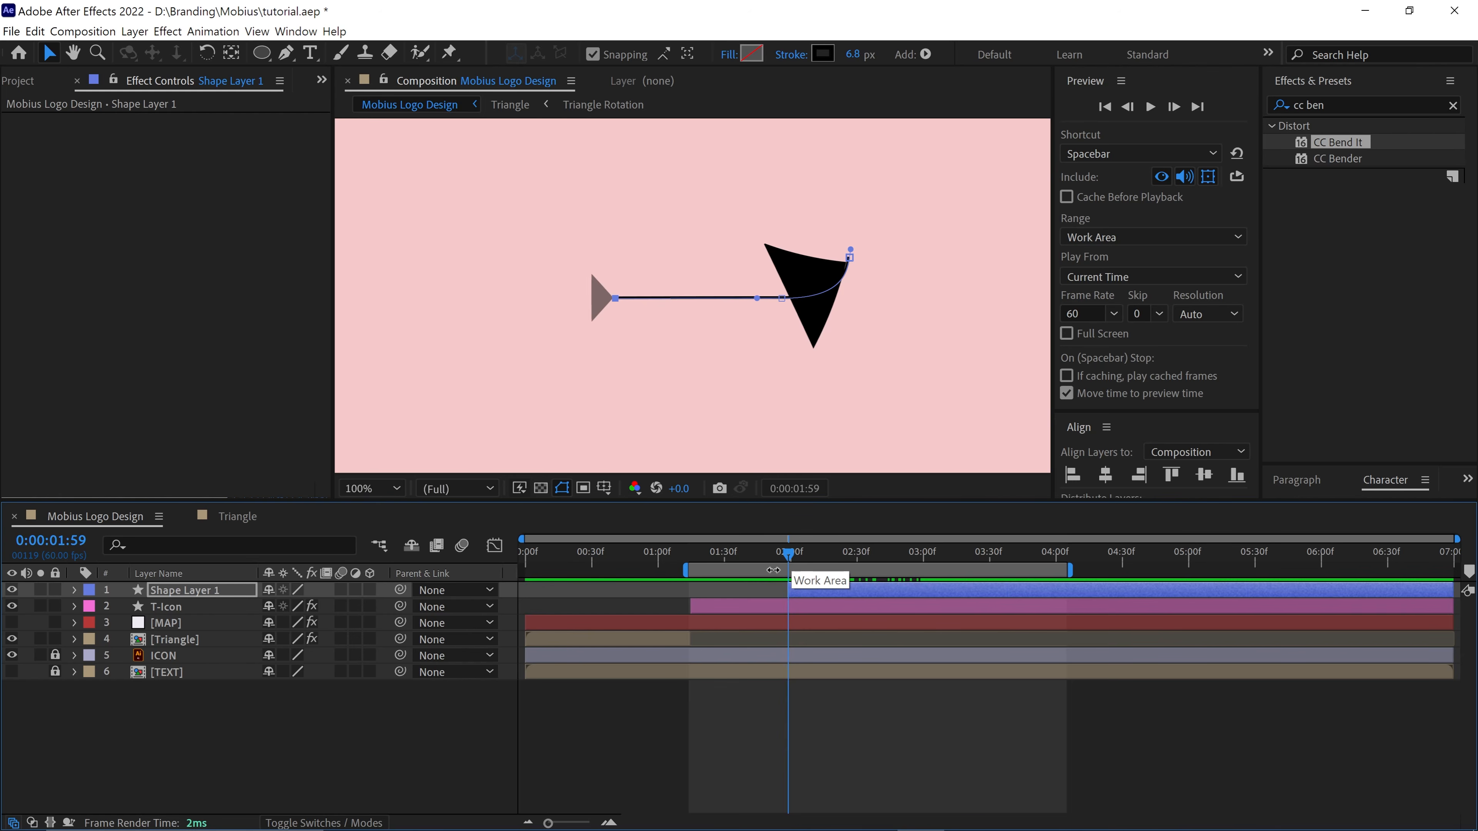
pyautogui.press('Return')
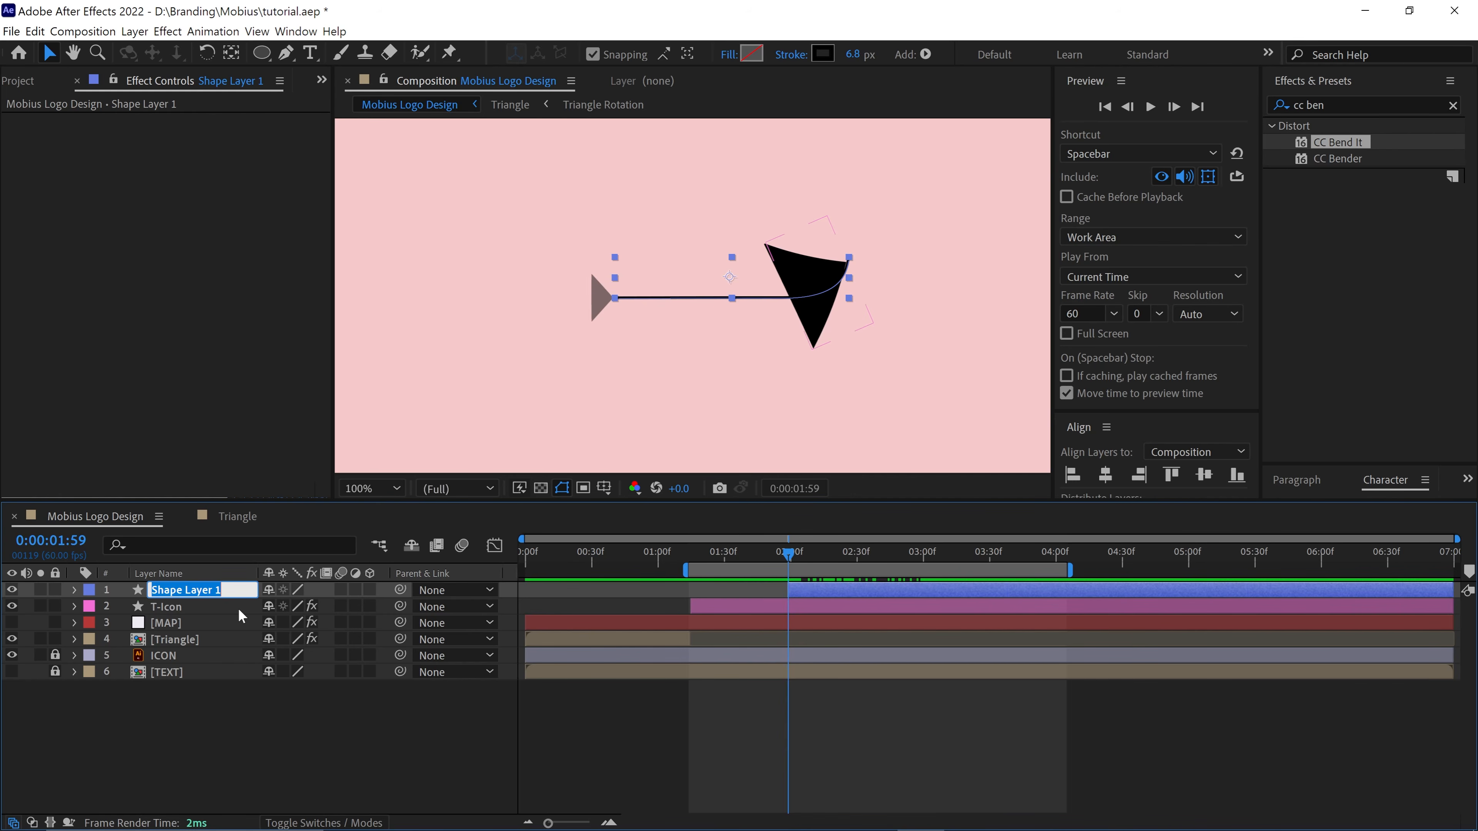
pyautogui.write('Line')
pyautogui.press('Return')
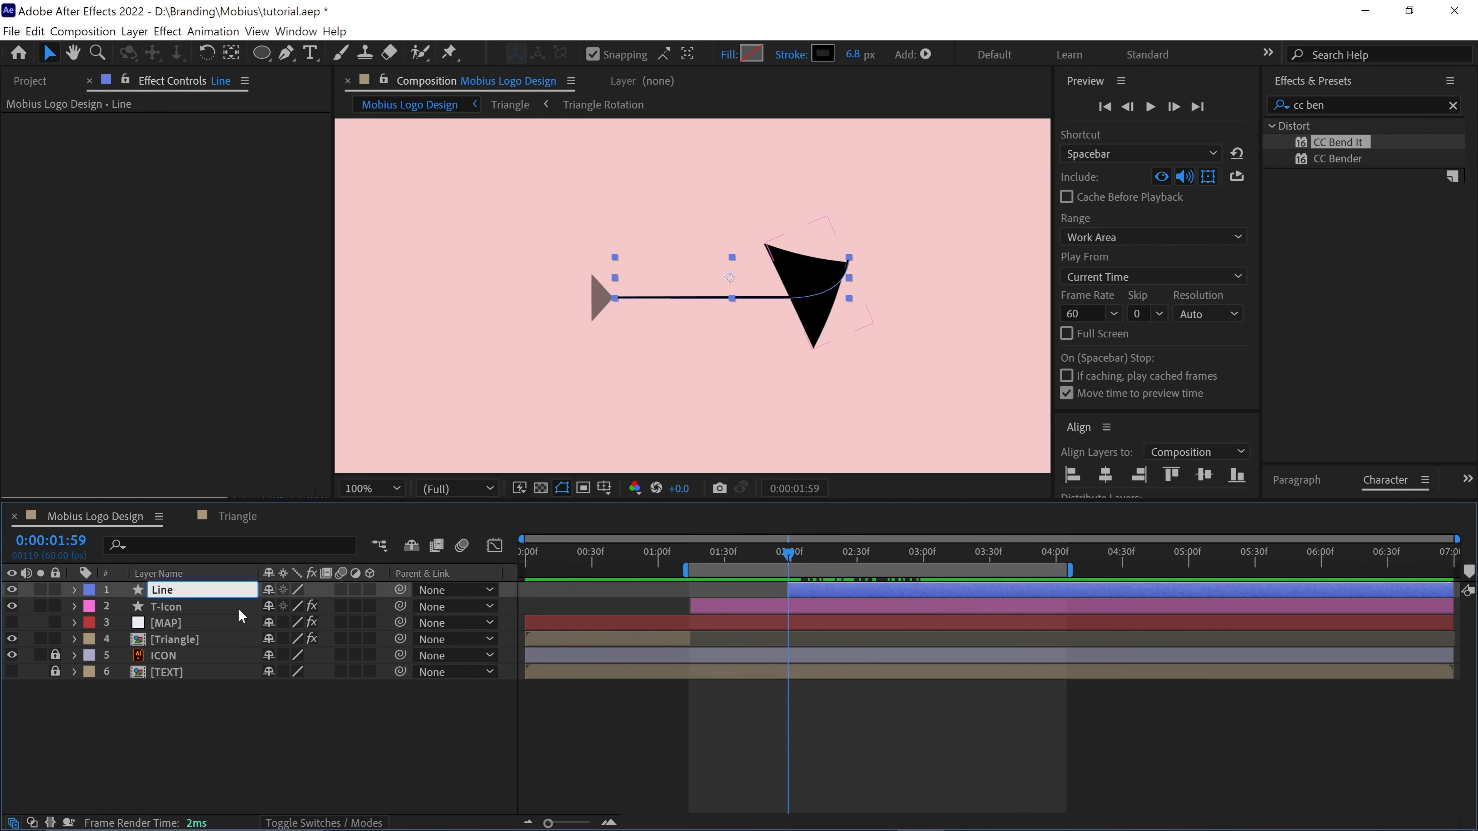
# Add Trim Paths to Line and keyframe both Start and End at 0% at 0:00:01:59
pyautogui.click(925, 54)
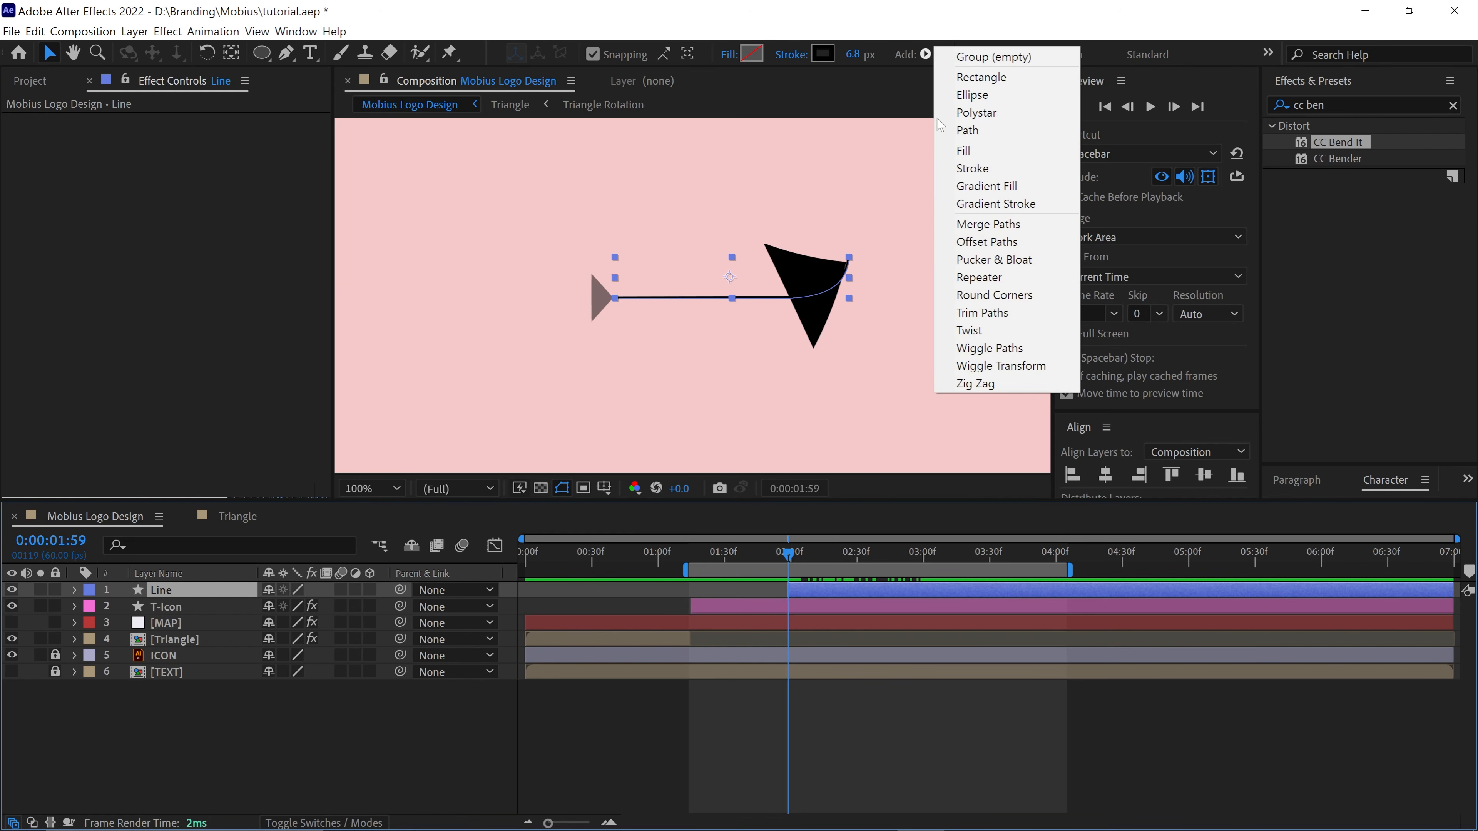
pyautogui.click(983, 313)
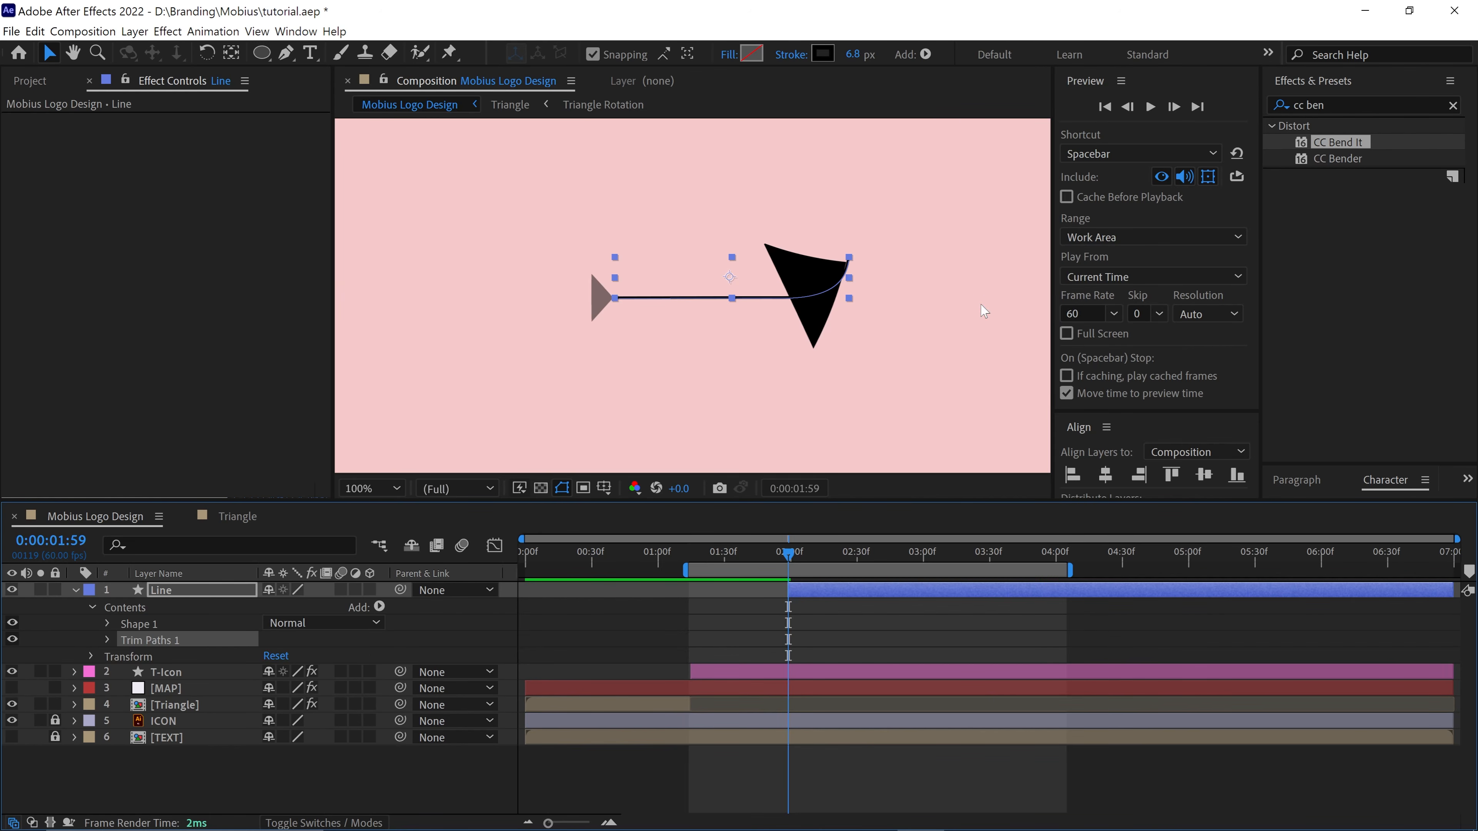
pyautogui.click(107, 640)
pyautogui.moveTo(140, 656); pyautogui.dragTo(140, 673)
pyautogui.moveTo(274, 672); pyautogui.dragTo(198, 673)
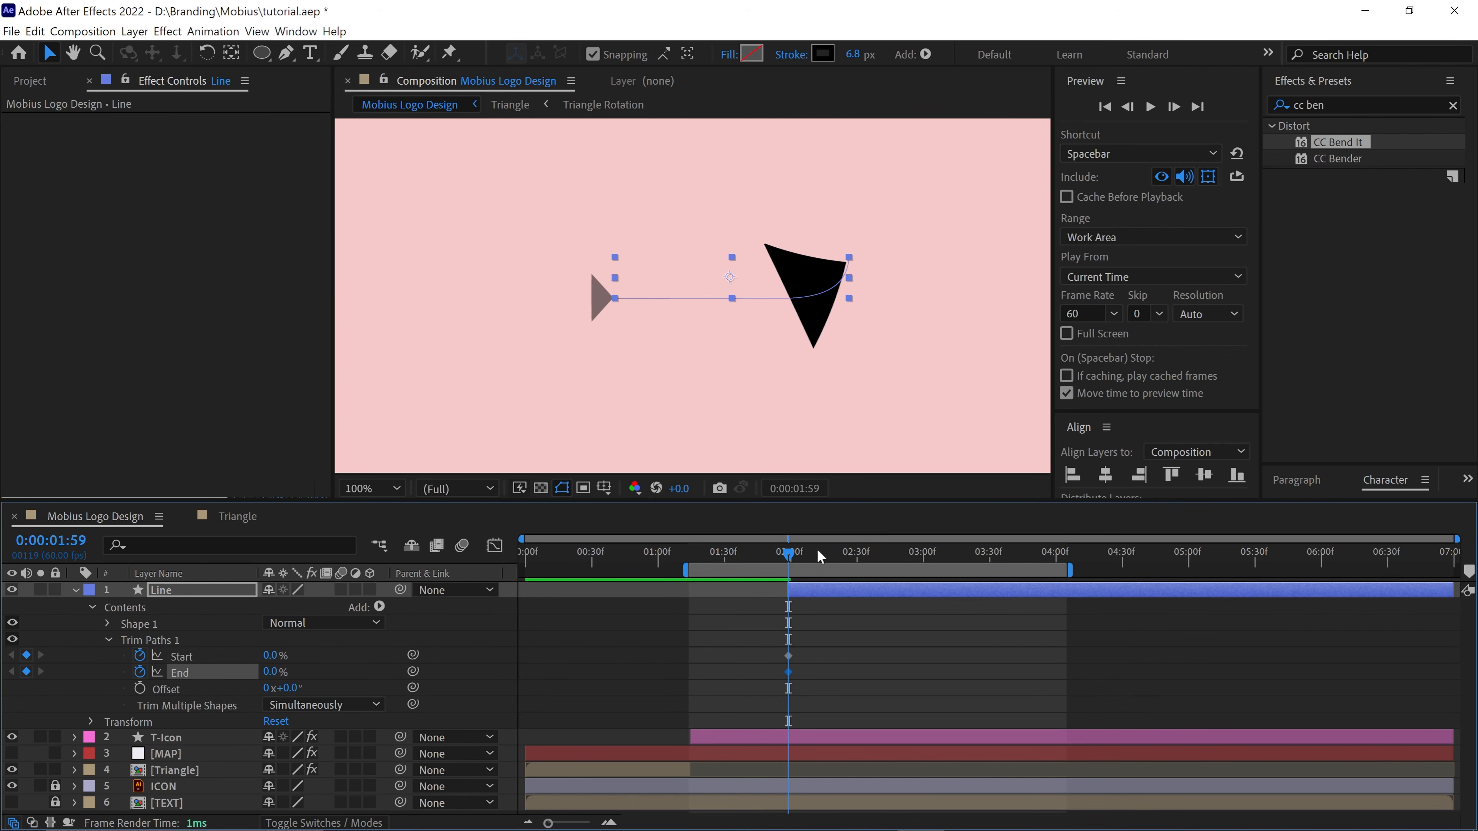
# Add ending keyframes for Line's trim Start and End near 0:00:02:59, staggering Start a few frames behind End
pyautogui.moveTo(817, 555); pyautogui.dragTo(923, 580)
pyautogui.moveTo(274, 672); pyautogui.dragTo(905, 672)
pyautogui.moveTo(920, 555); pyautogui.dragTo(787, 623)
# Apply Easy Ease to Line's Start and End trim keyframes and preview the result
pyautogui.moveTo(954, 634); pyautogui.dragTo(772, 698)
pyautogui.press('F9')
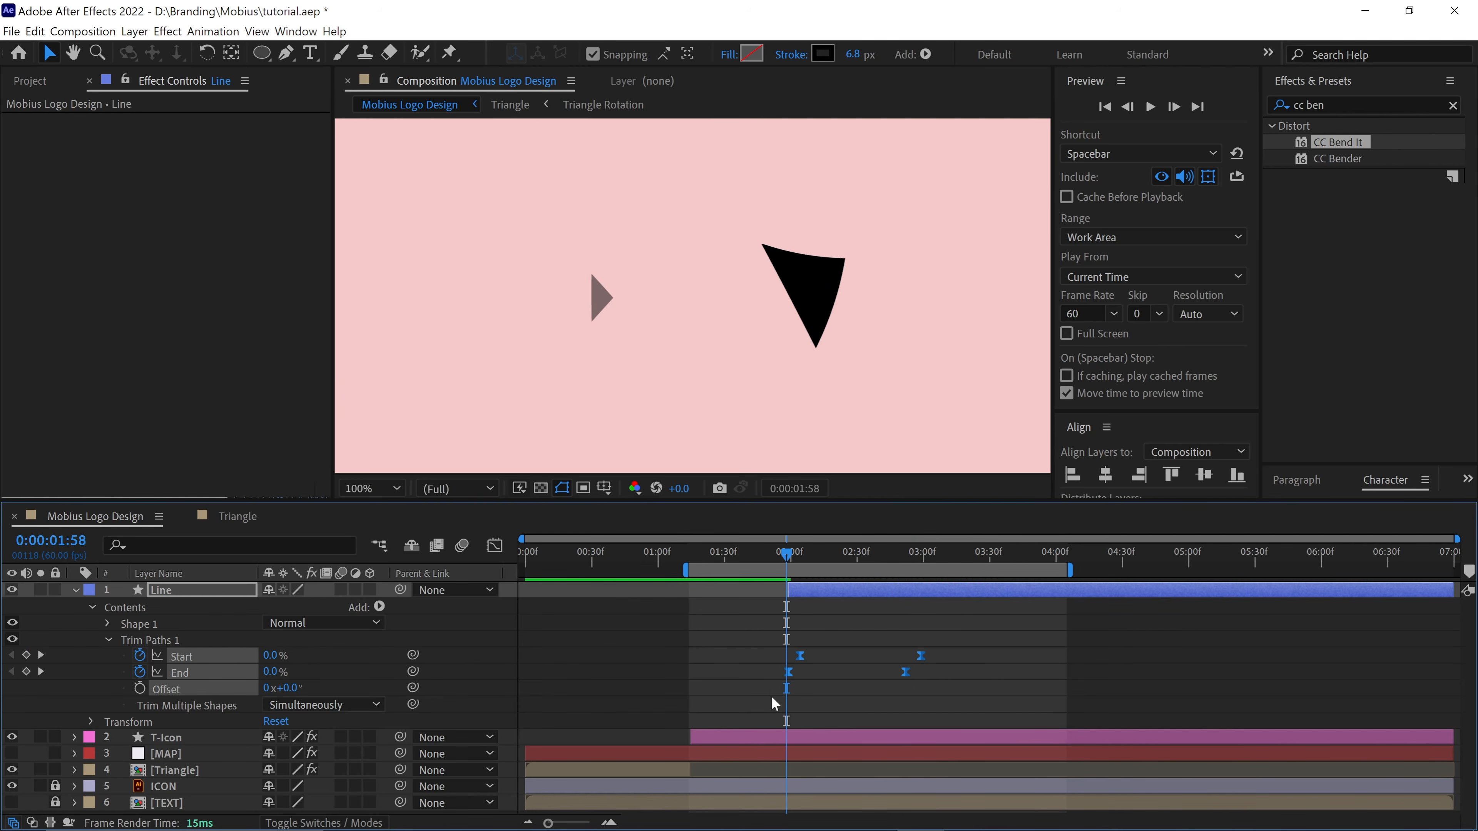
pyautogui.press('space')
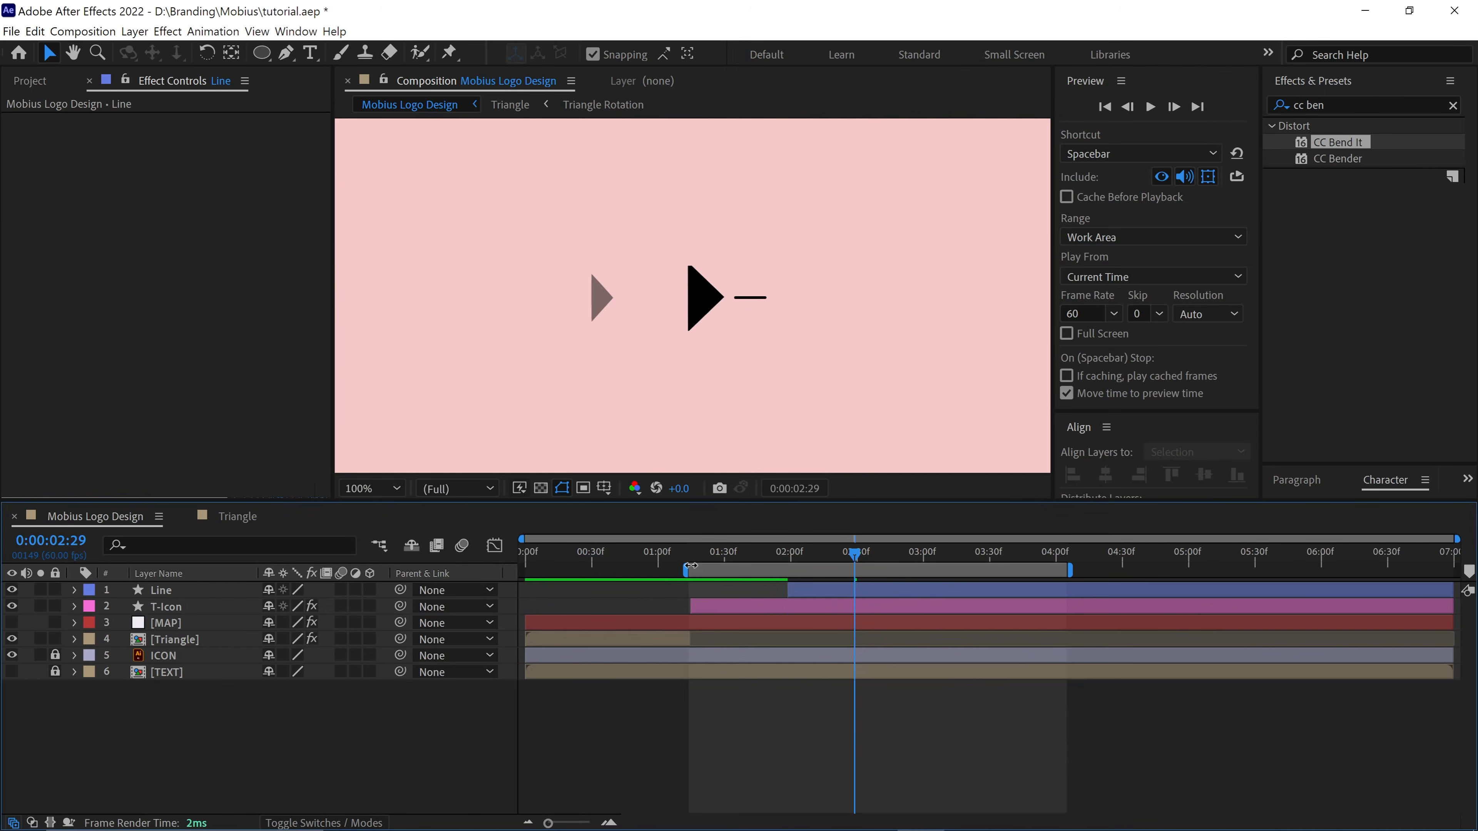
# Extend the work area's start back to 0:00:00:00 and preview the full animation
pyautogui.moveTo(687, 571); pyautogui.dragTo(517, 574)
pyautogui.moveTo(557, 556); pyautogui.dragTo(523, 556)
pyautogui.scroll(-1, 621, 398)
pyautogui.press('space')
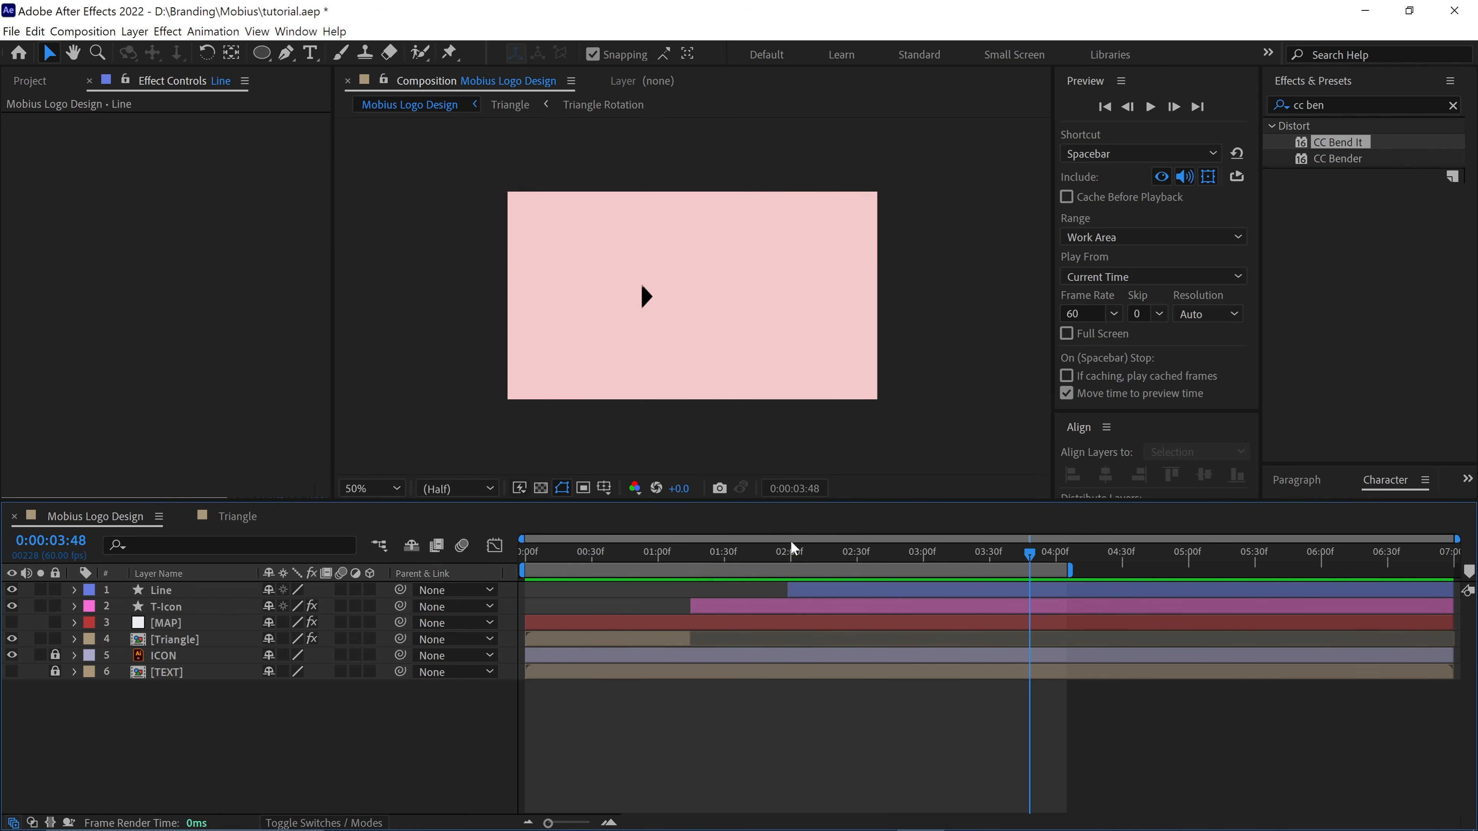
pyautogui.press('space')
pyautogui.moveTo(688, 572); pyautogui.dragTo(498, 581)
# Keyframe the Triangle layer's Scale from 0% at 0:00:00:00 to 100% near 0:00:00:44
pyautogui.click(165, 641)
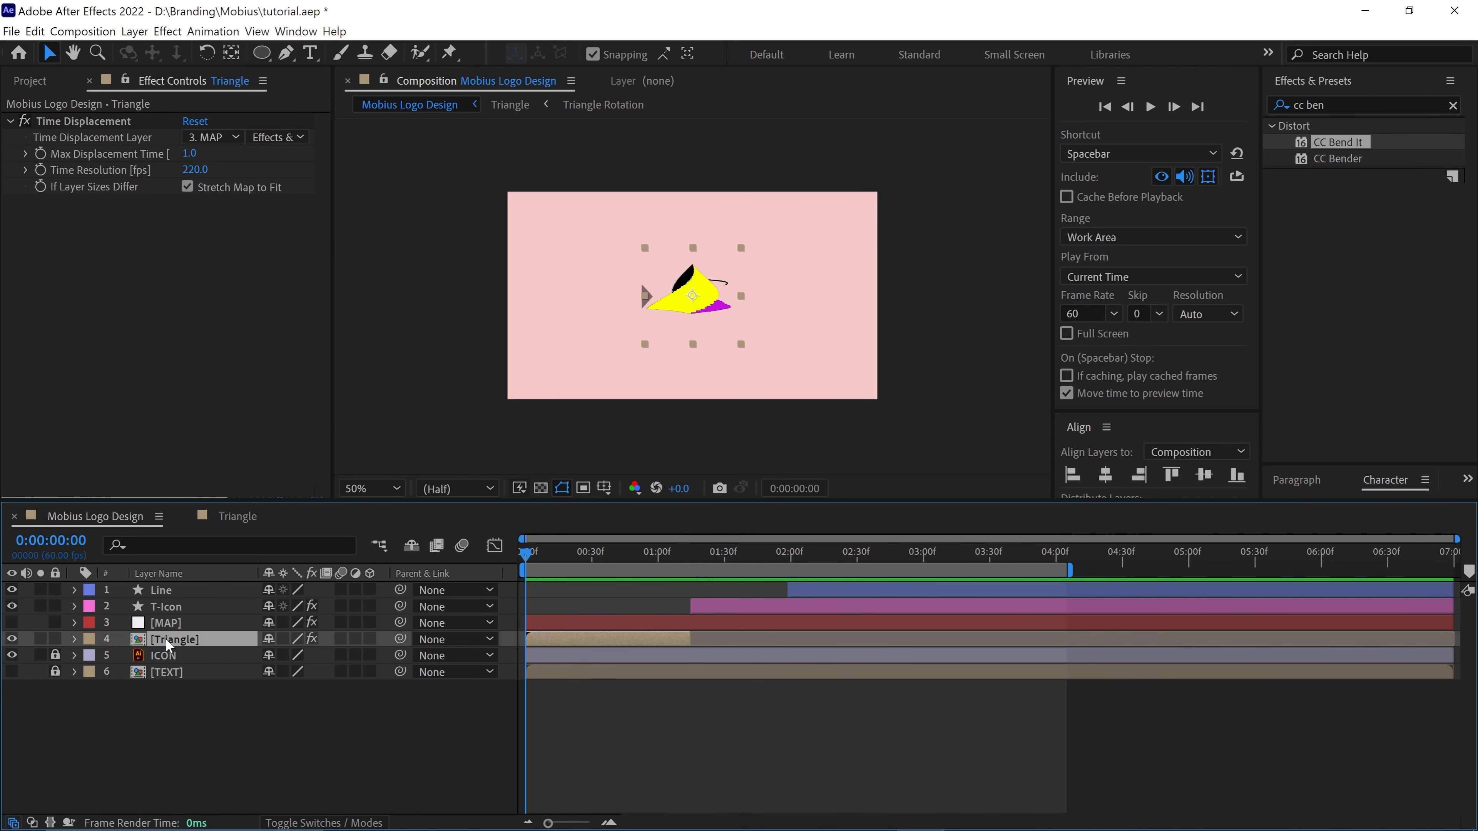
pyautogui.press('s')
pyautogui.hotkey('shift', '/')
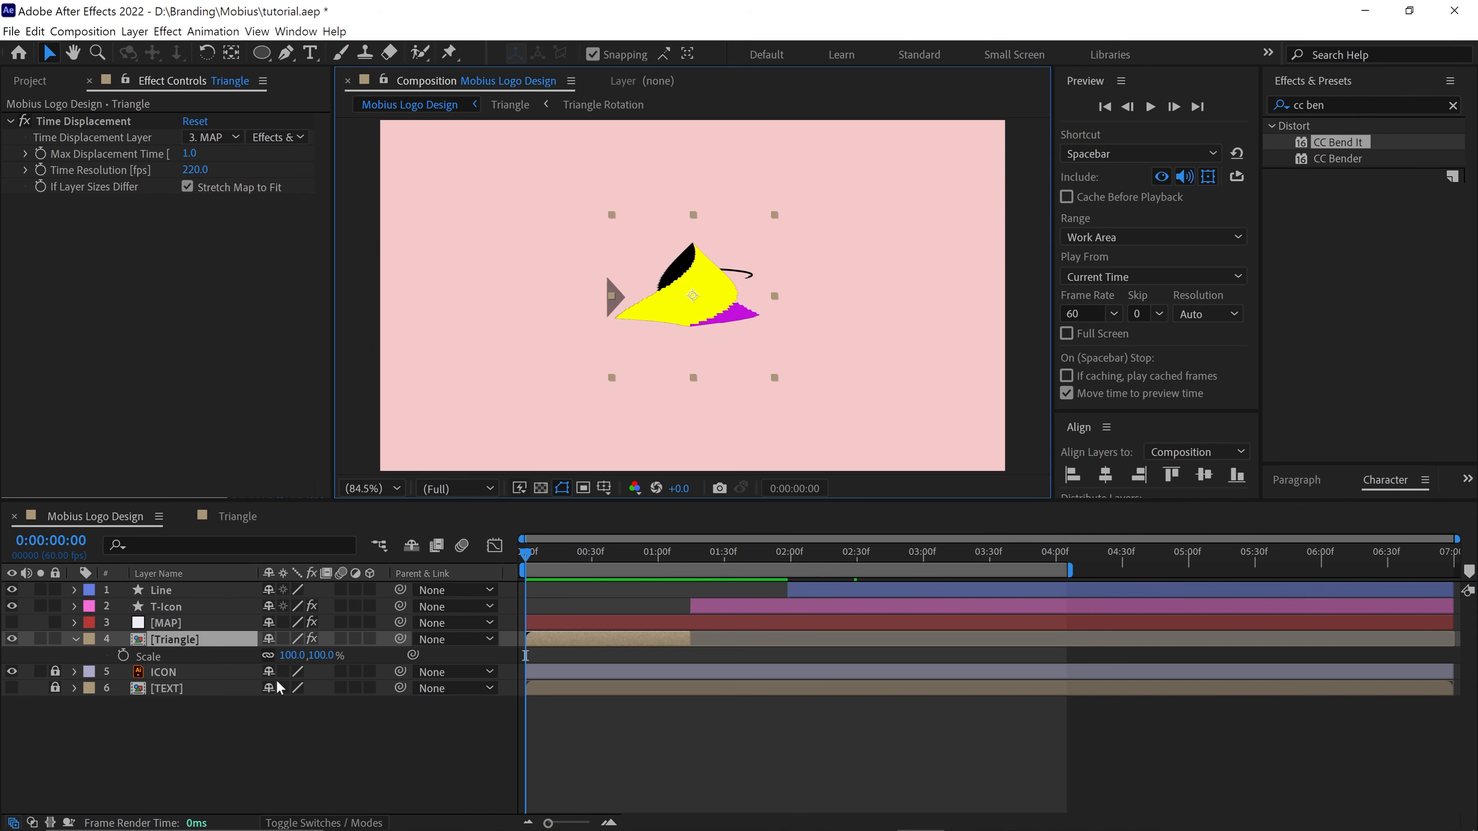
pyautogui.click(123, 658)
pyautogui.moveTo(527, 556); pyautogui.dragTo(495, 569)
pyautogui.click(26, 655)
pyautogui.click(300, 656)
pyautogui.write('0')
pyautogui.press('Return')
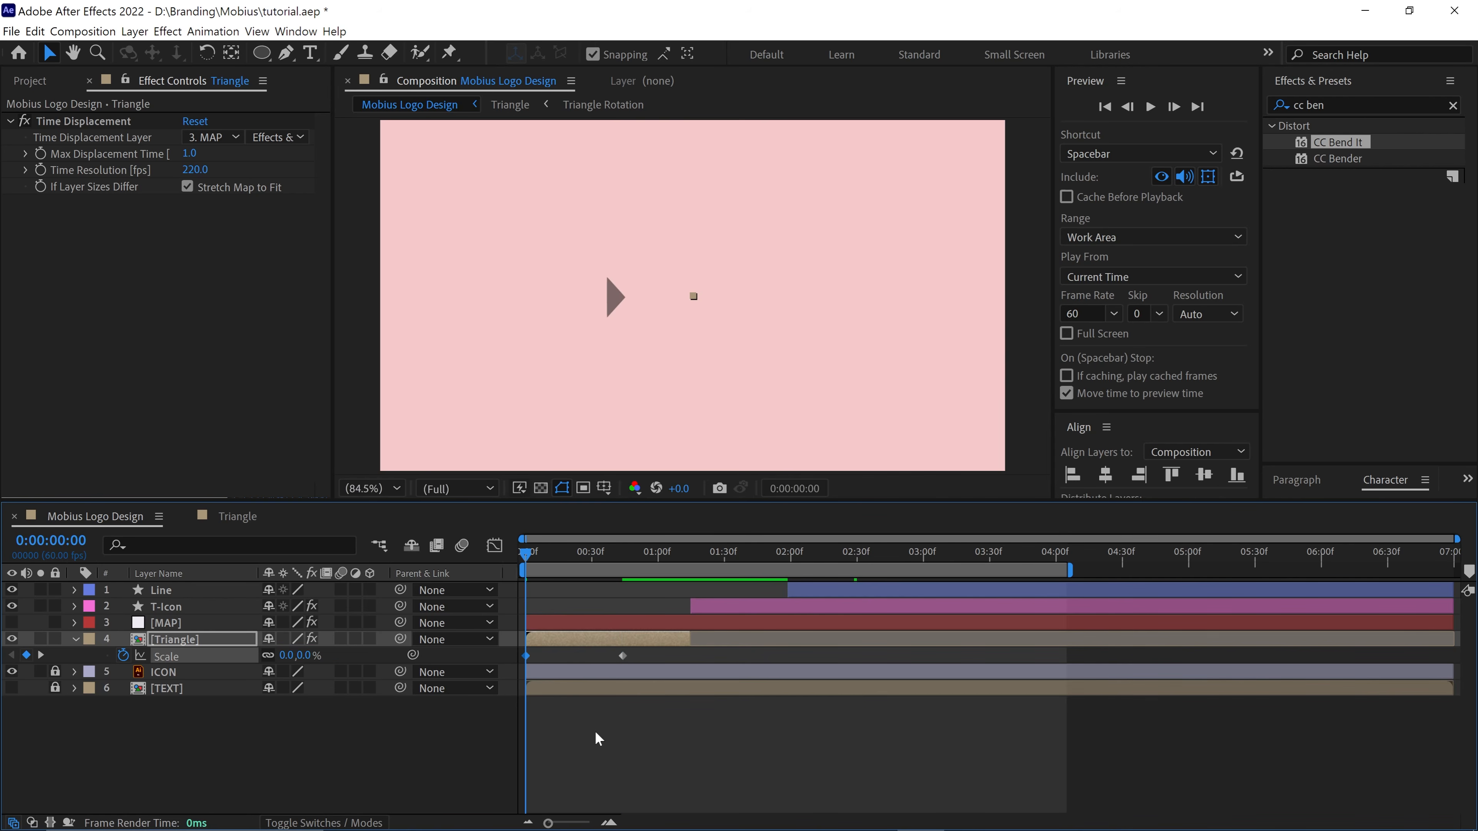
# Apply Easy Ease to Triangle's ending Scale keyframe and preview the scale-up
pyautogui.moveTo(648, 652); pyautogui.dragTo(604, 670)
pyautogui.press('space')
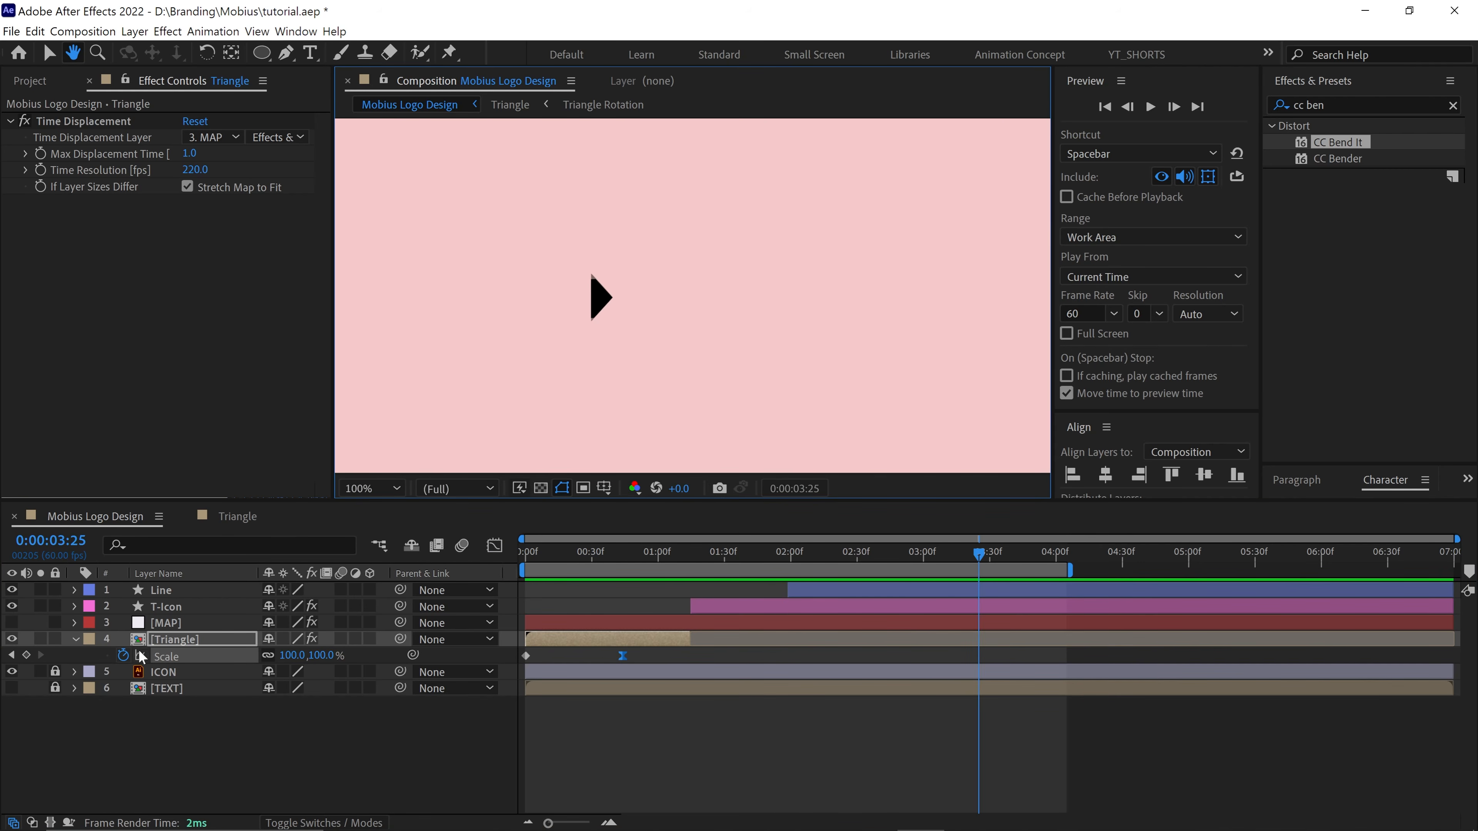
pyautogui.press('u')
pyautogui.click(181, 690)
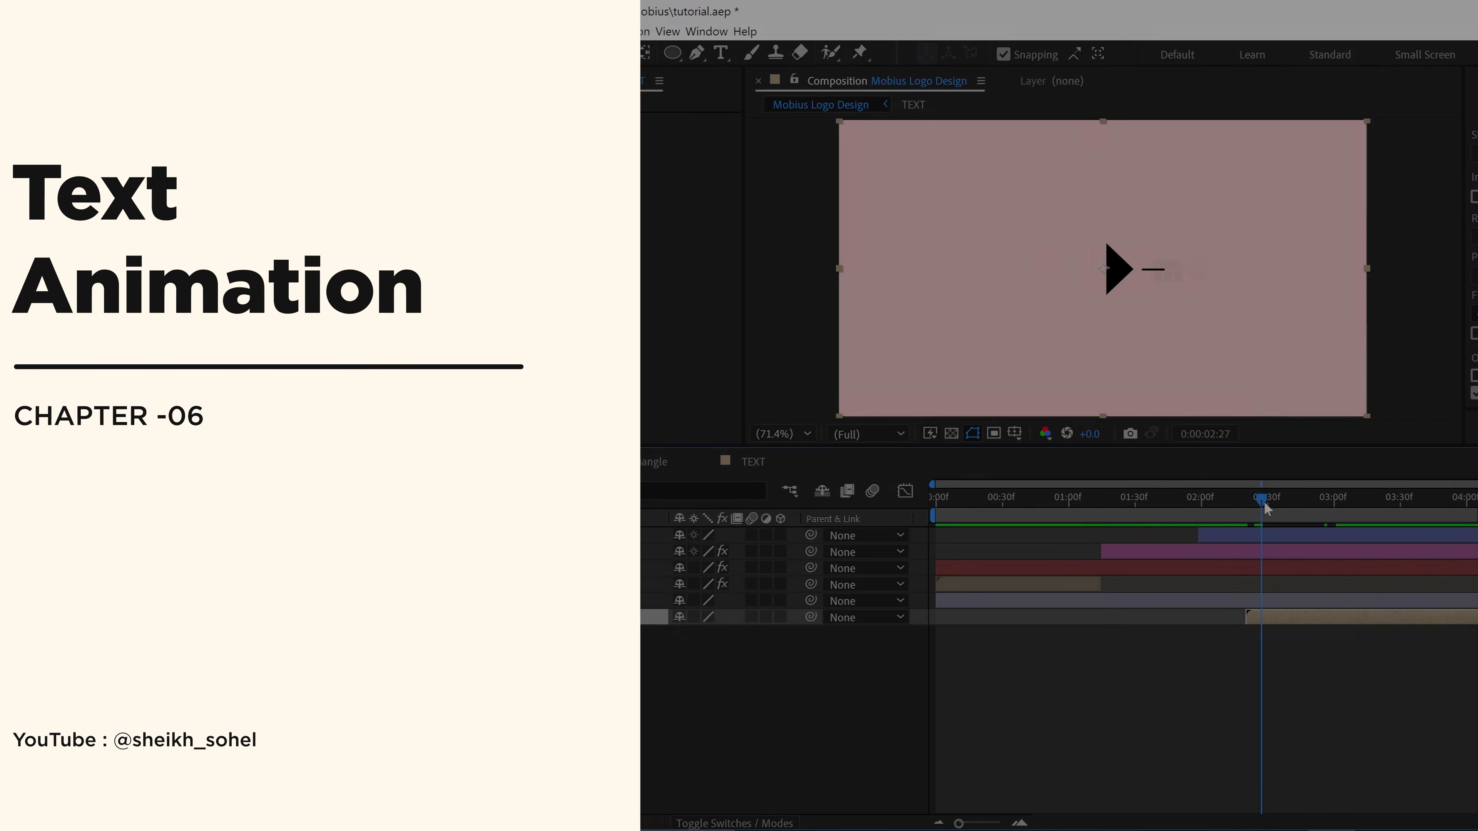
pyautogui.moveTo(1265, 503); pyautogui.dragTo(1327, 509)
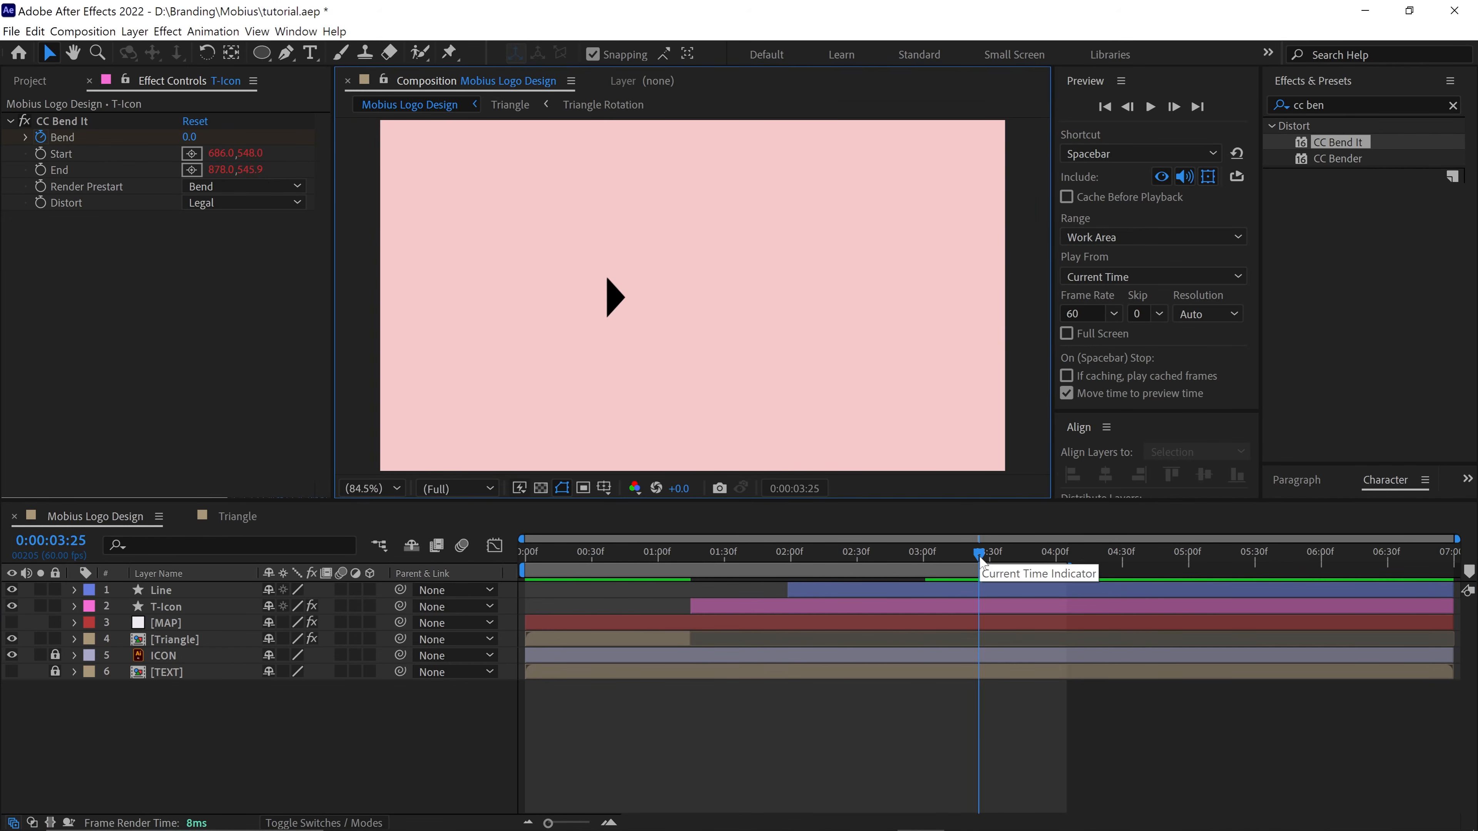
# Hide the ICON layer at 0:00:02:34, and make the TEXT layer visible and unlocked
pyautogui.moveTo(980, 555); pyautogui.dragTo(865, 581)
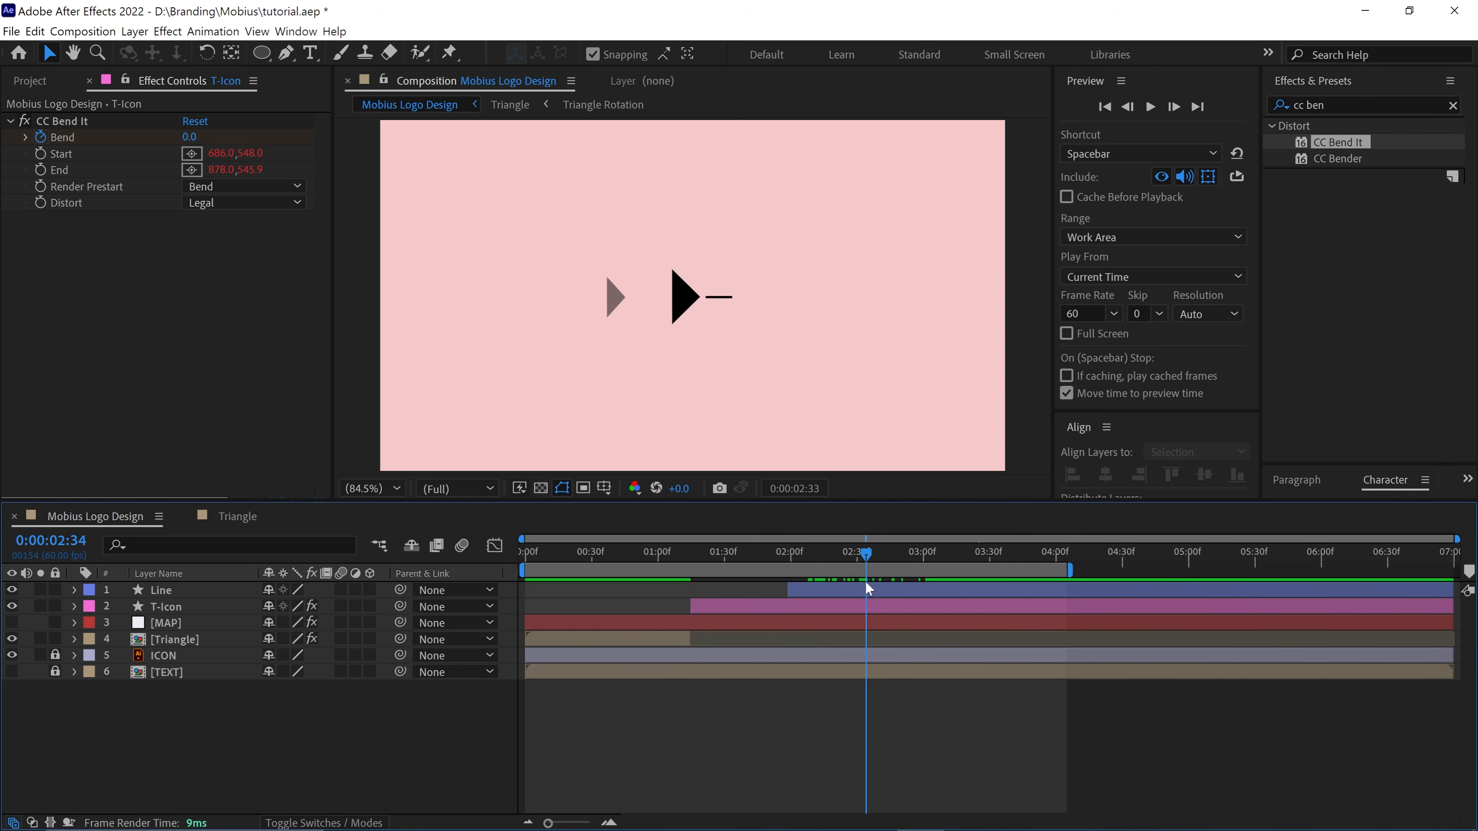
pyautogui.click(12, 656)
pyautogui.click(12, 672)
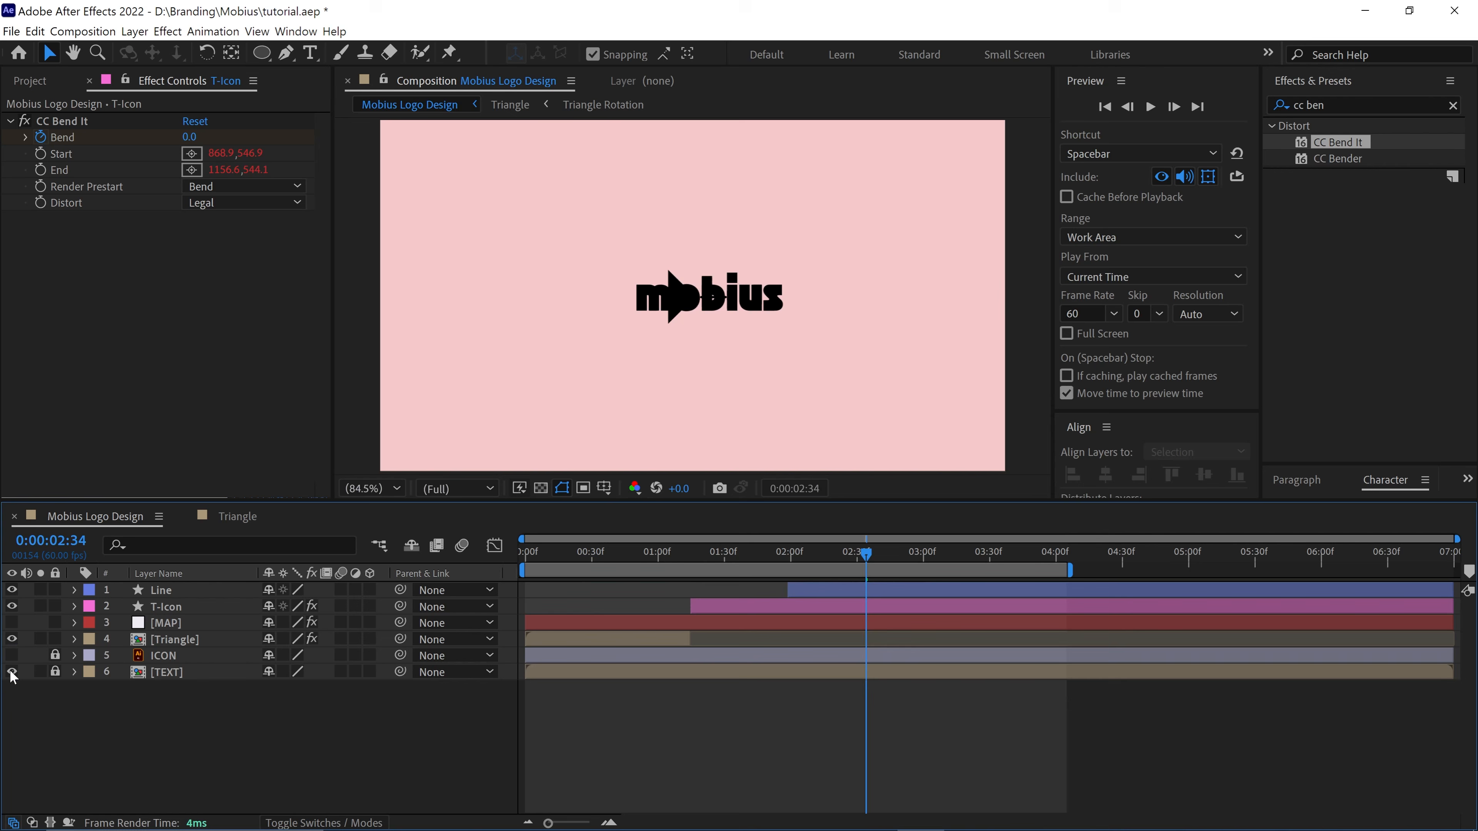
pyautogui.click(55, 672)
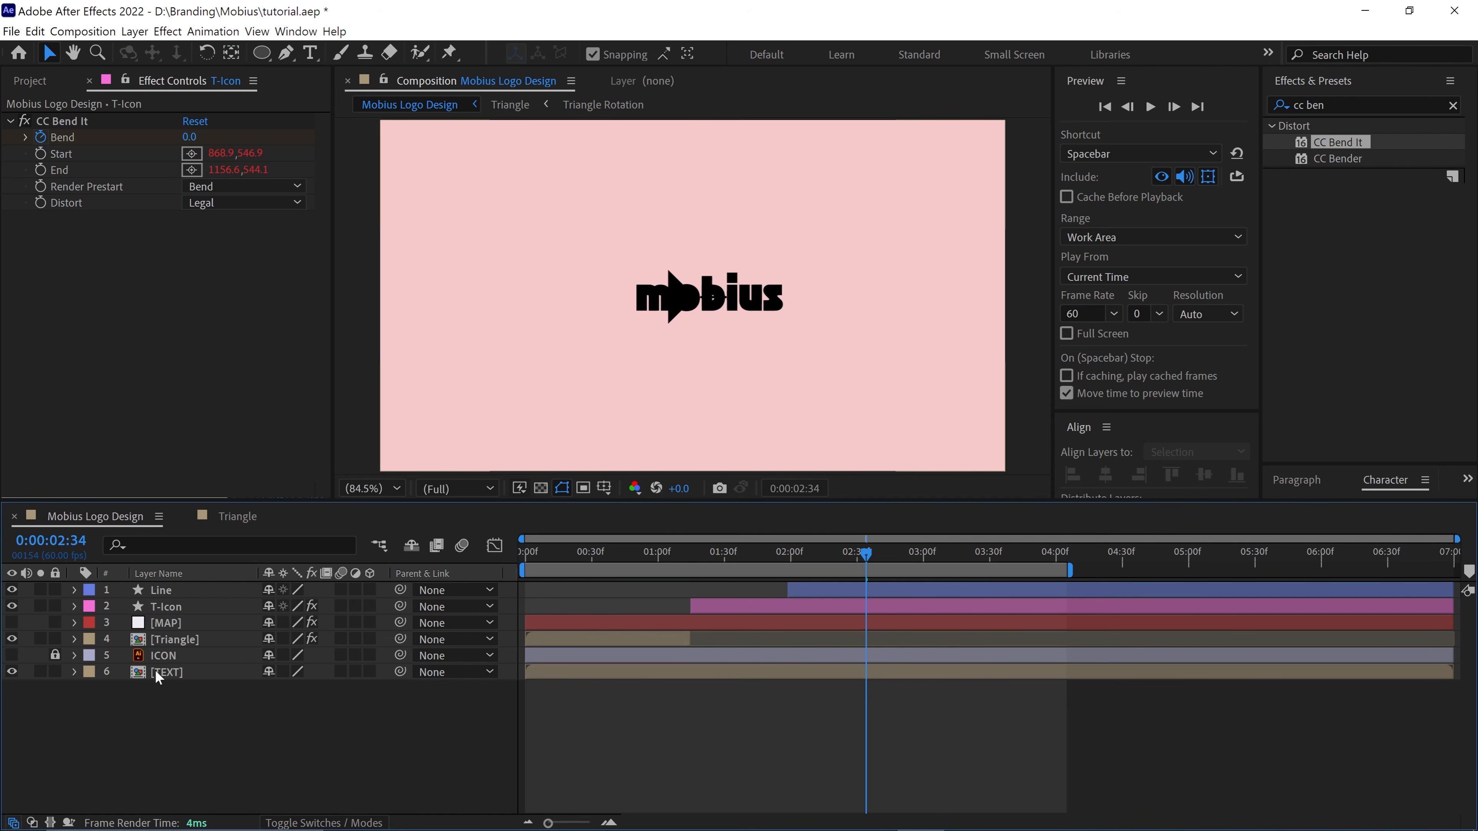
# Open the TEXT precomposition and add Position and Opacity keyframes to all letter layers near 0:00:01:05
pyautogui.click(158, 674)
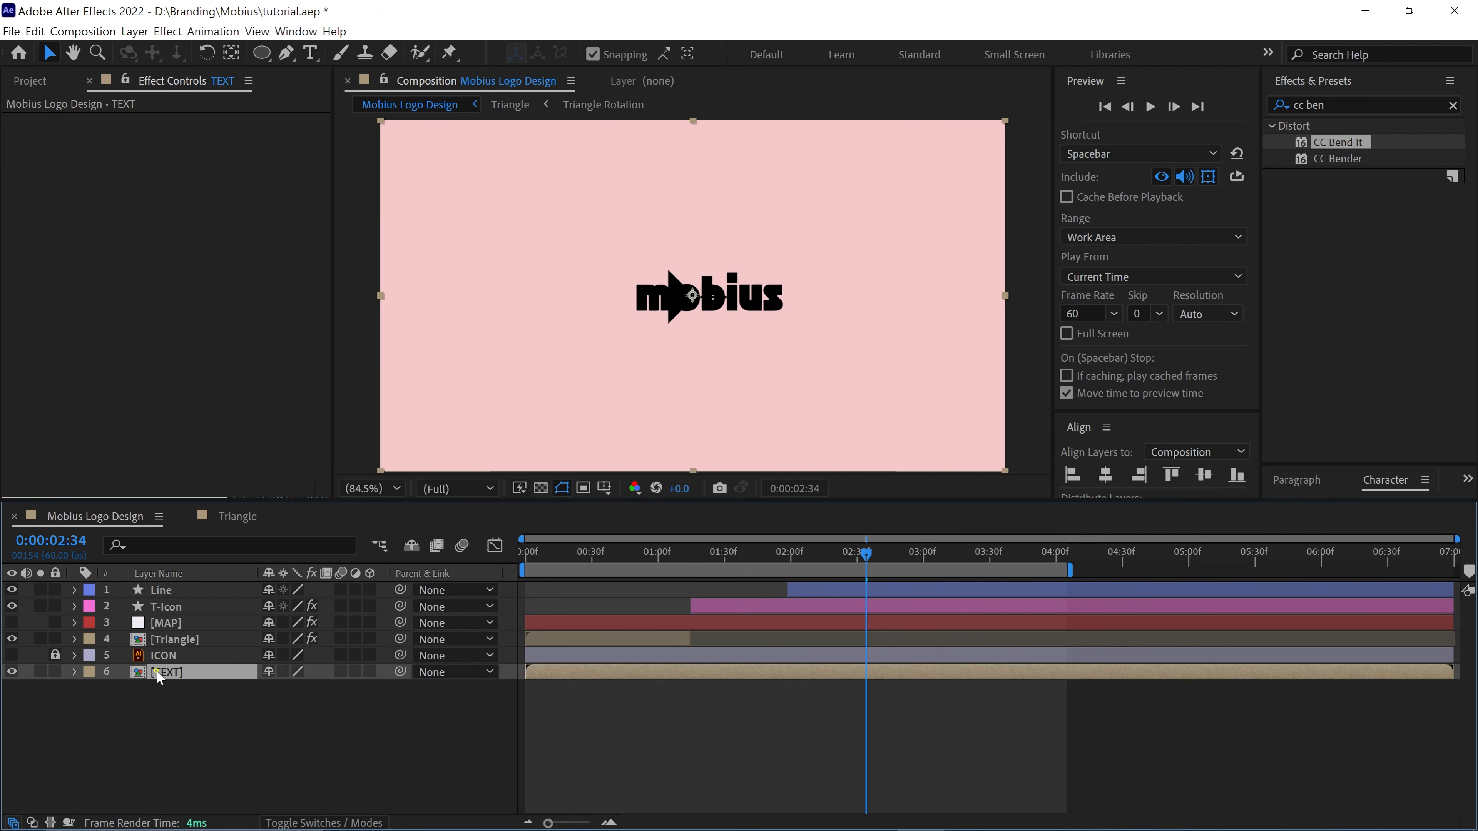
pyautogui.doubleClick(158, 674)
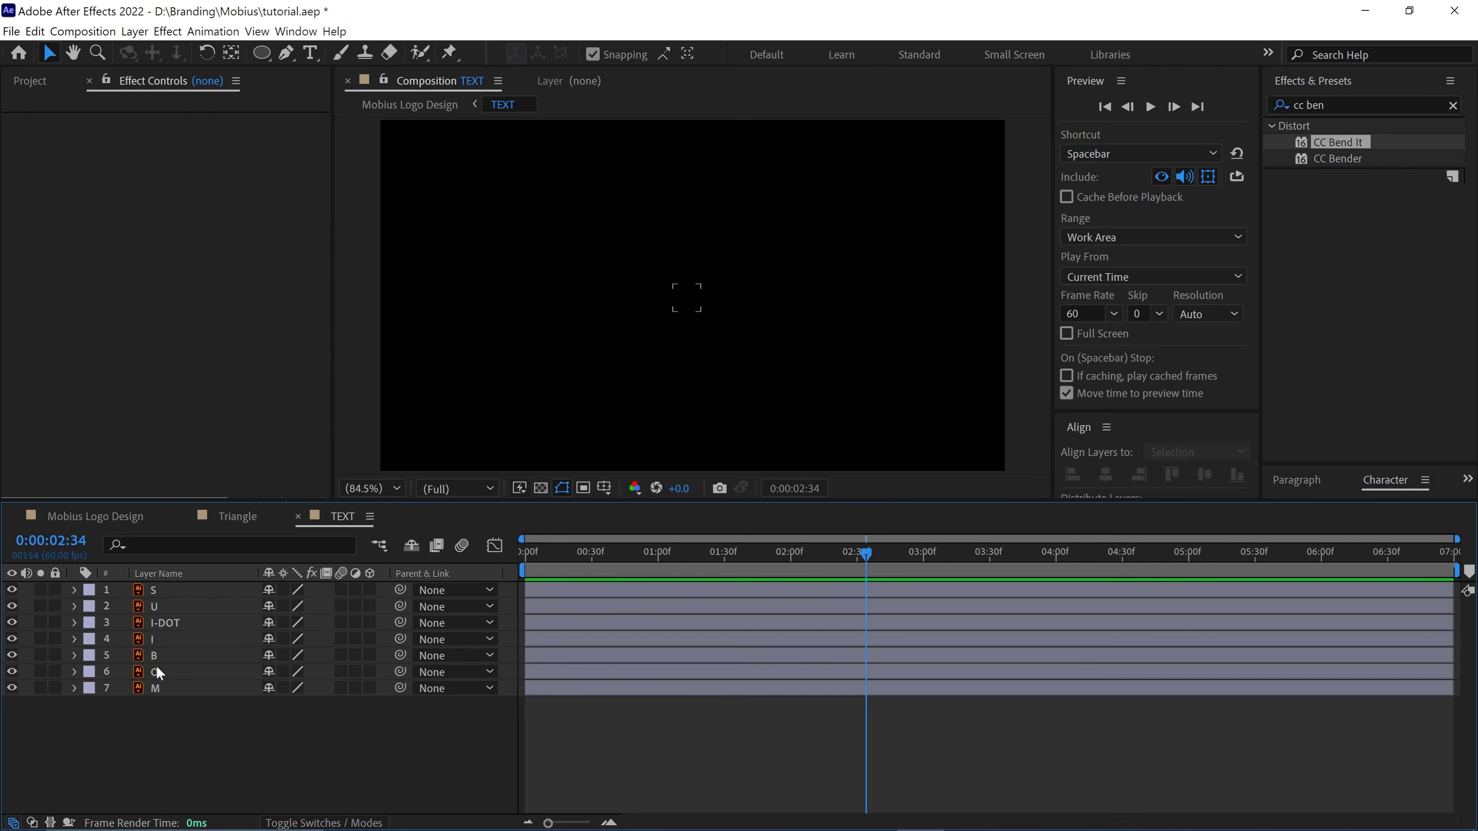
pyautogui.moveTo(174, 729); pyautogui.dragTo(189, 588)
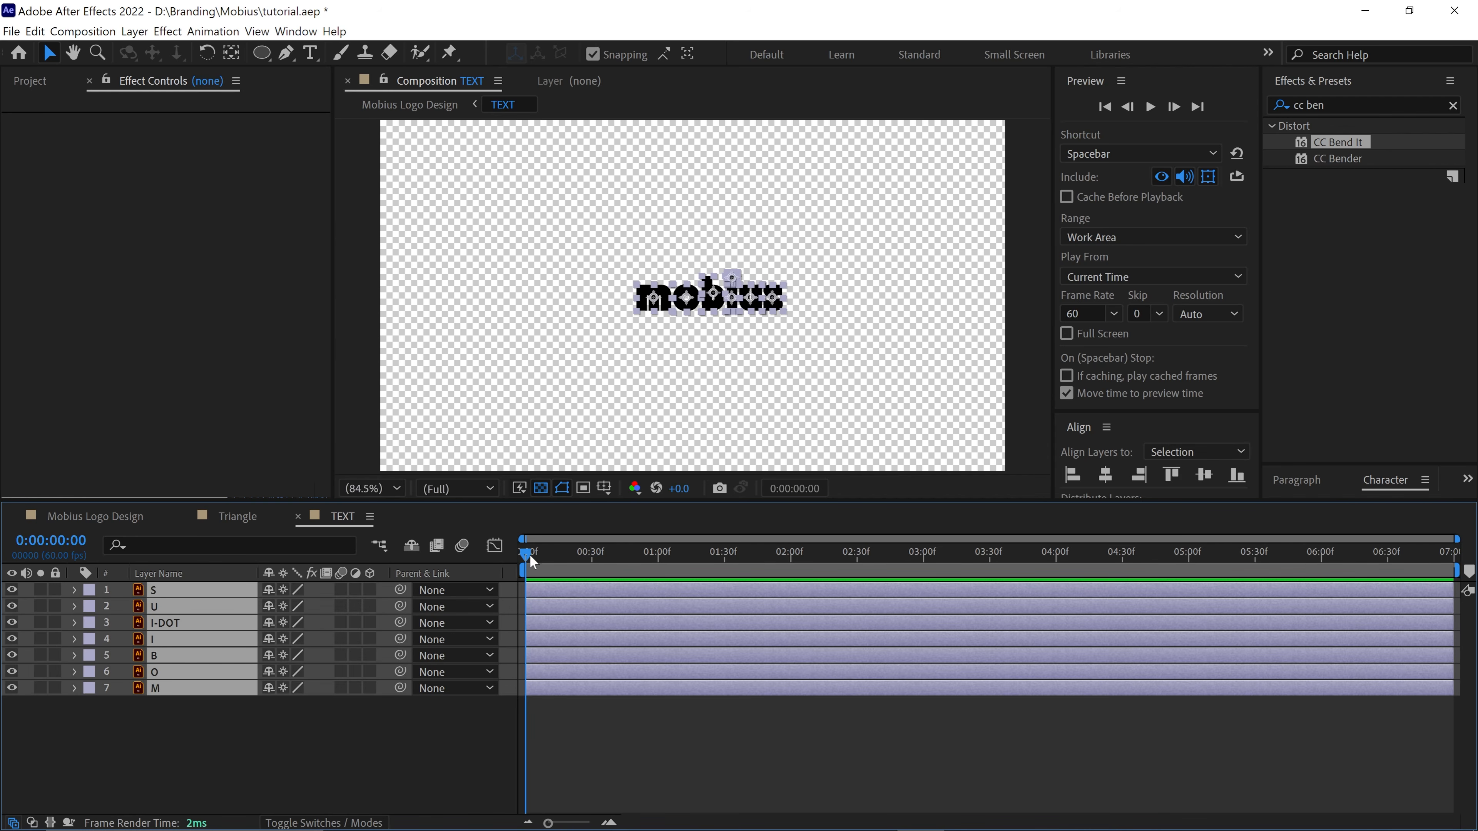
pyautogui.moveTo(530, 560); pyautogui.dragTo(664, 569)
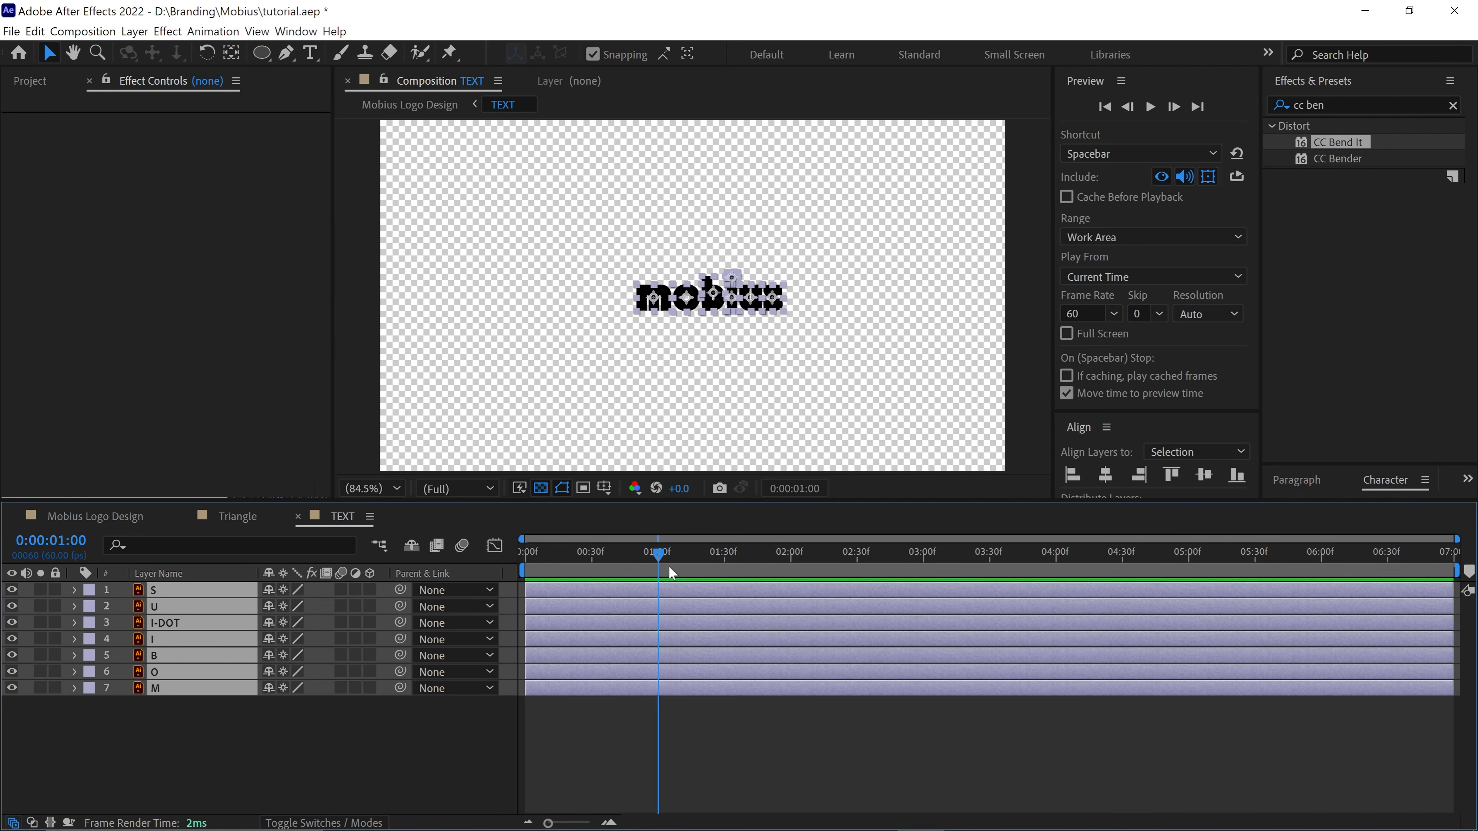
pyautogui.hotkey('alt', 'shift', 'p')
pyautogui.hotkey('alt', 'shift', 't')
# At 0:00:00:00, move all letters horizontally to the right, with S at 1577.8, 546.1, and set their Opacity to 0%
pyautogui.press('Home')
pyautogui.moveTo(693, 306); pyautogui.dragTo(814, 305)
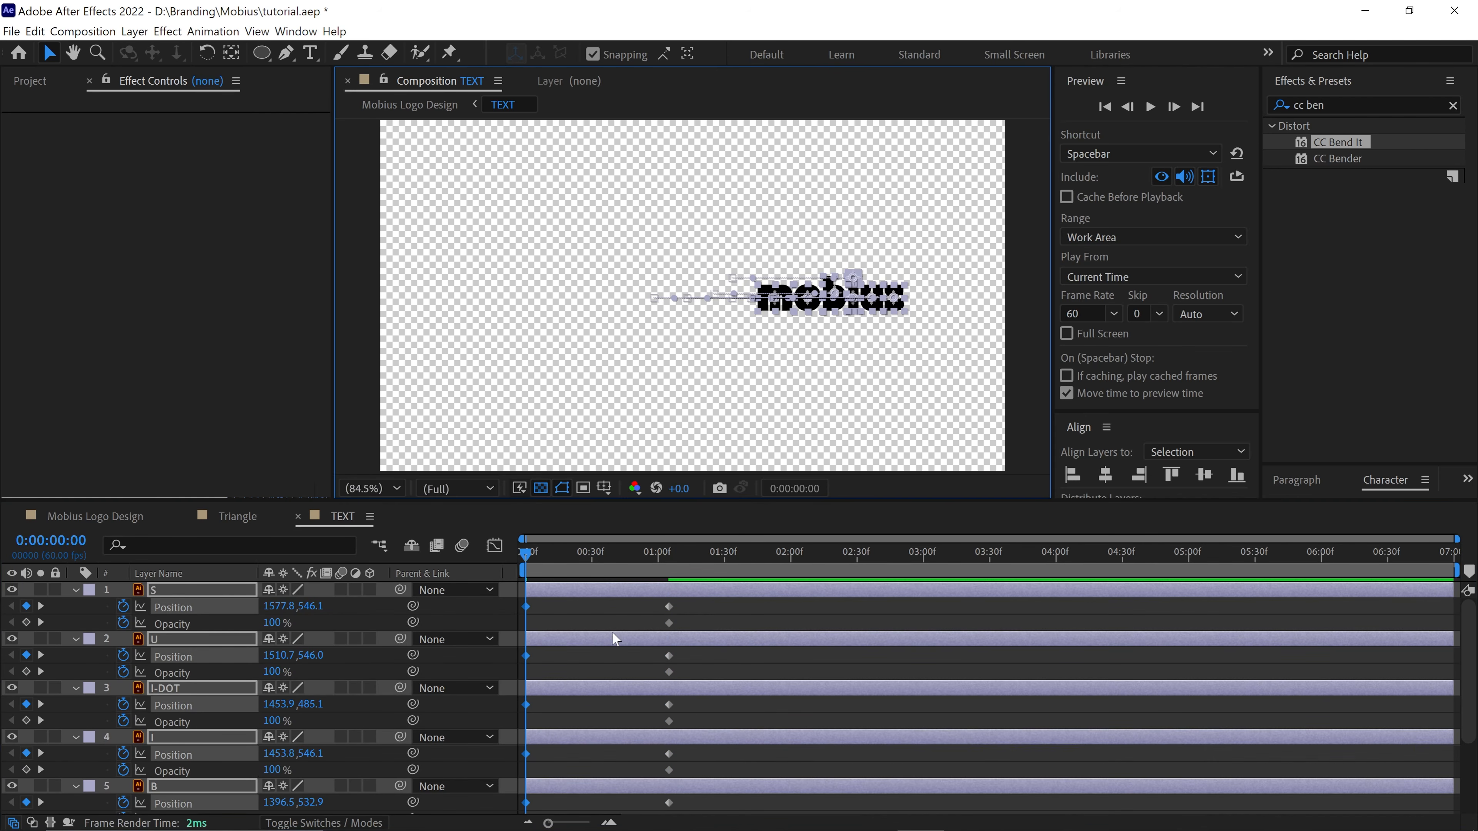
pyautogui.moveTo(272, 623); pyautogui.dragTo(203, 623)
# Enlarge the timeline and apply Easy Ease to all Position and Opacity keyframes of the letter layers
pyautogui.moveTo(693, 500); pyautogui.dragTo(693, 447)
pyautogui.press('`')
pyautogui.moveTo(697, 169); pyautogui.dragTo(484, 540)
pyautogui.press('F9')
pyautogui.press('`')
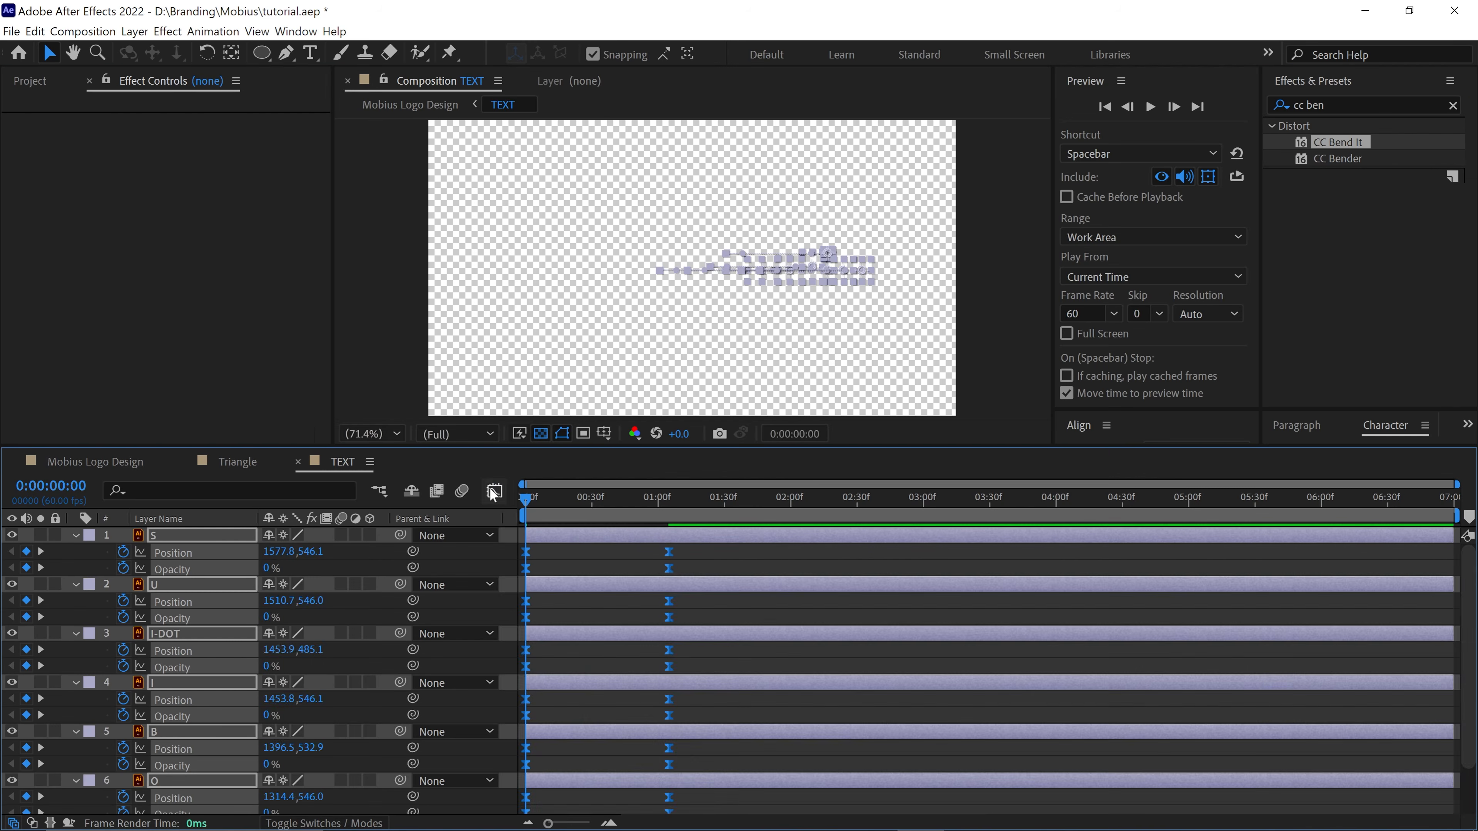
# Reshape the letter keyframes' easing curve in the Graph Editor for a stronger slowdown, and preview the text animation
pyautogui.click(495, 491)
pyautogui.moveTo(621, 759); pyautogui.dragTo(548, 759)
pyautogui.click(494, 491)
pyautogui.press('u')
pyautogui.press('space')
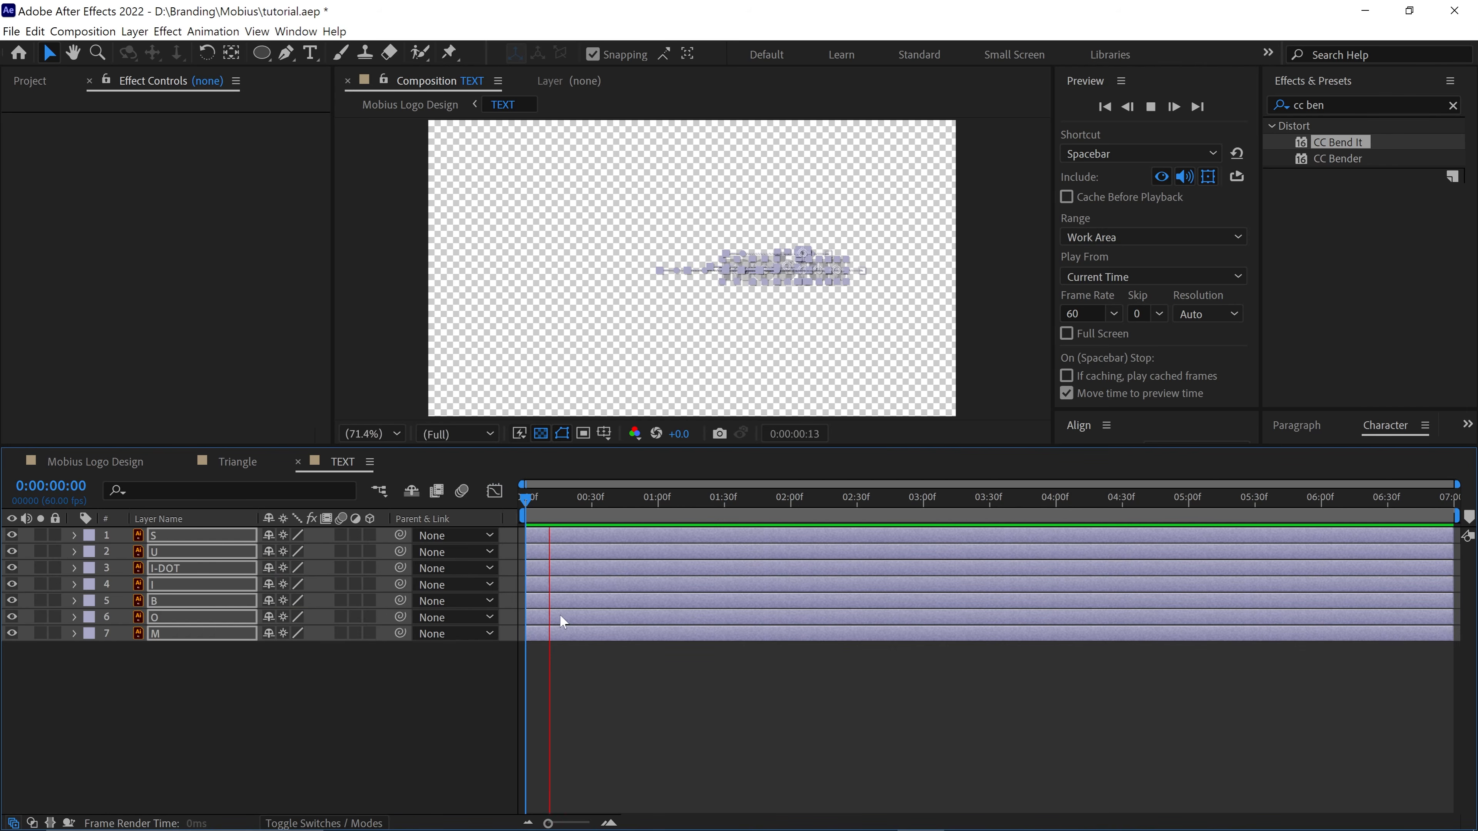
pyautogui.click(443, 679)
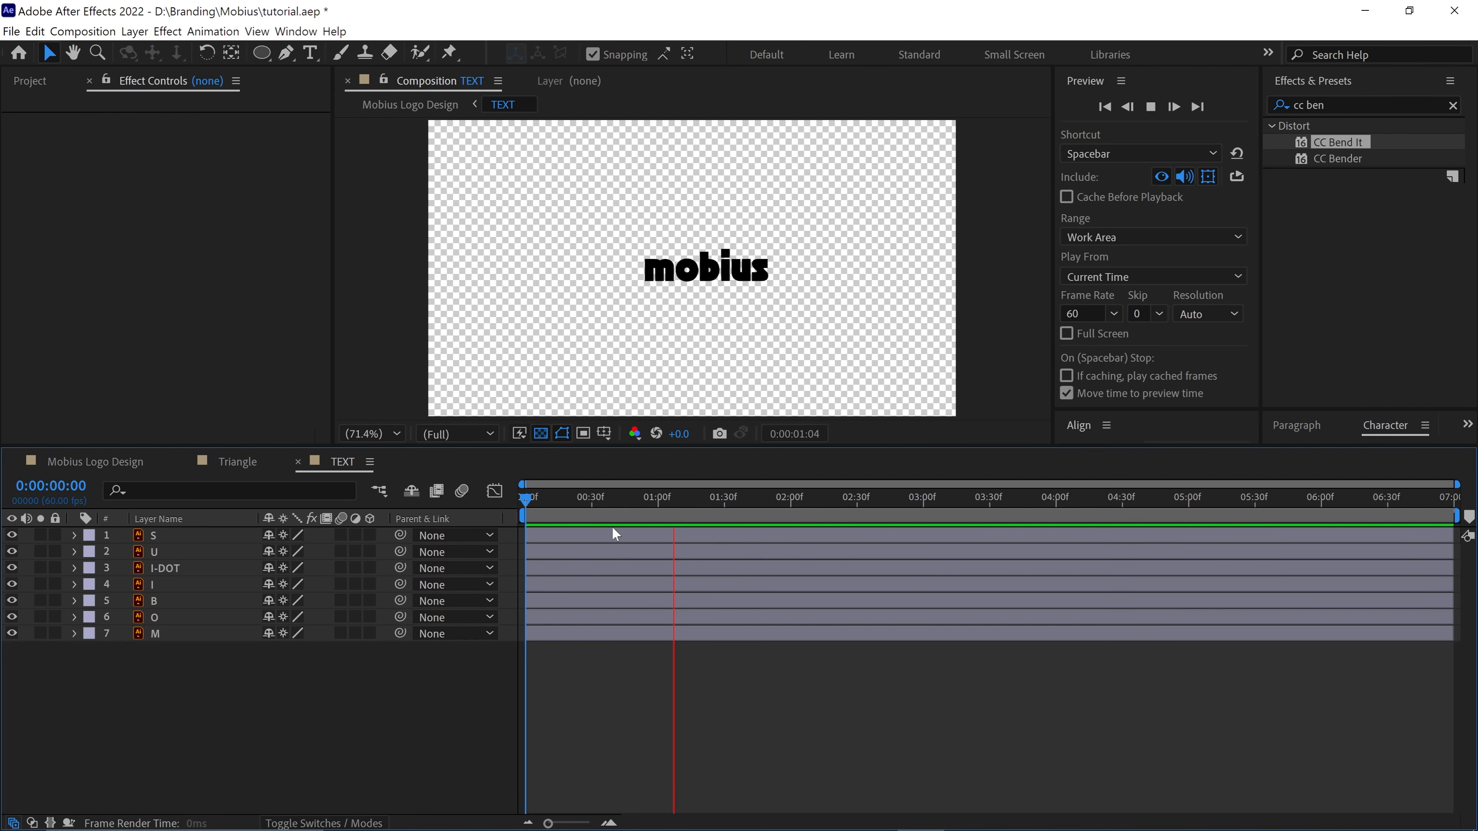
# Stagger the letter layers a few frames apart in order from M to S, starting I and I-DOT together
pyautogui.moveTo(181, 652); pyautogui.dragTo(199, 541)
pyautogui.keyDown('ctrl'); pyautogui.click(201, 635); pyautogui.keyUp('ctrl')
pyautogui.moveTo(543, 618); pyautogui.dragTo(549, 618)
pyautogui.keyDown('ctrl'); pyautogui.click(549, 617); pyautogui.keyUp('ctrl')
pyautogui.moveTo(549, 602); pyautogui.dragTo(585, 538)
pyautogui.keyDown('ctrl'); pyautogui.click(559, 600); pyautogui.keyUp('ctrl')
pyautogui.keyDown('ctrl'); pyautogui.click(566, 586); pyautogui.keyUp('ctrl')
pyautogui.keyDown('ctrl'); pyautogui.click(566, 570); pyautogui.keyUp('ctrl')
pyautogui.keyDown('ctrl'); pyautogui.click(575, 551); pyautogui.keyUp('ctrl')
# End the TEXT work area at 0:00:01:24 and preview the staggered letters
pyautogui.press('space')
pyautogui.press('space')
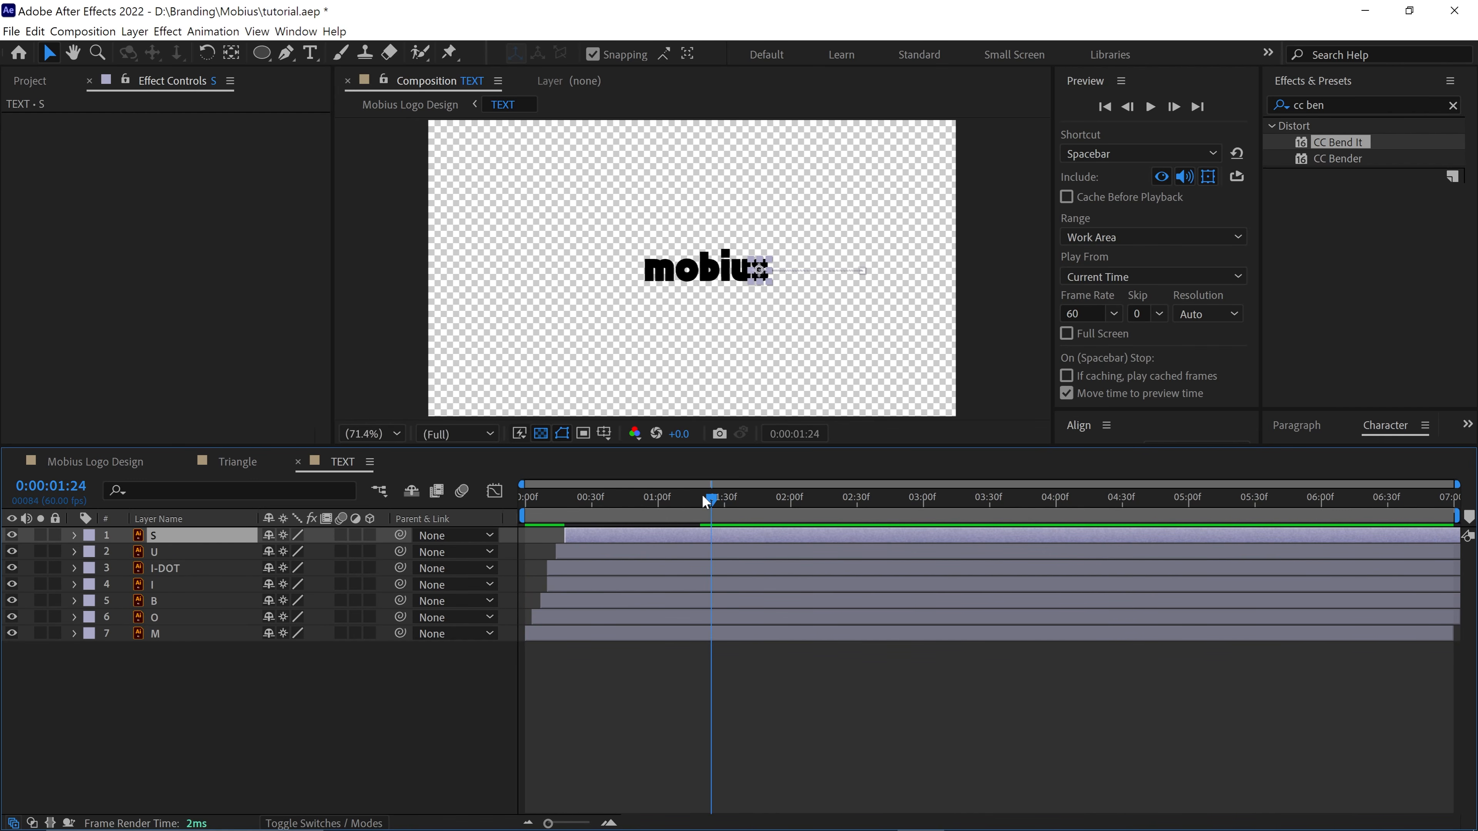
pyautogui.press('n')
pyautogui.press('space')
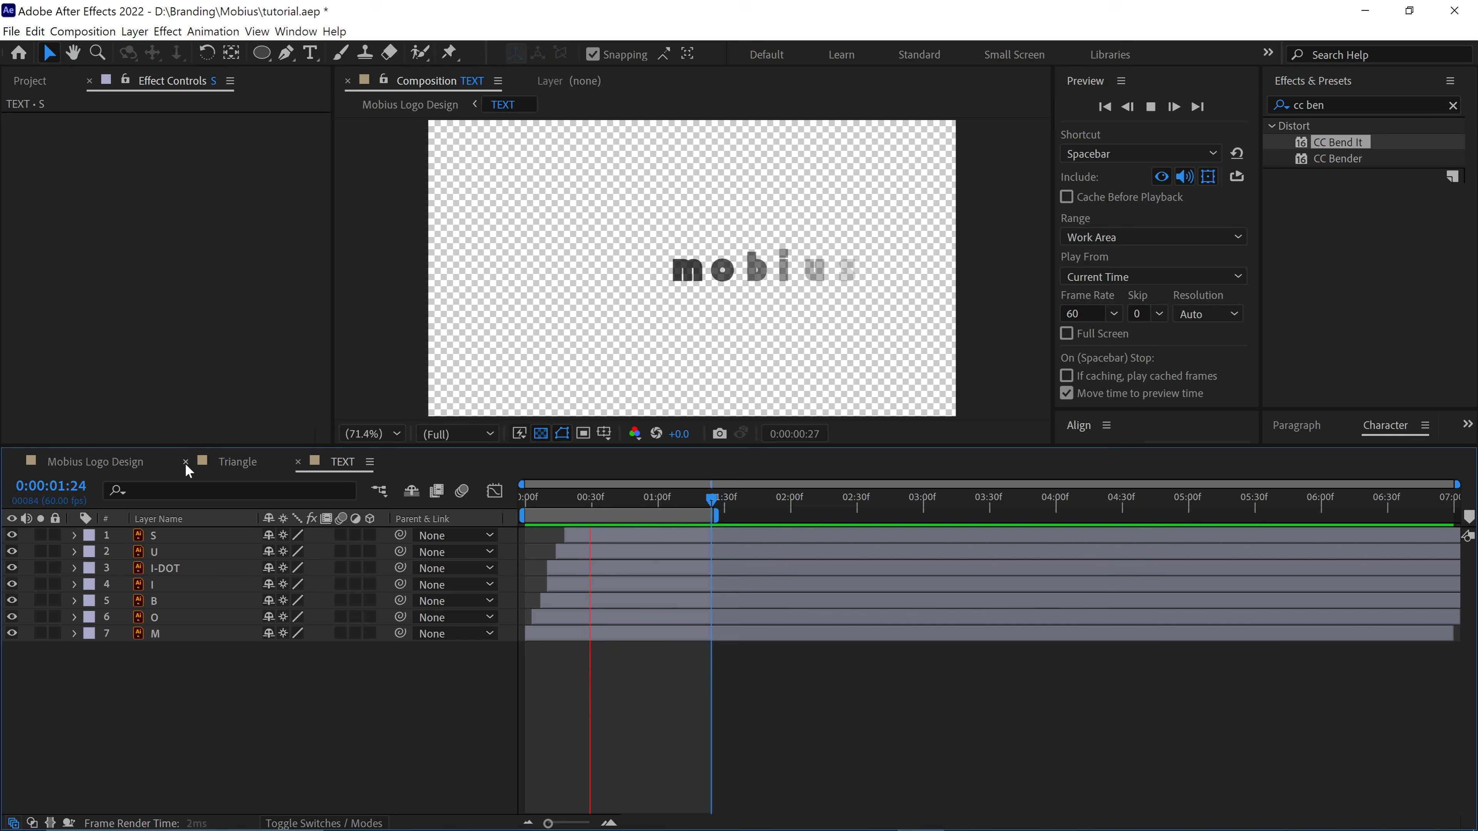
# In the Mobius Logo Design composition, shift the TEXT layer to start near 0:00:02:22 and preview its timing with the icon
pyautogui.click(144, 469)
pyautogui.moveTo(710, 500); pyautogui.dragTo(822, 499)
pyautogui.moveTo(550, 617); pyautogui.dragTo(838, 617)
pyautogui.moveTo(831, 503); pyautogui.dragTo(916, 508)
pyautogui.moveTo(915, 618); pyautogui.dragTo(932, 618)
pyautogui.moveTo(916, 506); pyautogui.dragTo(829, 504)
pyautogui.press('space')
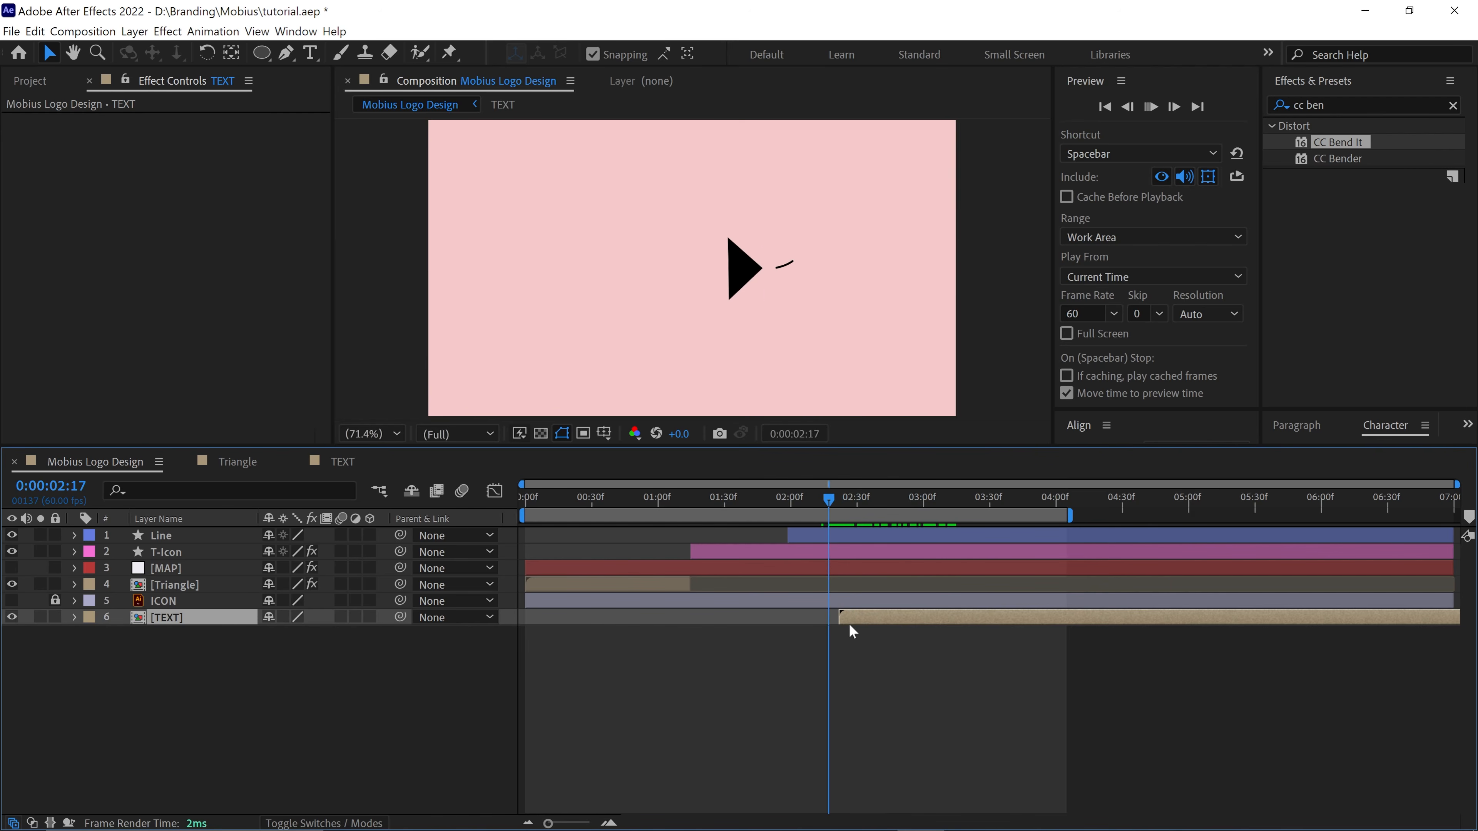
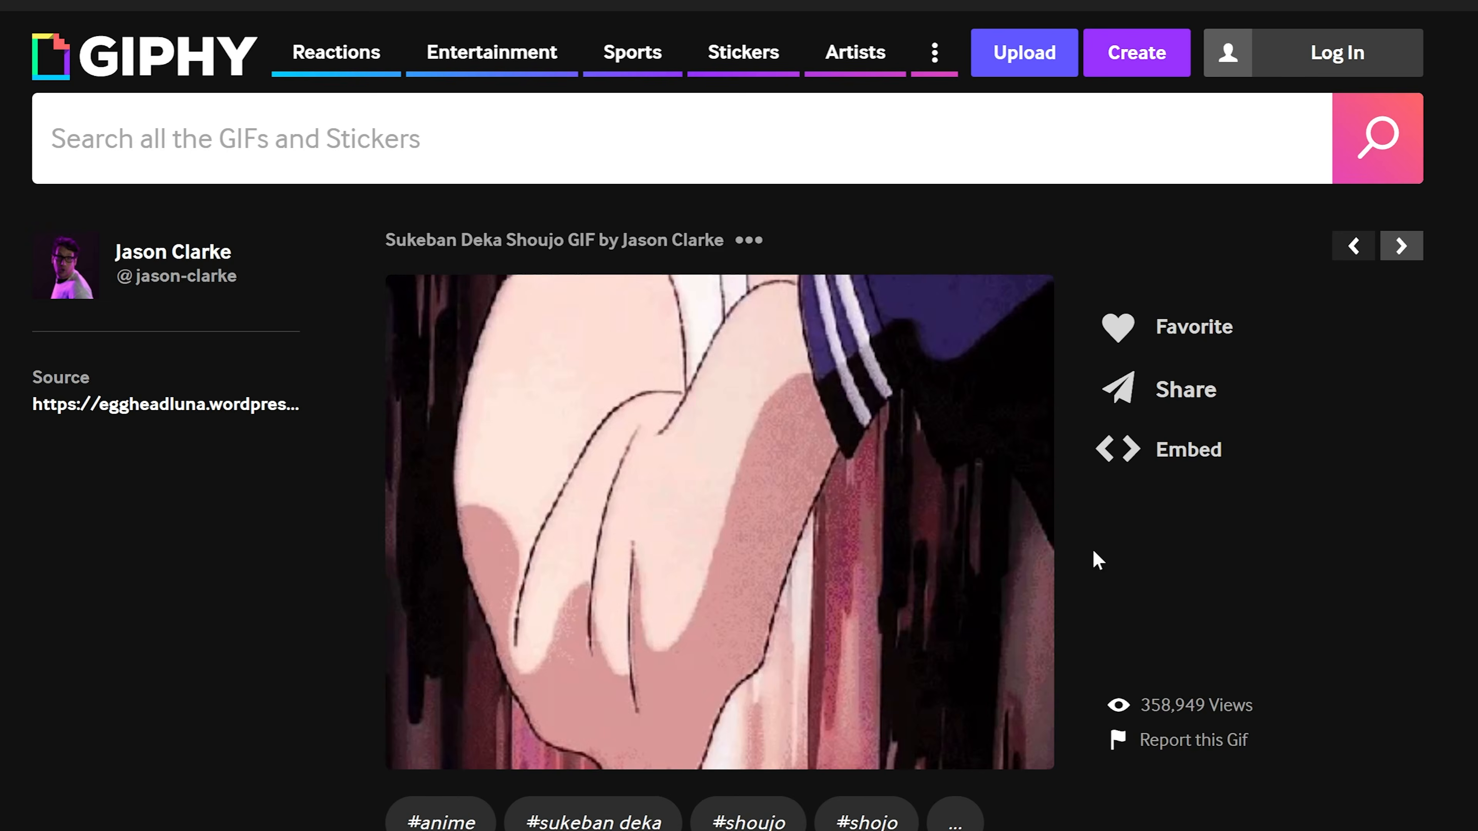
pyautogui.scroll(-2, 1091, 551)
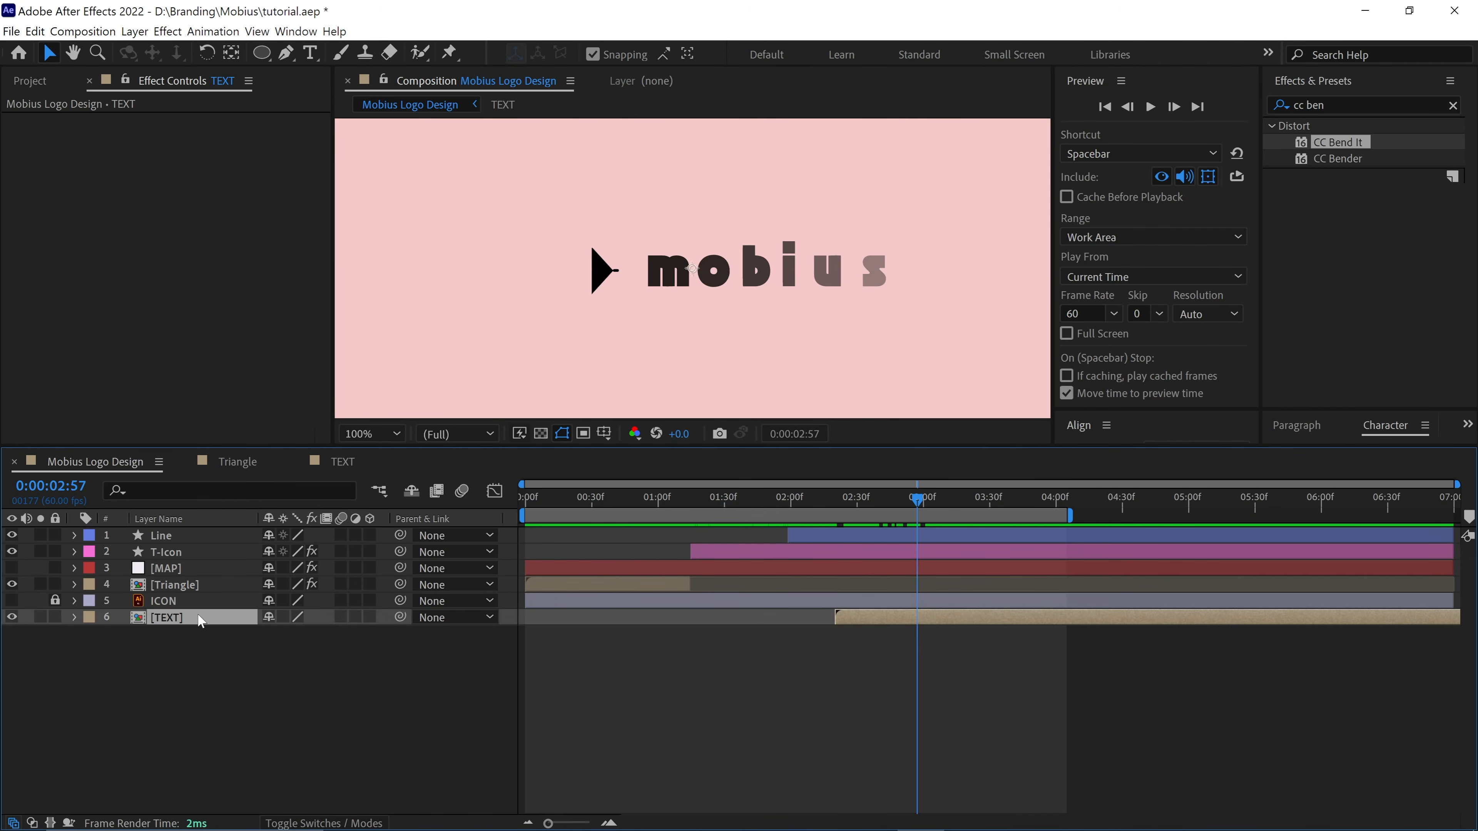
# Duplicate the T-Icon layer and rename the copy T-Icon Echo
pyautogui.click(192, 554)
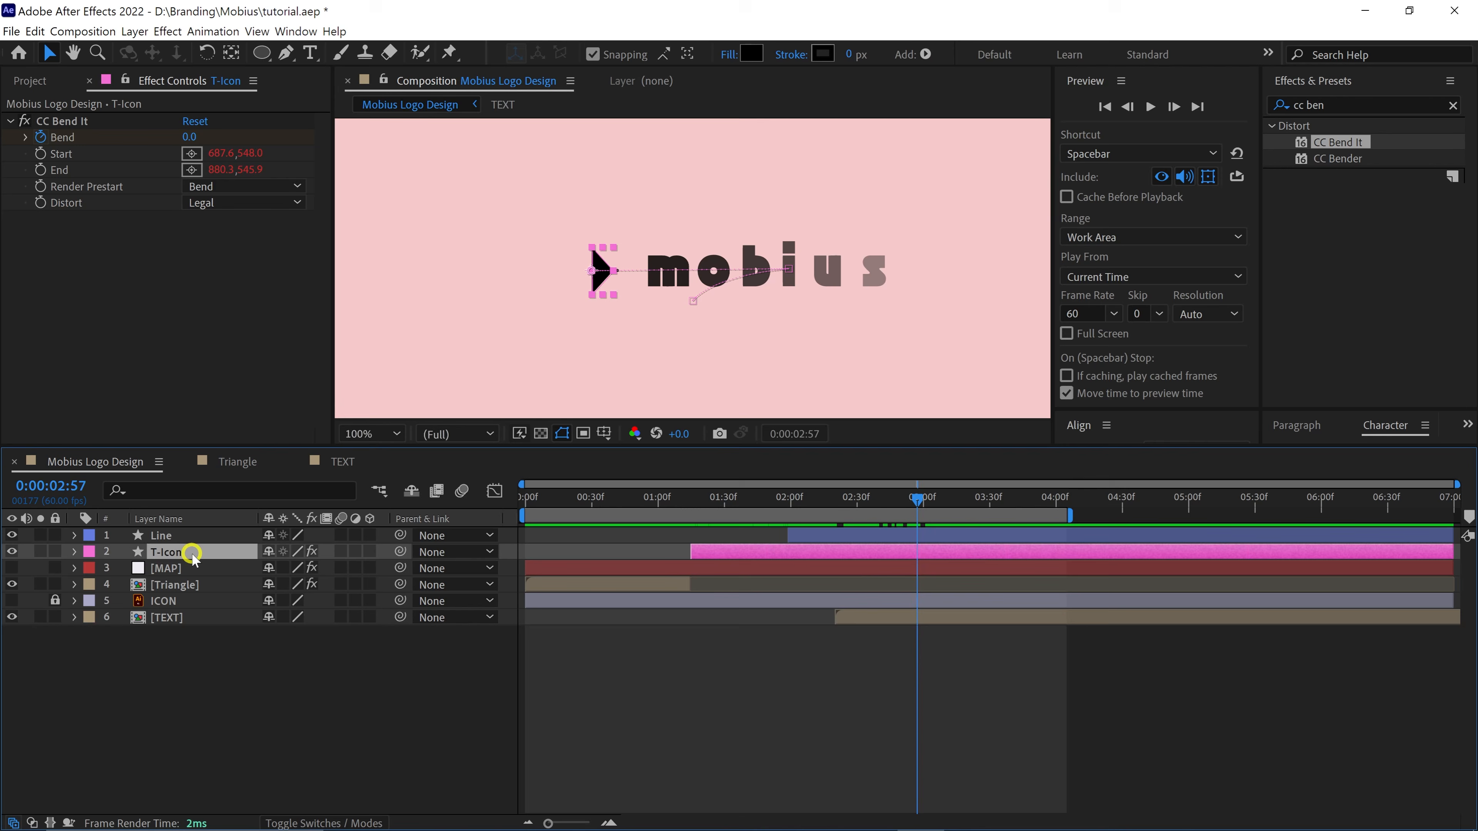
pyautogui.hotkey('ctrl', 'd')
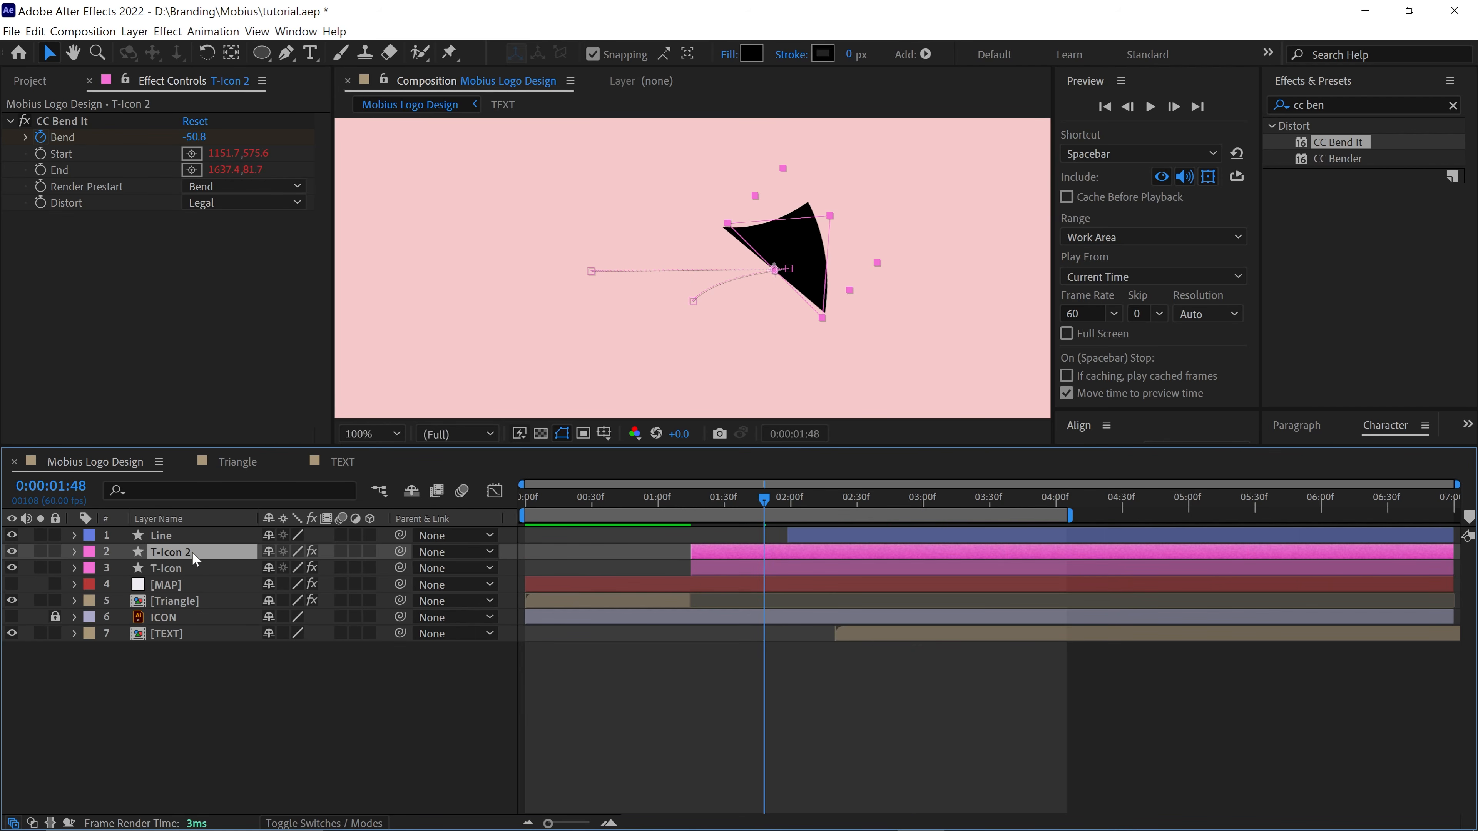
pyautogui.press('Return')
pyautogui.write('T-Icon ')
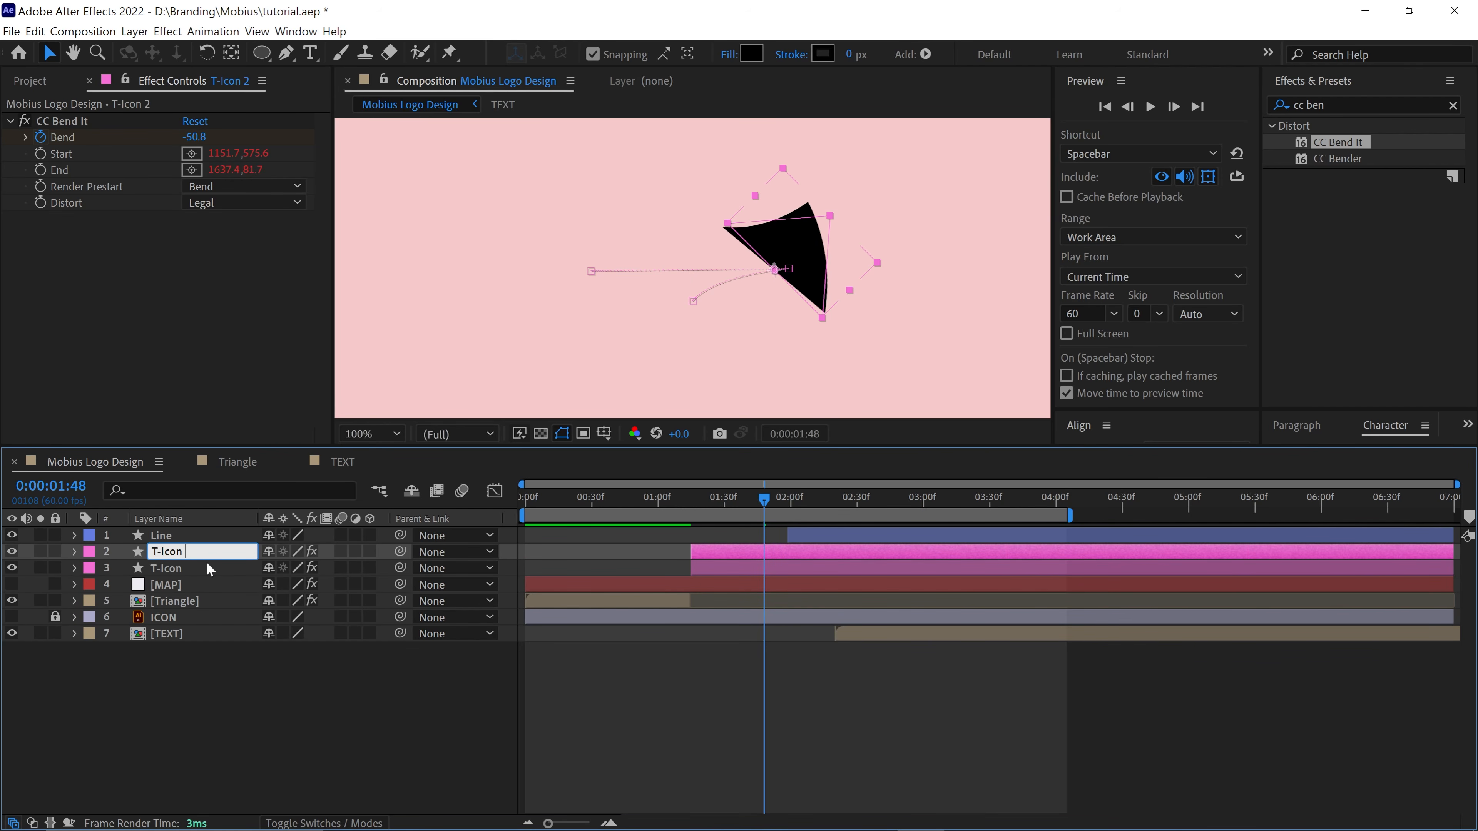
pyautogui.write('Echo')
pyautogui.press('Return')
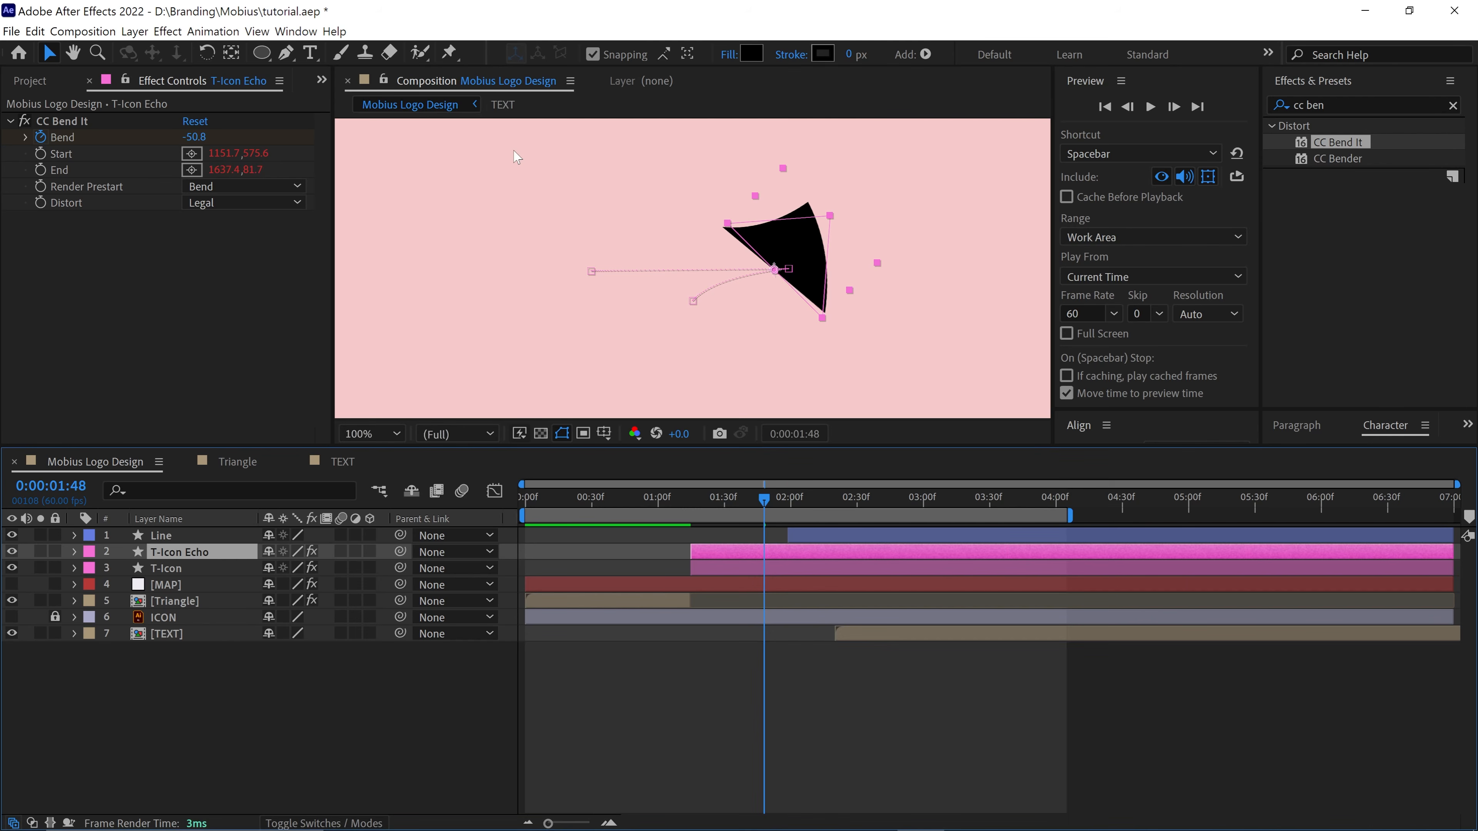
# Apply the Echo effect to T-Icon Echo and place that layer directly below T-Icon
pyautogui.click(1250, 106)
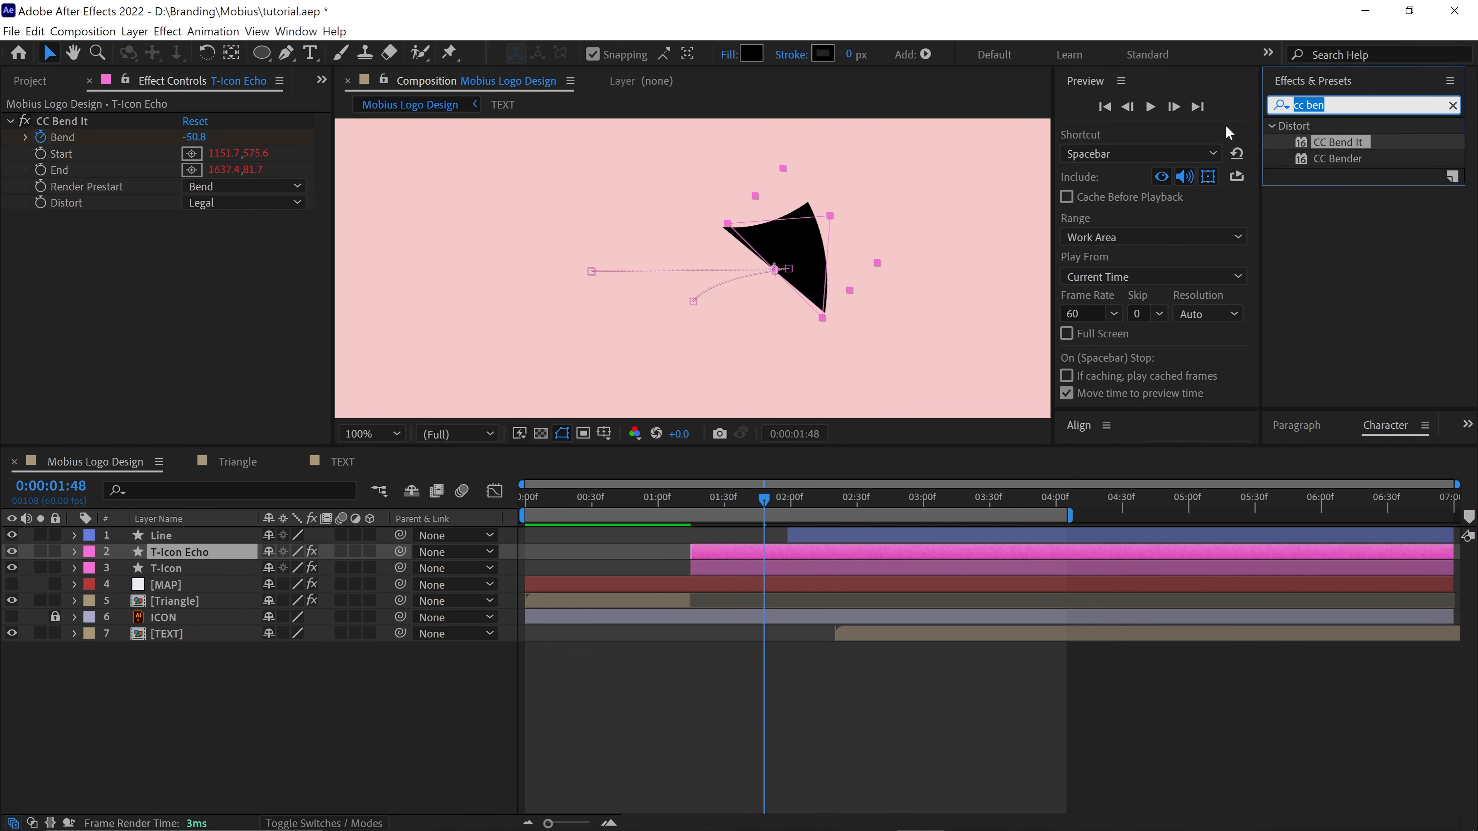
pyautogui.write('echo')
pyautogui.moveTo(1332, 140); pyautogui.dragTo(218, 558)
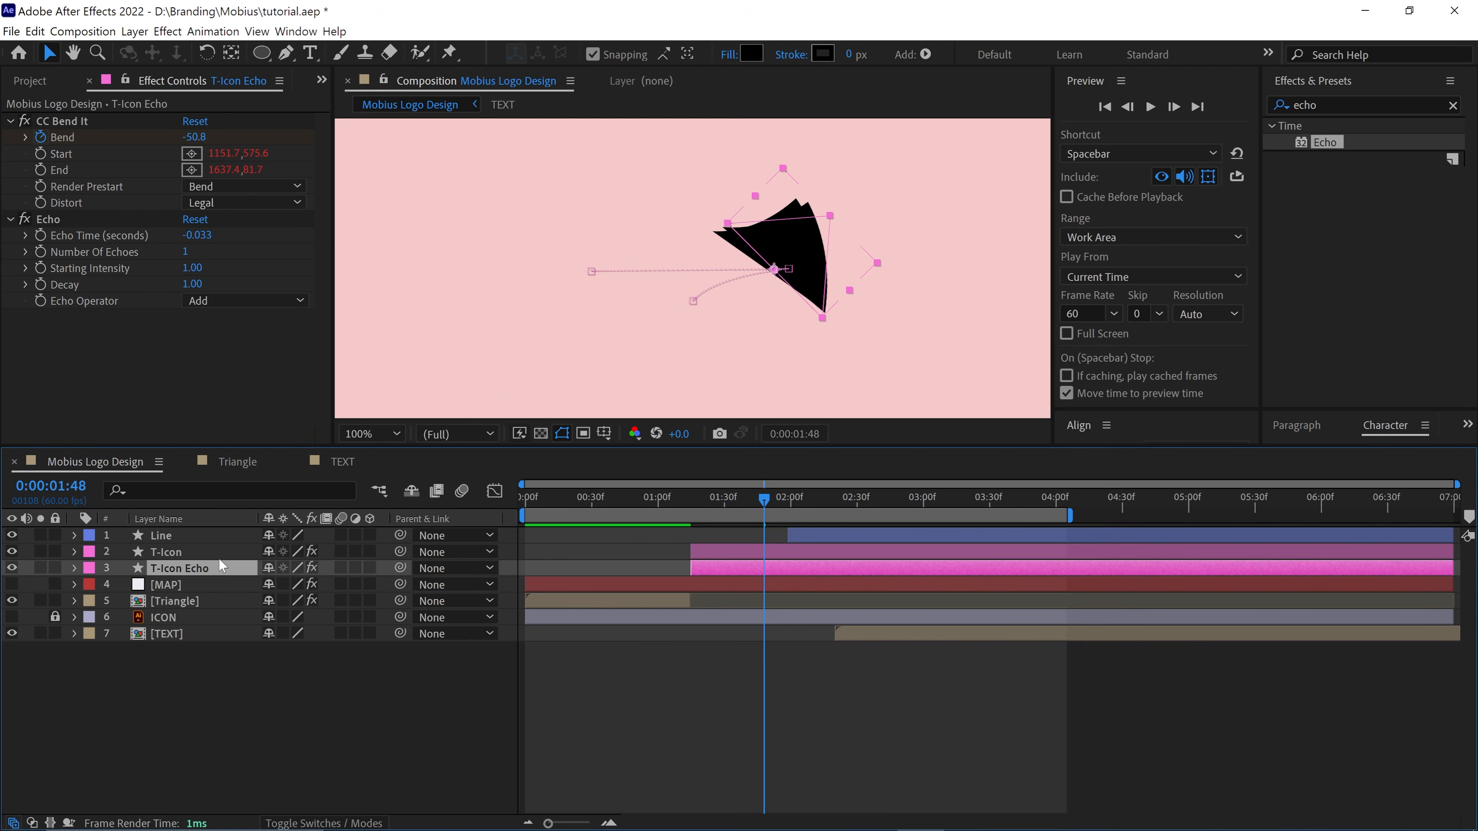
# Change the T-Icon Echo shape's fill colour to dark grey, about #332E2E
pyautogui.click(754, 56)
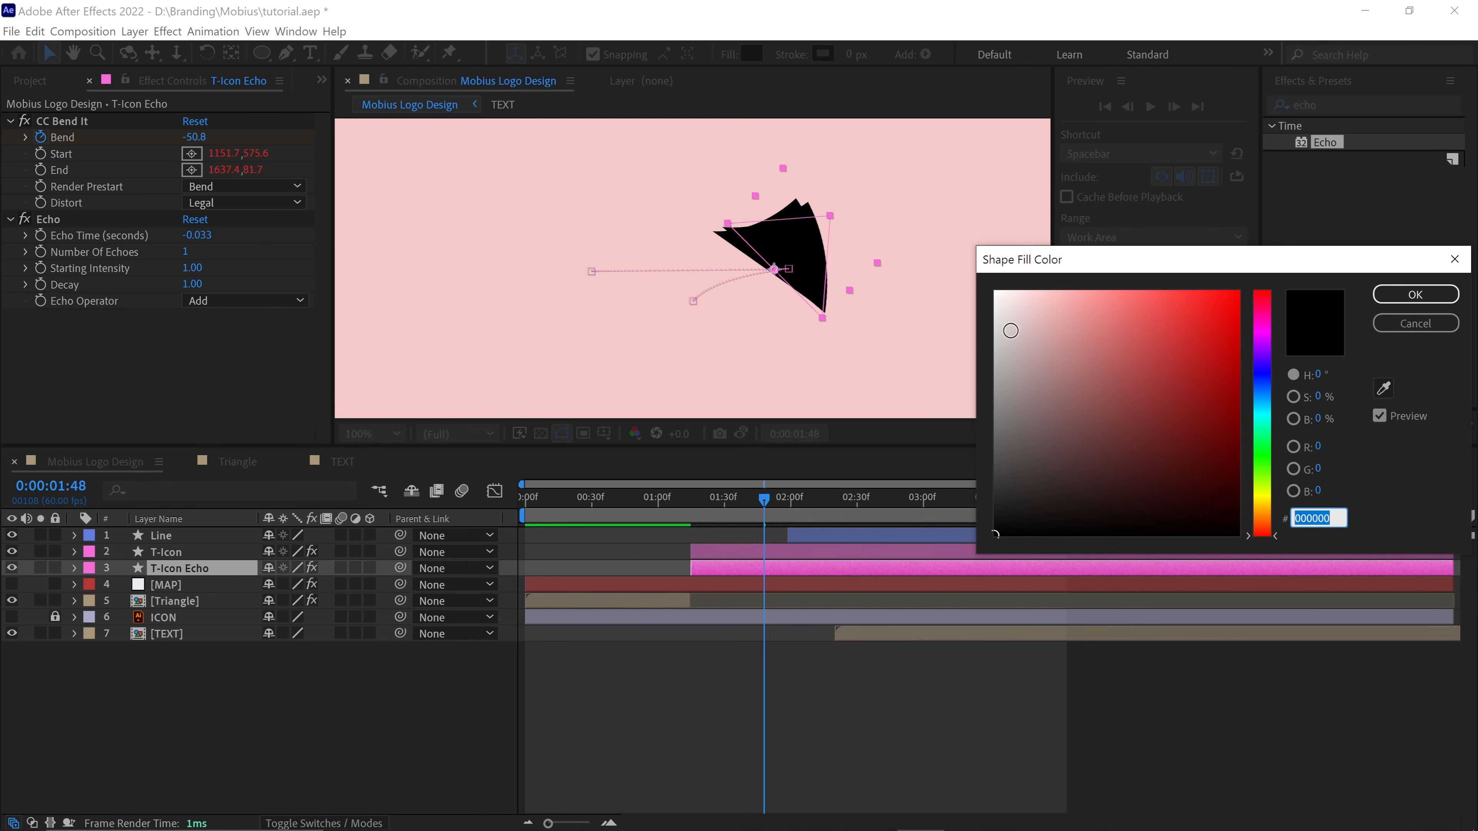
pyautogui.moveTo(1010, 331); pyautogui.dragTo(1012, 494)
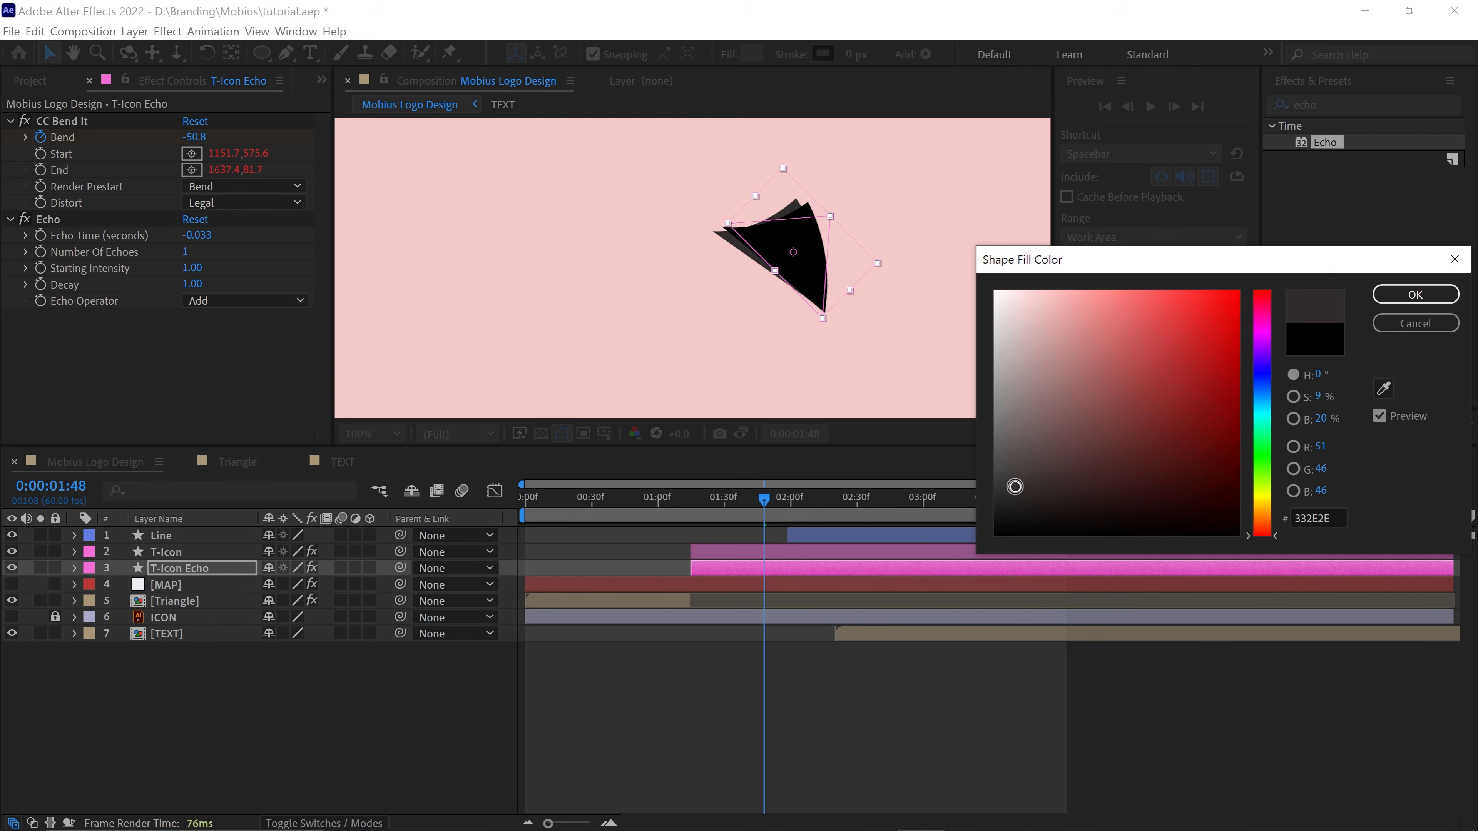
pyautogui.click(1400, 300)
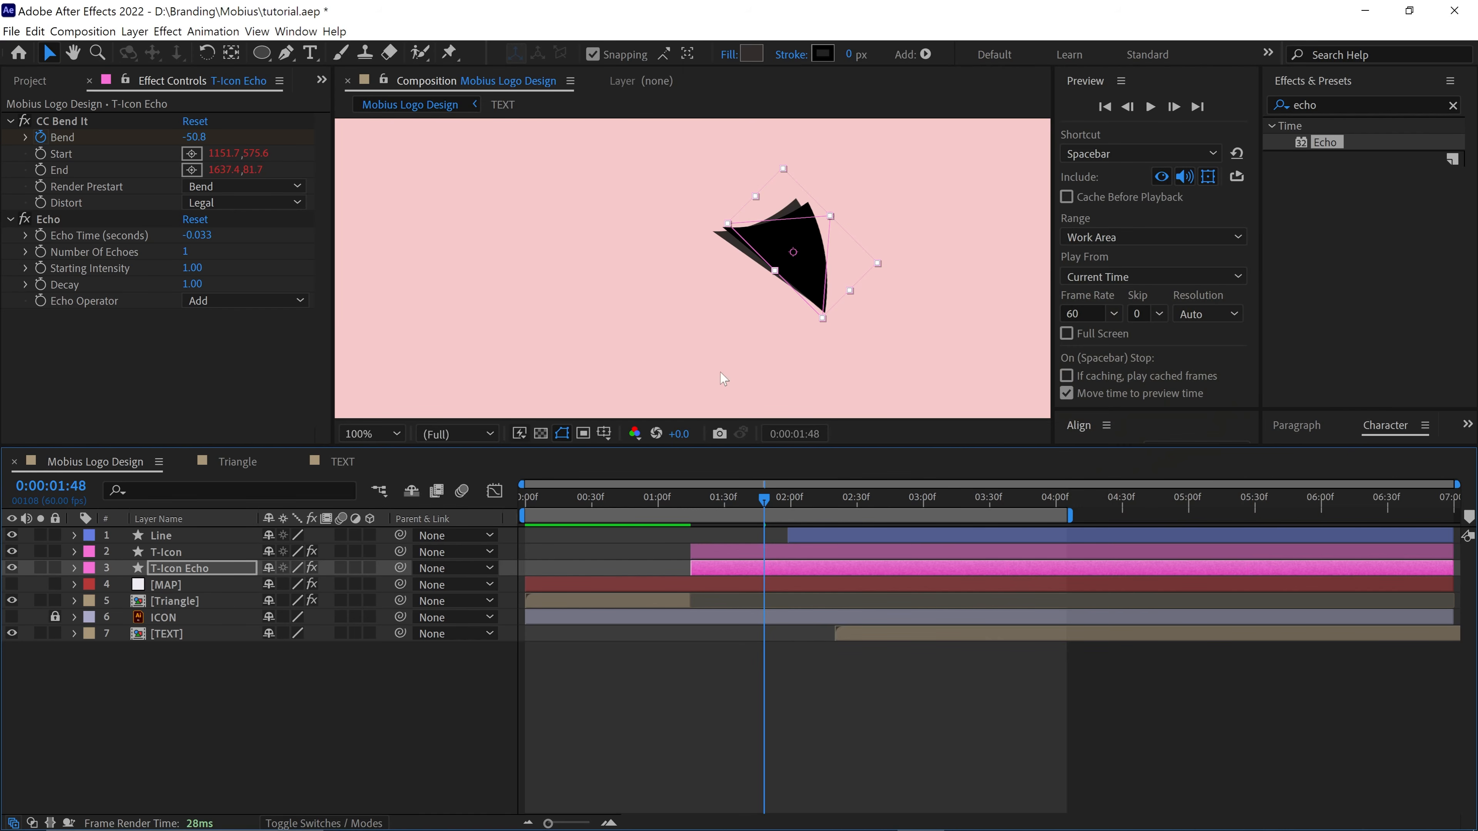
# Set the Echo effect's Number Of Echoes to 9 on the T-Icon Echo layer
pyautogui.scroll(1, 801, 238)
pyautogui.moveTo(794, 260); pyautogui.dragTo(685, 319)
pyautogui.press('v')
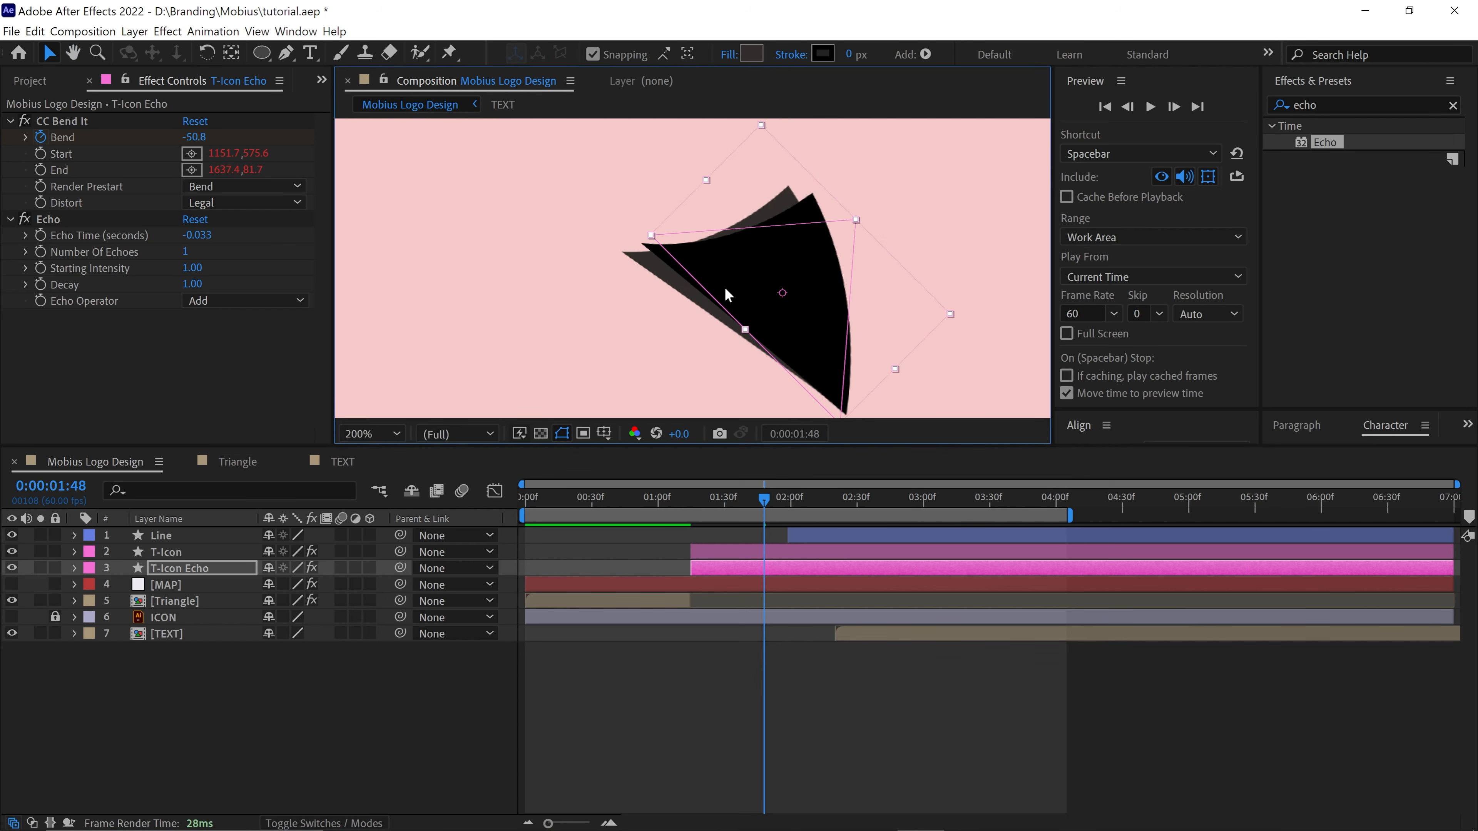
pyautogui.click(181, 568)
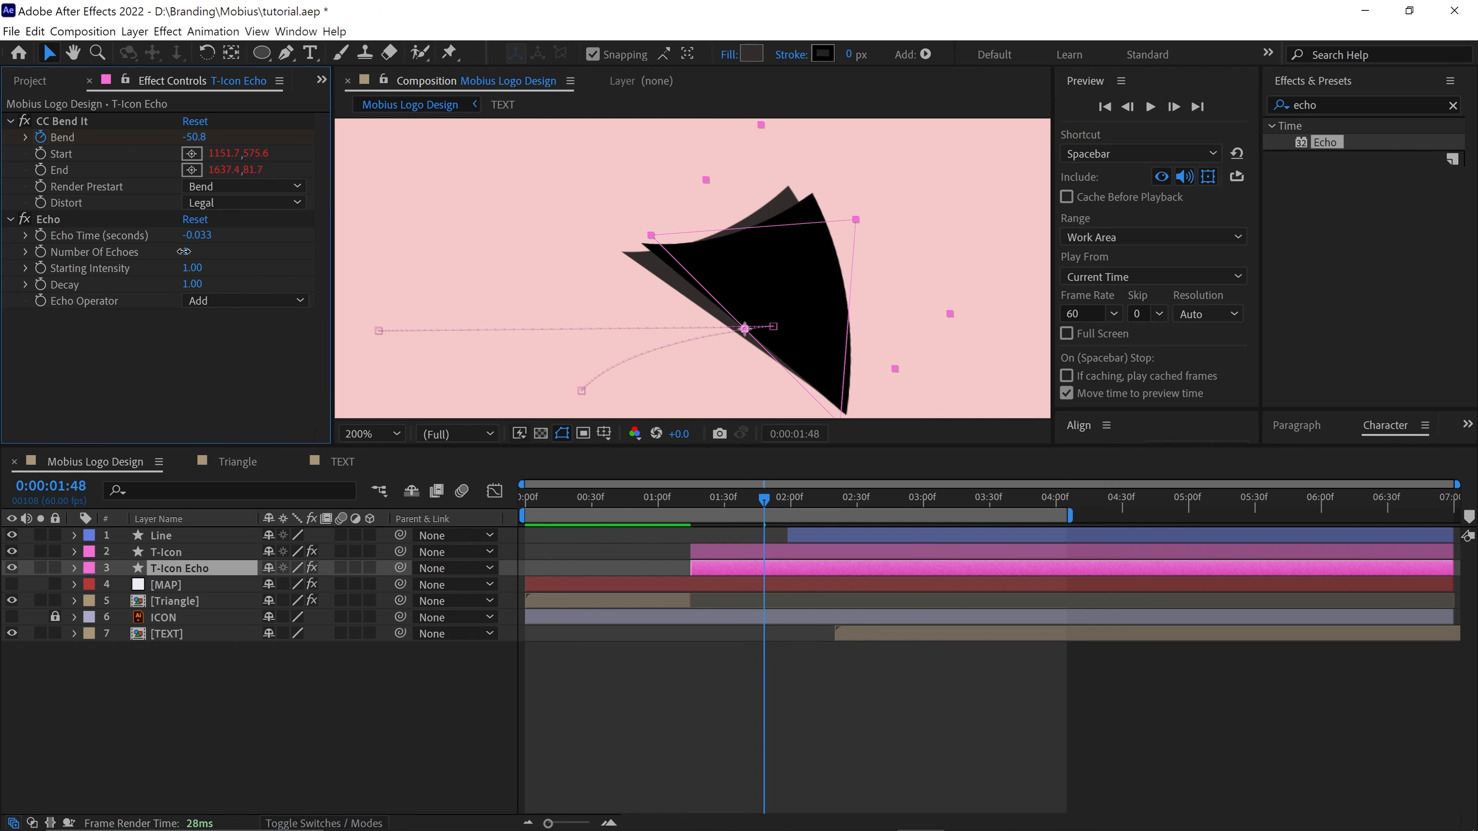
pyautogui.write('9')
pyautogui.press('Return')
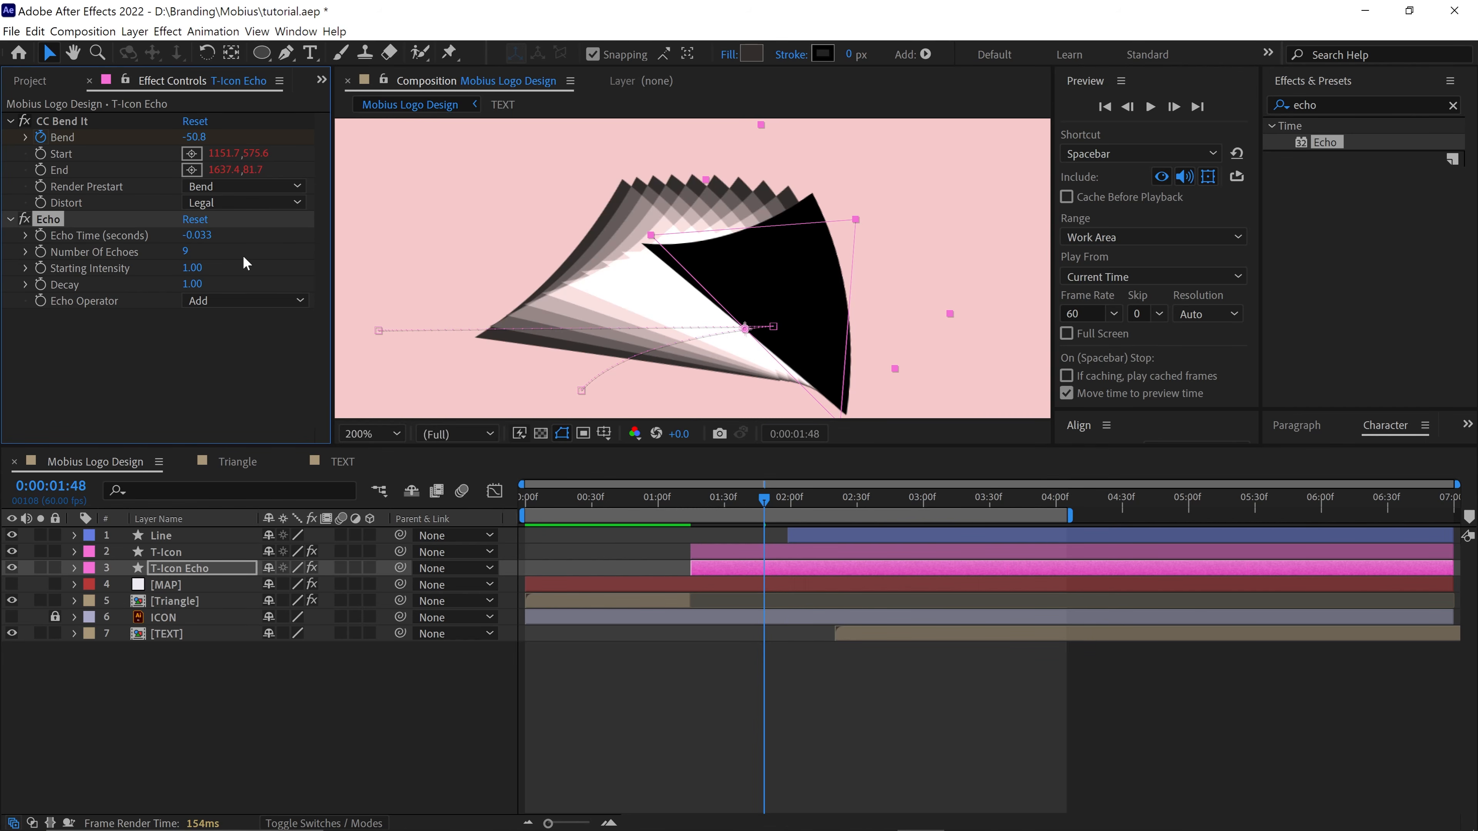
# Set the T-Icon Echo layer's Echo effect to 13 echoes, an Echo Time of -0.005 seconds and the Maximum operator
pyautogui.click(207, 238)
pyautogui.write('-0.05')
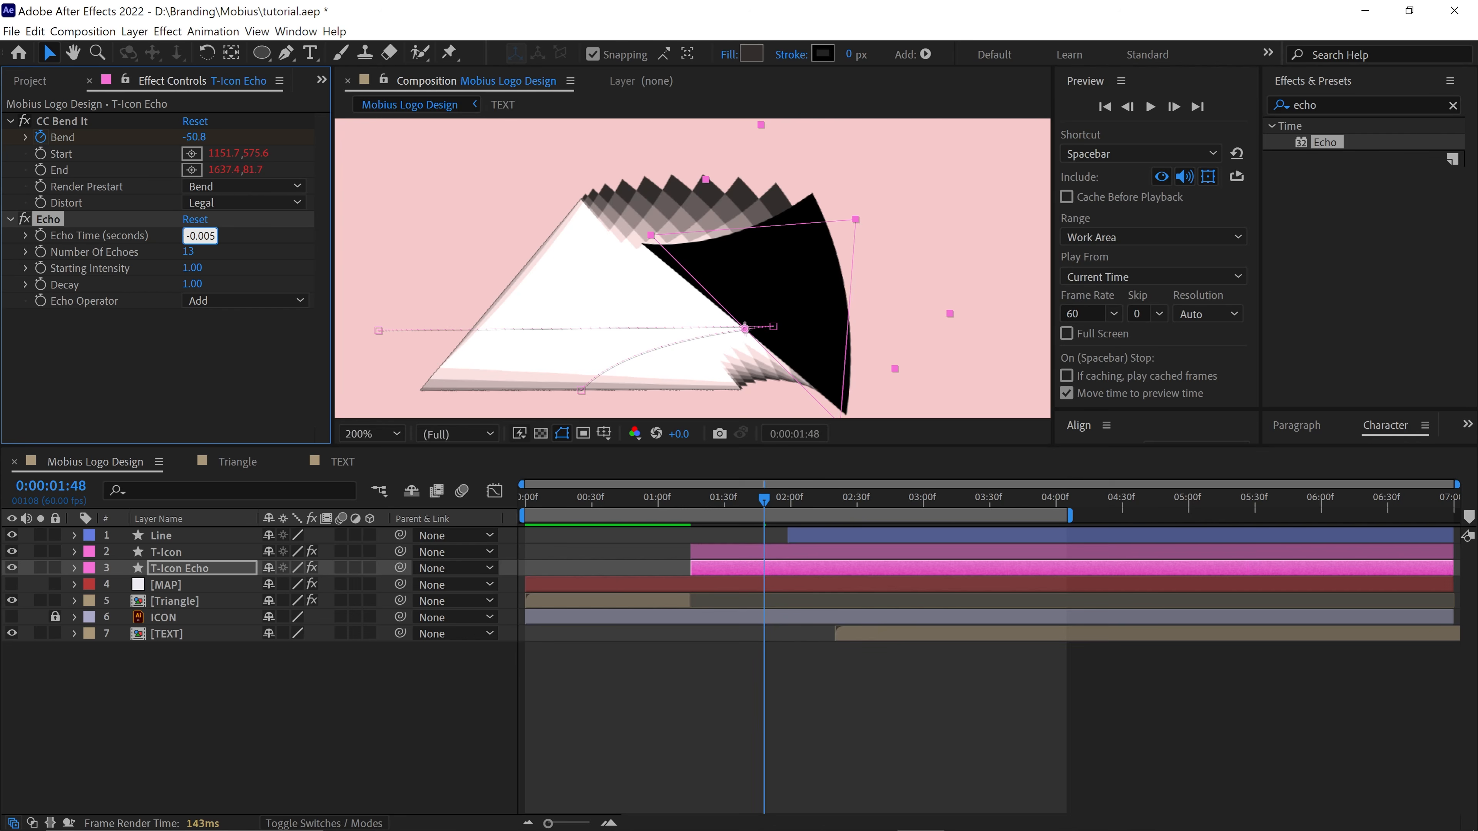
pyautogui.press('Return')
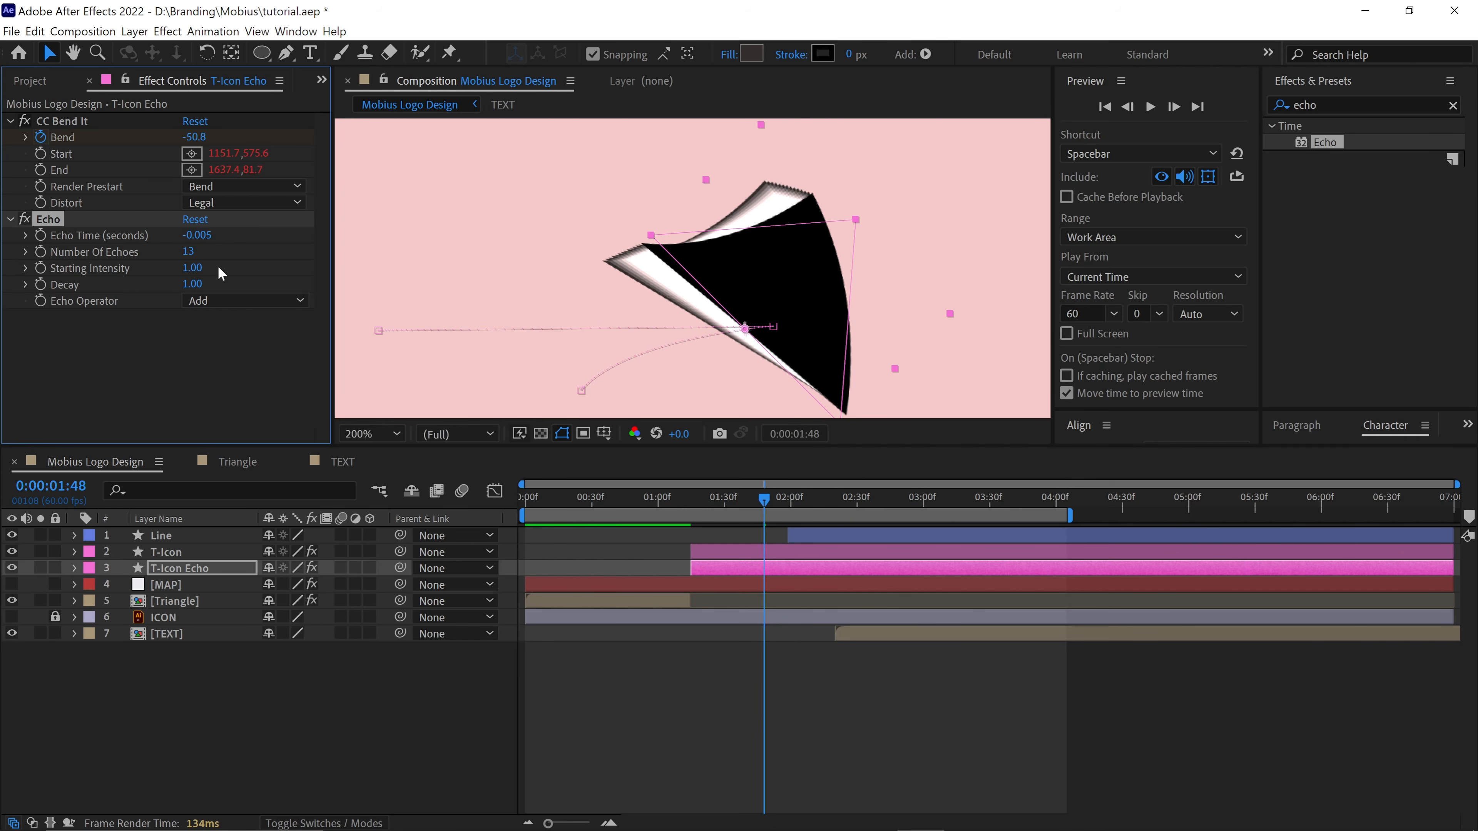
pyautogui.click(229, 301)
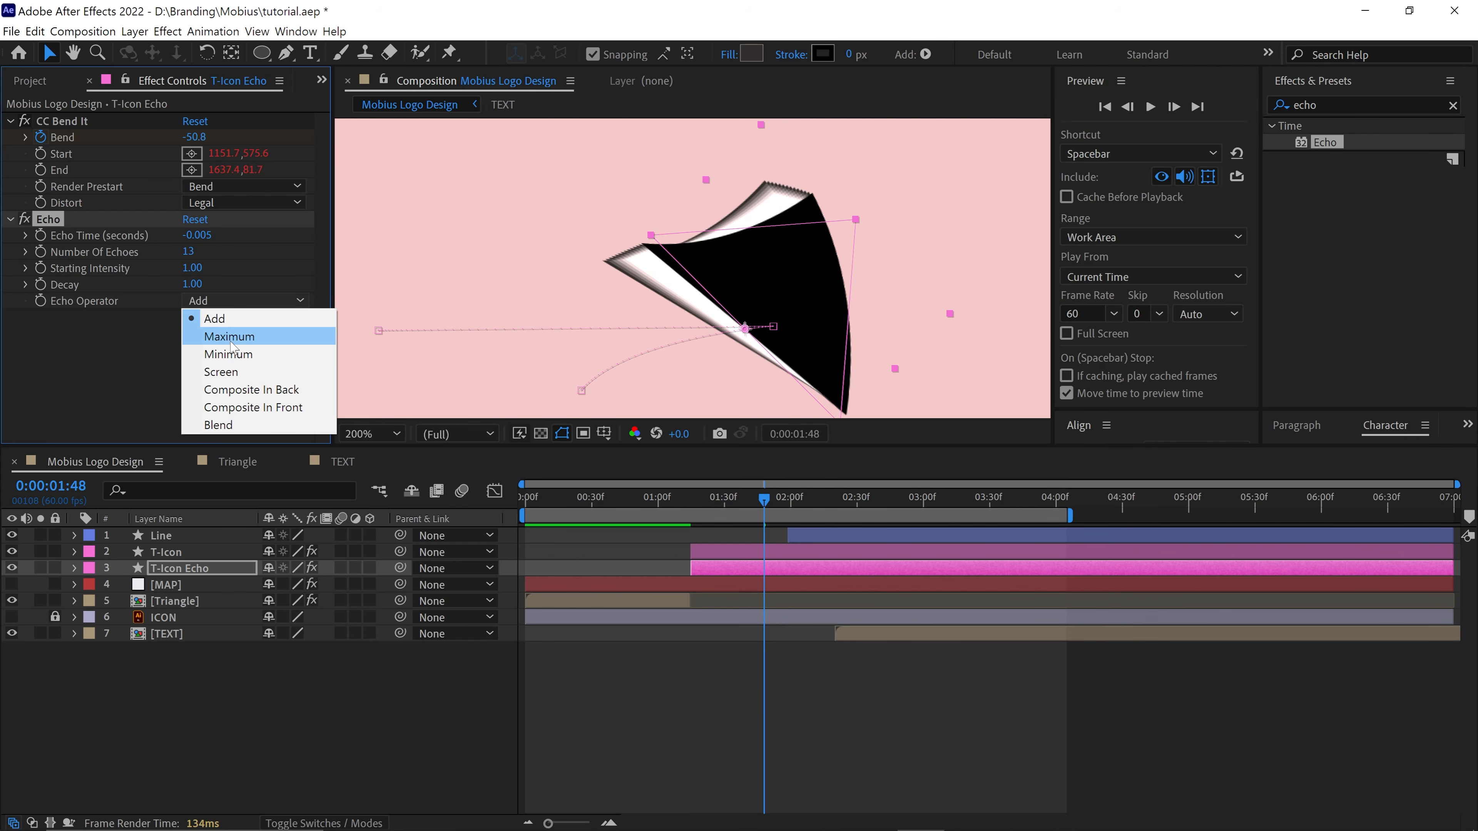
pyautogui.click(231, 338)
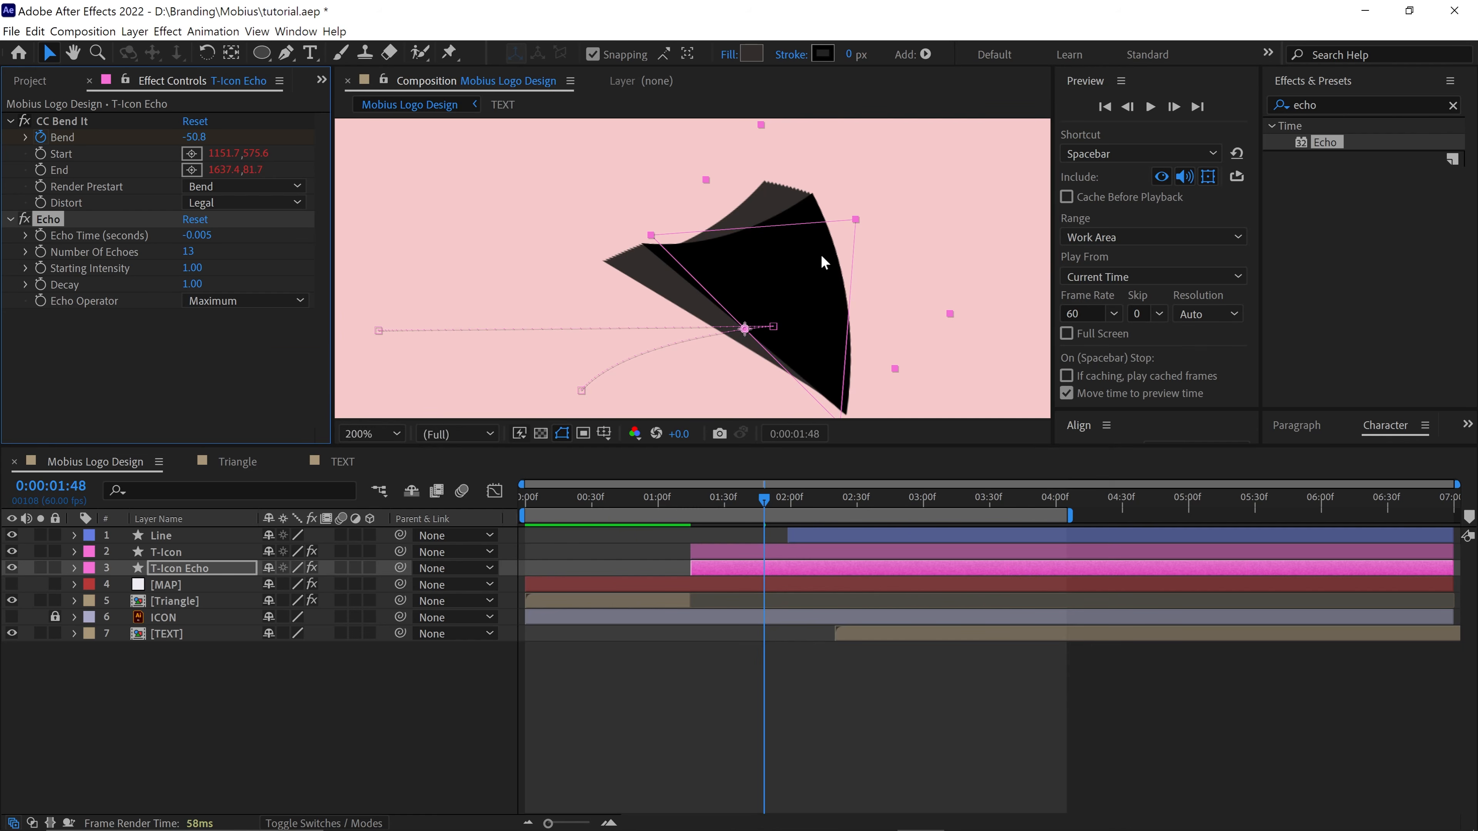
pyautogui.scroll(-2, 800, 272)
pyautogui.scroll(1, 722, 256)
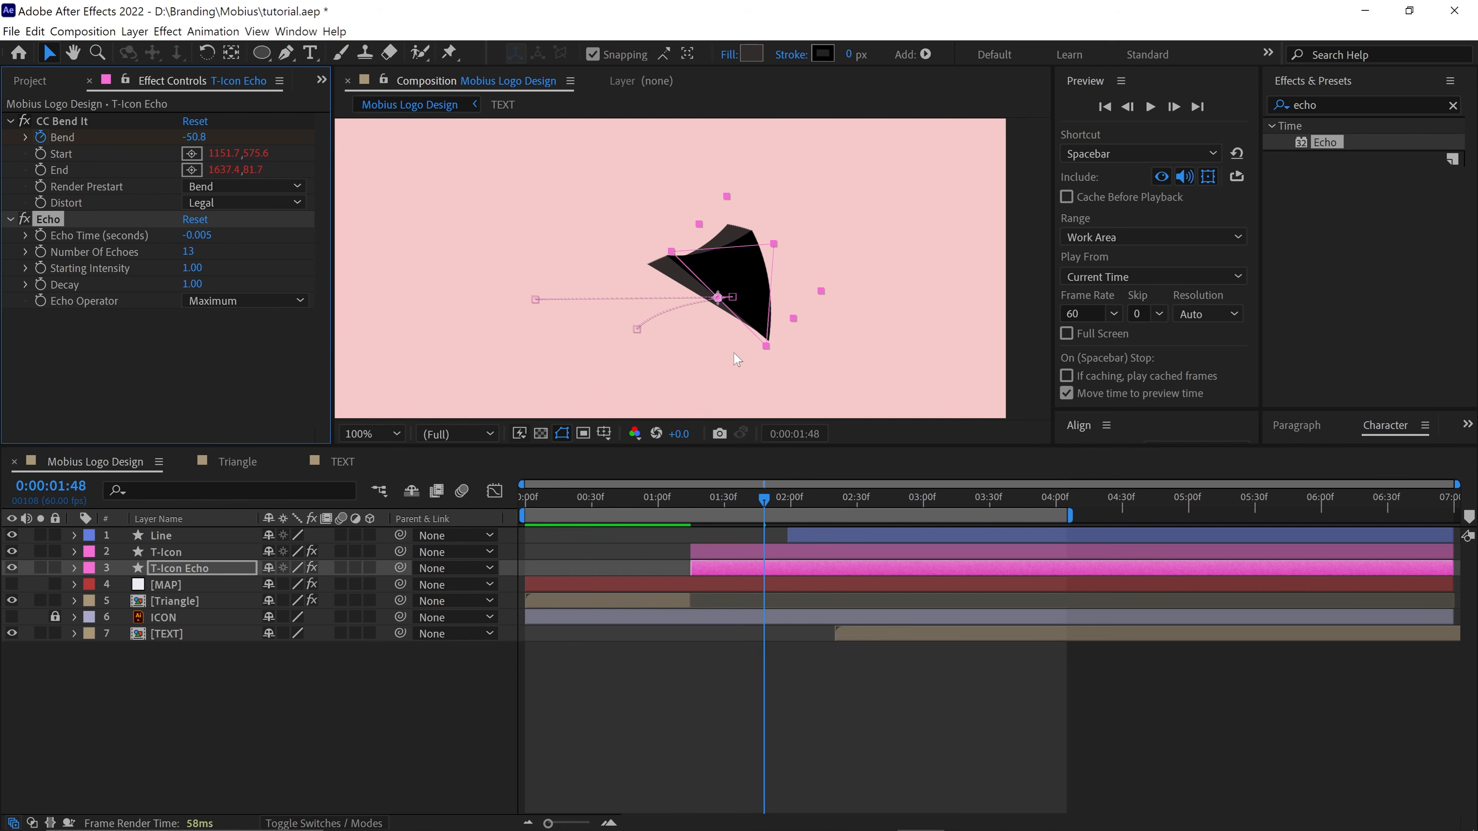
# Add the Noise effect below Echo on the T-Icon Echo layer and set Amount of Noise to 41%
pyautogui.click(1362, 105)
pyautogui.write('noise')
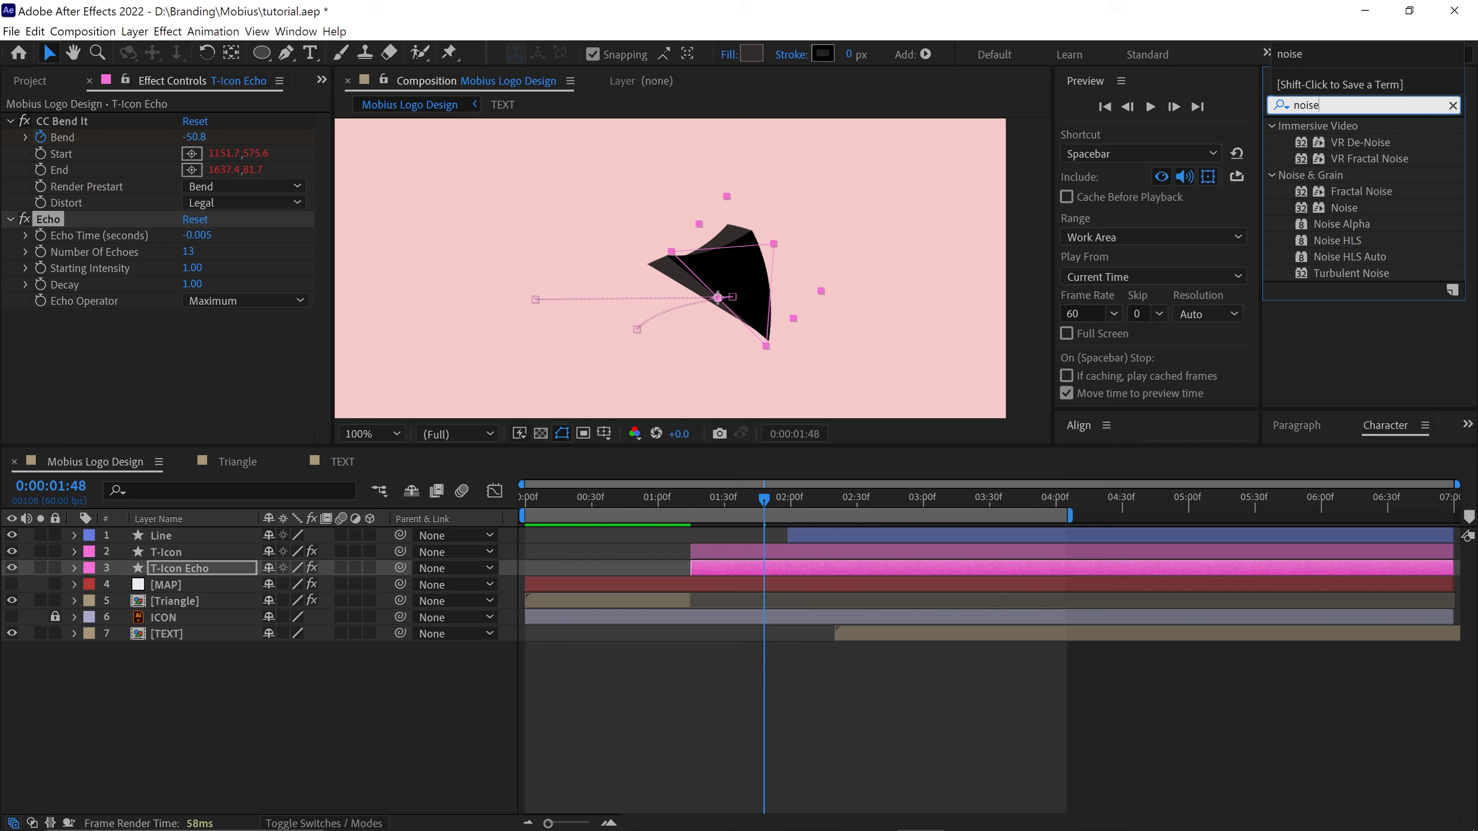
pyautogui.moveTo(1344, 207); pyautogui.dragTo(98, 245)
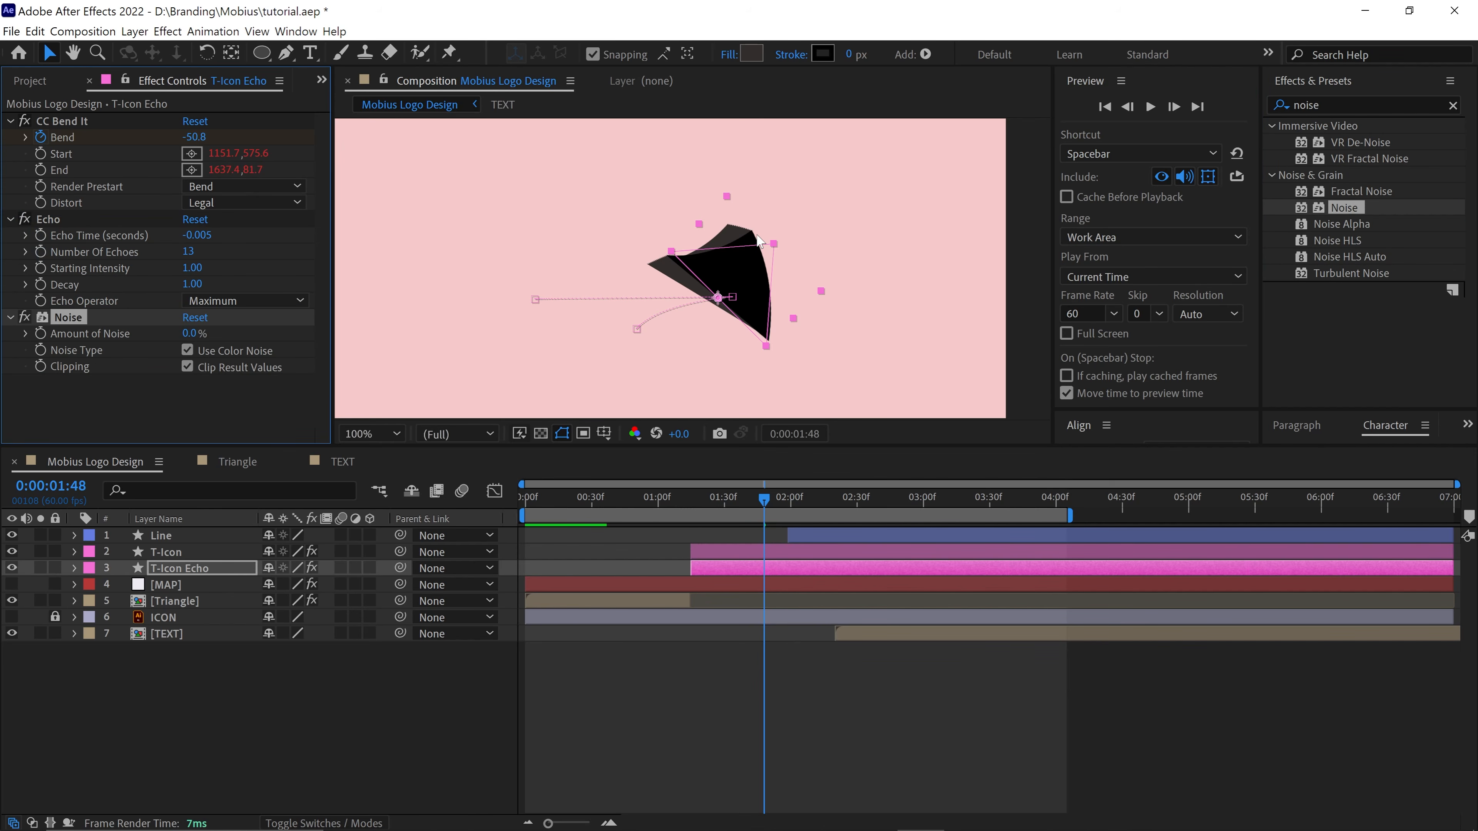
pyautogui.scroll(4, 757, 235)
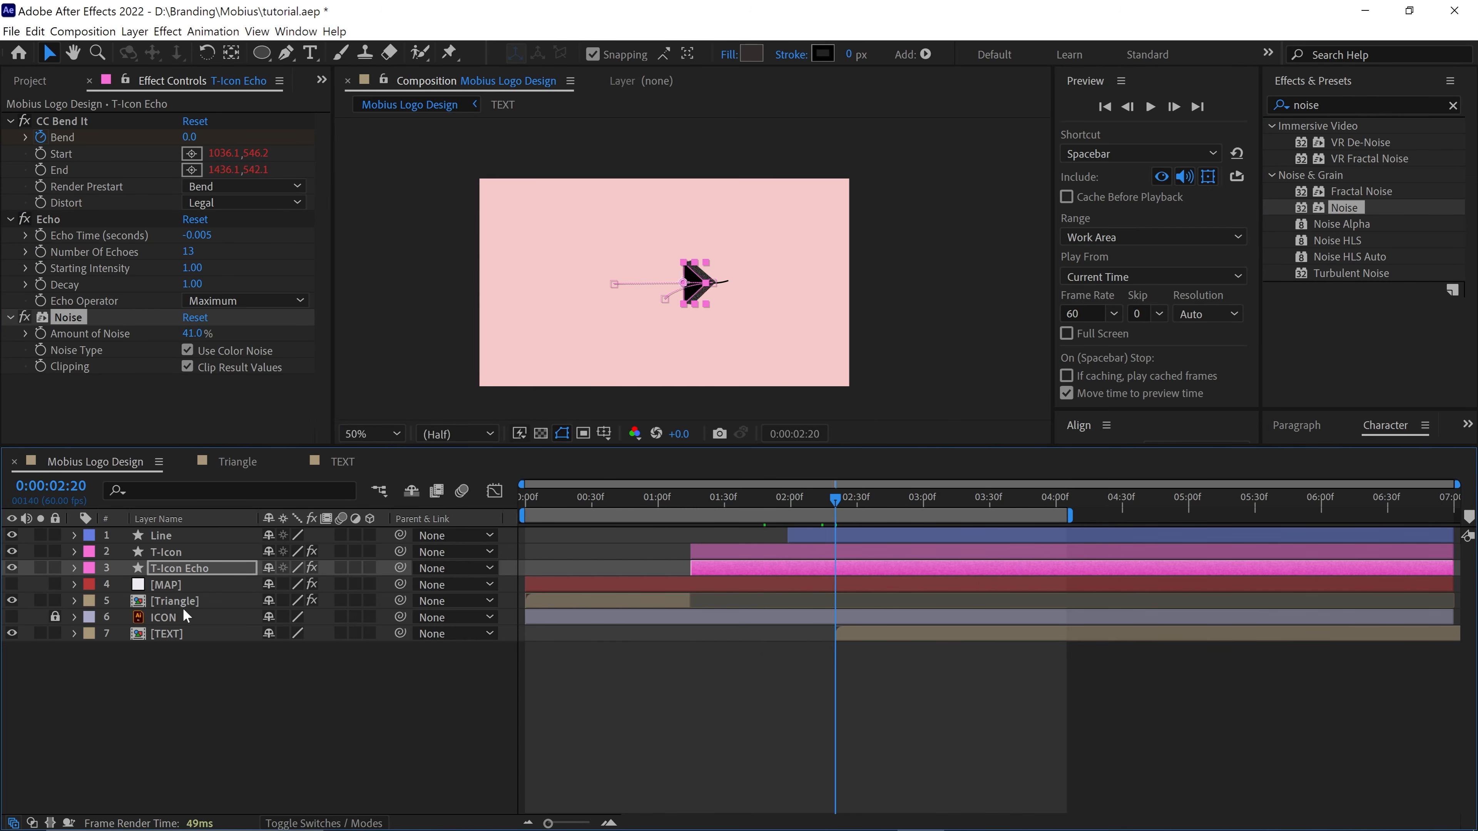
# Duplicate the TEXT composition layer and rename the lower copy TEXT Echo
pyautogui.click(188, 634)
pyautogui.hotkey('ctrl', 'd')
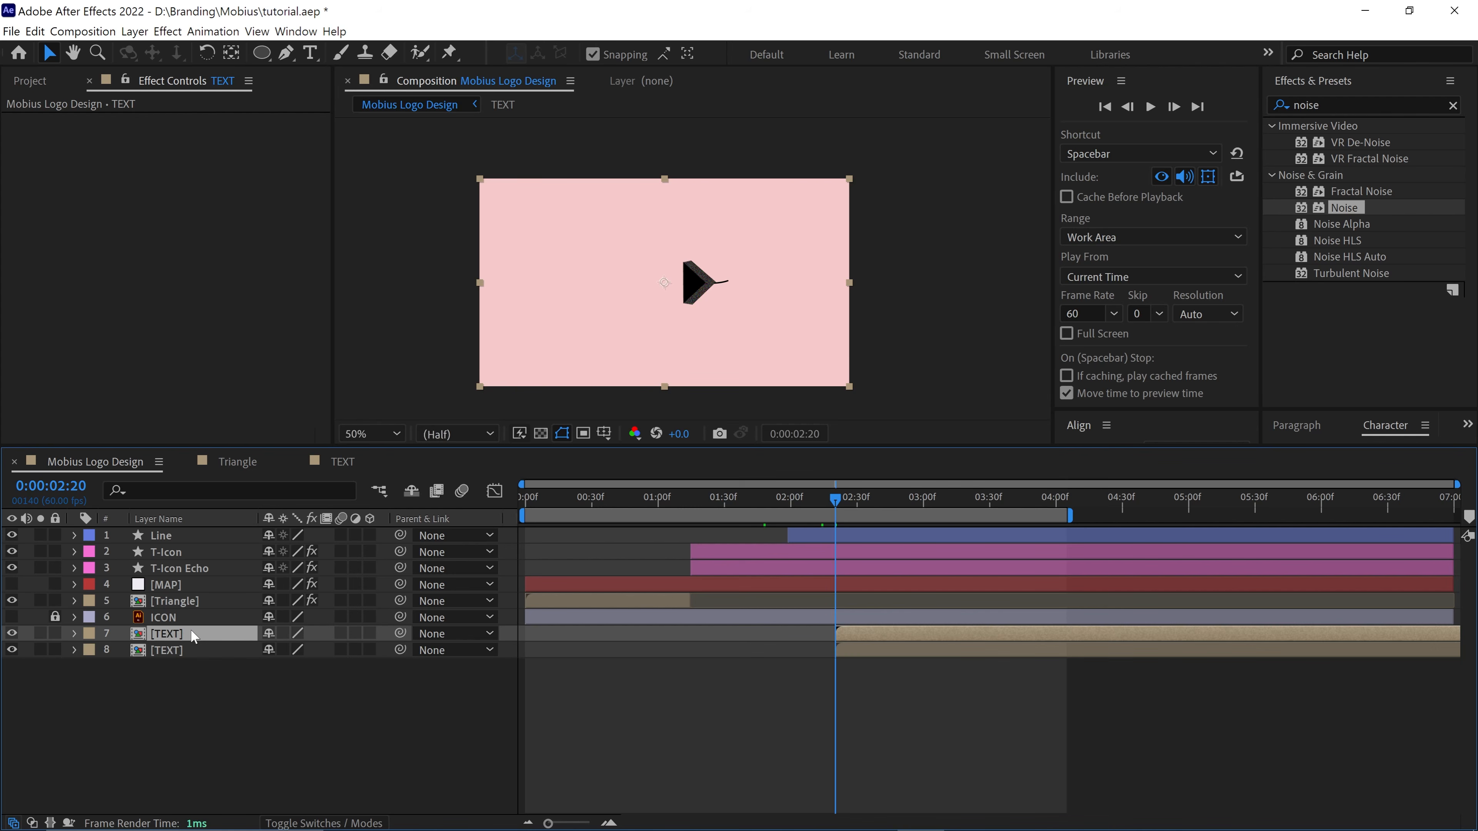
pyautogui.click(170, 645)
pyautogui.press('Return')
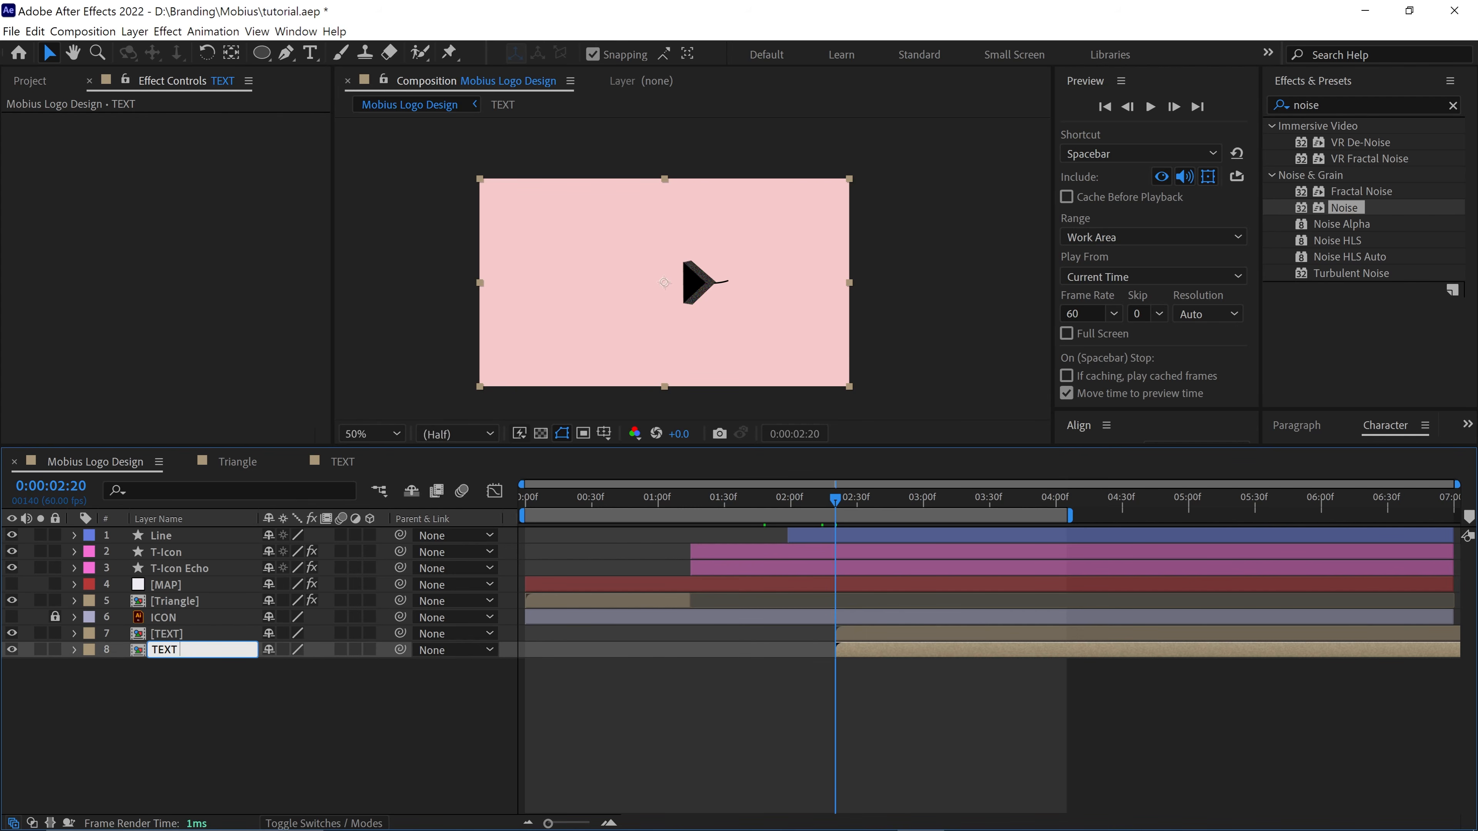
pyautogui.write('Echo')
pyautogui.press('Return')
# Copy the Echo and Noise effects from T-Icon Echo onto the TEXT Echo layer and preview the result
pyautogui.click(179, 568)
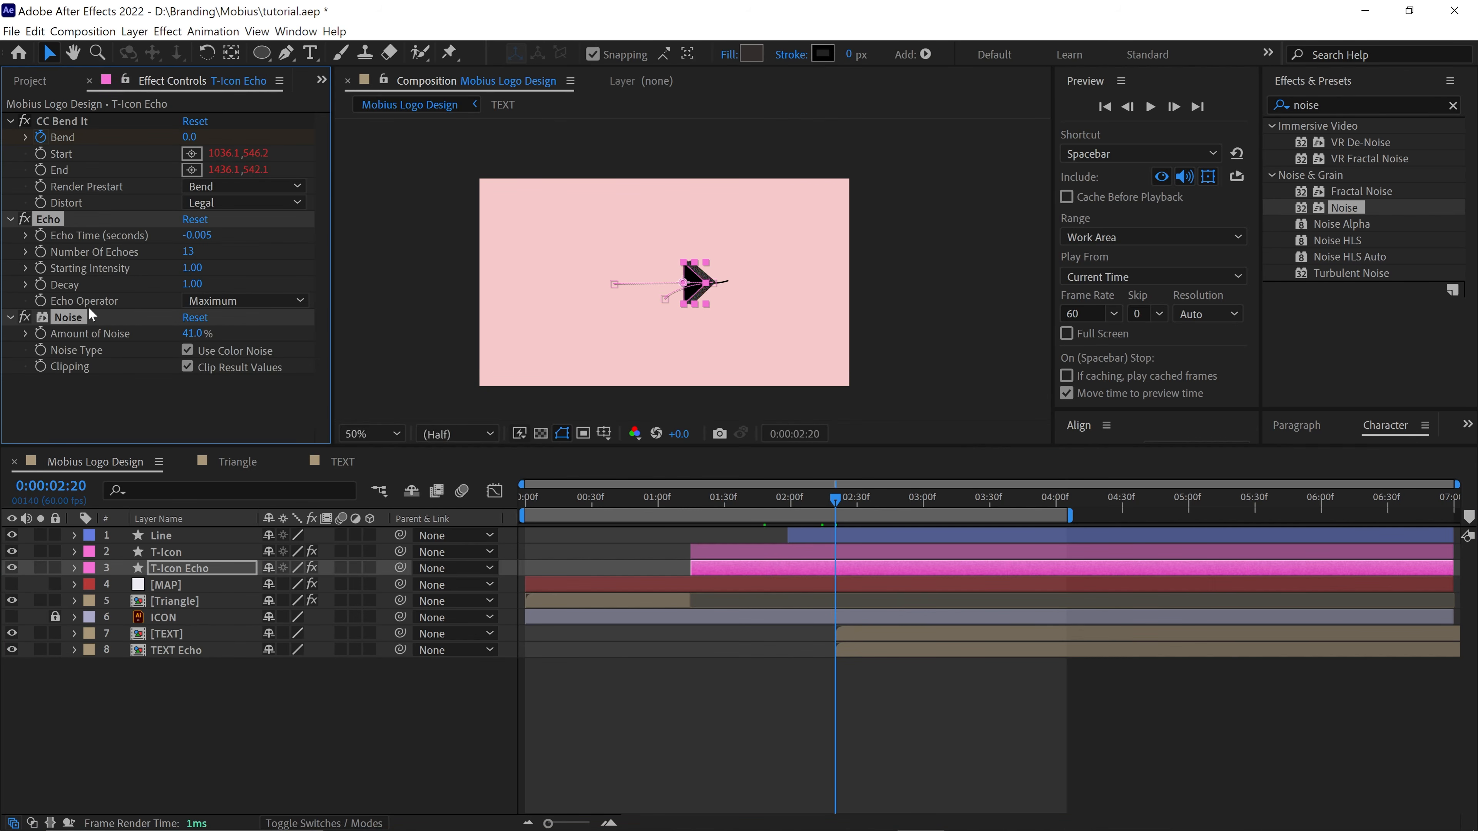
pyautogui.click(200, 651)
pyautogui.hotkey('ctrl', 'v')
pyautogui.press('space')
# Duplicate the TEXT Echo layer, keep the copy below the original and rename it TEXT Echo color
pyautogui.click(204, 651)
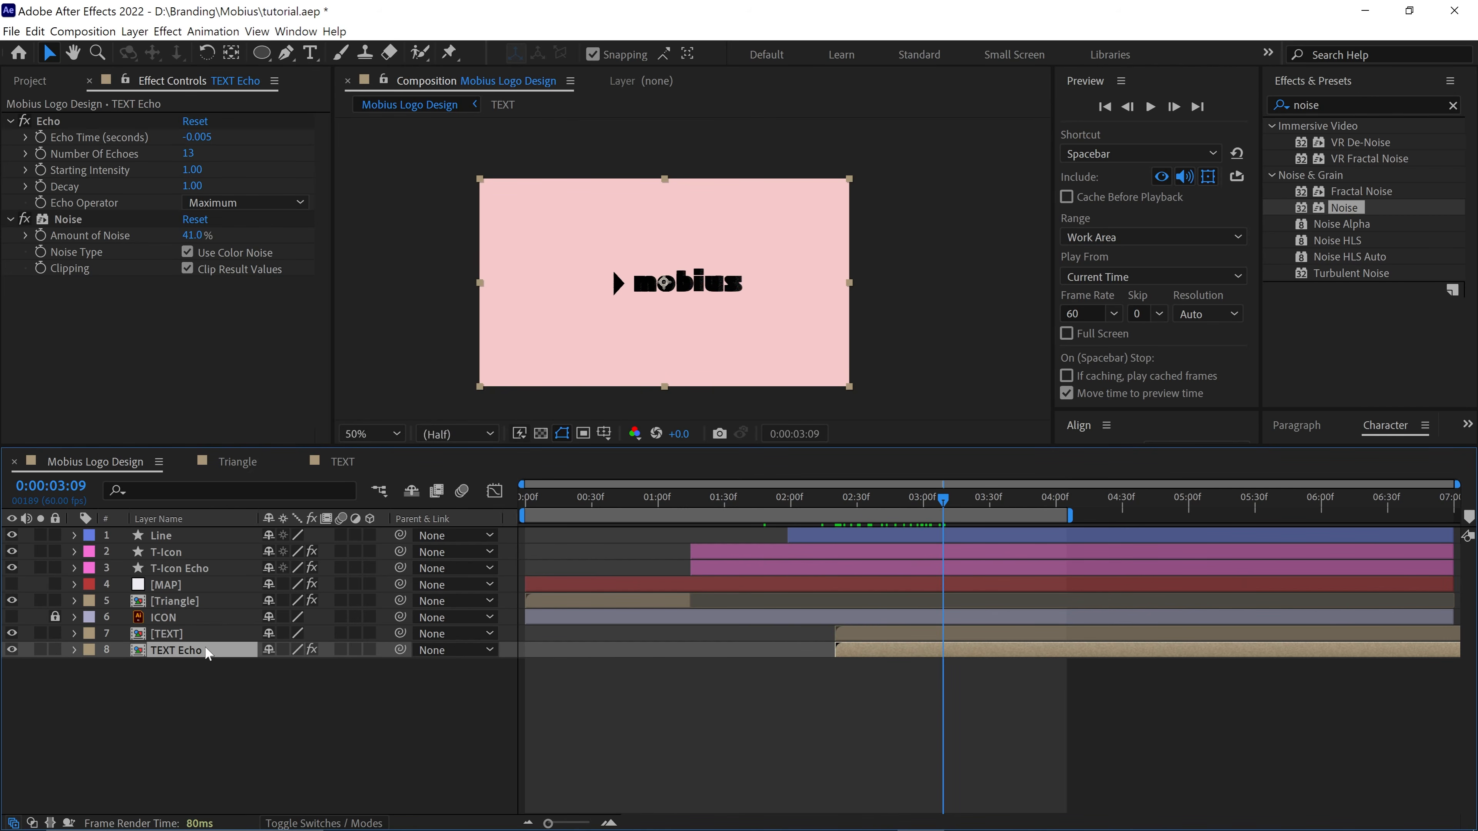
pyautogui.hotkey('ctrl', 'd')
pyautogui.moveTo(219, 657); pyautogui.dragTo(225, 678)
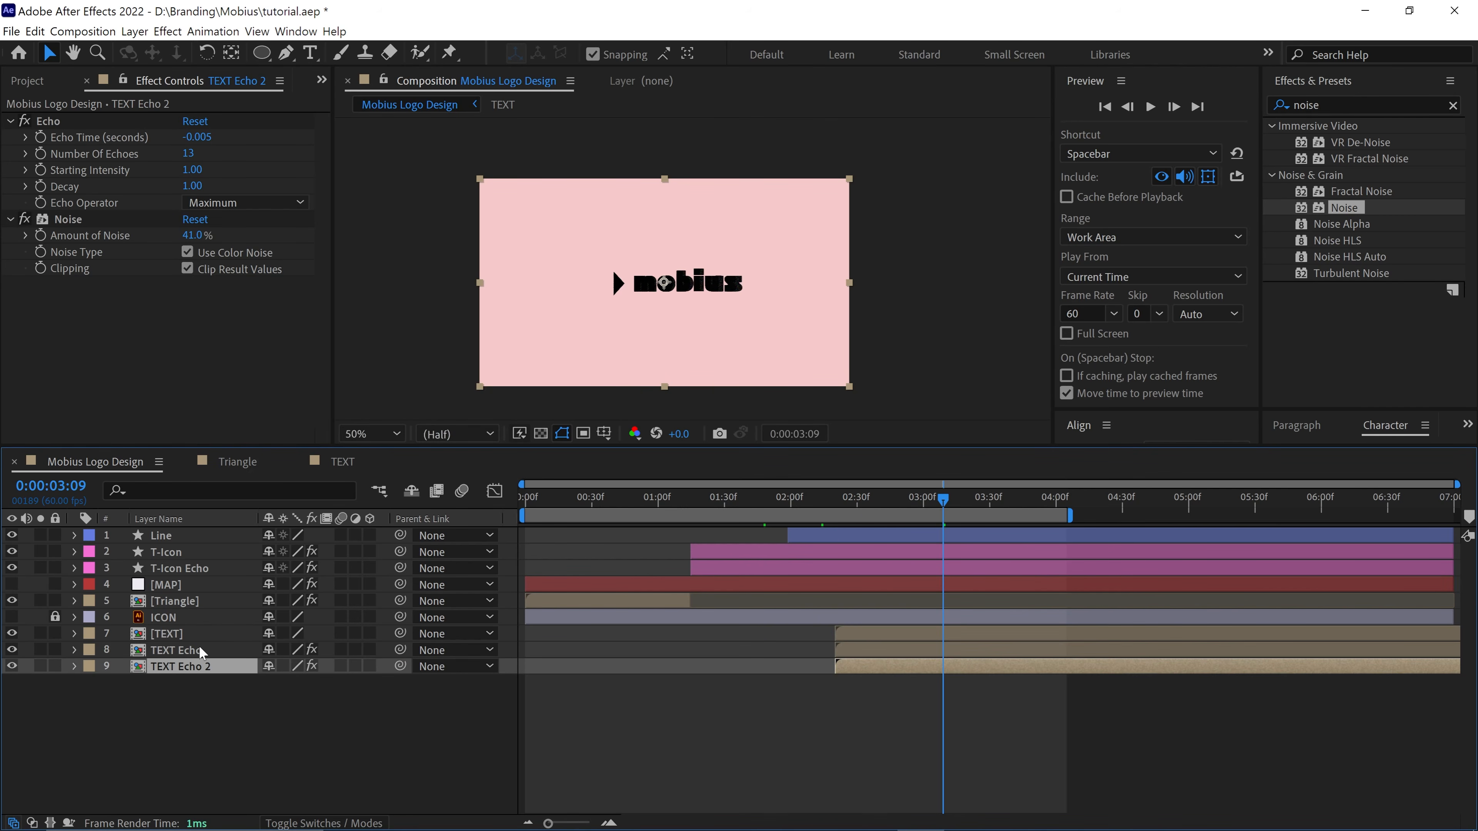
pyautogui.press('Return')
pyautogui.write('color')
pyautogui.press('Return')
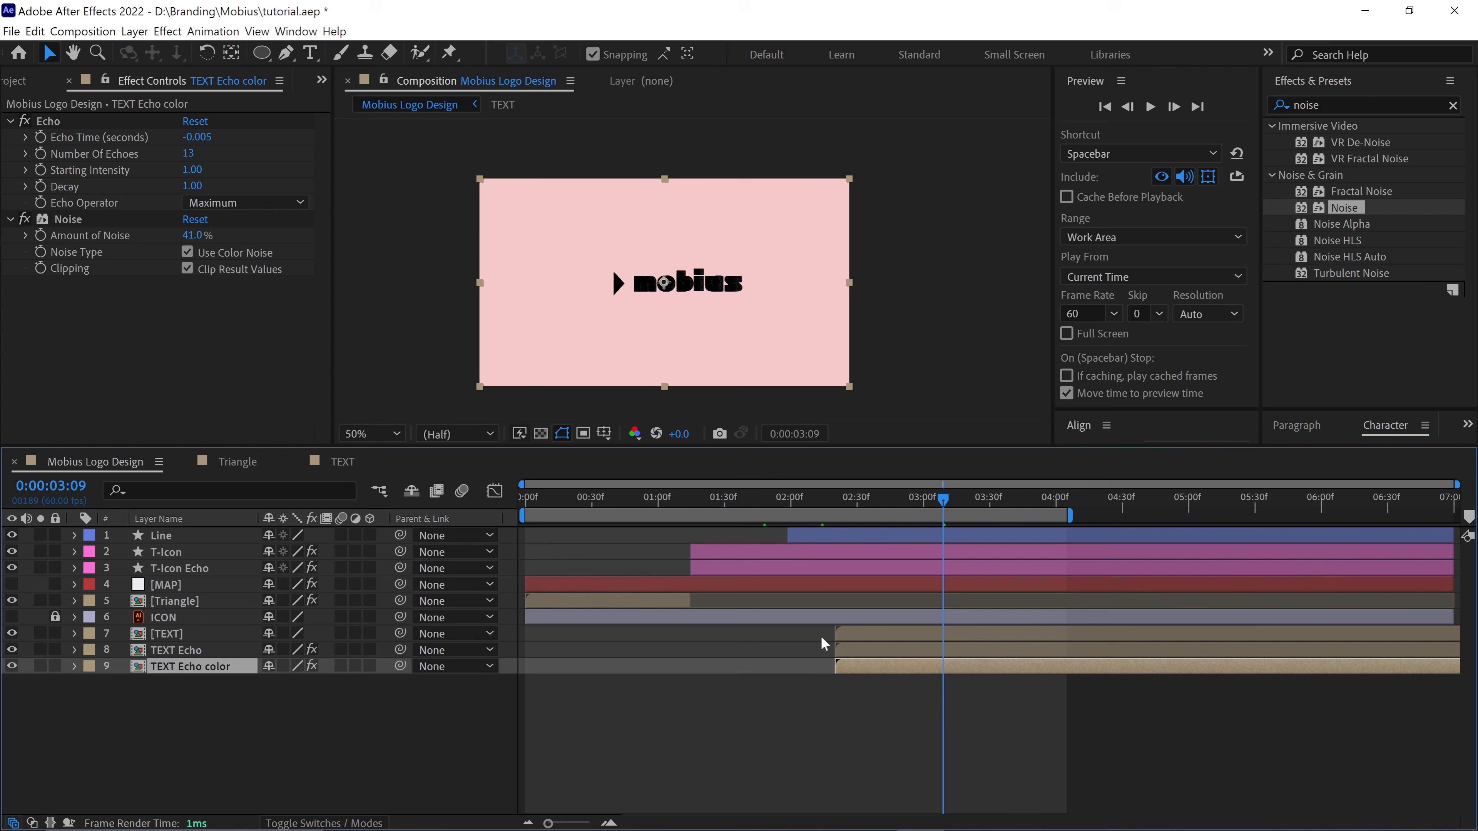
# Start the TEXT Echo color layer at 0:00:02:21 and give it a magenta Fill effect placed above Echo
pyautogui.click(839, 500)
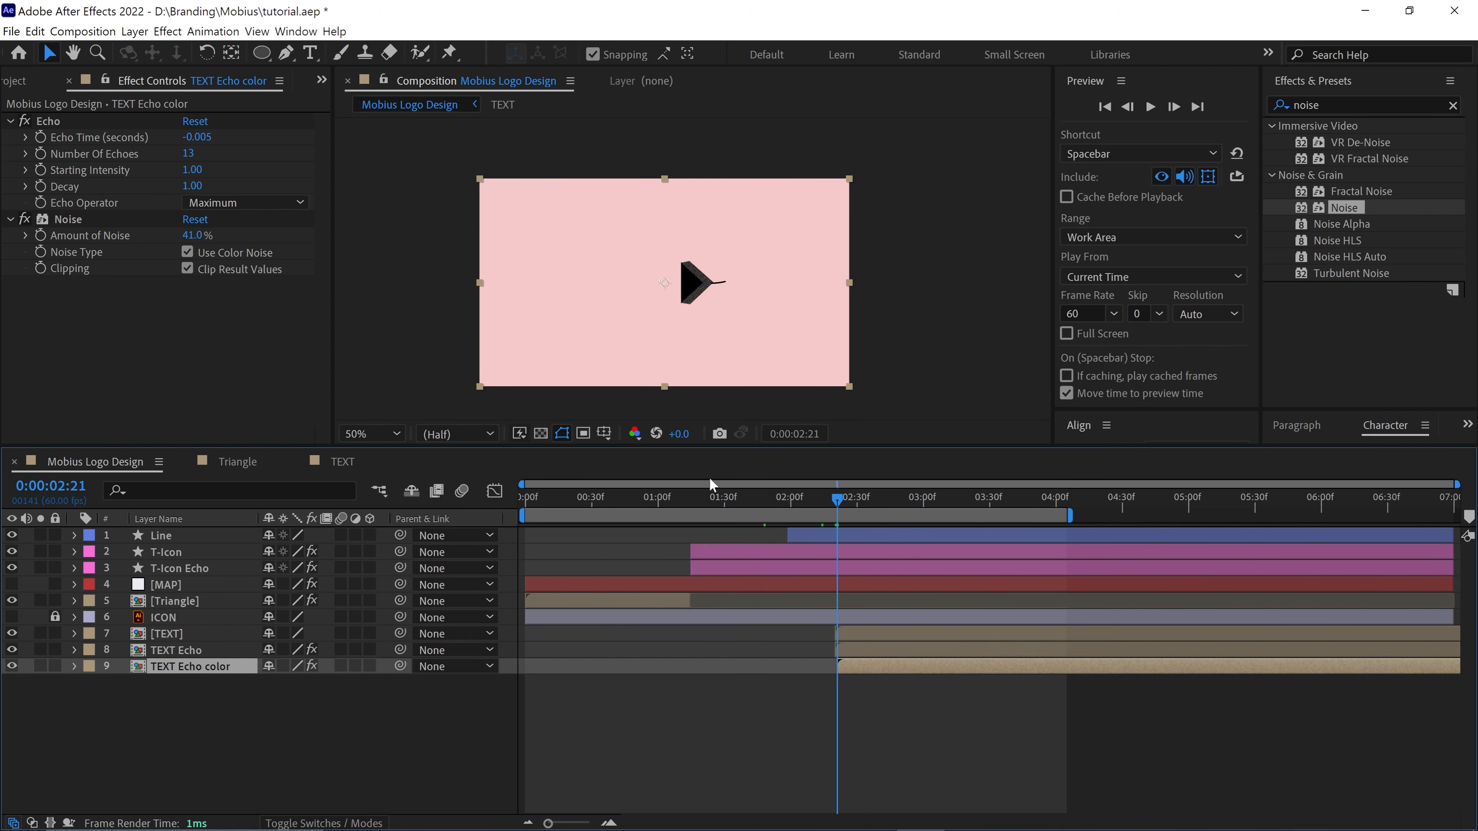
pyautogui.moveTo(876, 500); pyautogui.dragTo(888, 508)
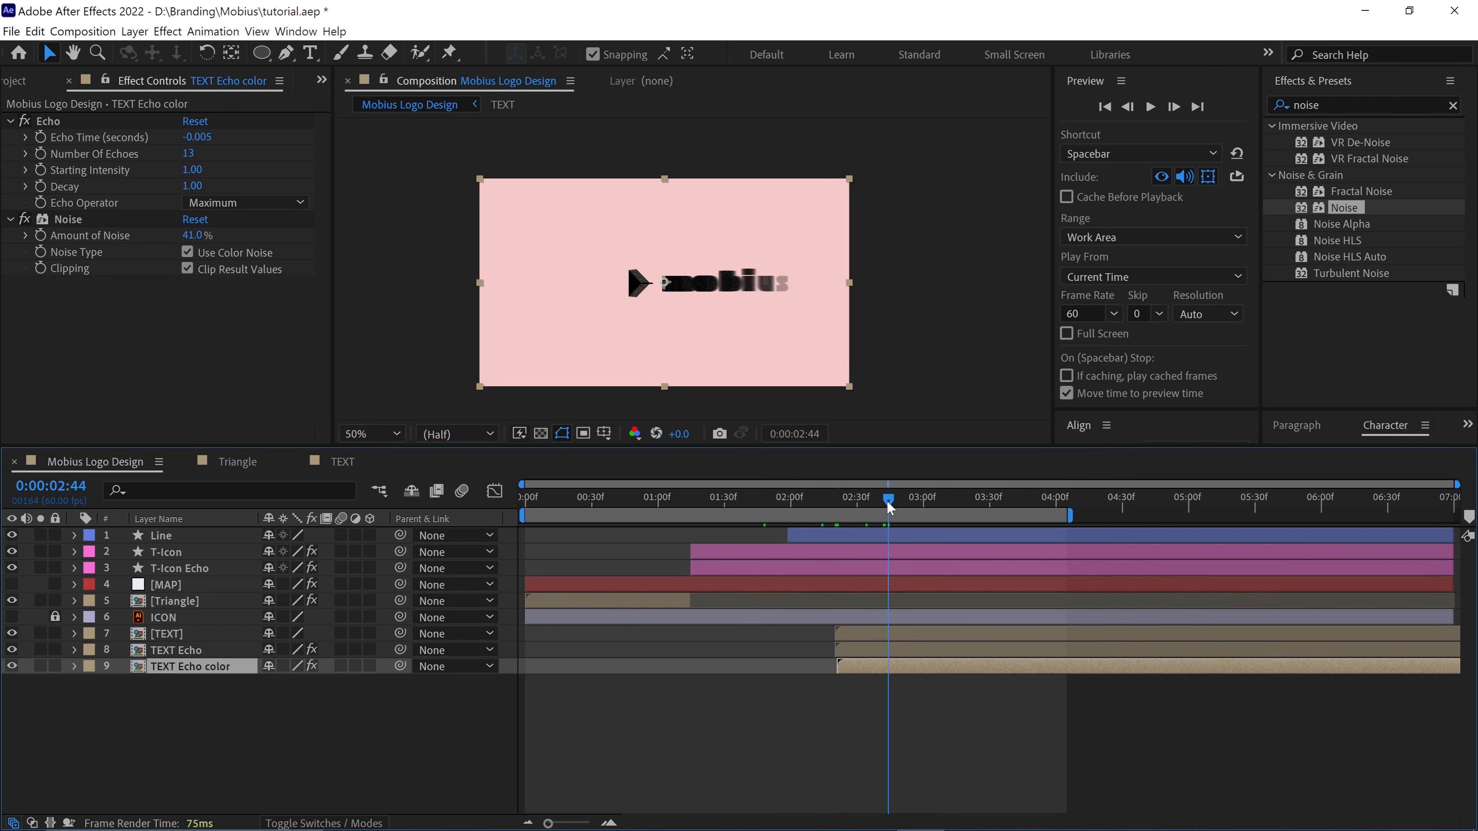
pyautogui.click(167, 31)
pyautogui.moveTo(233, 287)
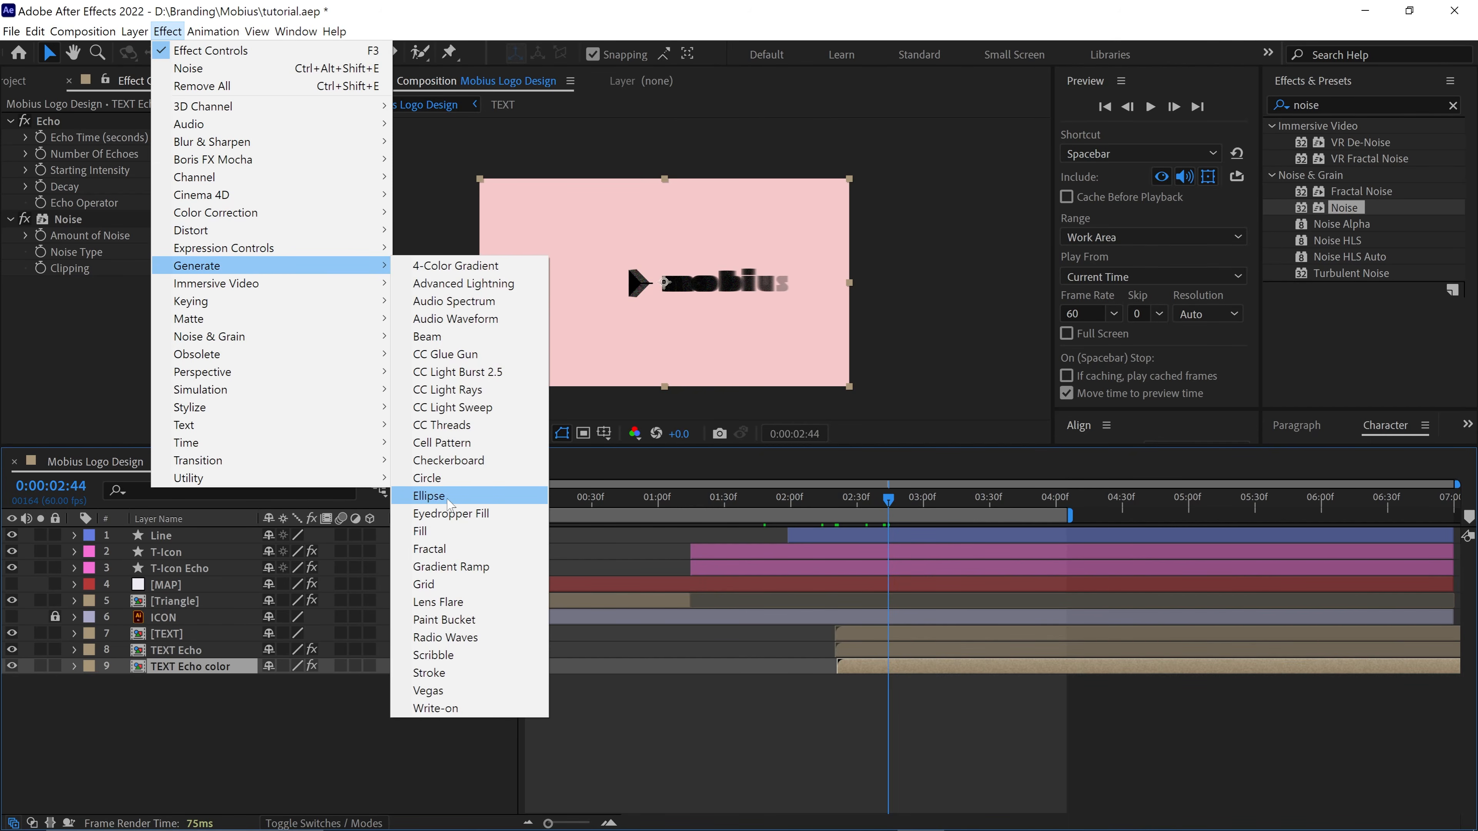
pyautogui.click(454, 540)
pyautogui.click(191, 334)
pyautogui.click(1260, 343)
pyautogui.click(1413, 290)
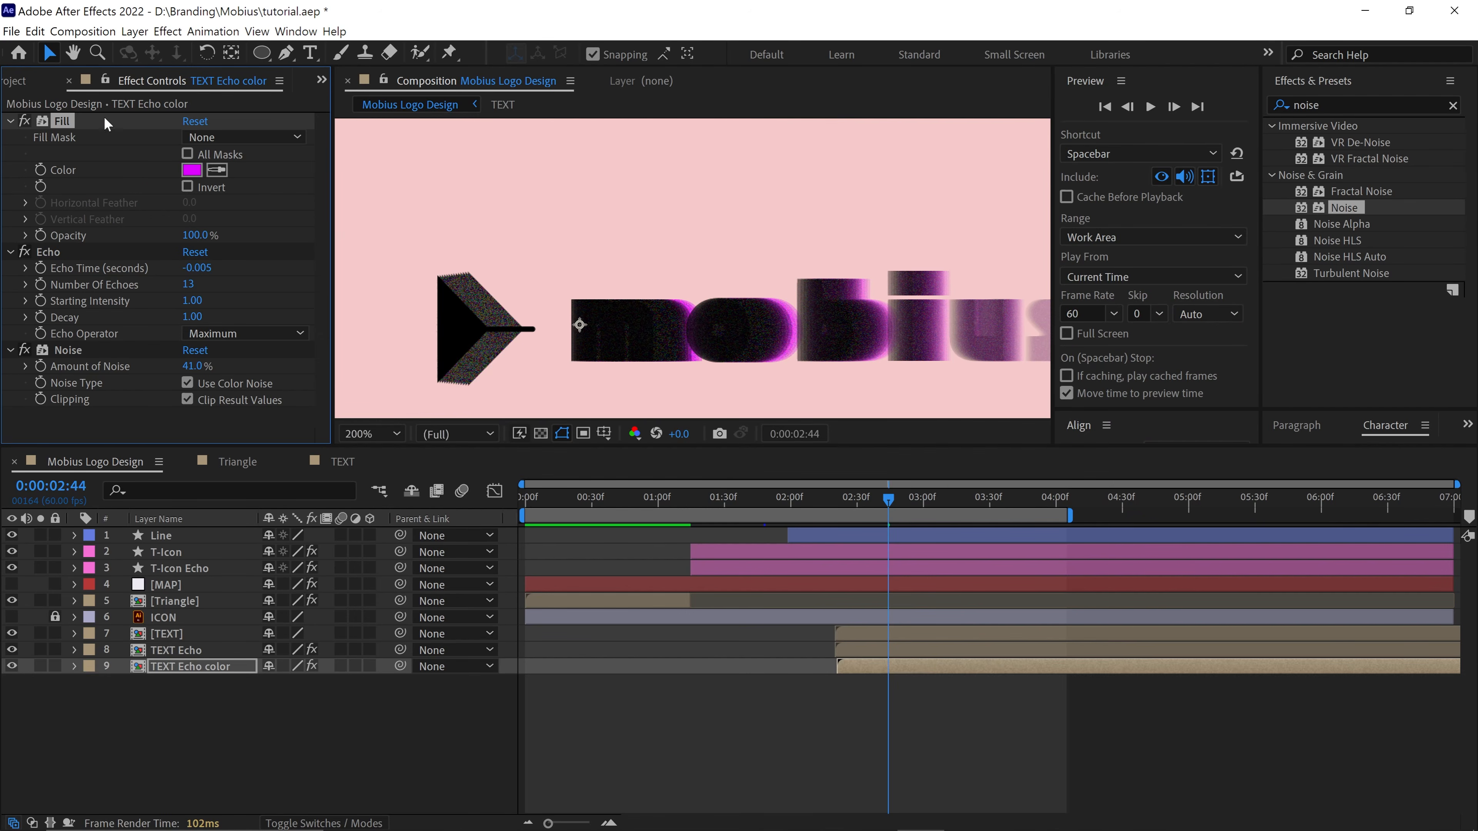
# Set the end of the Mobius Logo Design work area at about 0:00:04:30 and preview the animation
pyautogui.moveTo(889, 501); pyautogui.dragTo(1113, 548)
pyautogui.moveTo(1114, 548); pyautogui.dragTo(1122, 549)
pyautogui.press('n')
pyautogui.press('space')
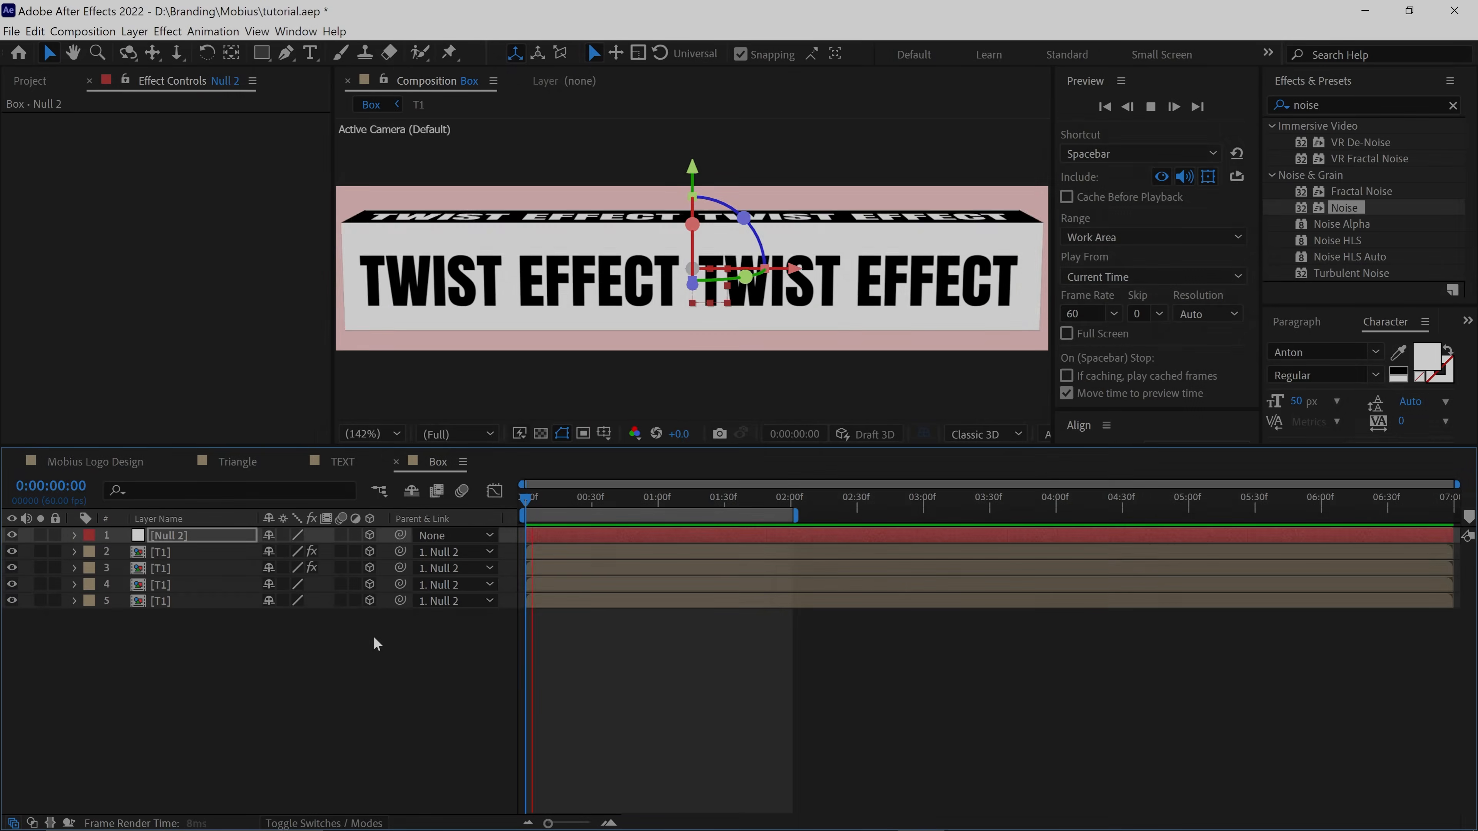
# Pre-compose all layers of the Box composition, including the null, into a new composition named Box Rotation with all attributes moved
pyautogui.press('space')
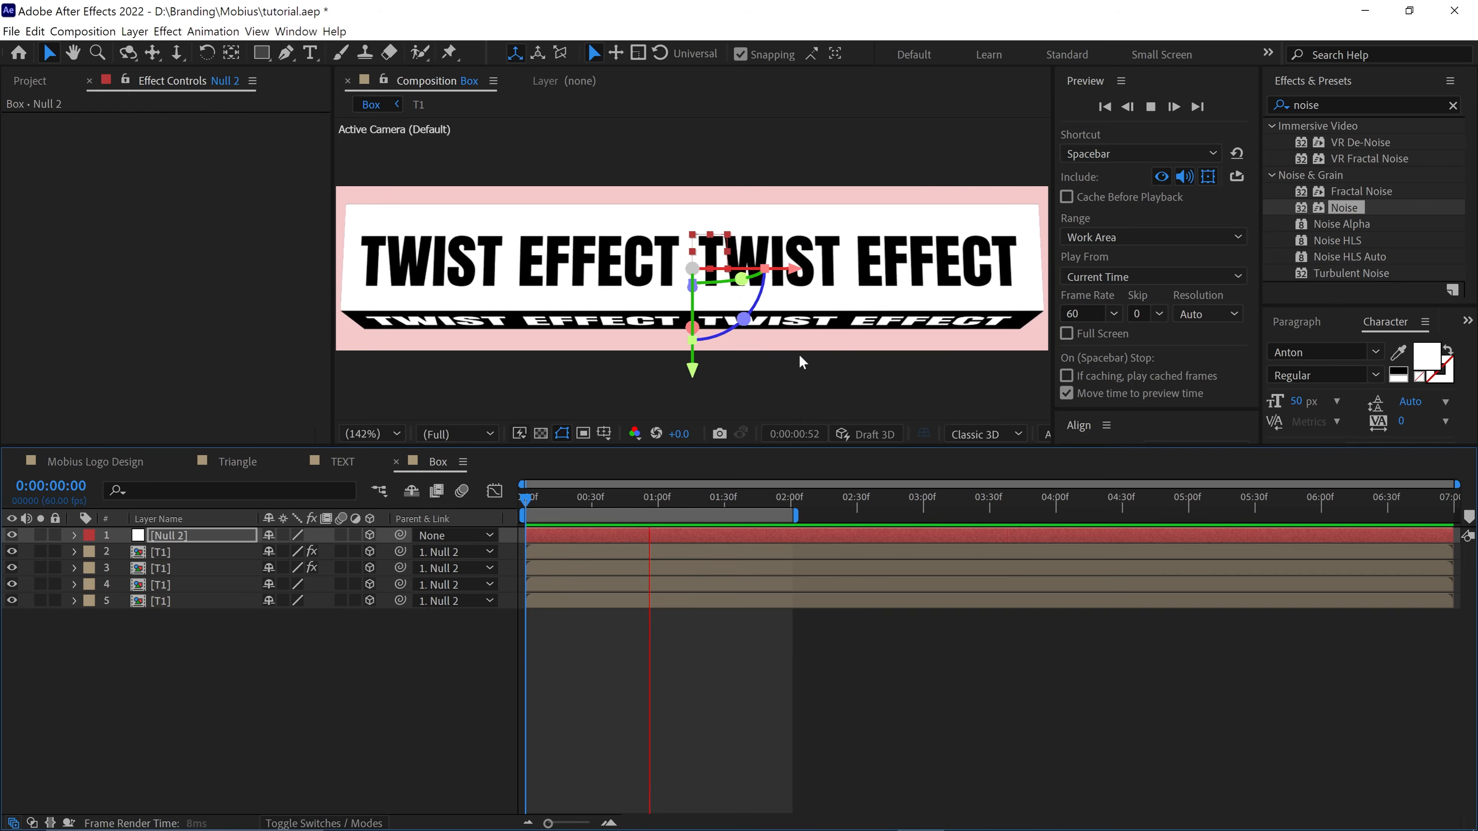
pyautogui.moveTo(804, 448); pyautogui.dragTo(804, 499)
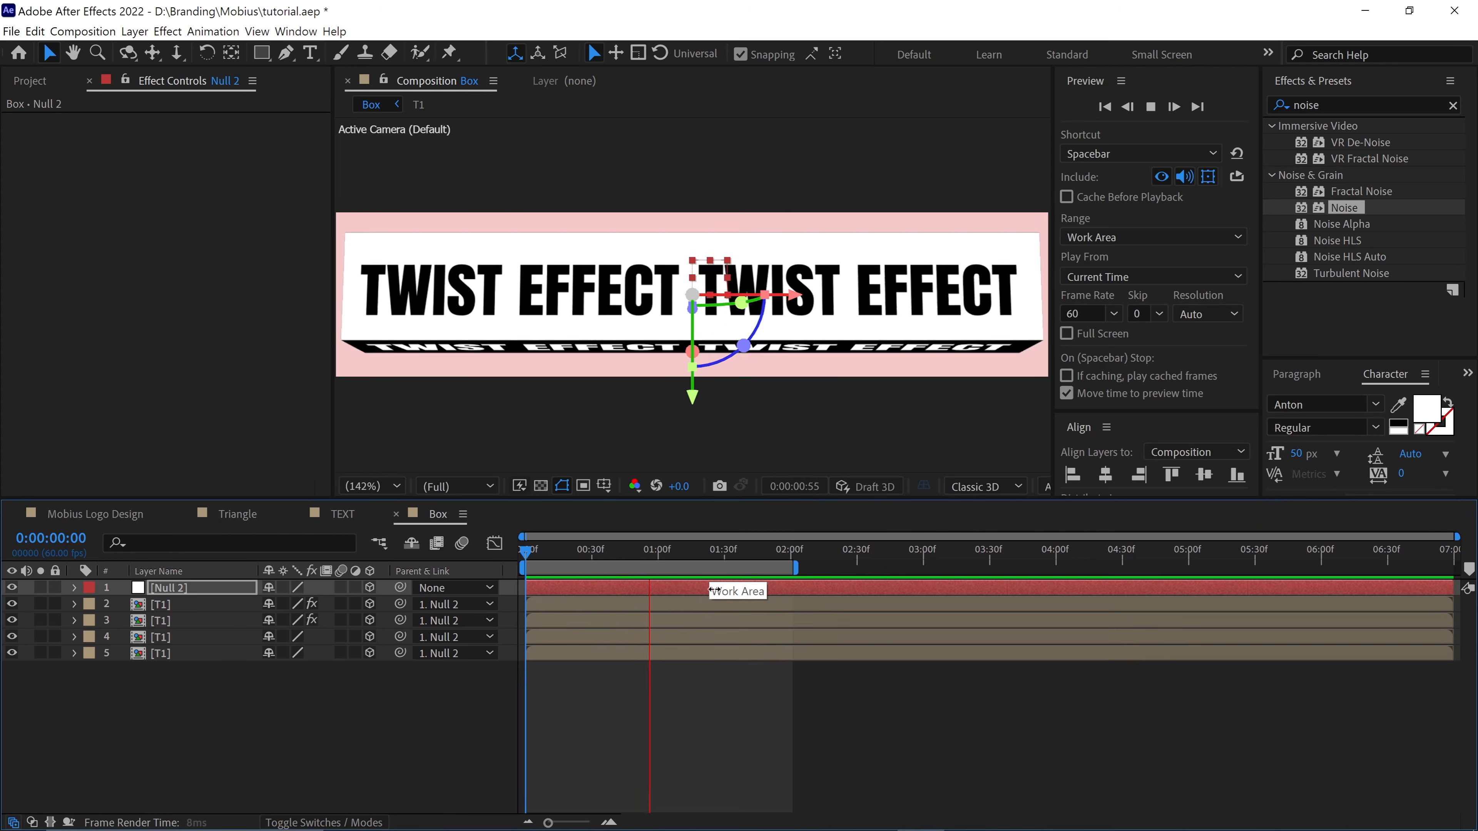
pyautogui.press('space')
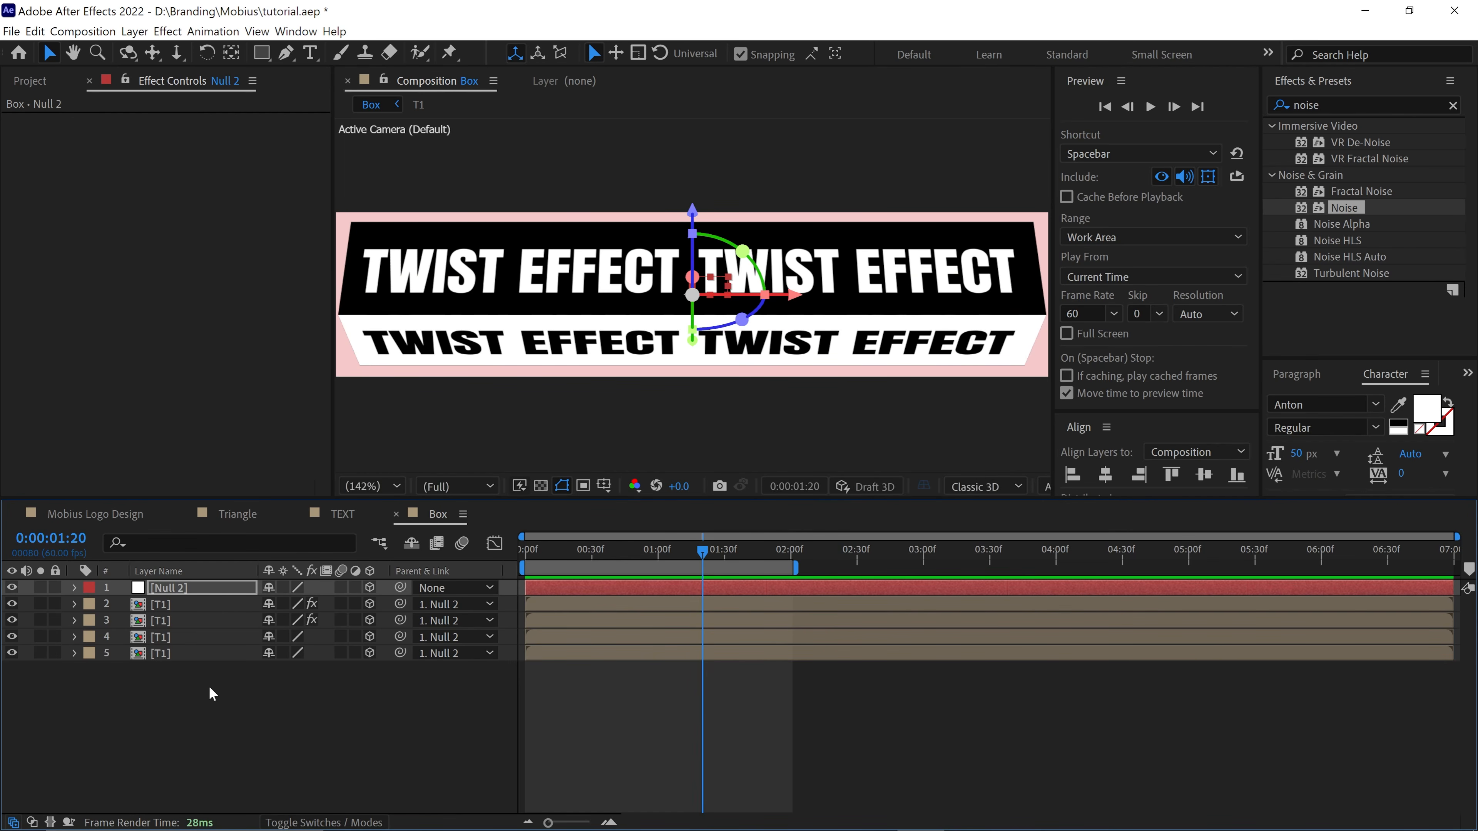
pyautogui.moveTo(193, 705); pyautogui.dragTo(189, 589)
pyautogui.rightClick(189, 590)
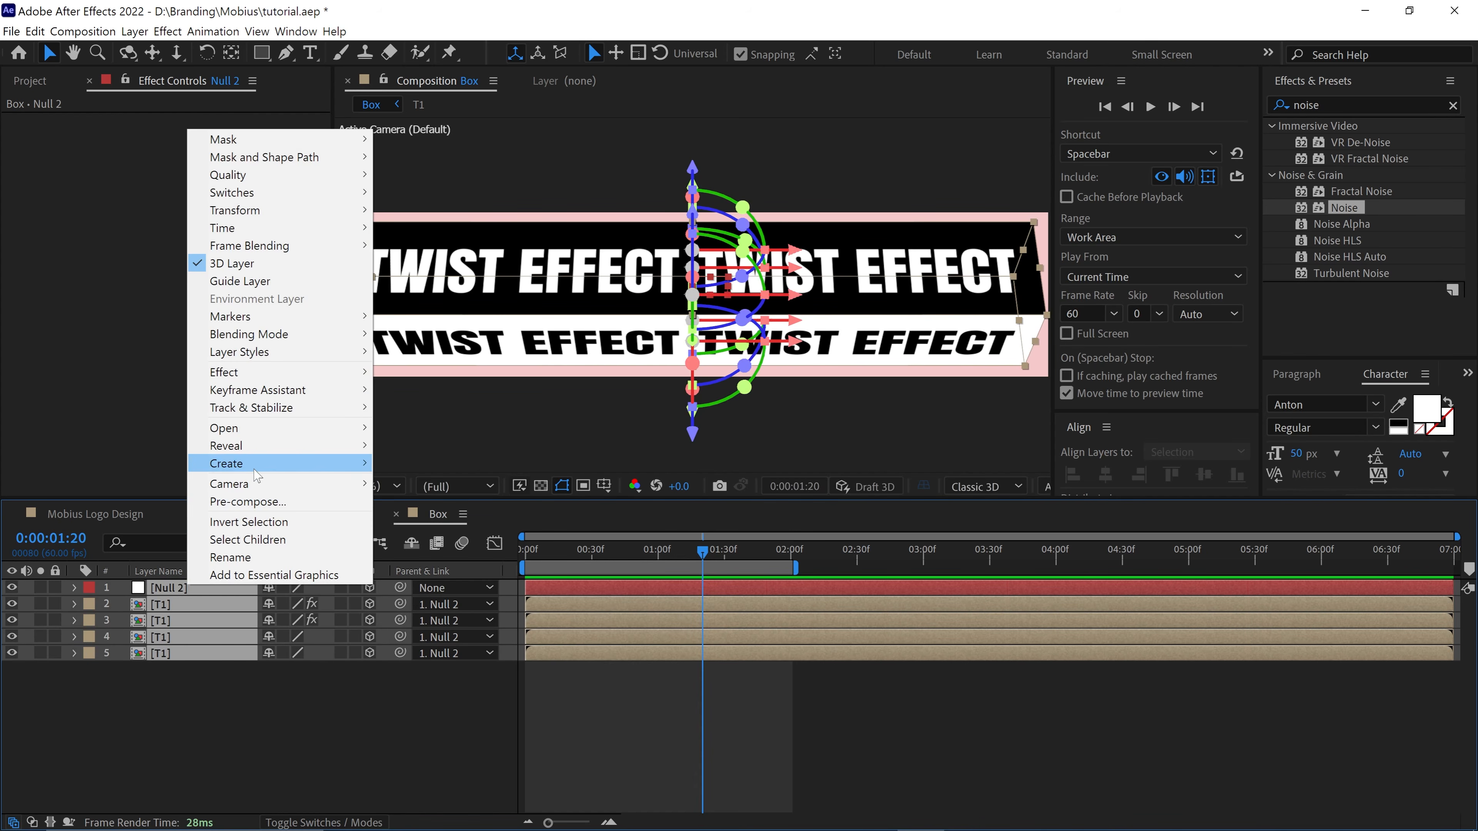
pyautogui.click(248, 501)
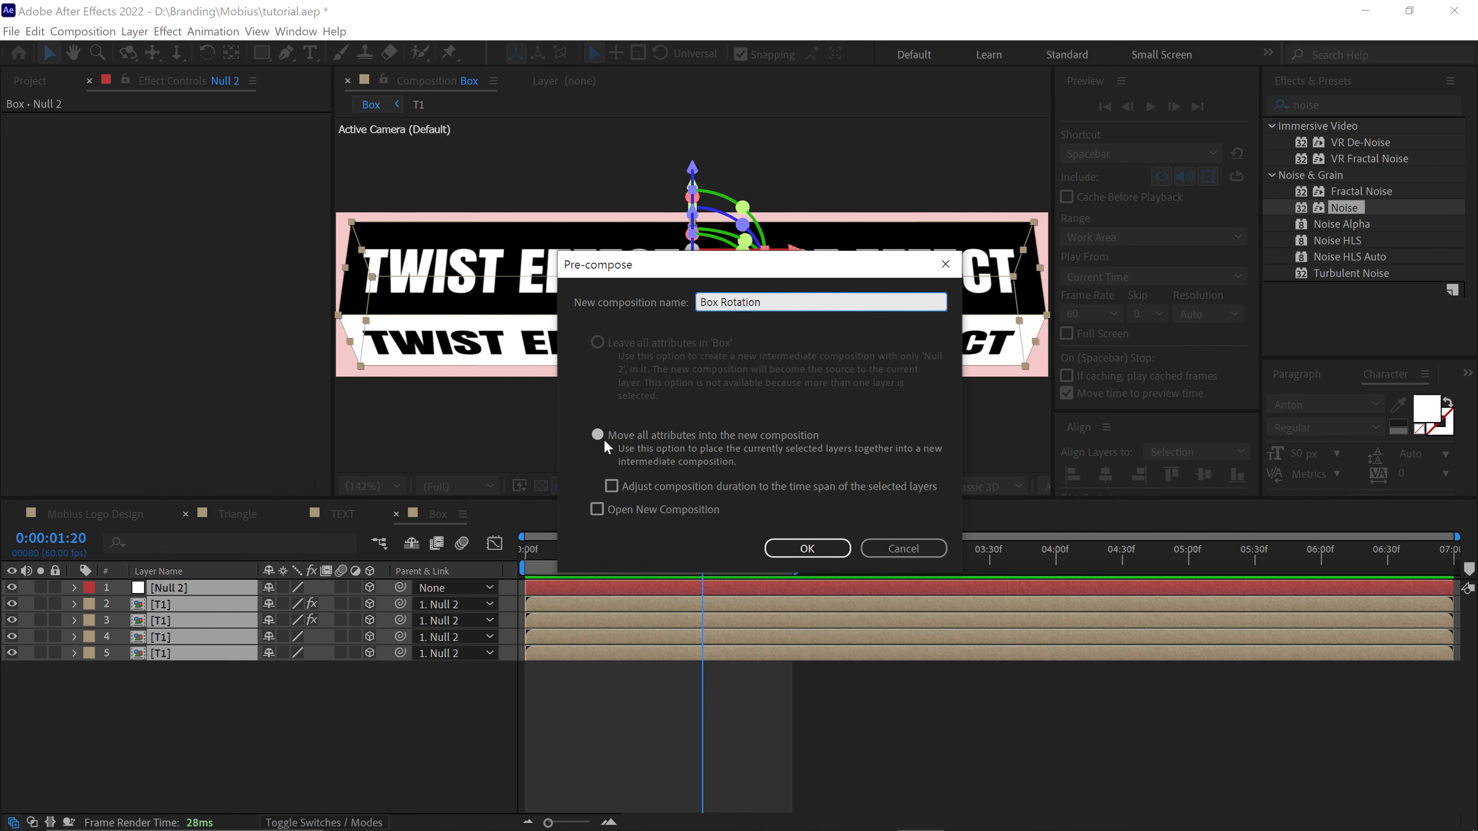
pyautogui.click(809, 550)
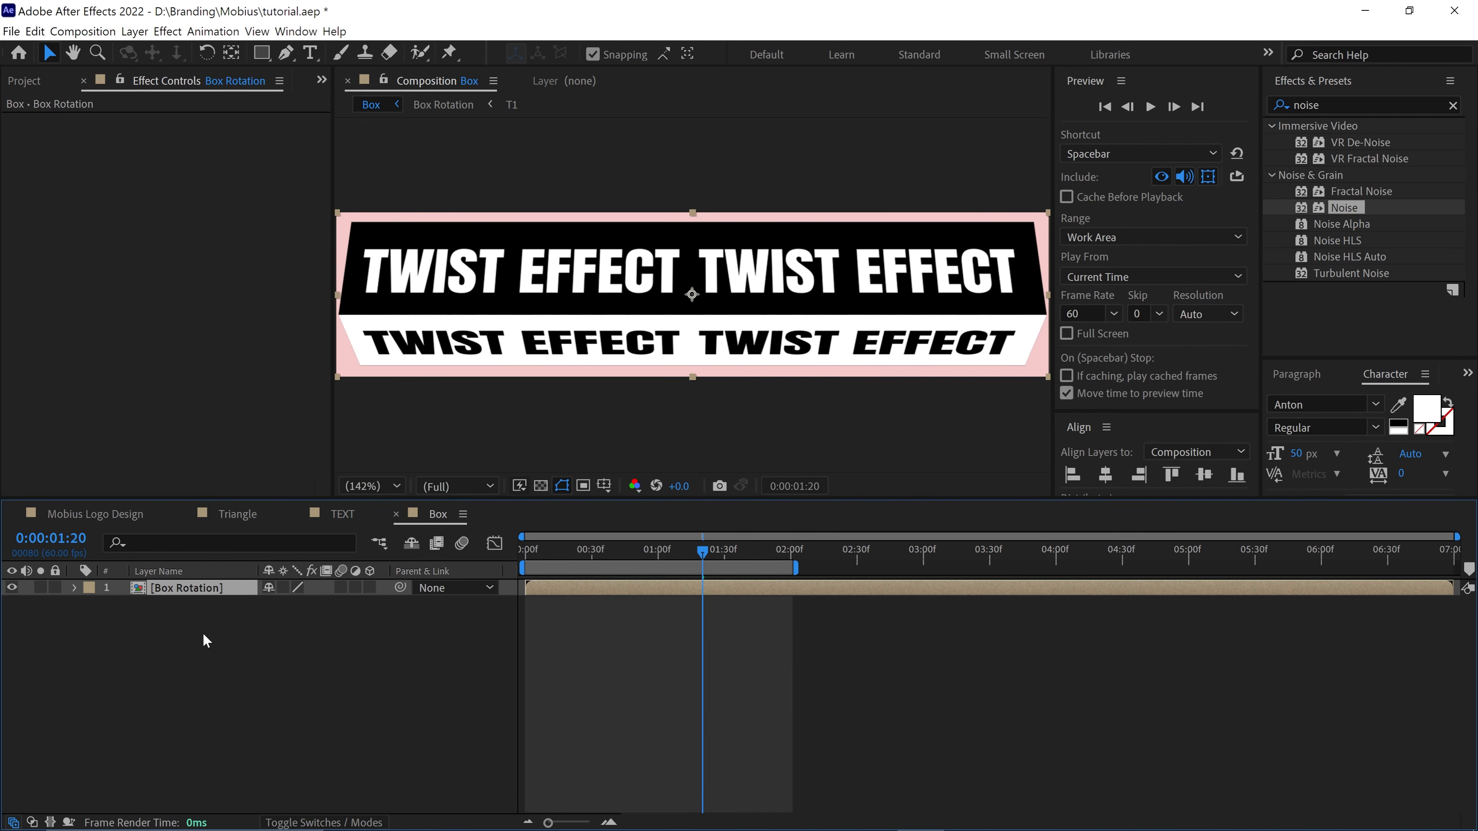
# Create a 1300 x 300 px solid named Ramp above the Box Rotation layer
pyautogui.rightClick(228, 641)
pyautogui.moveTo(269, 649)
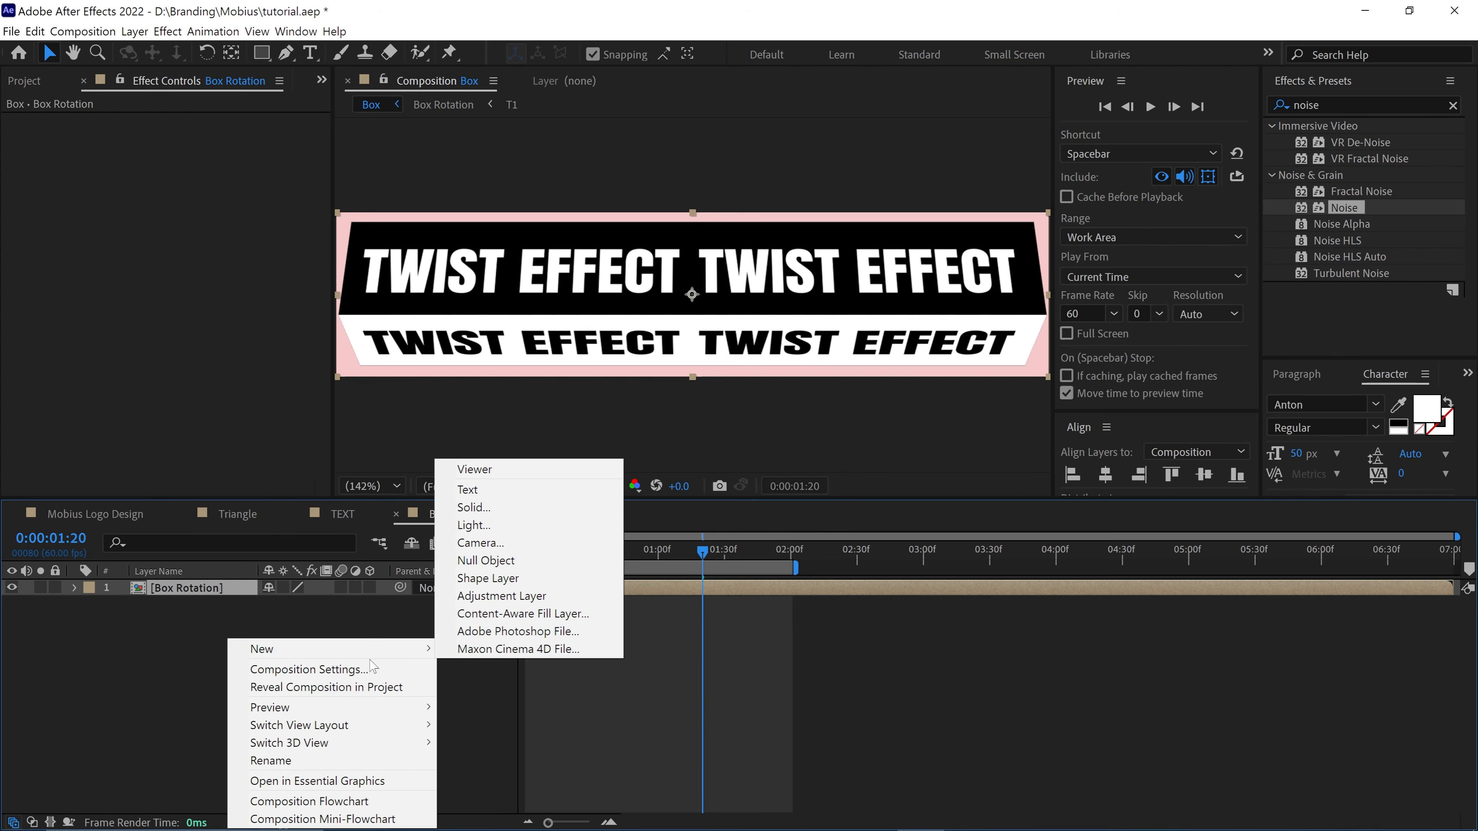
pyautogui.click(505, 507)
pyautogui.write('Ramp')
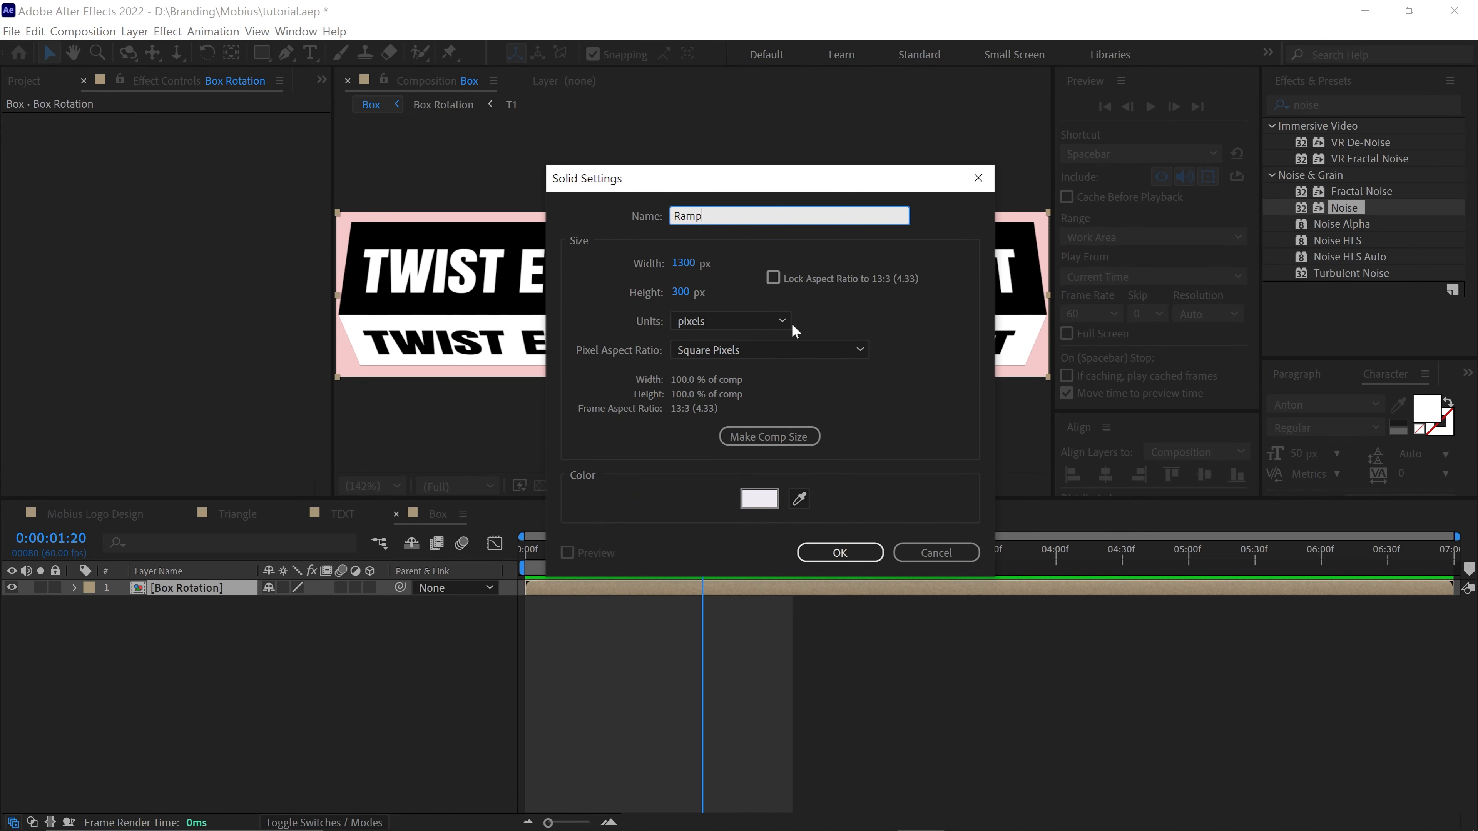
pyautogui.click(838, 559)
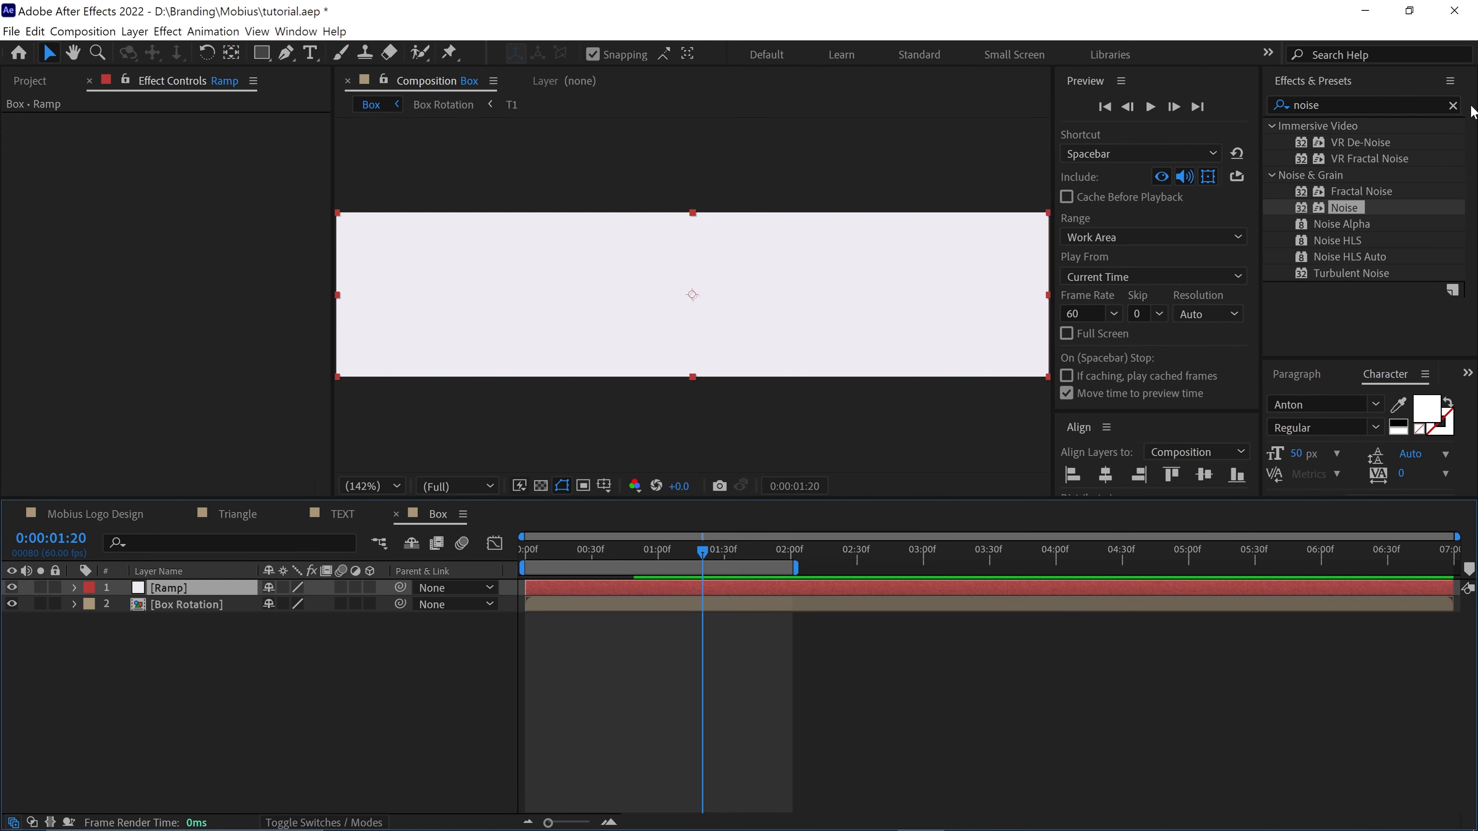
# Apply Gradient Ramp to the Ramp solid and run it horizontally from white at the solid's left edge to black at its right edge
pyautogui.moveTo(1369, 103); pyautogui.dragTo(1246, 132)
pyautogui.write('ramp')
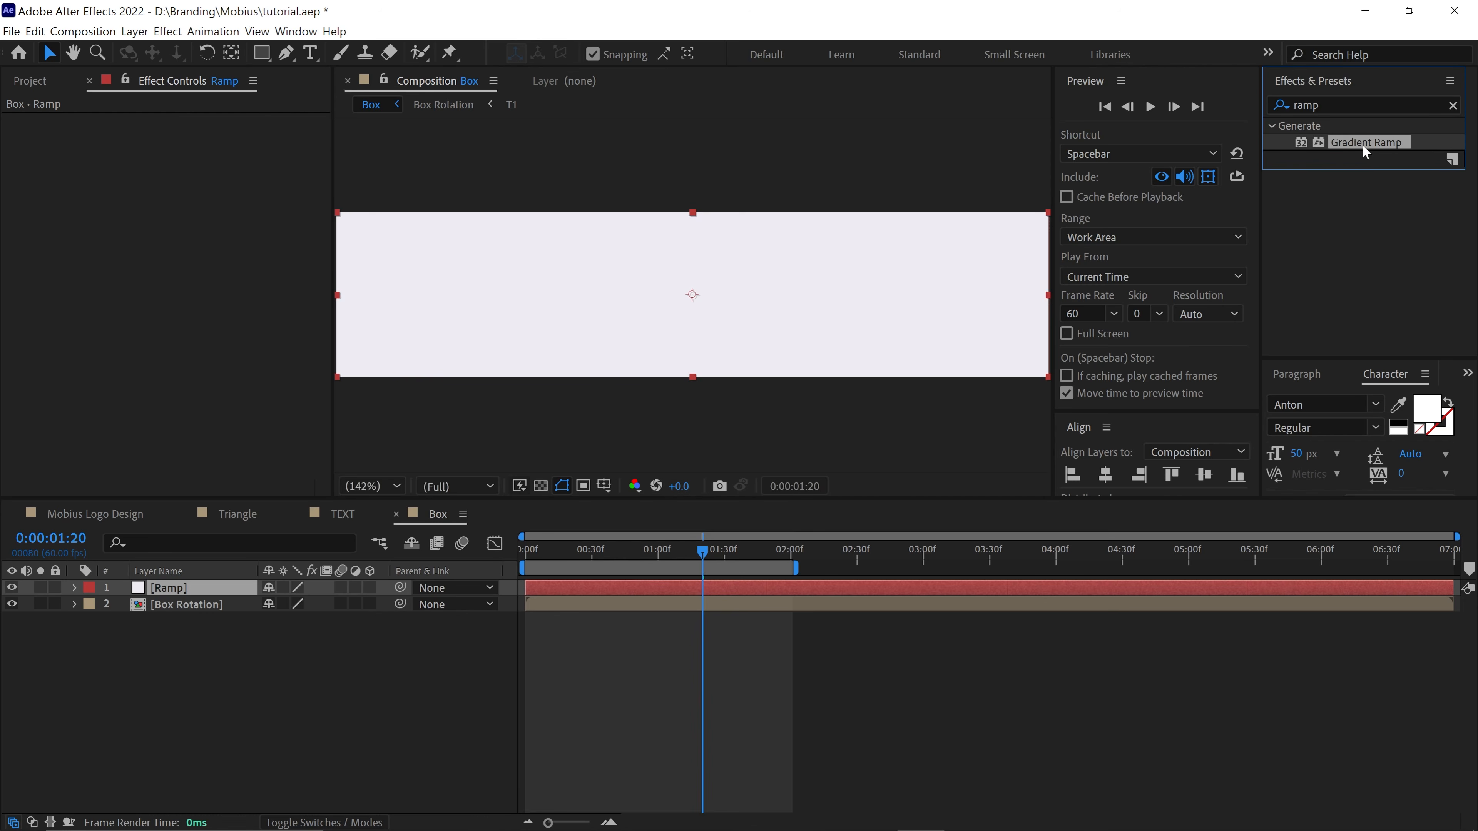
pyautogui.moveTo(1363, 144); pyautogui.dragTo(217, 587)
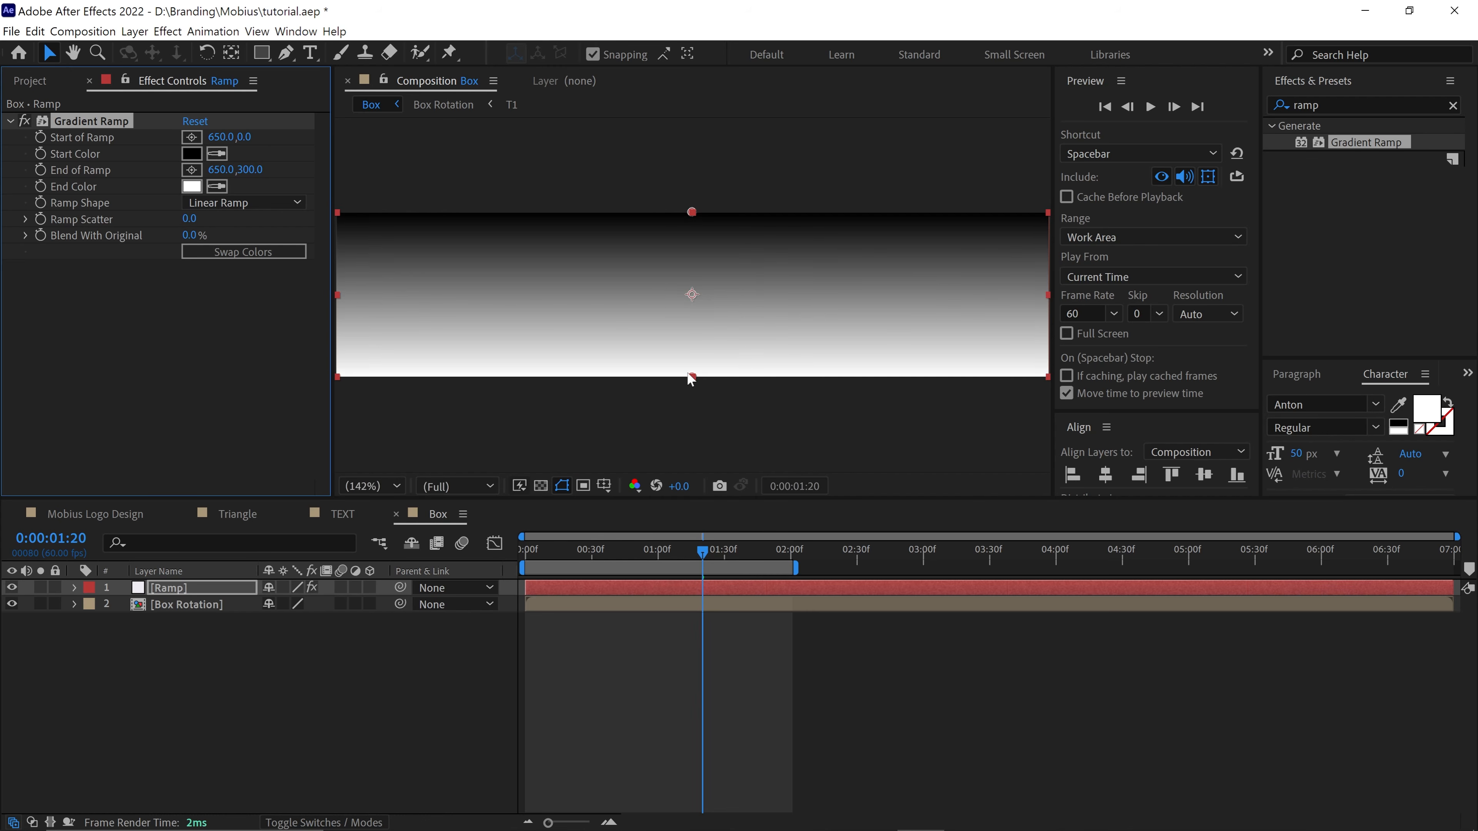
pyautogui.moveTo(692, 377); pyautogui.dragTo(335, 302)
pyautogui.moveTo(689, 213); pyautogui.dragTo(1047, 294)
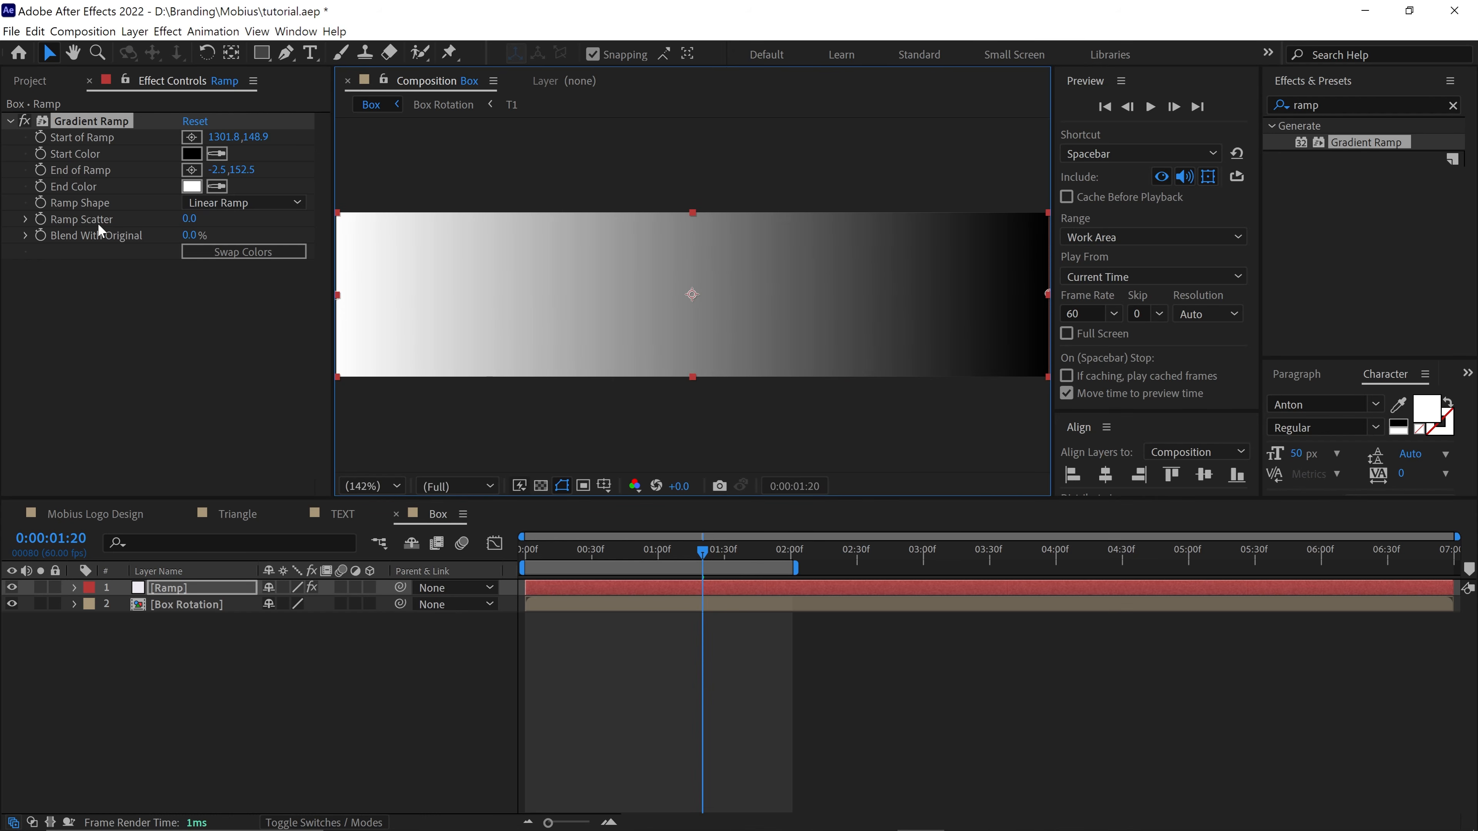
# Widen the gradient to Start of Ramp 1635.8, 148.9 and End of Ramp -198.5, 152.5, and hide the Ramp layer
pyautogui.moveTo(221, 174); pyautogui.dragTo(37, 177)
pyautogui.moveTo(227, 144); pyautogui.dragTo(577, 173)
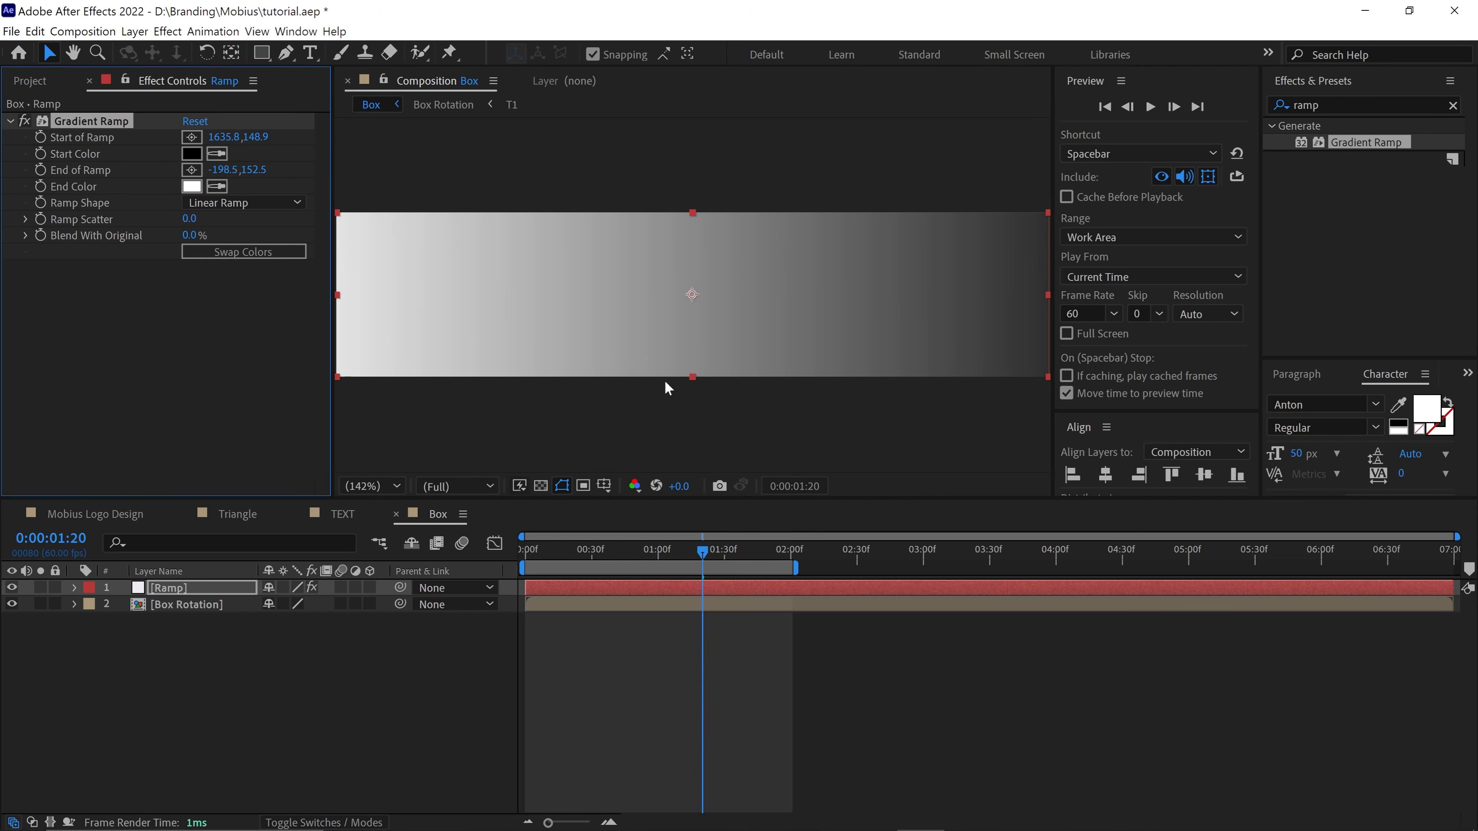
pyautogui.click(11, 588)
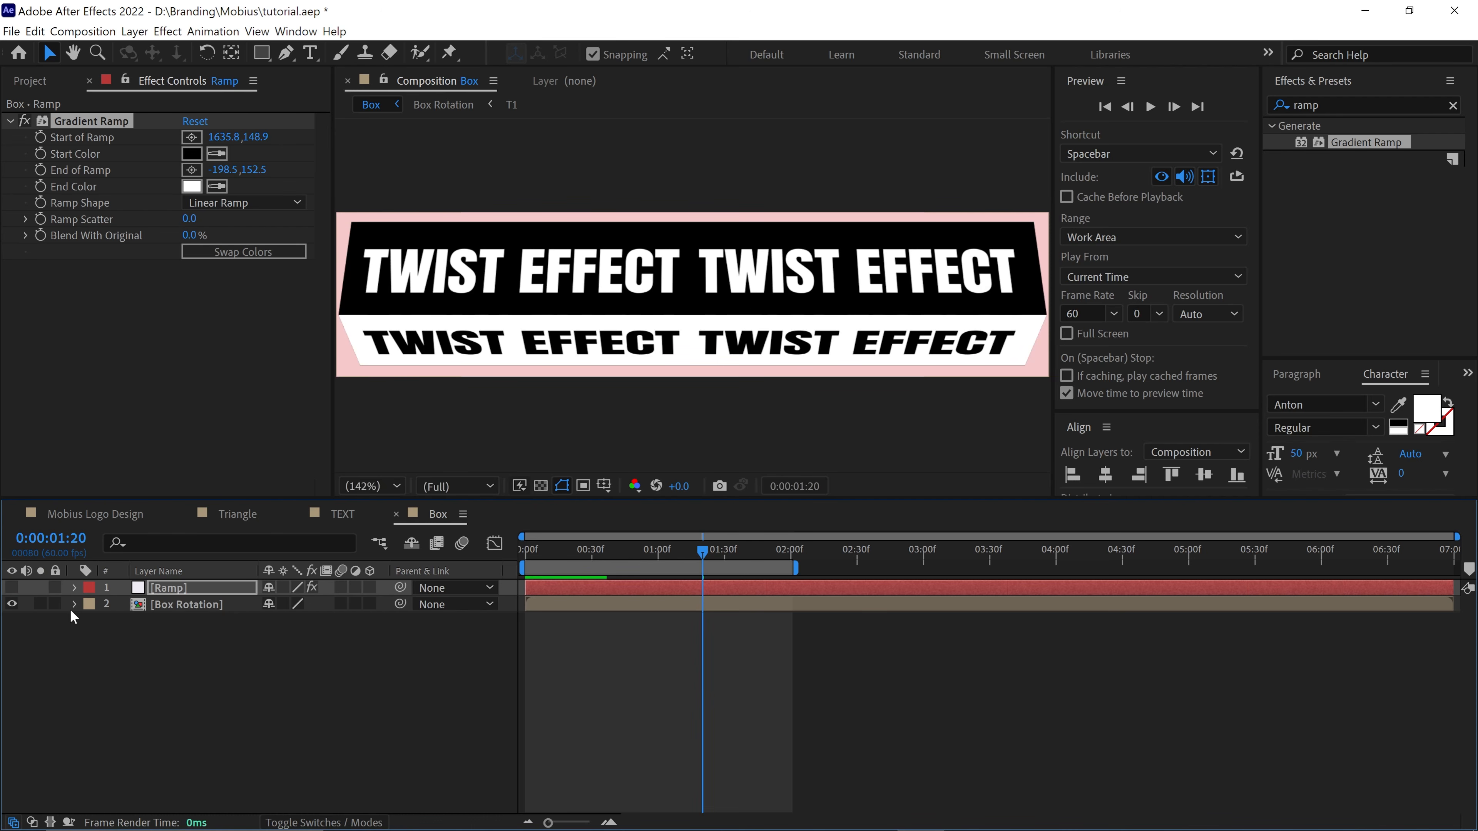
# Apply the Time Displacement effect to the Box Rotation layer
pyautogui.click(157, 608)
pyautogui.click(1360, 105)
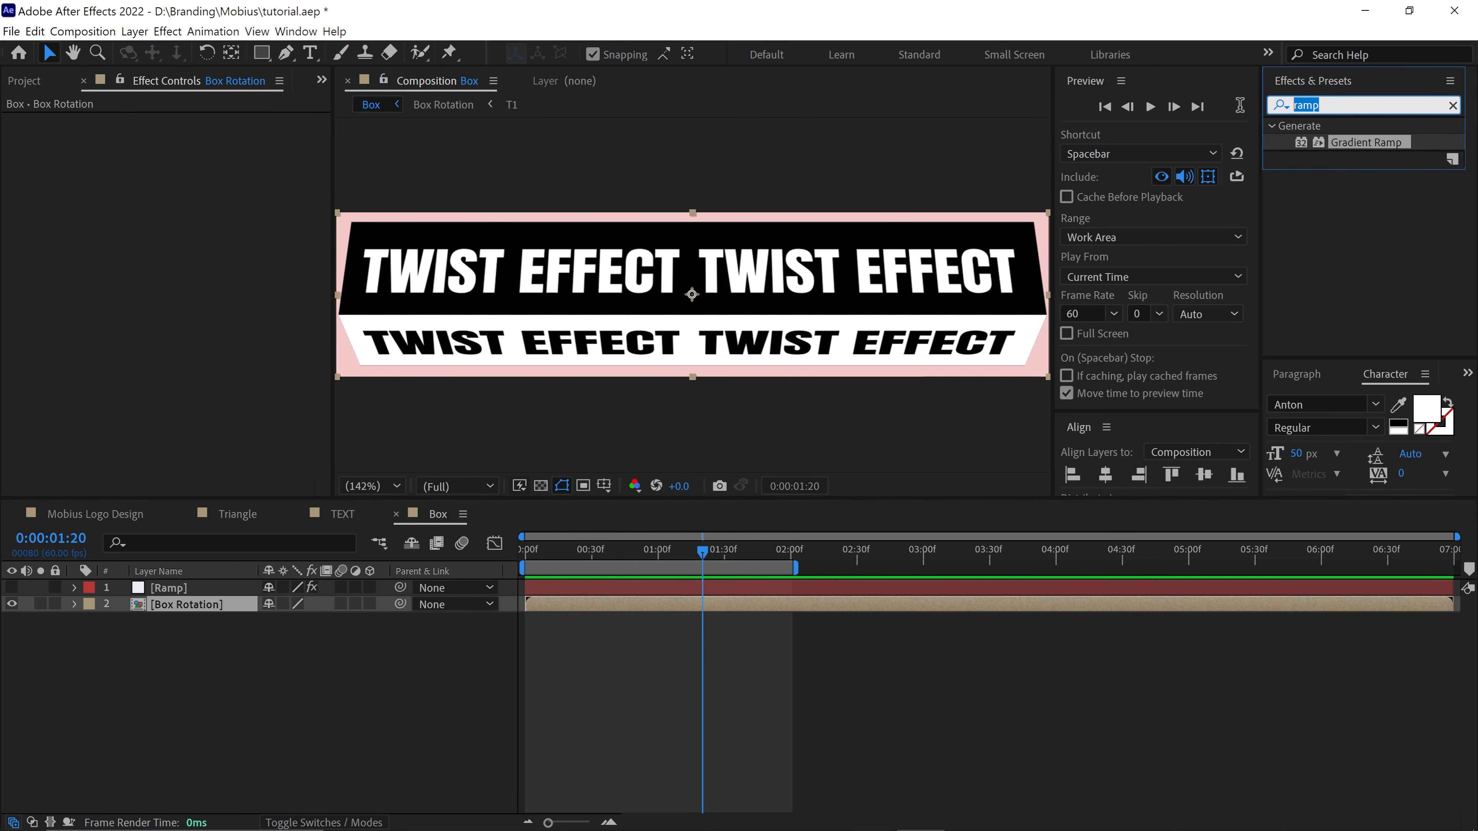
pyautogui.write('time')
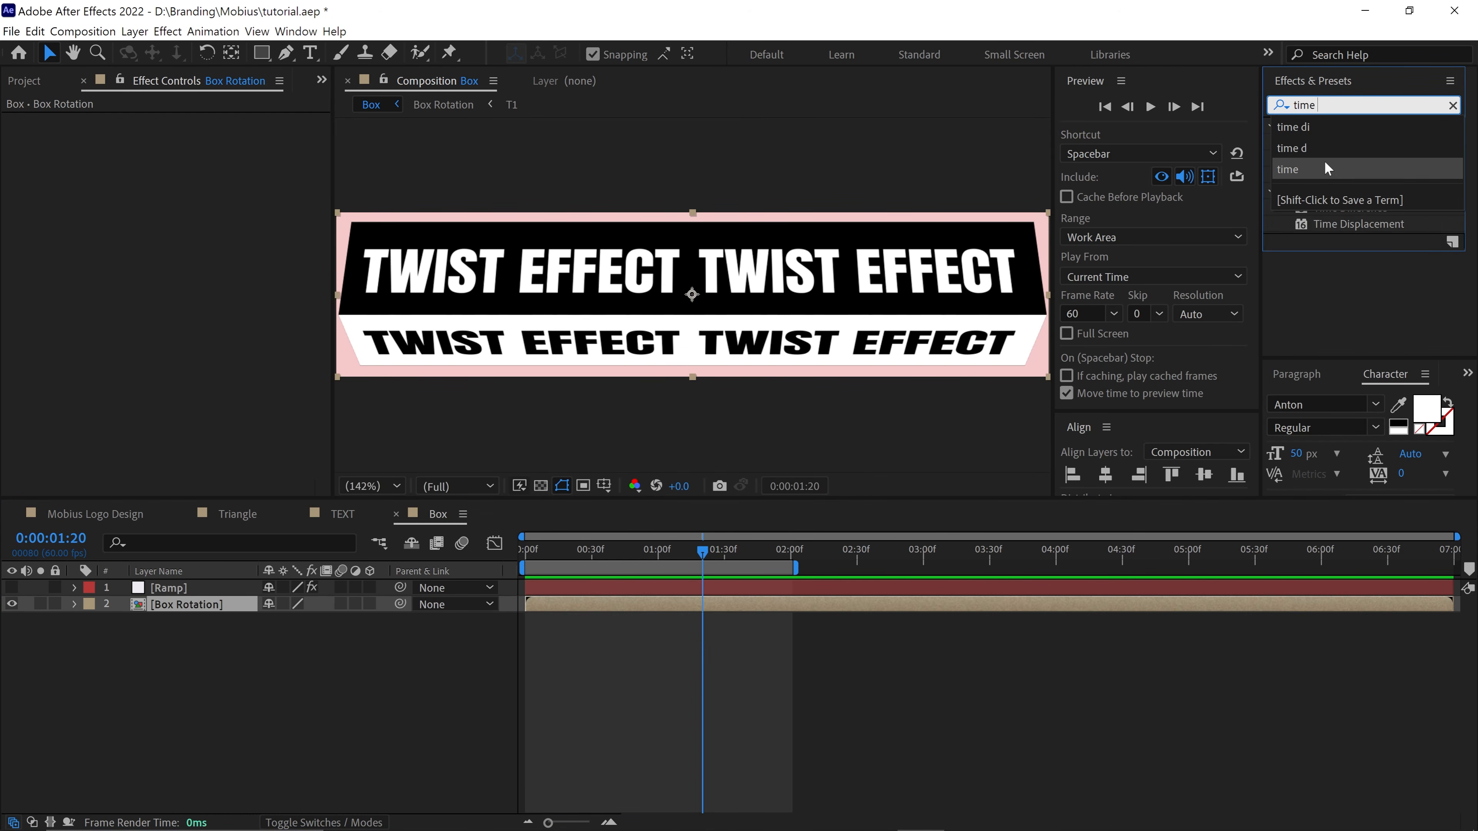
pyautogui.click(1292, 148)
pyautogui.moveTo(1358, 158); pyautogui.dragTo(170, 605)
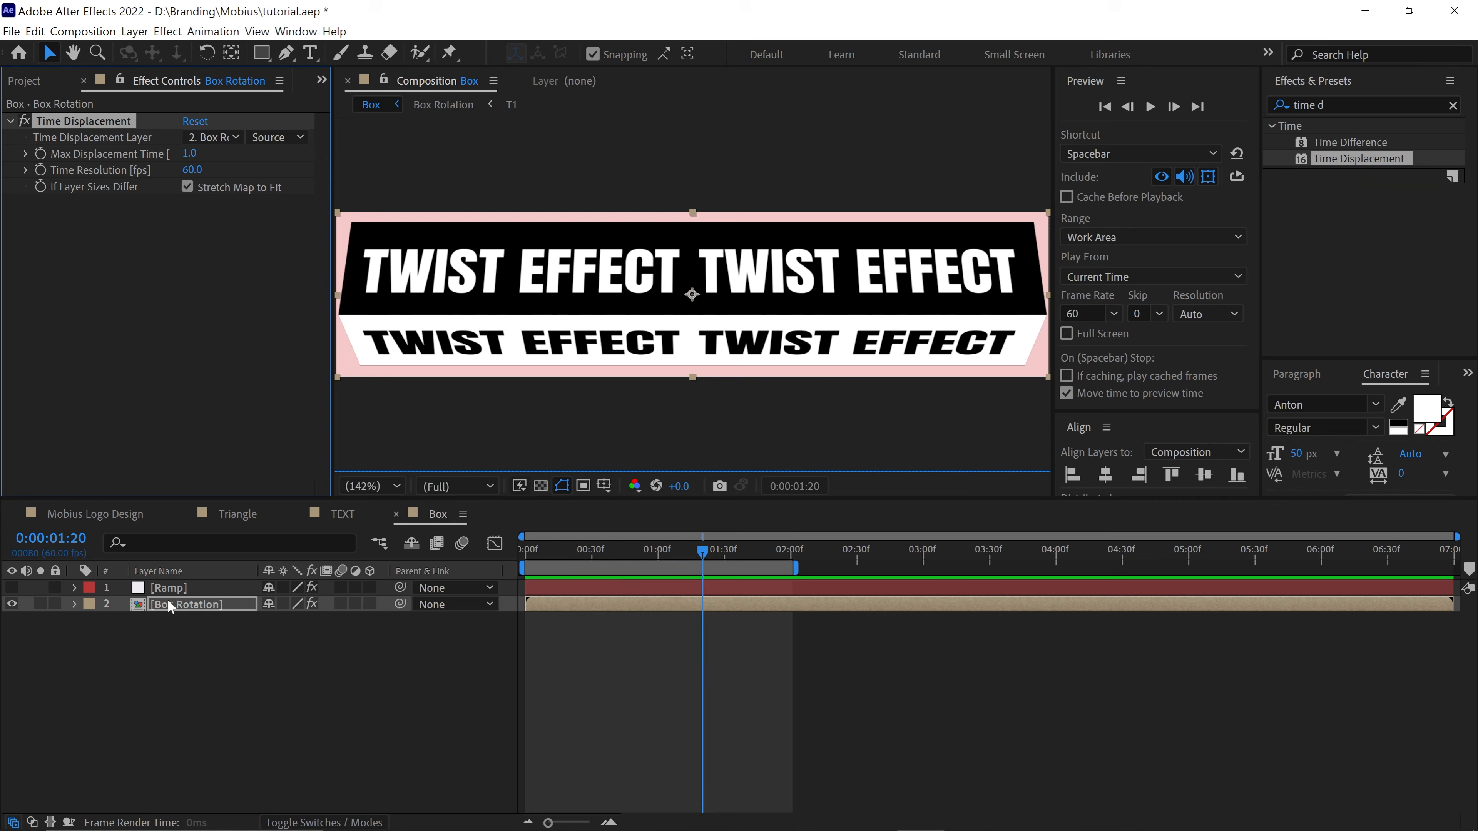
# Use the Ramp layer with its effects and masks as the Time Displacement Layer for Box Rotation
pyautogui.click(226, 139)
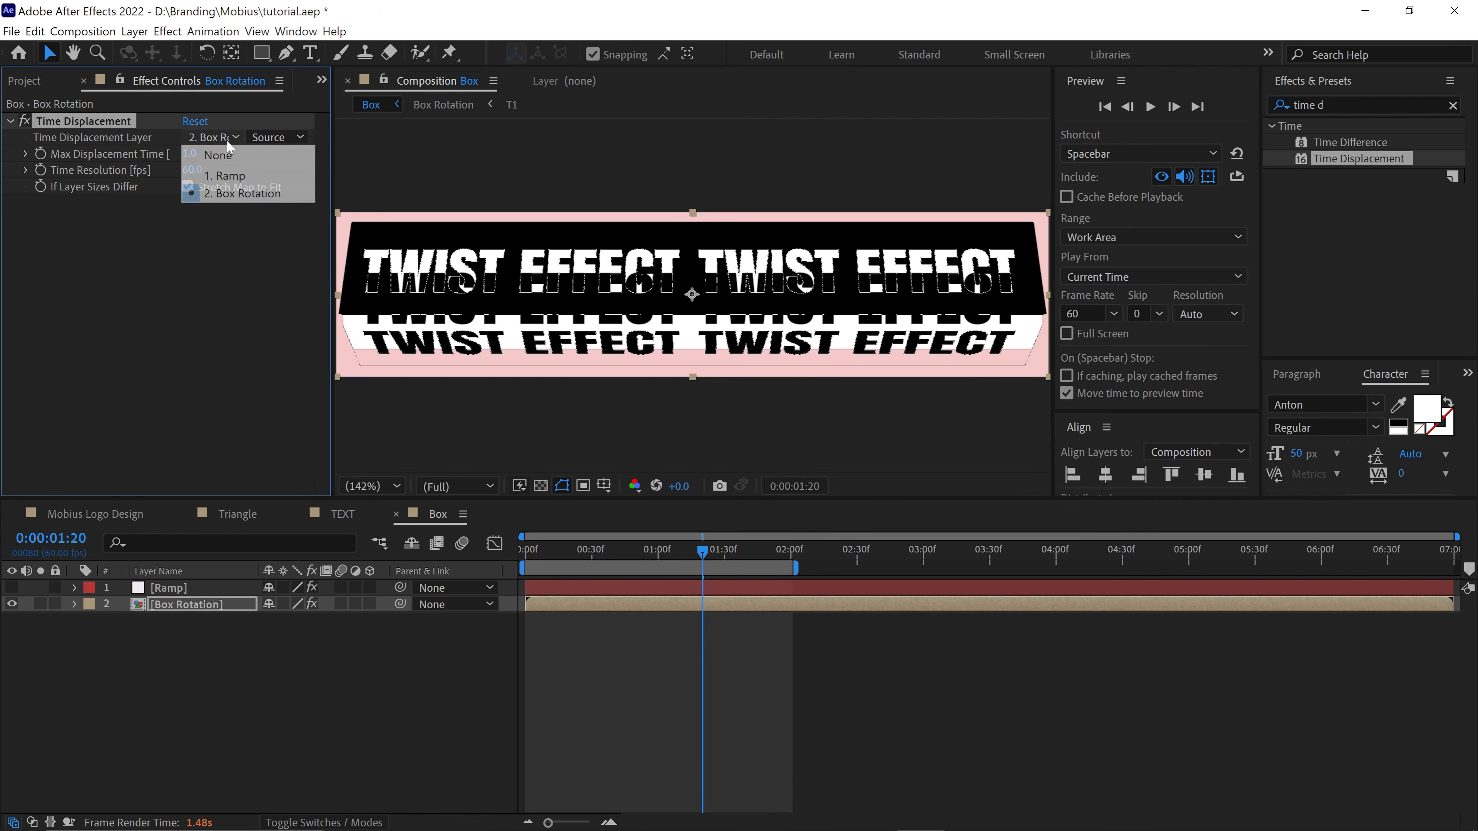
pyautogui.click(232, 168)
pyautogui.click(278, 138)
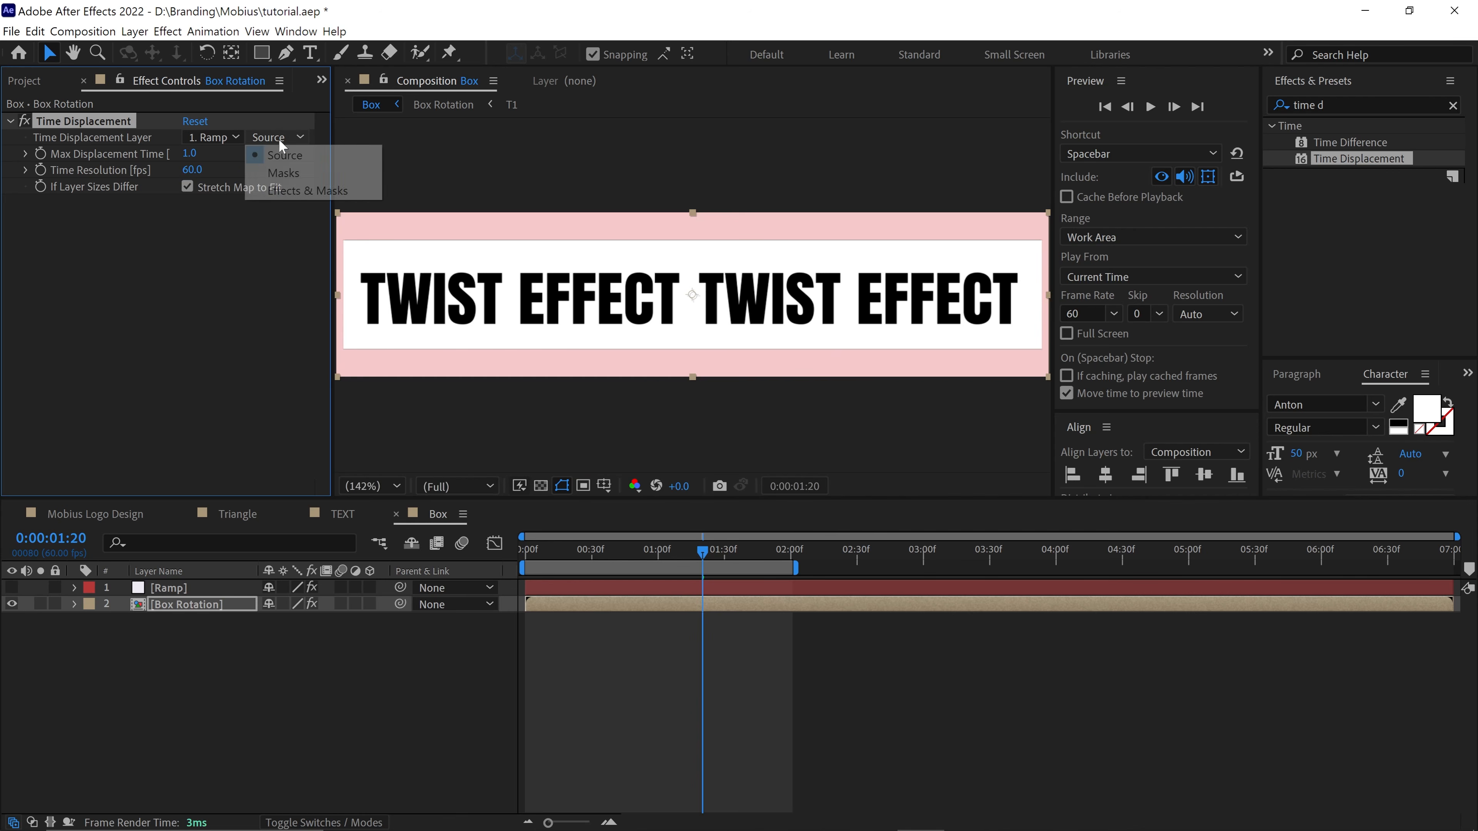
pyautogui.click(282, 191)
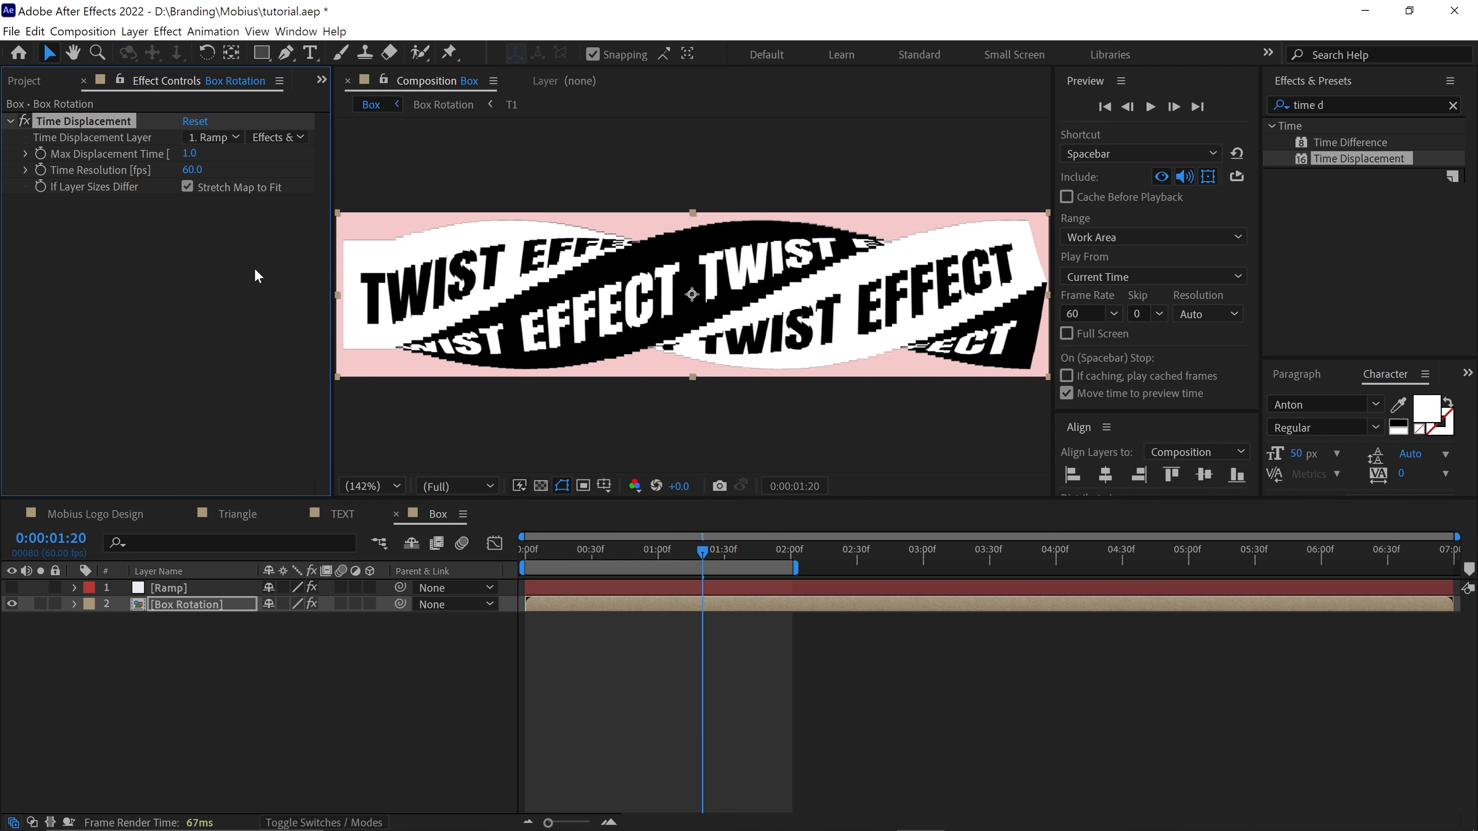
# Set the Time Displacement's Time Resolution to 220 fps and check the smoother twist along the timeline
pyautogui.click(194, 171)
pyautogui.write('220')
pyautogui.press('Return')
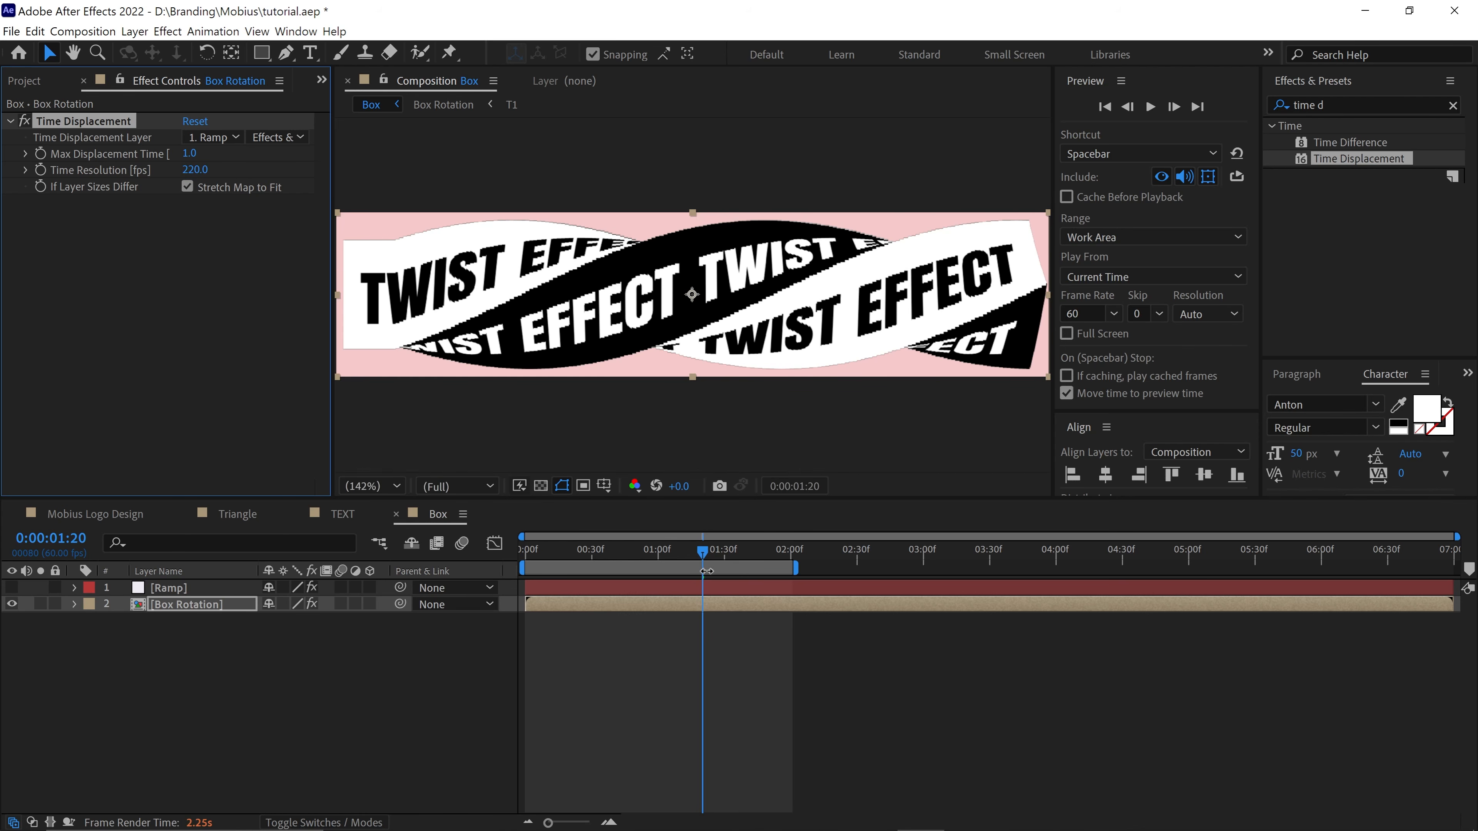
pyautogui.click(716, 553)
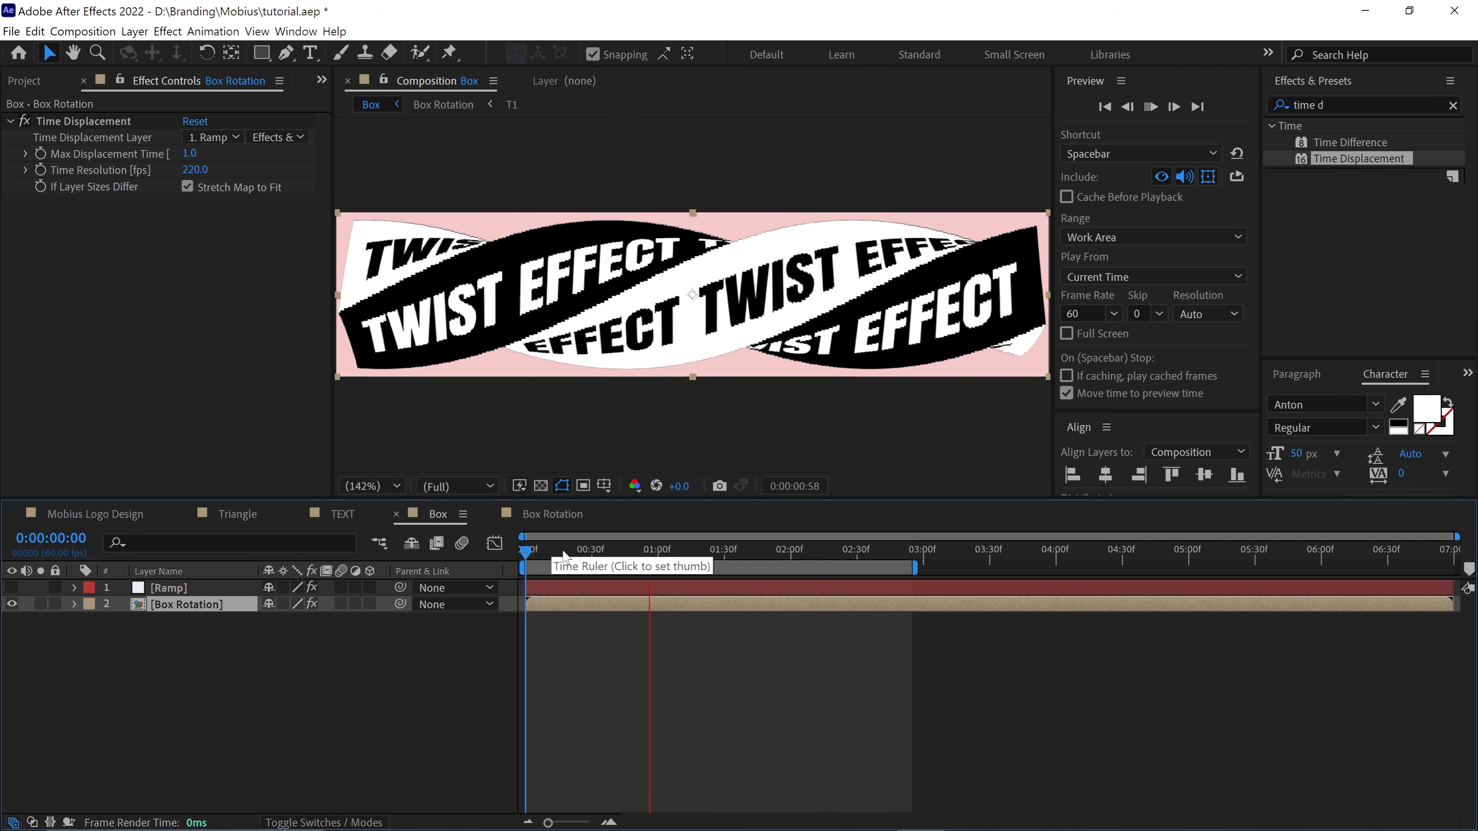
pyautogui.moveTo(570, 554); pyautogui.dragTo(636, 563)
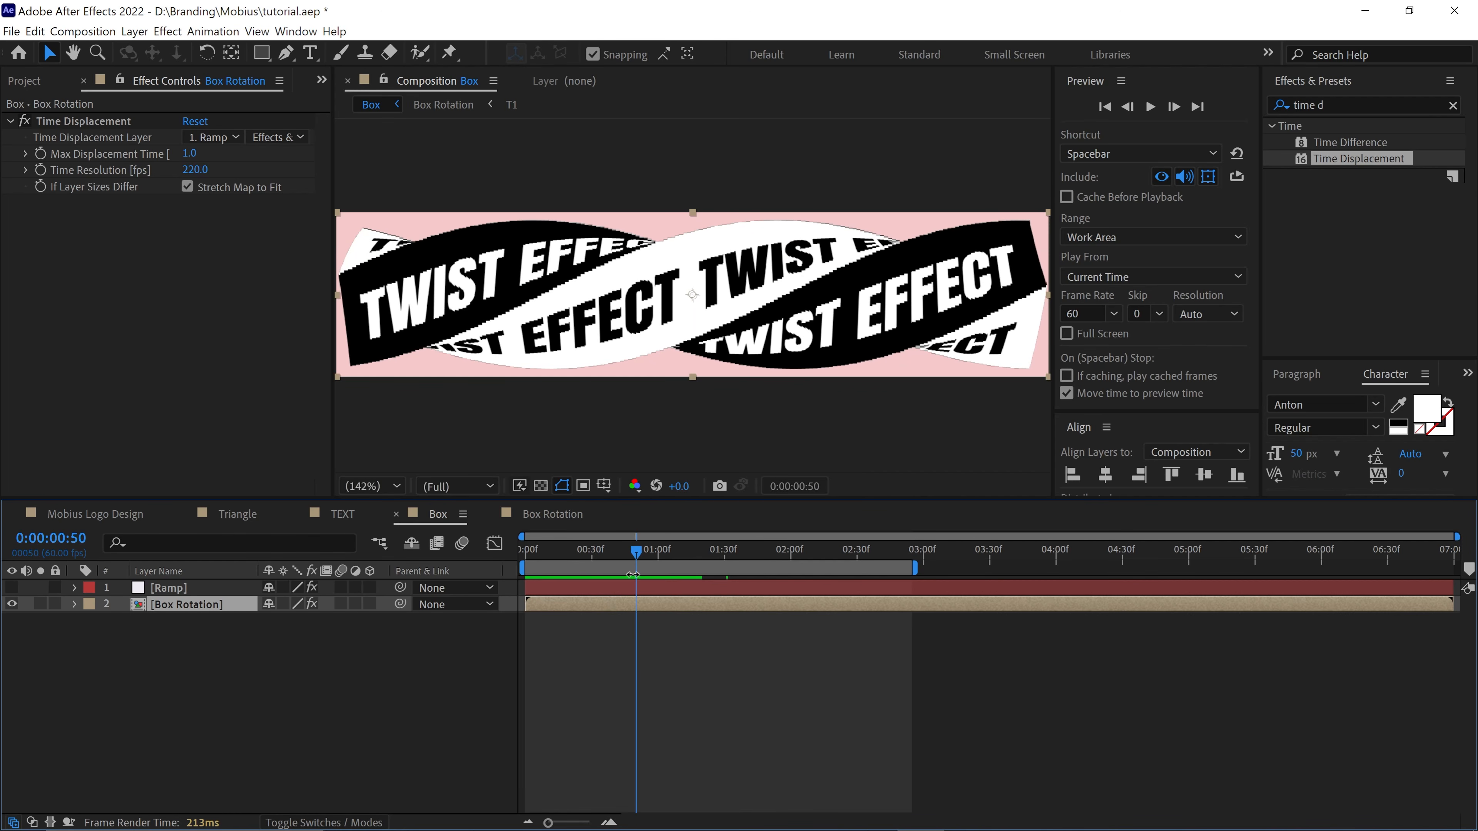
# Pre-compose the Ramp and Box Rotation layers into a new composition named Box Animation with all attributes moved
pyautogui.click(215, 651)
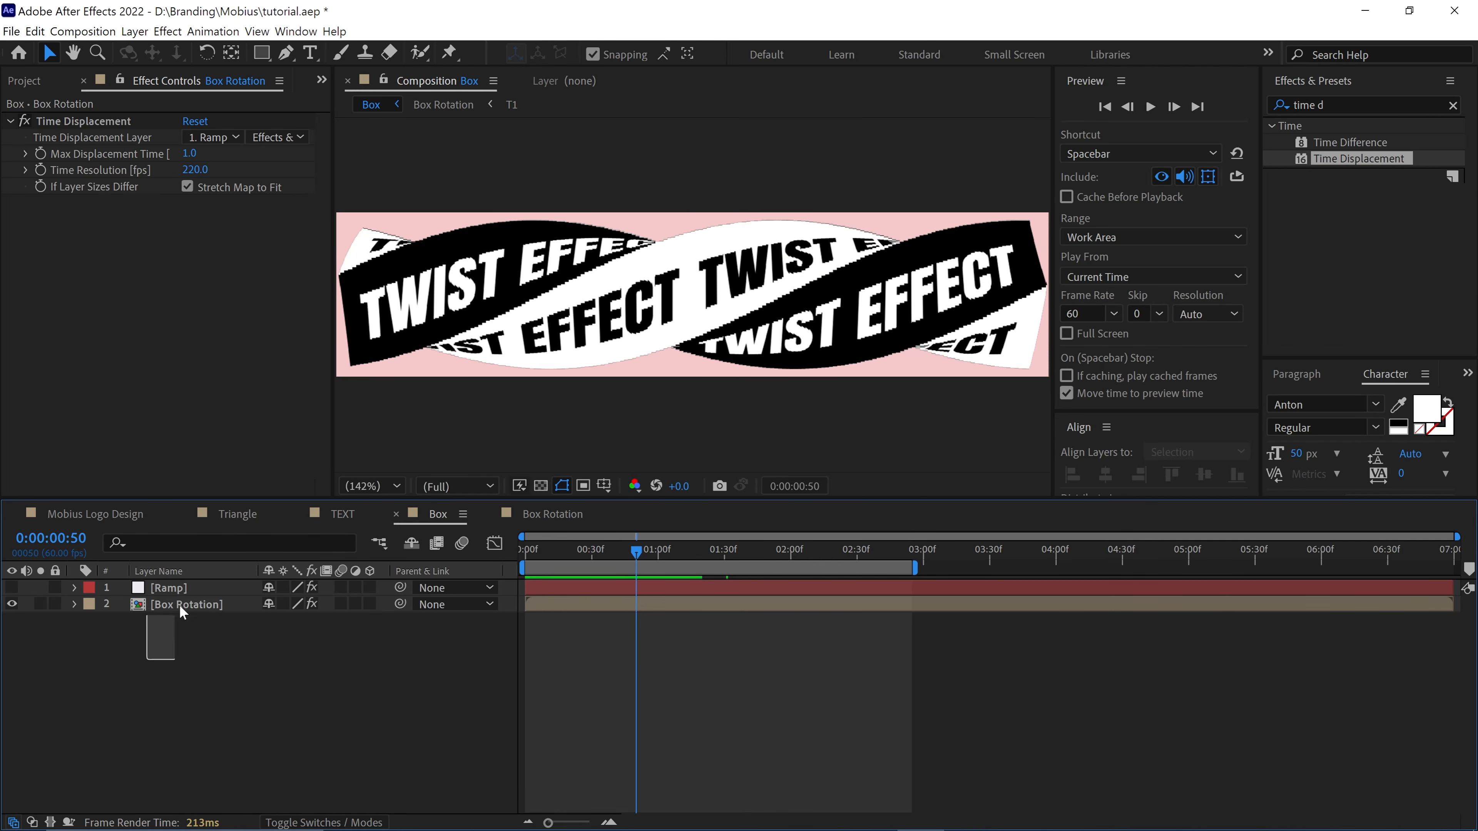
pyautogui.moveTo(182, 611); pyautogui.dragTo(195, 592)
pyautogui.rightClick(195, 593)
pyautogui.click(250, 502)
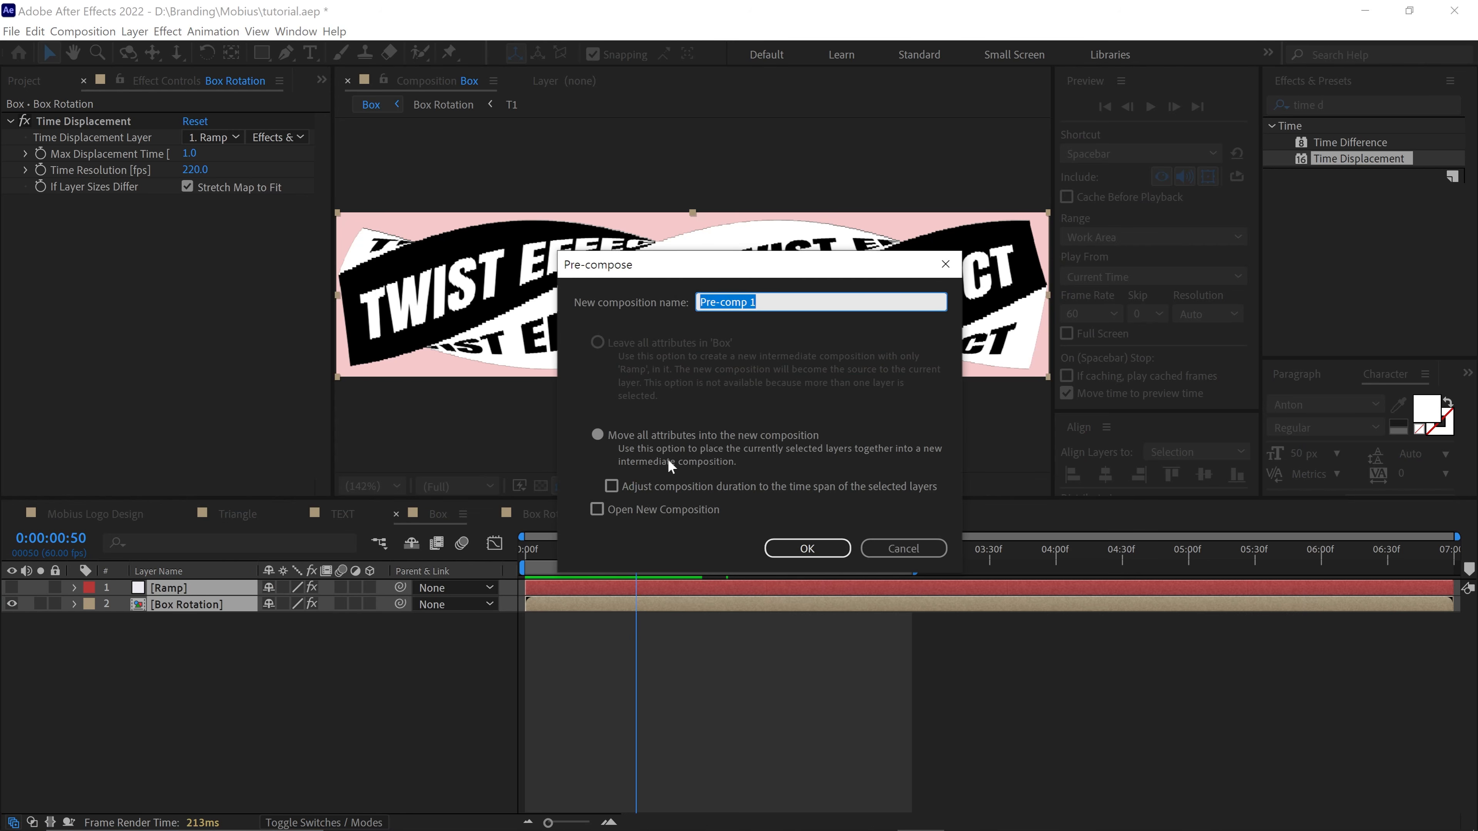
pyautogui.write('Bo')
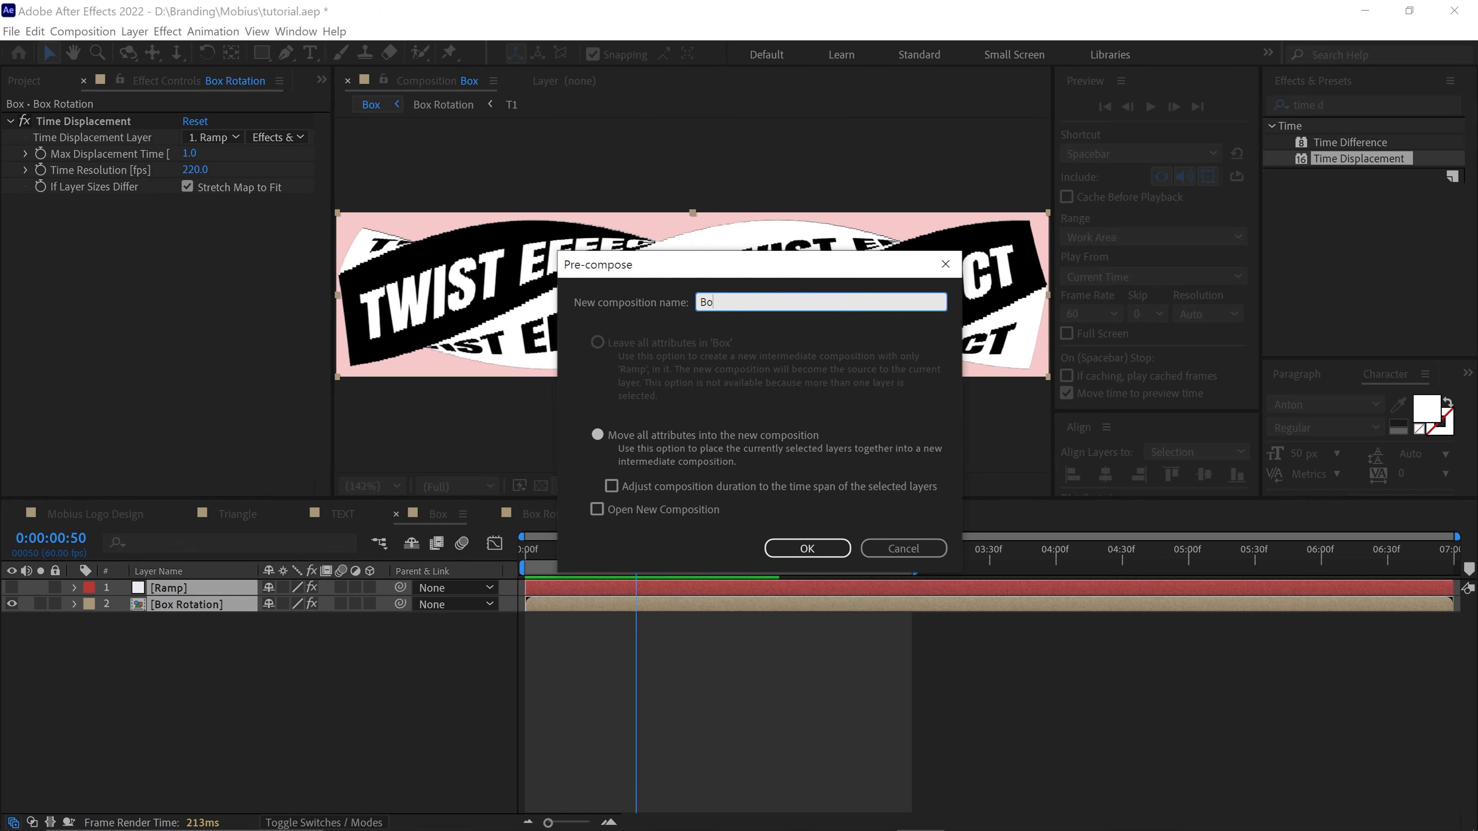
pyautogui.write('x Animation')
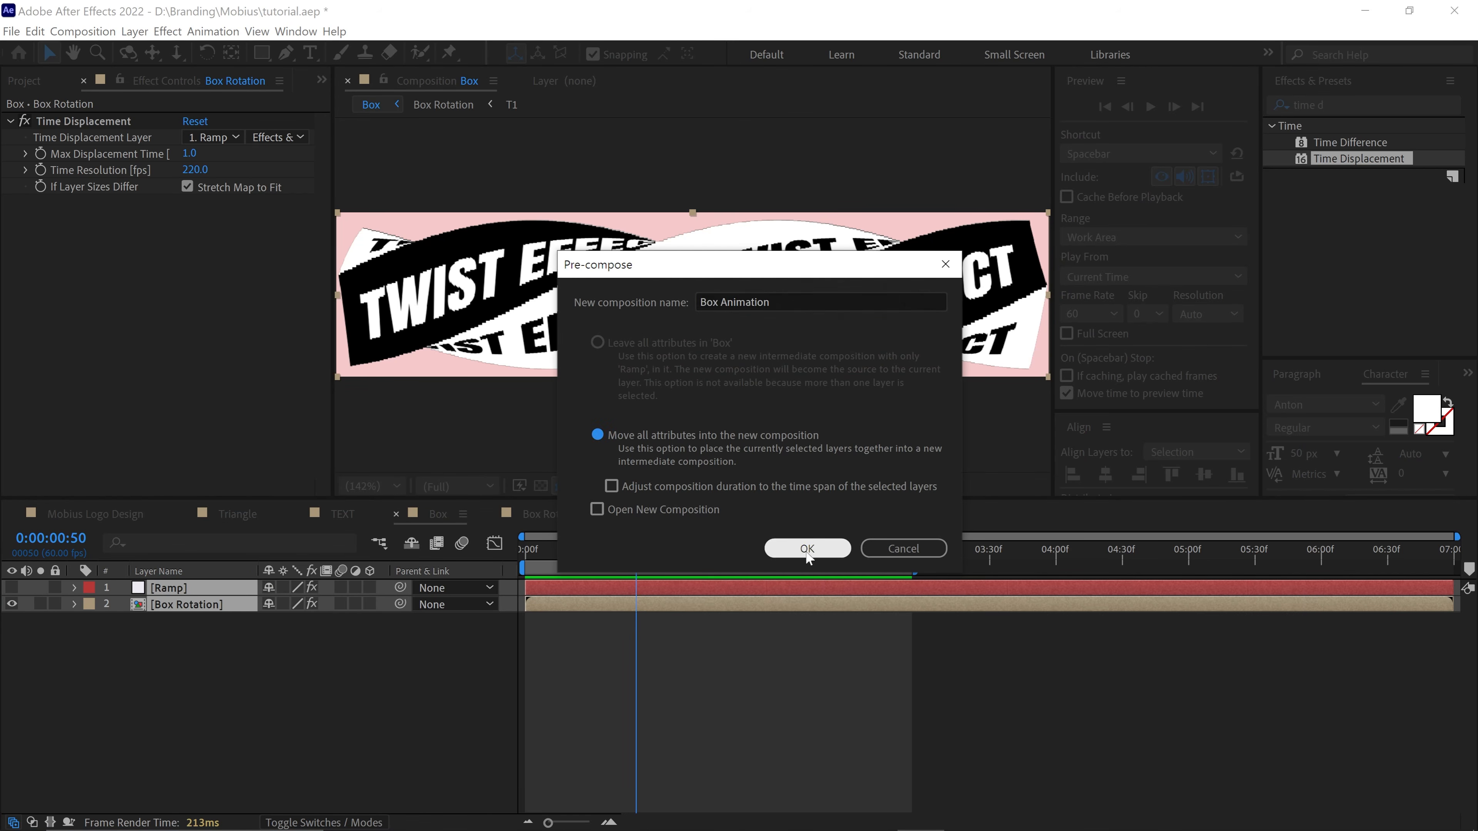
pyautogui.click(807, 548)
# Resize the Box composition to 1920 x 1920 px
pyautogui.click(93, 31)
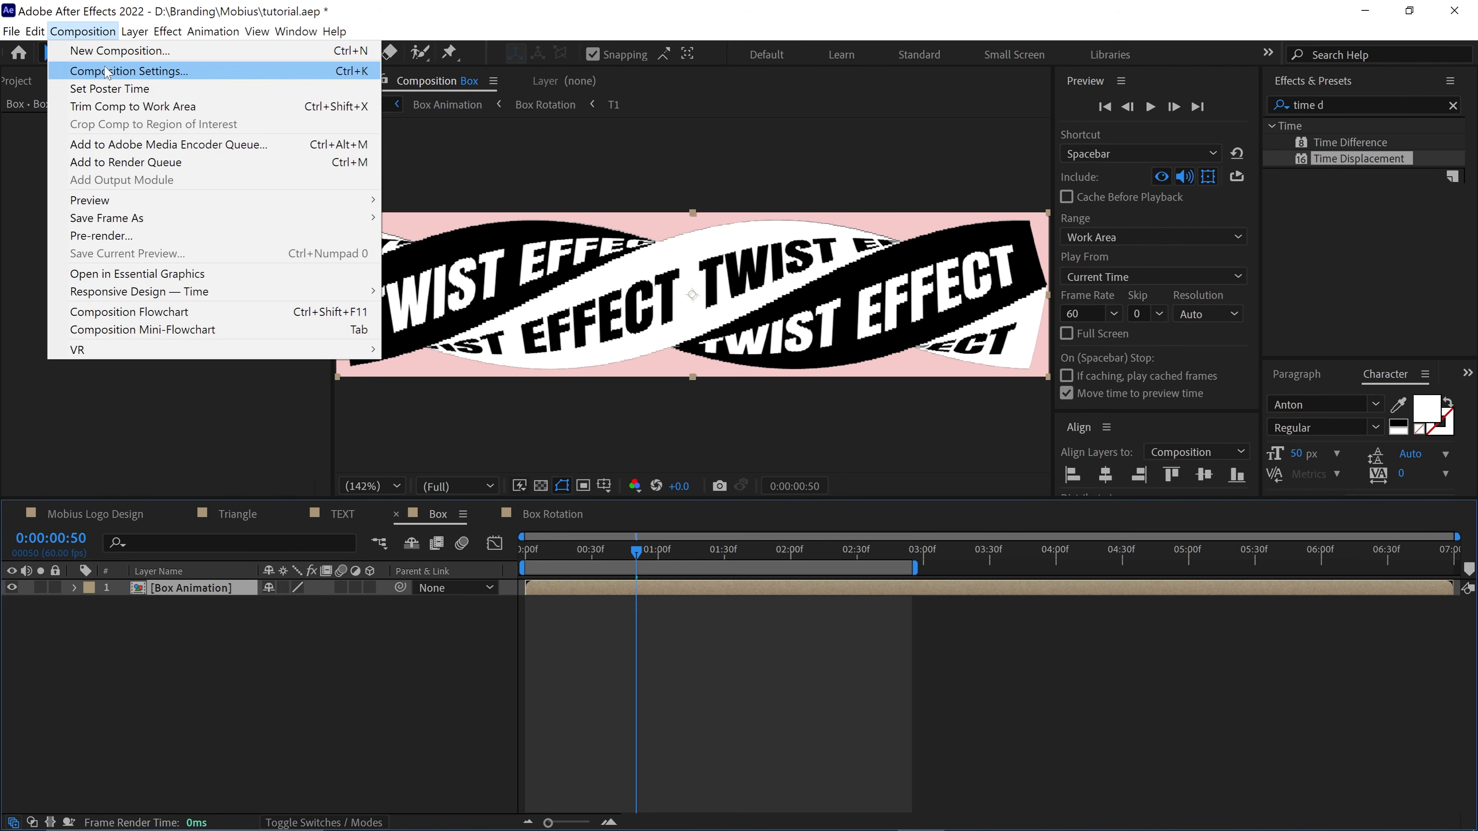
pyautogui.click(111, 70)
pyautogui.click(834, 291)
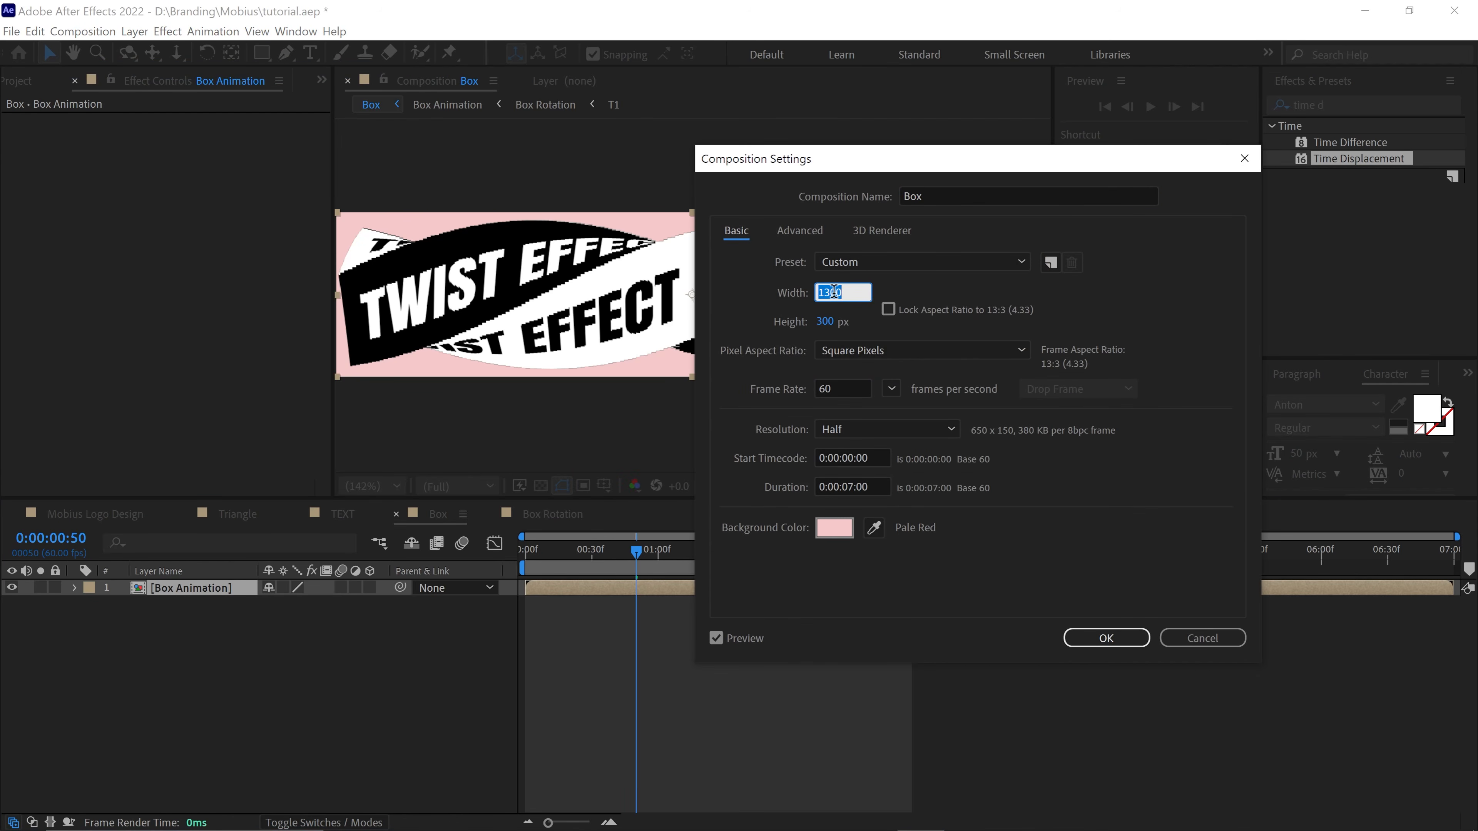
pyautogui.write('1920')
pyautogui.press('Tab')
pyautogui.write('19')
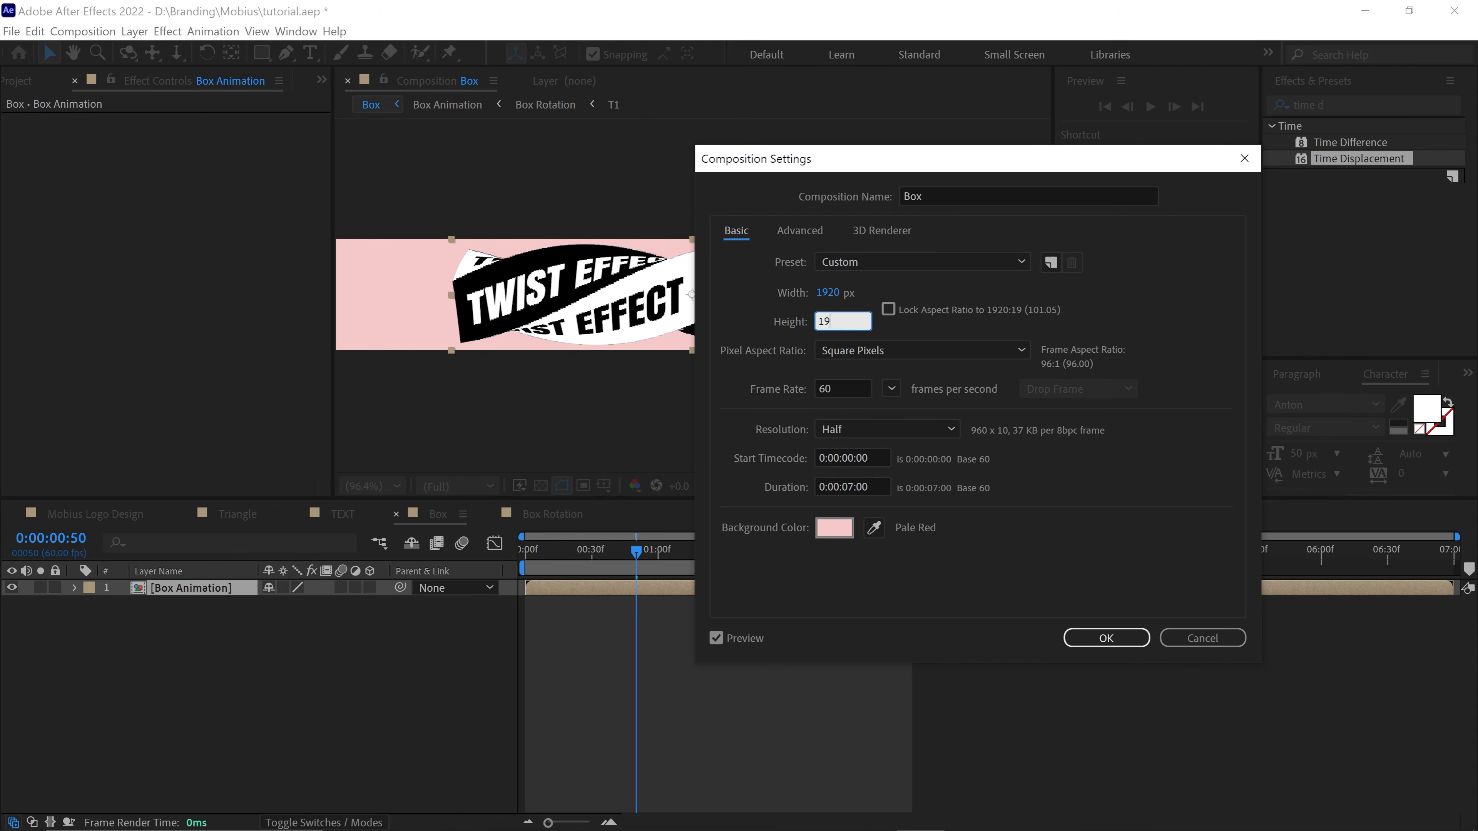
pyautogui.write('20')
pyautogui.press('Return')
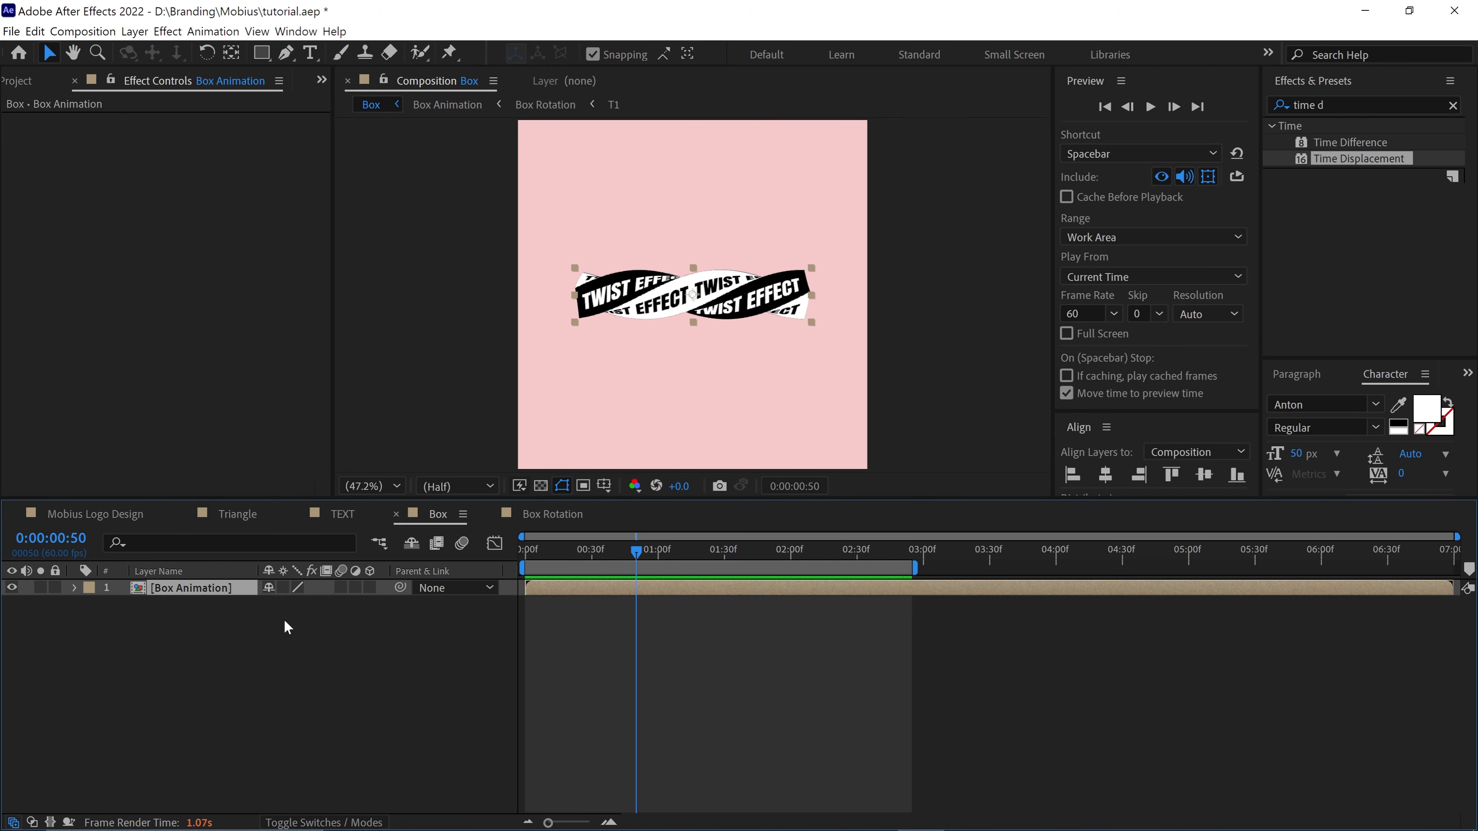
# Apply Polar Coordinates to the Box Animation layer with Rect to Polar conversion and Interpolation at 100%
pyautogui.moveTo(1348, 103); pyautogui.dragTo(1269, 114)
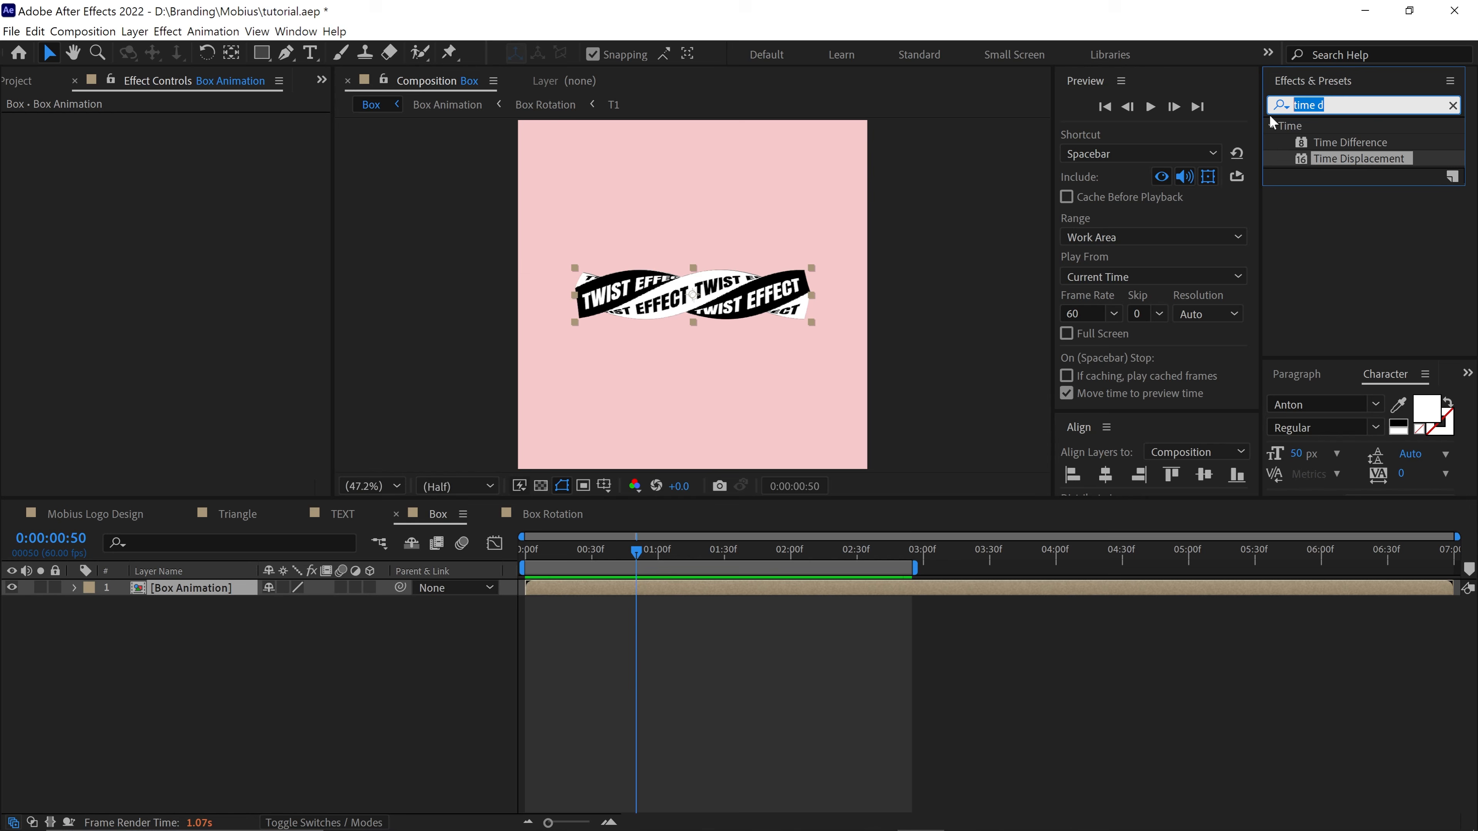
pyautogui.write('pola')
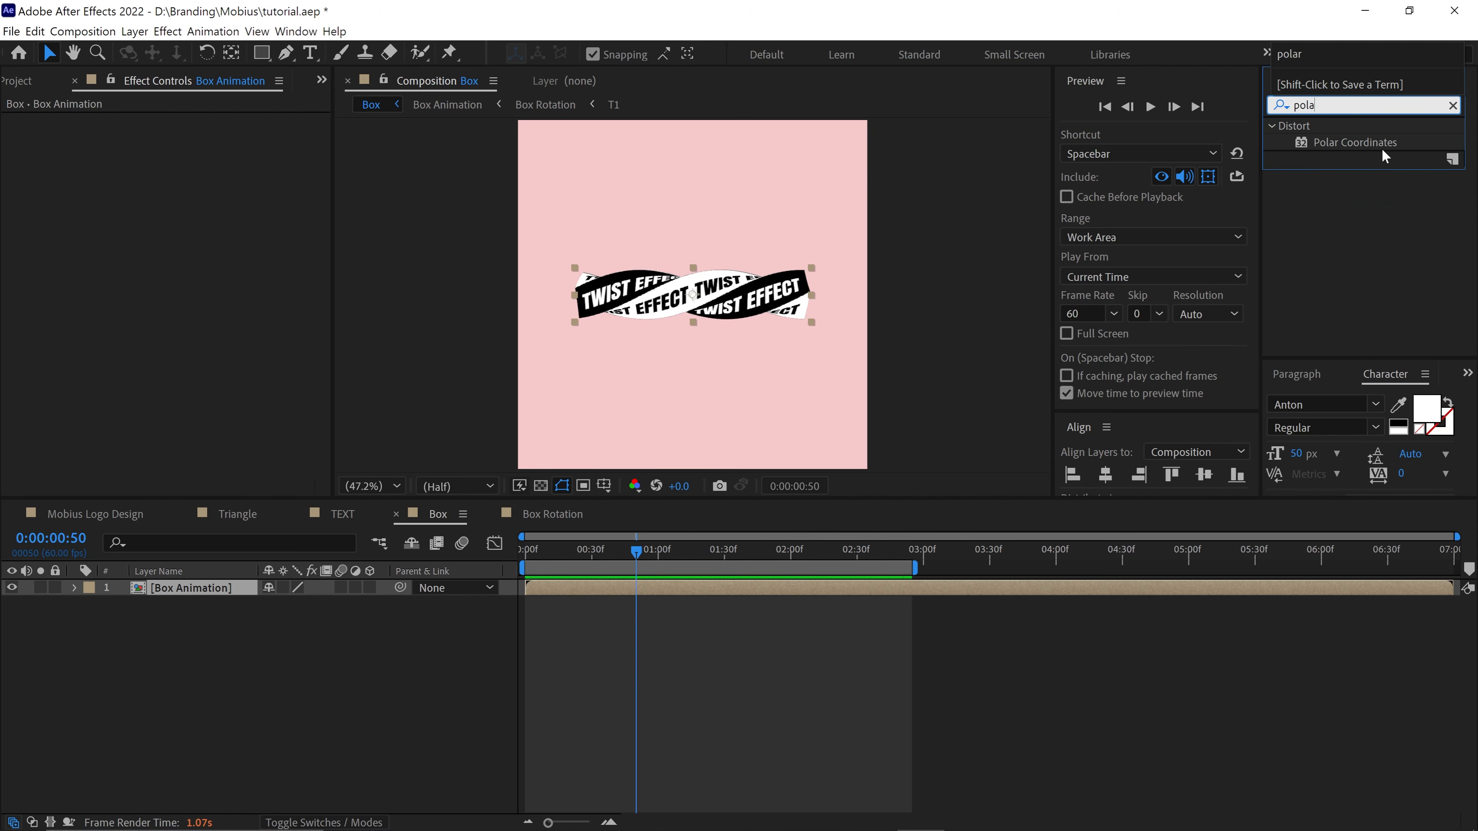
pyautogui.moveTo(1383, 148); pyautogui.dragTo(250, 591)
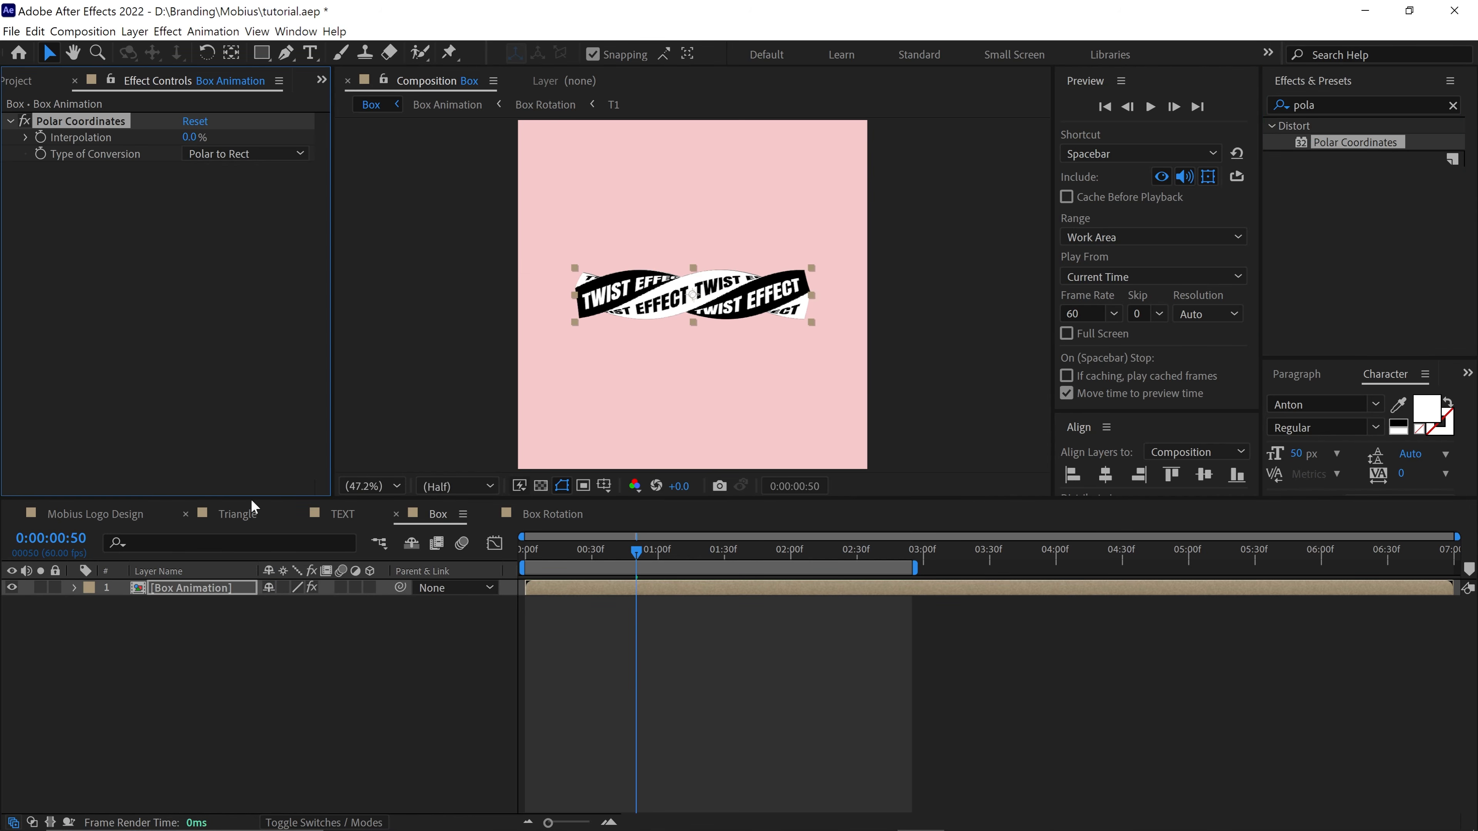
pyautogui.click(213, 152)
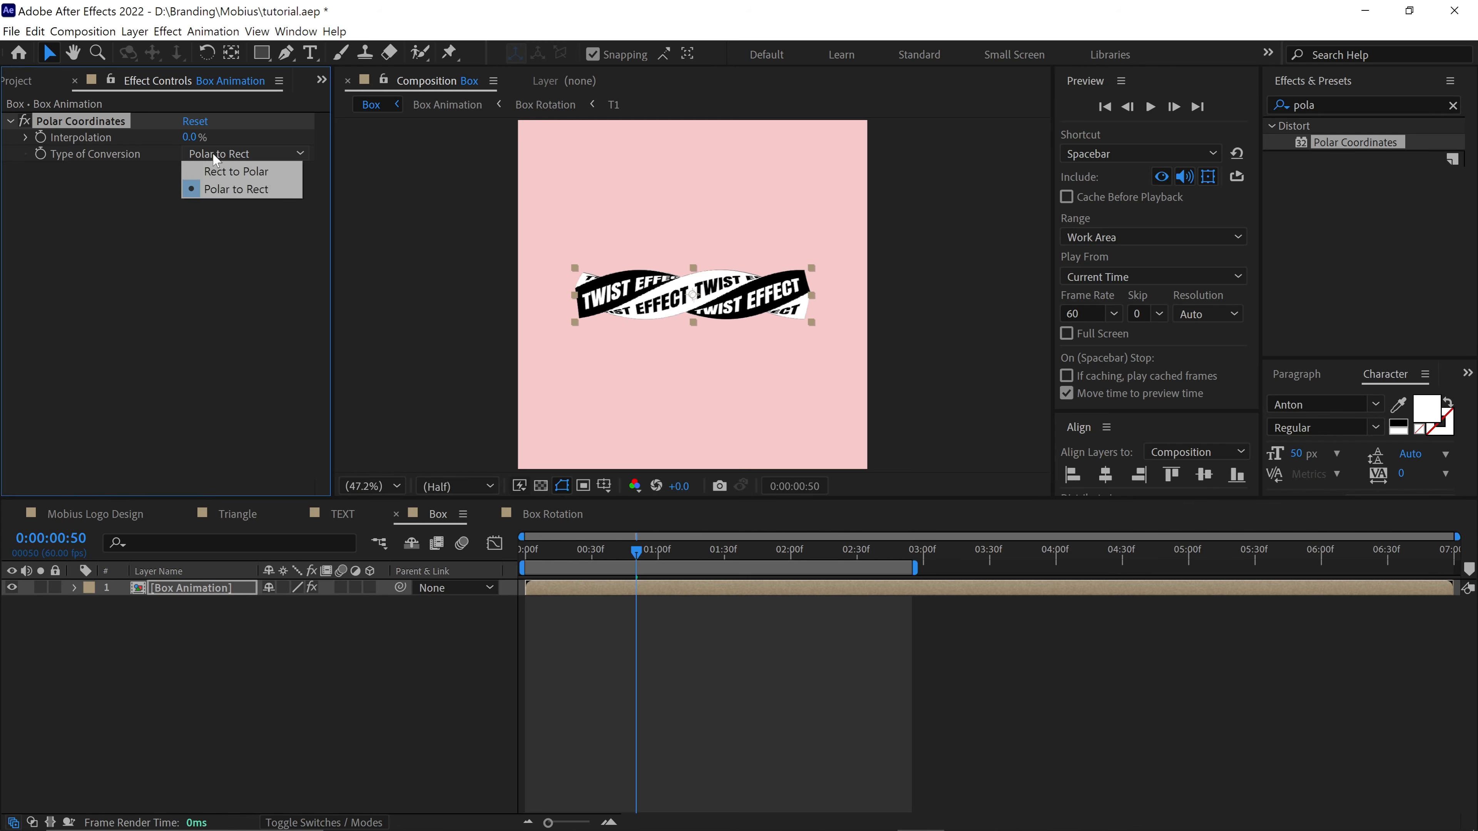
pyautogui.click(238, 173)
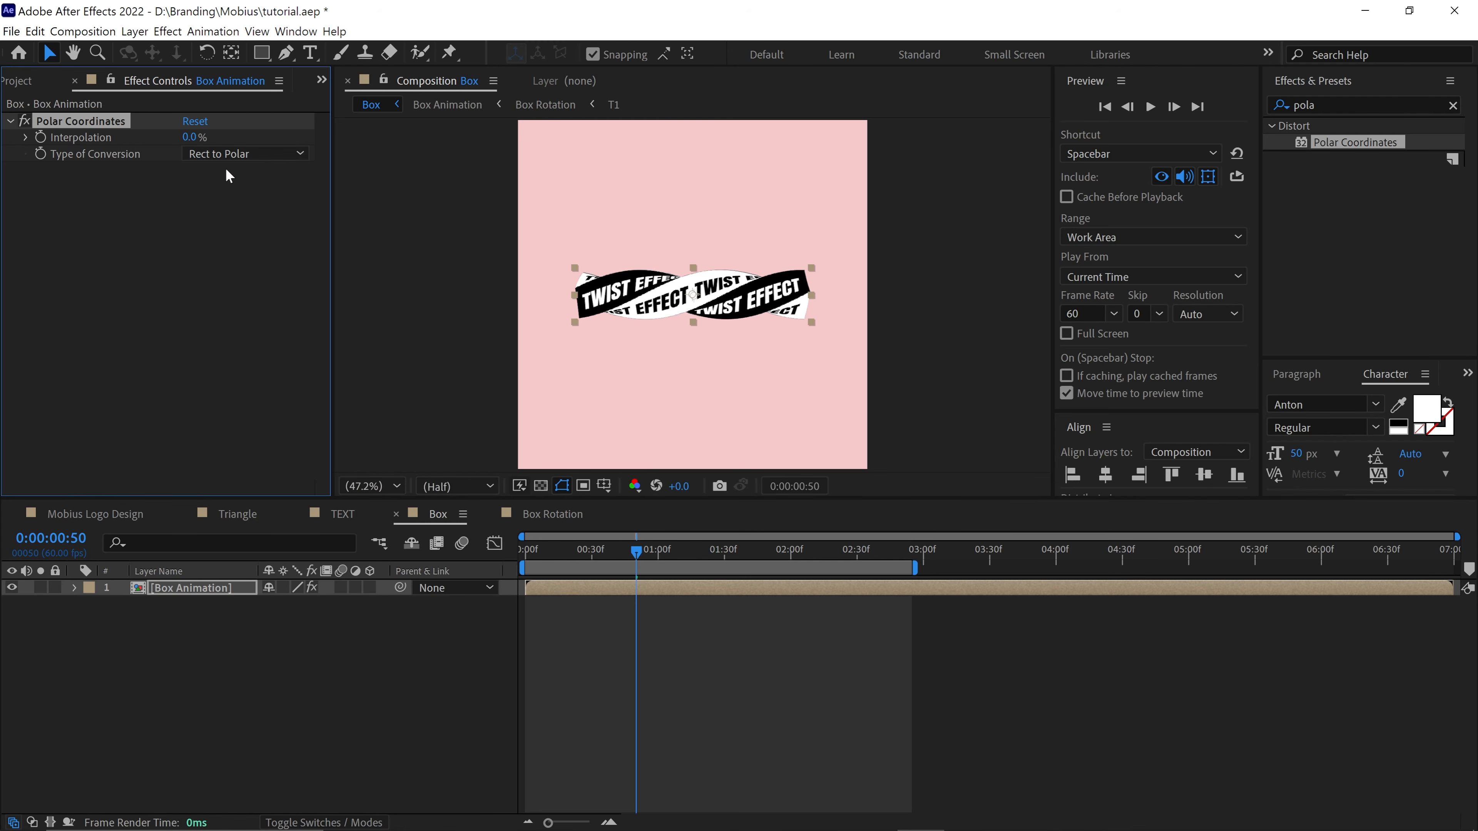
pyautogui.moveTo(190, 137); pyautogui.dragTo(304, 150)
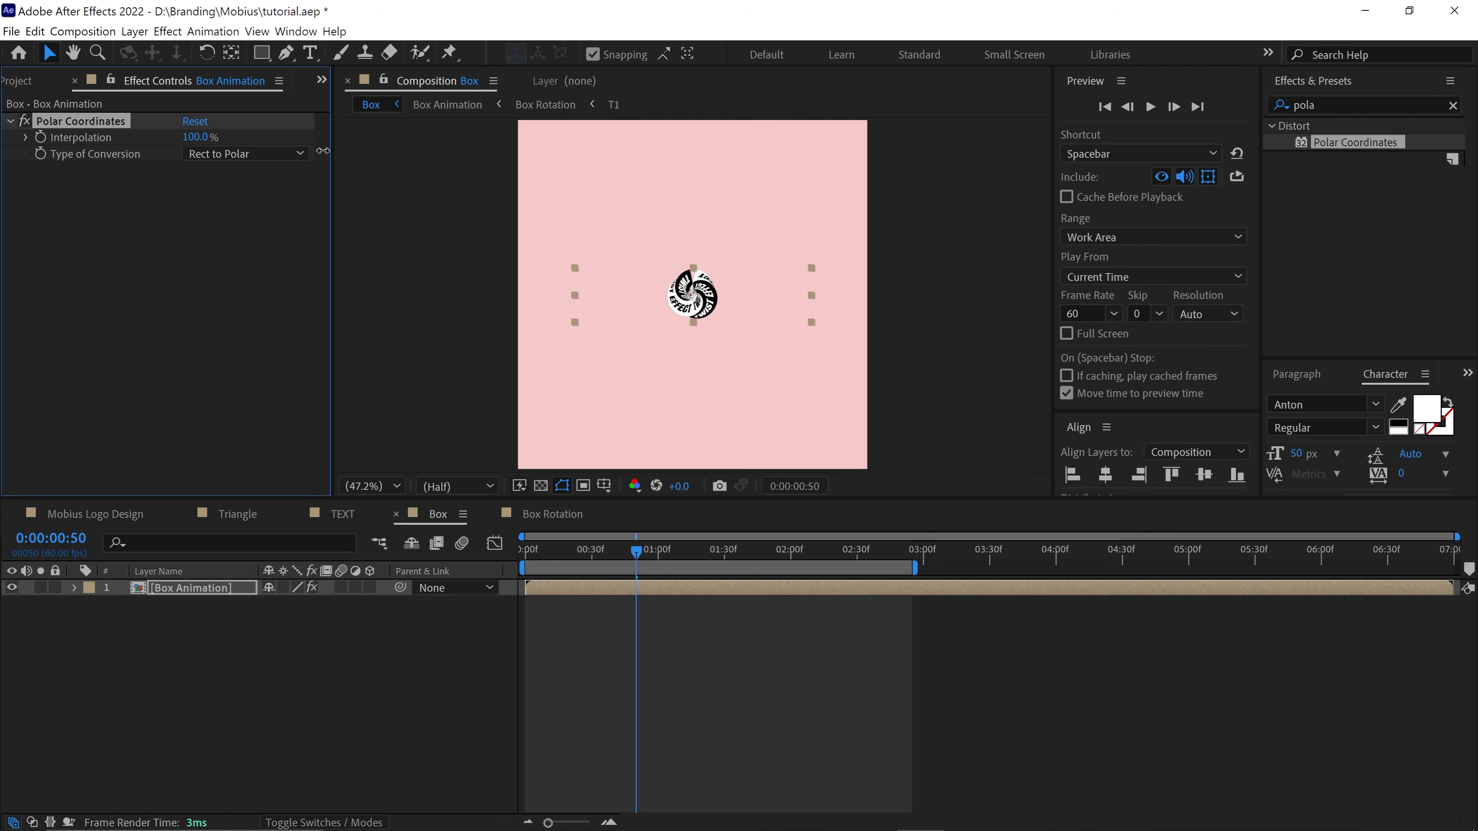
# Scale the Box Animation layer to 204% and collapse its transformations so the twisted text forms a full ring
pyautogui.scroll(1, 669, 300)
pyautogui.press('s')
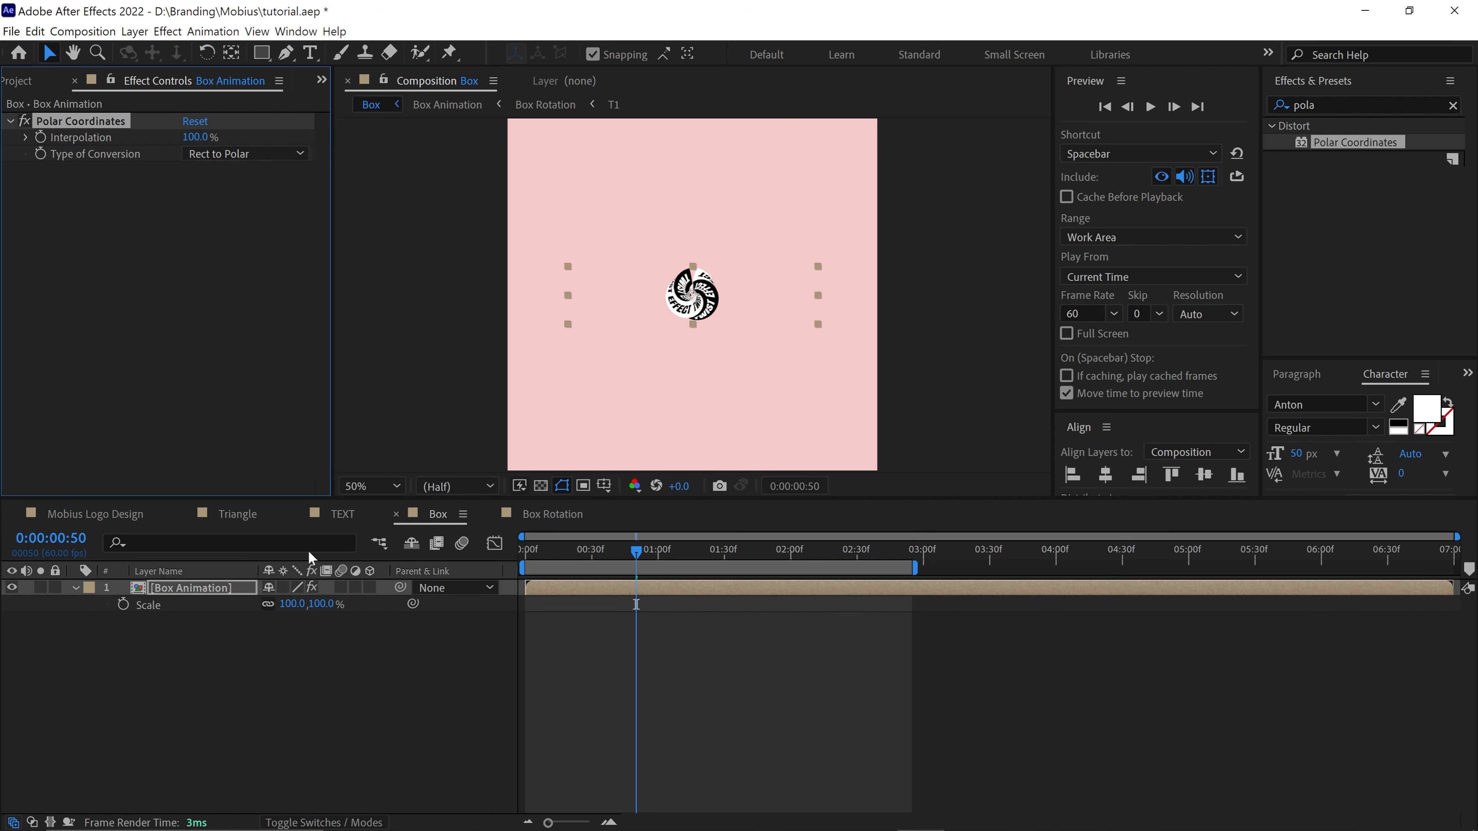
pyautogui.moveTo(294, 603); pyautogui.dragTo(395, 567)
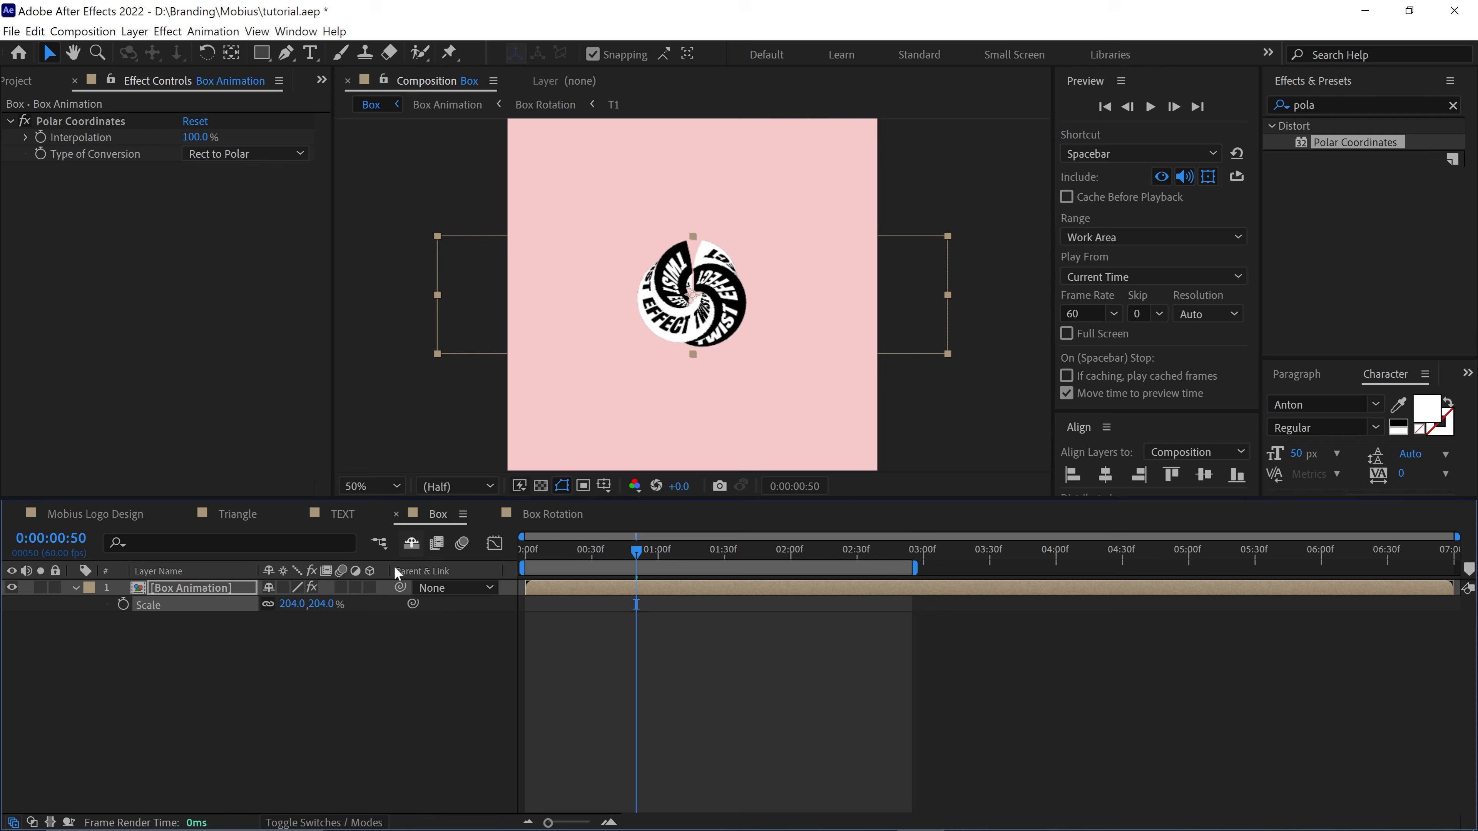
pyautogui.click(286, 588)
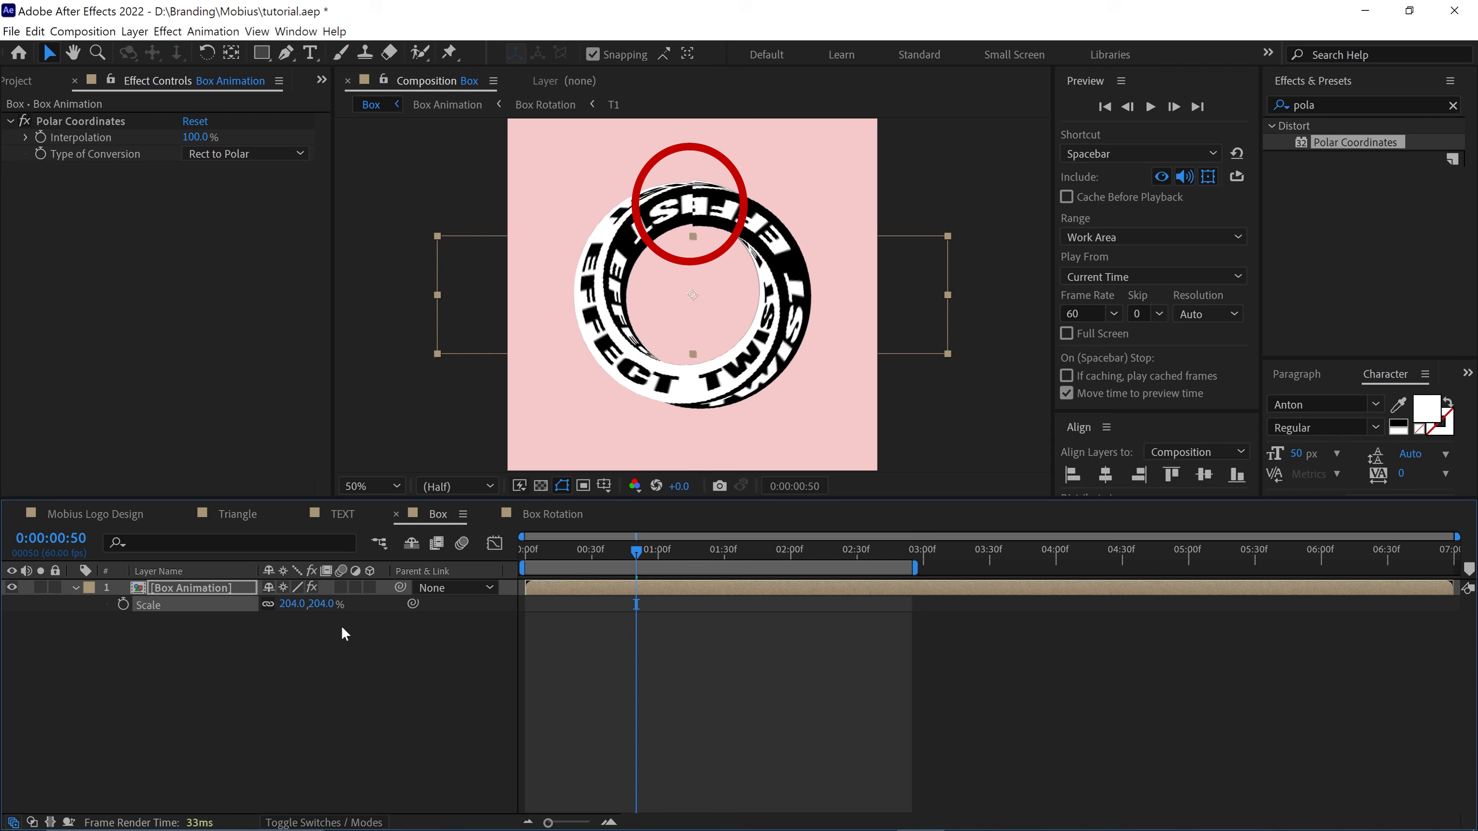
pyautogui.moveTo(636, 564); pyautogui.dragTo(699, 561)
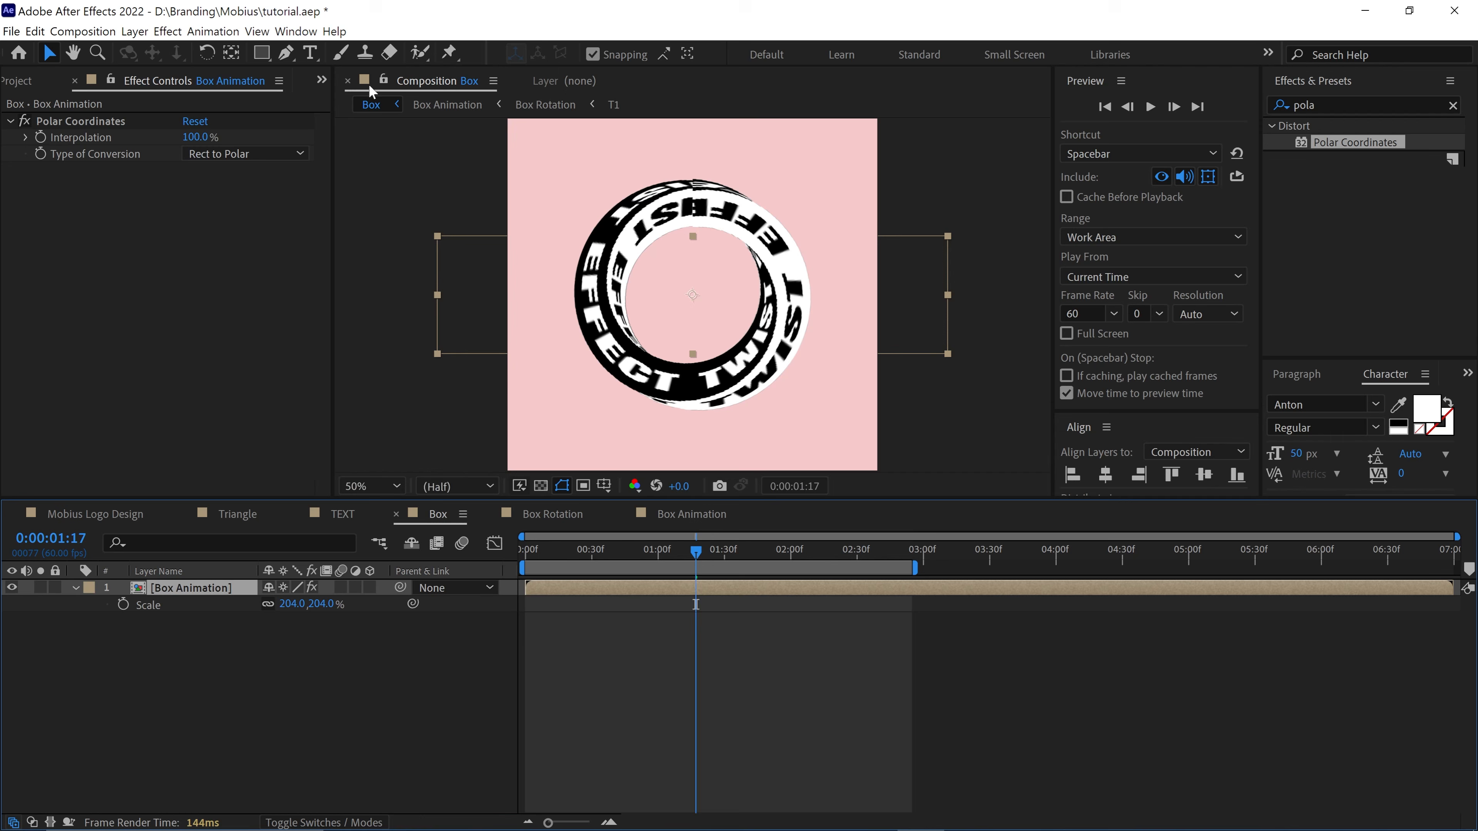
# Keep the Box composition in view, fine-tune Box Rotation's Max Displacement Time around 1.0 s to align the ring's seam, and preview it
pyautogui.click(389, 84)
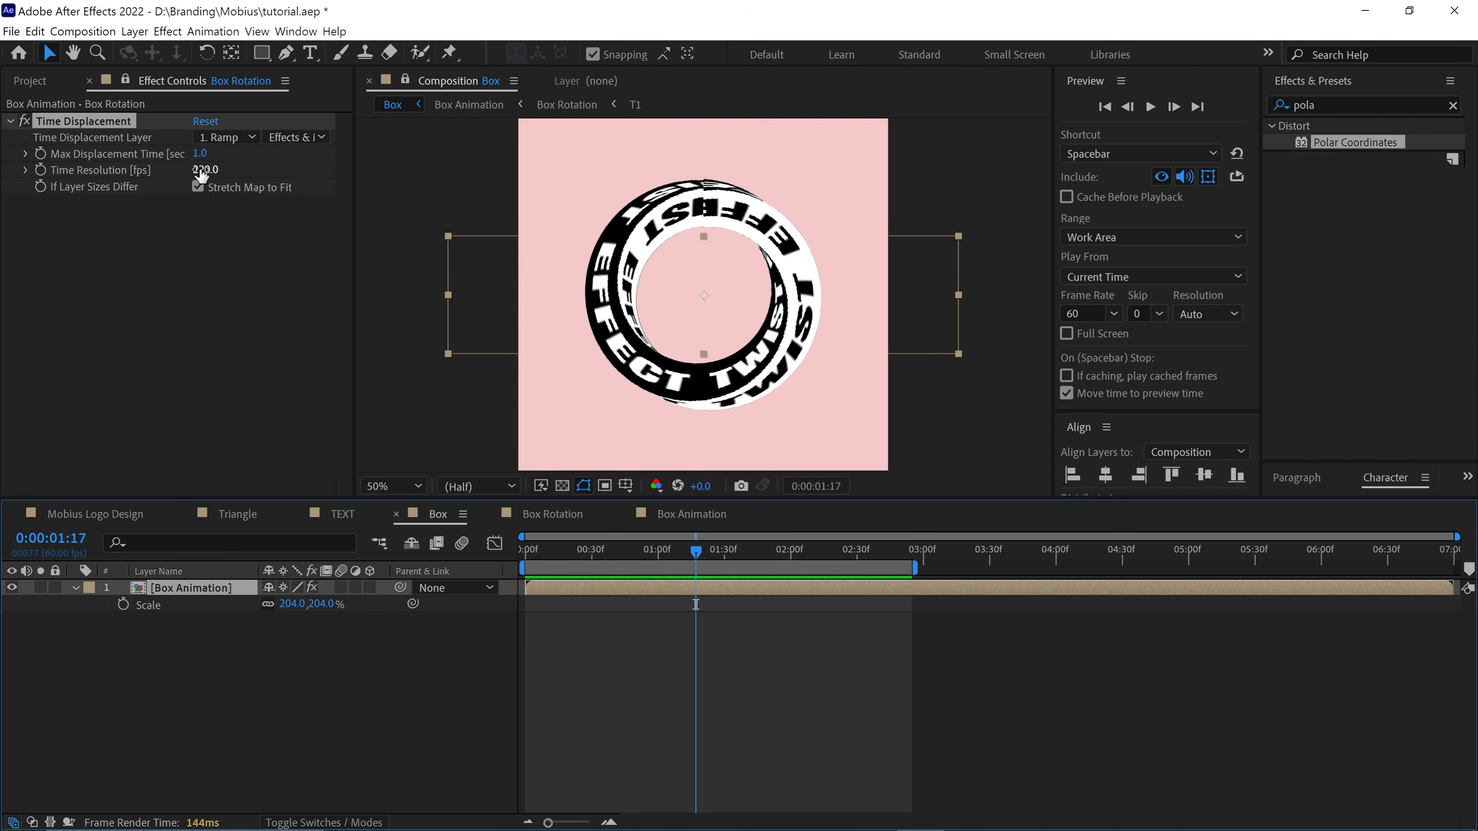
pyautogui.click(195, 154)
pyautogui.moveTo(193, 158); pyautogui.dragTo(199, 161)
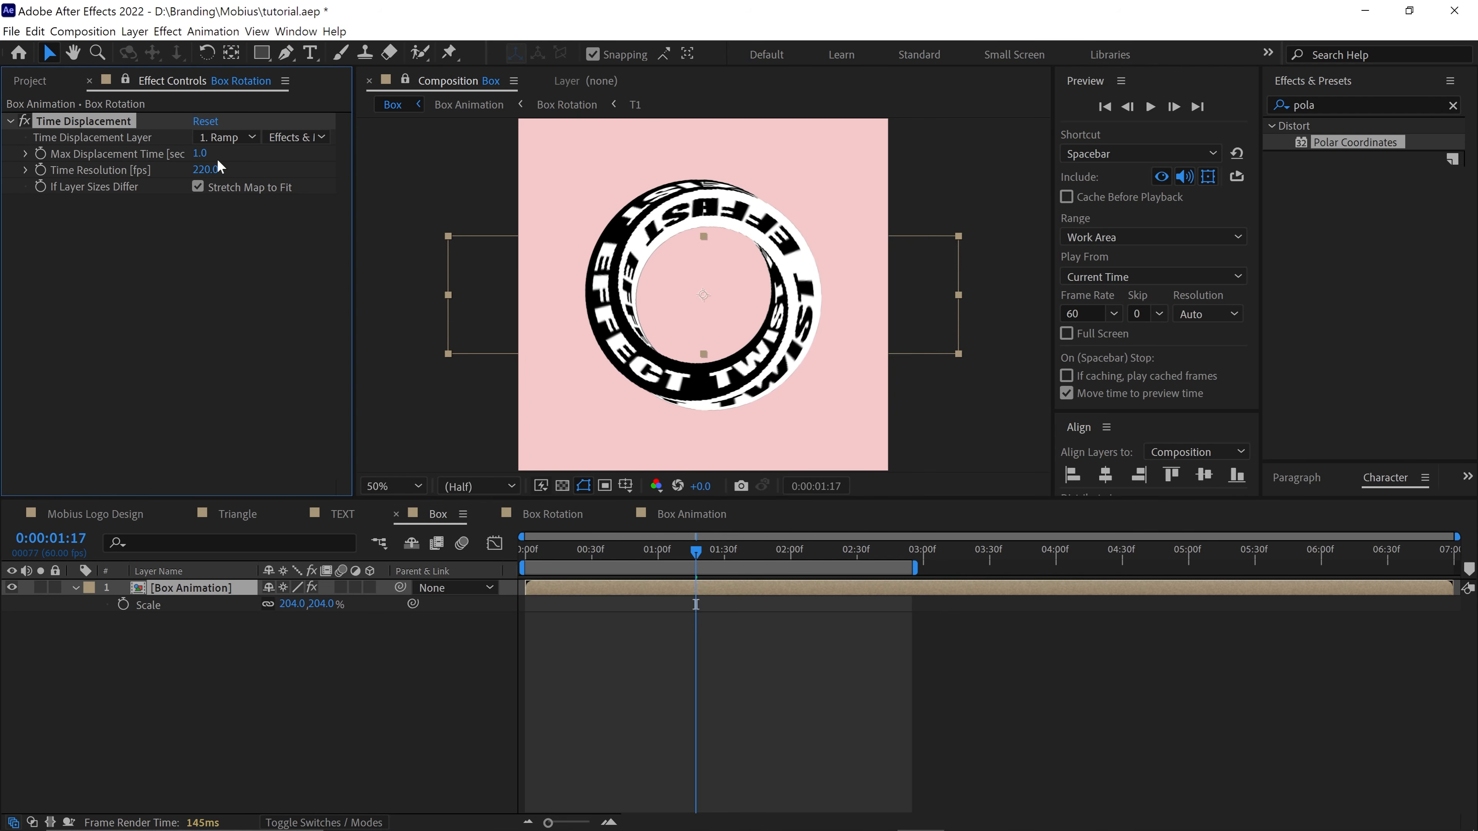
pyautogui.moveTo(703, 554); pyautogui.dragTo(678, 581)
pyautogui.press('Home')
pyautogui.press('space')
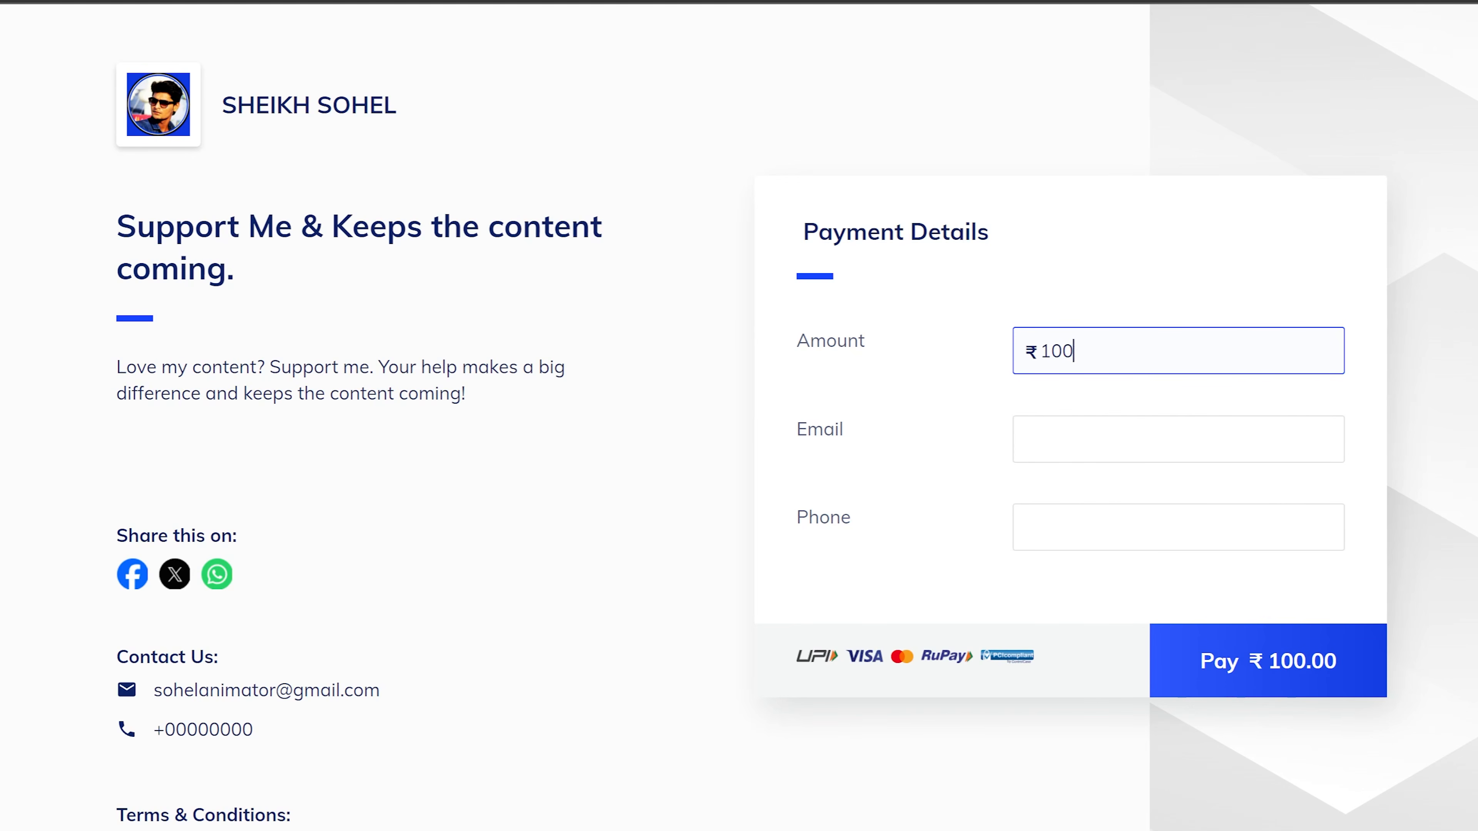
# Switch to the support payment page and re-enter the amount as ₹100
pyautogui.press('BackSpace')
pyautogui.press('BackSpace')
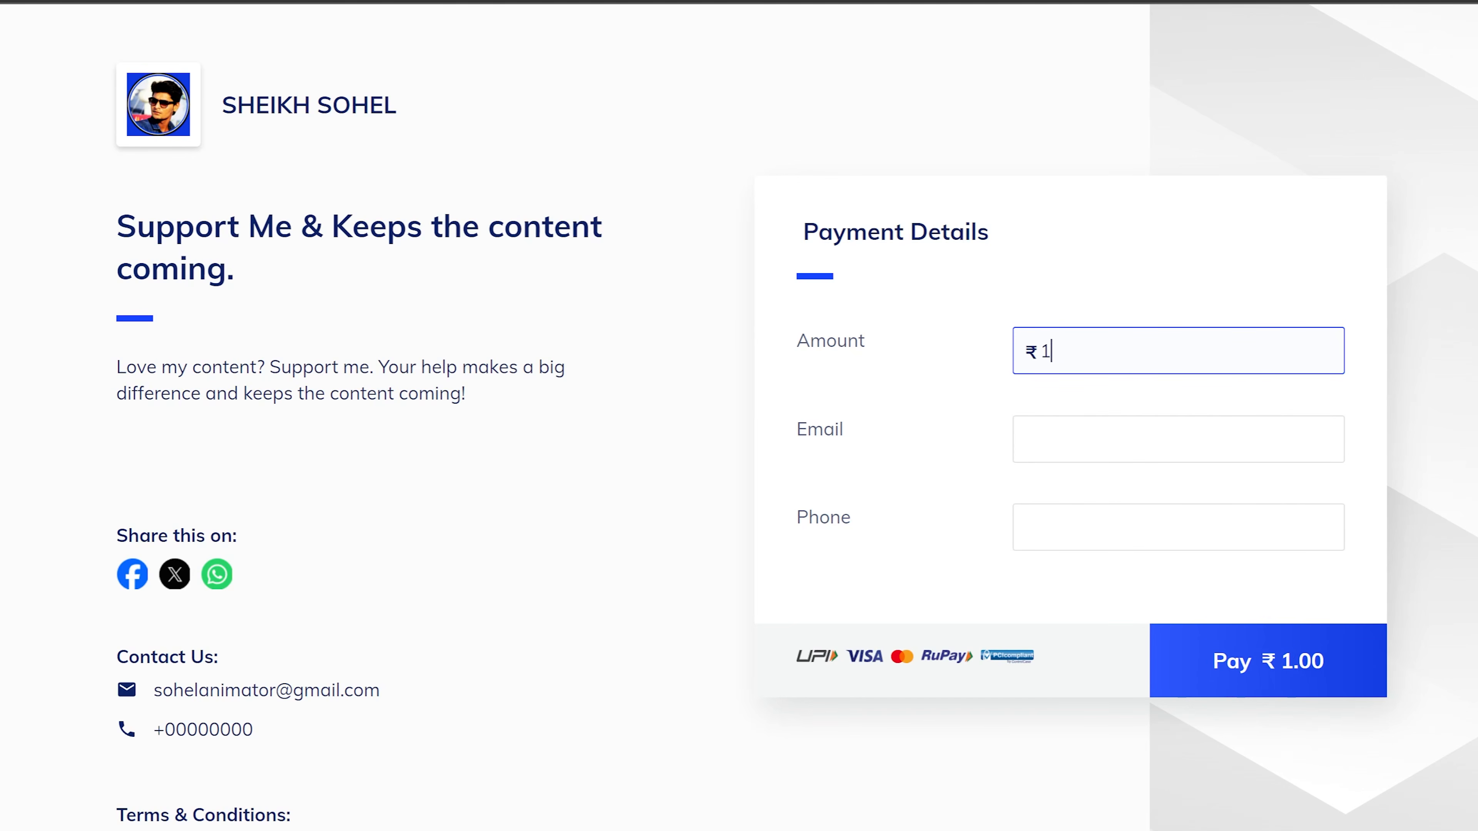
pyautogui.write('0000')
pyautogui.press('BackSpace')
pyautogui.press('BackSpace')
pyautogui.press('BackSpace')
pyautogui.write('0')
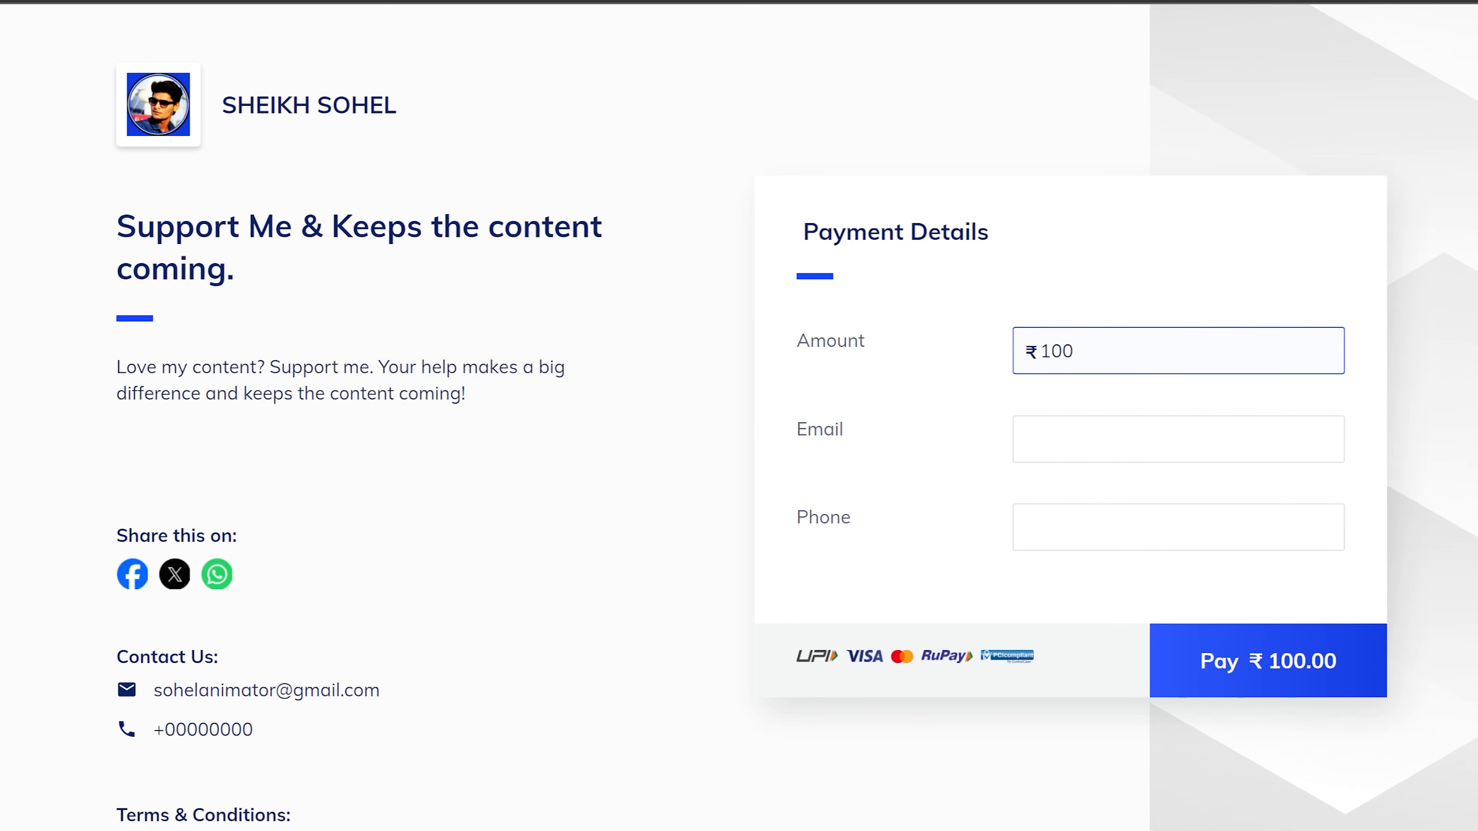
pyautogui.write('0')
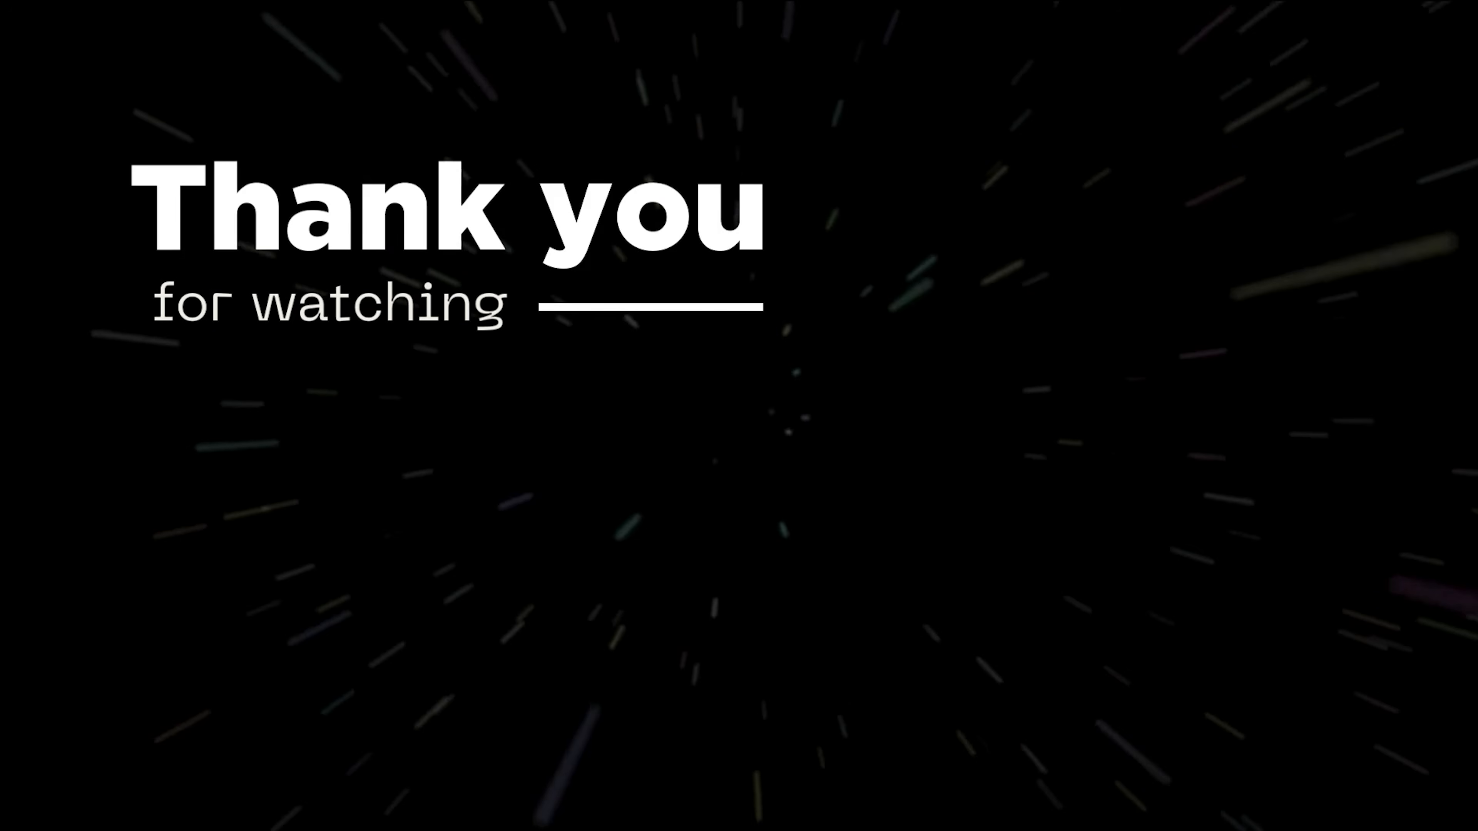